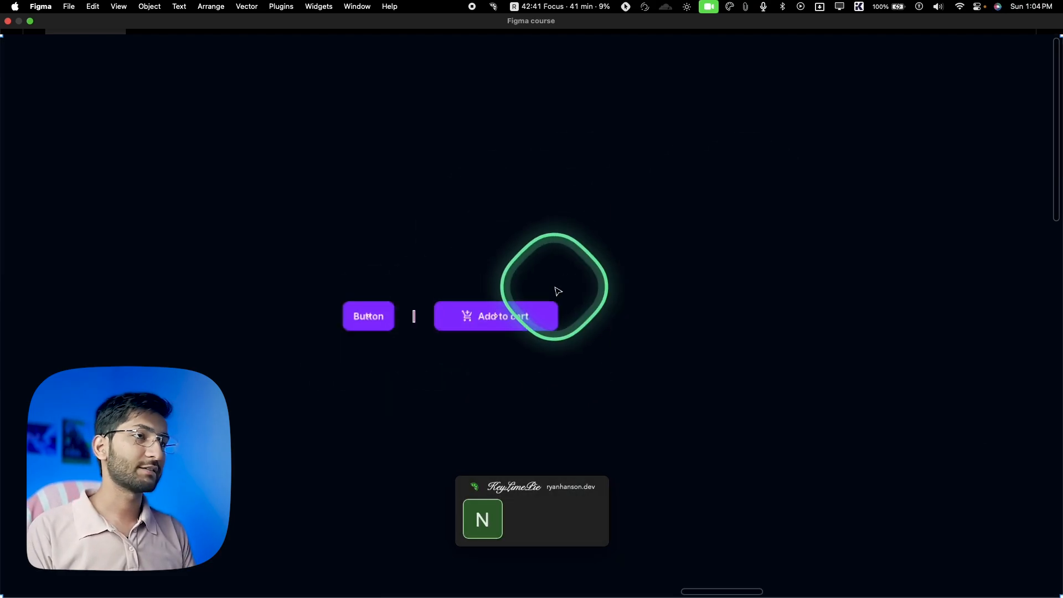
Show the interface and check the constraints of the purple Add to cart button in frame 1001
key(super+backslash)
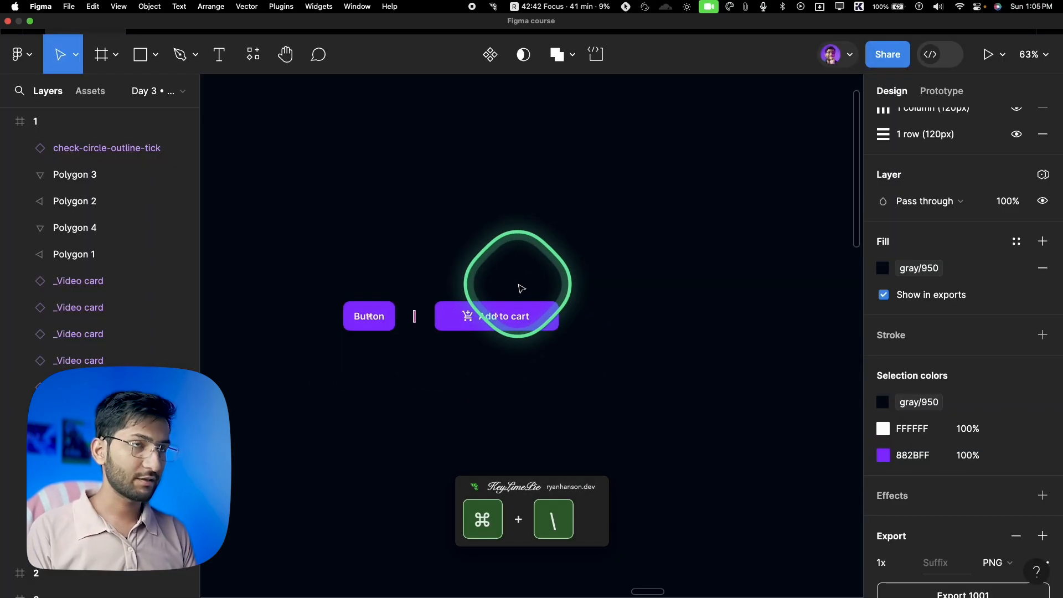
click(504, 315)
scroll(510, 316, down, 5)
scroll(653, 282, left, 4)
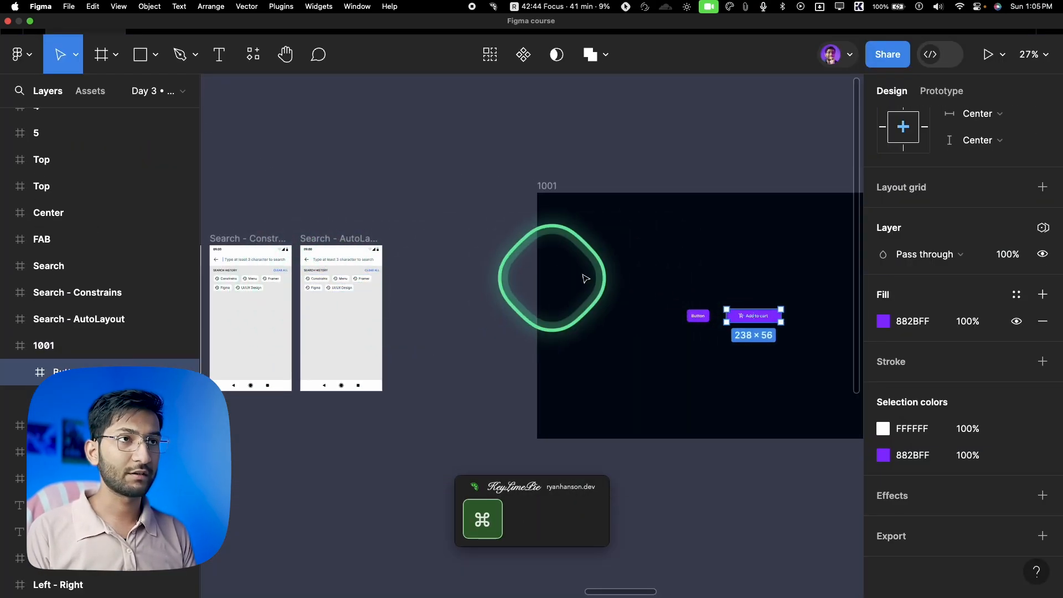
scroll(971, 227, up, 1)
scroll(941, 244, up, 2)
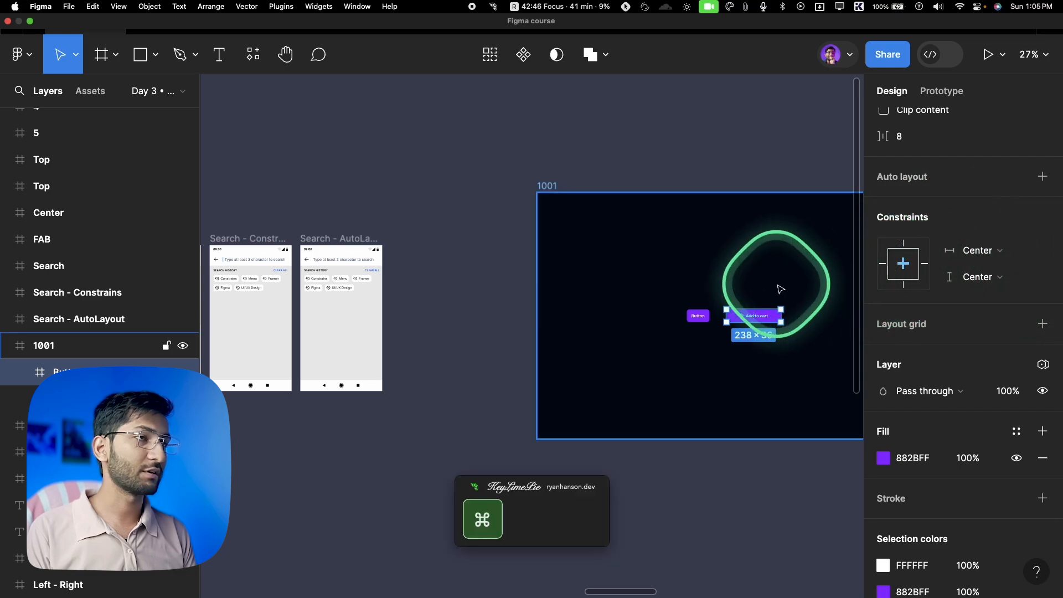
scroll(563, 290, down, 6)
scroll(438, 299, up, 2)
Zoom to the first Top phone frame and select its Add to cart button to check its constraints
click(451, 309)
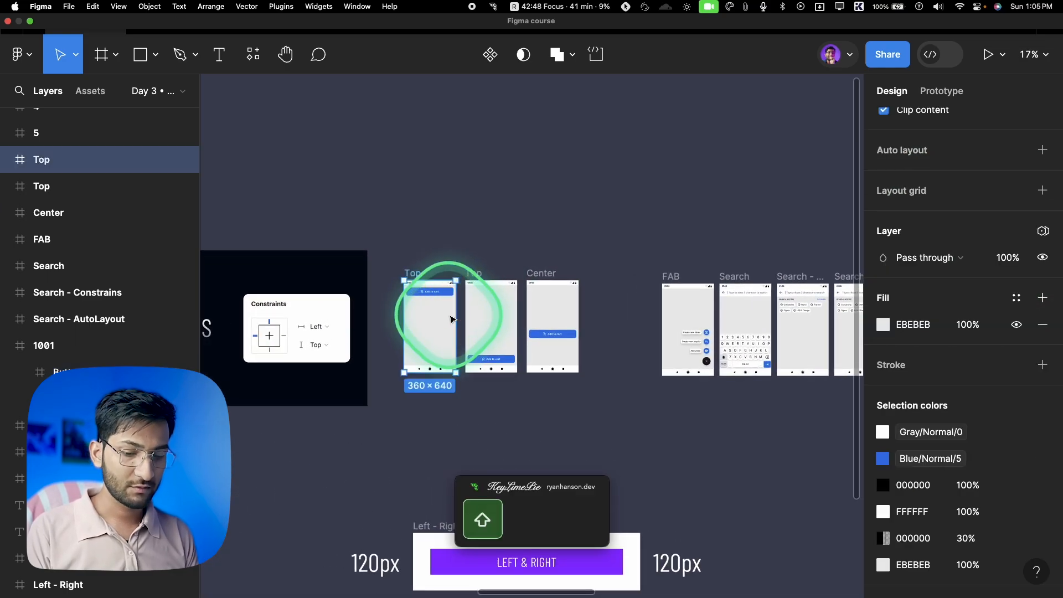
key(alt+l)
scroll(477, 297, down, 3)
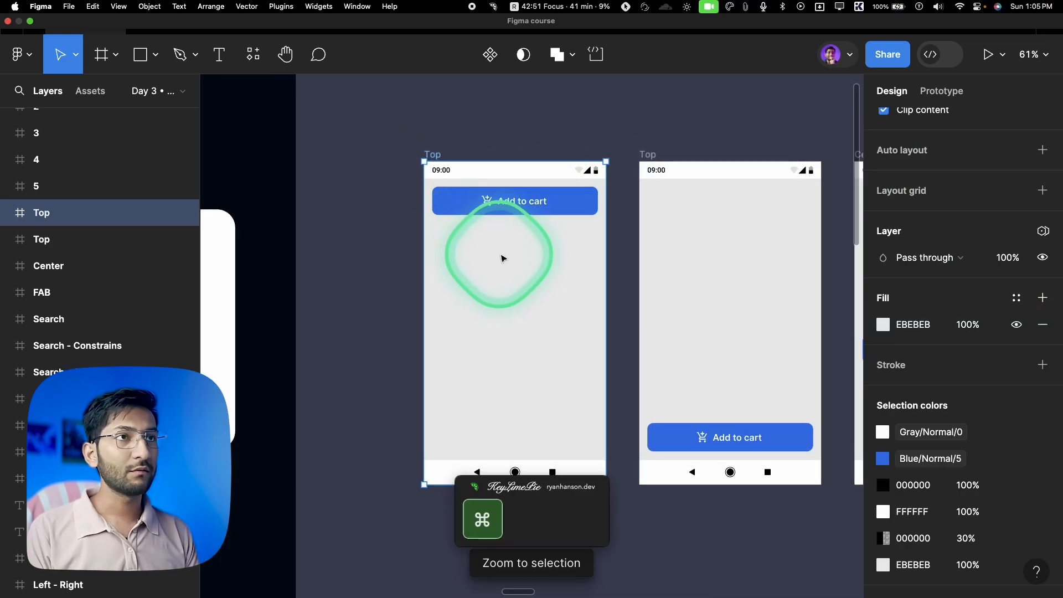
click(501, 152)
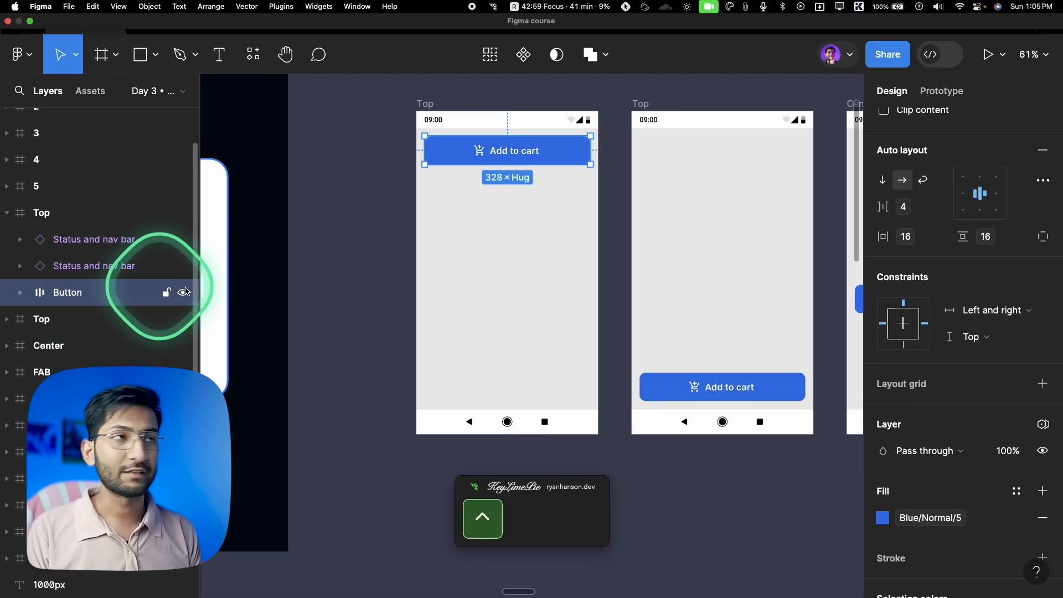
Move the first Top frame away from its neighbours, stretch it to about 360 × 910, and check its button
scroll(437, 278, down, 5)
super+click(495, 277)
drag(480, 310, 429, 254)
drag(433, 318, 423, 399)
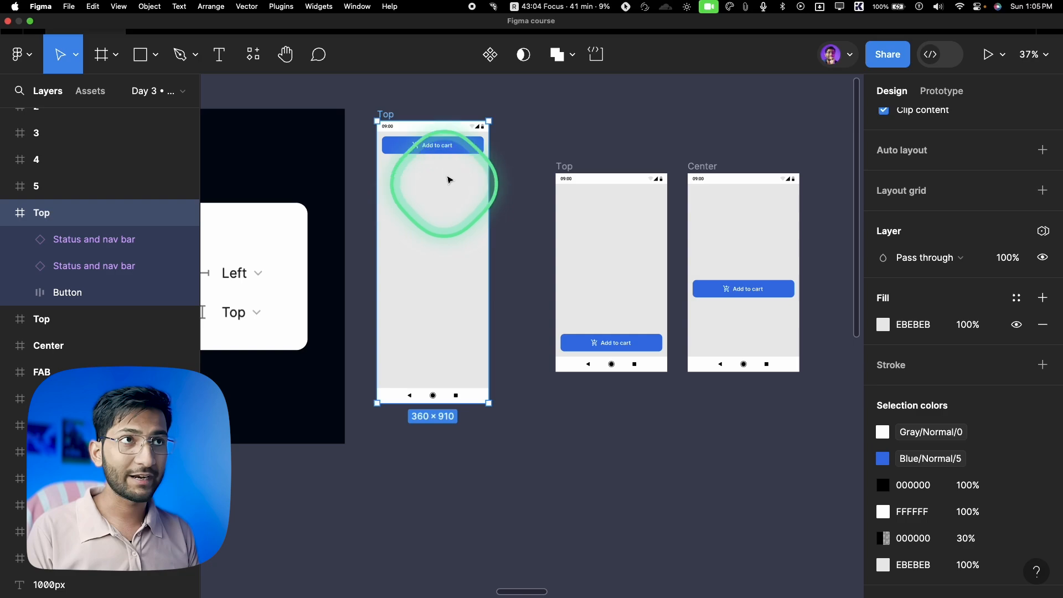
click(443, 144)
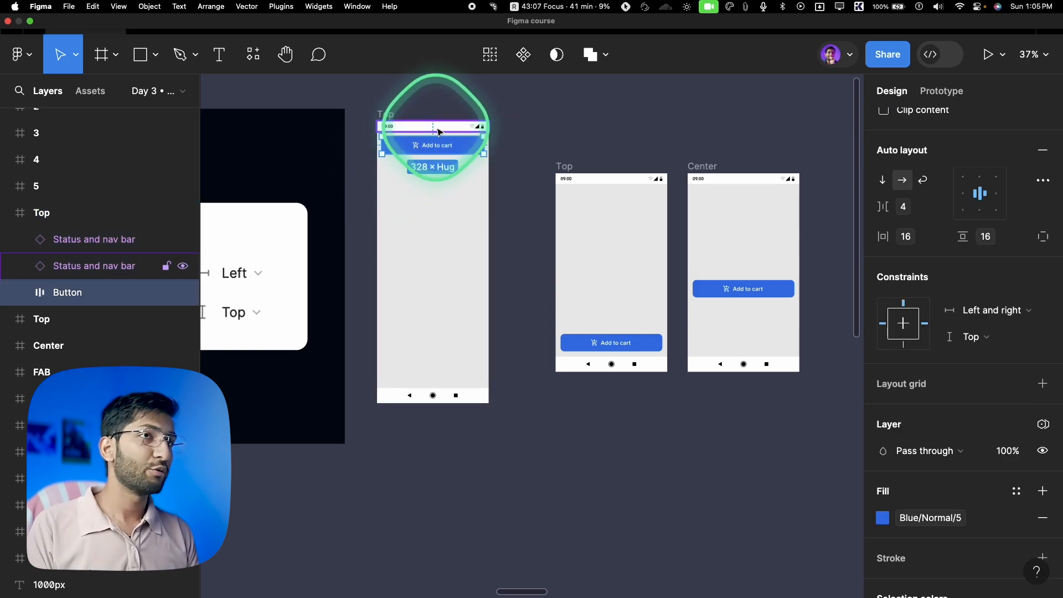
scroll(437, 131, up, 5)
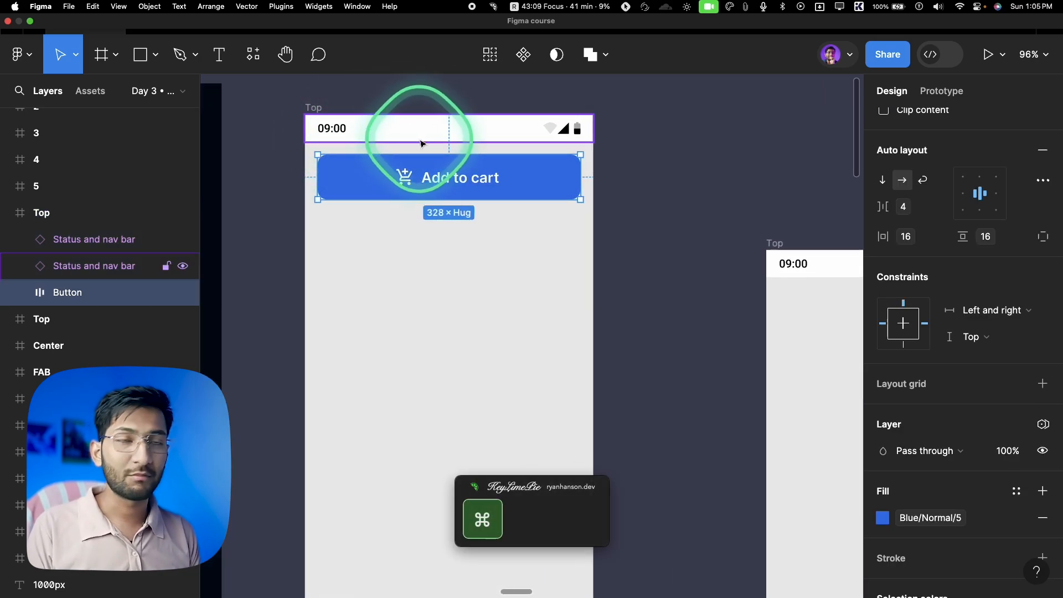
Stretch the second Top frame vertically to about 360 × 910
scroll(421, 142, down, 5)
click(629, 275)
drag(601, 200, 601, 215)
scroll(604, 224, down, 5)
drag(621, 314, 621, 375)
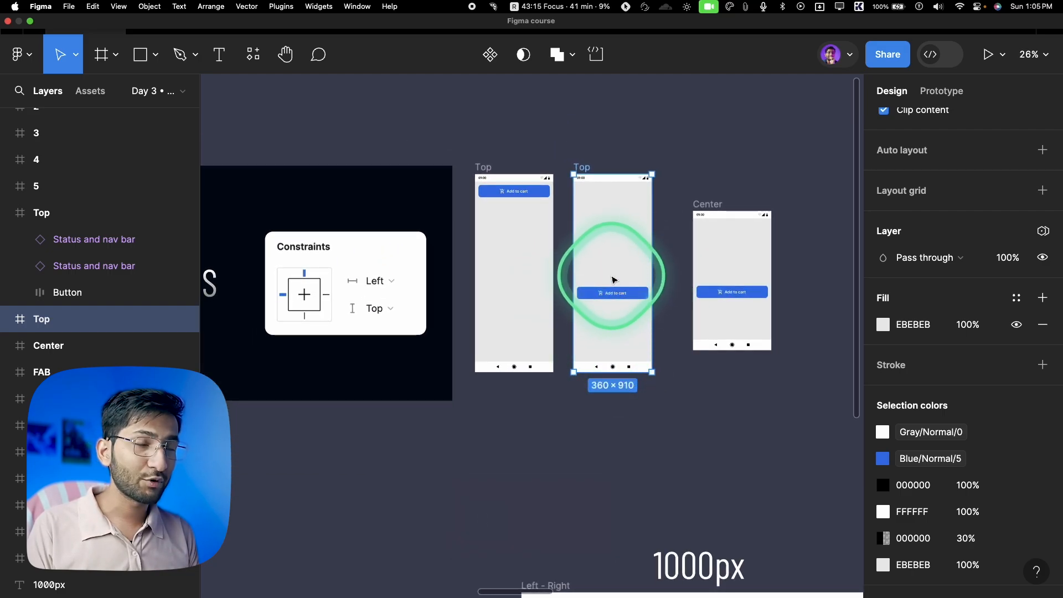
Extend the second Top frame further upward from its top edge
scroll(614, 280, up, 4)
scroll(613, 280, right, 3)
key(super+z)
drag(529, 291, 522, 235)
Stretch the first Top frame at its top and bottom edges to about 360 × 1344
click(449, 310)
drag(443, 291, 443, 227)
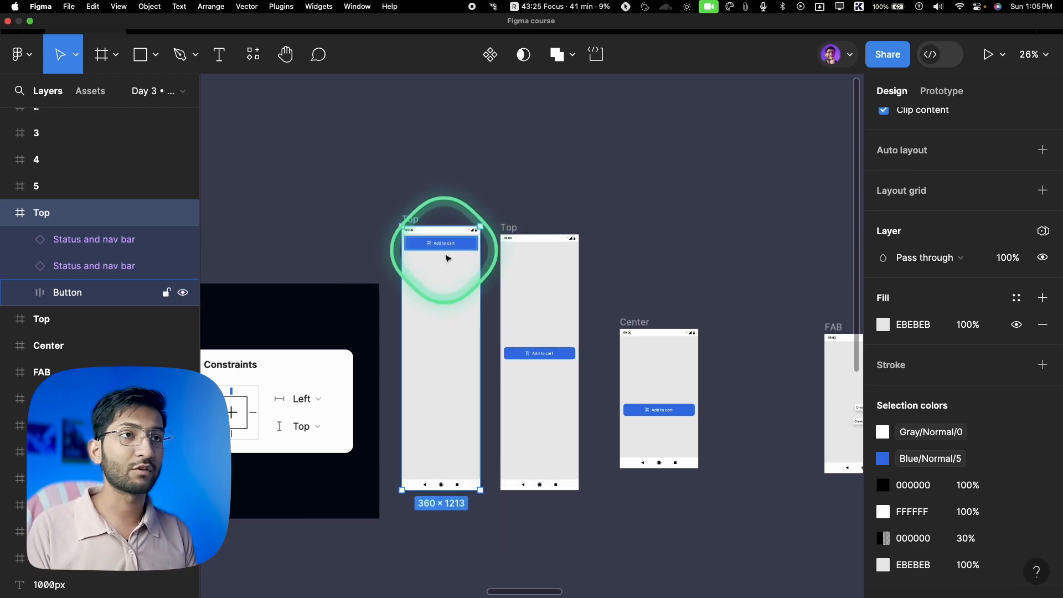
drag(447, 495, 444, 518)
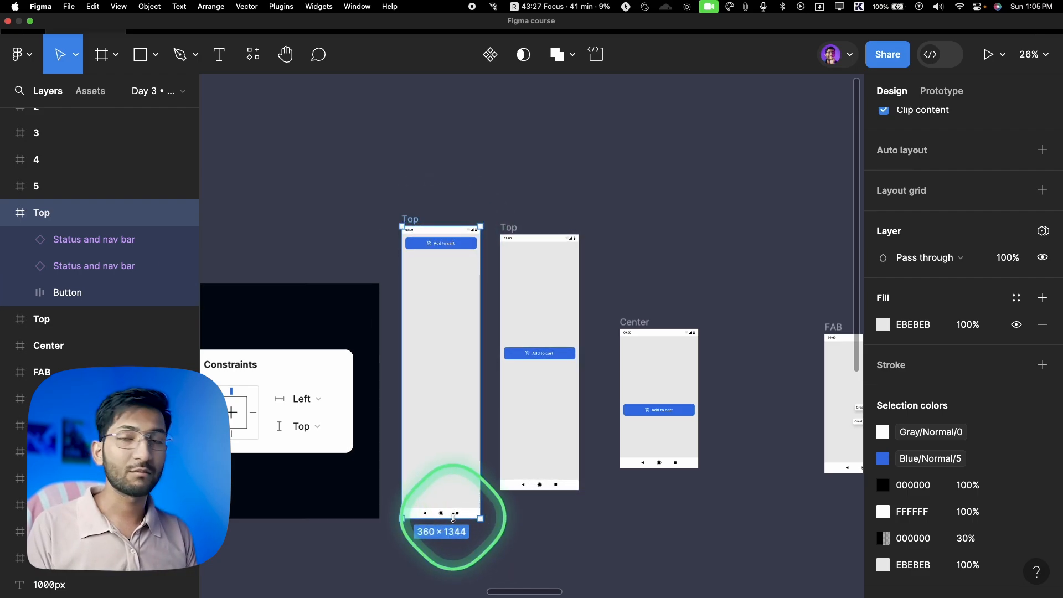
Stretch the Center frame at its bottom and top edges to about 360 × 905
click(627, 368)
drag(654, 468, 659, 499)
drag(654, 330, 652, 303)
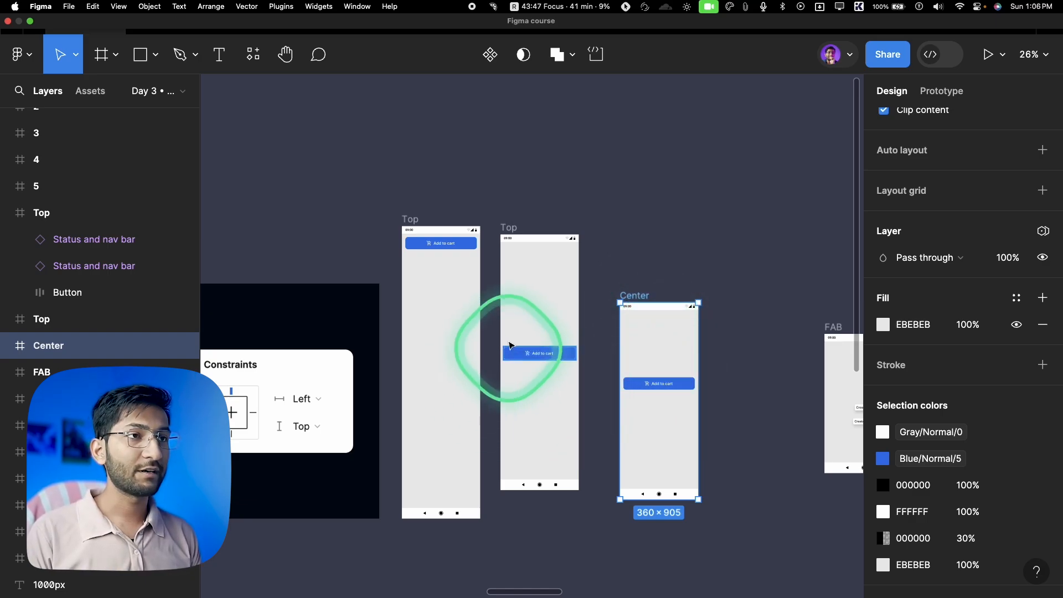
Set the vertical constraint of the Add to cart button in the first Top frame to Bottom
super+click(451, 244)
scroll(451, 244, up, 10)
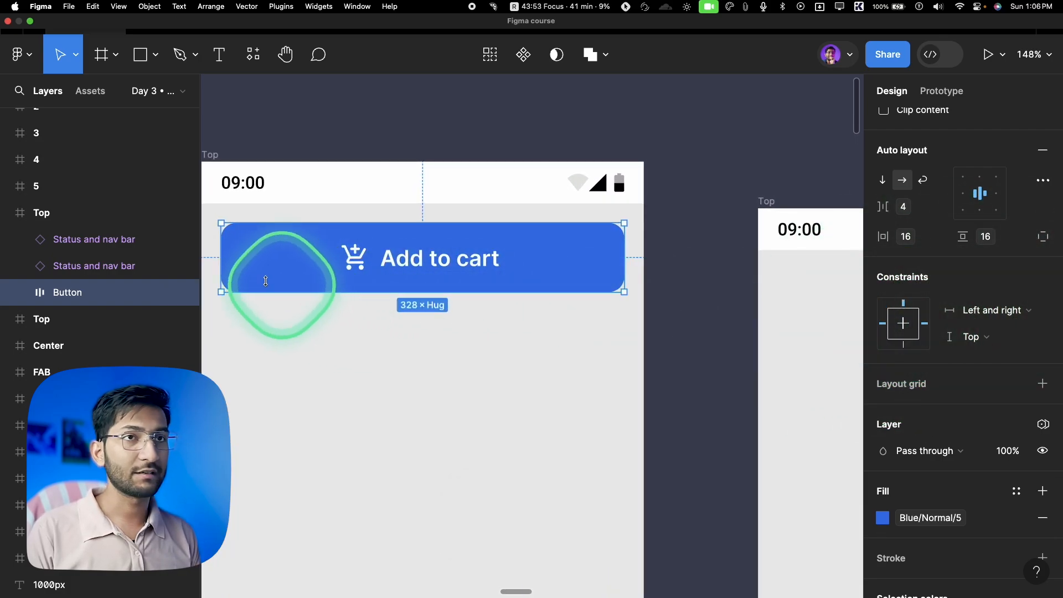
scroll(459, 267, left, 4)
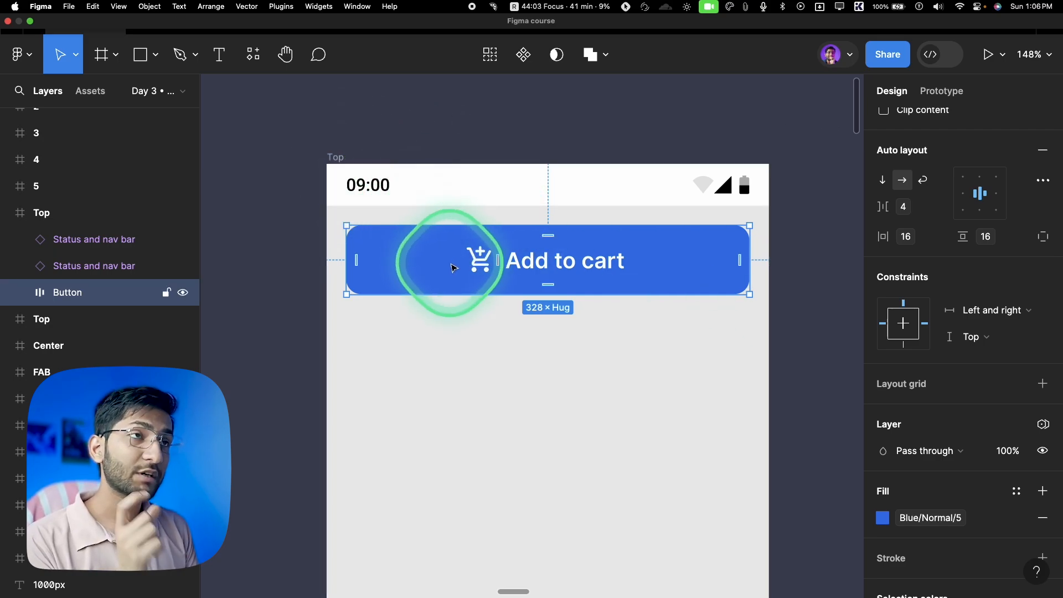
click(972, 336)
click(965, 340)
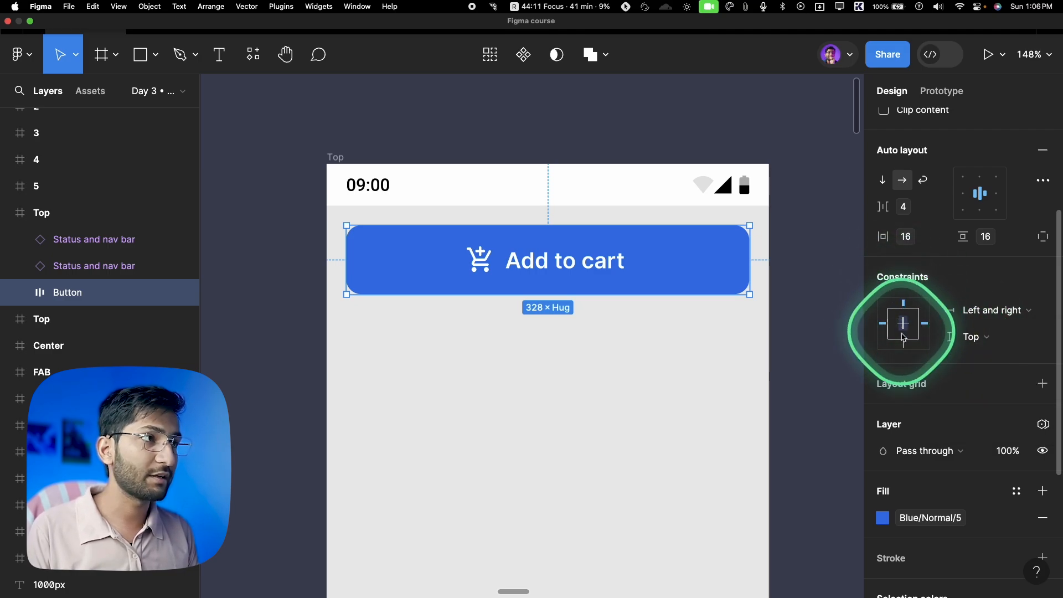
click(905, 352)
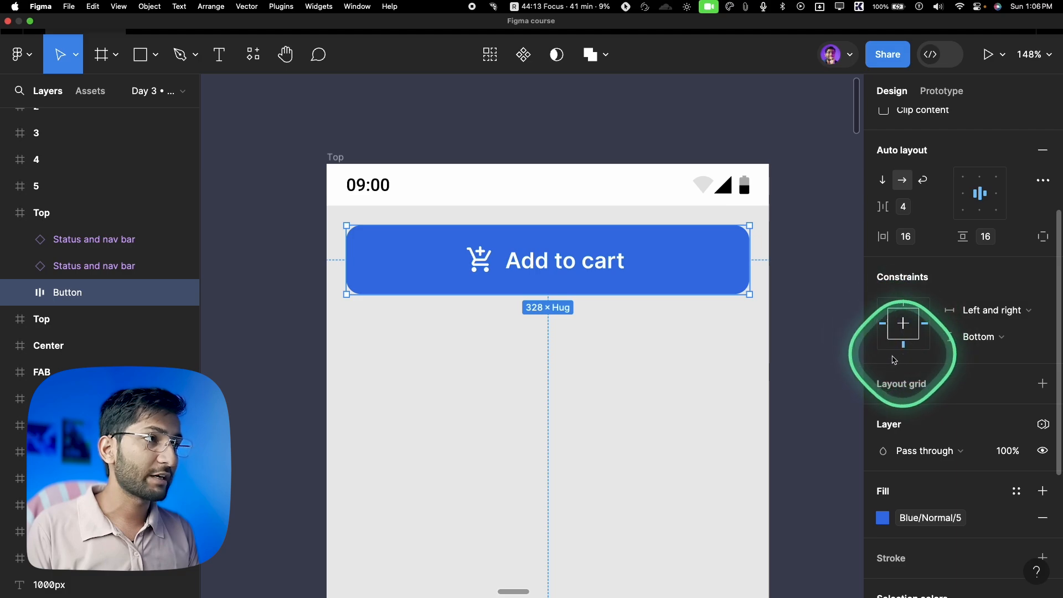
super+scroll(640, 350, down, 5)
super+scroll(640, 350, down, 6)
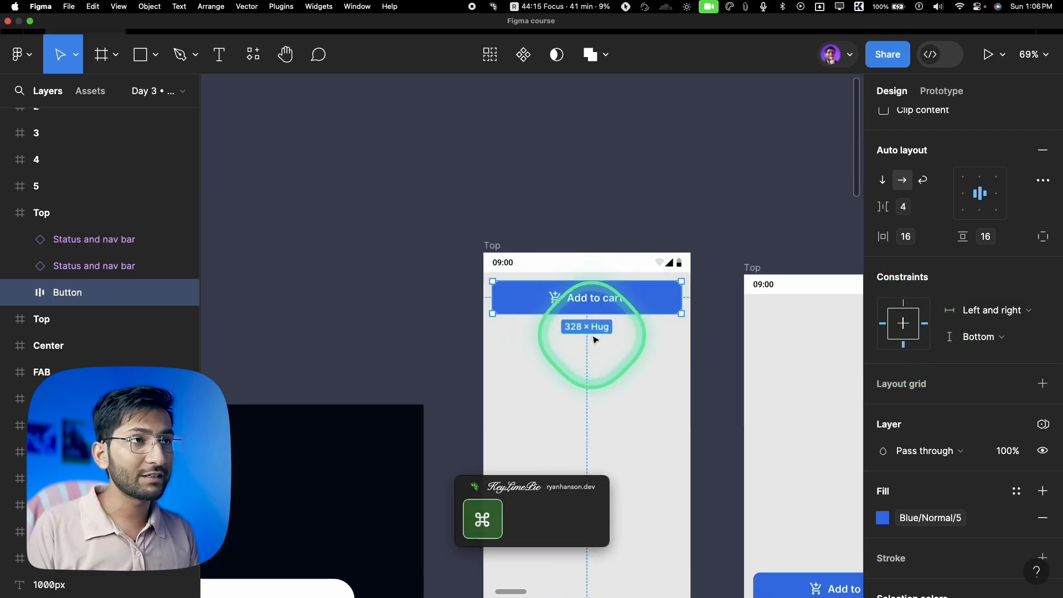
super+scroll(594, 376, up, 6)
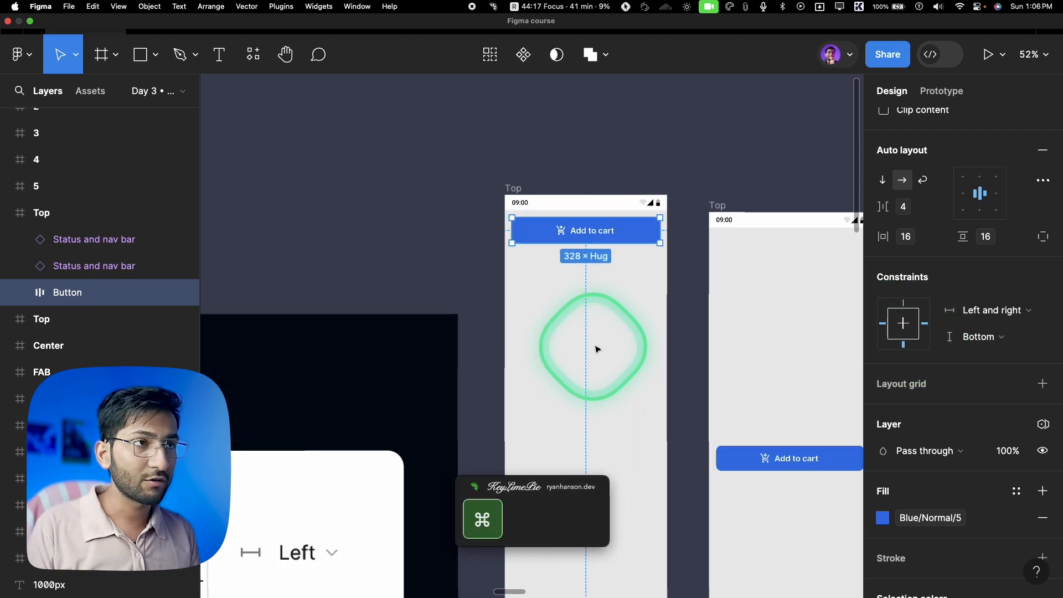
super+scroll(581, 174, up, 3)
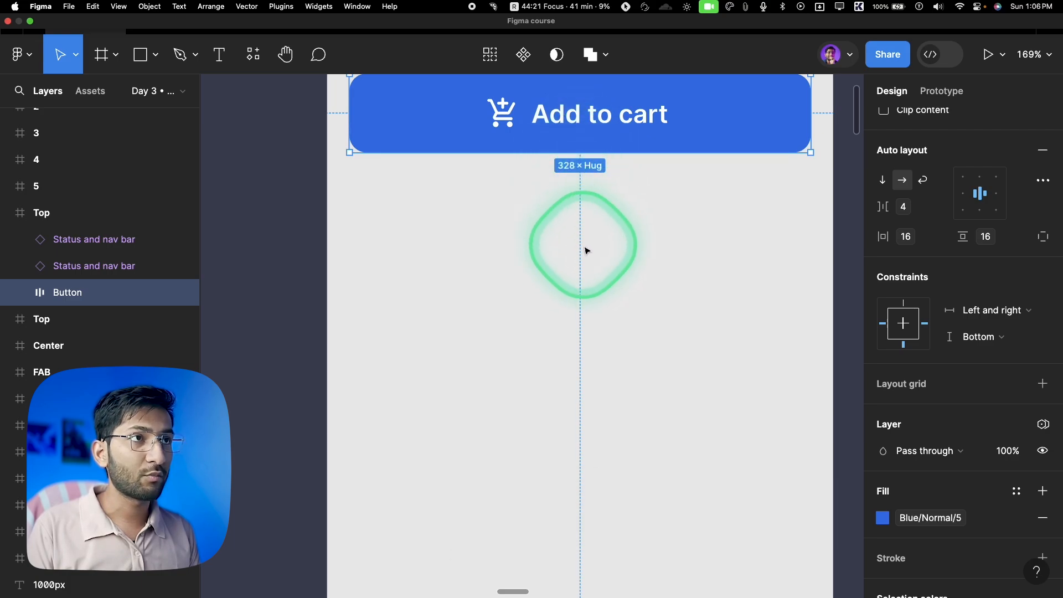
scroll(587, 249, up, 3)
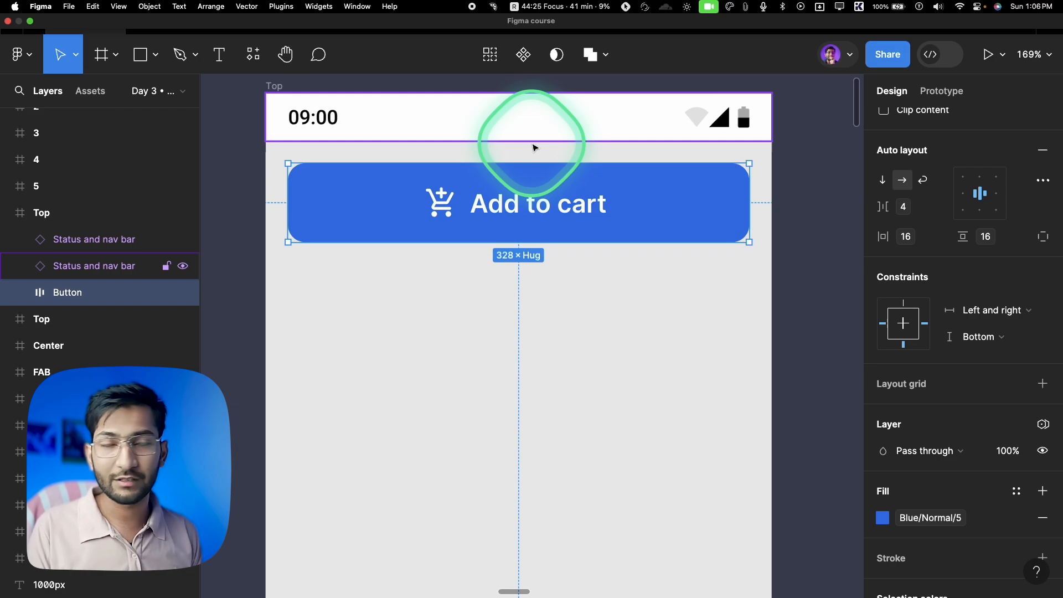
Stretch the first Top frame at its top and bottom edges to about 1690 px tall to test the button's bottom constraint
scroll(533, 147, down, 6)
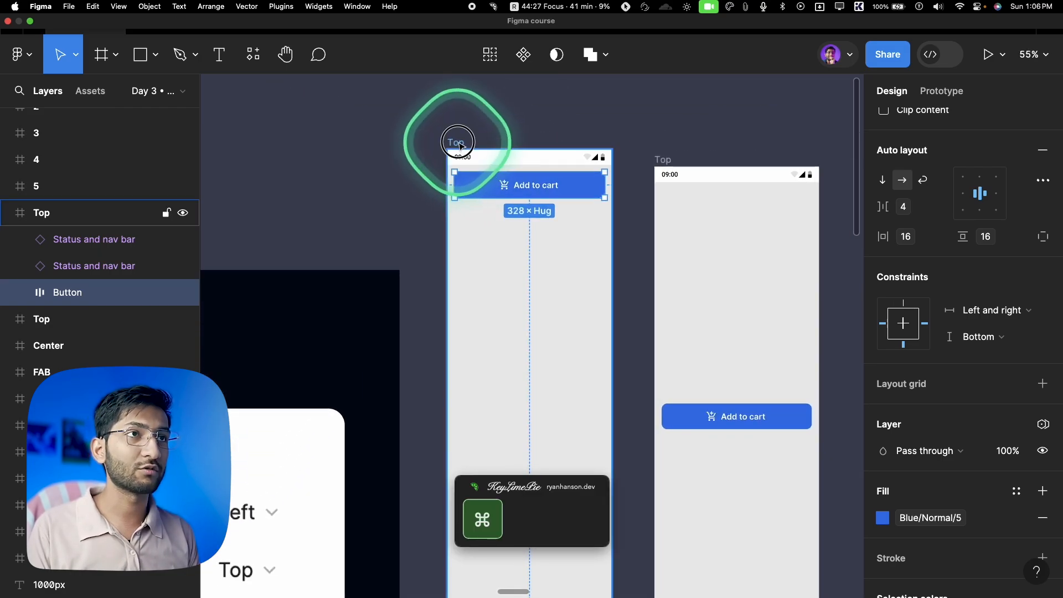
click(455, 143)
scroll(465, 266, down, 3)
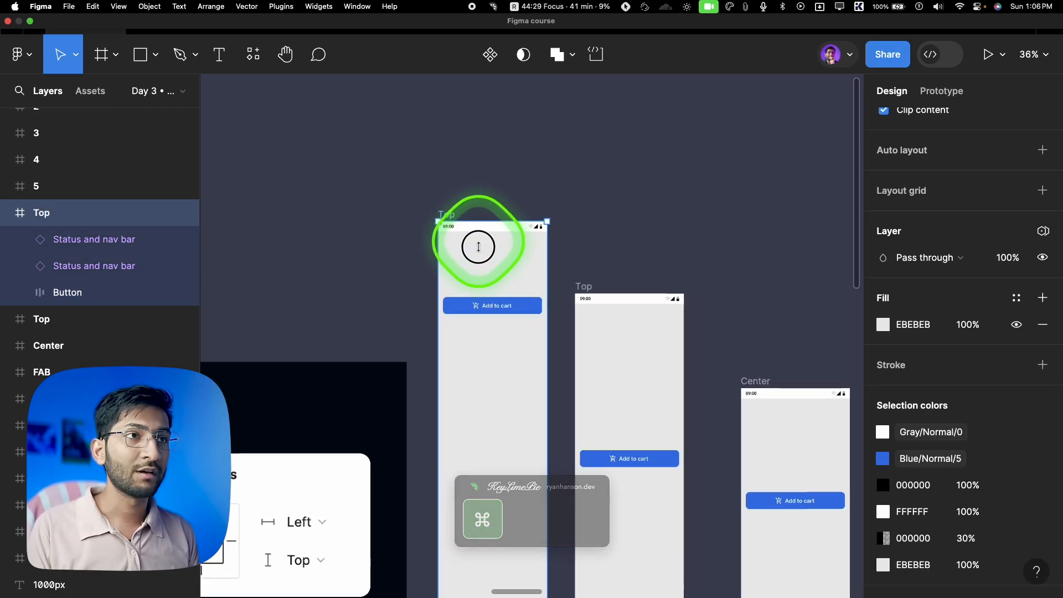
scroll(482, 233, down, 10)
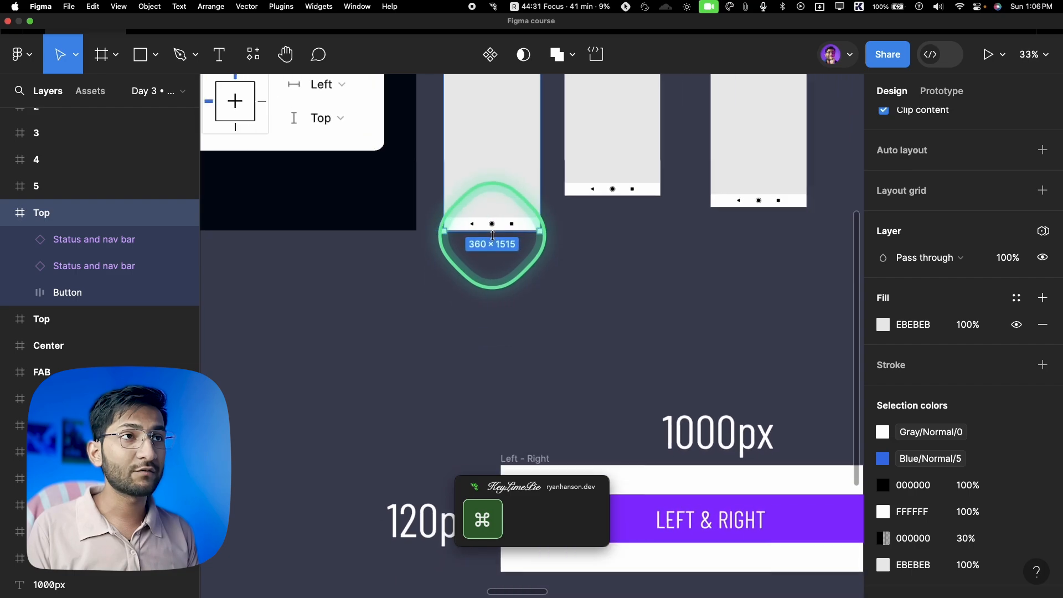
scroll(492, 236, up, 5)
scroll(478, 387, down, 5)
drag(477, 391, 485, 415)
scroll(487, 280, up, 5)
key(v)
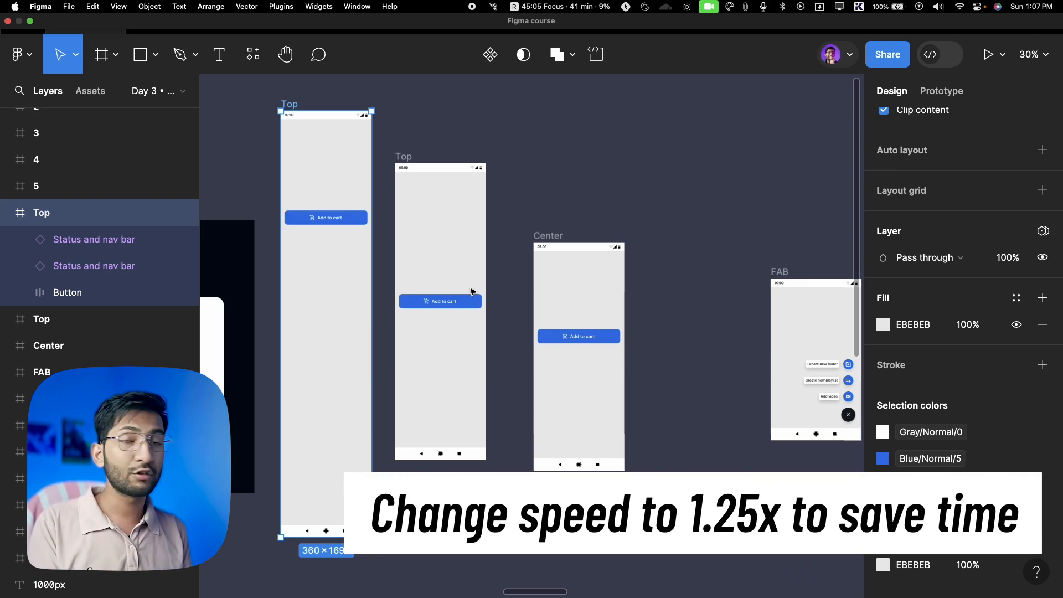
Move the FAB frame away from the Search frame and enlarge it to about 591 × 900 from its lower corner
click(808, 338)
drag(807, 334, 572, 287)
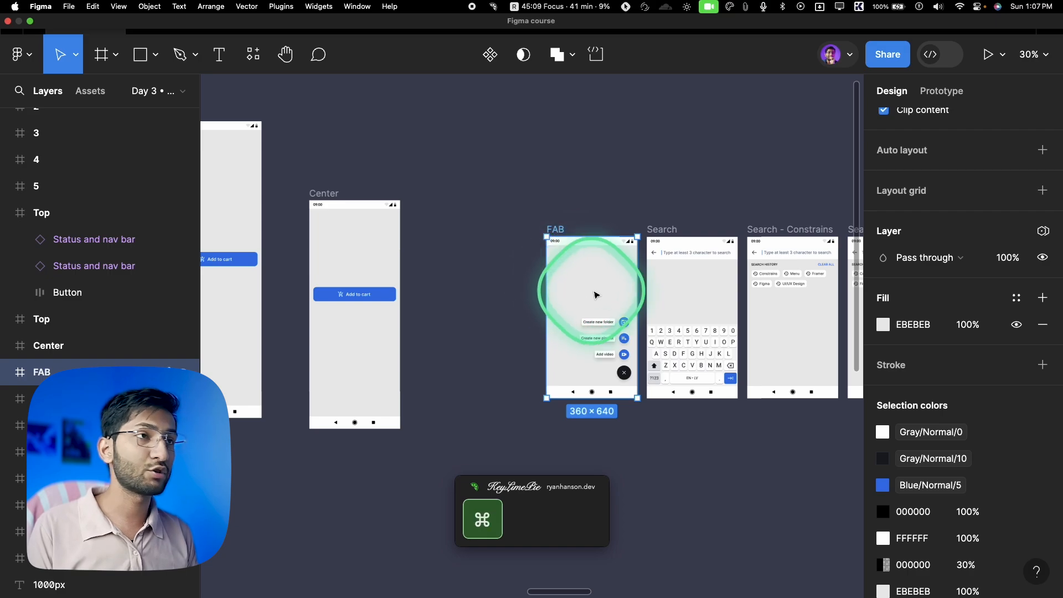
scroll(595, 295, up, 5)
scroll(606, 302, down, 3)
scroll(605, 301, right, 2)
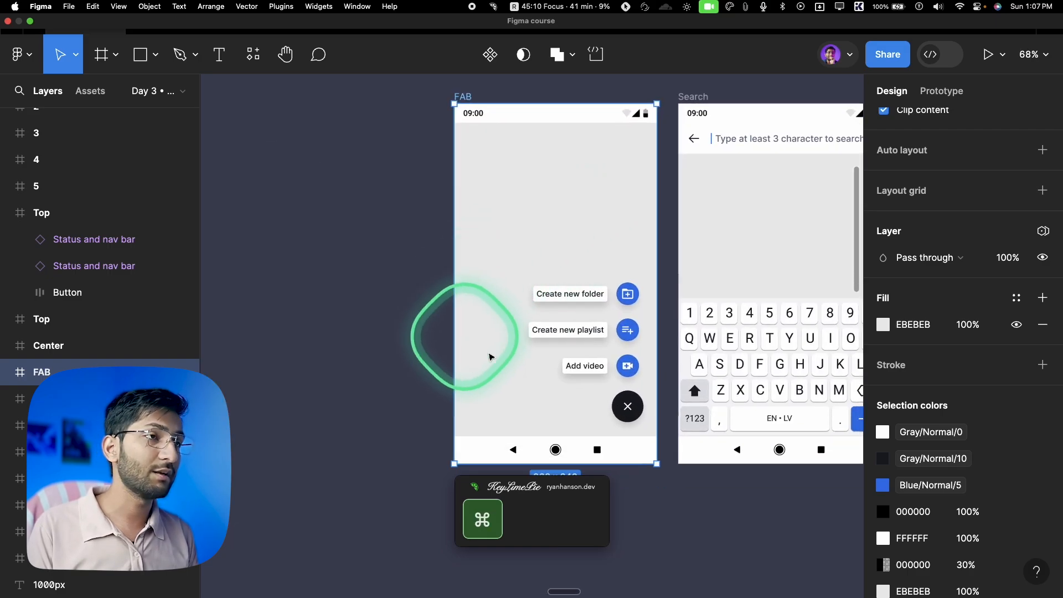
click(628, 394)
scroll(589, 259, down, 3)
click(571, 228)
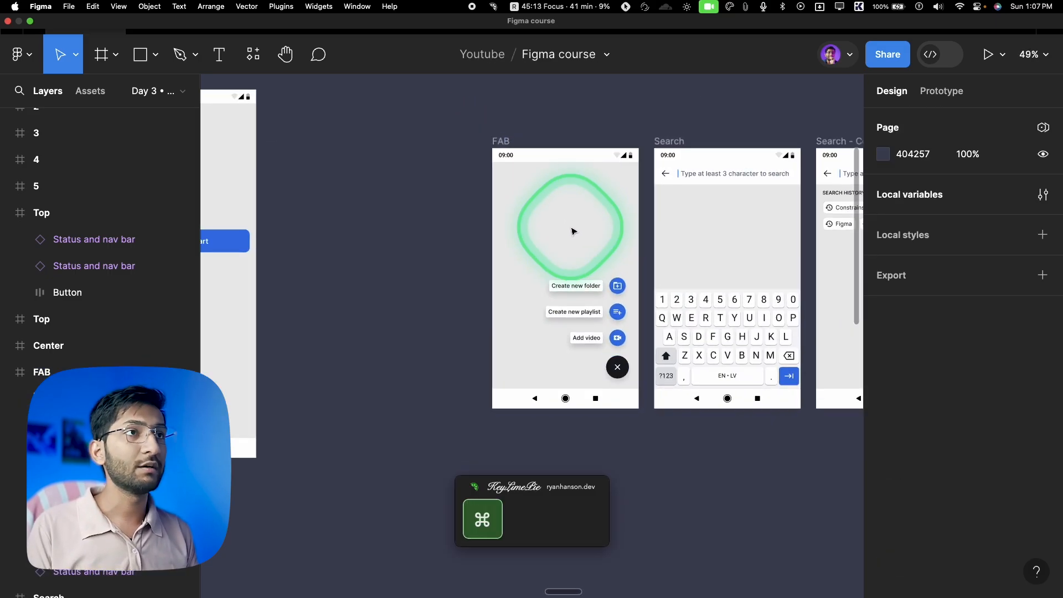
drag(569, 225, 432, 208)
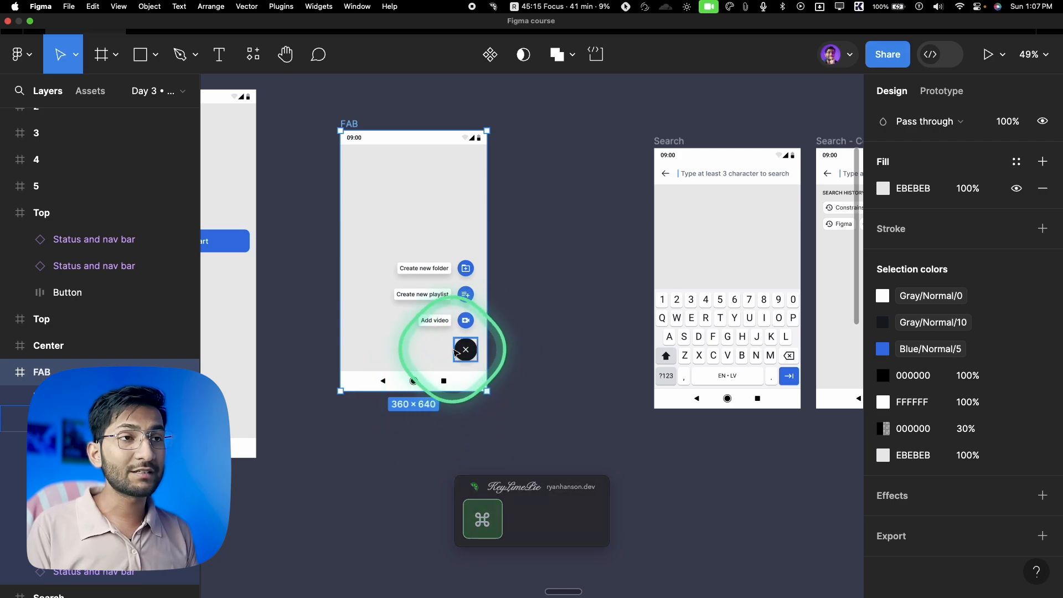
drag(484, 391, 581, 496)
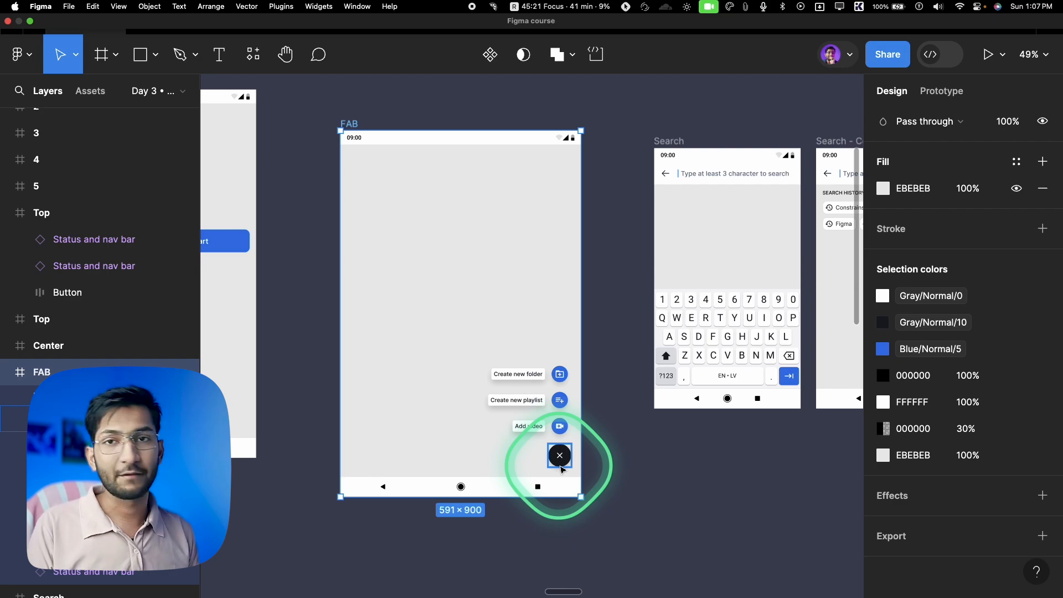
Inspect the search bar, keyboard and navigation bar in the Search frame one after another
drag(611, 320, 483, 337)
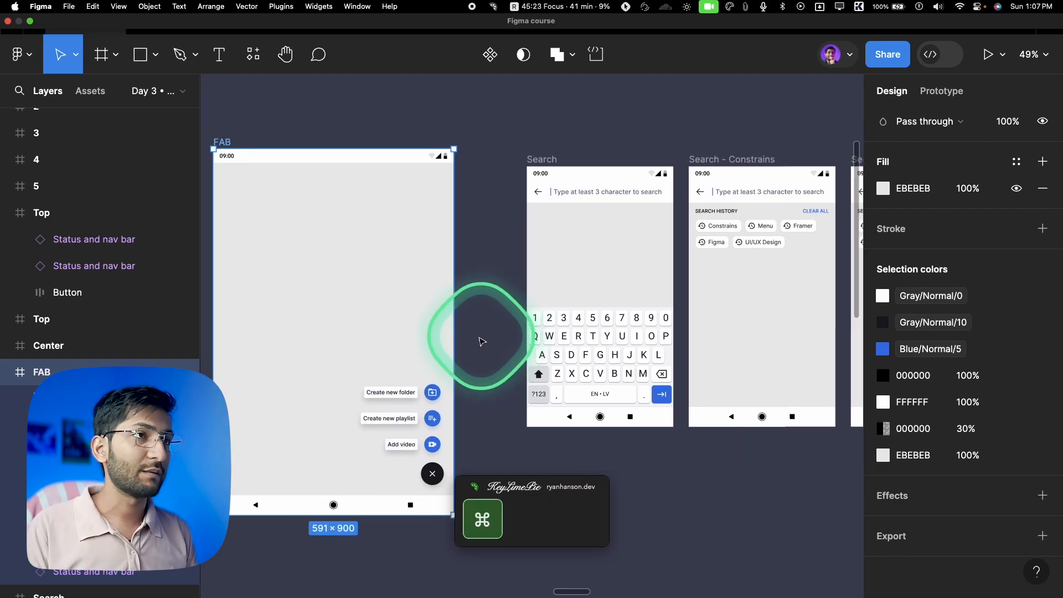
click(570, 208)
click(560, 195)
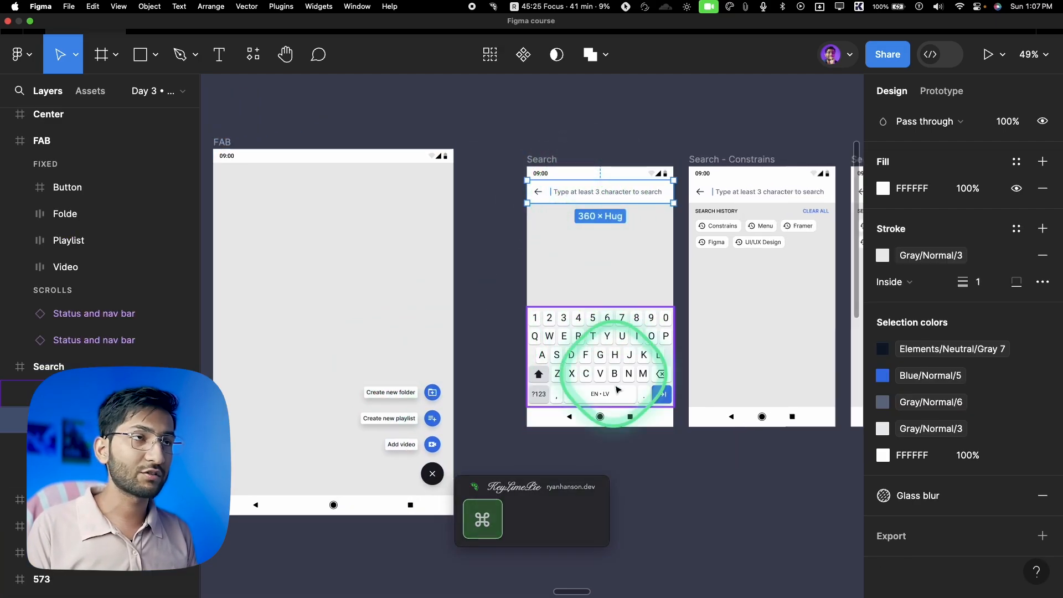
click(612, 366)
click(629, 416)
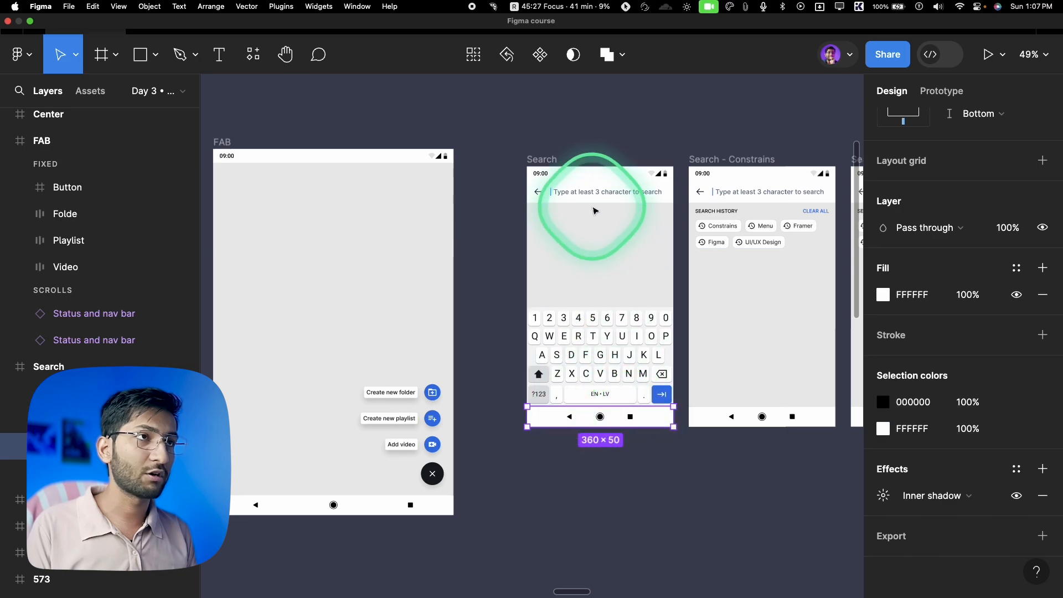
Move the Search frame closer to the FAB frame and stretch it downward to about 360 × 831
click(543, 159)
drag(588, 232, 531, 214)
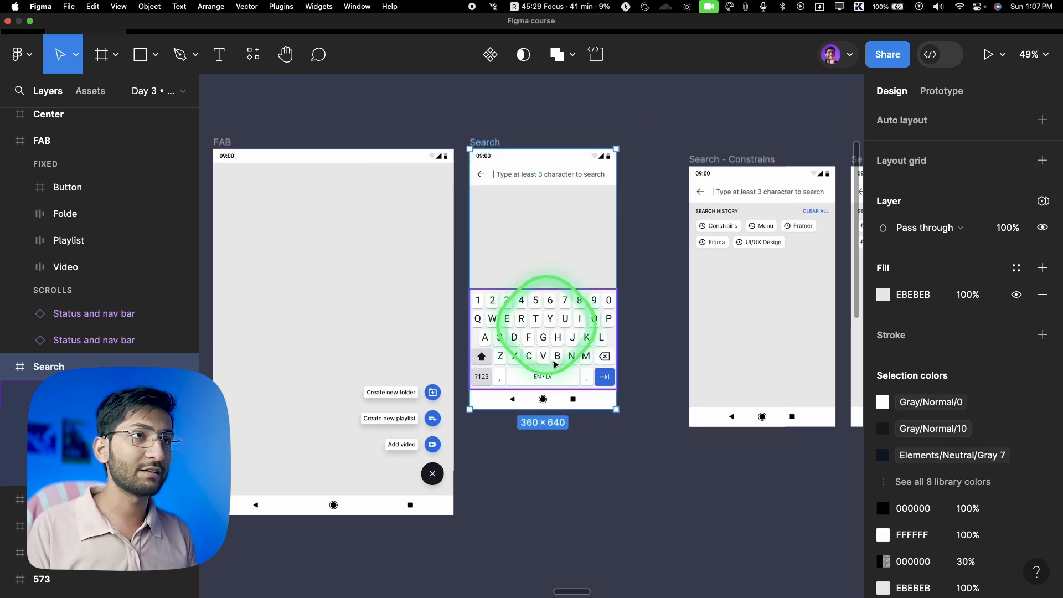
drag(562, 410, 562, 487)
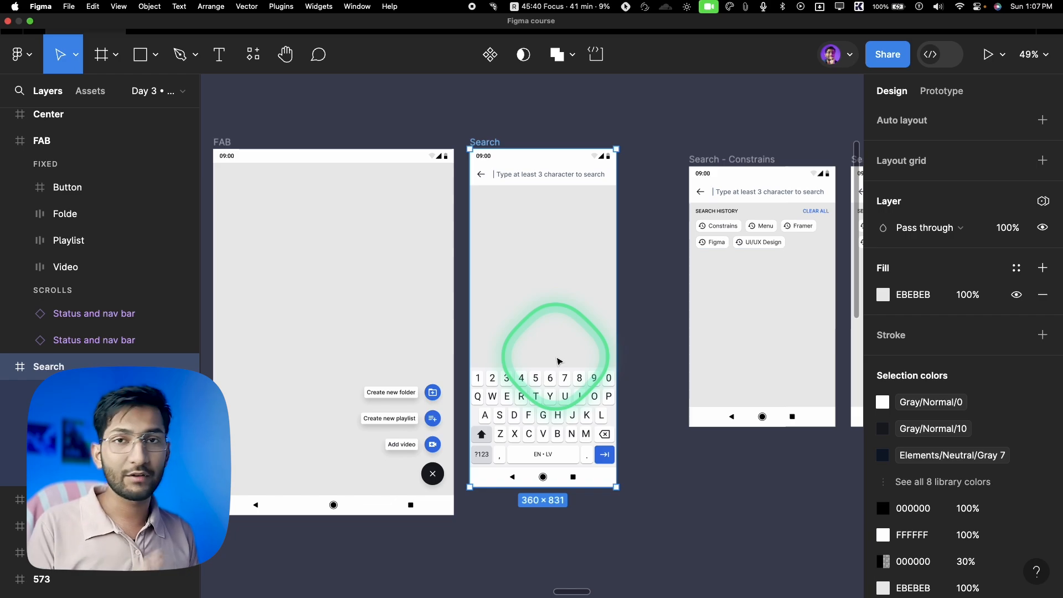
Move the Search - Constrains frame closer to the Search frame and stretch it downward to about 360 × 806
scroll(720, 310, right, 5)
super+click(606, 308)
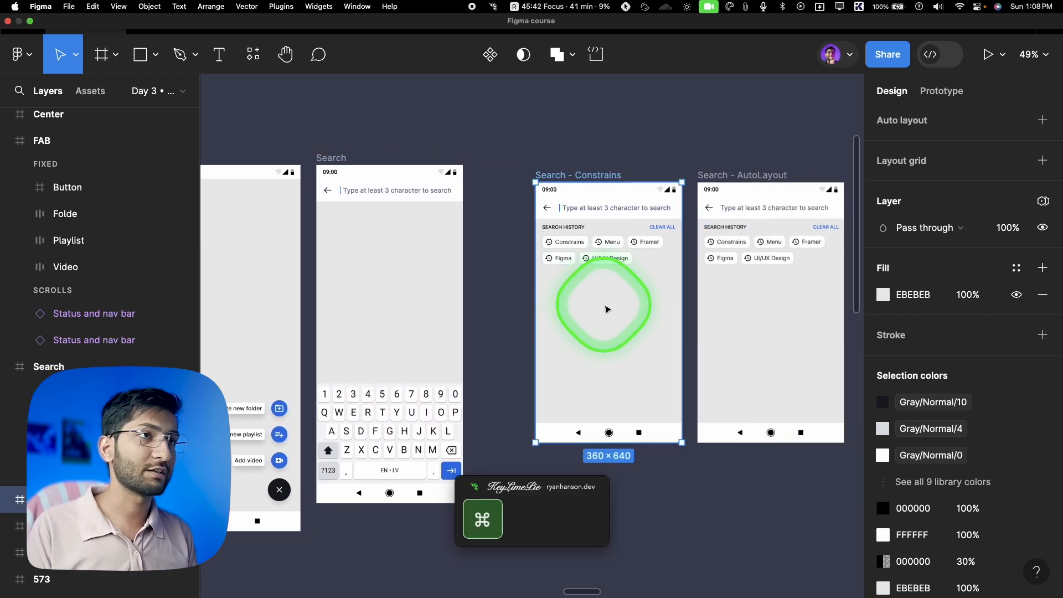
drag(607, 309, 572, 302)
drag(612, 435, 631, 500)
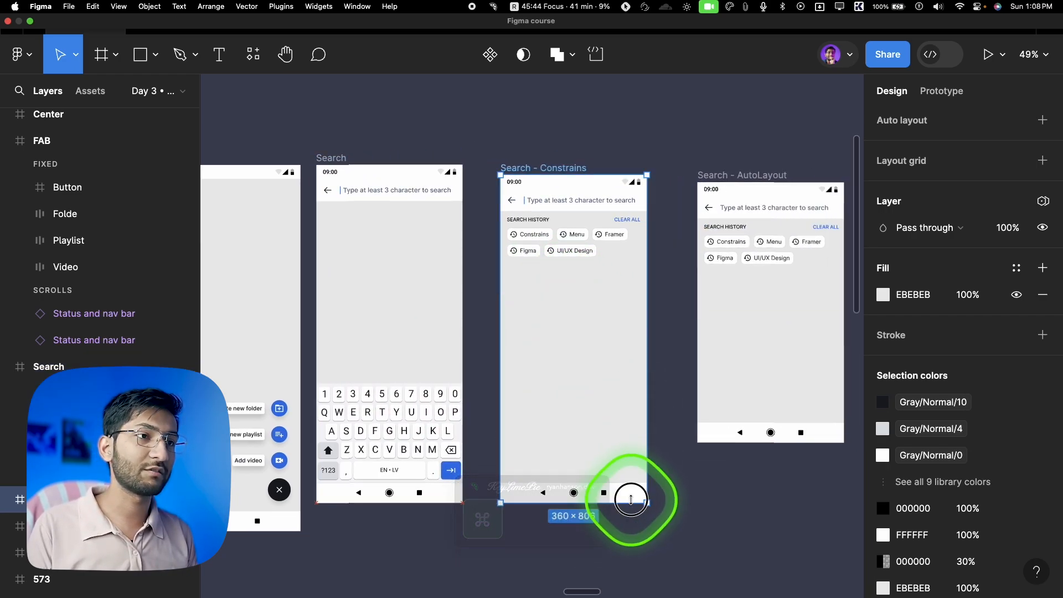
click(571, 271)
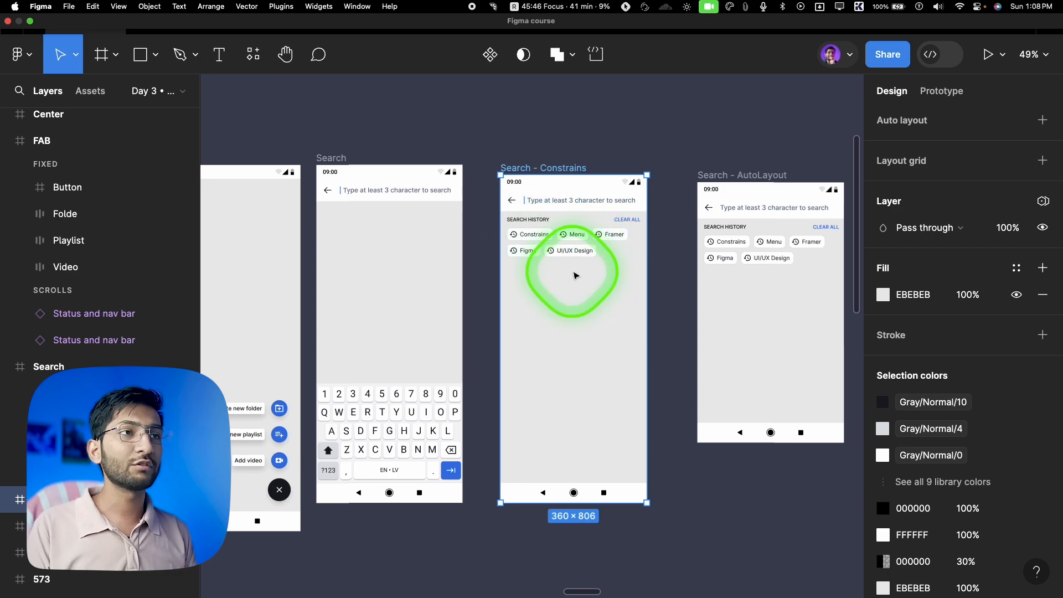
Draw a new frame about 317 × 234 on an empty area of the canvas
scroll(582, 262, down, 10)
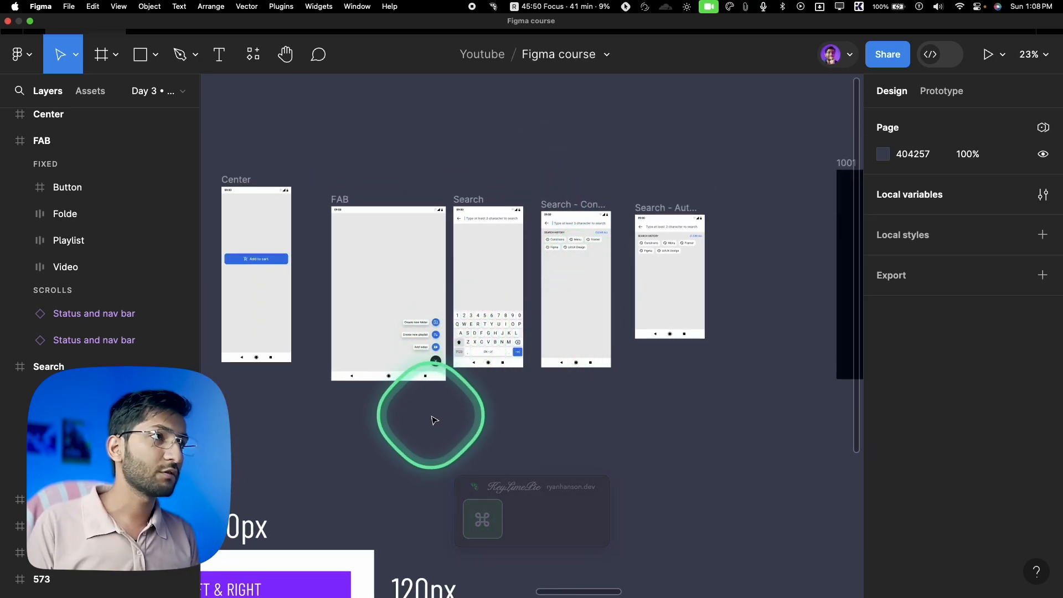
scroll(432, 422, left, 10)
scroll(432, 423, down, 3)
scroll(419, 378, up, 5)
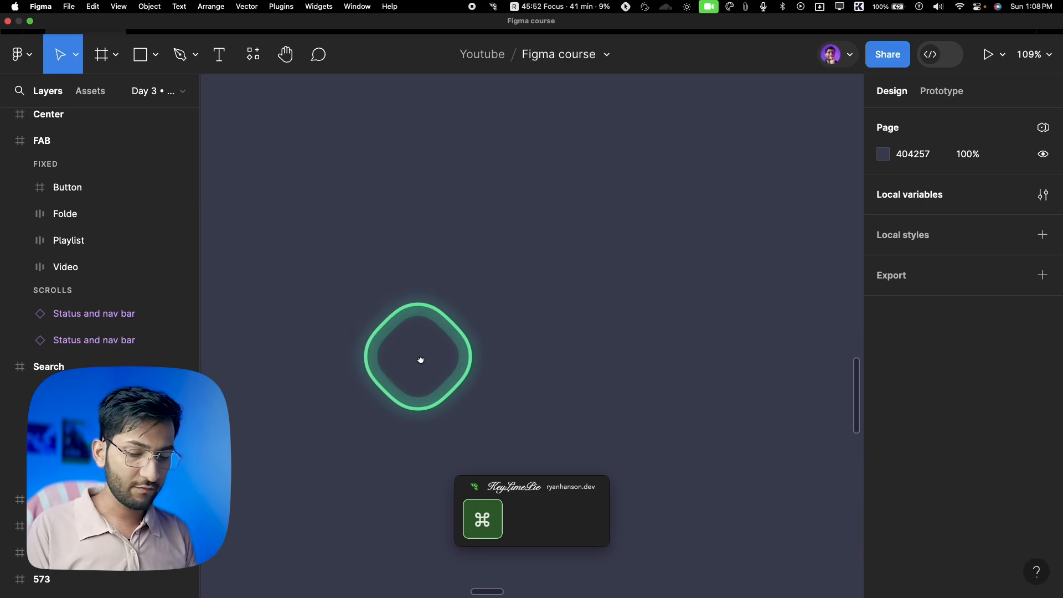
key(f)
drag(343, 209, 537, 356)
drag(619, 407, 630, 420)
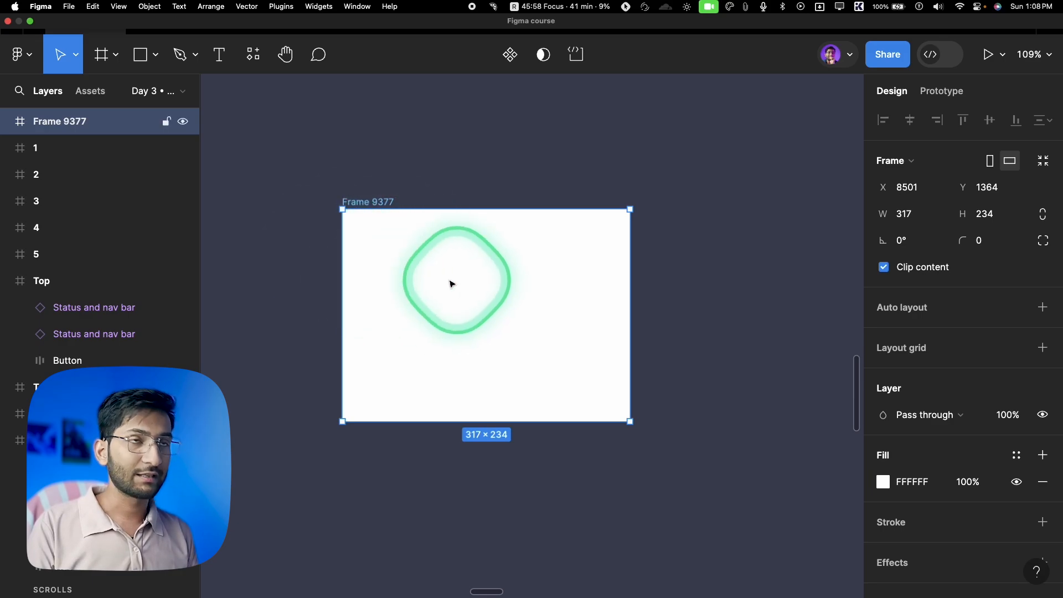
Draw a rectangle about 148 × 100 inside the new frame and another about 191 × 98 on the canvas outside it
key(r)
drag(418, 262, 552, 353)
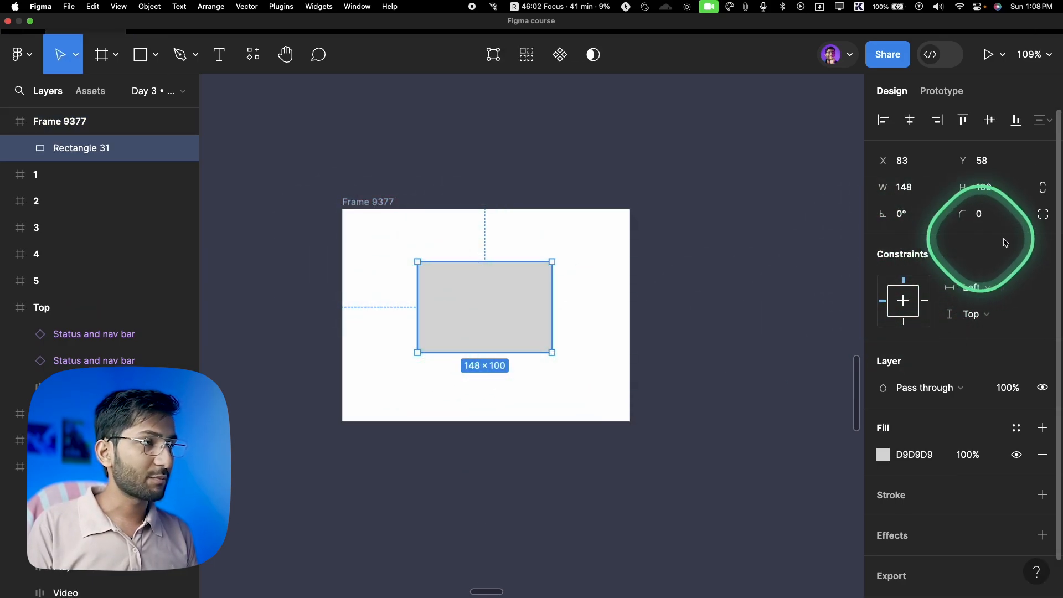
scroll(712, 360, left, 10)
key(r)
drag(365, 263, 539, 352)
scroll(390, 232, down, 10)
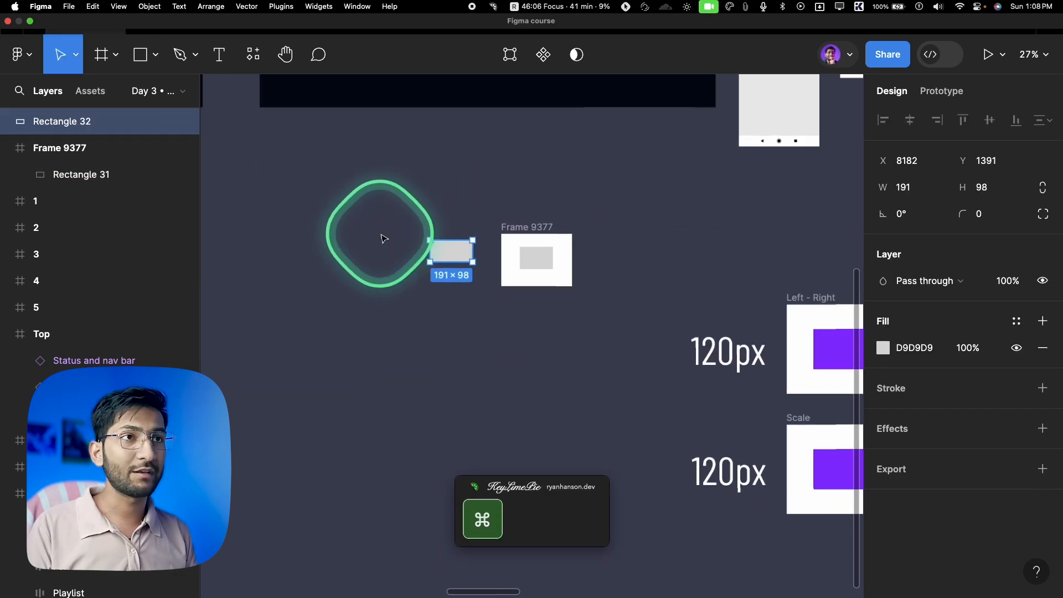
scroll(424, 237, up, 5)
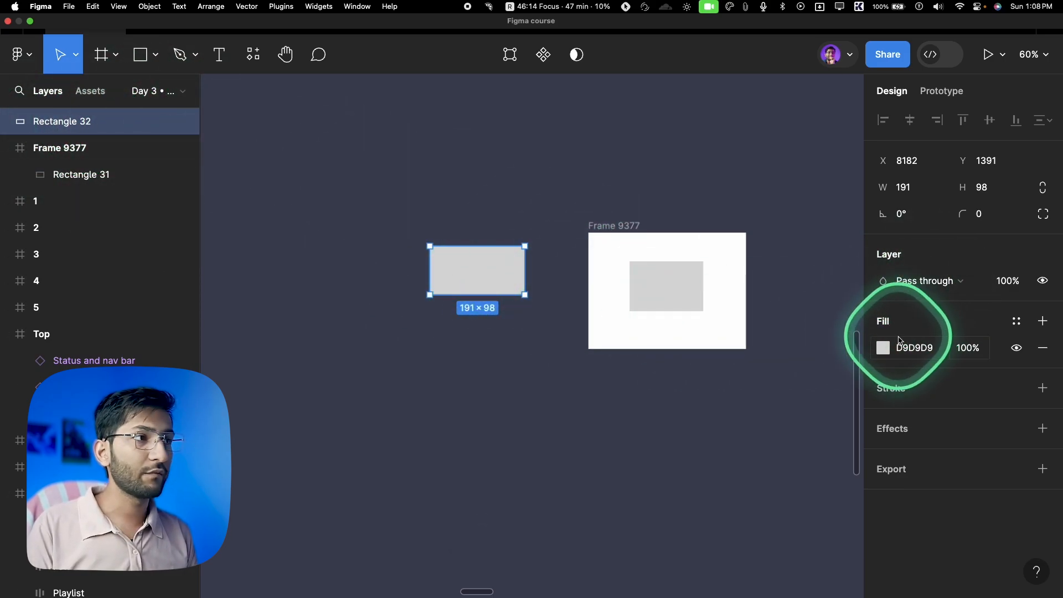
Try a nested frame about 104 × 84 inside the white frame to check its constraints, and undo it
click(704, 302)
scroll(619, 272, up, 5)
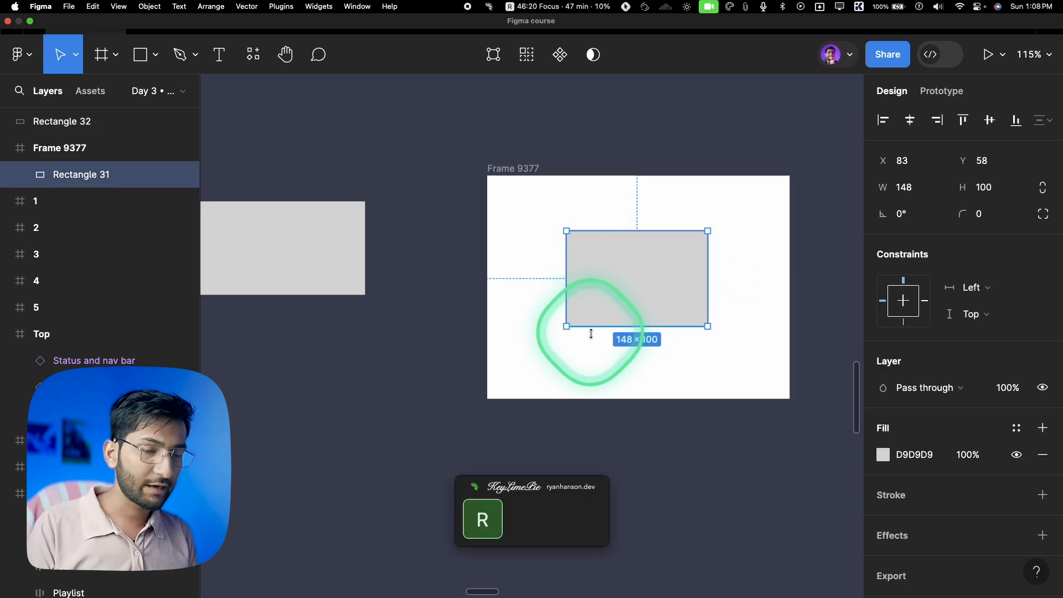
key(r)
key(f)
drag(540, 287, 639, 367)
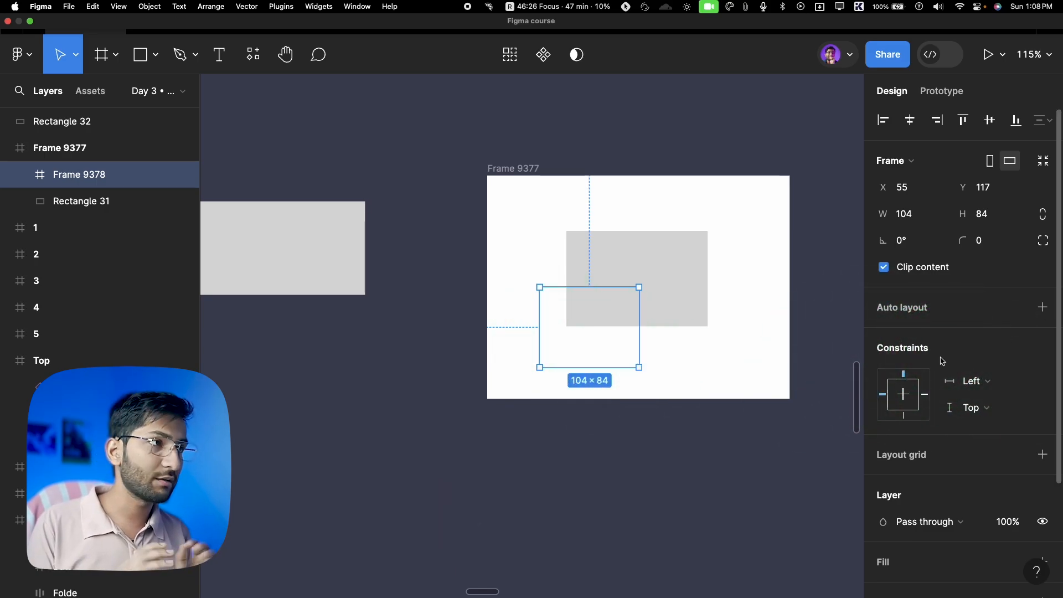
key(super+z)
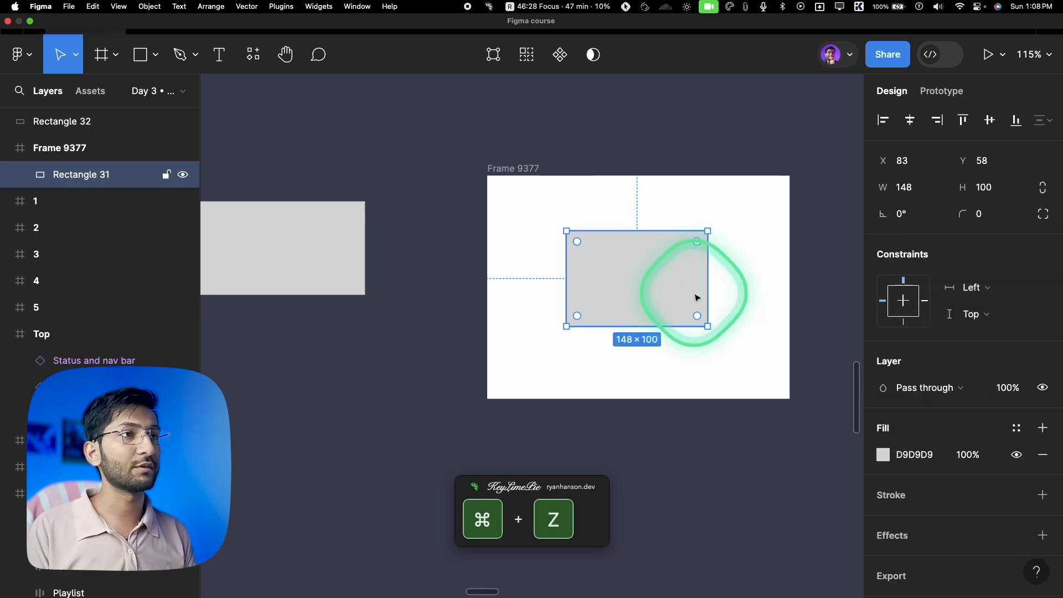
Move the inner rectangle near the white frame's upper-left corner, to X 30 and Y 24
drag(646, 275, 590, 227)
scroll(520, 224, up, 2)
scroll(520, 225, right, 1)
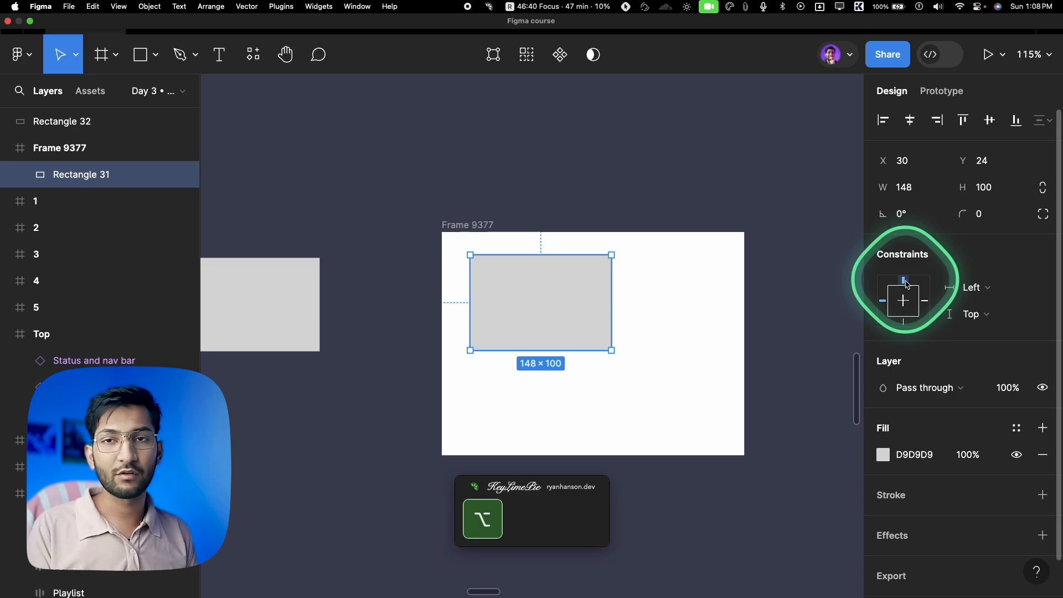
Stretch the white frame at its top and bottom edges to about 317 × 366 to test the rectangle's top constraint
click(471, 226)
scroll(476, 235, down, 5)
drag(467, 237, 533, 169)
drag(571, 383, 571, 417)
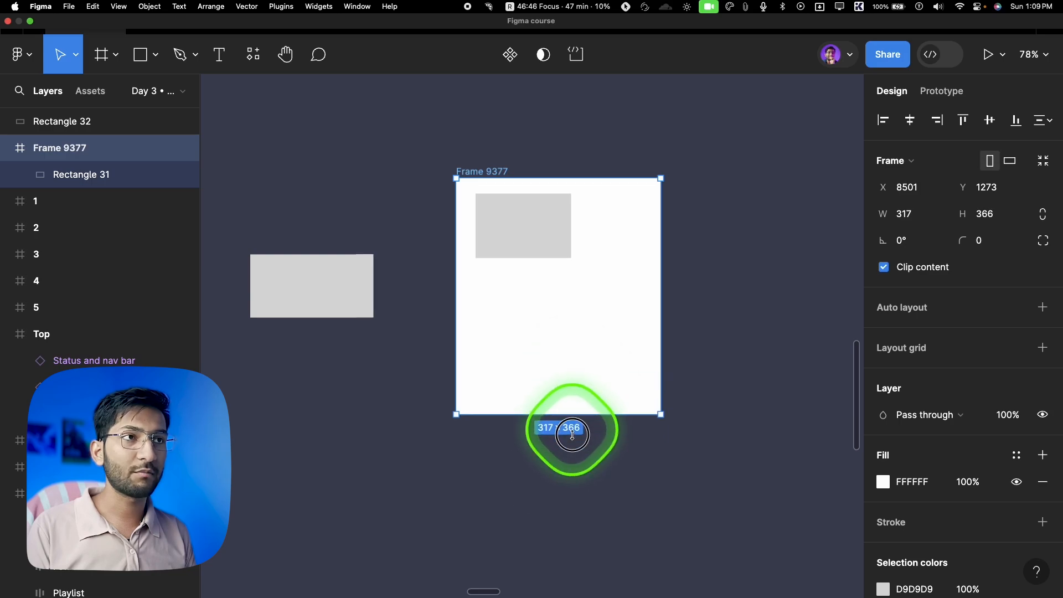
Set the inner rectangle's vertical constraint to Bottom and stretch the white frame downward to about 317 × 423 to test it
click(509, 252)
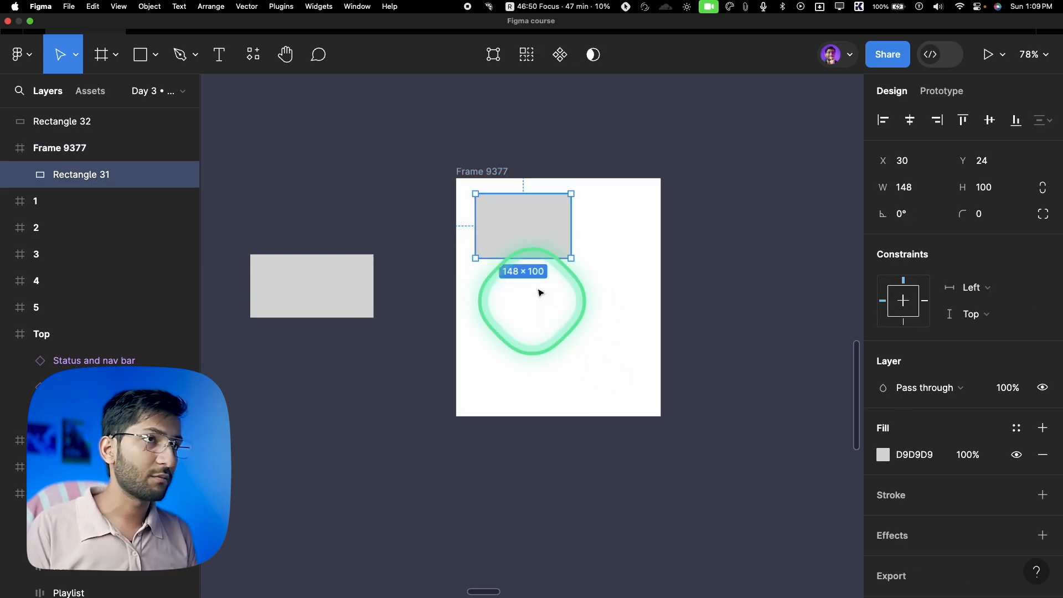
click(904, 325)
super+click(565, 347)
drag(574, 418, 571, 451)
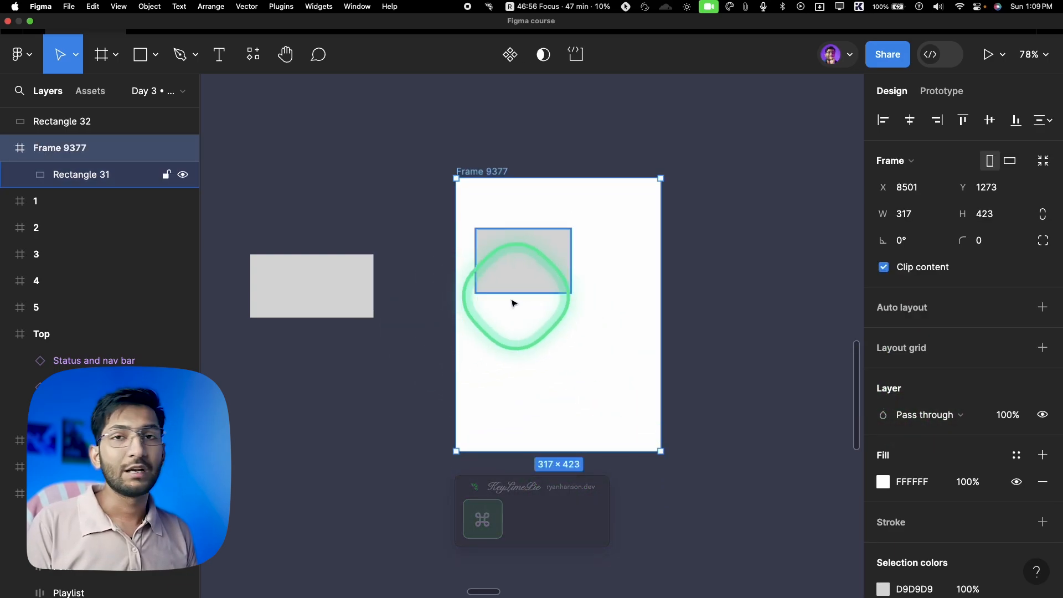
Move the inner rectangle to the middle of the white frame and set its horizontal and vertical constraints to Center
click(501, 267)
drag(525, 277, 562, 328)
click(908, 310)
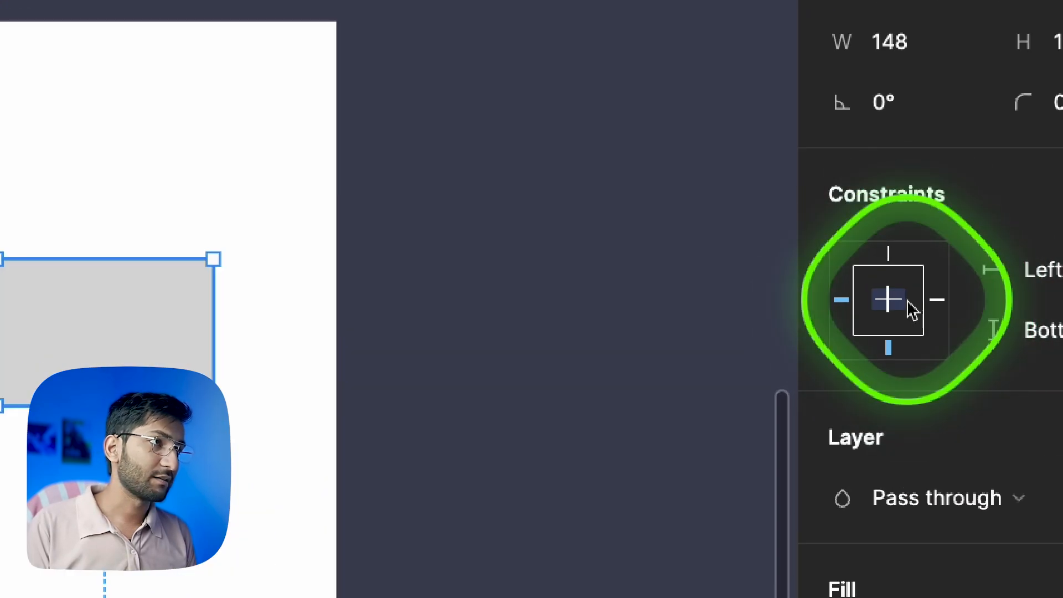
click(908, 300)
click(902, 293)
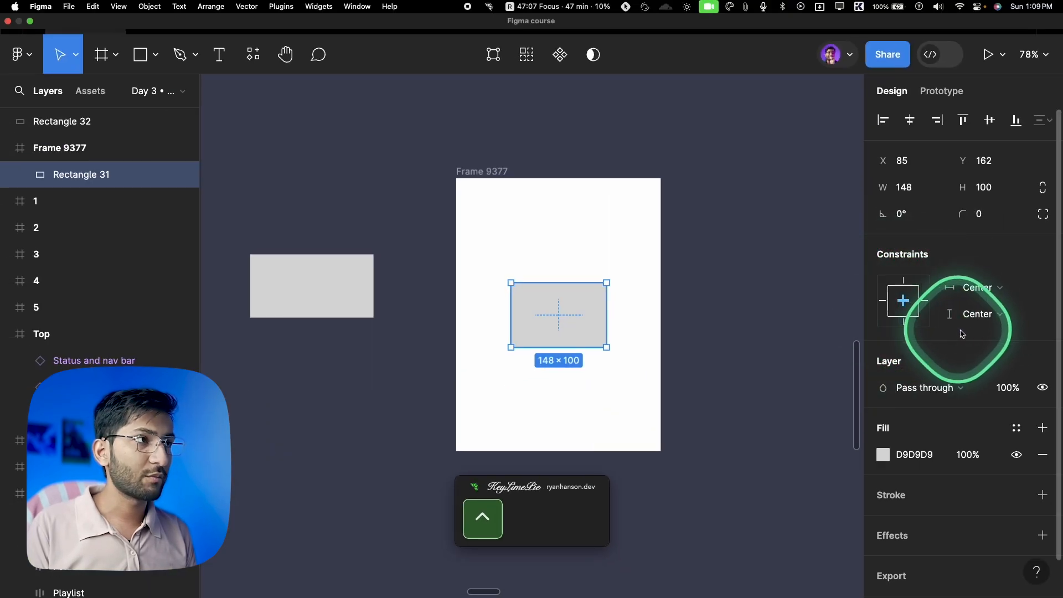
click(972, 315)
click(970, 320)
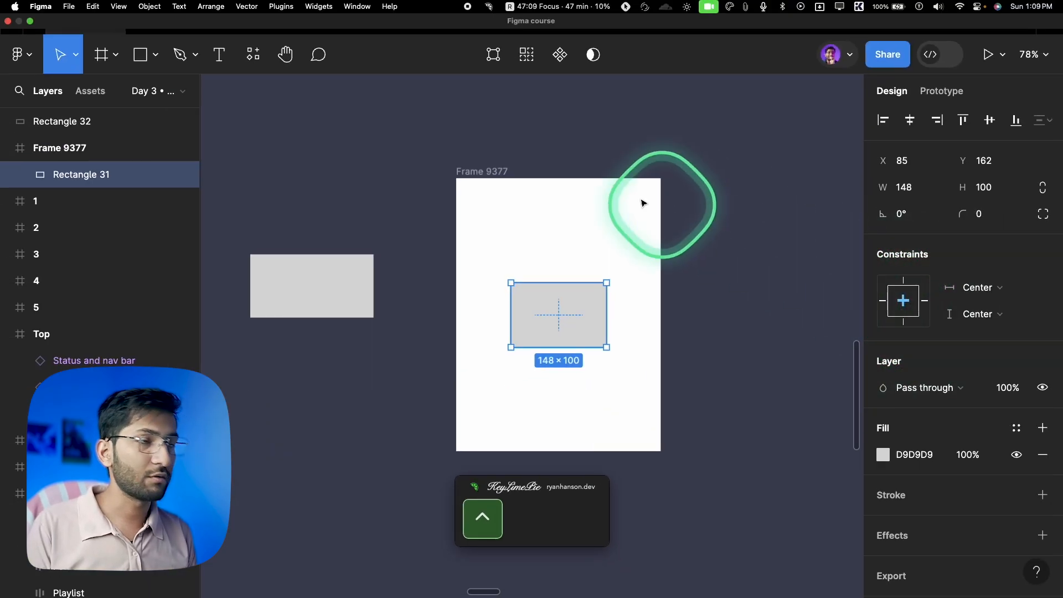
Enlarge the white frame to about 549 × 620 to test the rectangle's center constraints
click(500, 180)
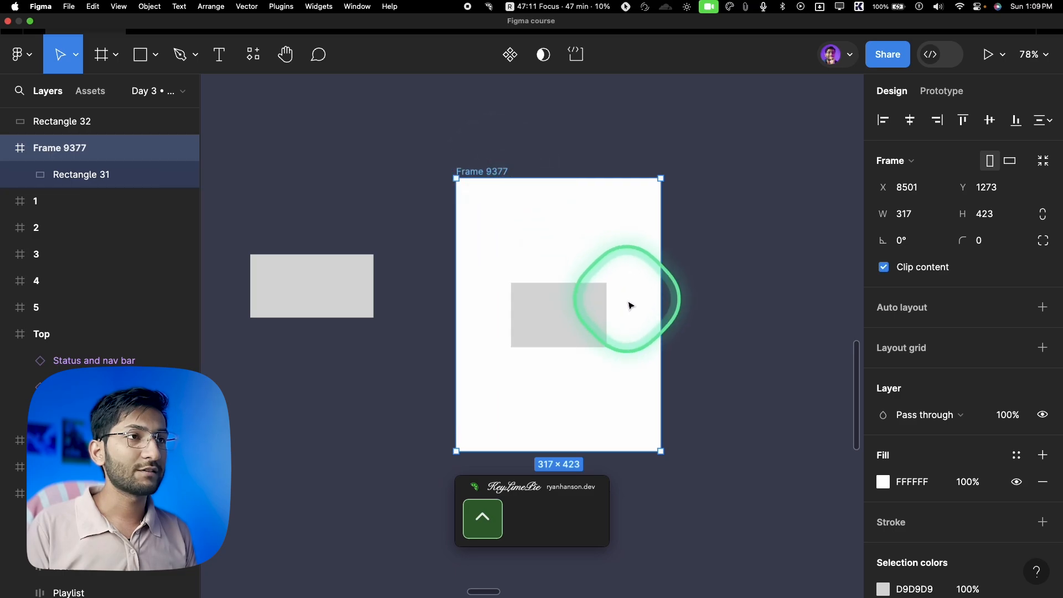
scroll(645, 344, down, 2)
super+scroll(663, 381, down, 3)
drag(658, 366, 767, 410)
drag(707, 379, 722, 470)
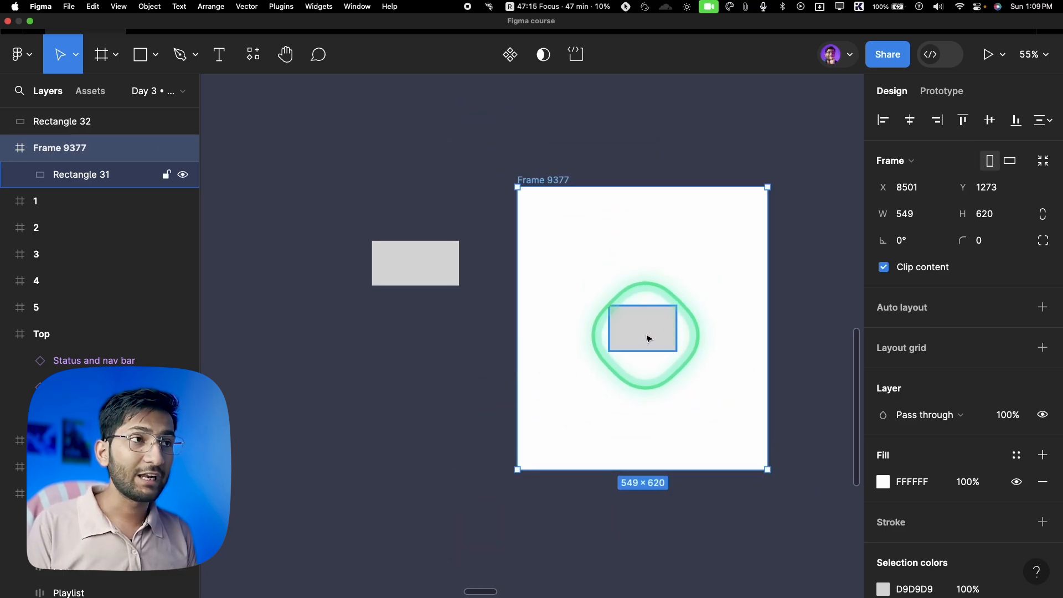
Reduce the white frame's height to about 400 by moving its bottom edge up
super+scroll(648, 447, down, 2)
drag(657, 464, 656, 382)
super+scroll(708, 347, up, 5)
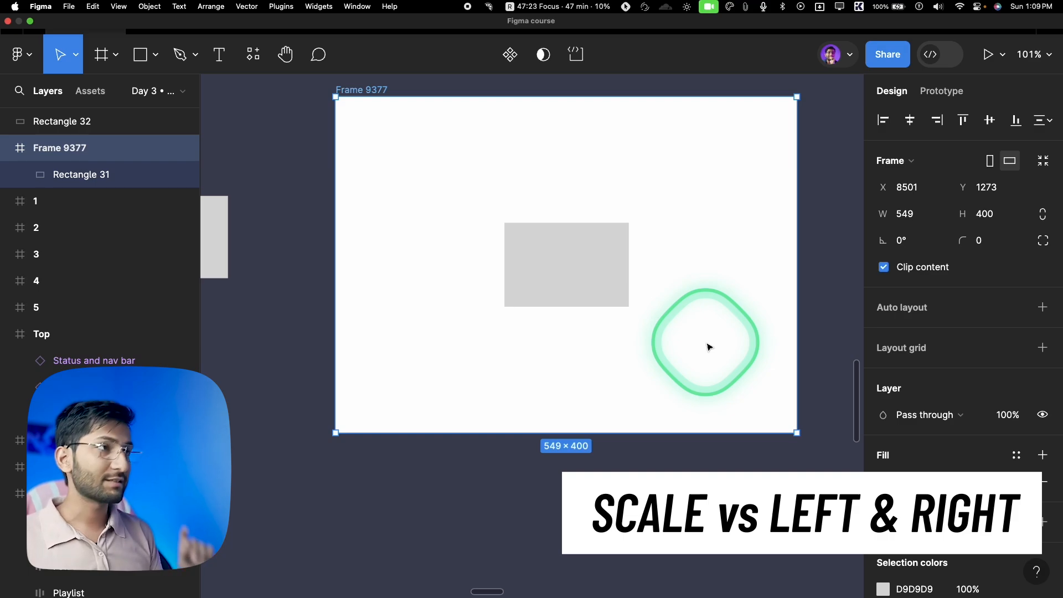
Review the vertical and horizontal constraint options available for the centered rectangle
super+click(581, 269)
click(999, 314)
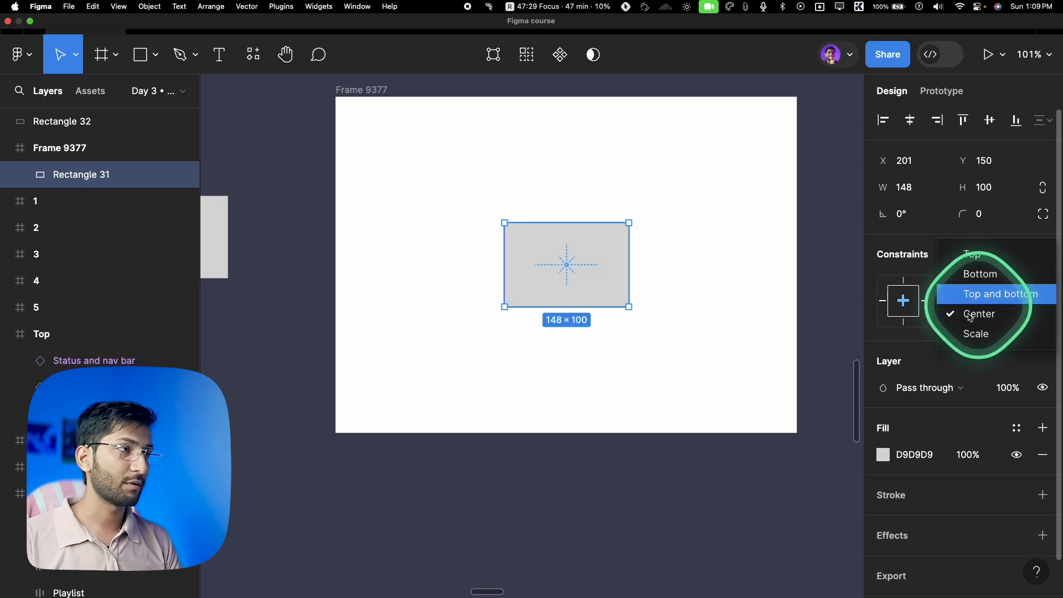
click(922, 264)
click(961, 286)
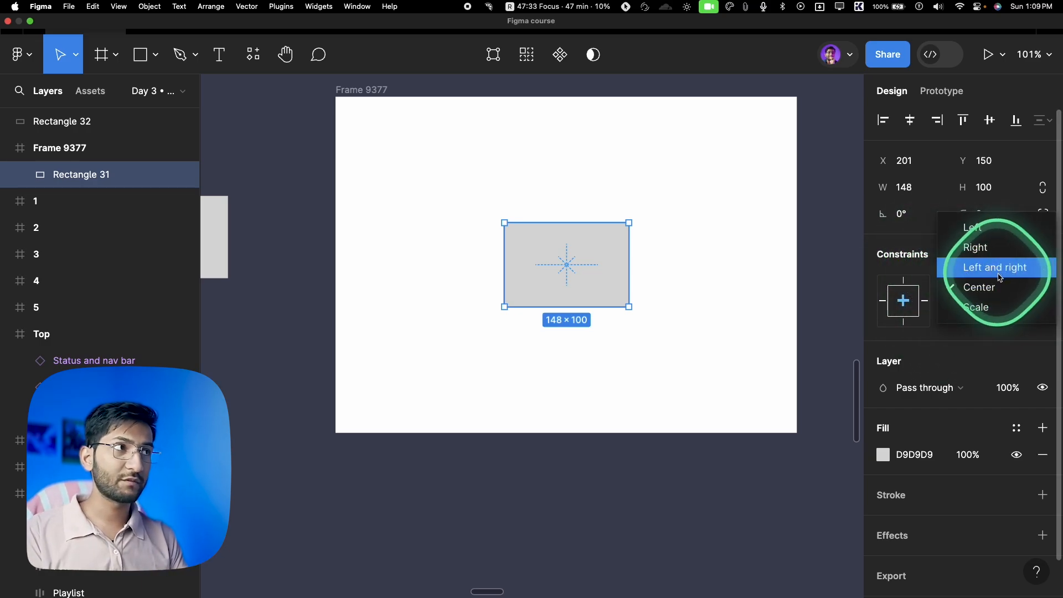
click(684, 220)
Inspect the constraints of the purple rectangle in the Left - Right example frame
scroll(687, 207, down, 5)
drag(683, 216, 428, 294)
drag(618, 283, 400, 289)
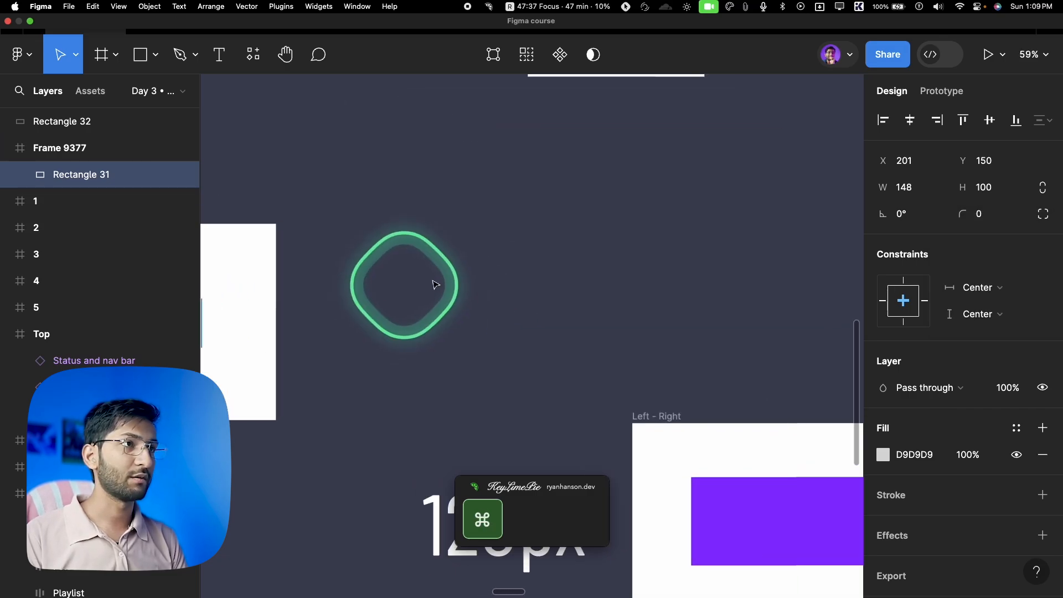
scroll(512, 280, down, 4)
drag(749, 346, 522, 306)
super+click(509, 324)
scroll(468, 263, down, 2)
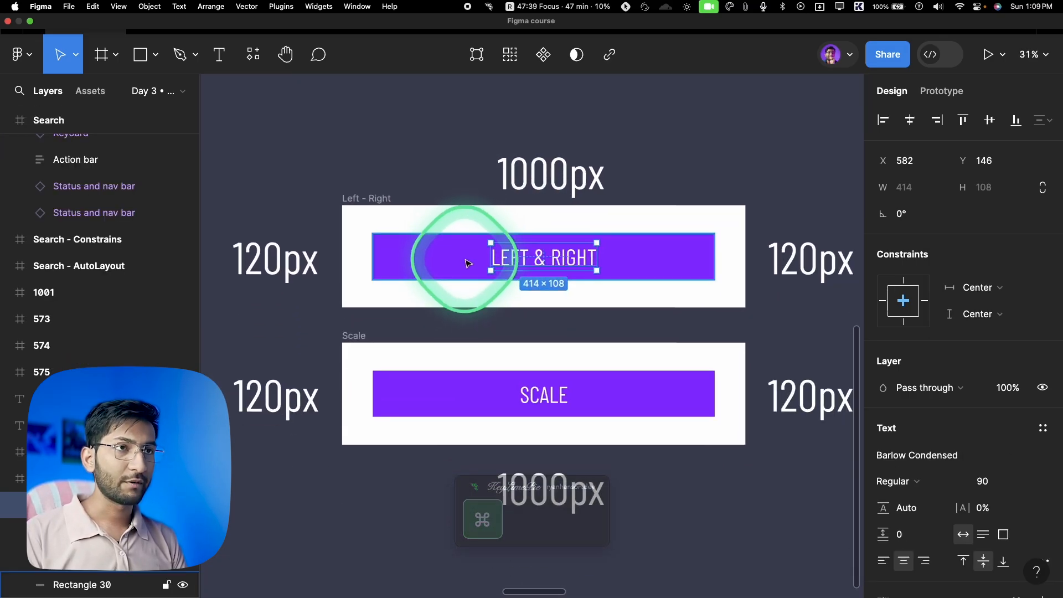
click(460, 261)
scroll(421, 243, down, 1)
click(933, 285)
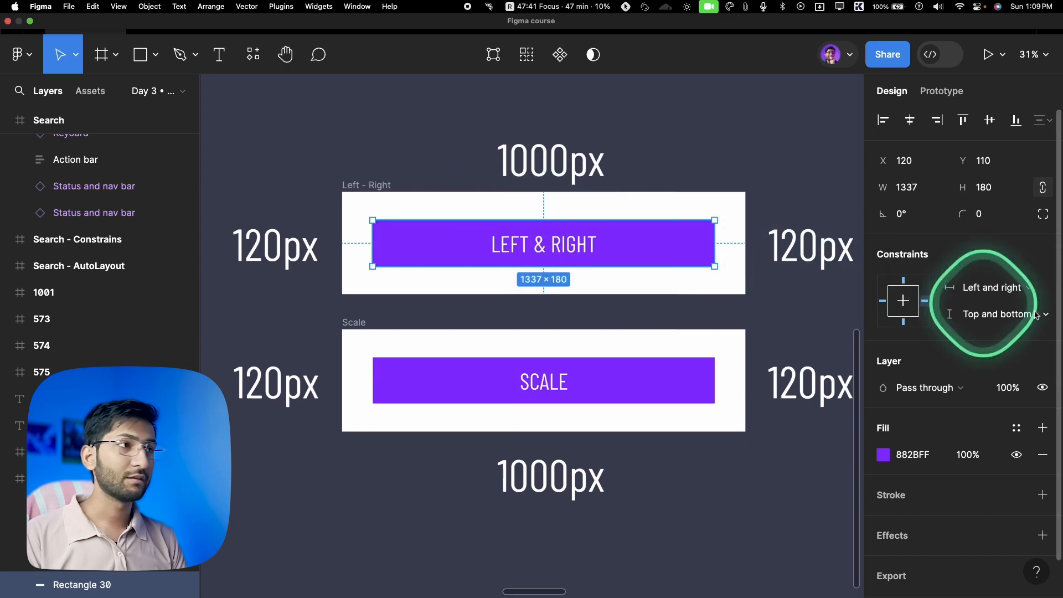
Inspect the horizontal and vertical constraints of the purple rectangle in the Scale example frame
click(600, 398)
click(950, 292)
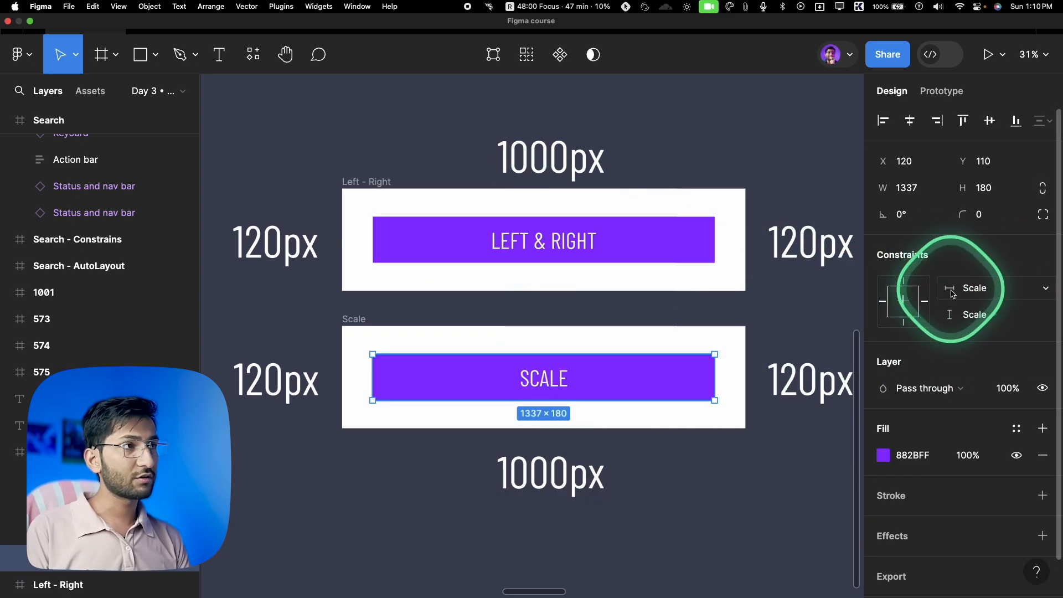
click(974, 315)
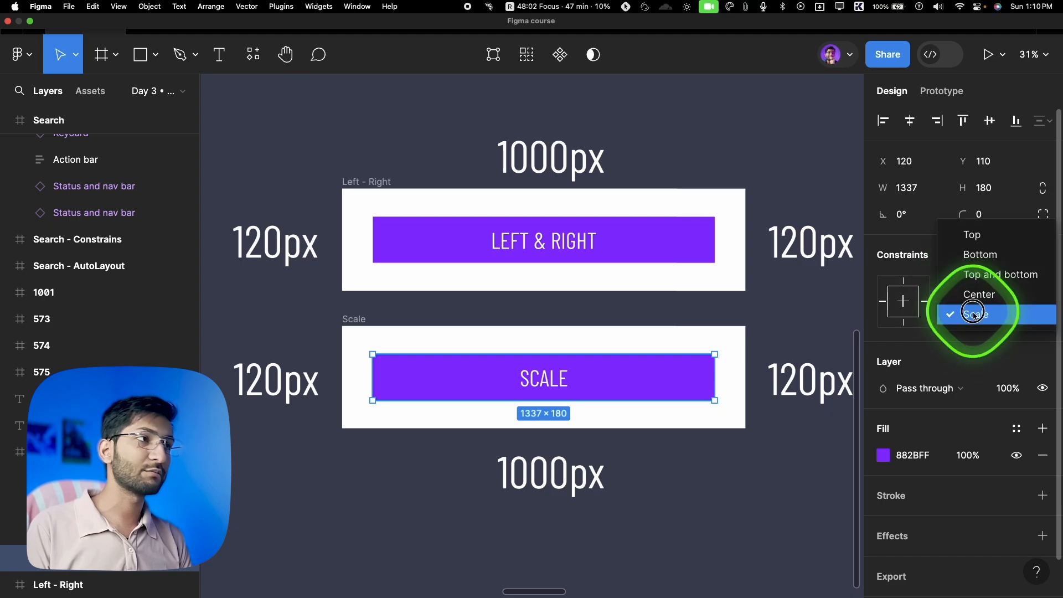
click(974, 315)
Widen the Left - Right frame to about 2292 × 400 and check the purple rectangle's side margins
scroll(723, 285, down, 3)
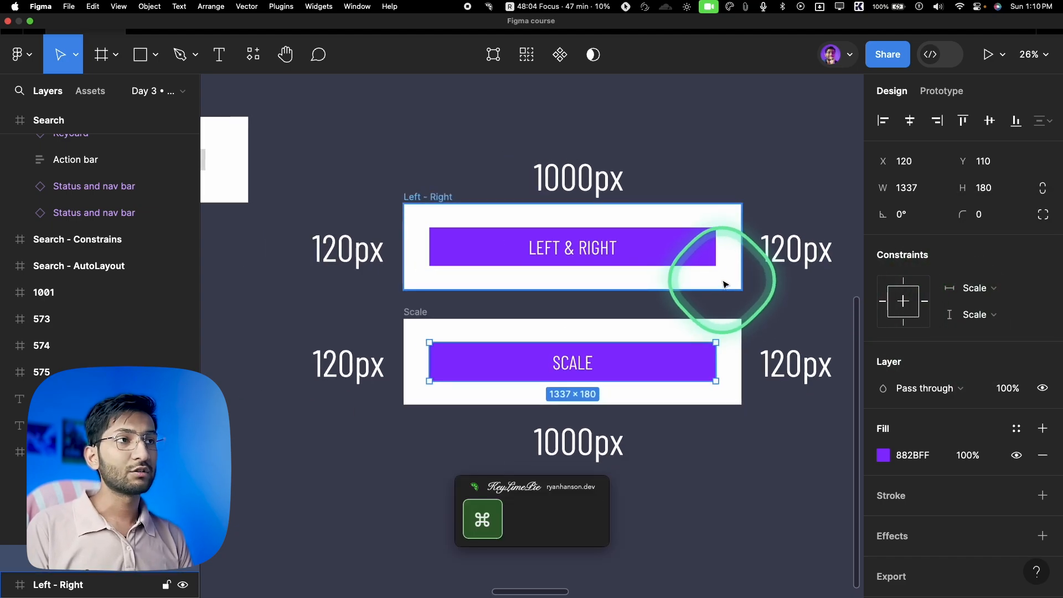
click(722, 285)
scroll(646, 267, right, 3)
scroll(646, 268, up, 2)
drag(666, 318, 796, 312)
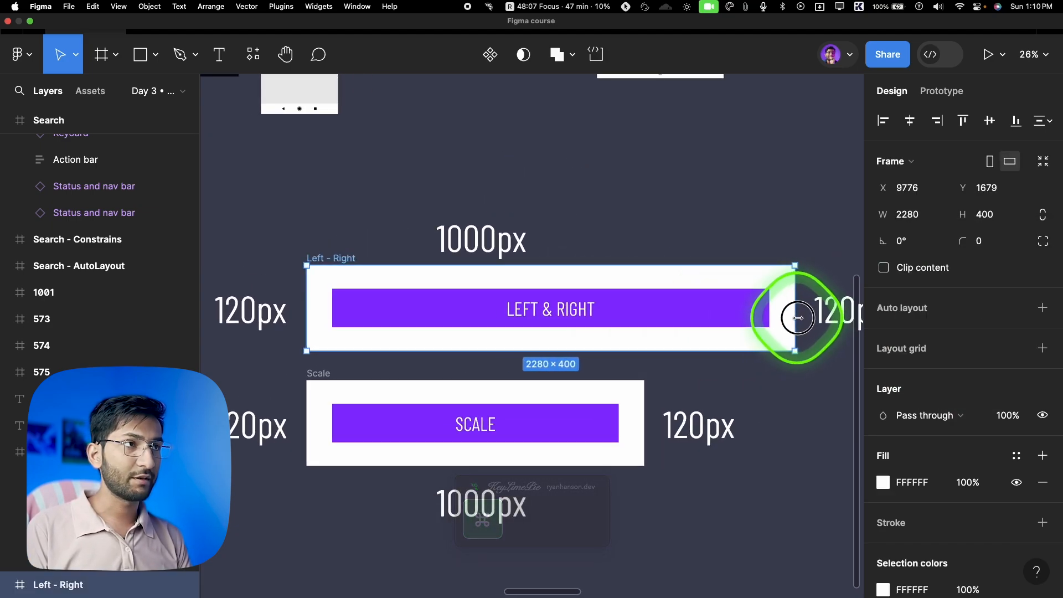
super+click(387, 294)
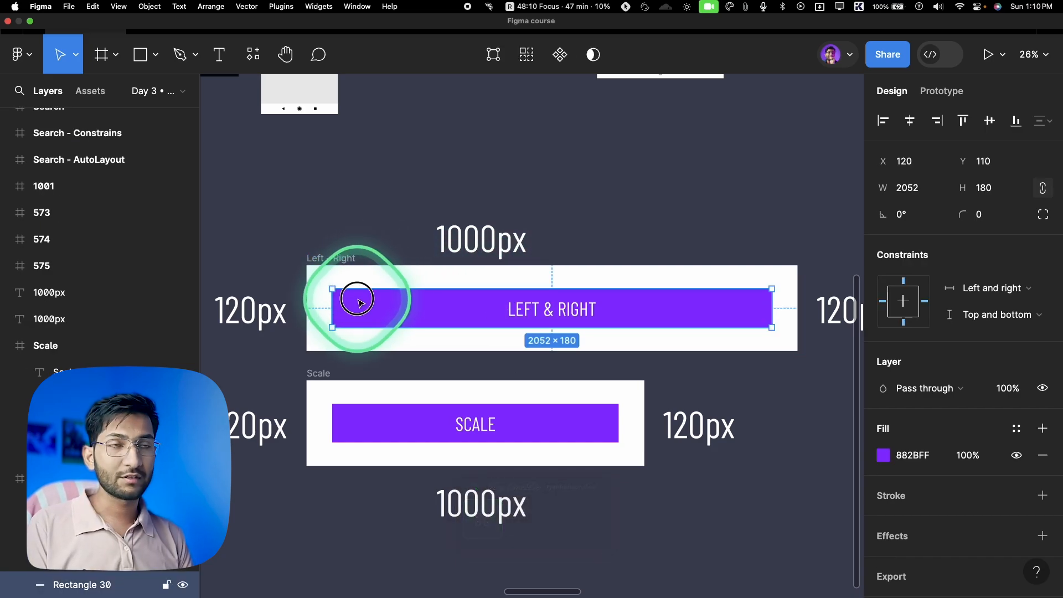
key(alt)
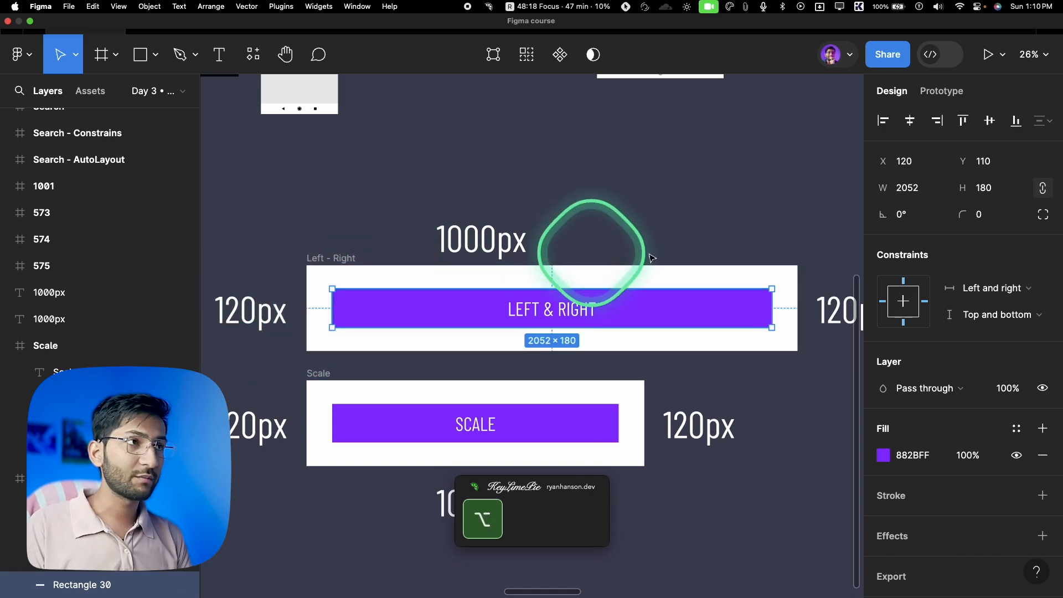
Enlarge the Left - Right frame to about 3159 × 821 by extending its right and top edges
click(790, 293)
super+click(791, 292)
scroll(791, 291, down, 3)
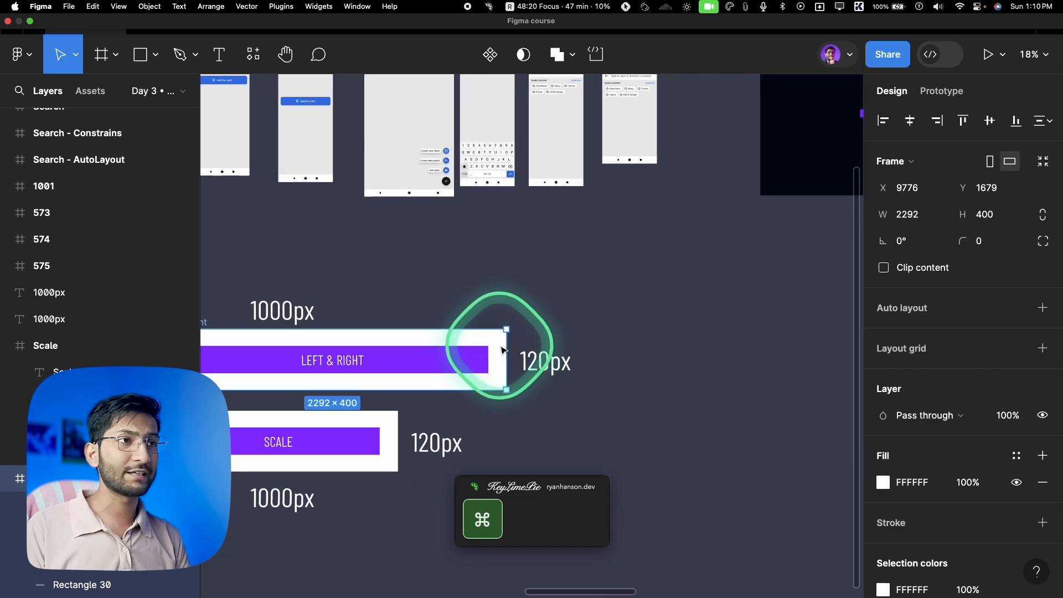
drag(537, 359, 637, 357)
drag(548, 335, 560, 275)
scroll(520, 304, up, 2)
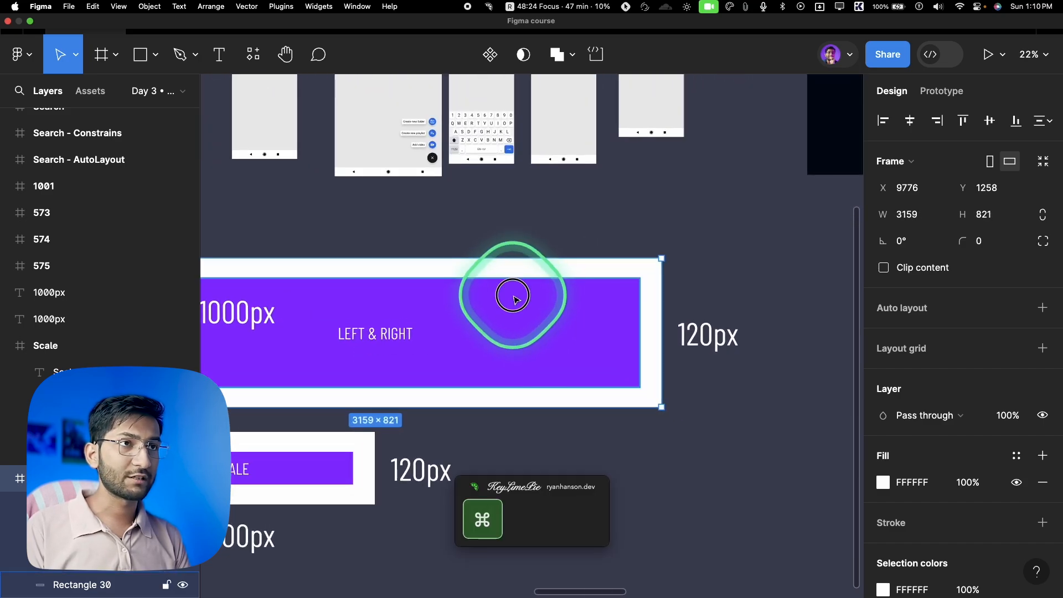
Measure the purple rectangle's margins to all four sides of the enlarged Left - Right frame
super+click(632, 290)
scroll(633, 291, left, 5)
key(alt)
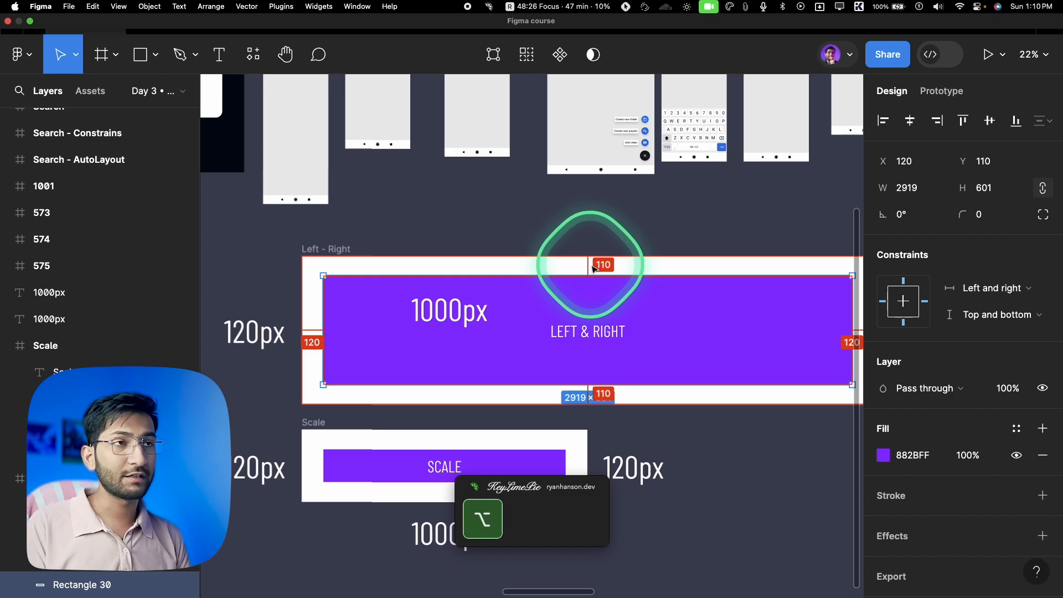
Shorten the Left - Right frame from its upper edge until the purple rectangle is 120 high, and check its margins
click(607, 270)
drag(551, 257, 558, 341)
super+click(563, 373)
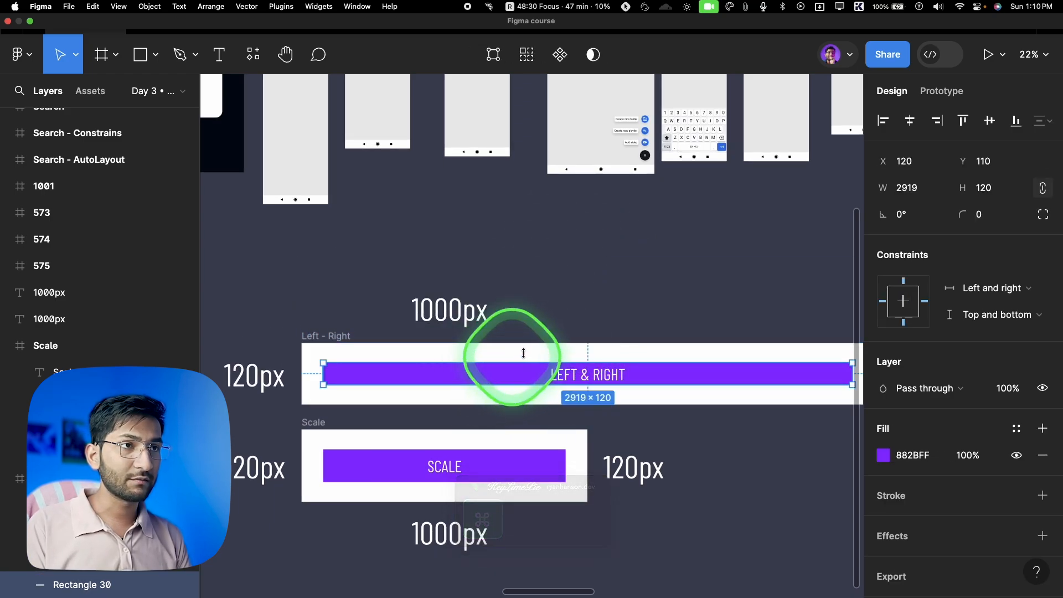
key(alt)
scroll(541, 348, down, 3)
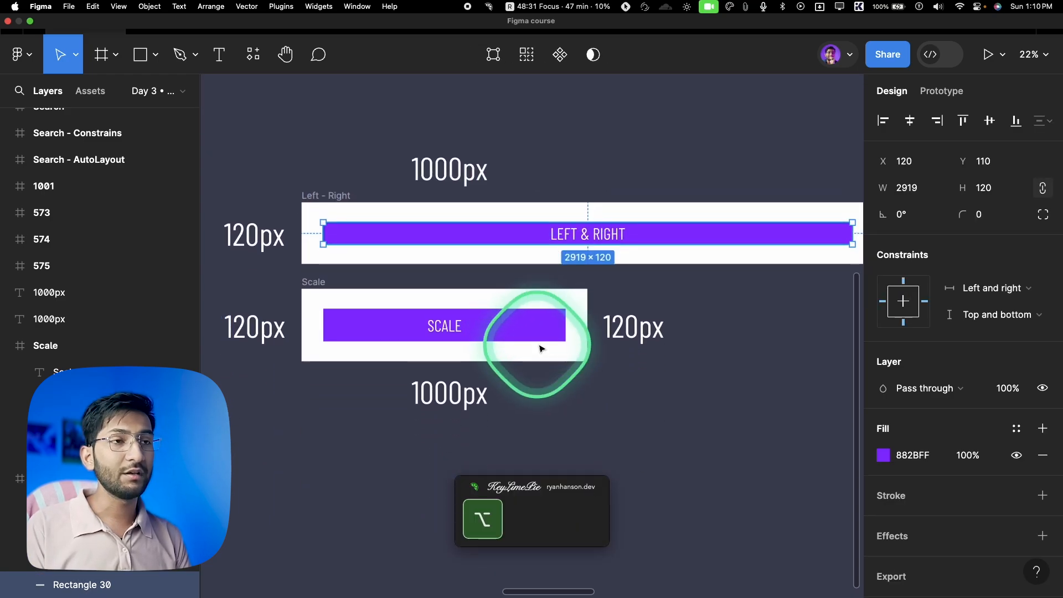
Select the purple rectangle in the Scale frame and measure its margins to the frame edges
click(573, 315)
click(403, 233)
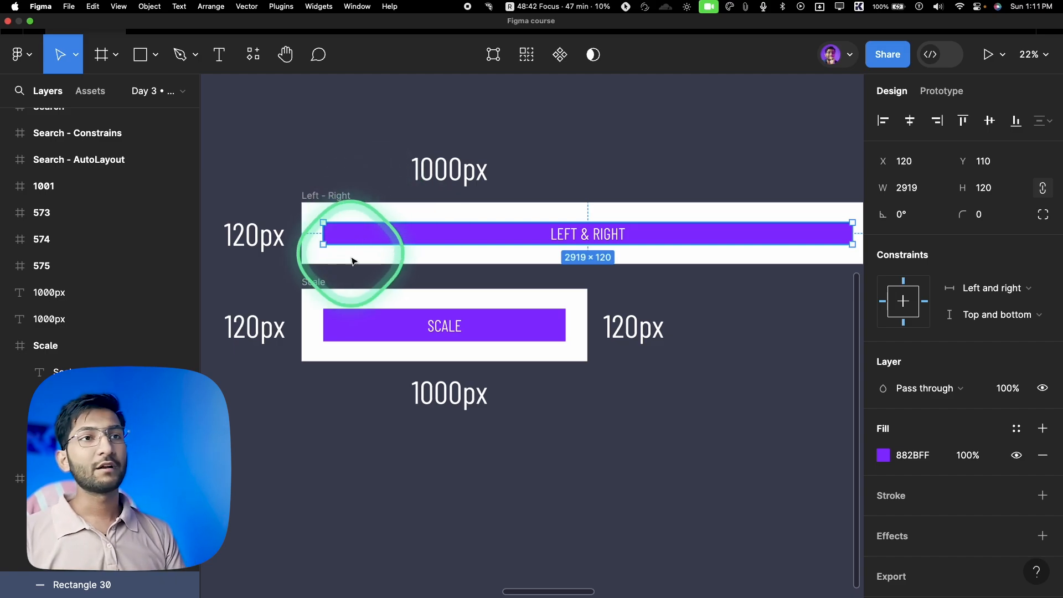
click(312, 284)
click(331, 322)
key(alt)
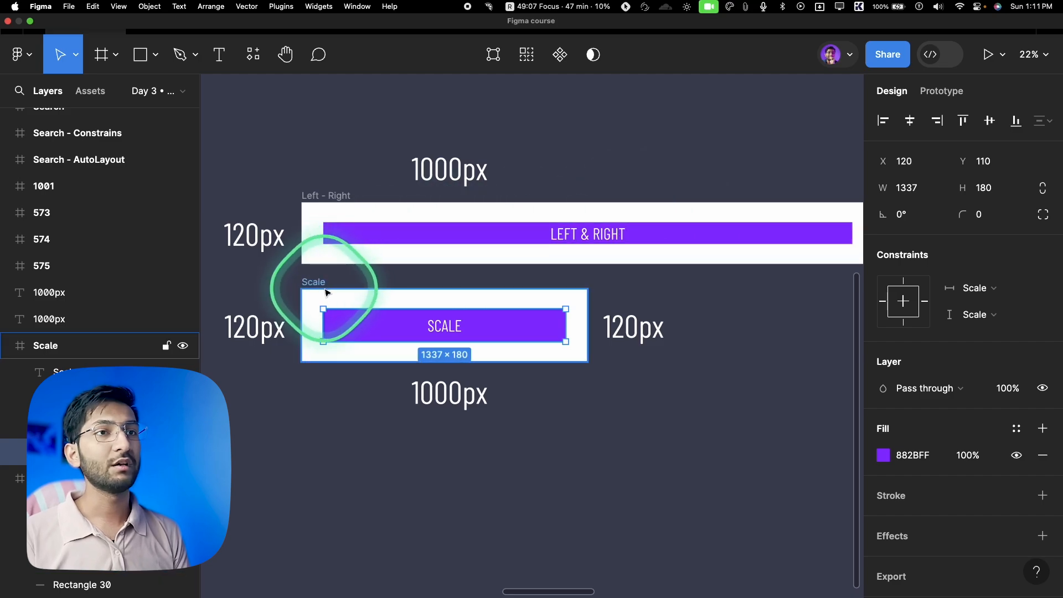
Double the Scale frame's width to 3154 by multiplying the current value by 2
click(321, 290)
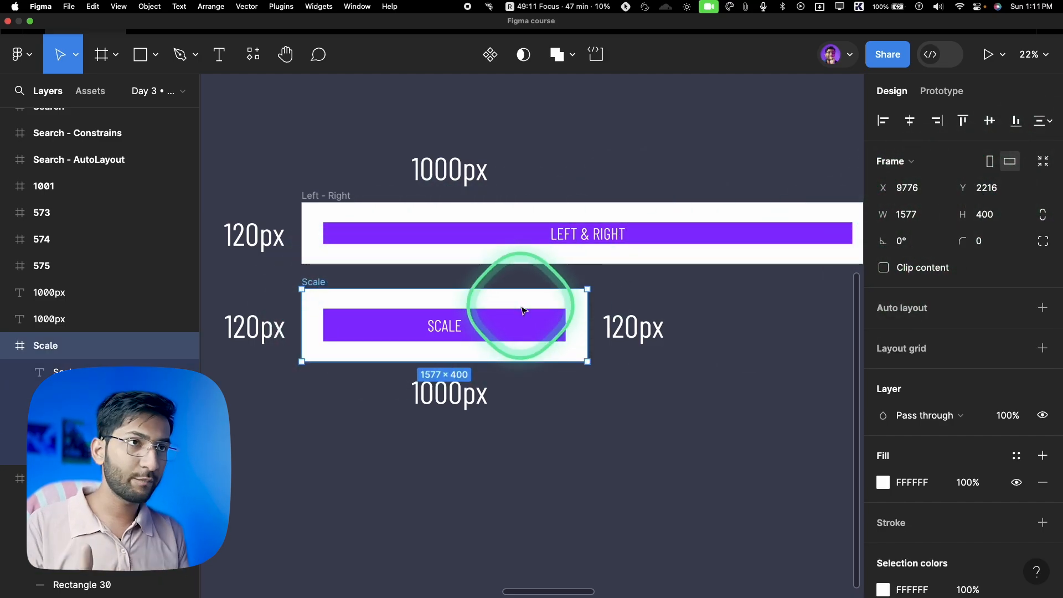
click(924, 216)
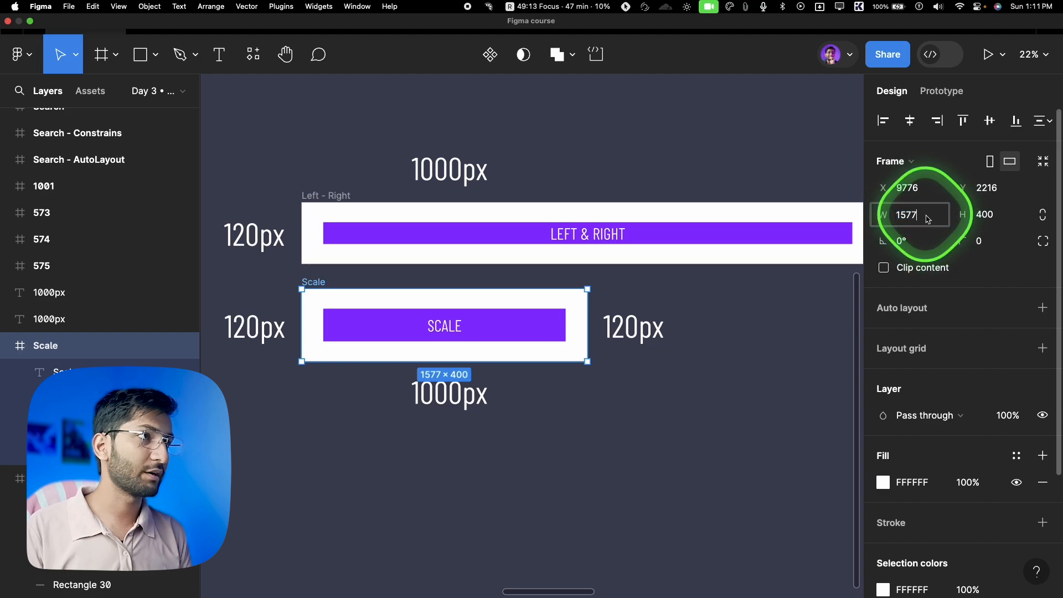
key(shift)
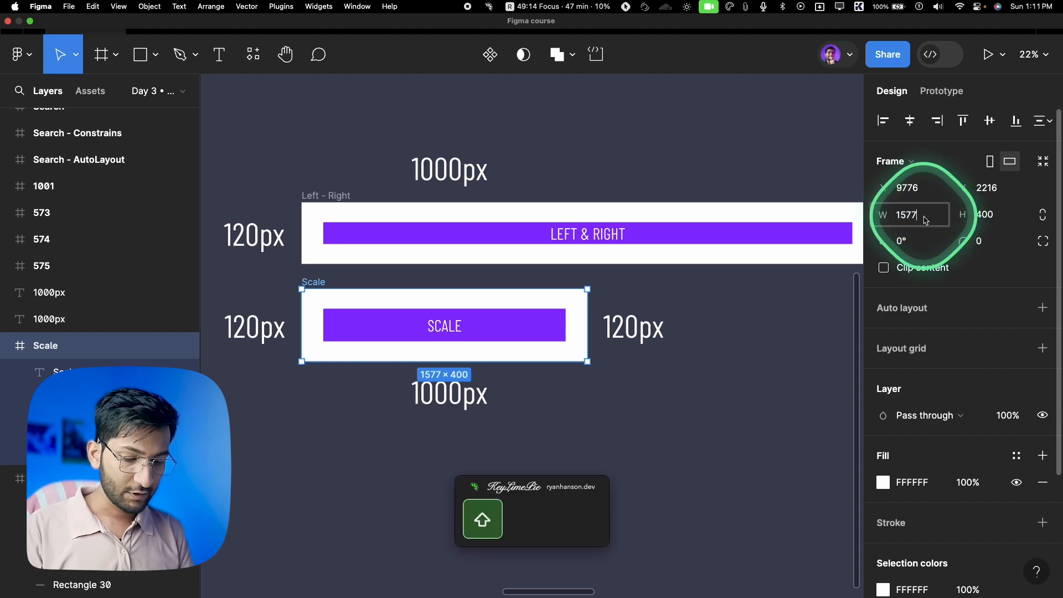
text(*)
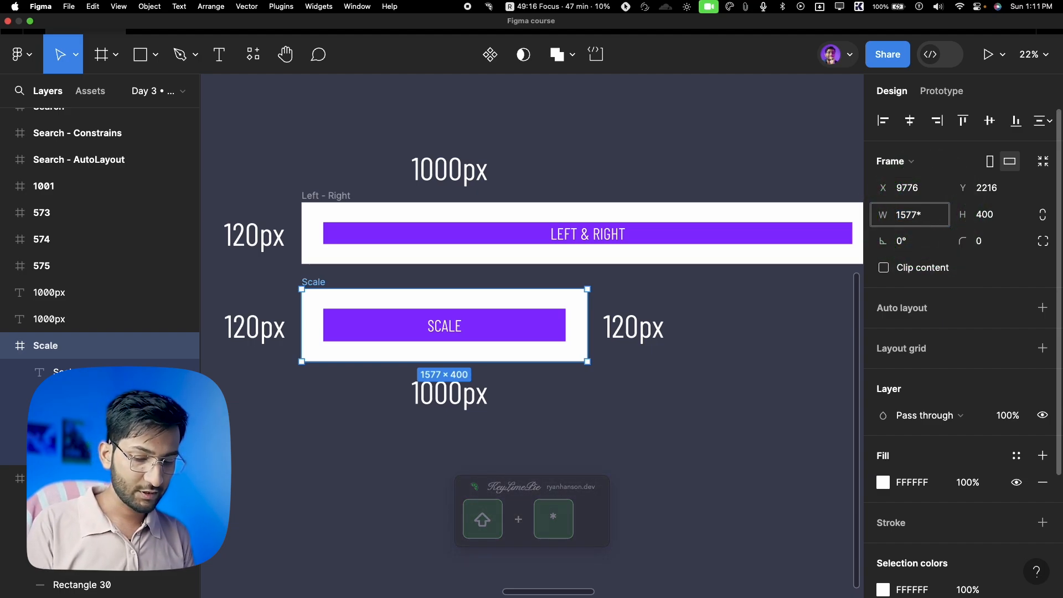
text(2)
key(Return)
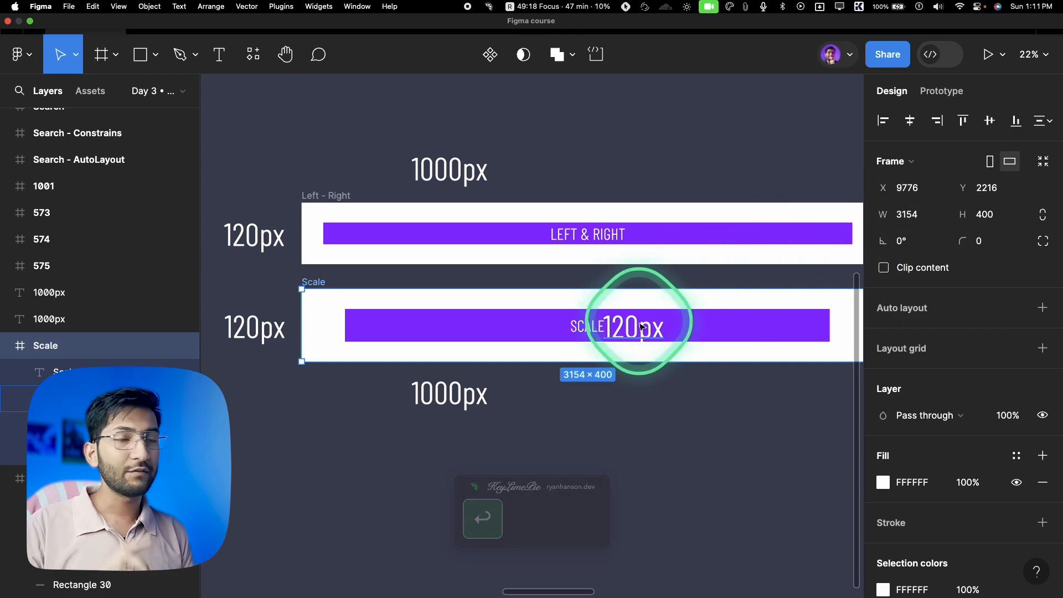
Move the 120px label that overlaps the widened Scale frame to the empty canvas below it
scroll(654, 317, right, 3)
scroll(653, 316, down, 1)
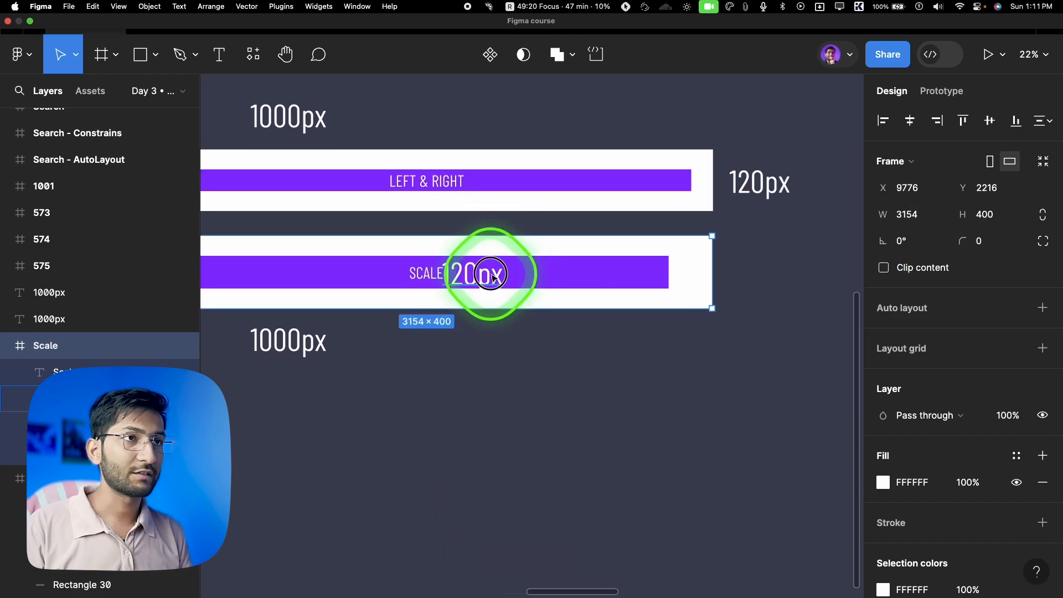
drag(491, 274, 553, 458)
Measure the side margins of the purple rectangle within the widened Scale frame
scroll(771, 384, left, 3)
scroll(771, 384, up, 1)
click(437, 305)
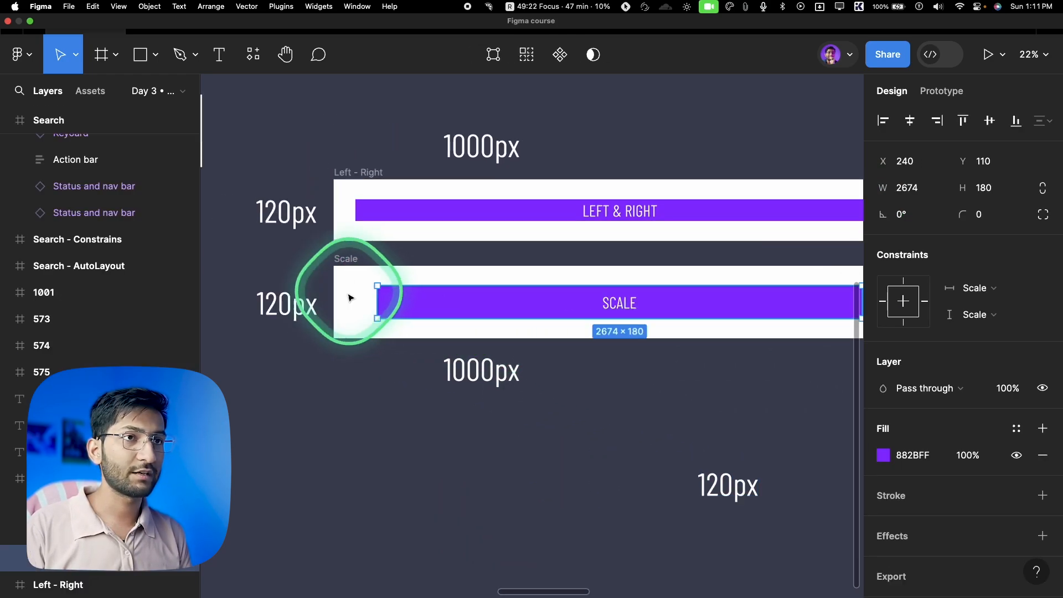
key(alt)
scroll(356, 325, right, 2)
scroll(356, 325, down, 1)
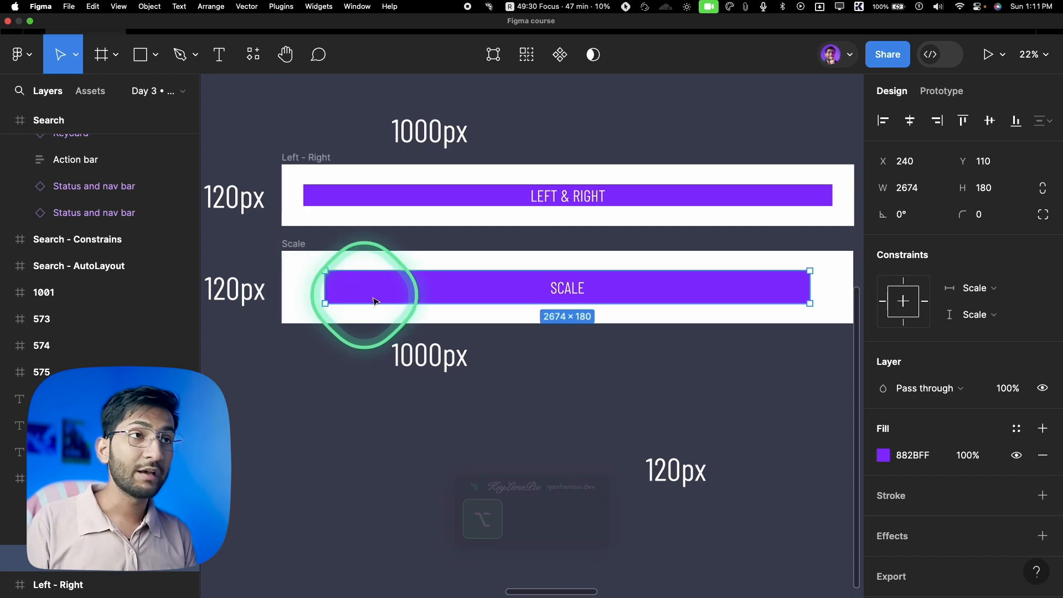
Try stretching the Scale frame downward until its purple rectangle is about 469 high, and check the rectangle's vertical constraint and margins
key(super+shift+z)
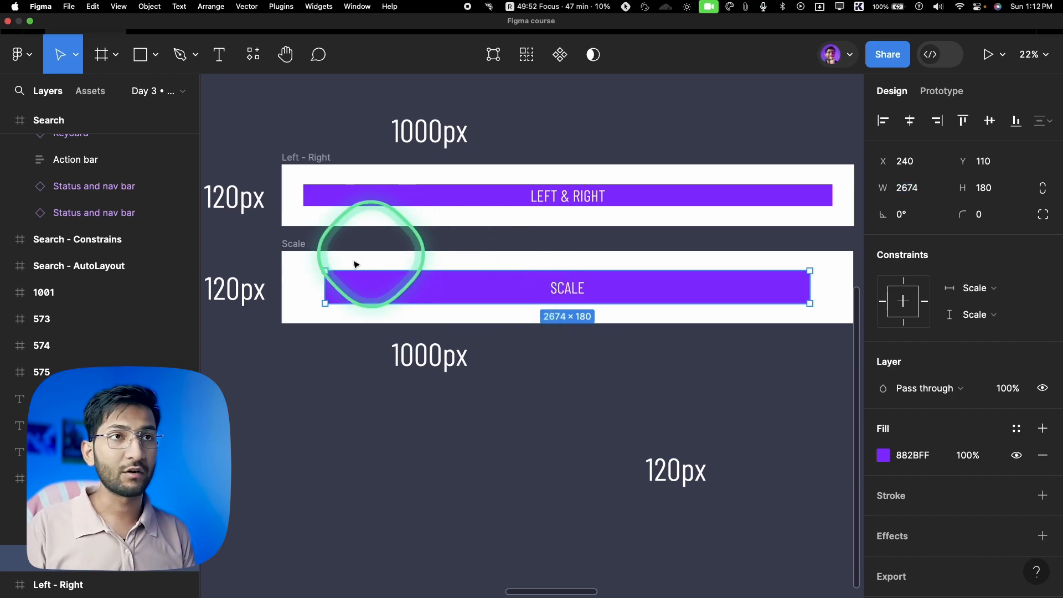
super+click(308, 317)
drag(309, 345, 316, 422)
click(356, 356)
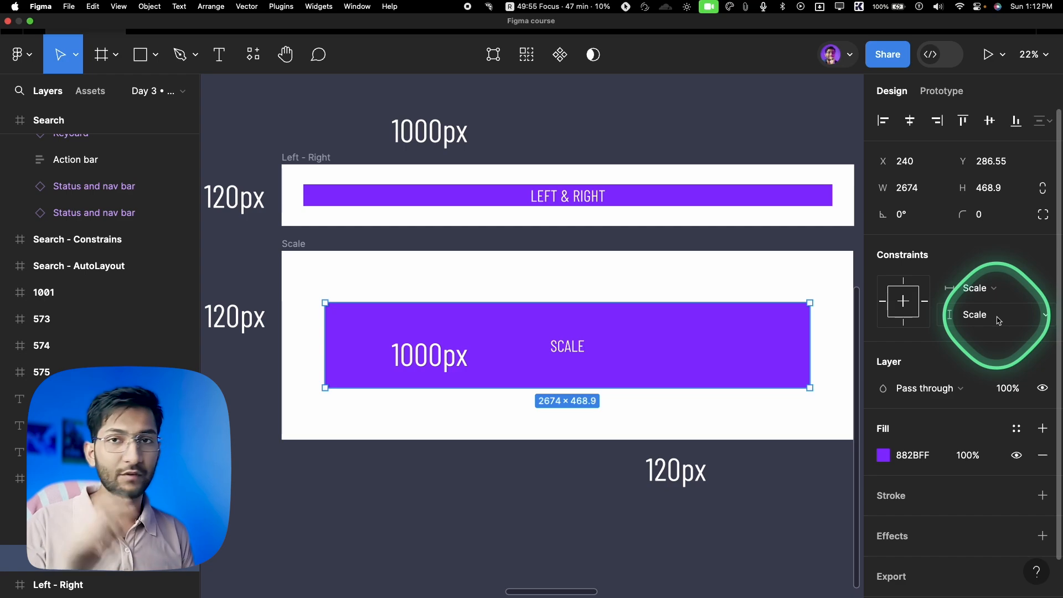
click(998, 320)
click(985, 311)
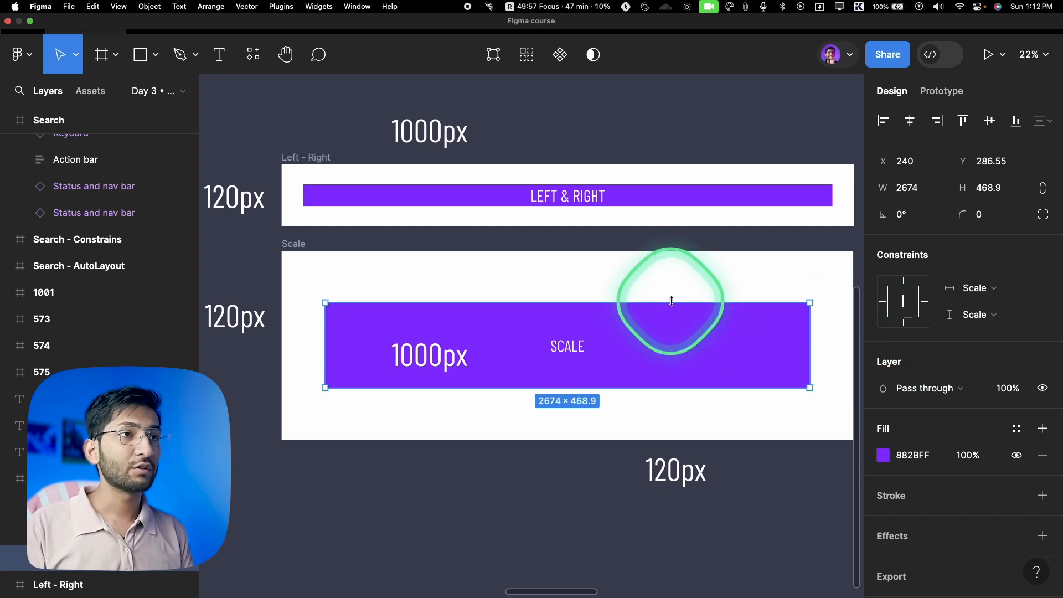
key(alt)
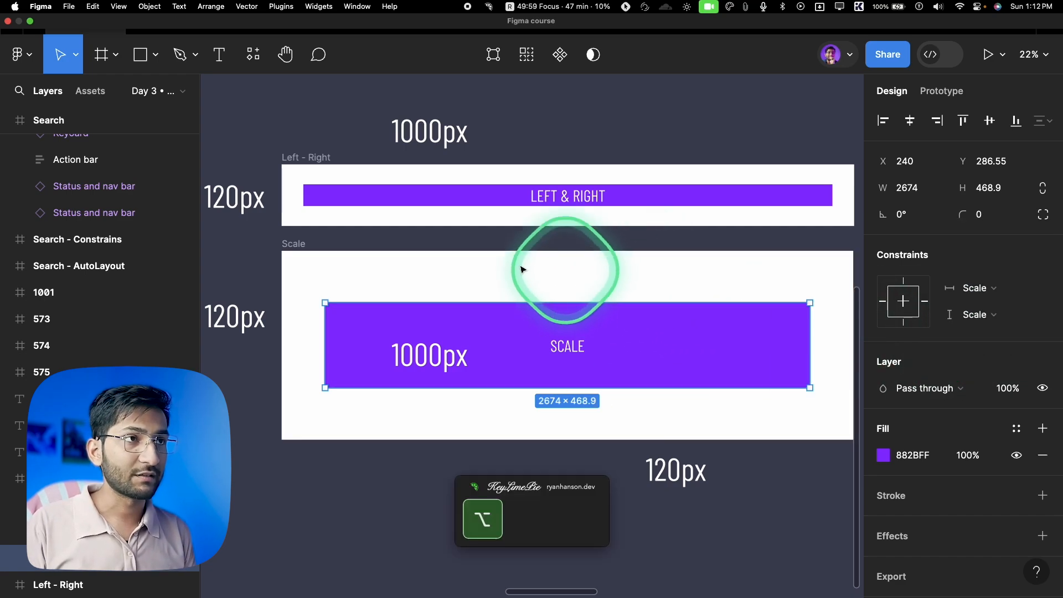
key(super+z)
key(super+z)
Set the Scale frame's height to 800
click(304, 244)
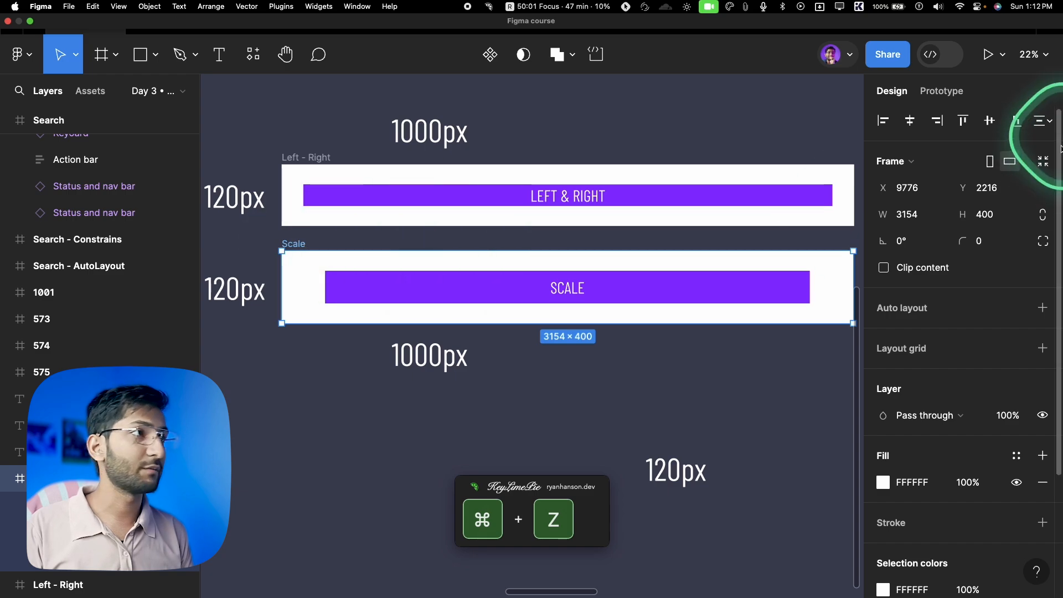
click(1019, 213)
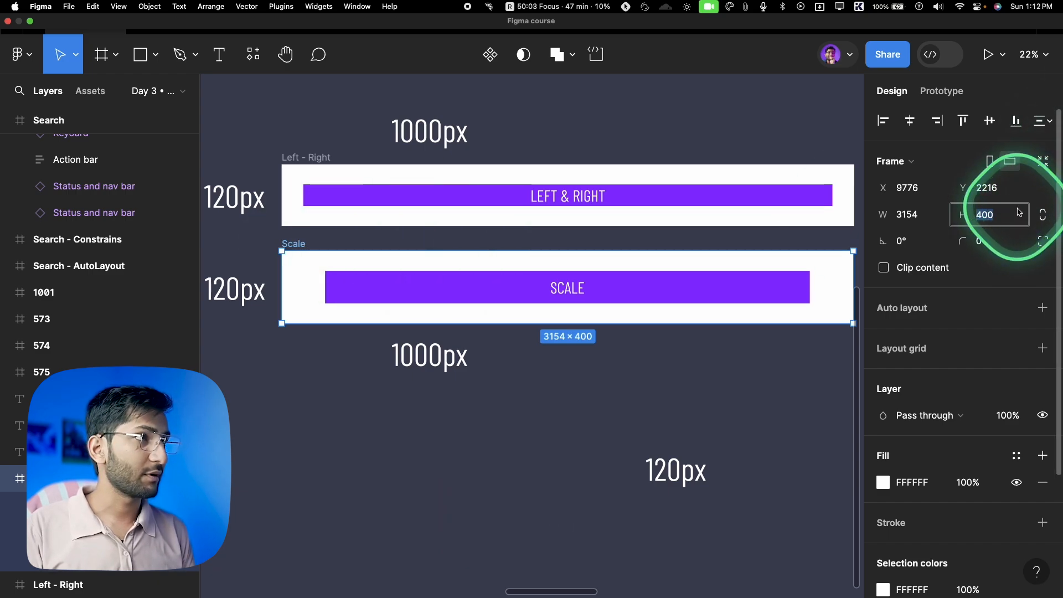
text(800)
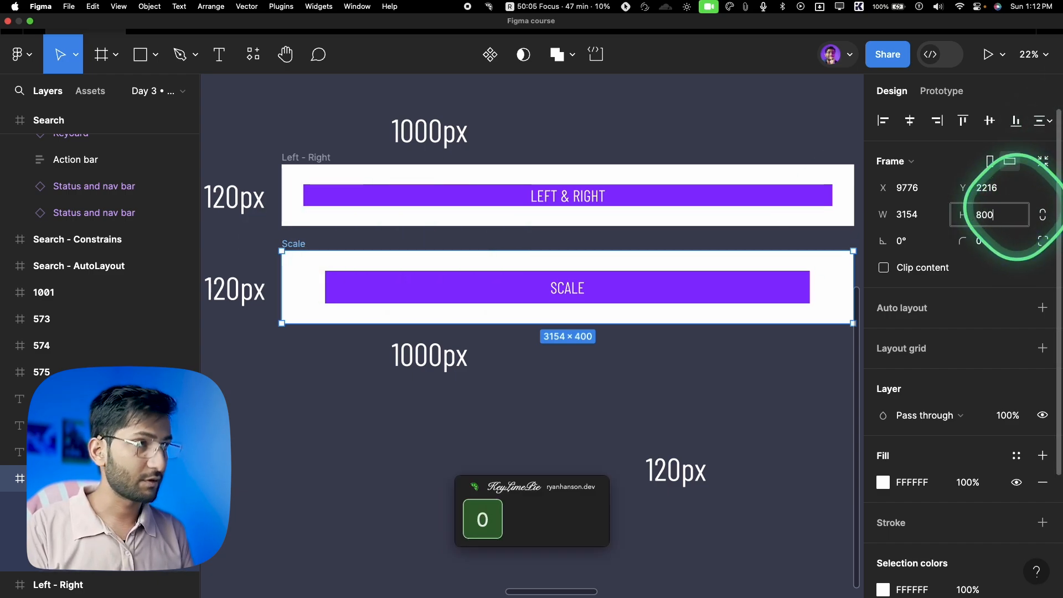
key(Return)
Measure the margins of the Scale frame's purple rectangle and compare its constraints with those of the Left - Right rectangle
click(559, 237)
click(697, 325)
key(alt)
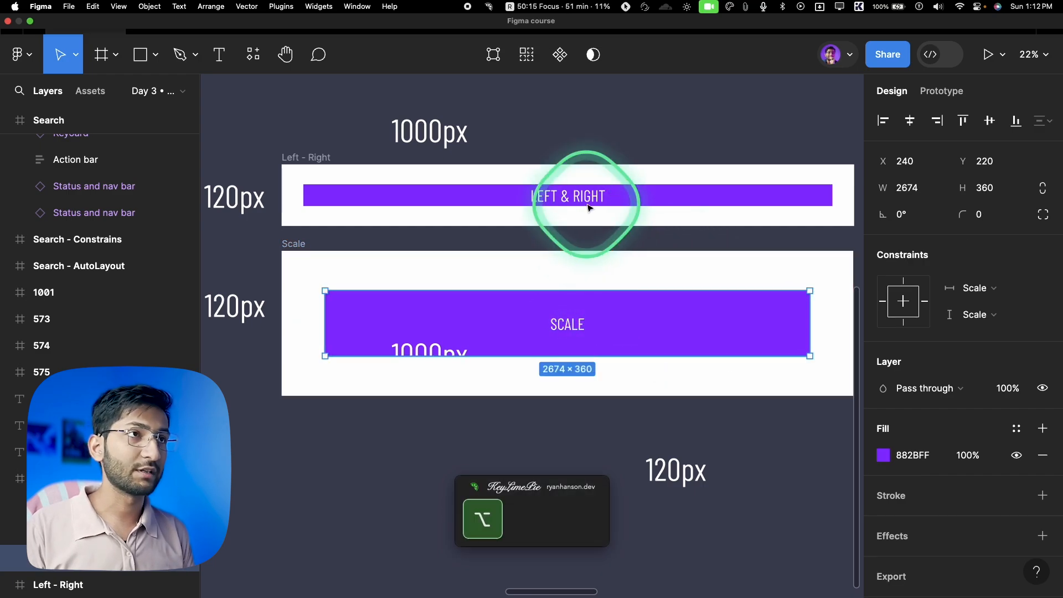
click(645, 201)
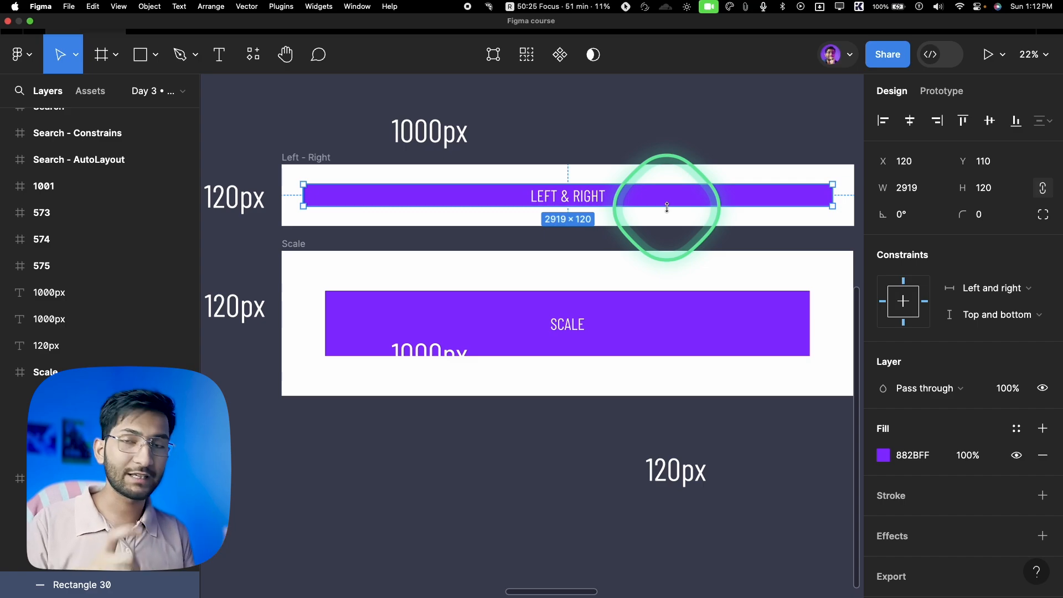
click(672, 333)
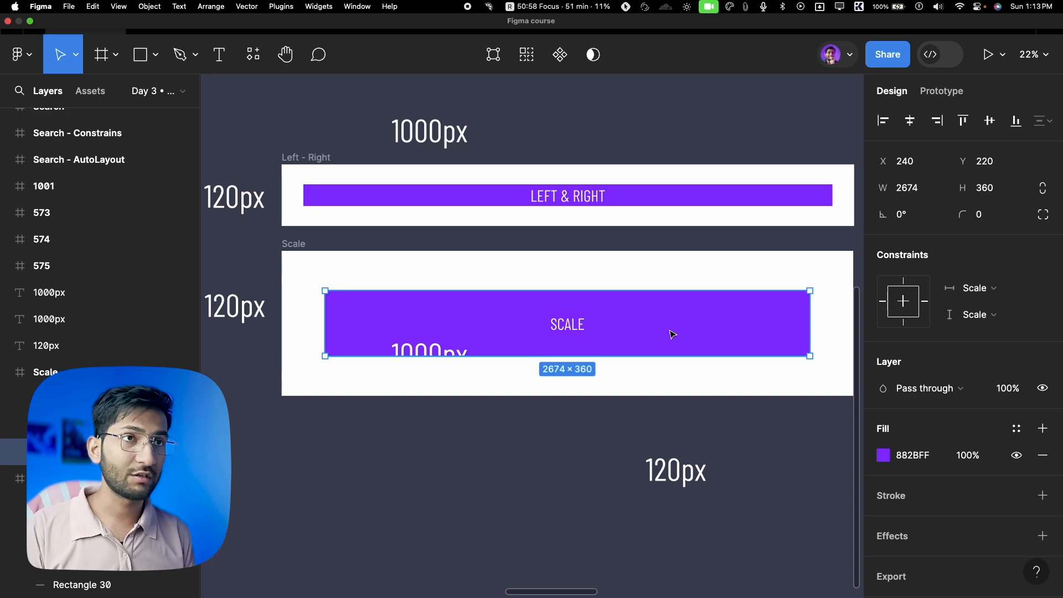
scroll(636, 249, down, 5)
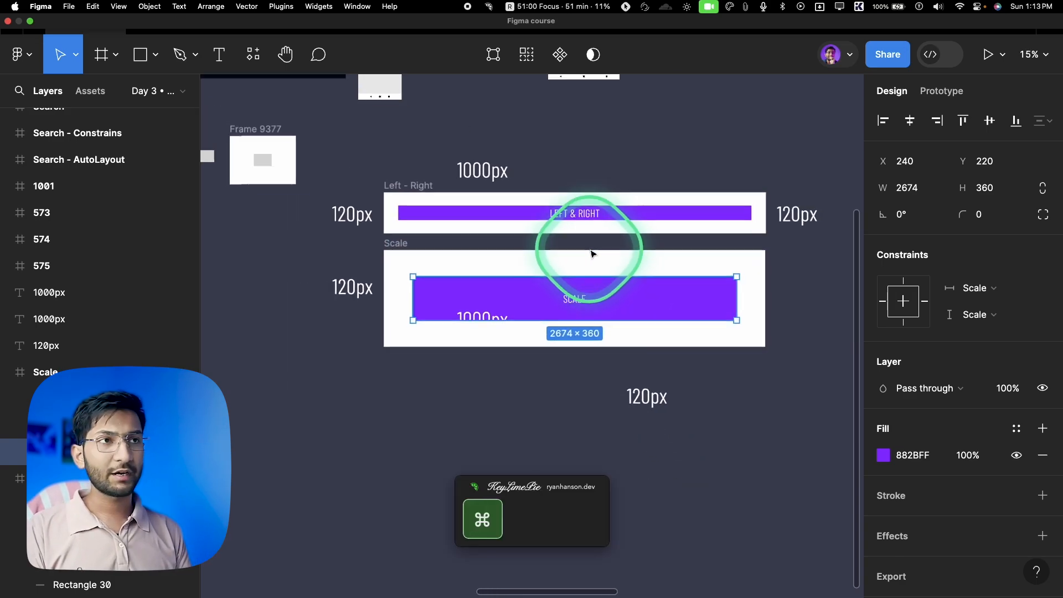
click(569, 251)
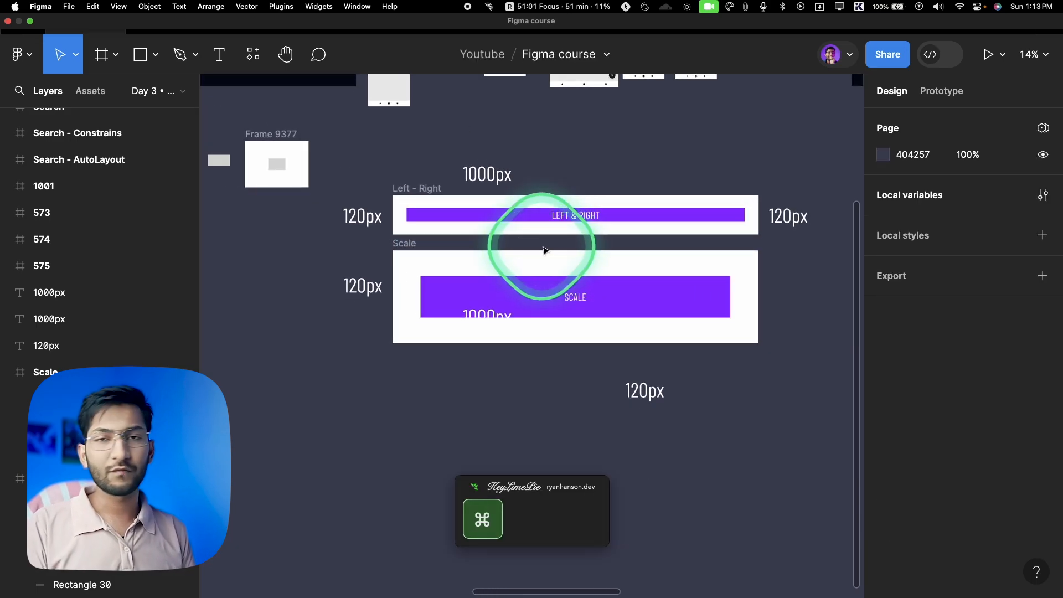
click(642, 215)
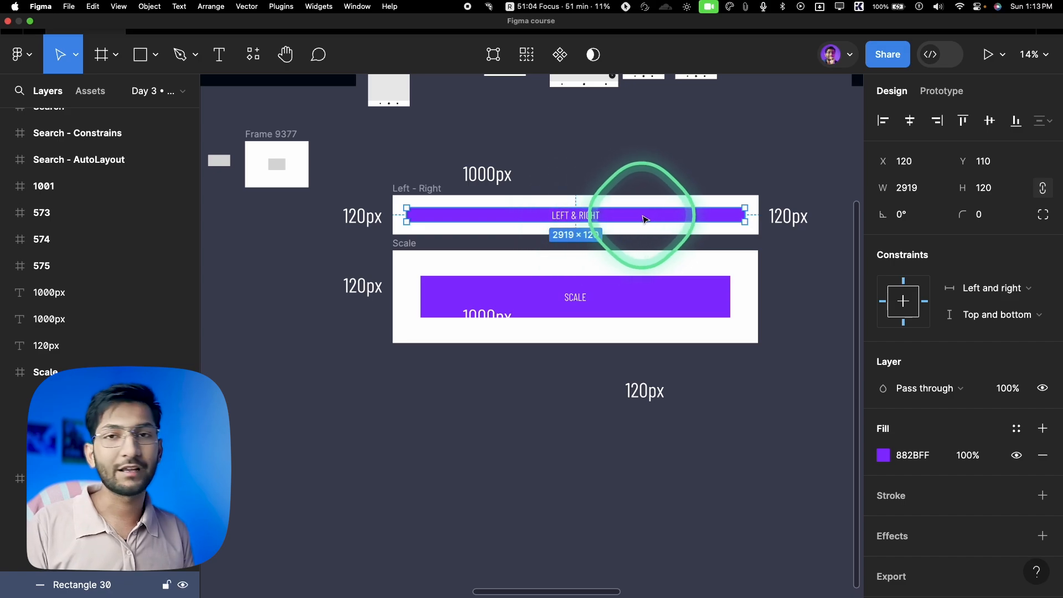
Move the Search - Constrains frame left to about X 12142, away from the Search - AutoLayout frame
drag(672, 204, 430, 309)
scroll(504, 270, down, 1)
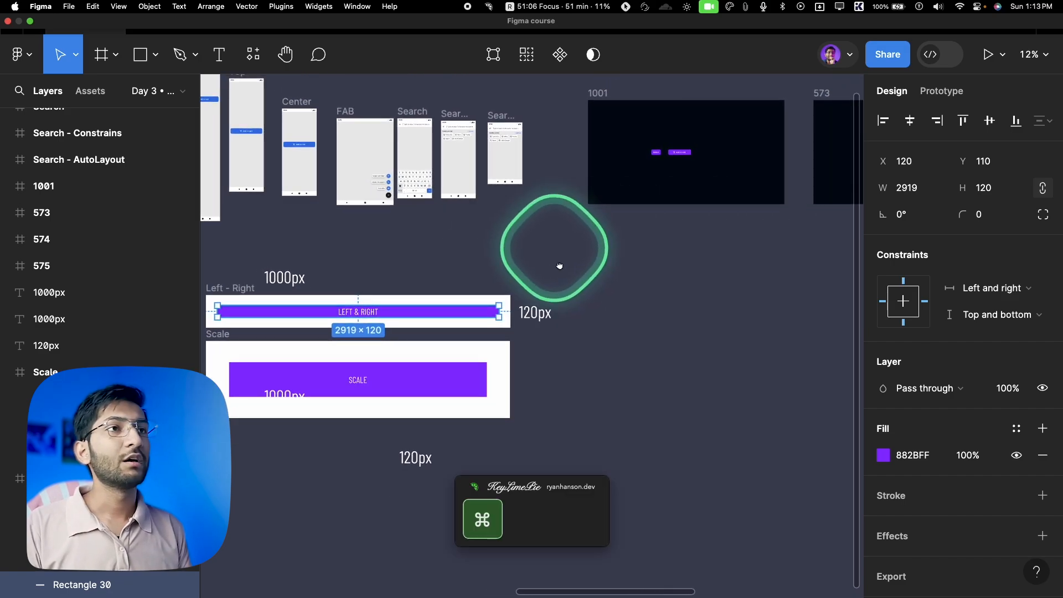
scroll(545, 266, up, 5)
scroll(526, 238, up, 5)
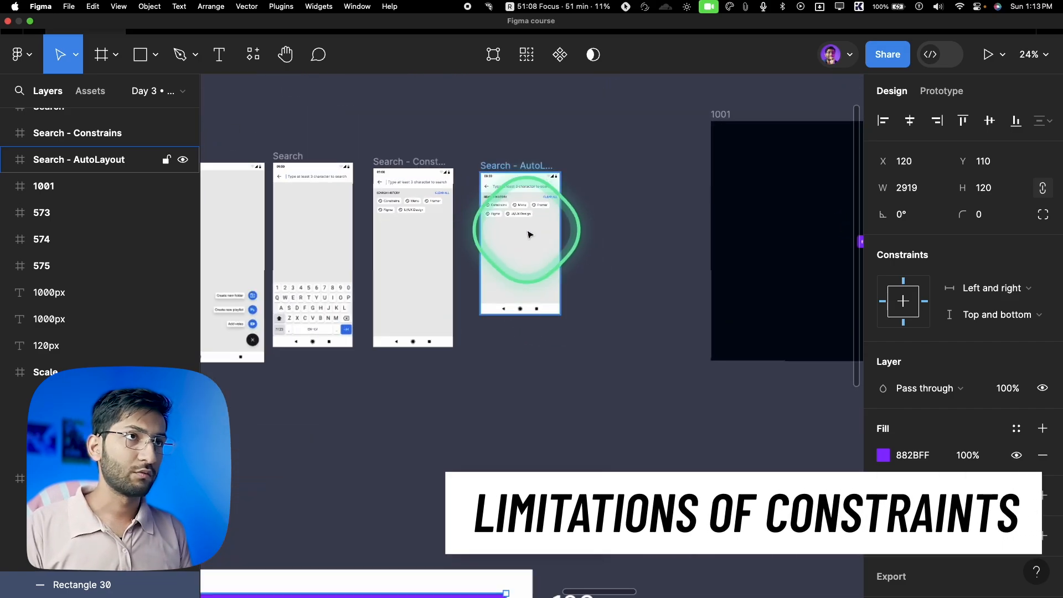
click(499, 237)
scroll(470, 244, up, 2)
click(380, 214)
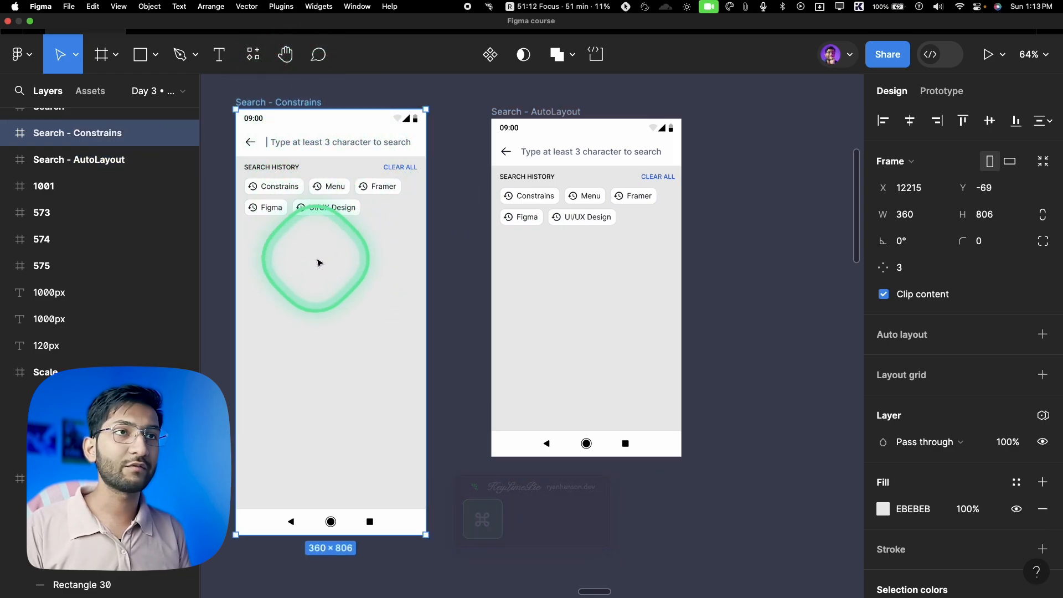
scroll(387, 279, left, 2)
scroll(391, 281, down, 2)
drag(390, 280, 359, 276)
Inspect the constraints of the Framer and Figma chip buttons in the Search - Constrains frame
scroll(387, 224, up, 4)
scroll(583, 273, up, 3)
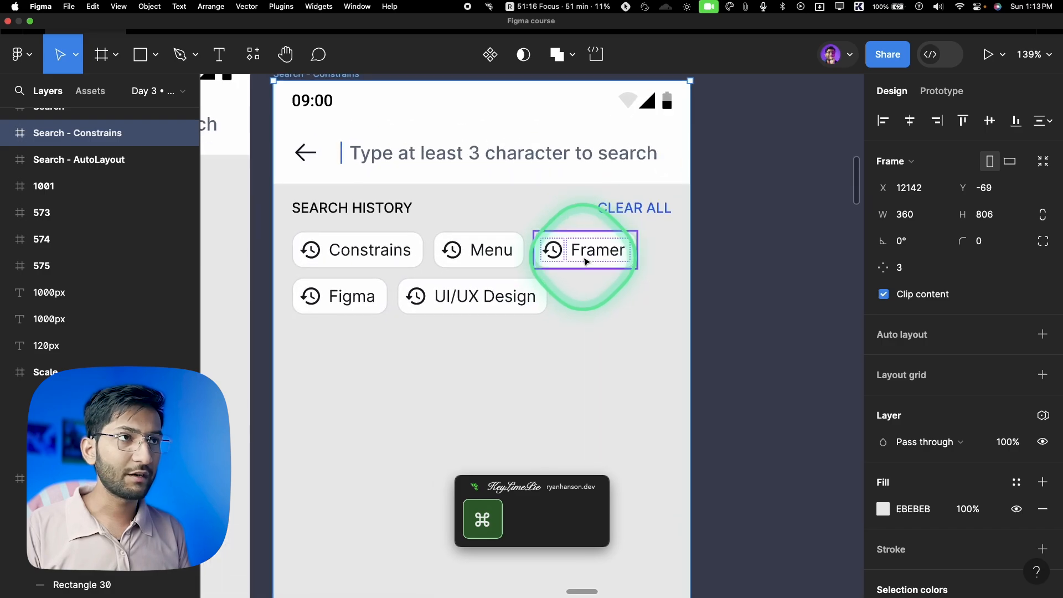
click(588, 259)
super+click(373, 310)
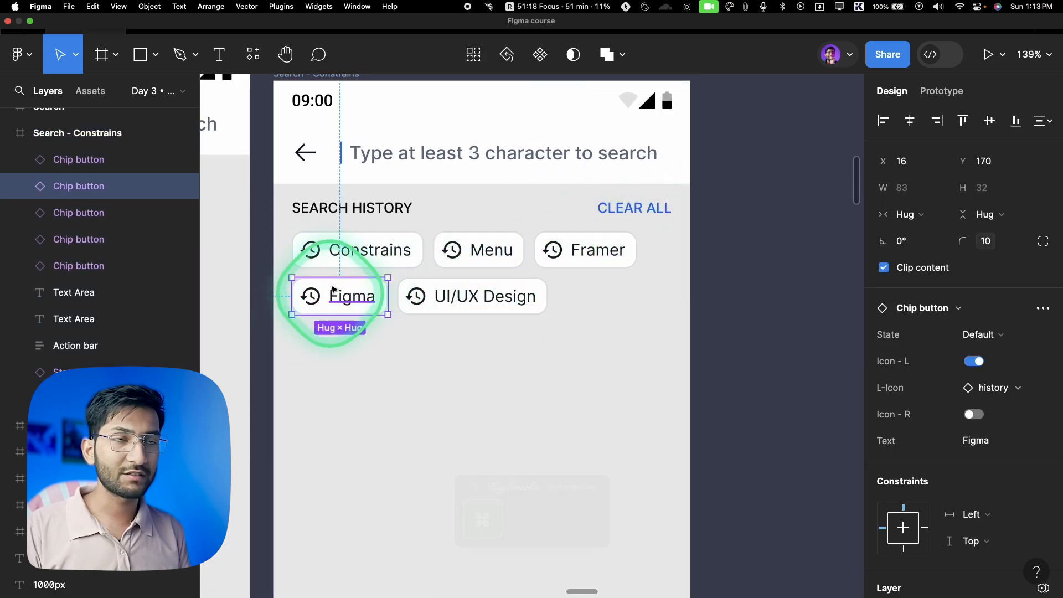
Widen the Search - Constrains frame to 499 × 806 and examine how the search history chips are arranged
scroll(629, 296, down, 3)
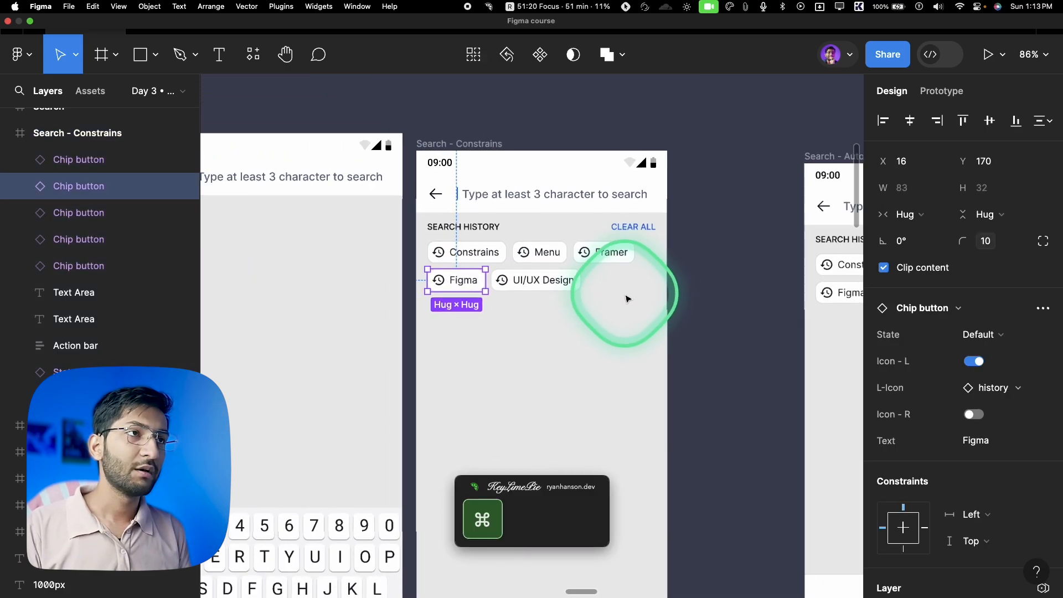
super+click(630, 302)
scroll(634, 307, down, 2)
drag(626, 298, 697, 283)
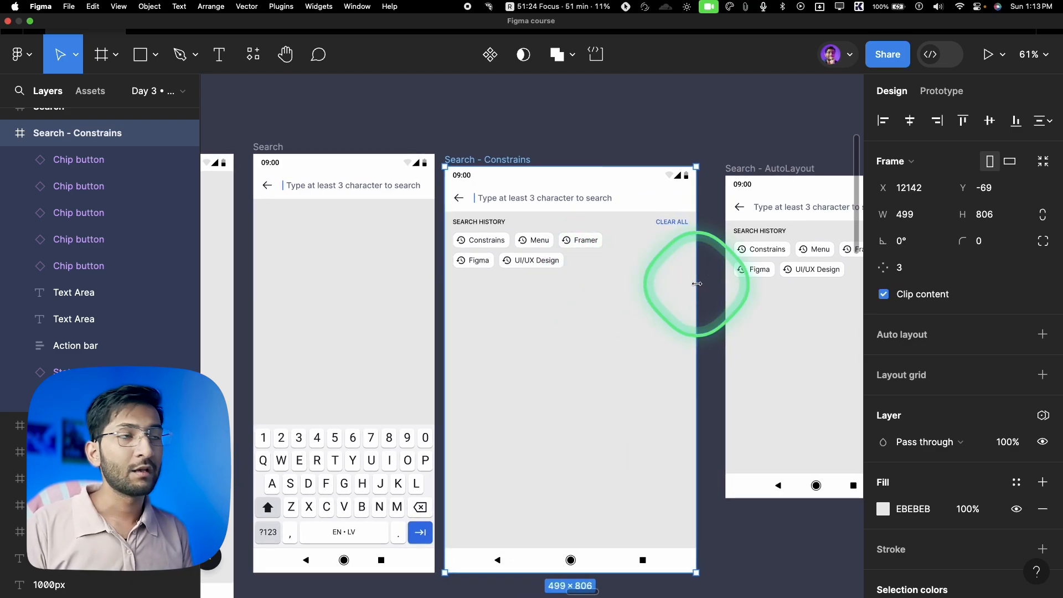
click(472, 260)
click(634, 251)
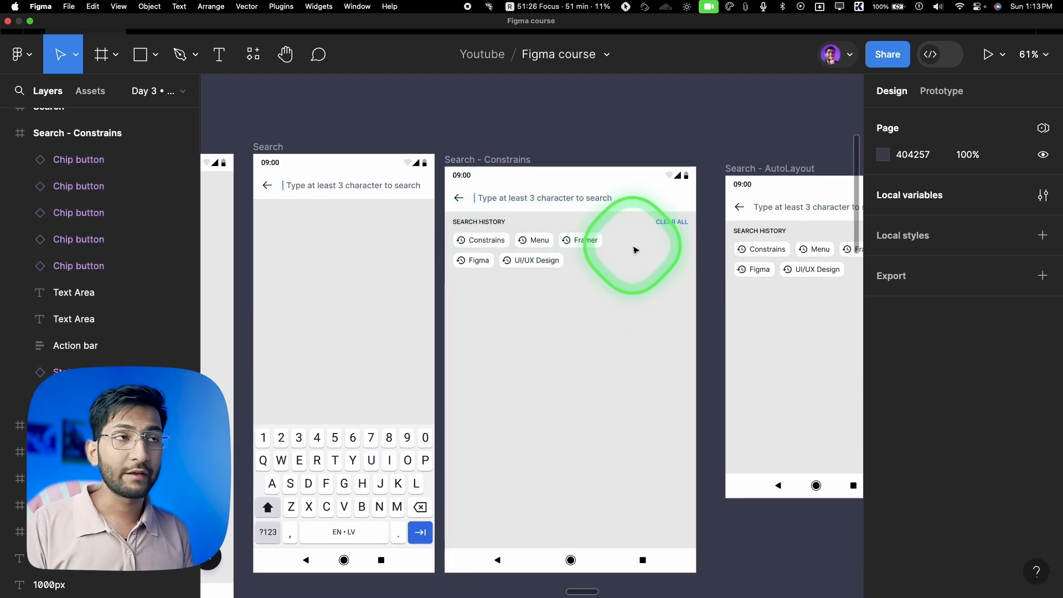
scroll(636, 225, up, 5)
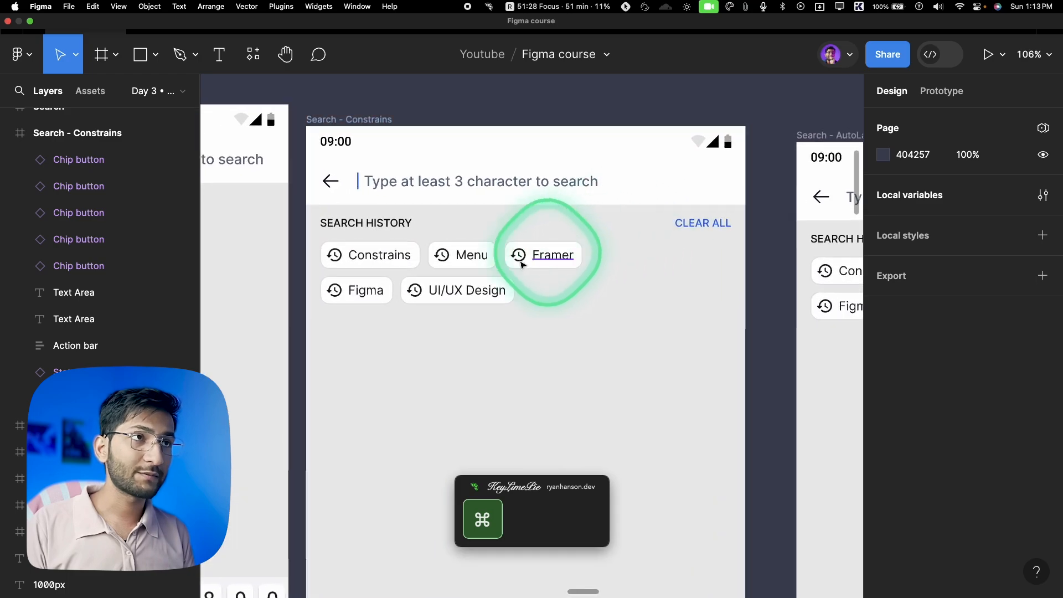
Widen the Search - AutoLayout frame to 512 × 640, and narrow it to 293 × 640 to check how its chips wrap
click(380, 301)
scroll(595, 306, down, 2)
scroll(595, 306, down, 2)
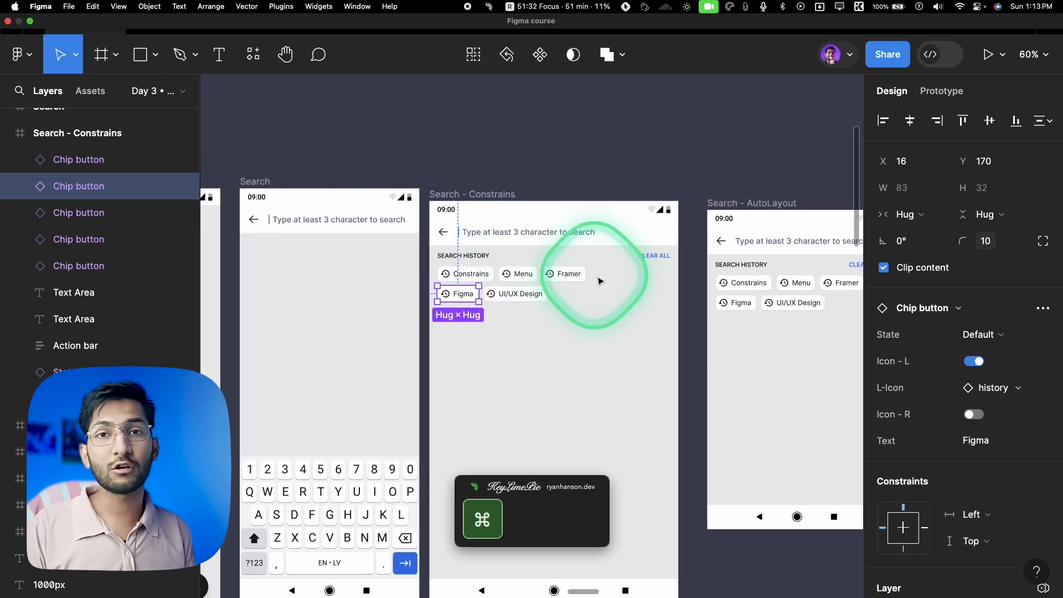
drag(632, 322, 498, 313)
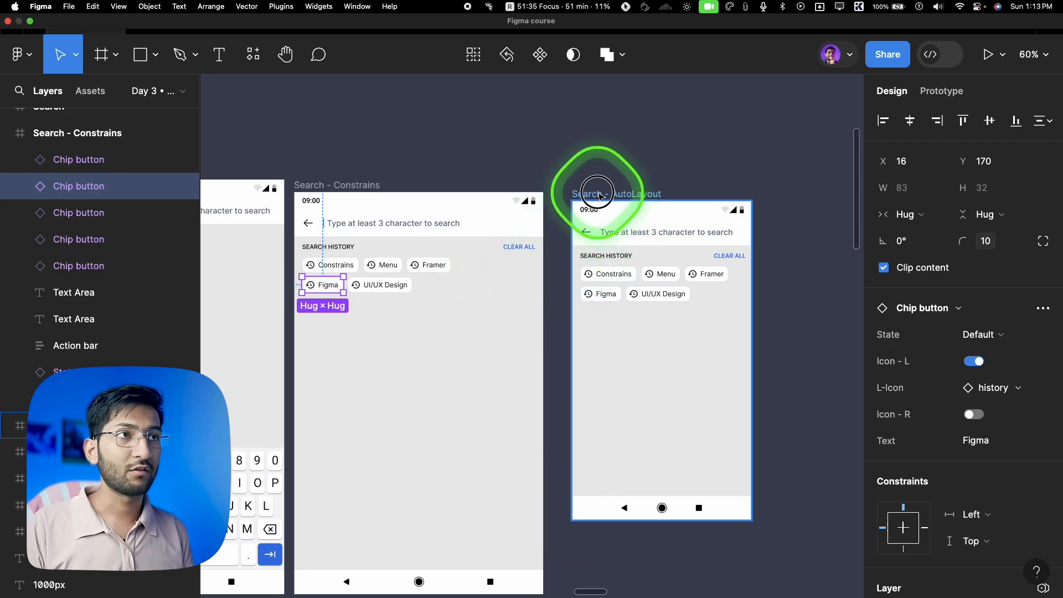
click(600, 195)
drag(714, 351, 560, 347)
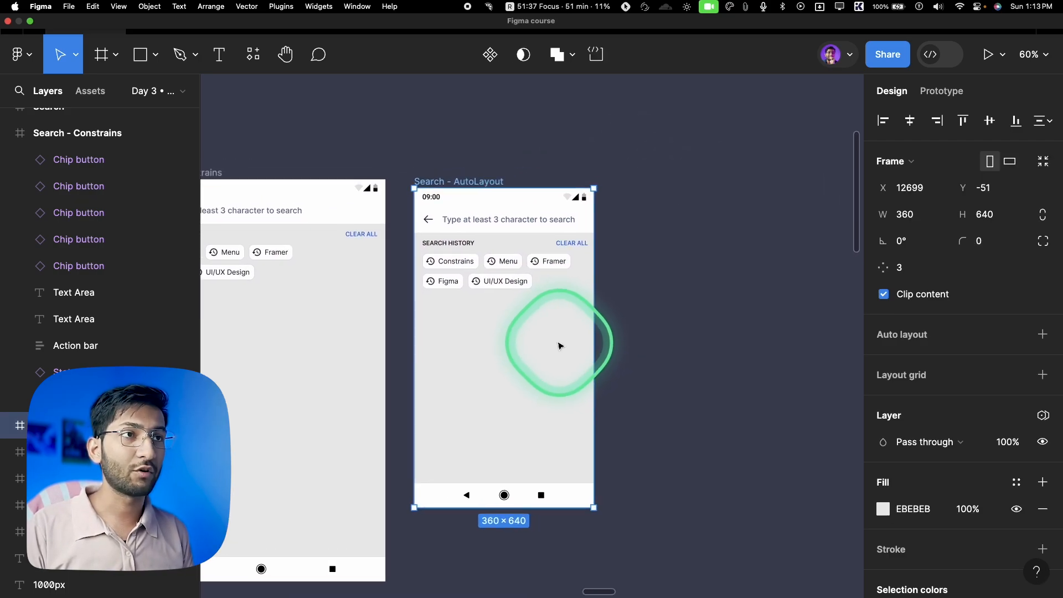
drag(608, 316, 666, 310)
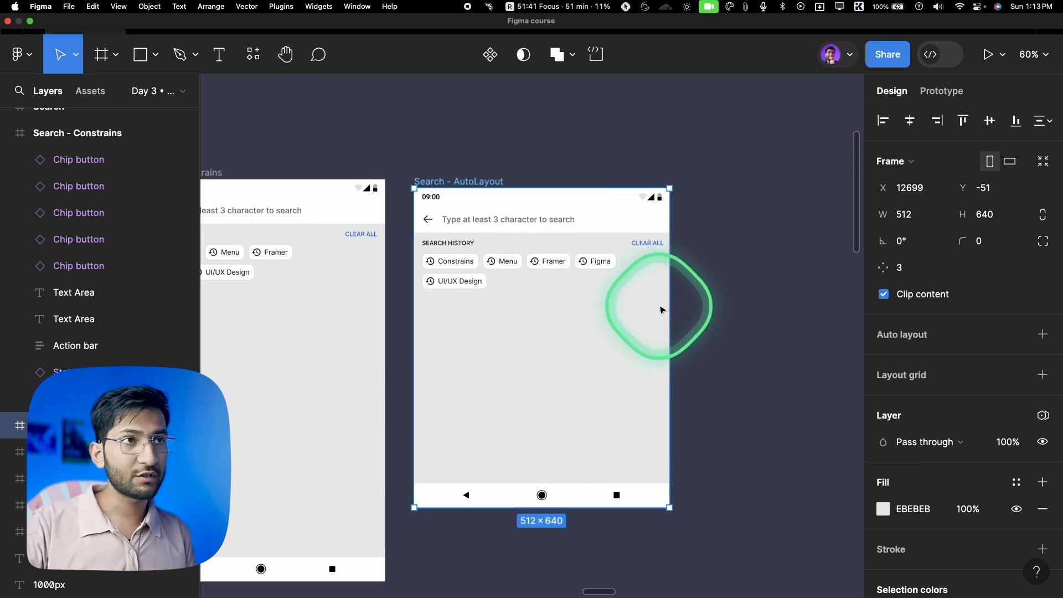
scroll(665, 302, up, 3)
scroll(540, 275, up, 1)
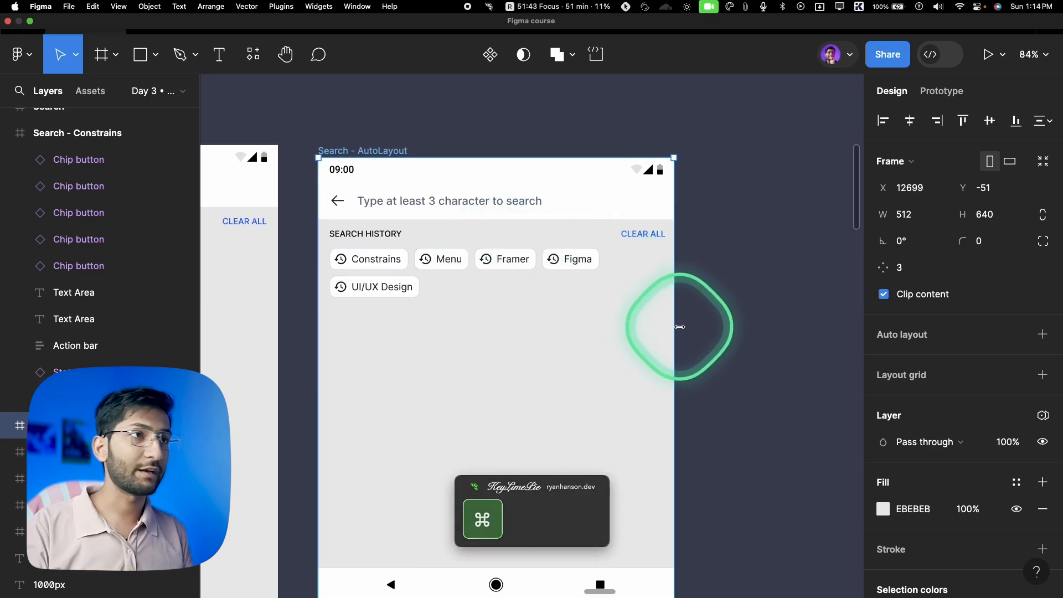
drag(671, 326, 522, 304)
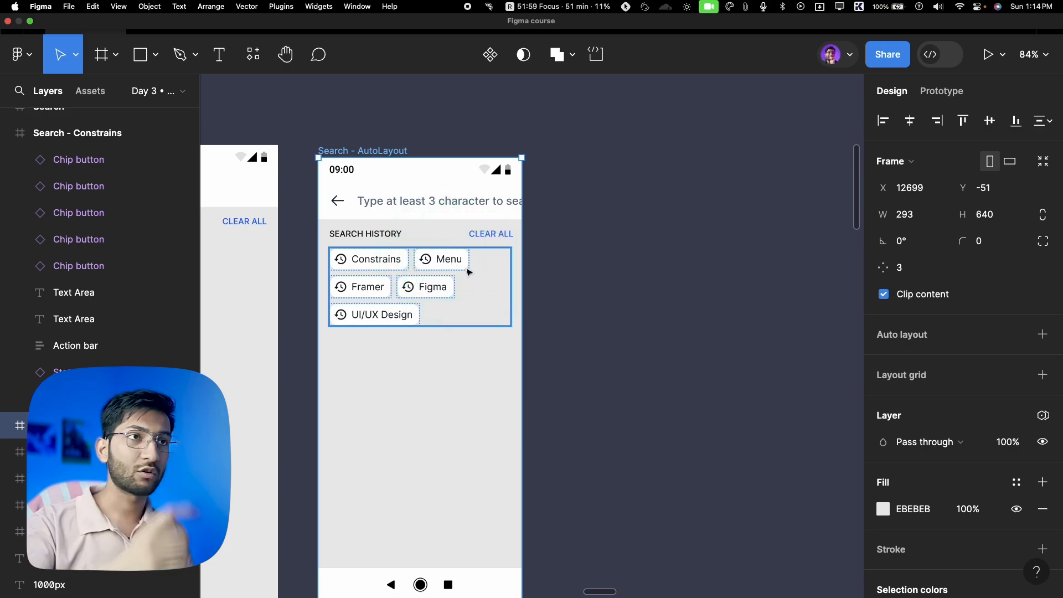
Inspect the auto layout and constraint settings of the chip group in the Search - AutoLayout frame
scroll(468, 271, down, 3)
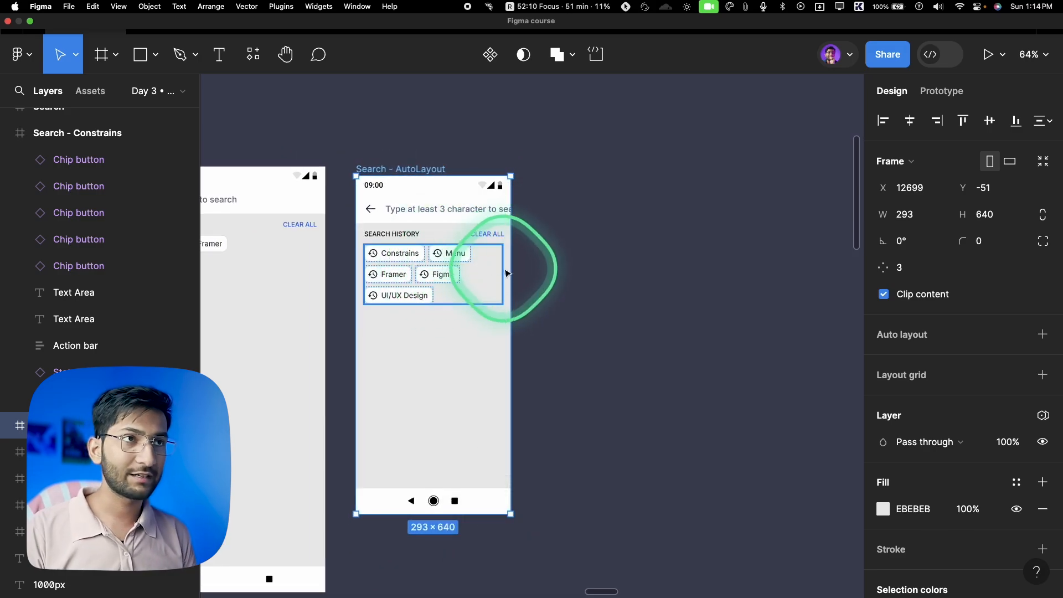
click(419, 263)
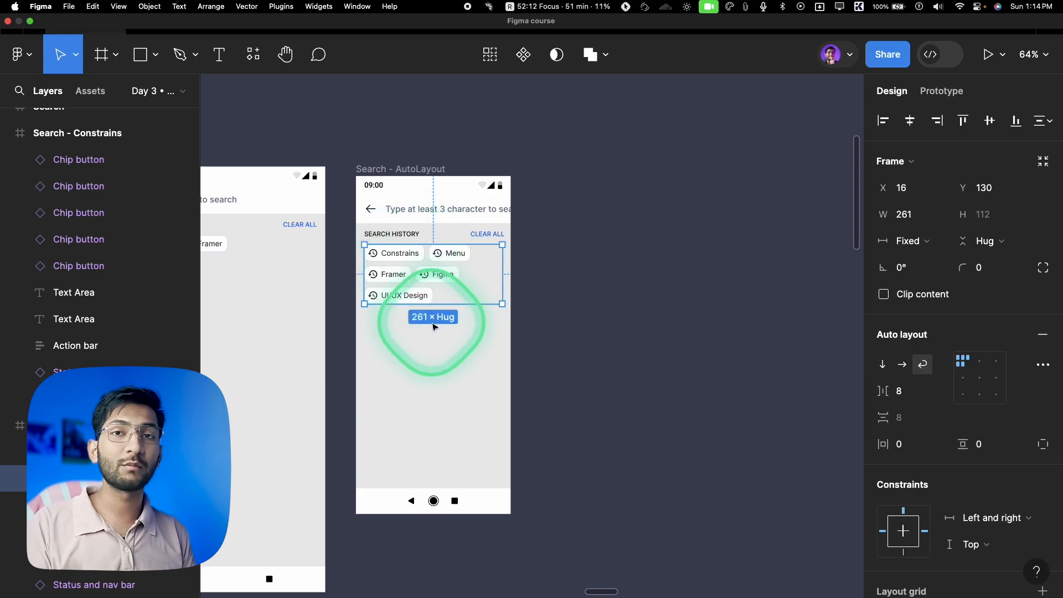
scroll(433, 320, down, 5)
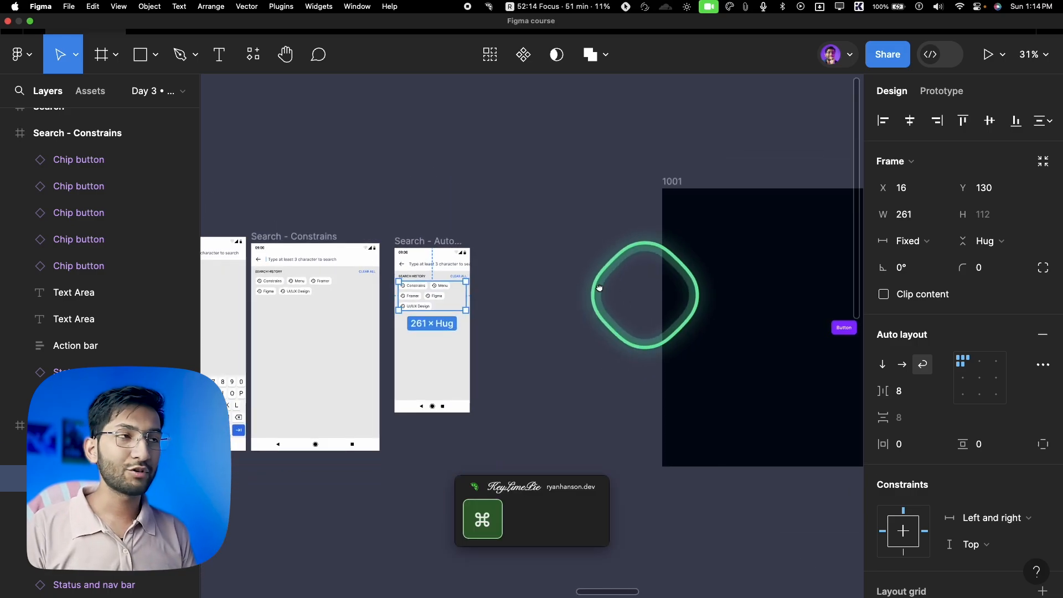
Change the text of the small purple button without an icon in frame 1001 to "Add ato cart"
scroll(629, 294, right, 5)
scroll(542, 340, up, 7)
scroll(629, 311, up, 4)
super+click(673, 310)
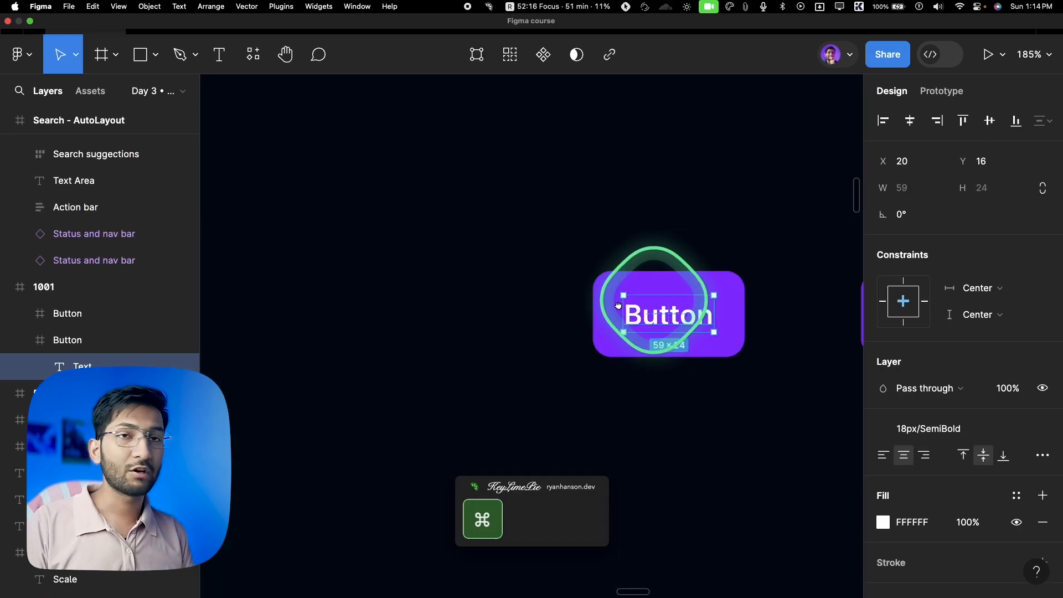
scroll(687, 302, right, 4)
scroll(485, 310, up, 2)
super+click(482, 310)
double_click(482, 312)
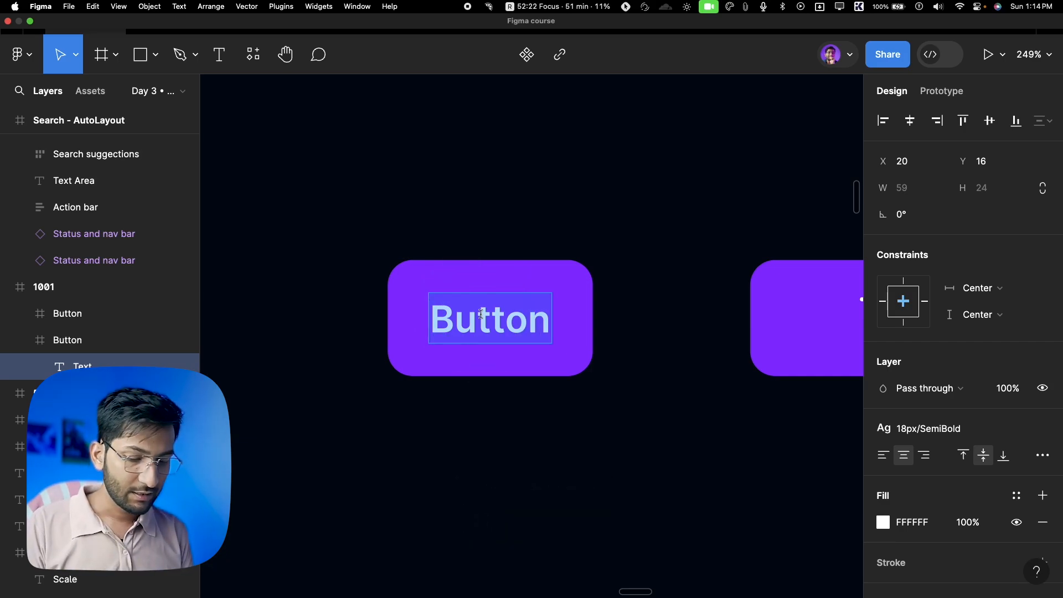
text(Add ato ca)
key(BackSpace)
text(ard)
key(BackSpace)
text(t)
key(Escape)
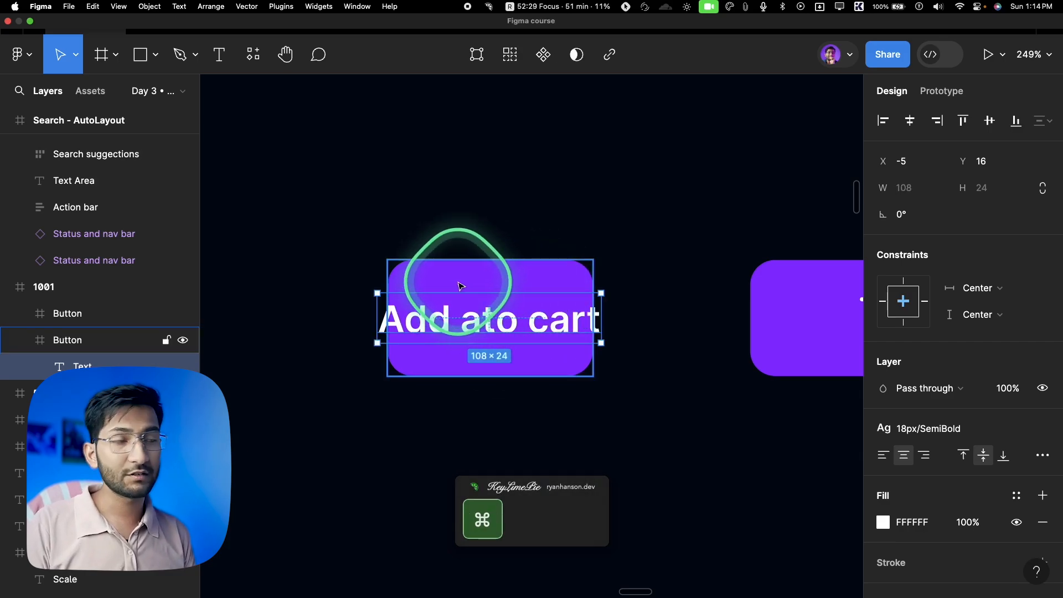
Inspect the cart icon of the wide button in frame 1001 and change the button's text to "Label"
scroll(467, 315, down, 5)
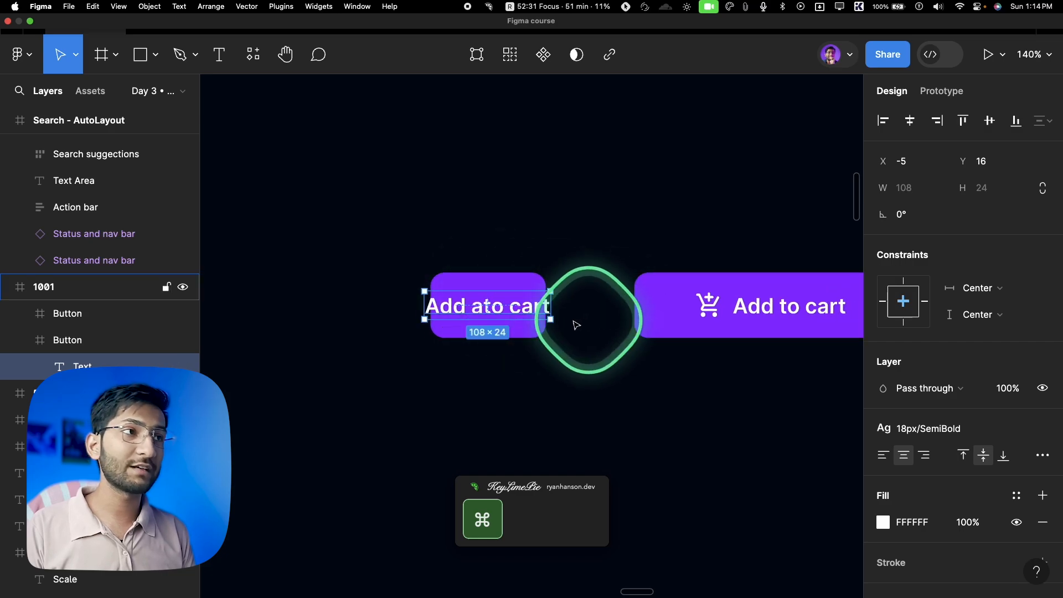
scroll(752, 300, right, 4)
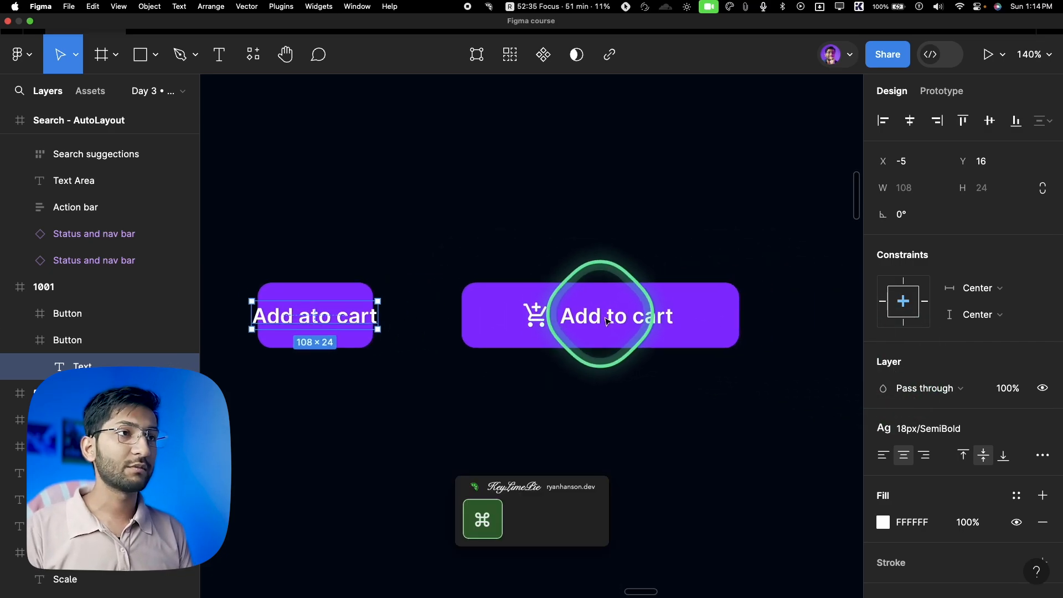
scroll(595, 314, up, 2)
super+click(576, 312)
super+click(517, 318)
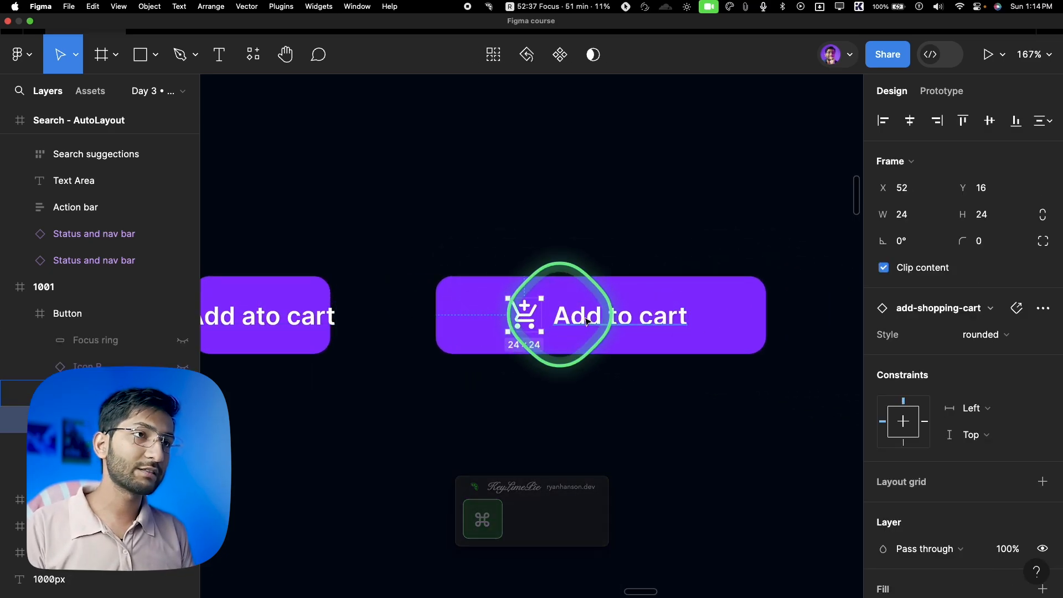
super+click(608, 324)
key(Return)
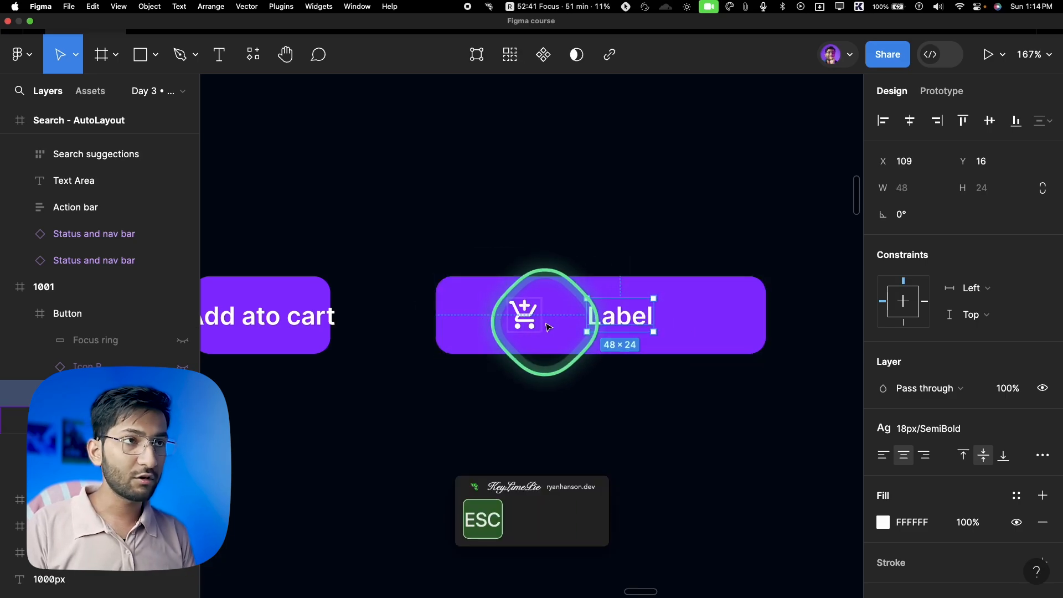
Measure the gap between the cart icon and the Label text in the wide button
click(521, 317)
key(alt)
click(630, 317)
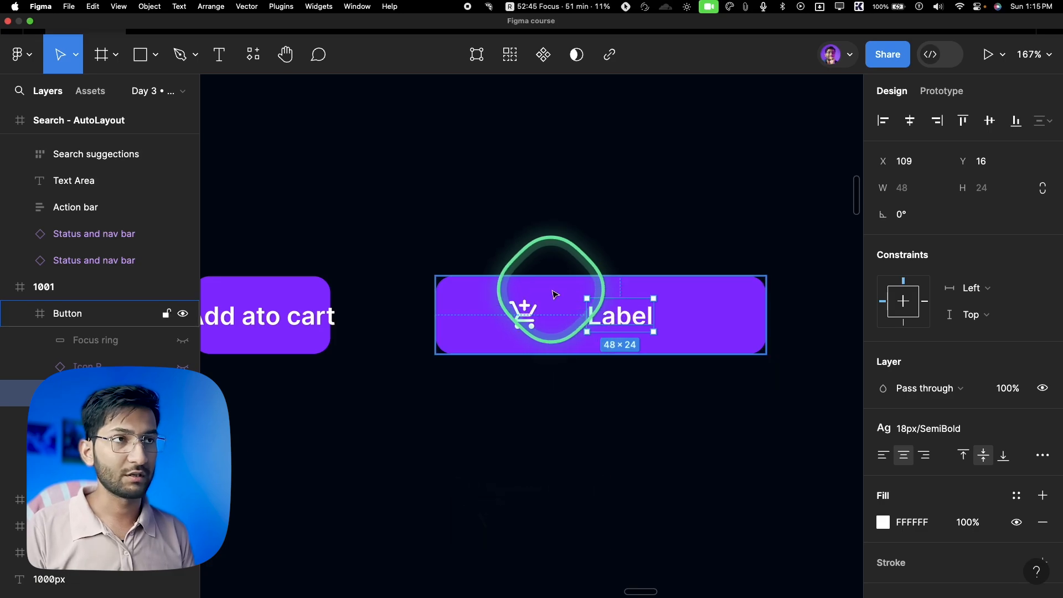
scroll(554, 294, down, 2)
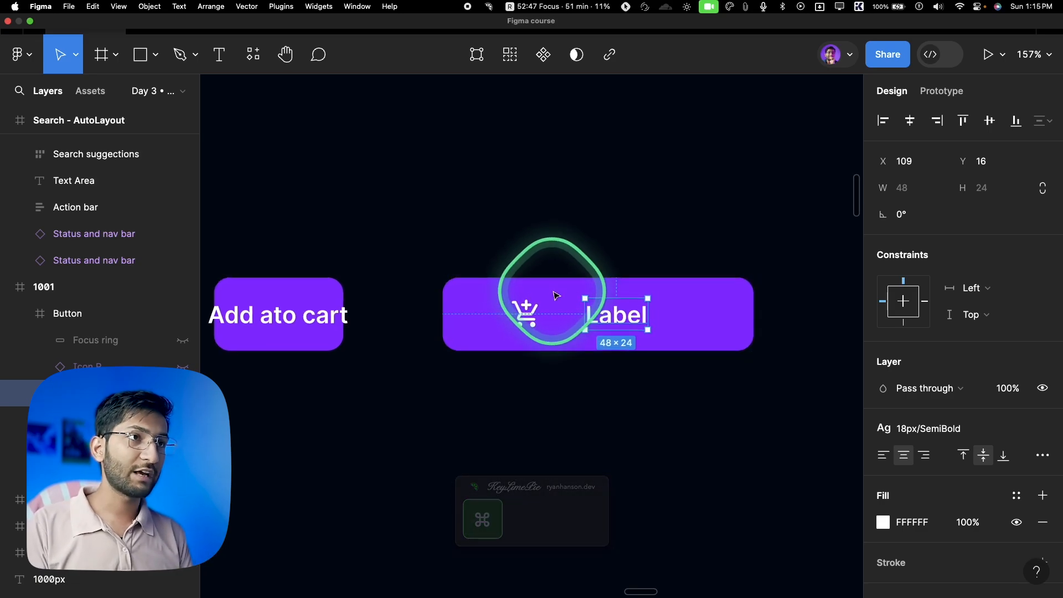
Change the label of the auto layout button in frame 573 to "Add to cart"
key(n)
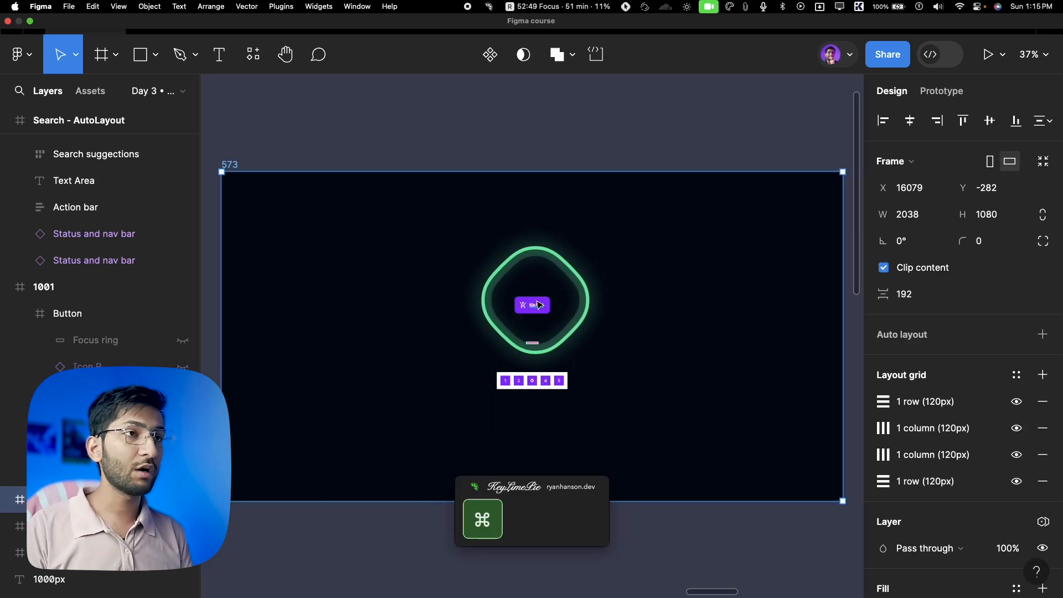
scroll(537, 303, up, 10)
super+click(540, 300)
super+click(522, 283)
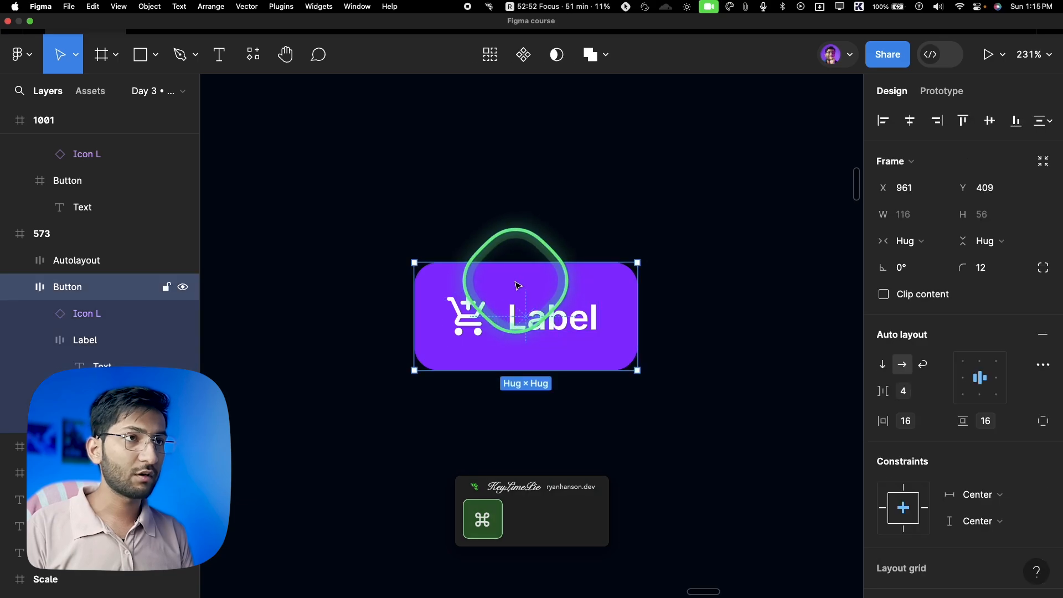
super+double_click(559, 315)
text(Ad)
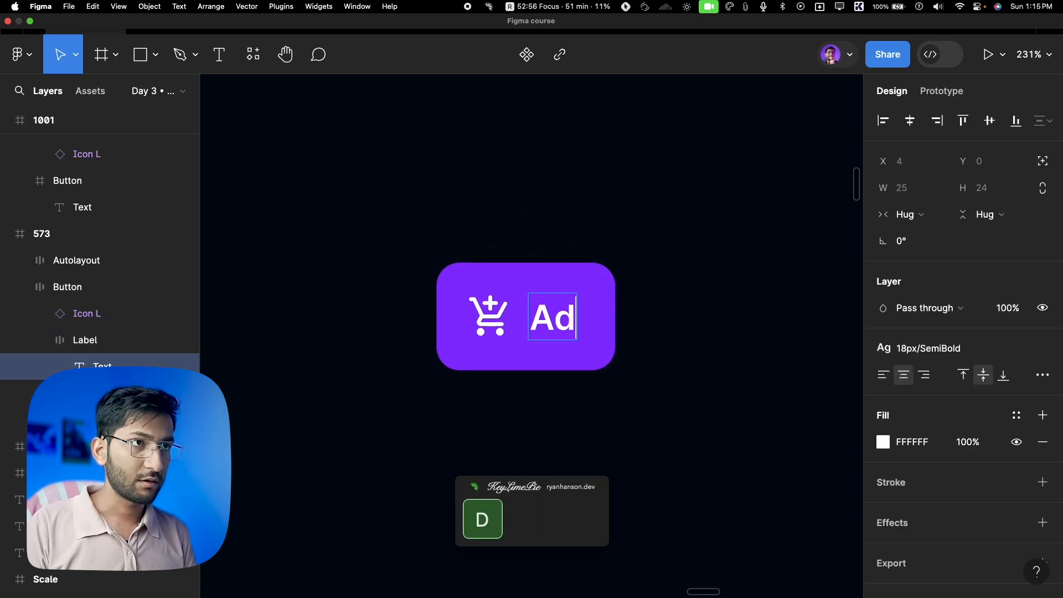
text(d to cart)
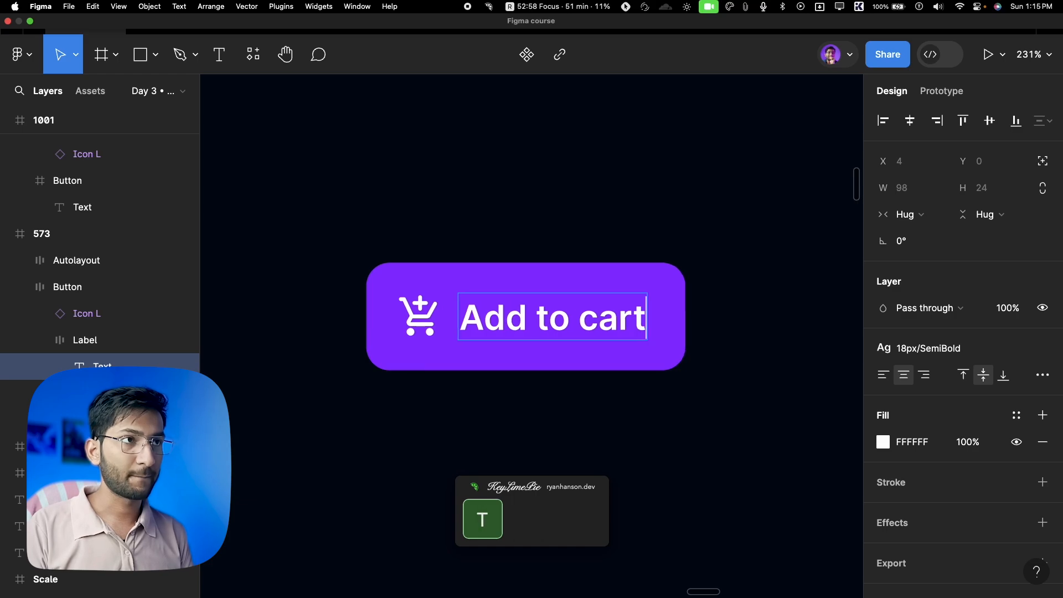
Measure the spacing around the cart icon and the label inside the auto layout button
click(406, 315)
key(alt)
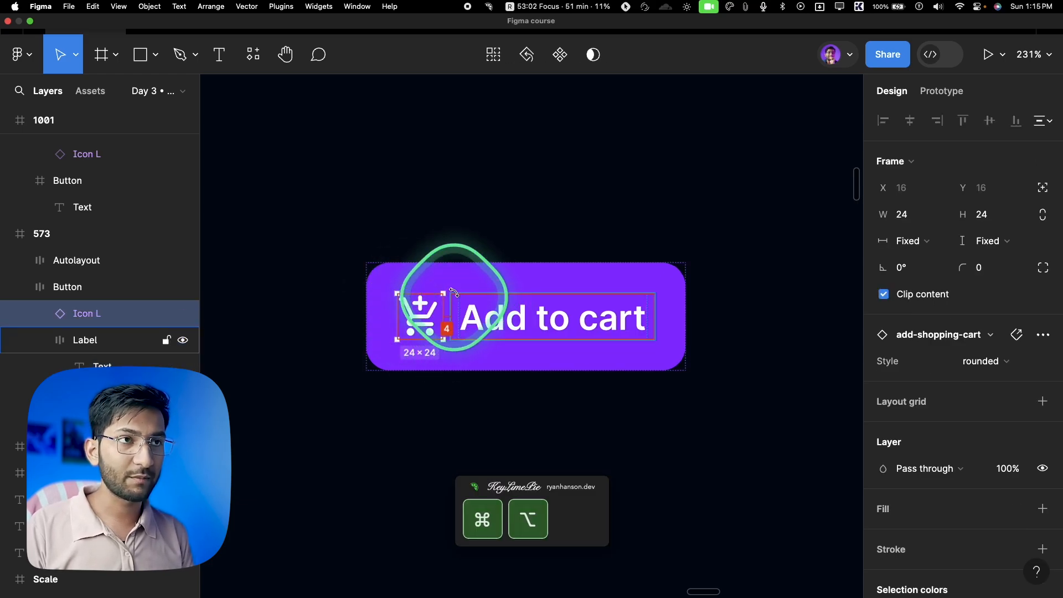
super+click(504, 310)
click(534, 291)
double_click(536, 317)
shift+click(443, 317)
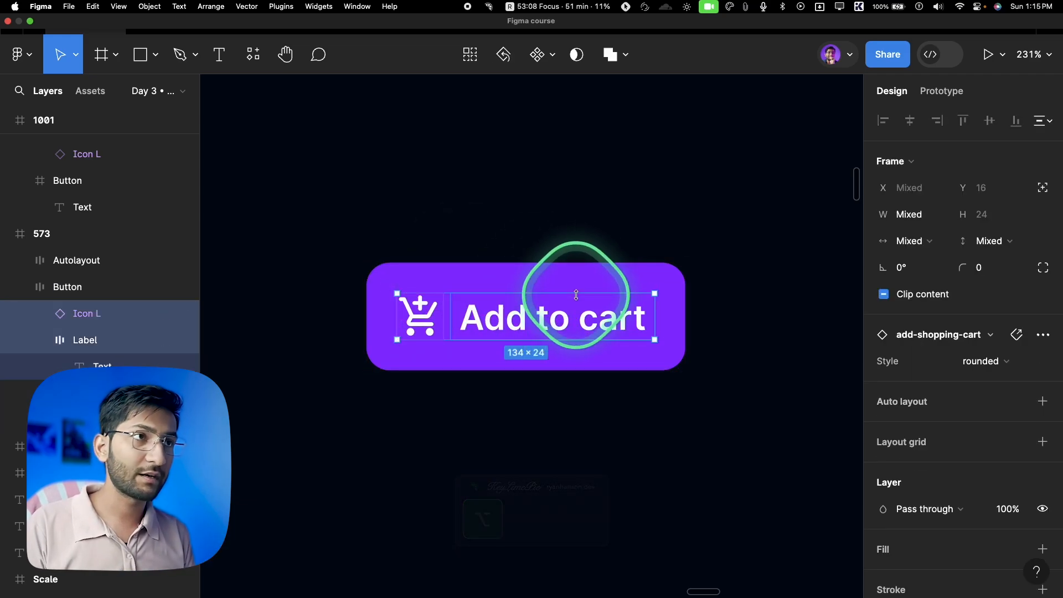
Add the text "Label" in the empty area above the Add to cart button in frame 573
scroll(575, 295, down, 4)
scroll(584, 449, down, 3)
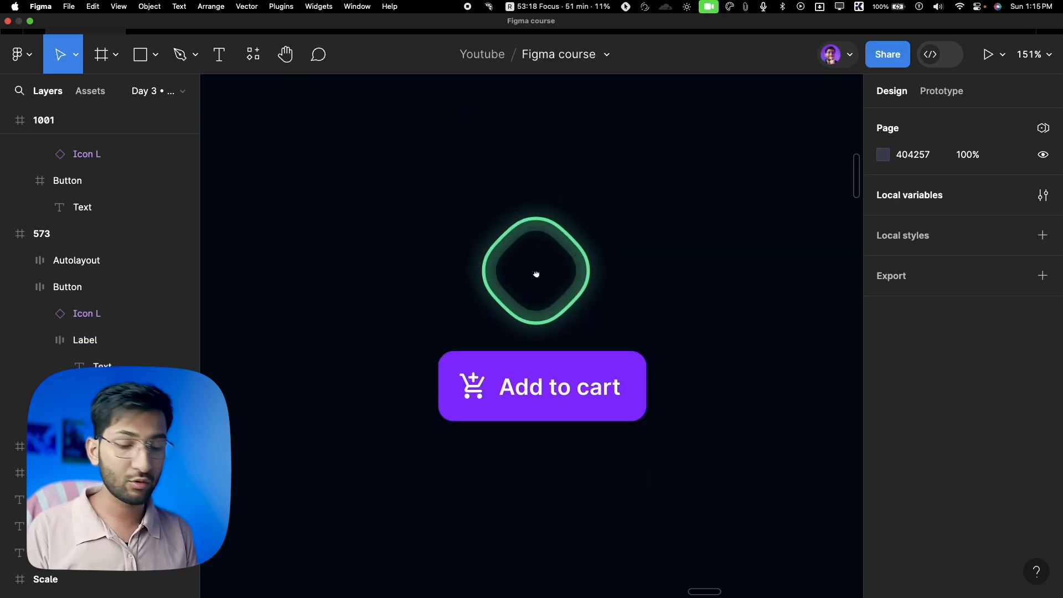
scroll(535, 279, up, 5)
key(t)
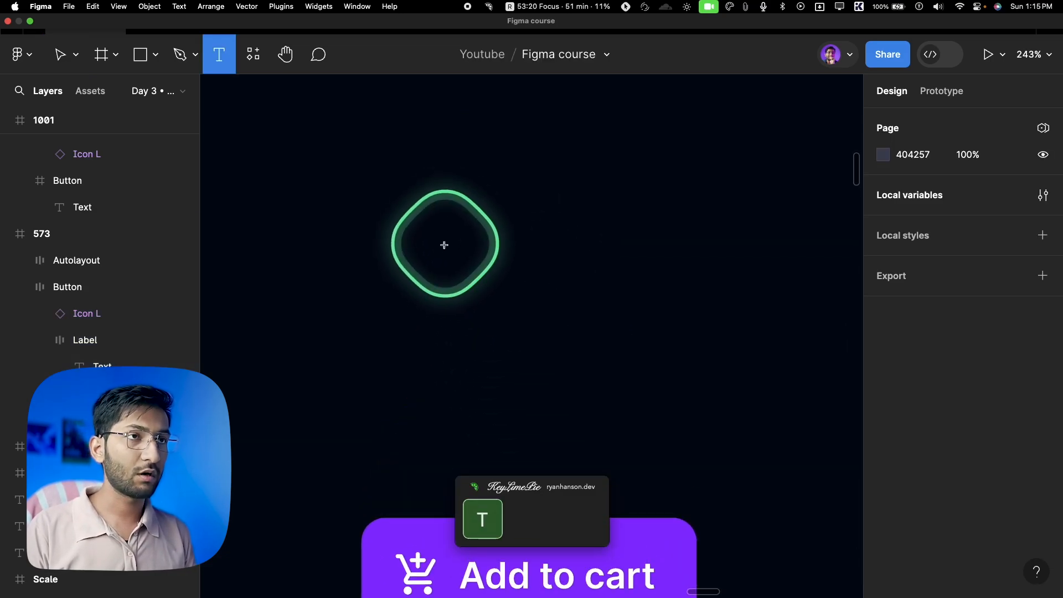
click(442, 245)
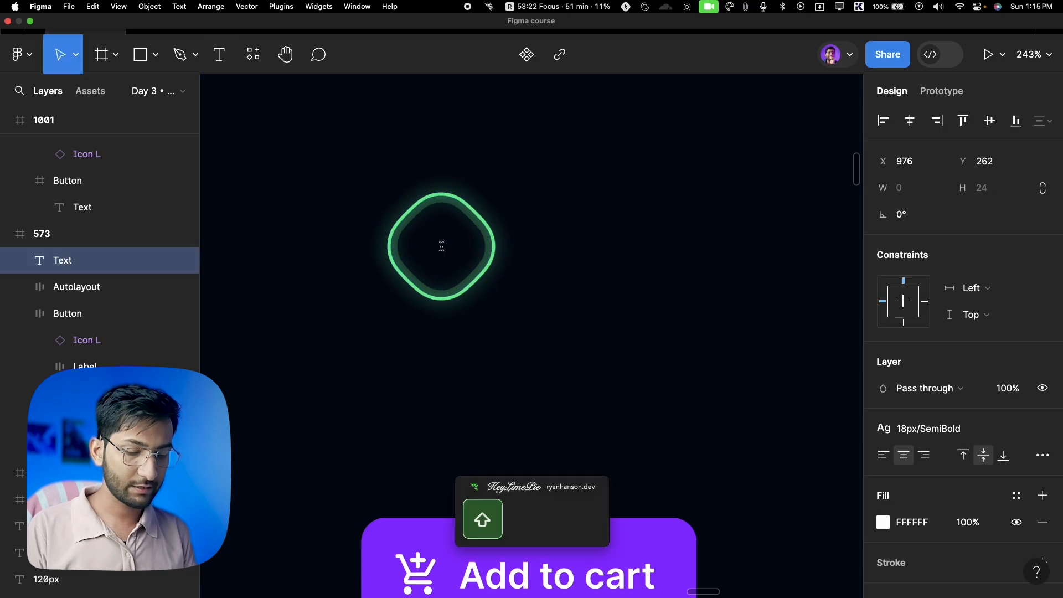
text(Labe)
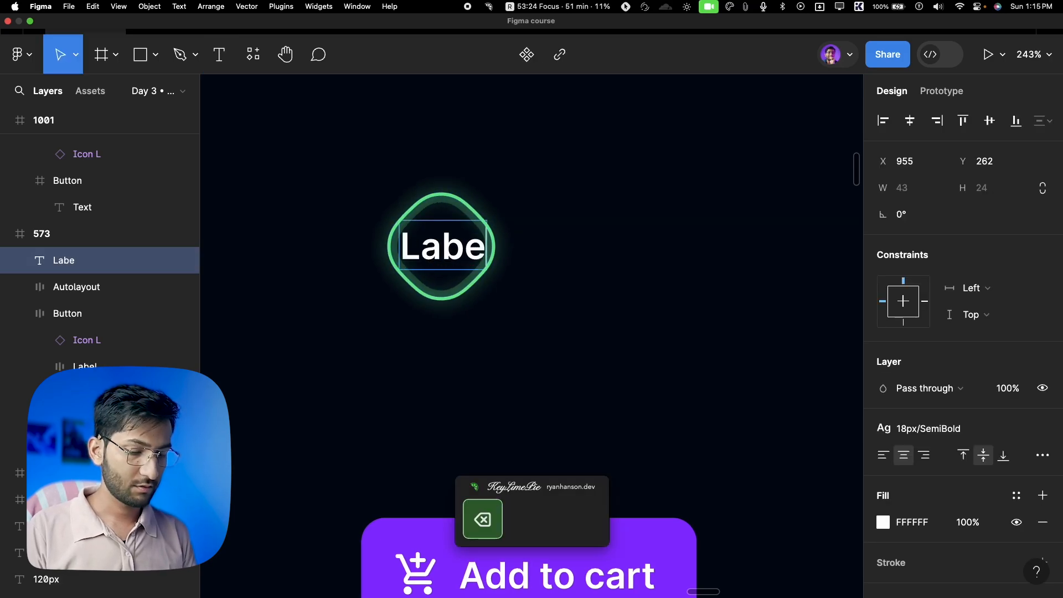
text(l)
key(Escape)
Draw a frame about 95 × 49 beside the new Label text
scroll(542, 254, right, 1)
key(f)
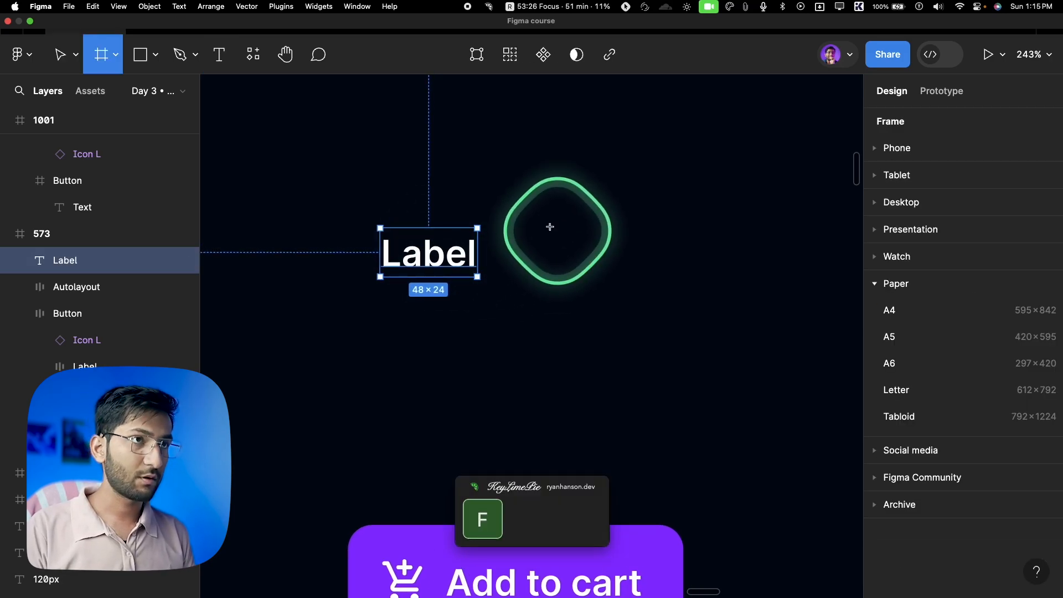
drag(515, 205, 708, 305)
Fill the new frame with the purple 882BFF sampled from the Add to cart button
scroll(978, 408, down, 3)
click(883, 414)
click(884, 441)
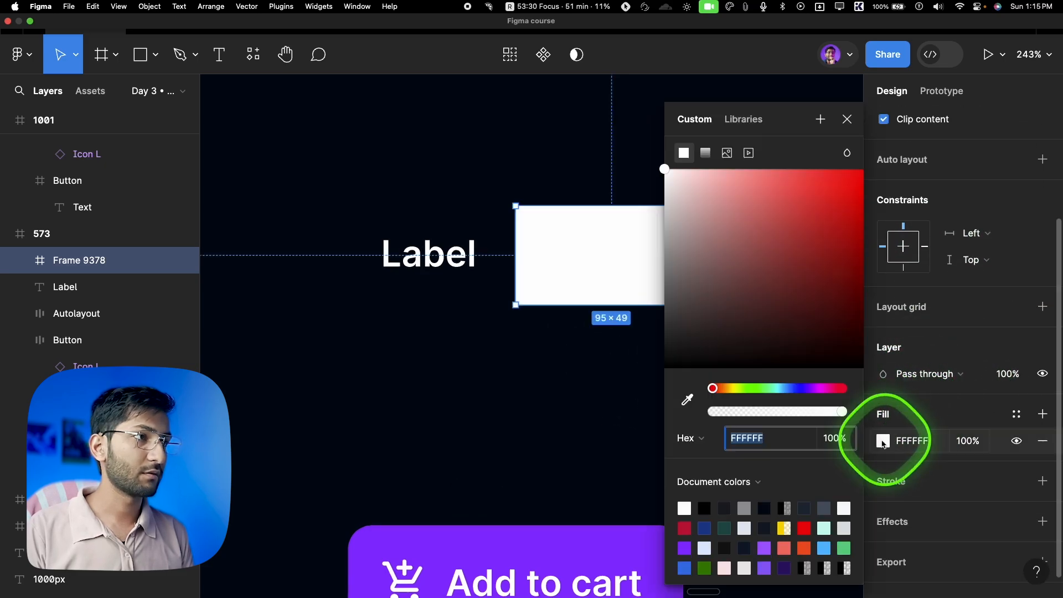
click(687, 394)
click(593, 539)
click(461, 320)
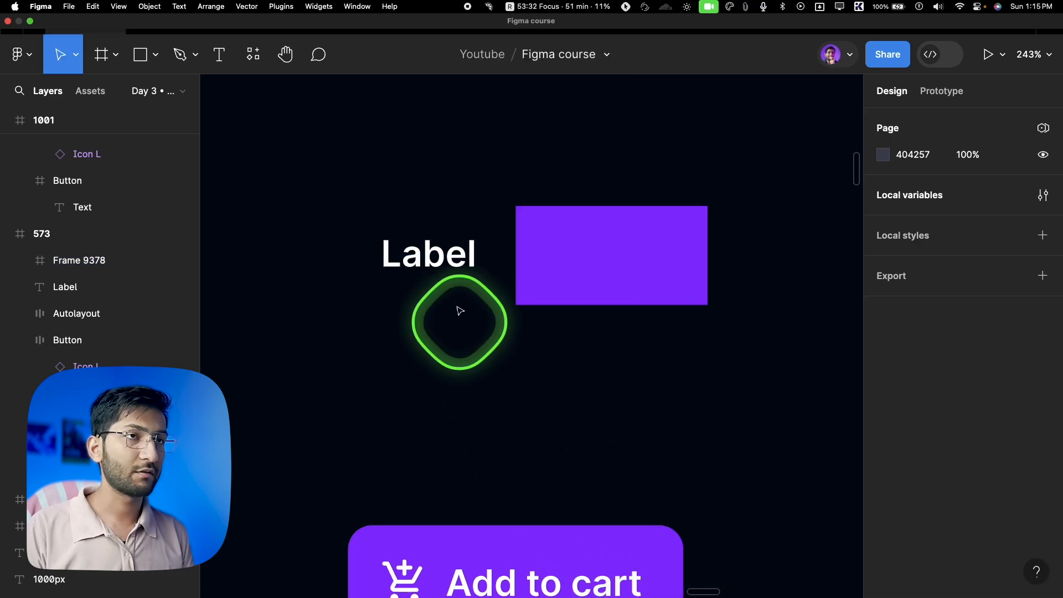
Move the Label text into the purple frame at X 24, Y 12
click(427, 252)
scroll(363, 268, up, 3)
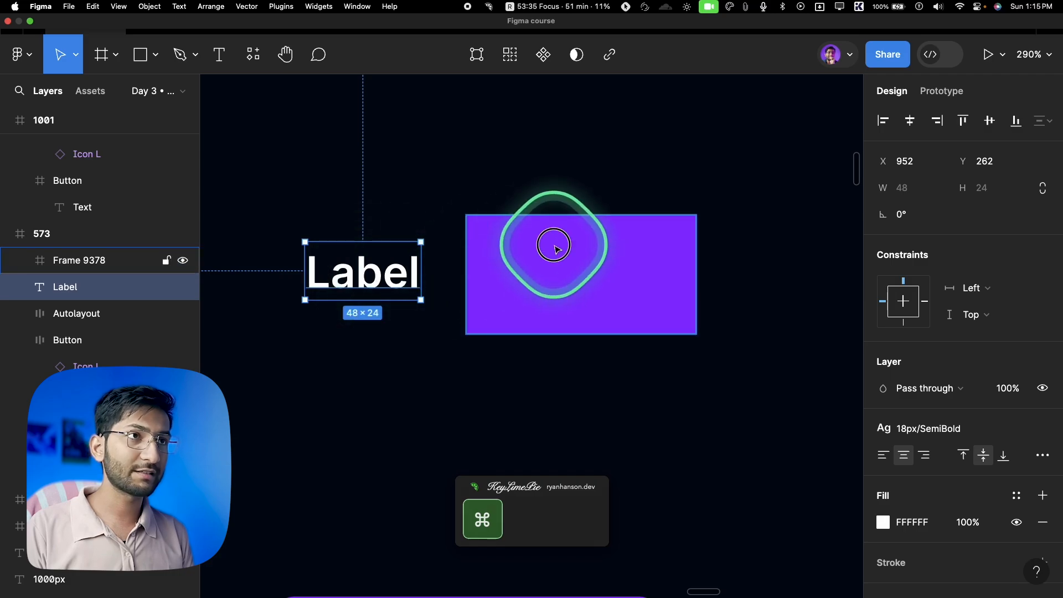
click(556, 248)
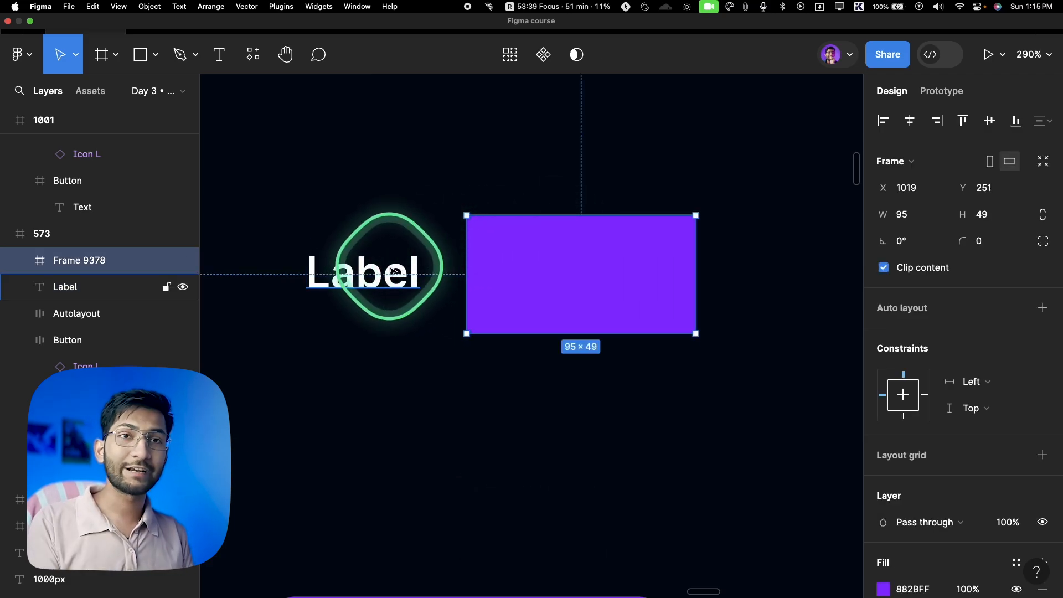
drag(391, 271, 573, 276)
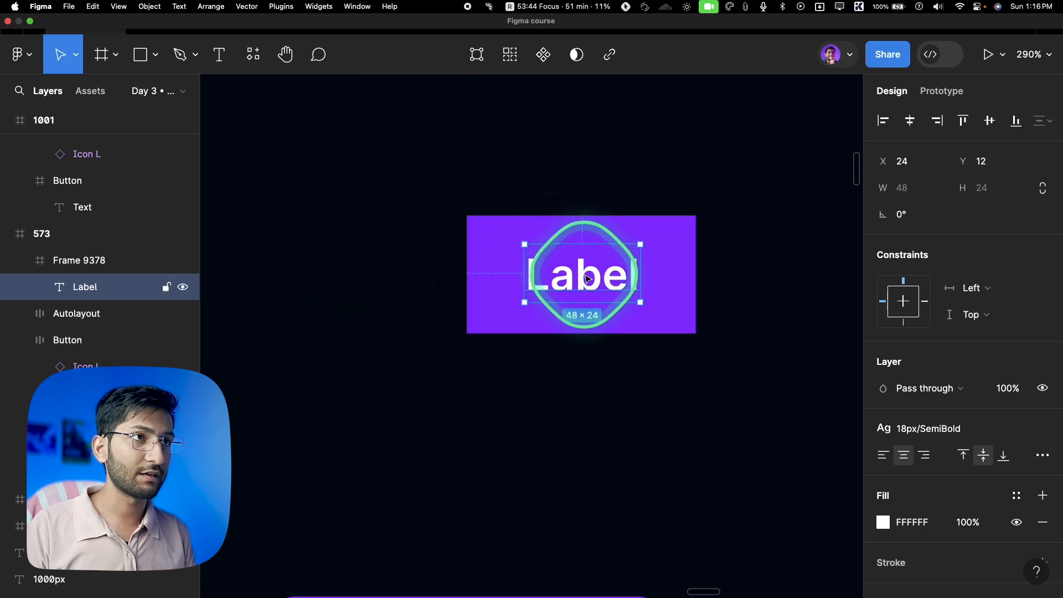
Rename the new purple frame in frame 573 as "Auto layour button"
click(75, 265)
double_click(79, 261)
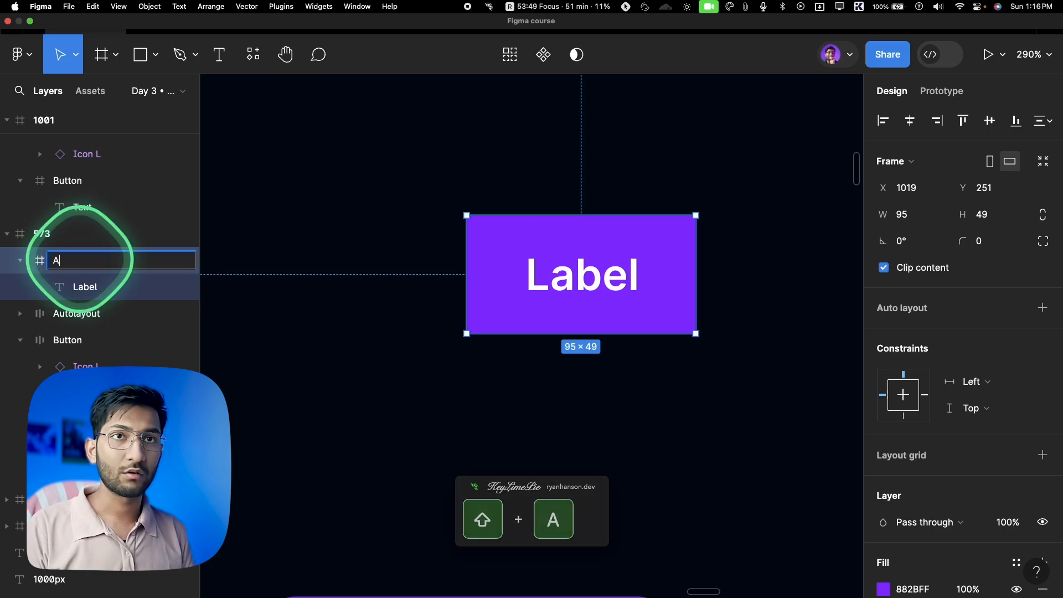
text(Auto layour button)
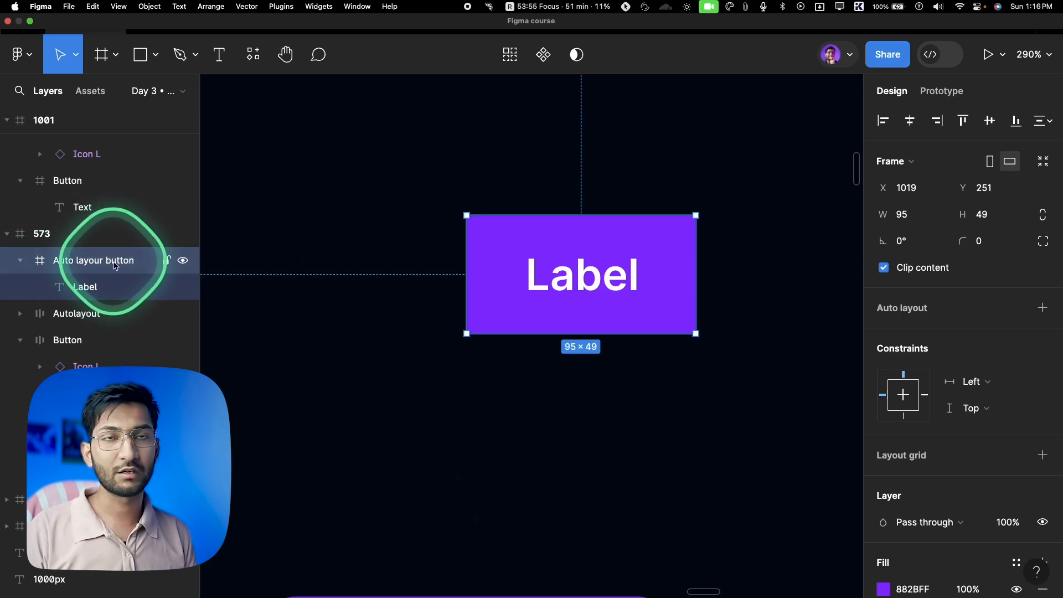
click(333, 275)
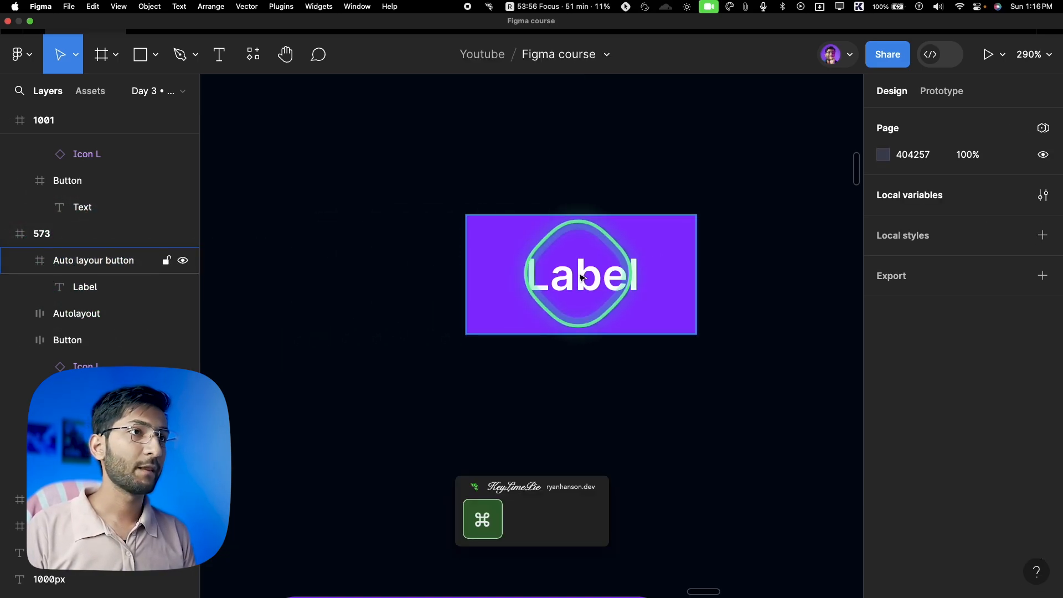
Try replacing the Label text with "adafds" in the frame without auto layout, and undo the text change
click(494, 230)
double_click(554, 271)
text(adafds)
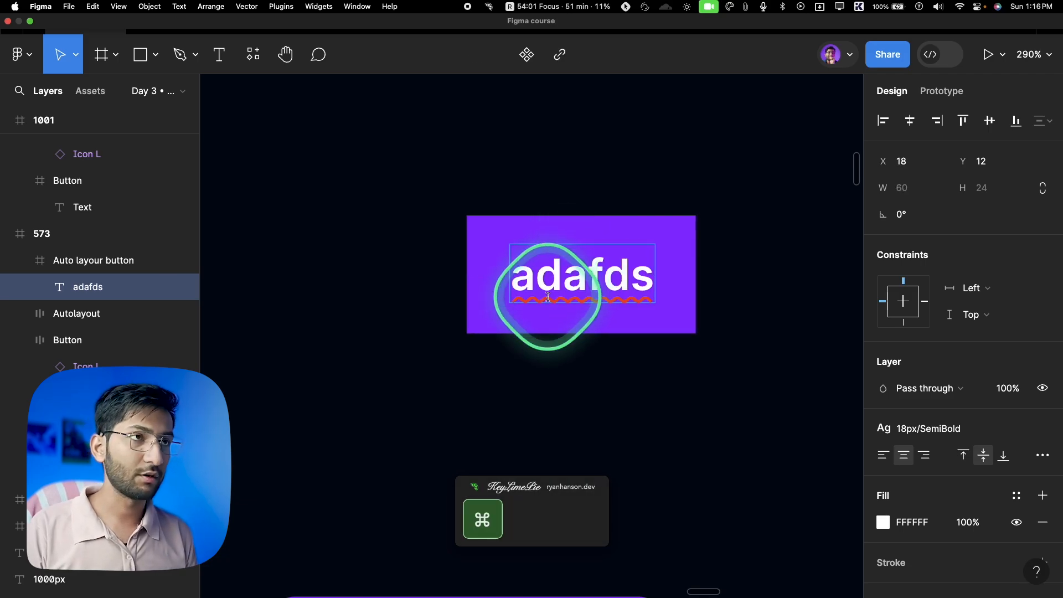
key(super+z)
key(super+z)
click(531, 342)
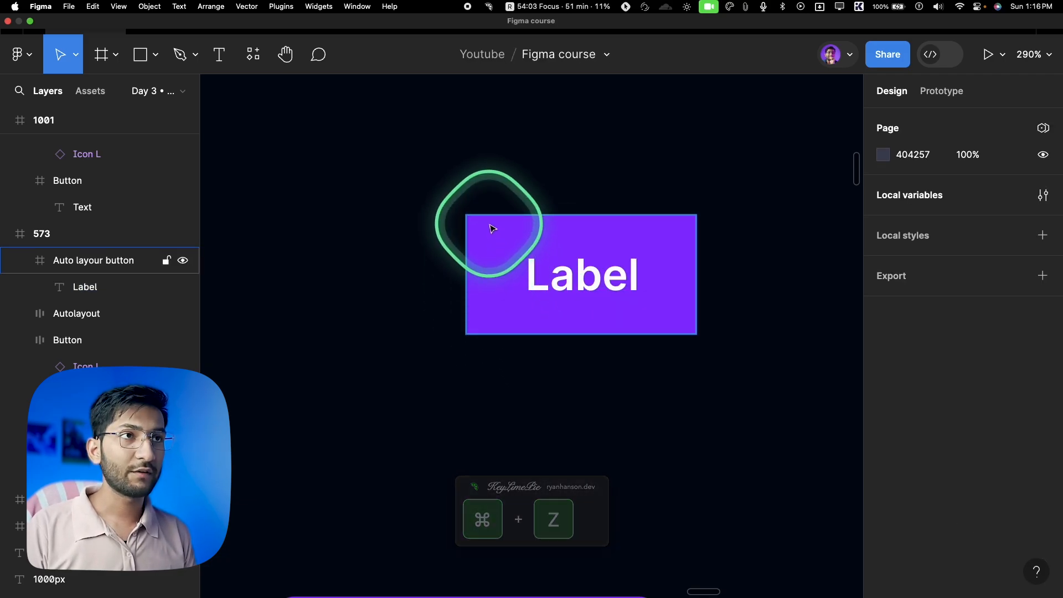
Add auto layout to the "Auto layour button" frame
click(56, 261)
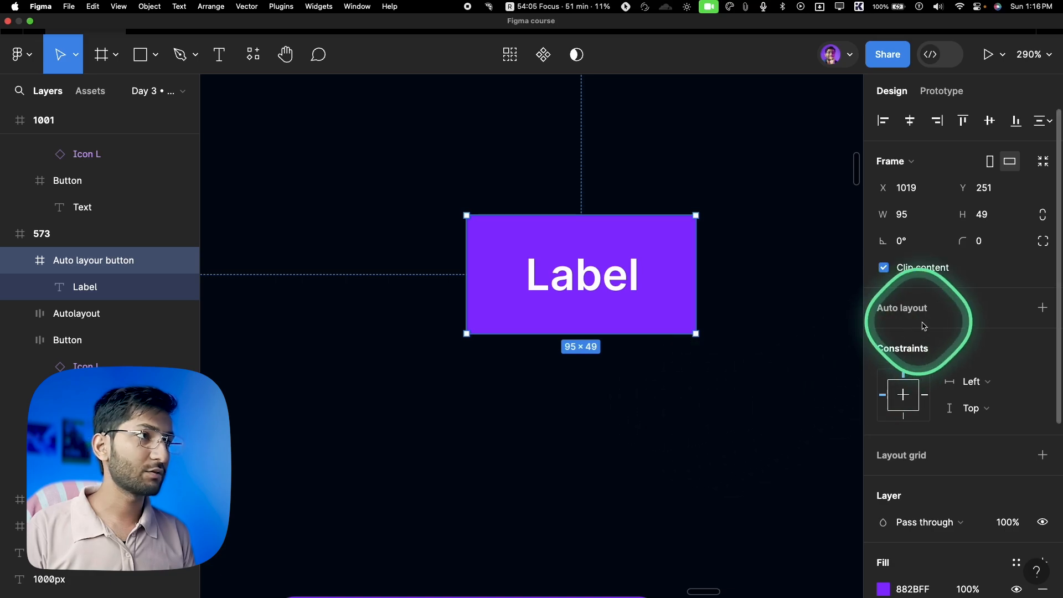
key(shift+a)
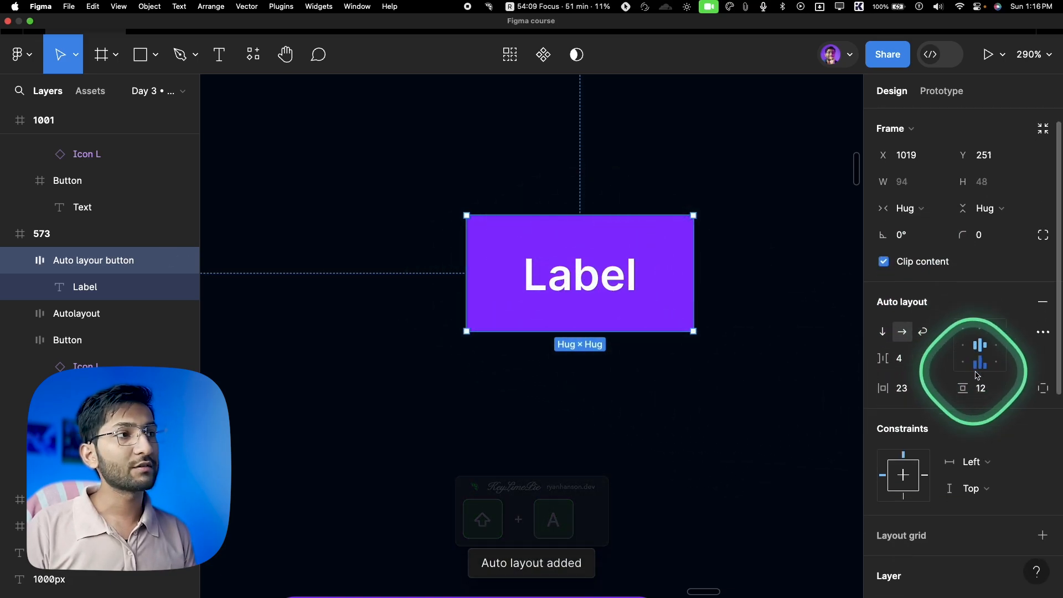
scroll(991, 207, down, 3)
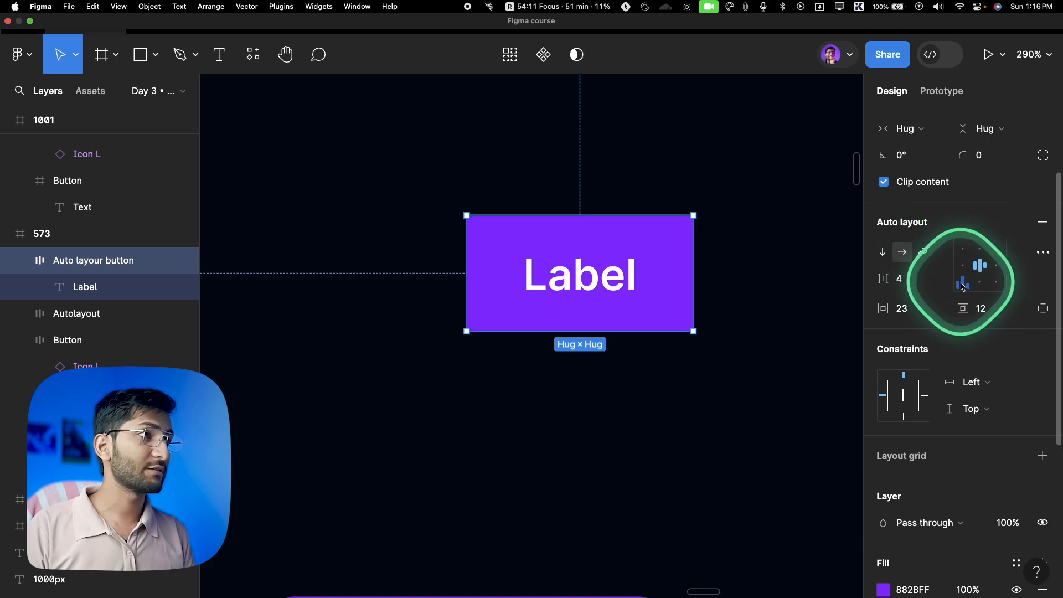
Replace the Label text in the auto layout button with "ADd to cart"
drag(555, 257, 442, 240)
super+double_click(468, 256)
click(515, 257)
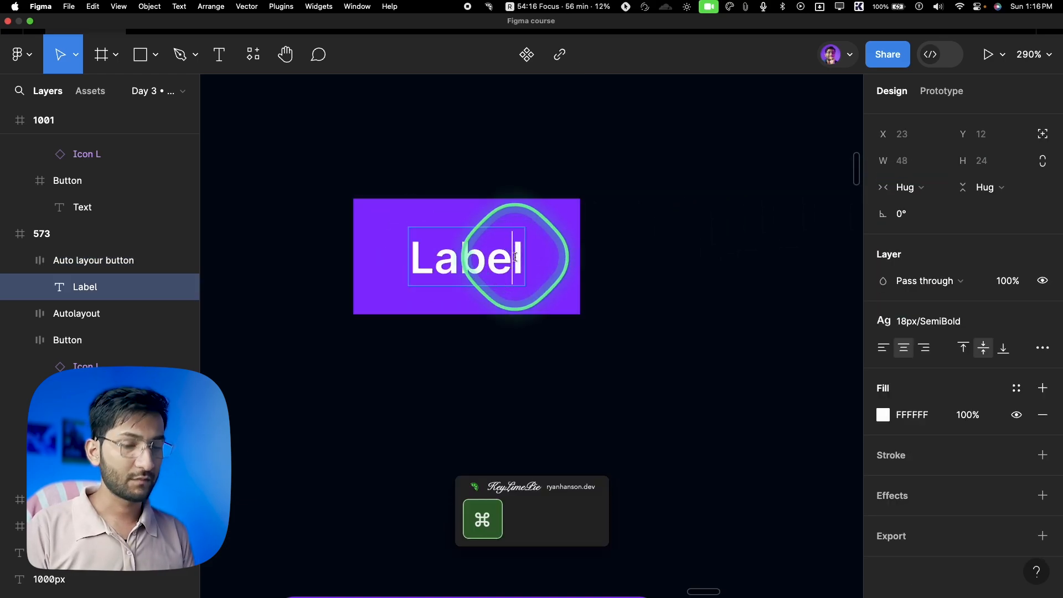
key(super+a)
text(ADd to)
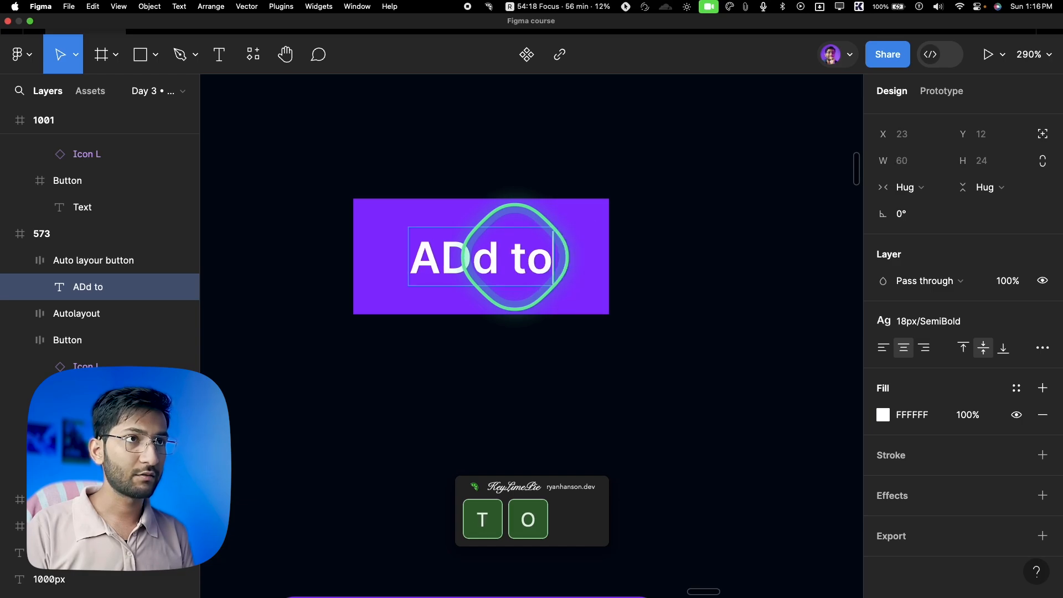
text( cart)
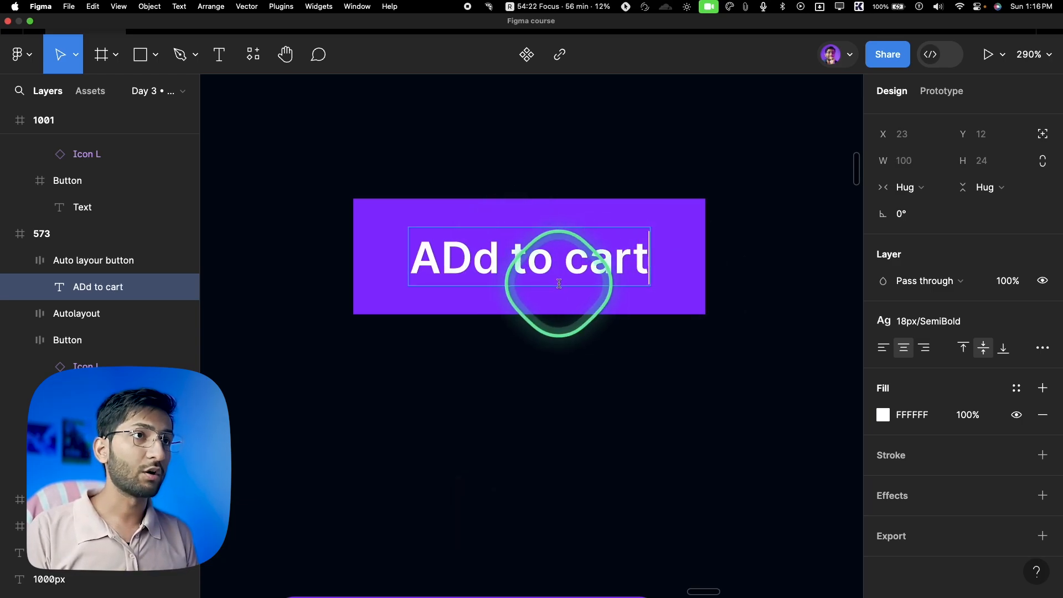
key(Escape)
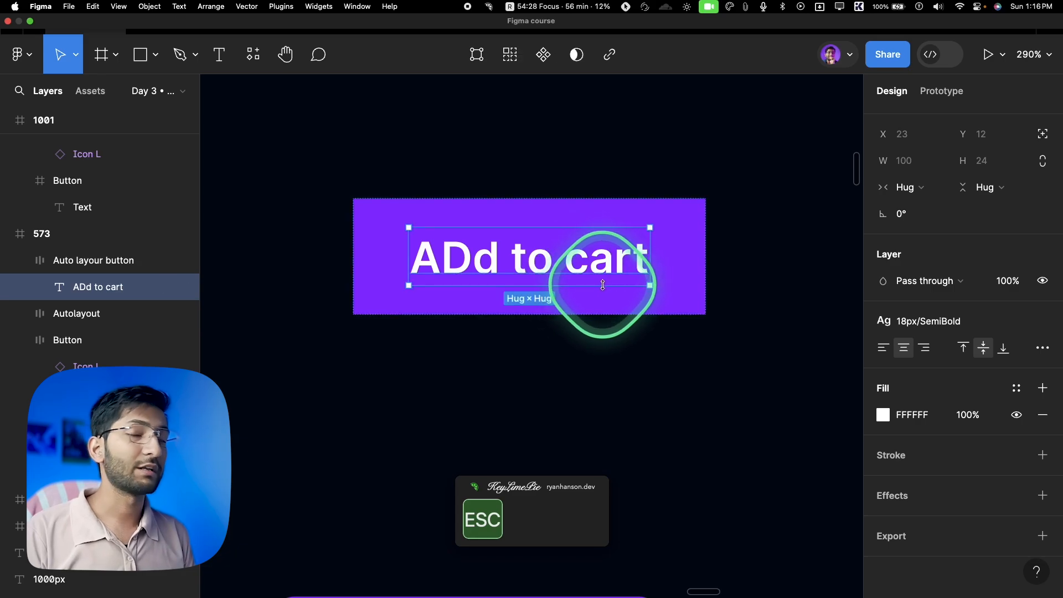
Inspect the padding of the Add to cart button with the icon and measure its text's distances to the edges
scroll(515, 276, down, 3)
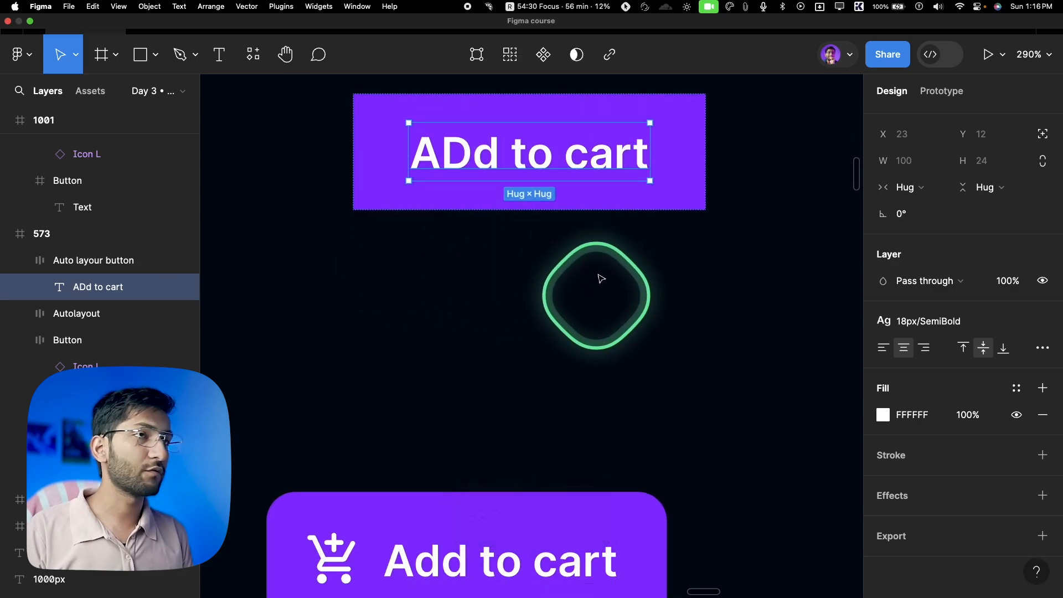
scroll(600, 300, down, 5)
click(443, 329)
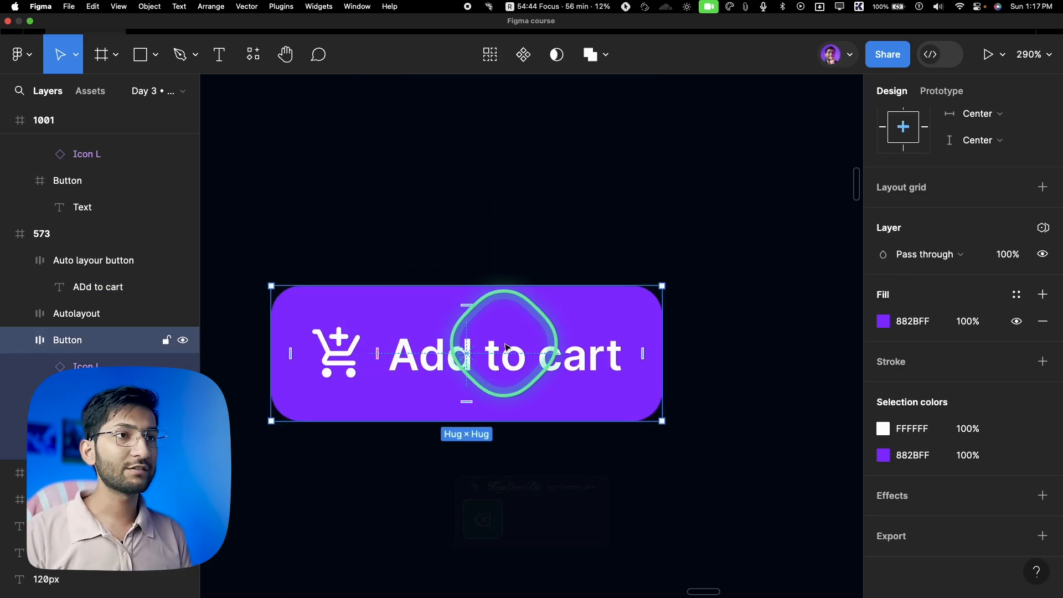
drag(504, 344, 542, 302)
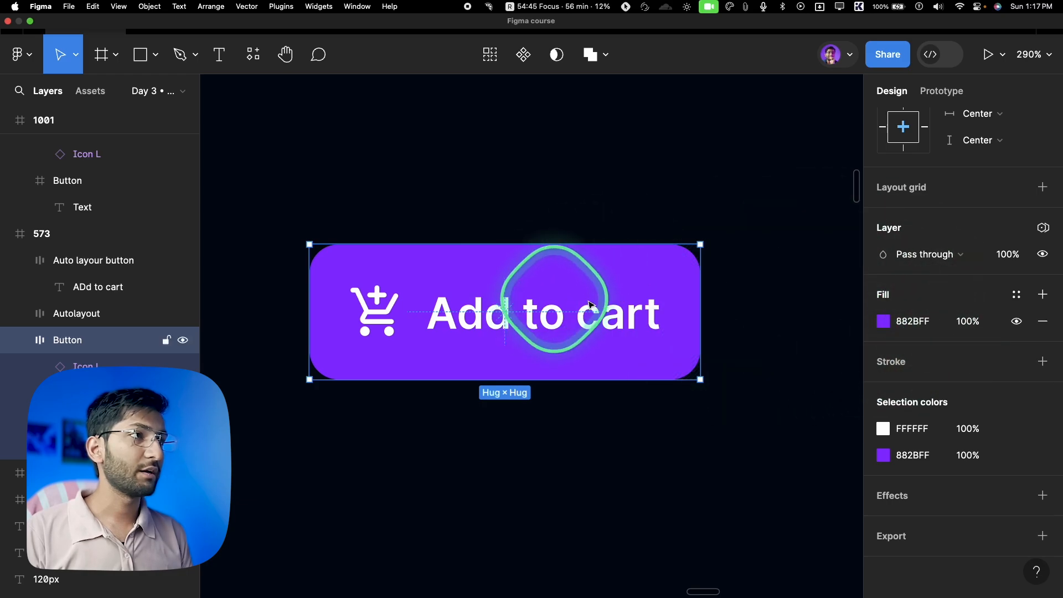
scroll(1030, 266, up, 5)
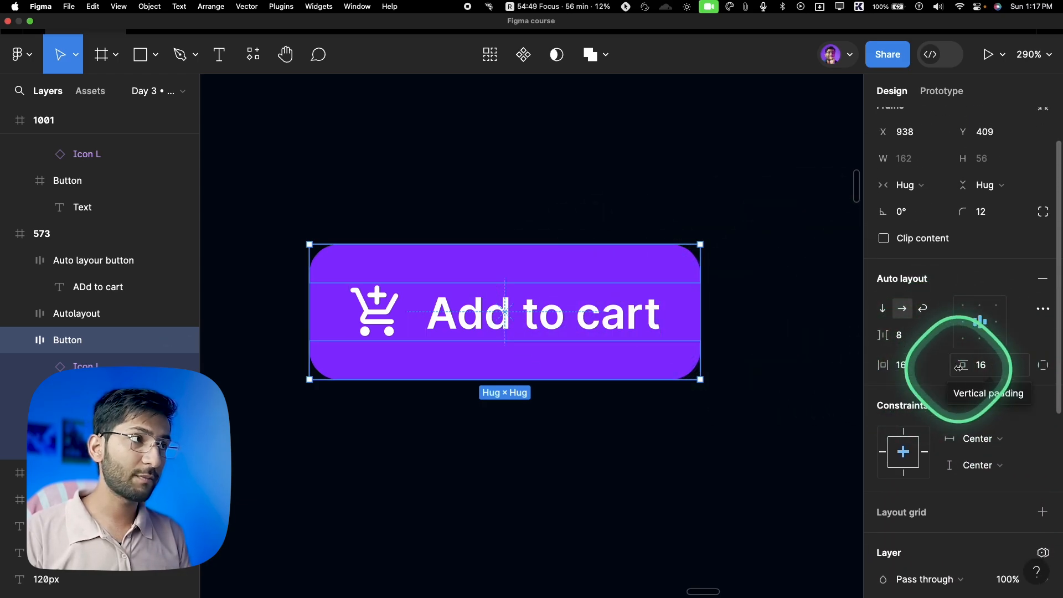
super+click(592, 333)
key(alt)
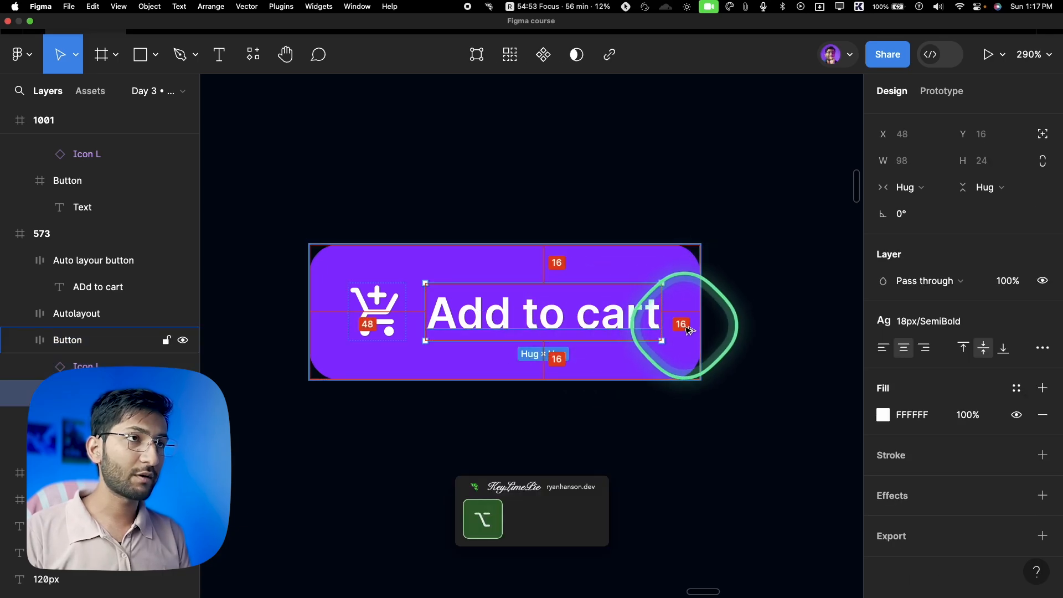
Set the Add to cart button's vertical padding to 24 and check the spacing around its text and icon
click(565, 261)
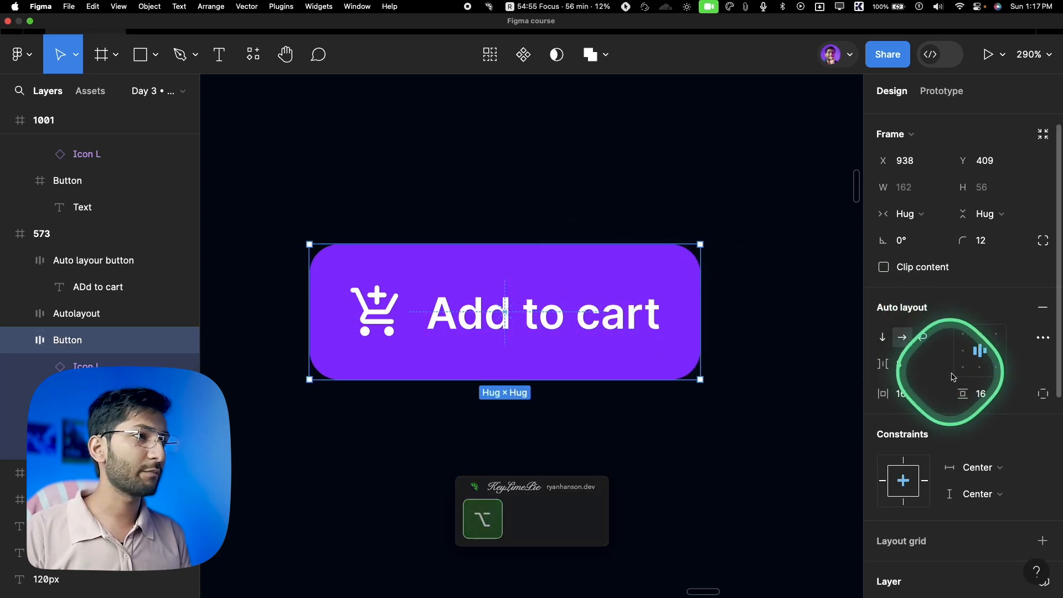
click(991, 394)
text(24)
key(Return)
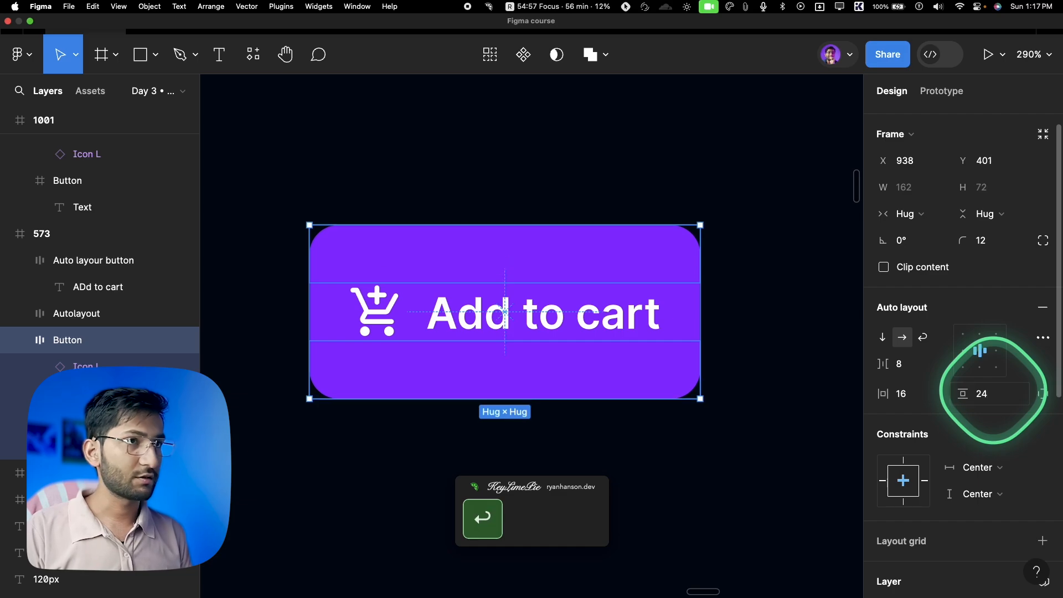
super+click(629, 316)
key(alt)
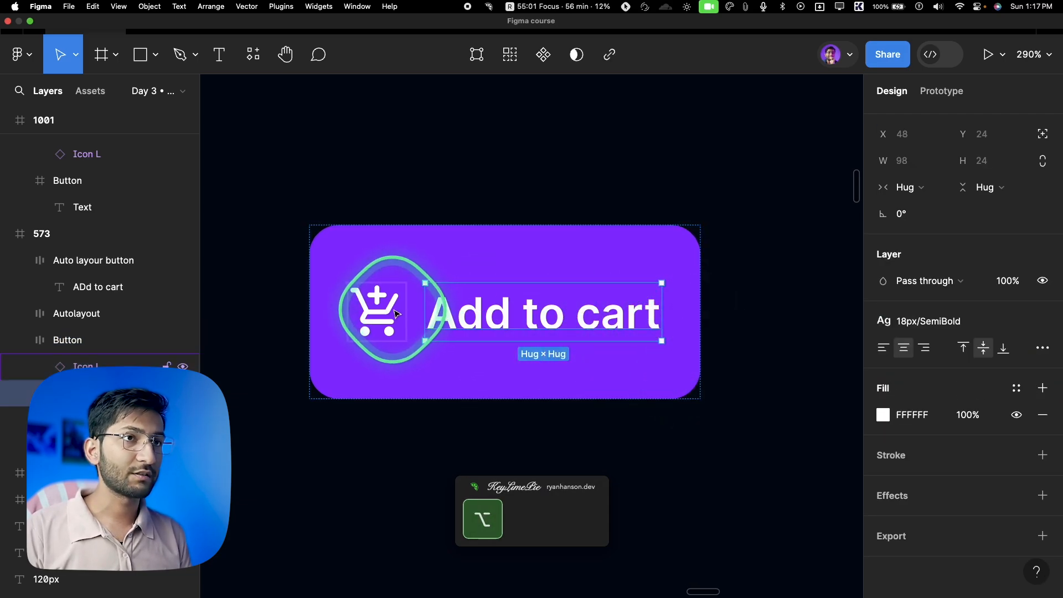
click(368, 309)
Increase the Add to cart button's horizontal padding to 45 and vertical padding to 37, and show the individual padding values
click(333, 334)
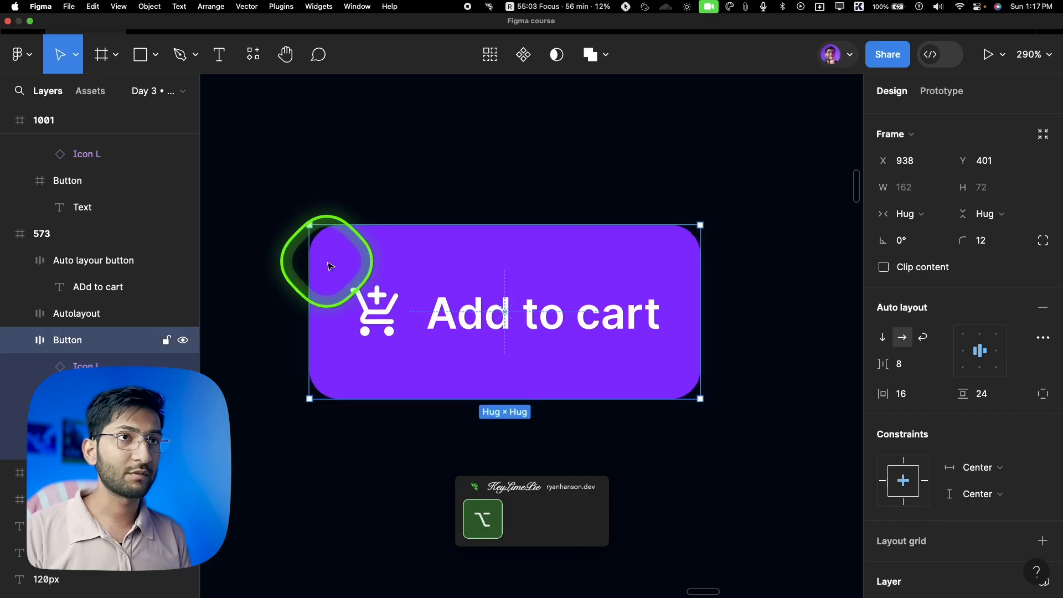
drag(890, 395, 941, 408)
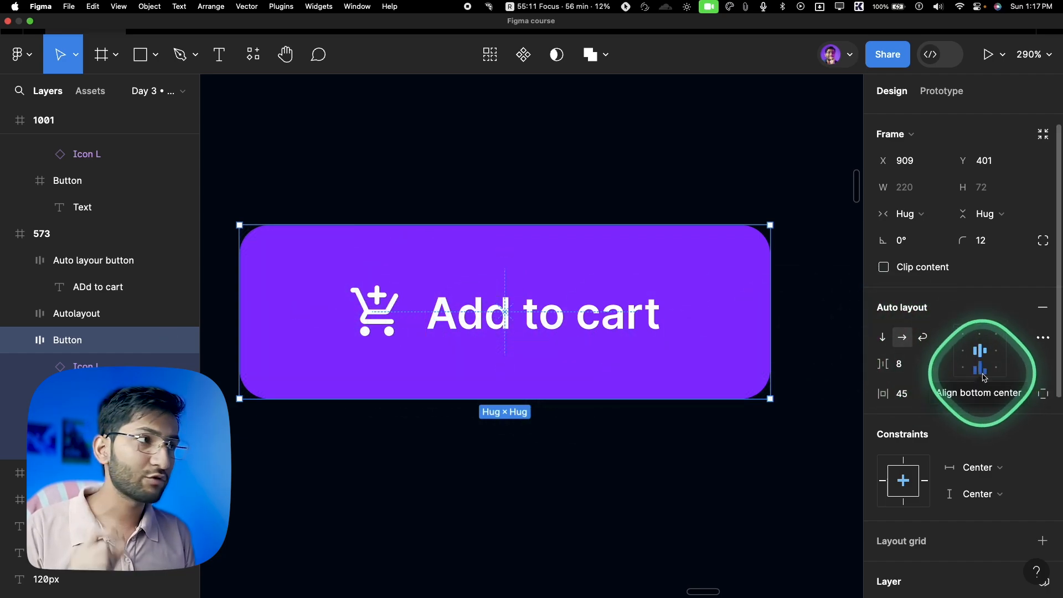
drag(968, 394, 1000, 404)
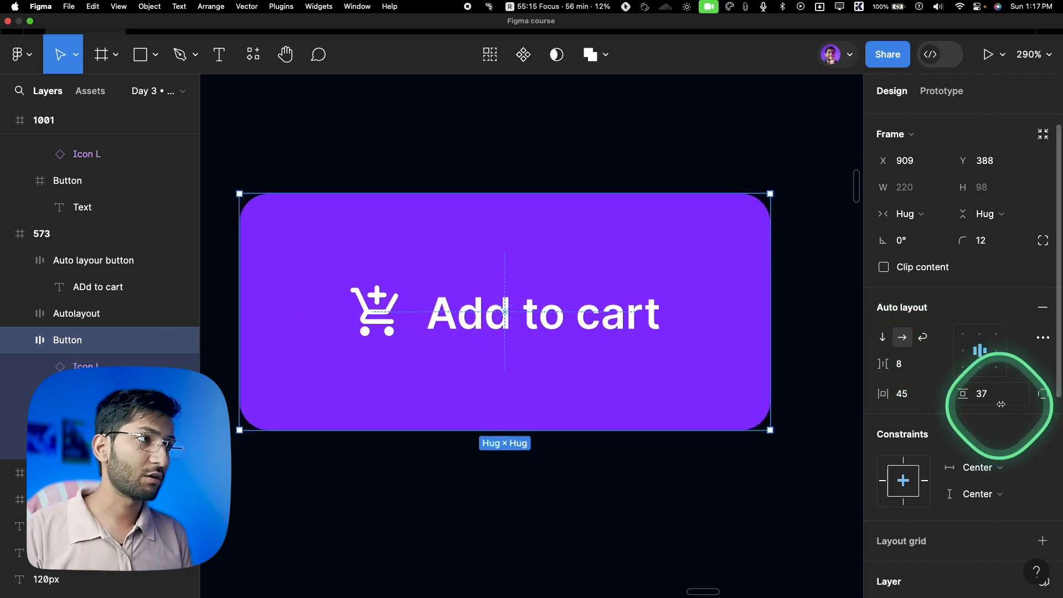
click(1043, 395)
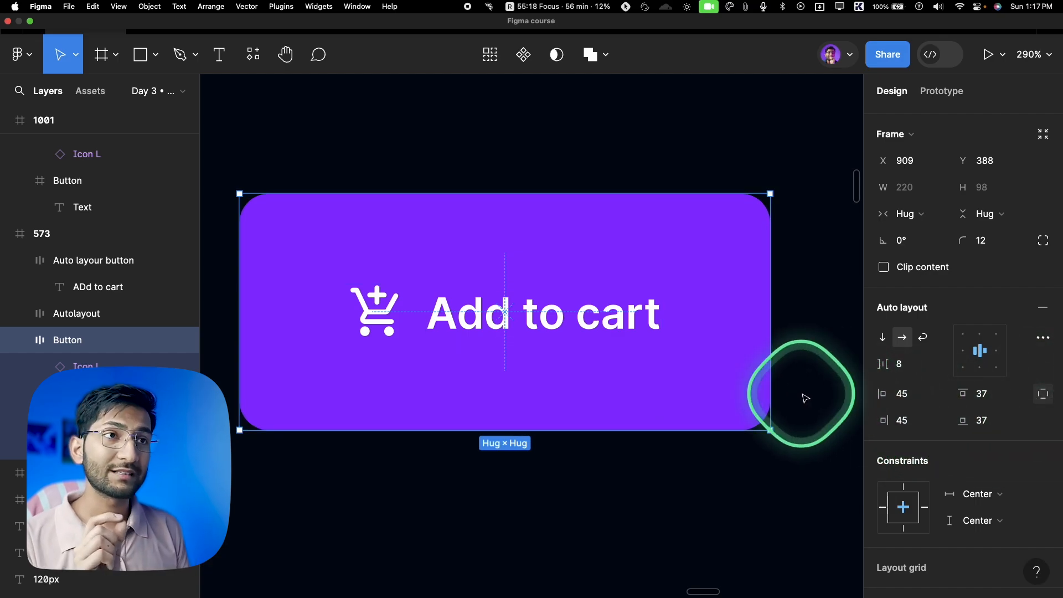
Measure the distances from the cart icon to the edges of the Add to cart button
click(377, 304)
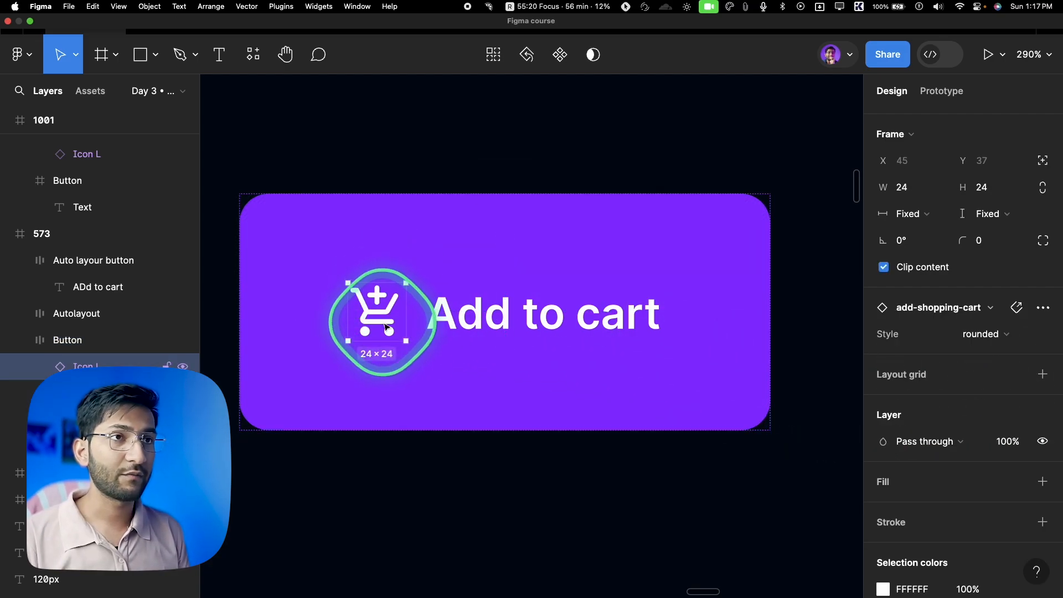
key(alt)
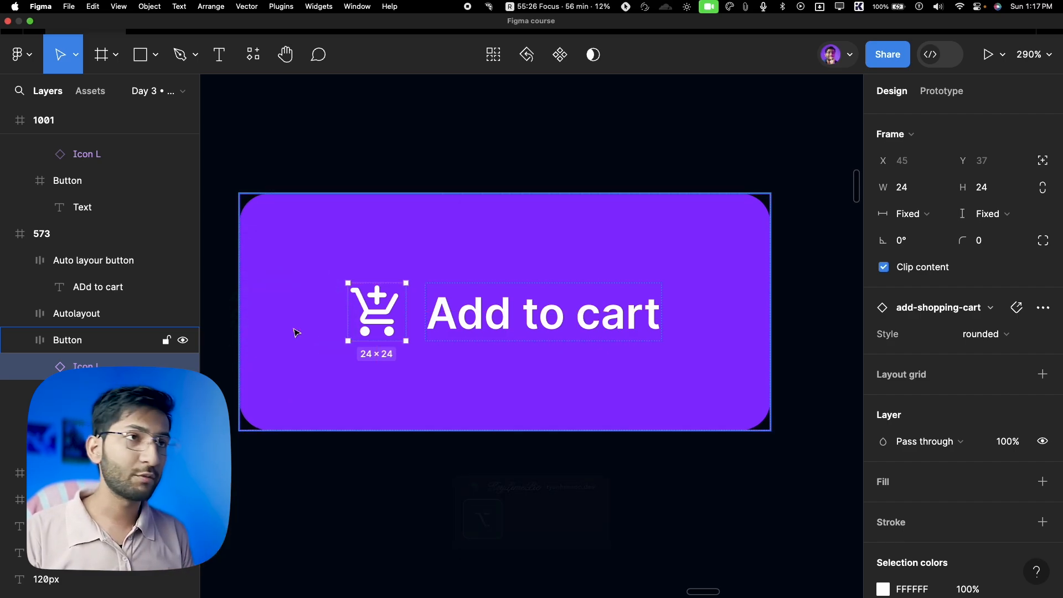
key(alt)
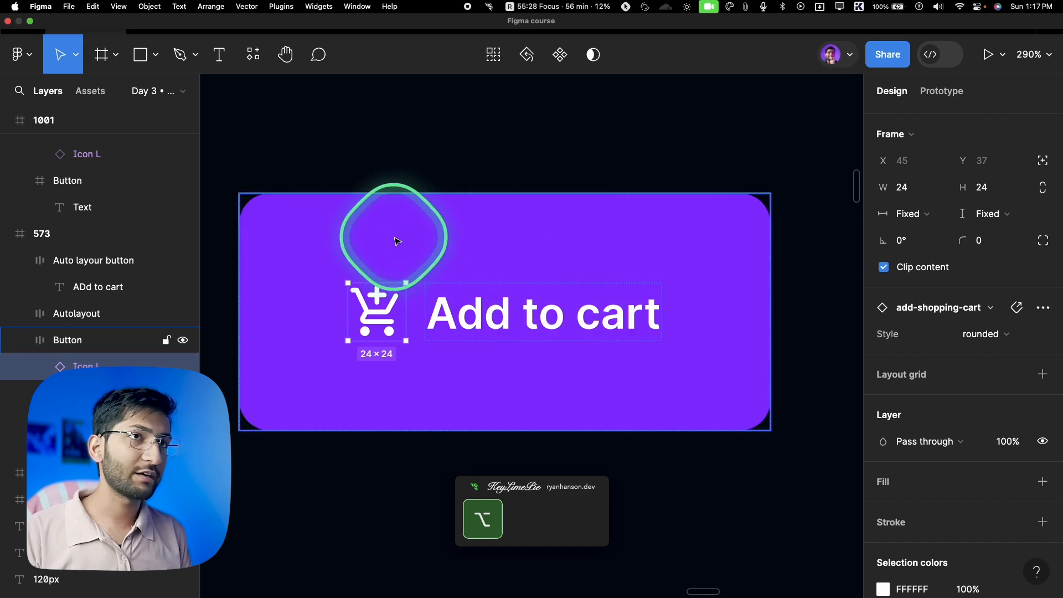
Set individual side paddings on the Add to cart button: 20 on the left and 24 on the right
click(361, 268)
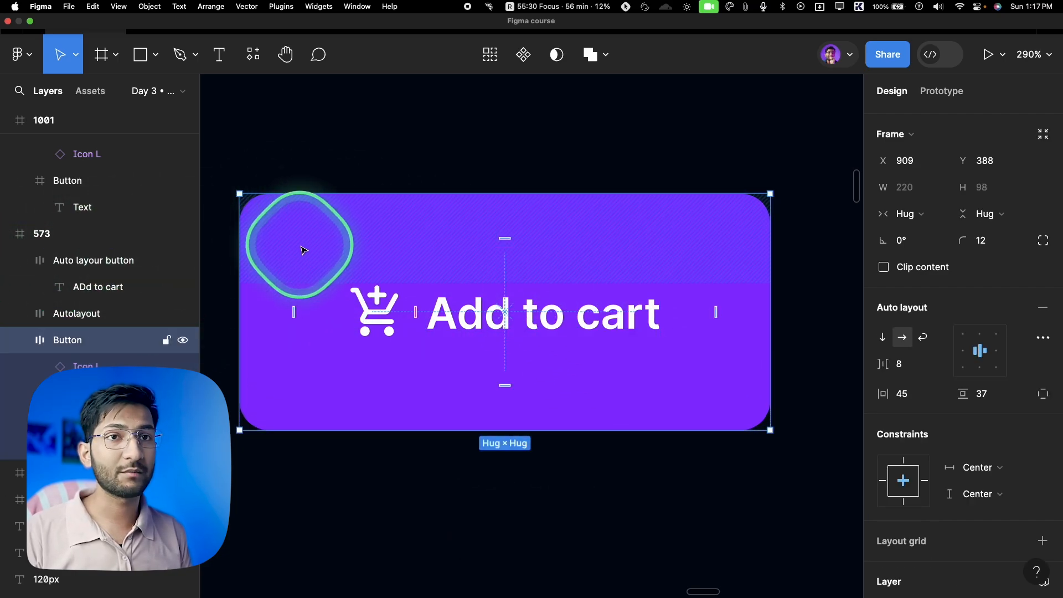
click(1043, 394)
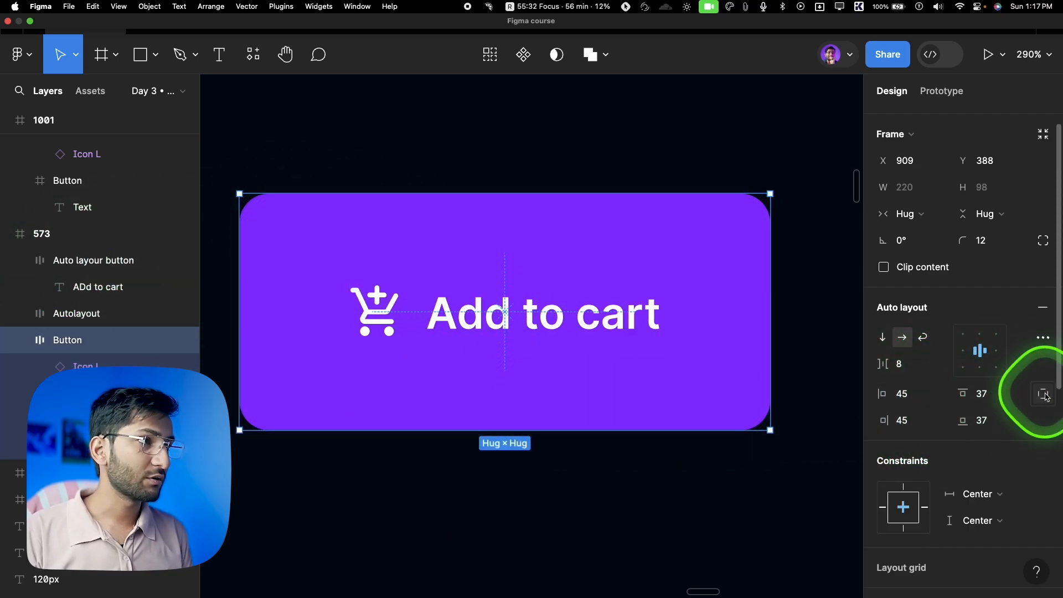
text(20)
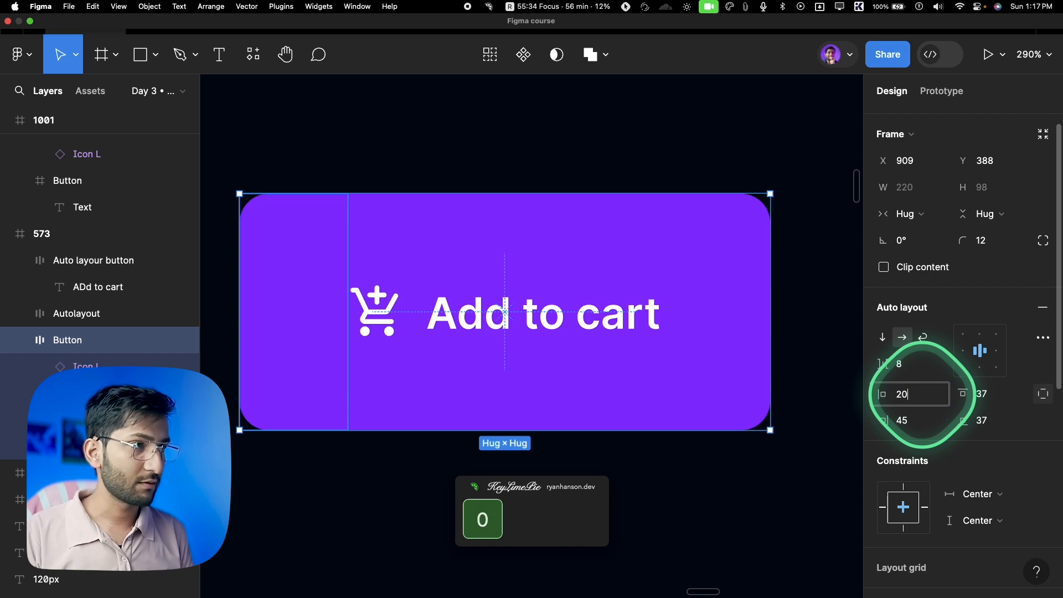
key(Return)
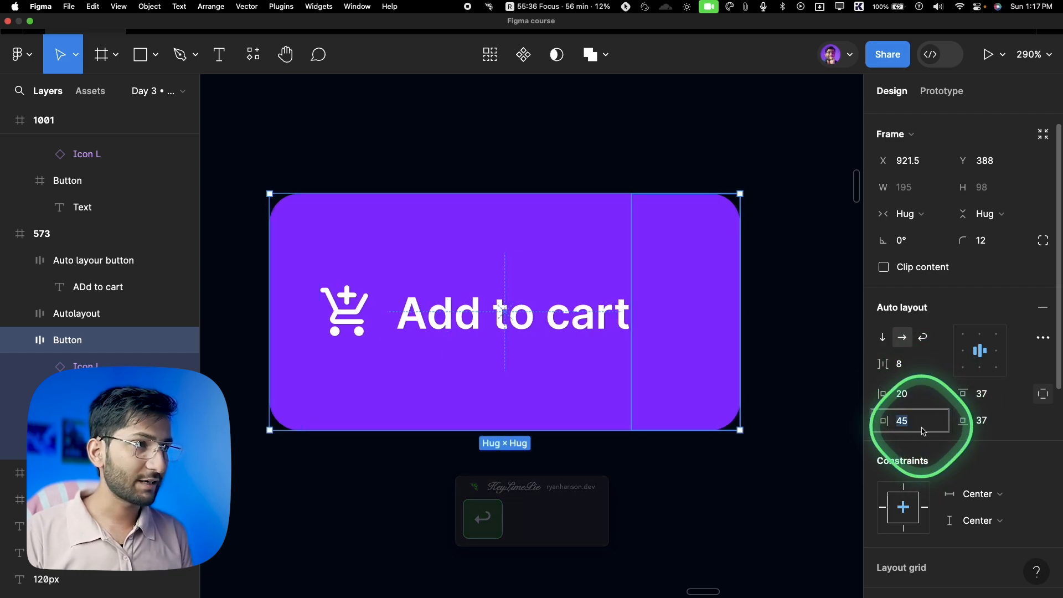
text(2)
key(Return)
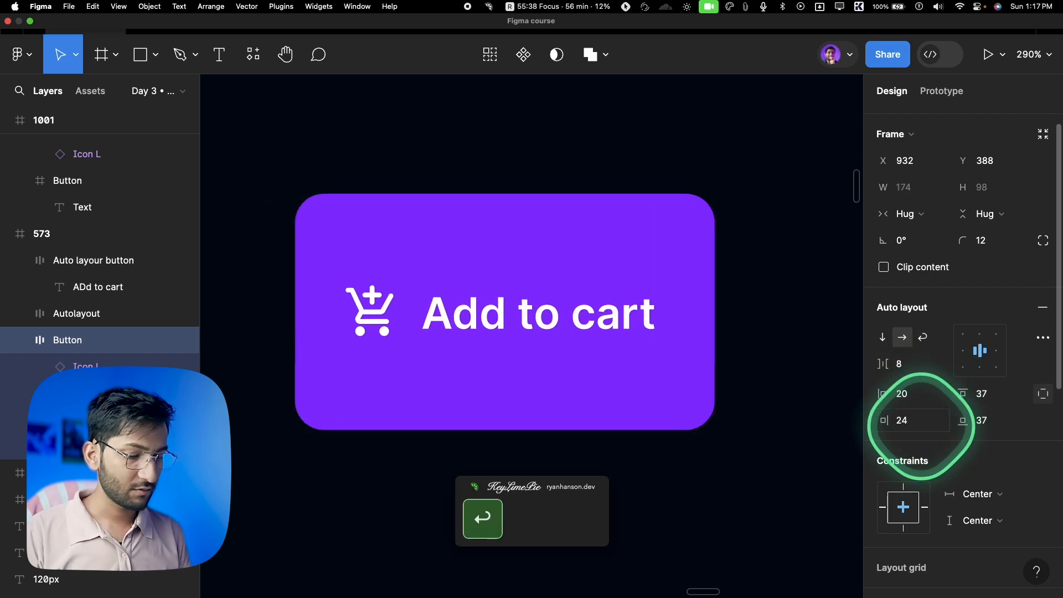
Set the Add to cart button's top padding to 16 and bottom padding to 12
click(983, 394)
text(16)
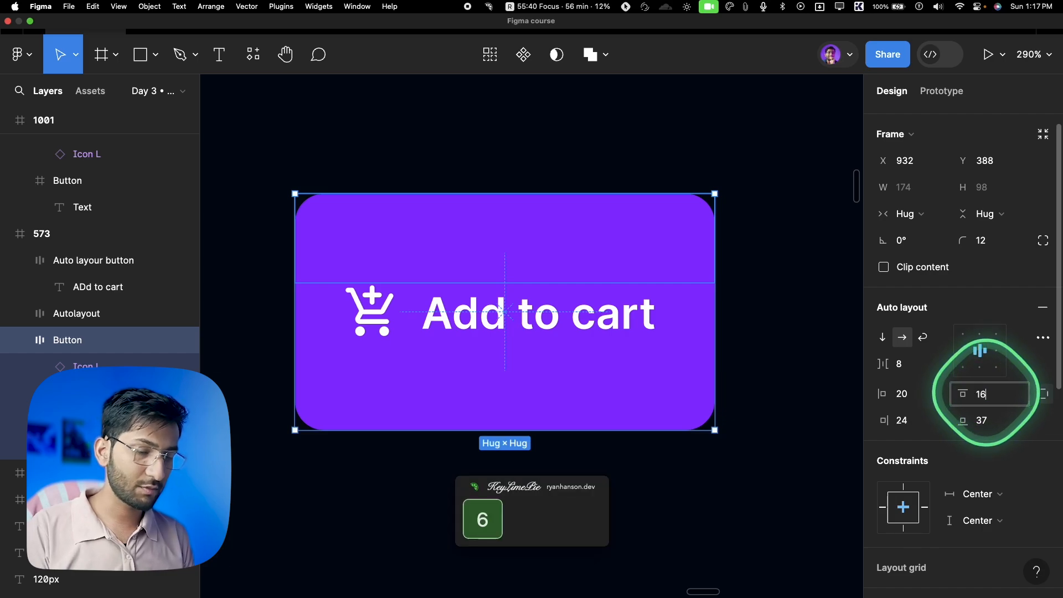
key(Return)
click(996, 427)
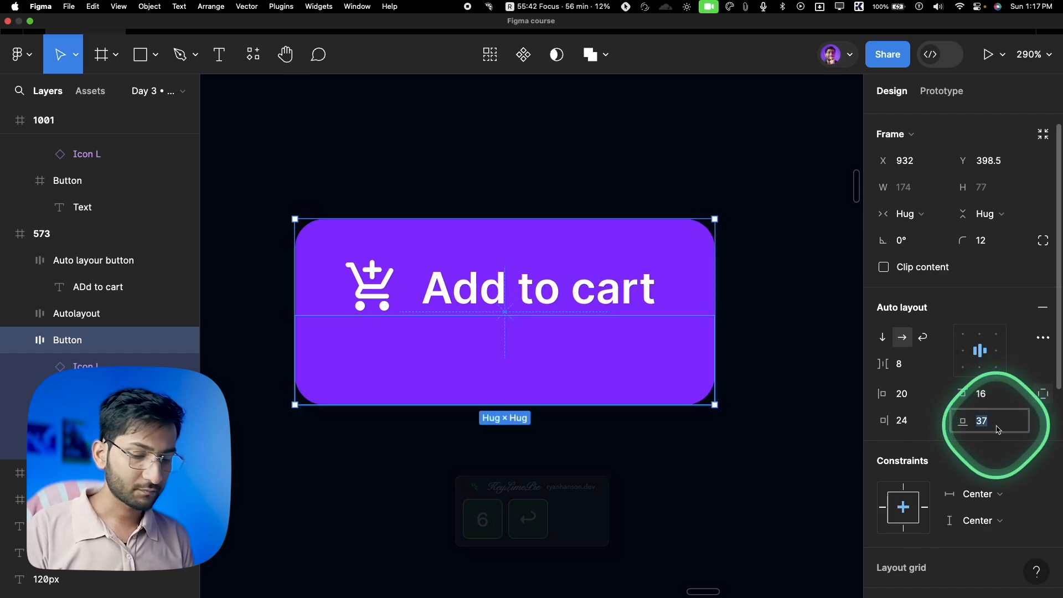
text(12)
key(Return)
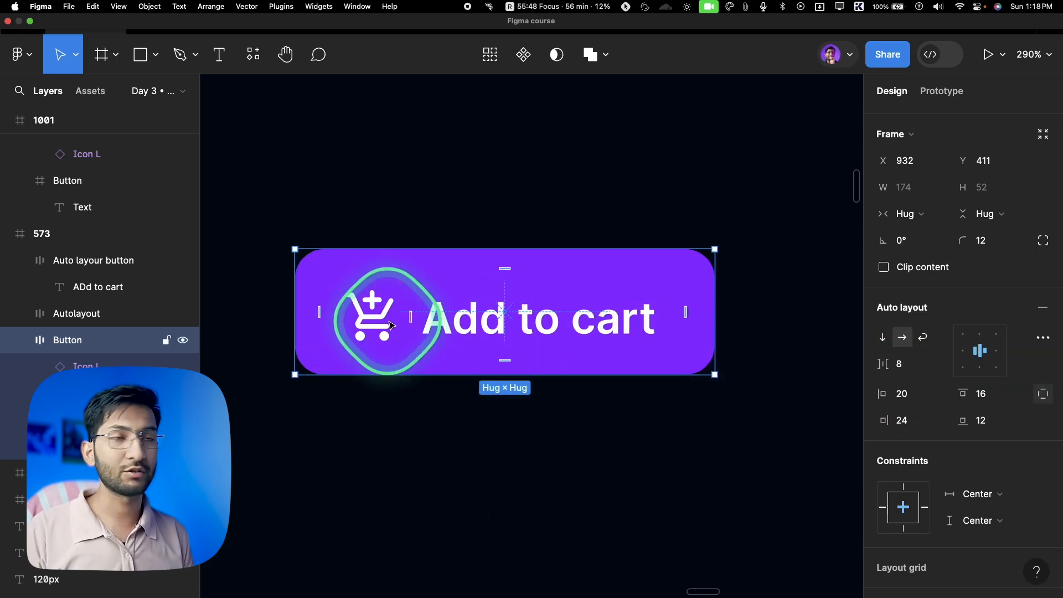
Measure the cart icon's distances to the Add to cart button's edges and to the Add to cart text
super+click(361, 312)
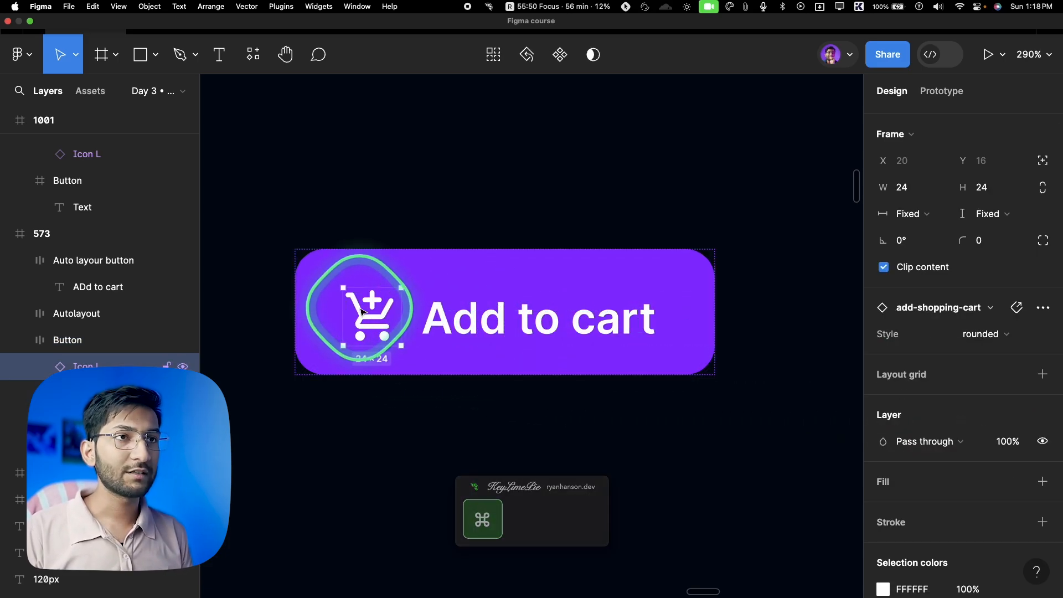
key(alt)
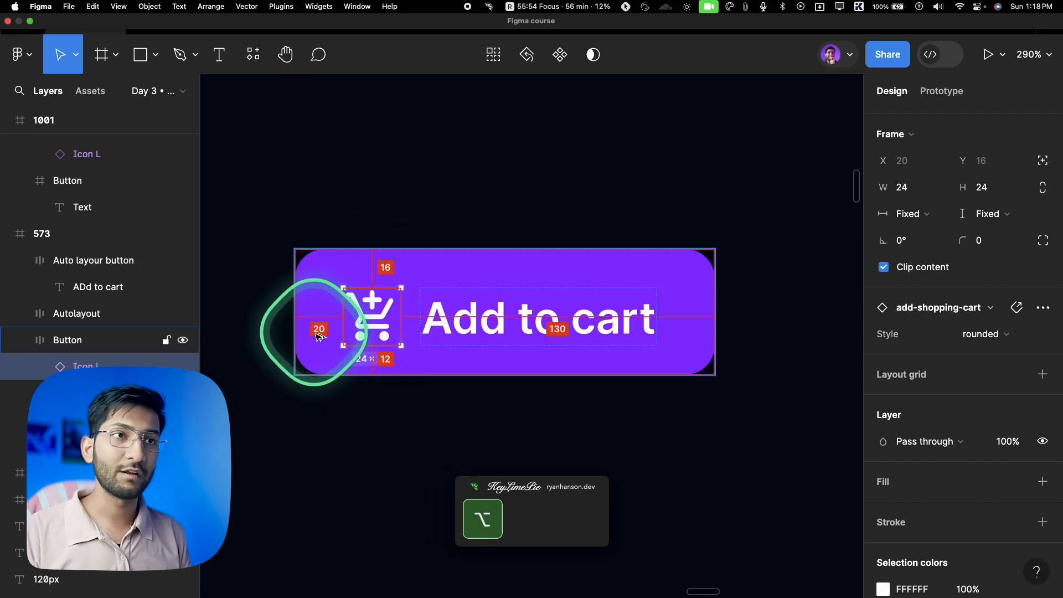
alt+click(534, 320)
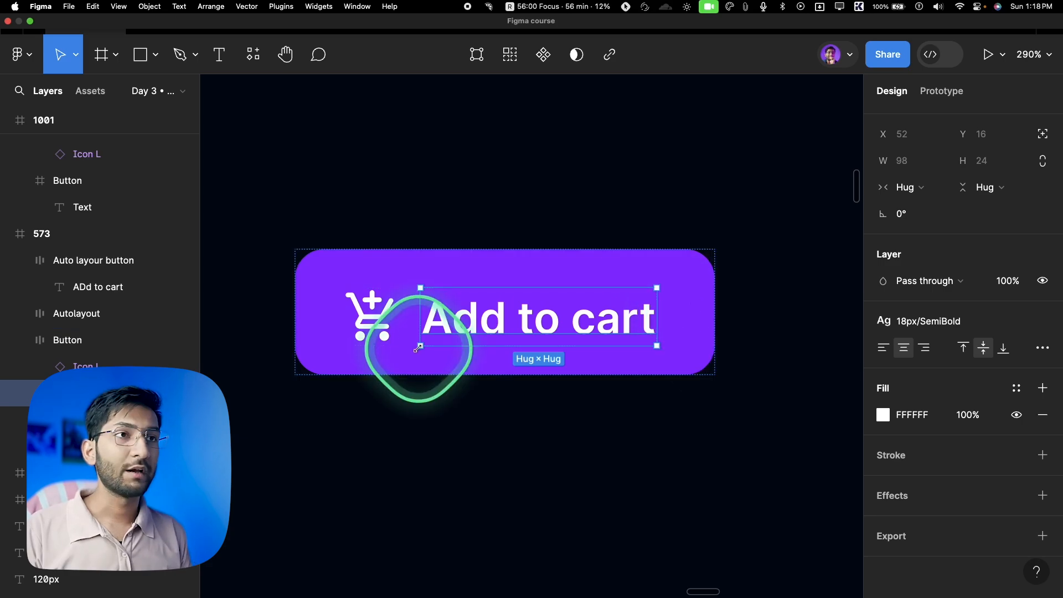
click(394, 331)
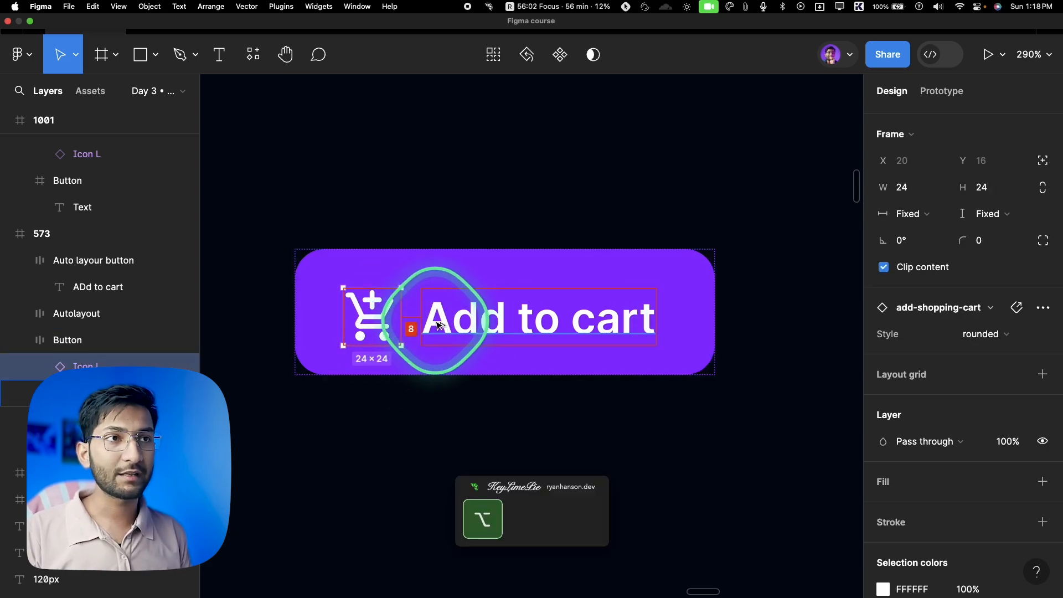
mouse_move(446, 319)
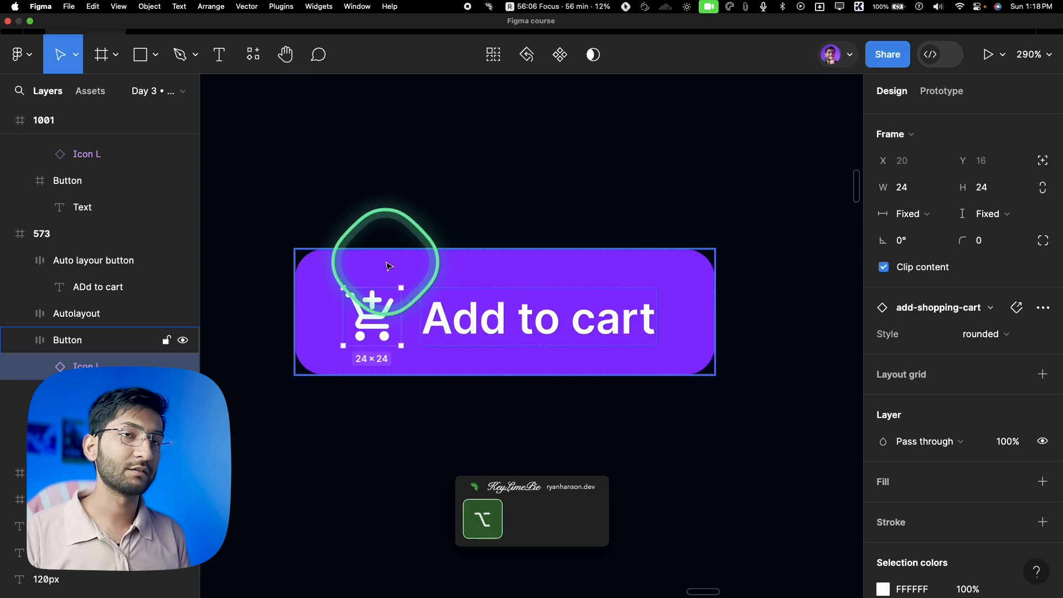
Set the Add to cart button's horizontal gap between items to 24 and measure the spacing between text and cart icon
click(523, 349)
scroll(907, 343, down, 1)
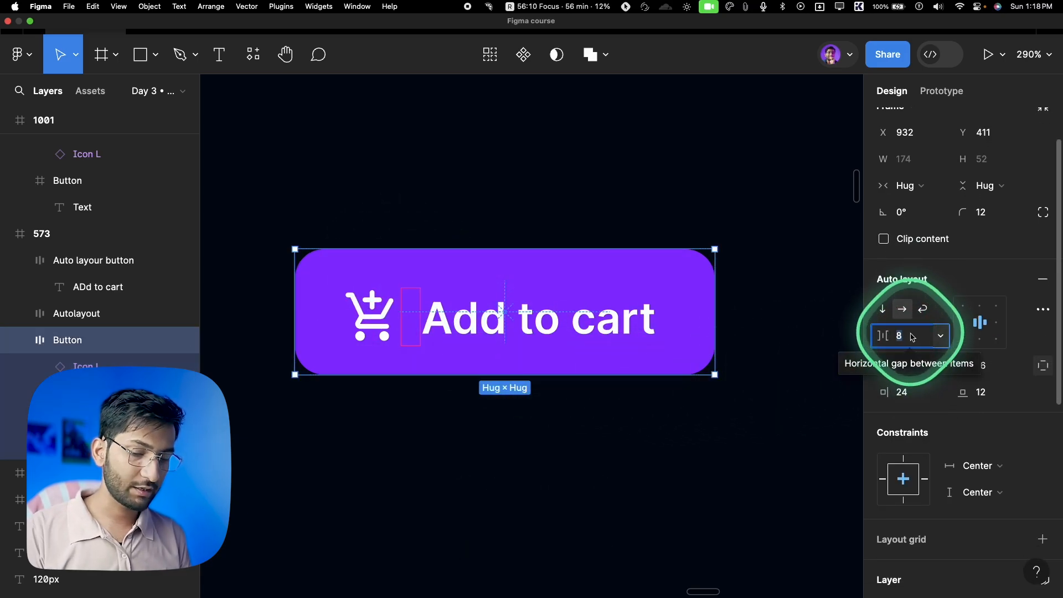
text(24)
key(Return)
super+click(477, 339)
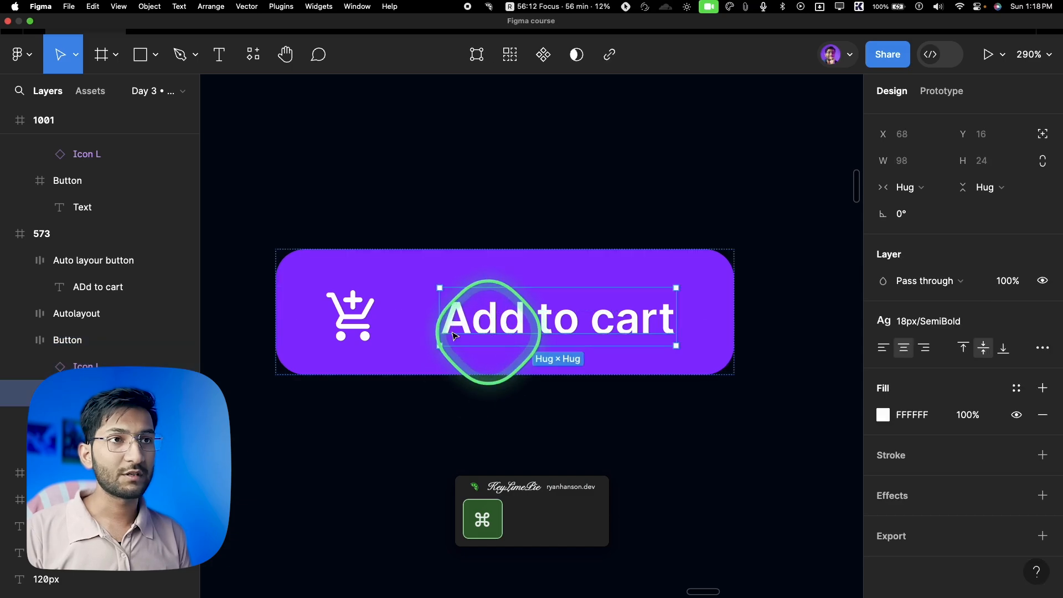
key(alt)
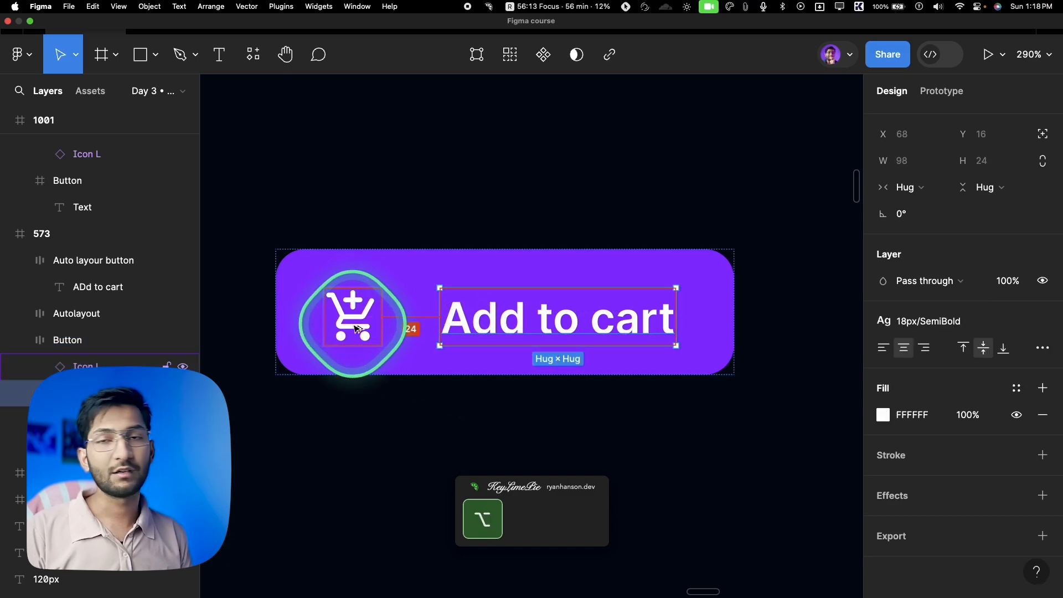
Switch the Add to cart button to vertical layout and duplicate its cart icon twice
click(394, 294)
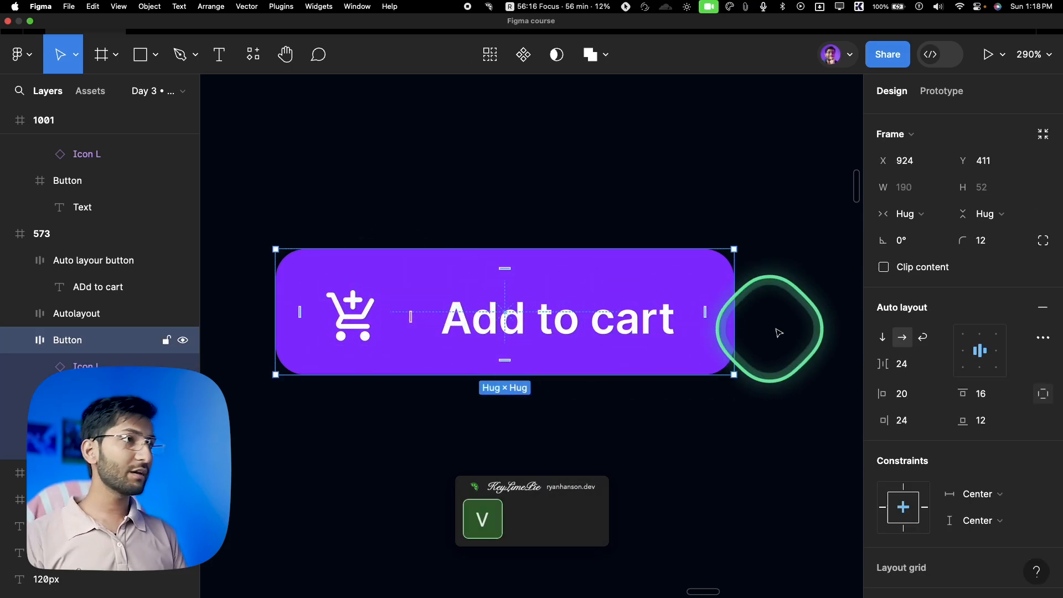
click(884, 339)
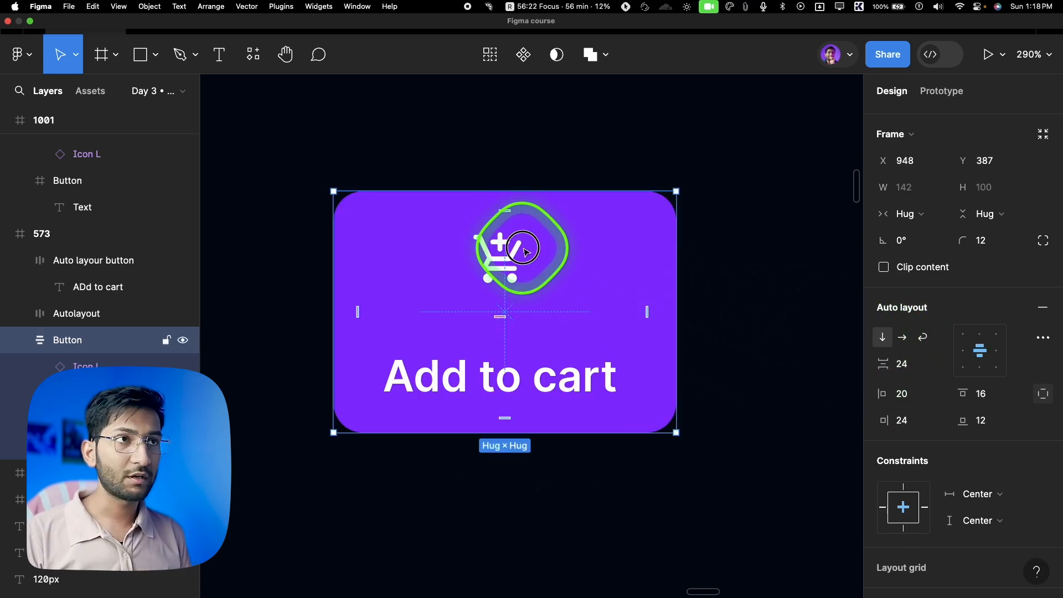
click(523, 250)
key(super+d)
key(super+d)
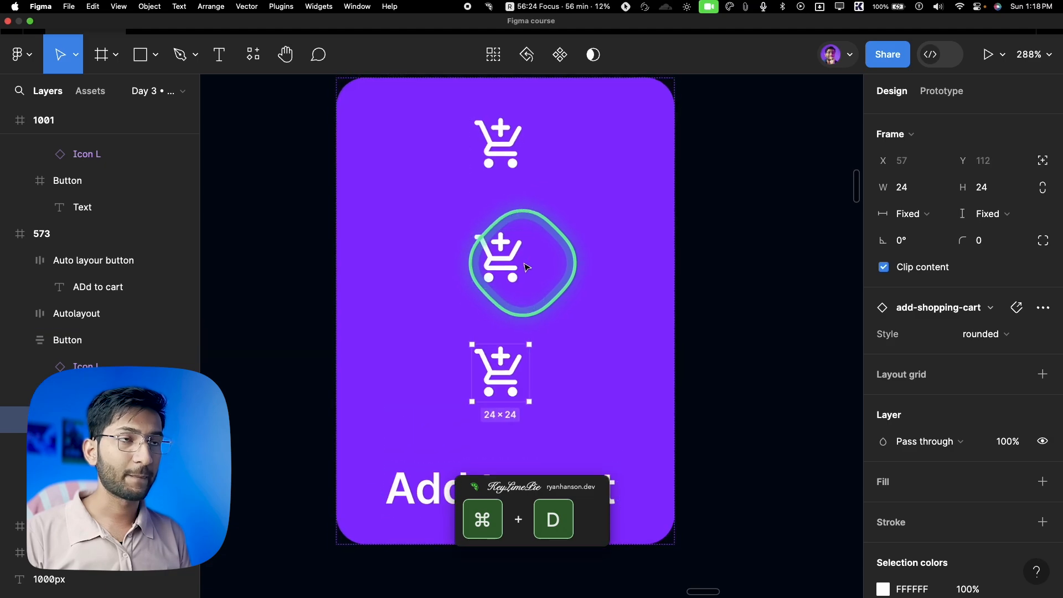
scroll(526, 267, down, 3)
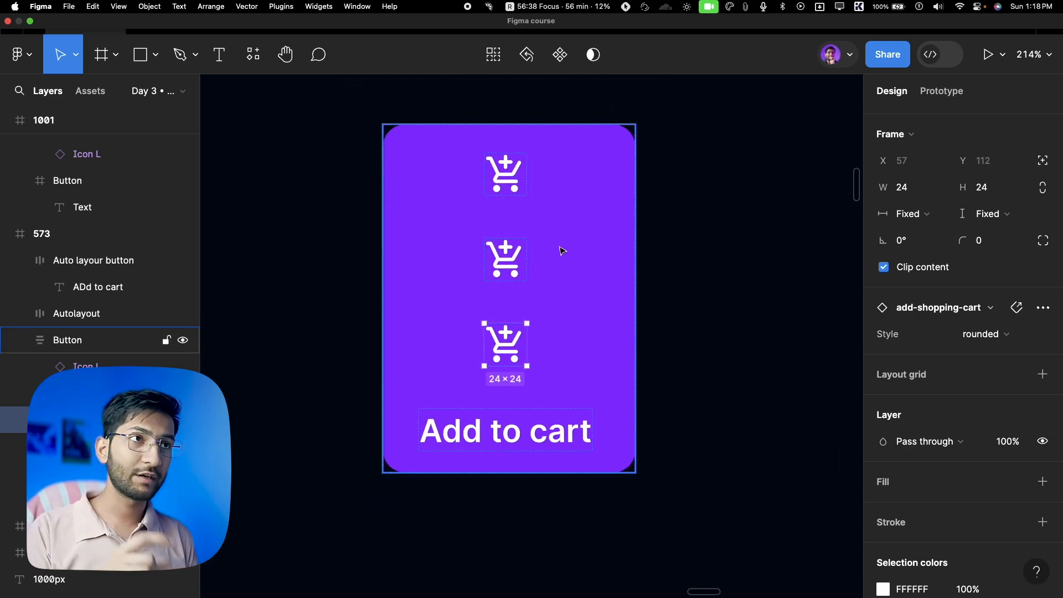
Switch the Add to cart button with its three icons to horizontal layout
click(570, 210)
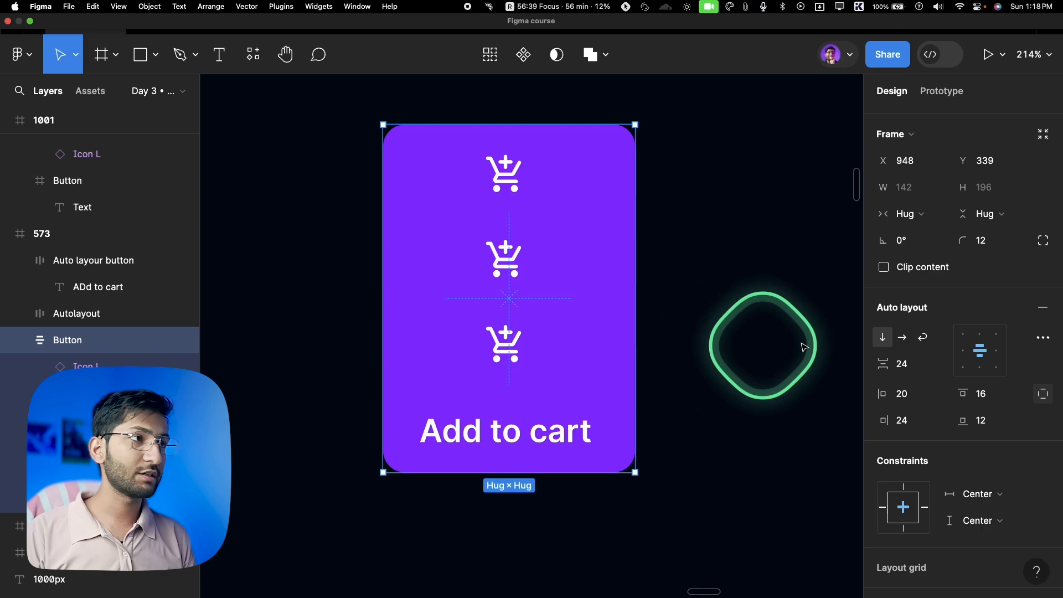
click(902, 336)
Examine the individual numbered squares inside the white Autolayout frame below the buttons
scroll(571, 290, down, 2)
scroll(570, 290, down, 1)
scroll(589, 418, down, 5)
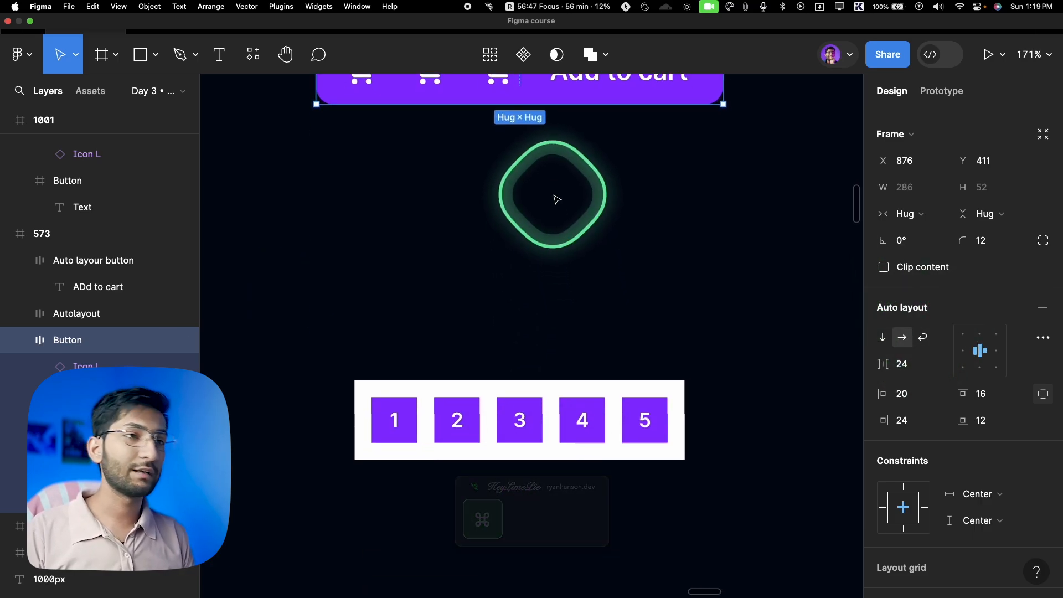
click(555, 391)
drag(542, 412, 579, 275)
scroll(480, 276, up, 2)
scroll(479, 276, up, 3)
super+click(429, 287)
scroll(546, 290, right, 1)
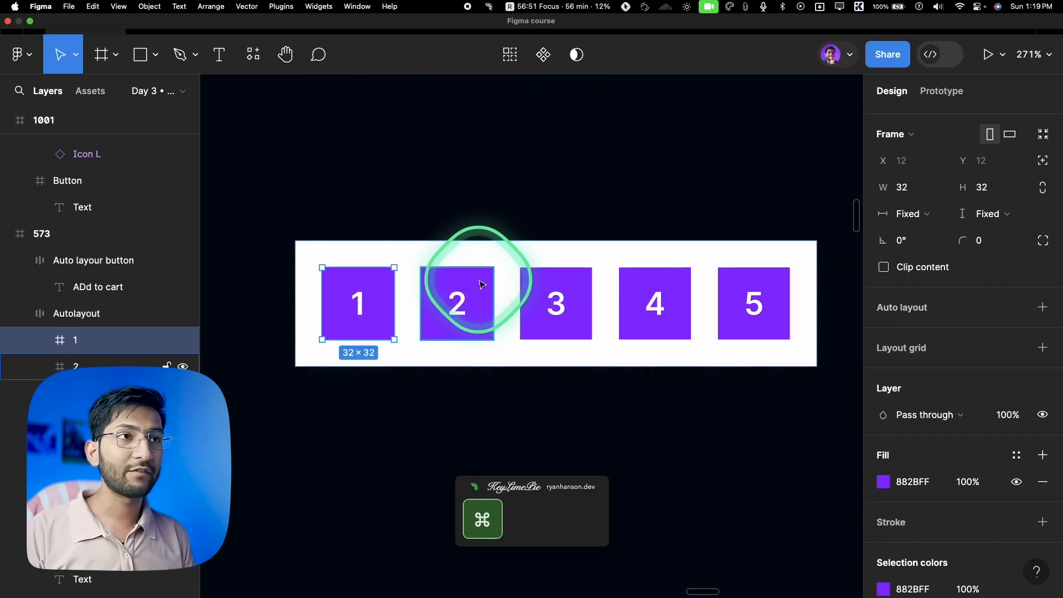
super+click(479, 285)
super+click(537, 287)
super+click(653, 280)
Switch the Autolayout frame with the numbered squares to vertical layout
click(361, 242)
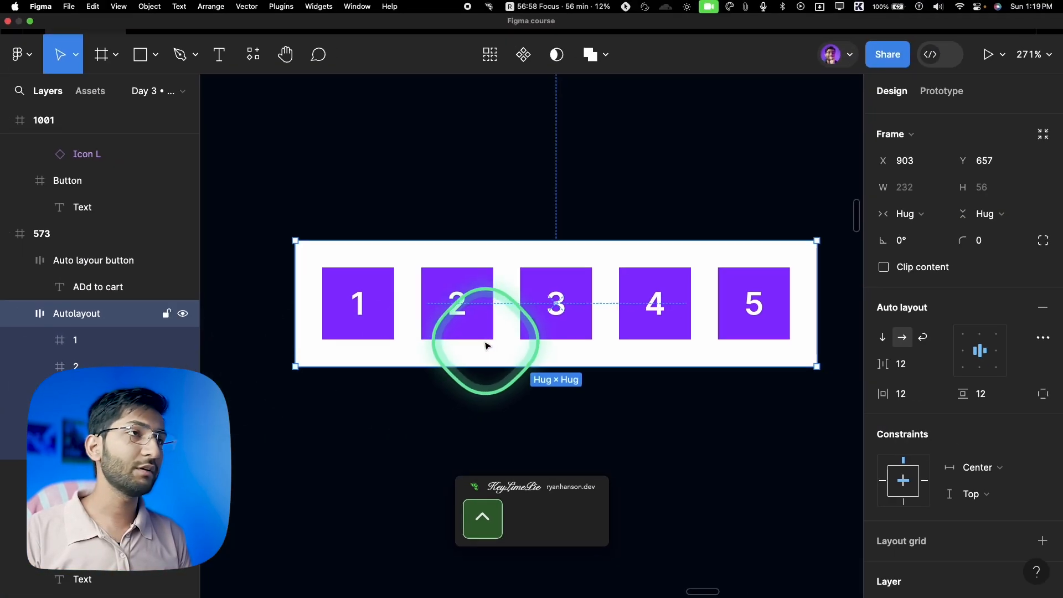
scroll(486, 342, down, 2)
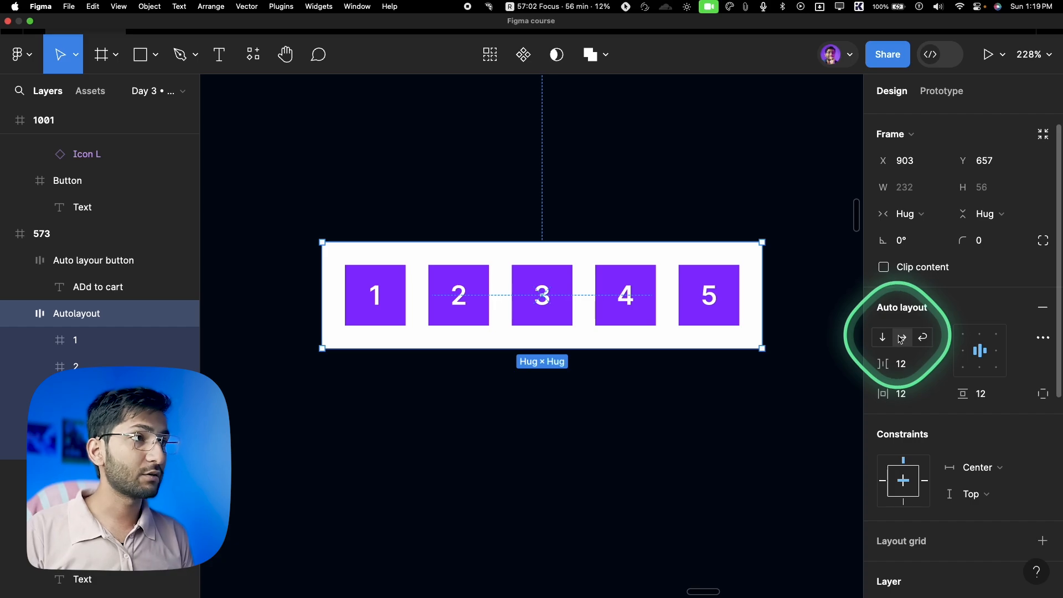
click(884, 337)
Duplicate the square 5 twice in the Autolayout frame and relabel the copies 6 and 7
scroll(595, 377, down, 3)
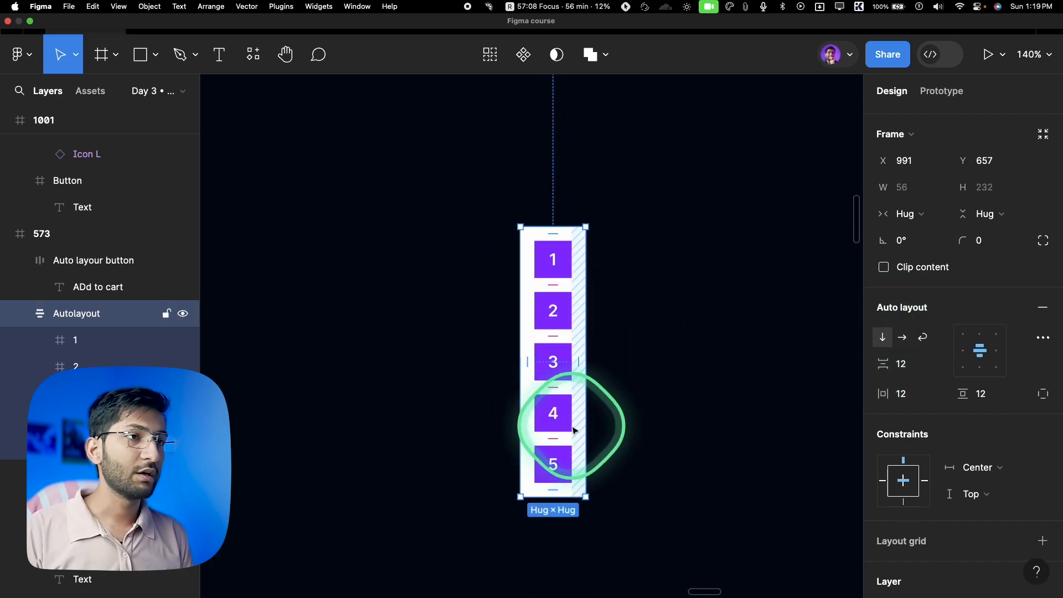
super+click(570, 457)
key(super+d)
scroll(614, 387, down, 2)
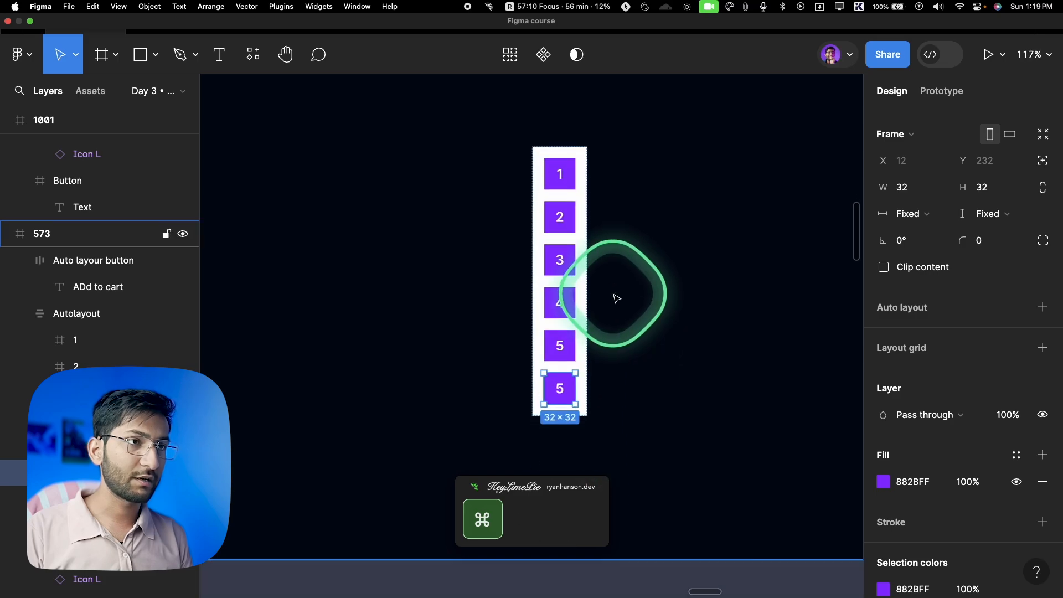
scroll(598, 354, up, 1)
key(super+d)
double_click(556, 391)
text(6)
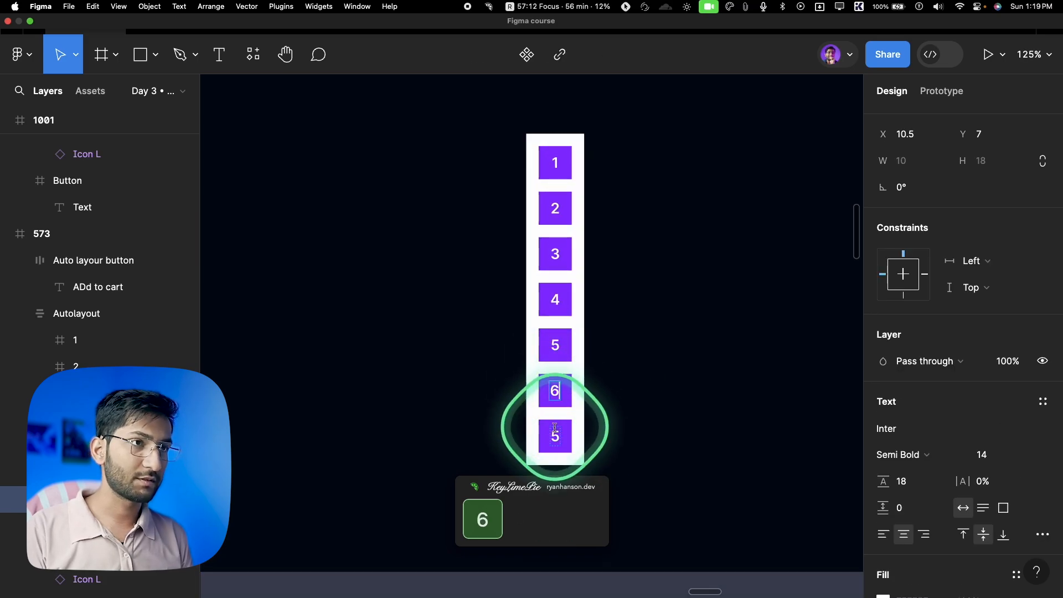
double_click(555, 435)
text(7)
Switch the Autolayout frame with the seven numbered squares to horizontal layout
click(579, 208)
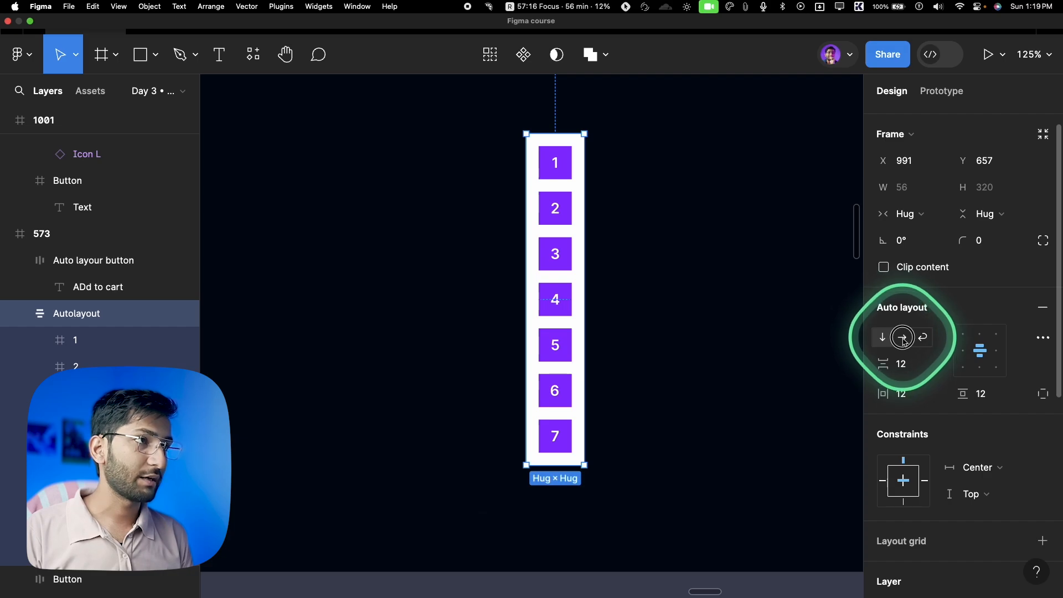
click(902, 337)
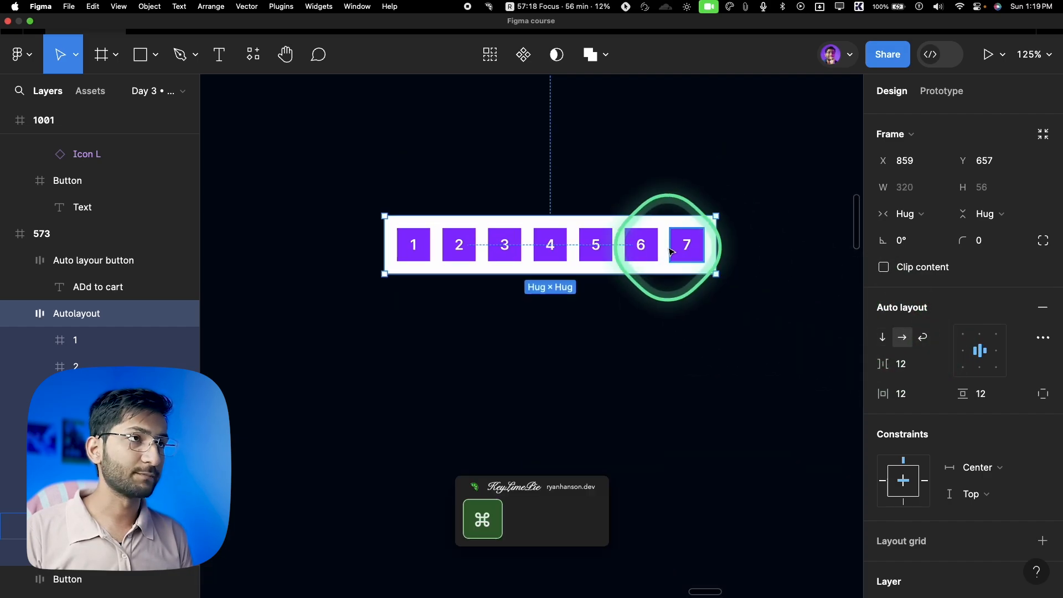
Check the Search suggestions layout in the Search - AutoLayout frame, and widen that screen to about 425 so its chips reflow
scroll(669, 249, up, 2)
scroll(659, 246, down, 10)
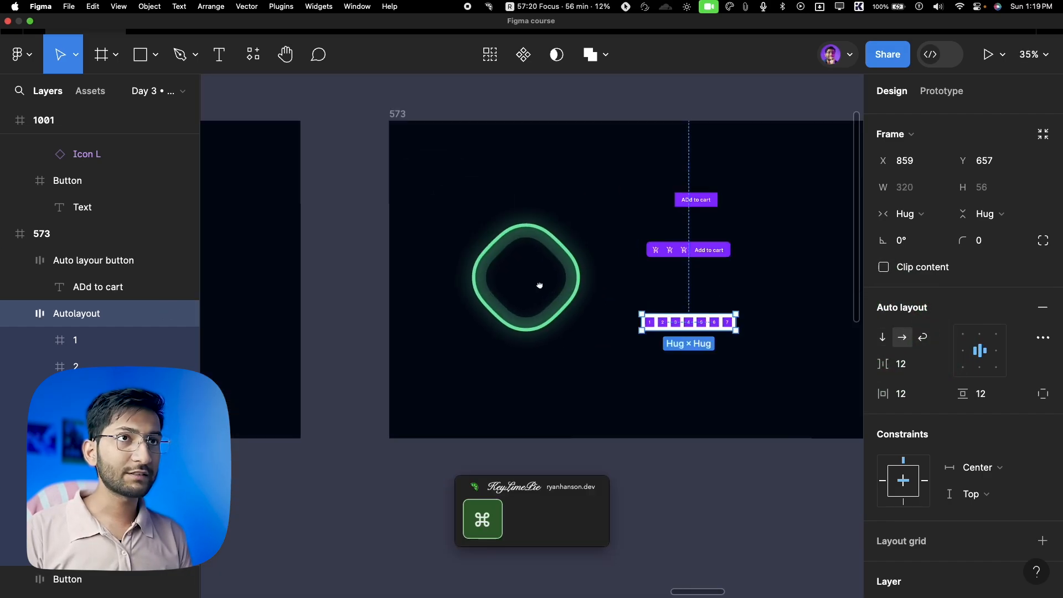
scroll(550, 266, down, 4)
scroll(532, 297, up, 12)
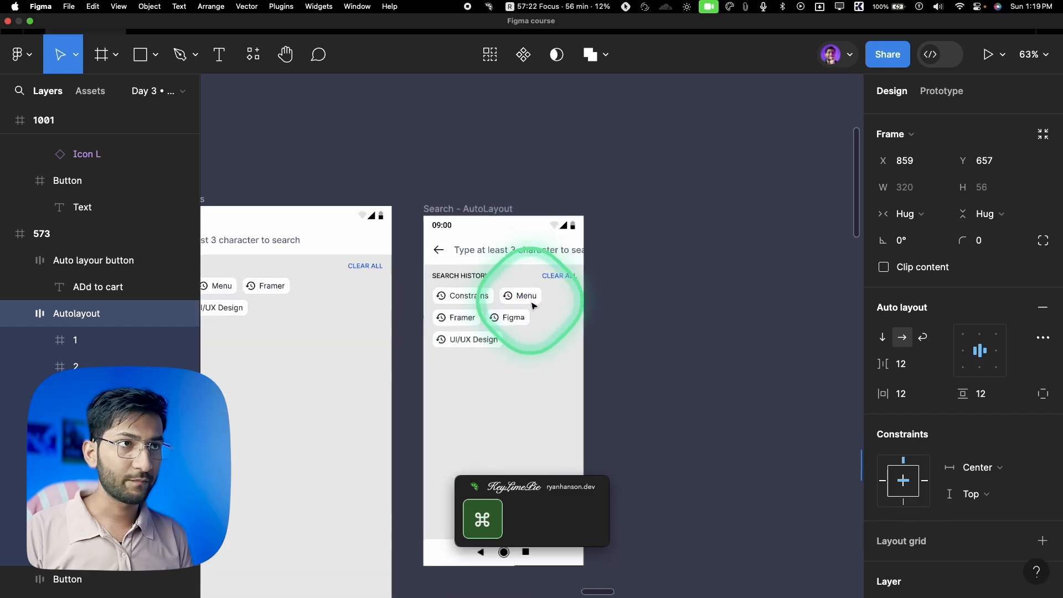
click(530, 306)
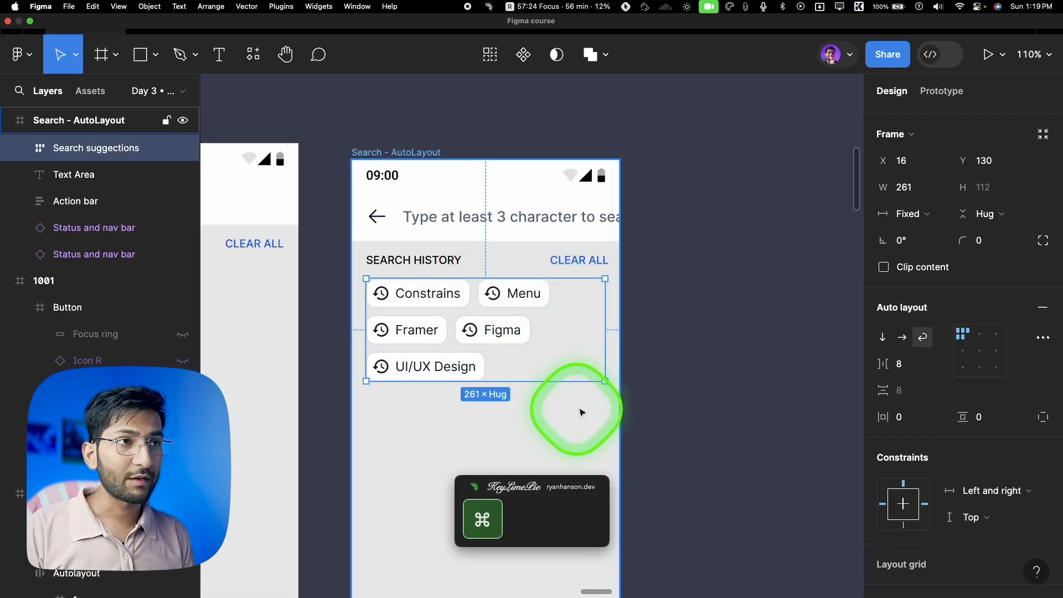
super+click(579, 413)
scroll(599, 406, down, 3)
drag(617, 392, 702, 389)
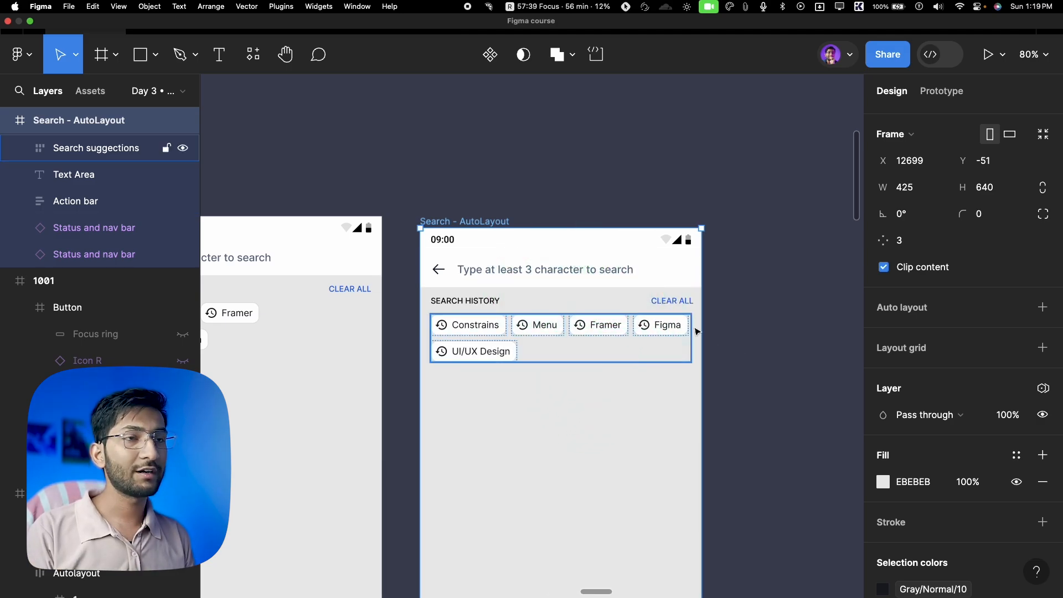
Narrow the horizontal Autolayout frame with the seven numbered squares to a fixed width of about 188
scroll(693, 403, down, 10)
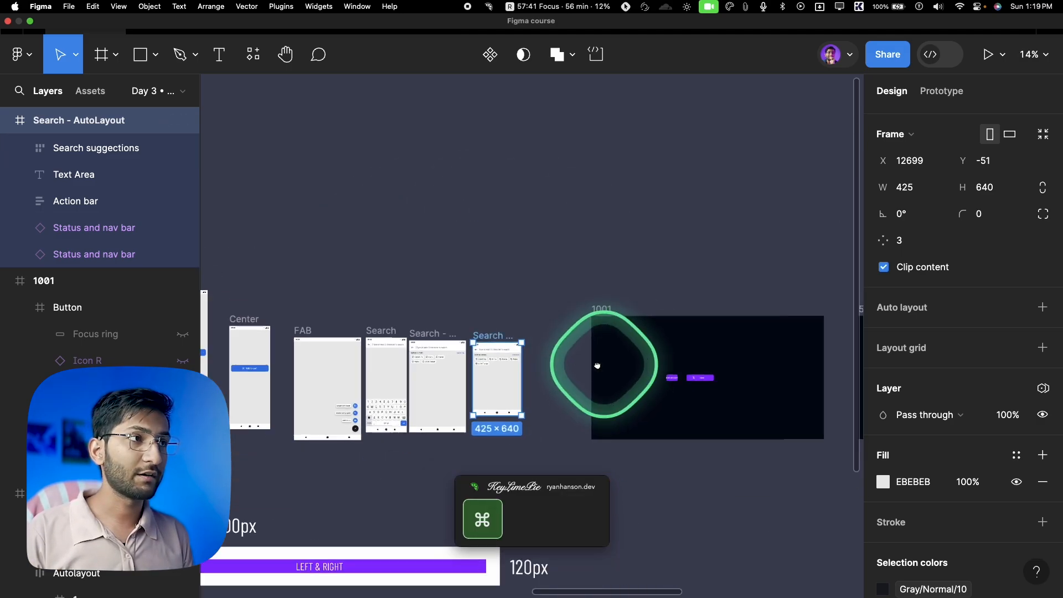
scroll(562, 344, up, 10)
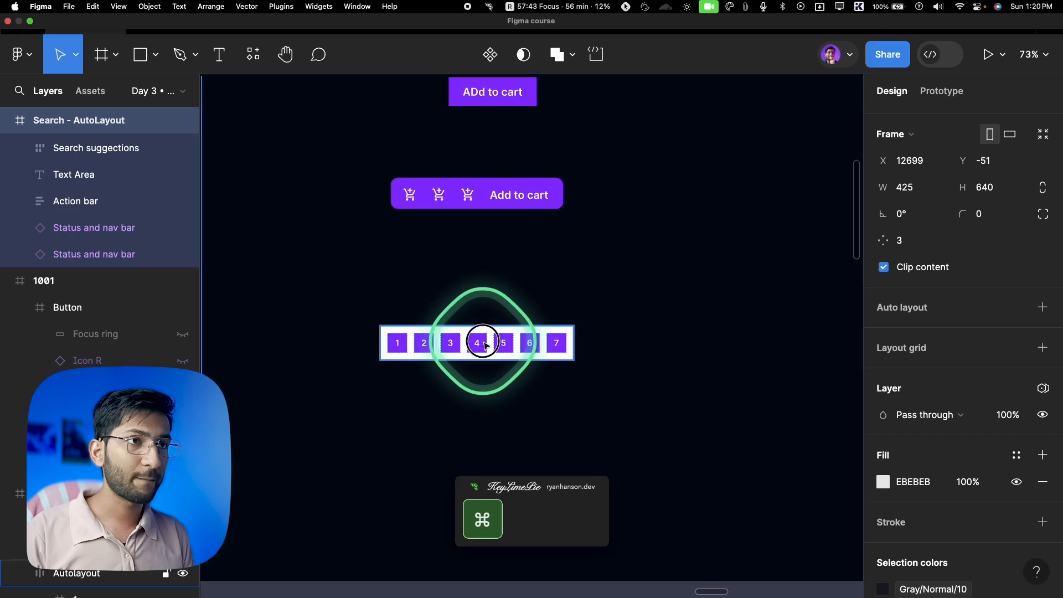
click(557, 342)
scroll(653, 351, up, 5)
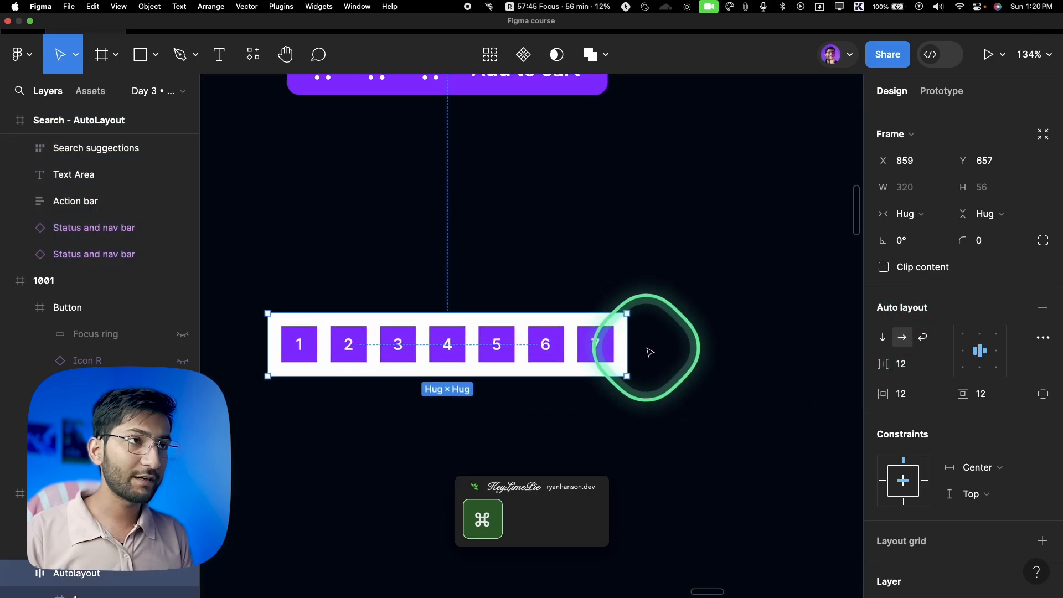
drag(698, 358, 326, 338)
click(266, 363)
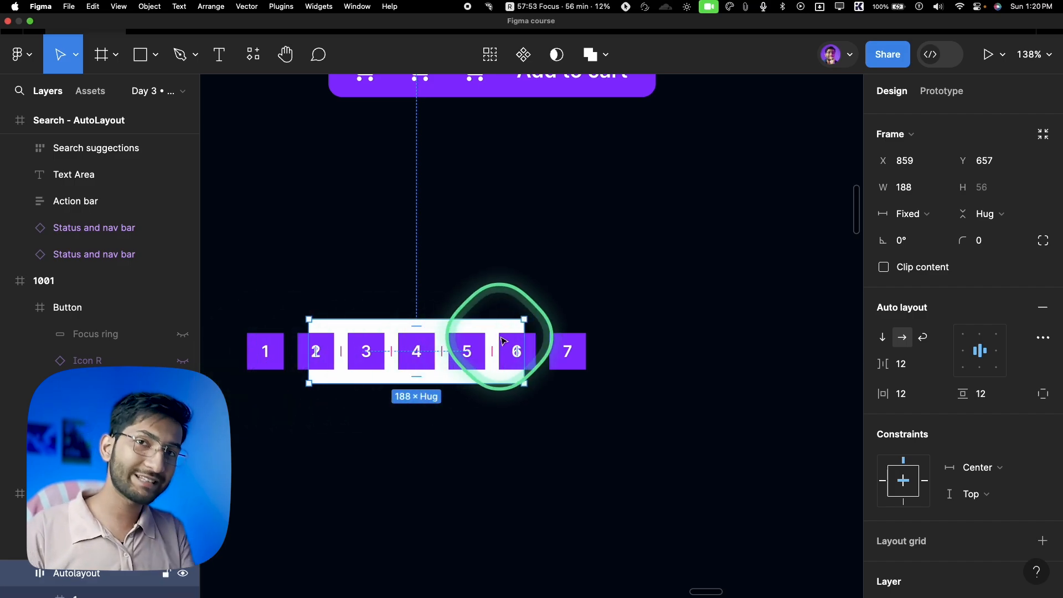
Widen the numbered Autolayout frame to about 336 and set its layout to Wrap
drag(529, 354, 695, 353)
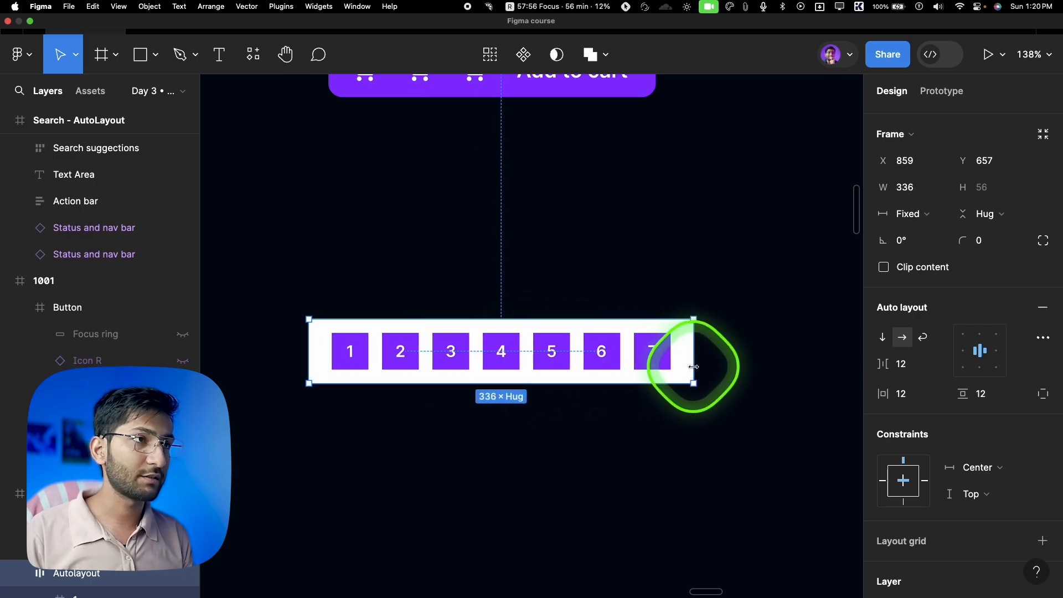
click(924, 339)
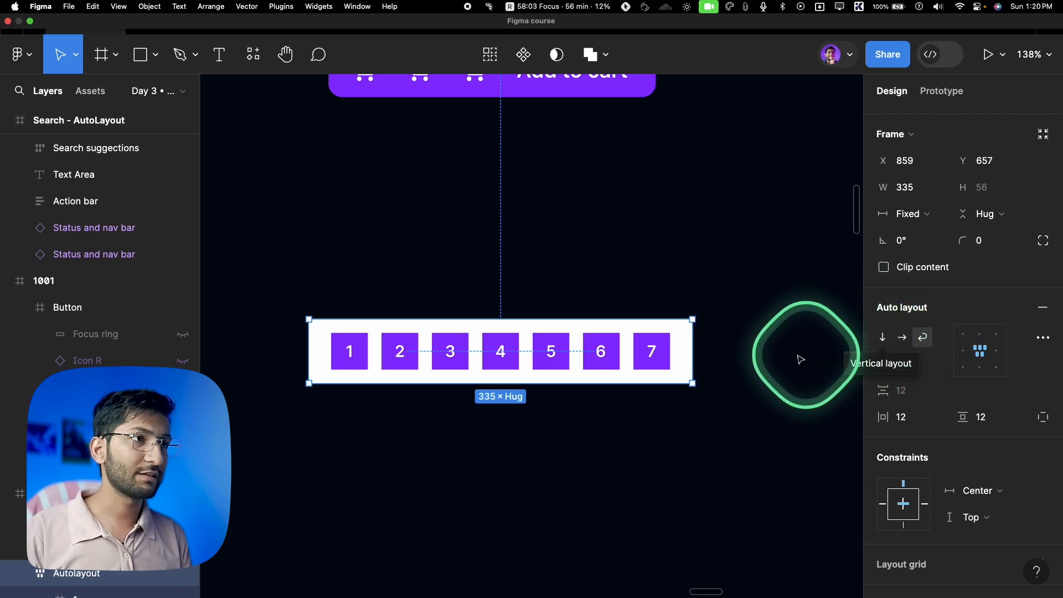
Narrow the wrapped Autolayout frame to about 181 wide and align its numbered squares to the middle left
drag(698, 345, 559, 344)
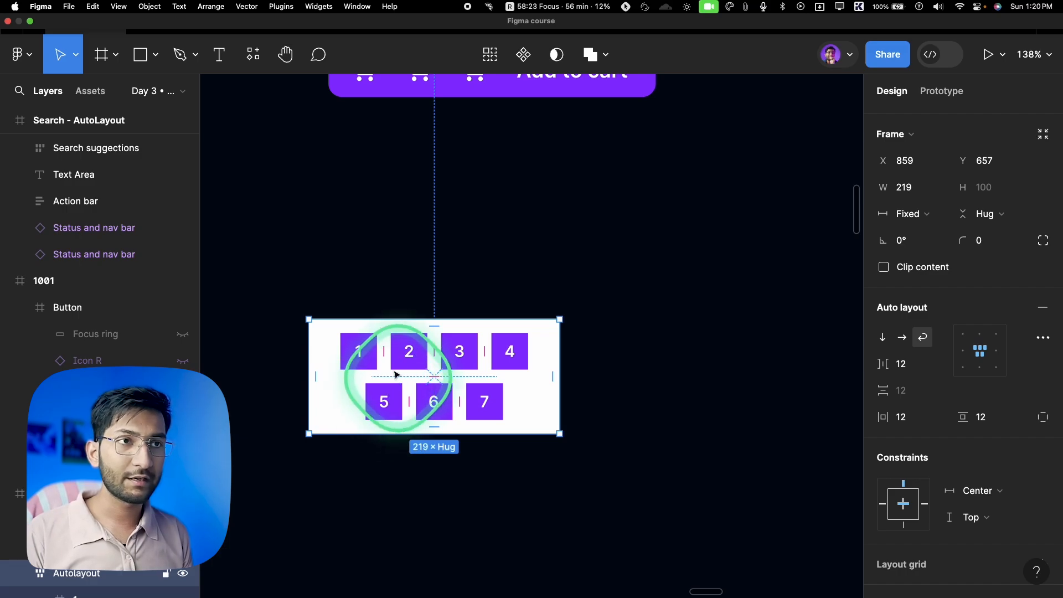
key(super)
drag(533, 366, 516, 366)
drag(391, 400, 430, 375)
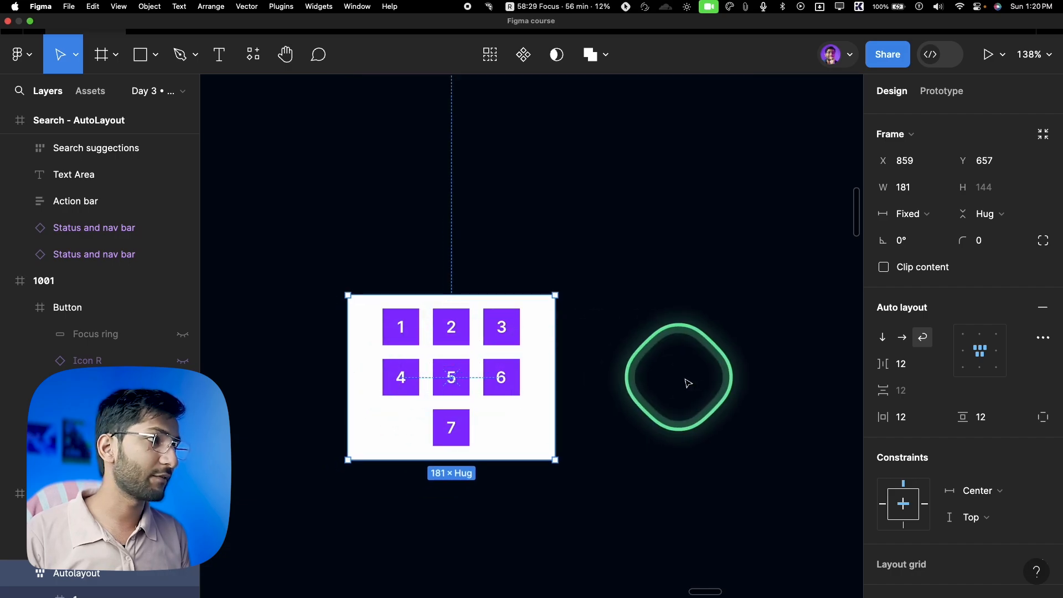
click(962, 350)
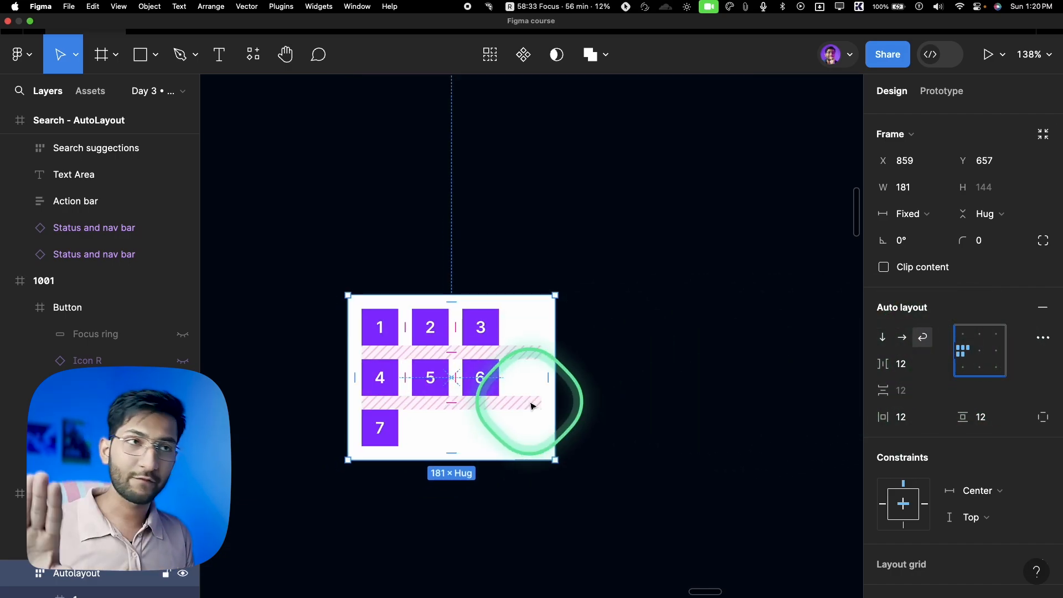
Heighten the wrapped Autolayout frame to about 215 and try different alignments for its numbered squares, ending with them centred both ways
click(1000, 354)
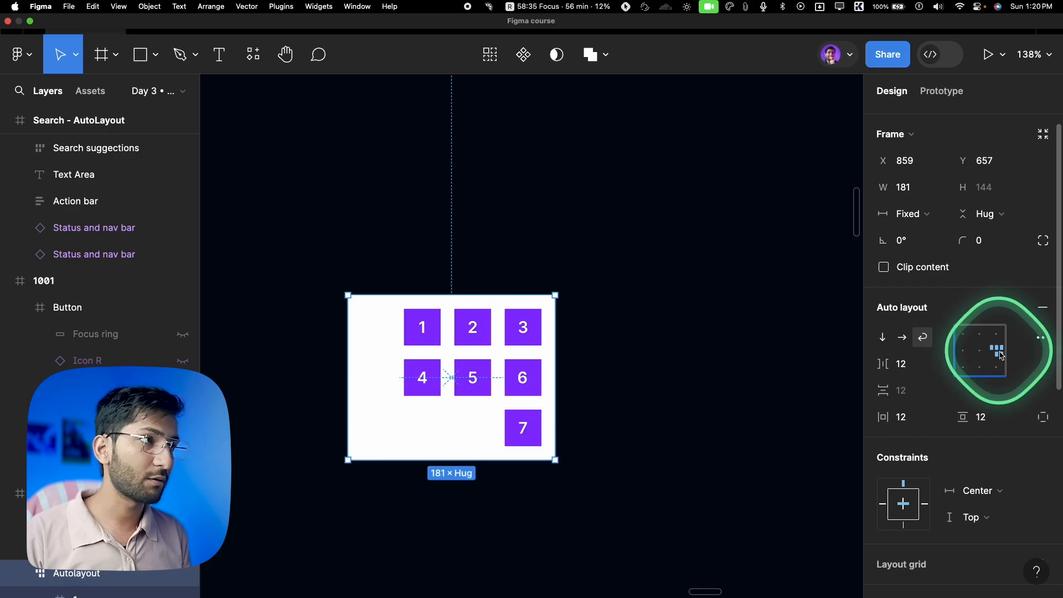
click(980, 374)
drag(523, 473, 523, 555)
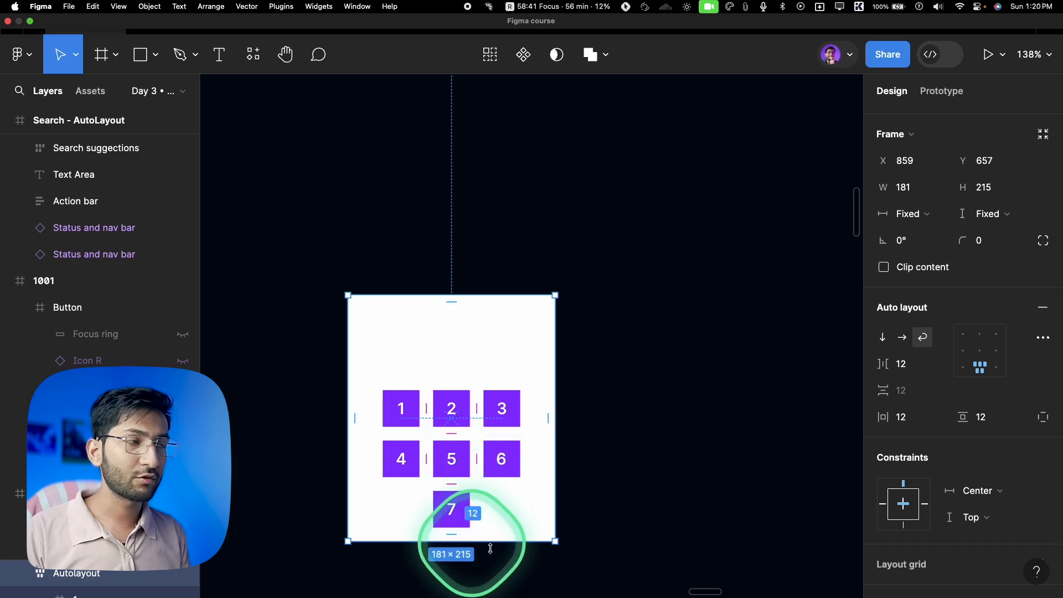
click(980, 333)
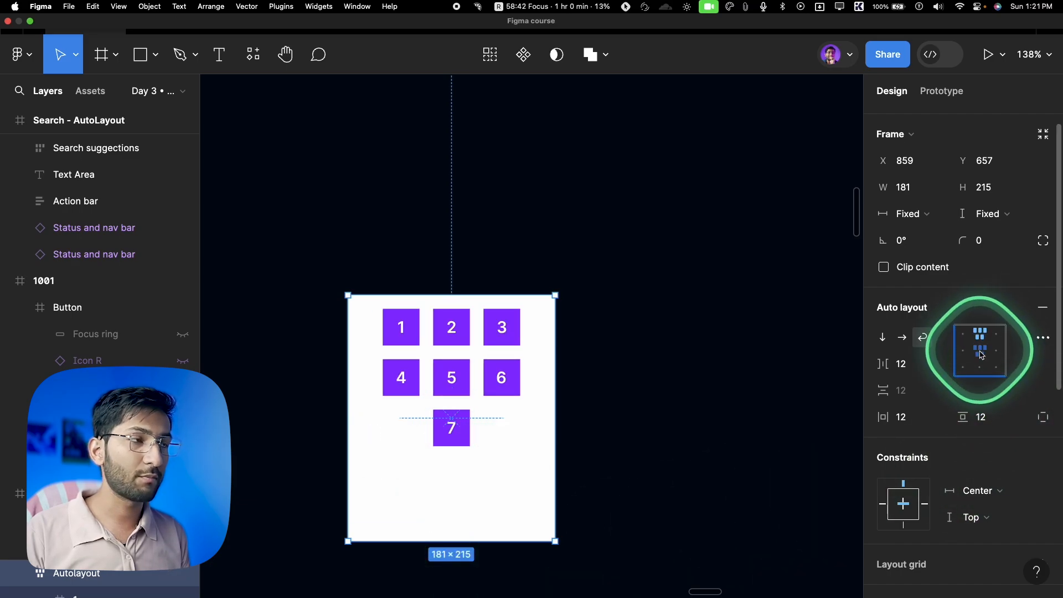
click(980, 351)
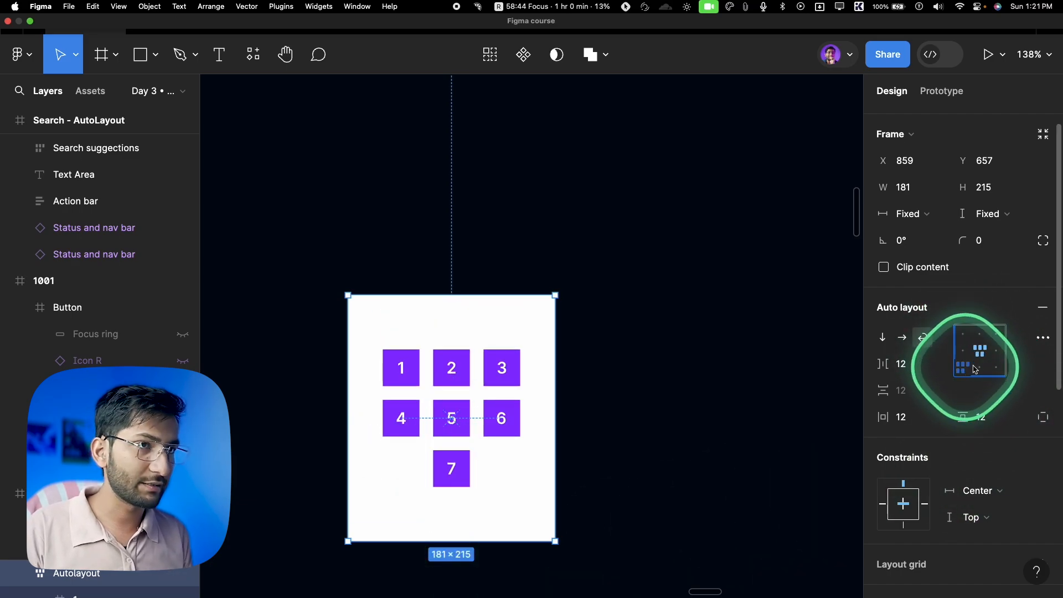
Set the vertical gap between the rows of the wrapped Autolayout frame to 32
scroll(681, 353, down, 5)
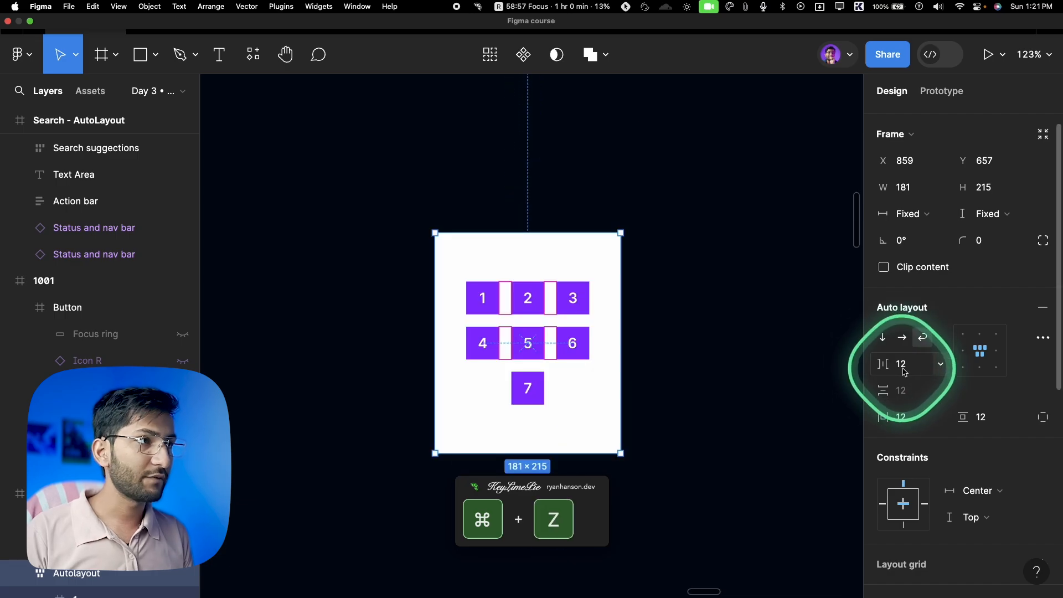
scroll(823, 366, down, 3)
scroll(924, 394, up, 1)
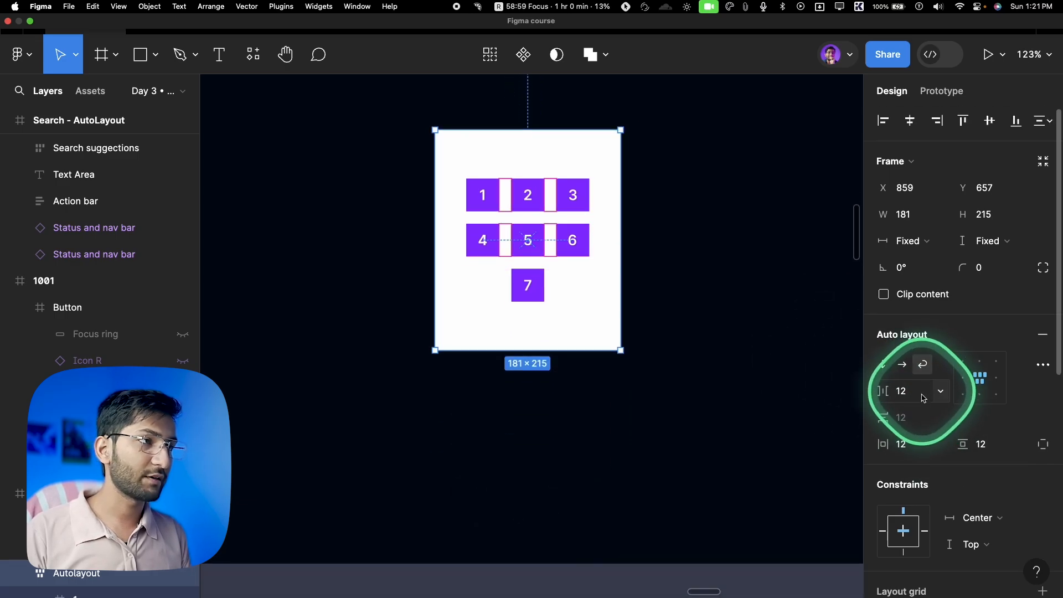
click(921, 418)
text(32)
key(Return)
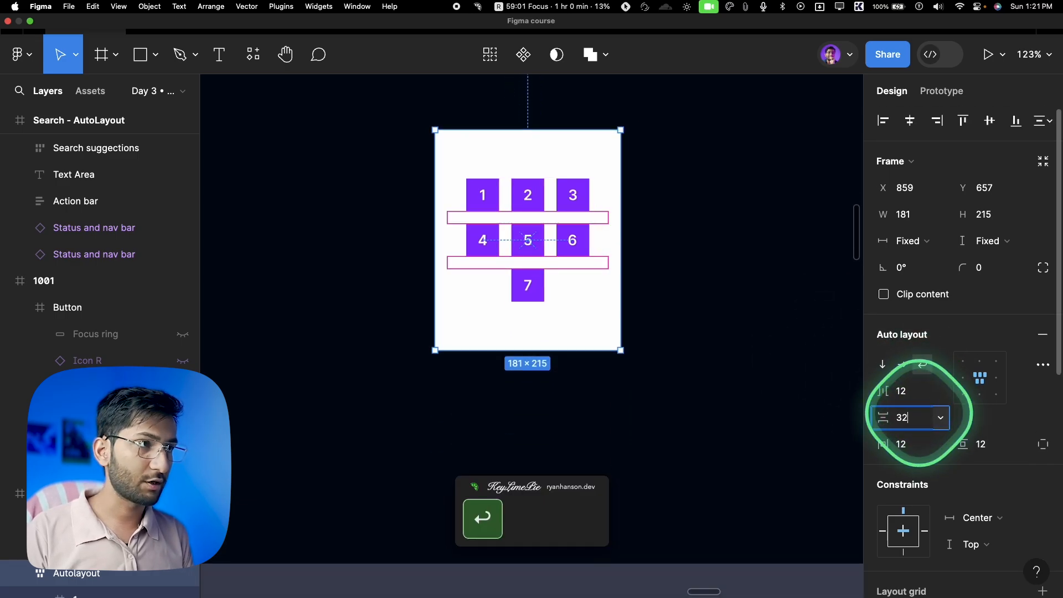
Select square 2 inside the wrapped frame and measure its spacing to the neighbouring squares
scroll(554, 165, up, 3)
super+click(518, 178)
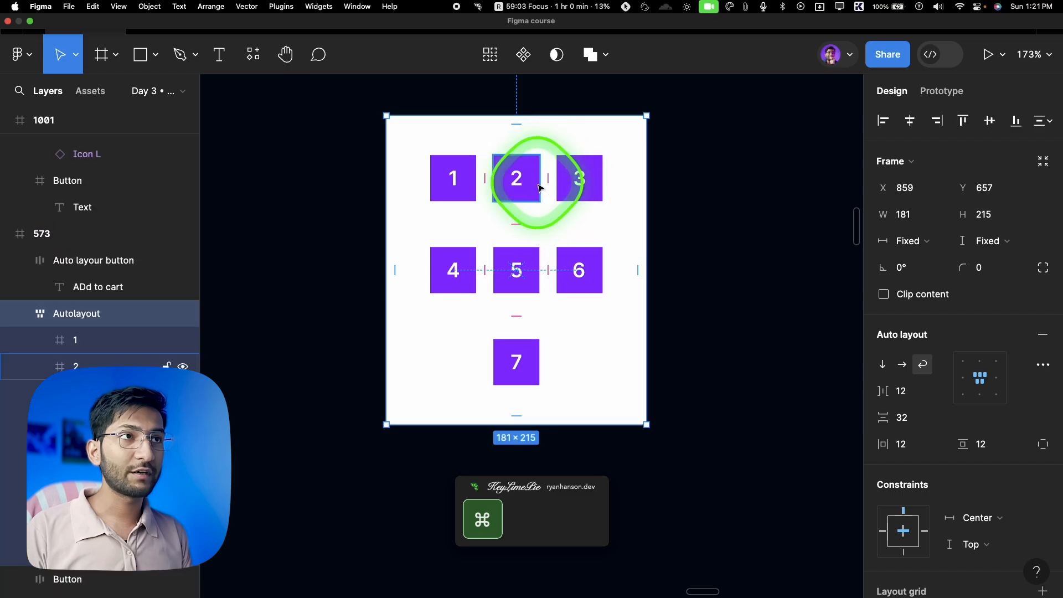
key(alt)
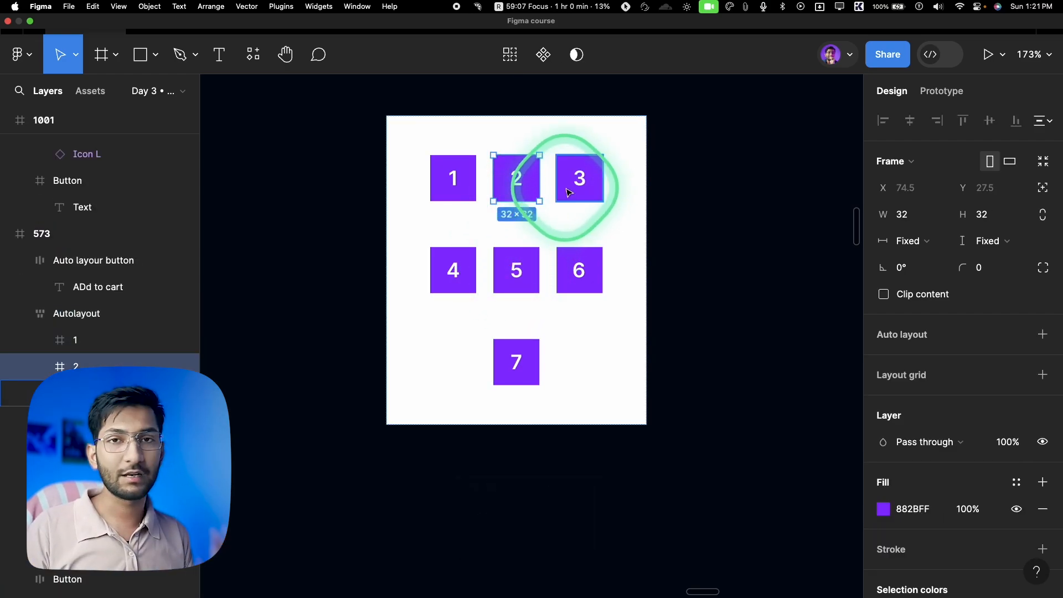
key(alt)
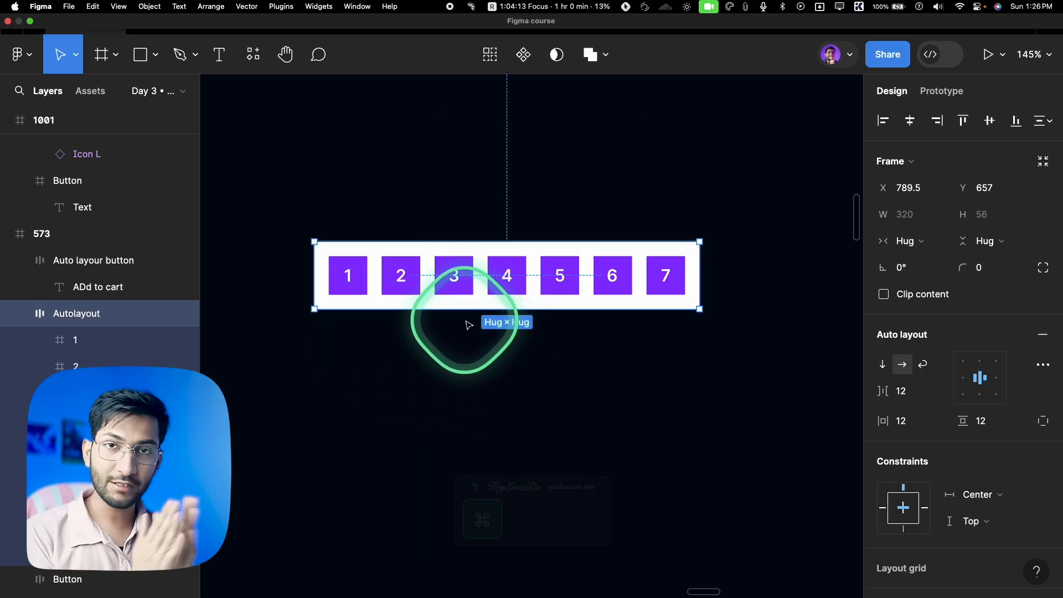
Widen the horizontal Autolayout frame to about 394 and set the gap between its numbered squares to Auto
drag(699, 275, 790, 266)
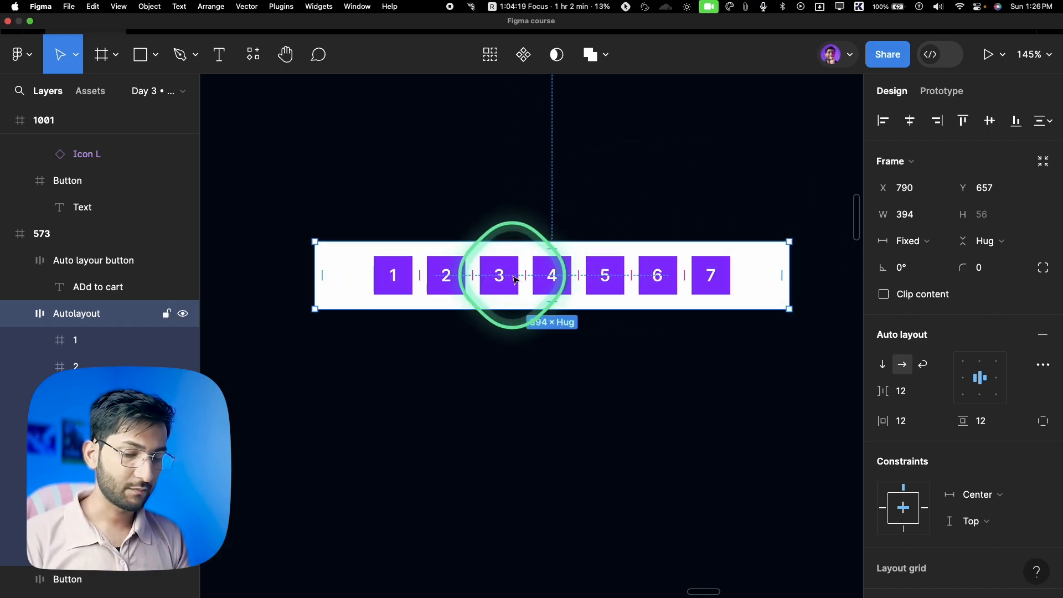
key(super)
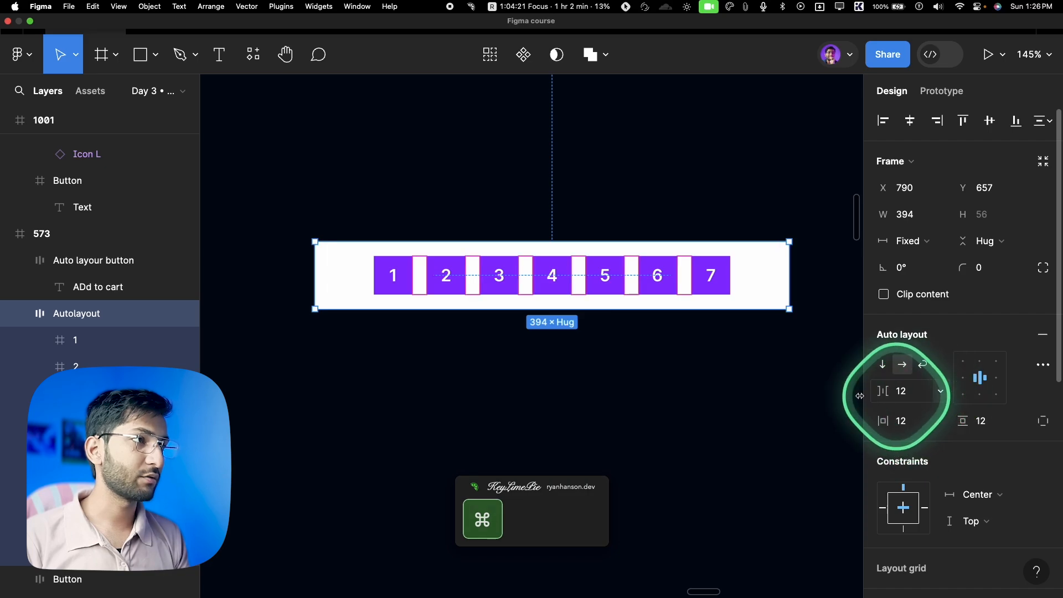
scroll(896, 369, down, 1)
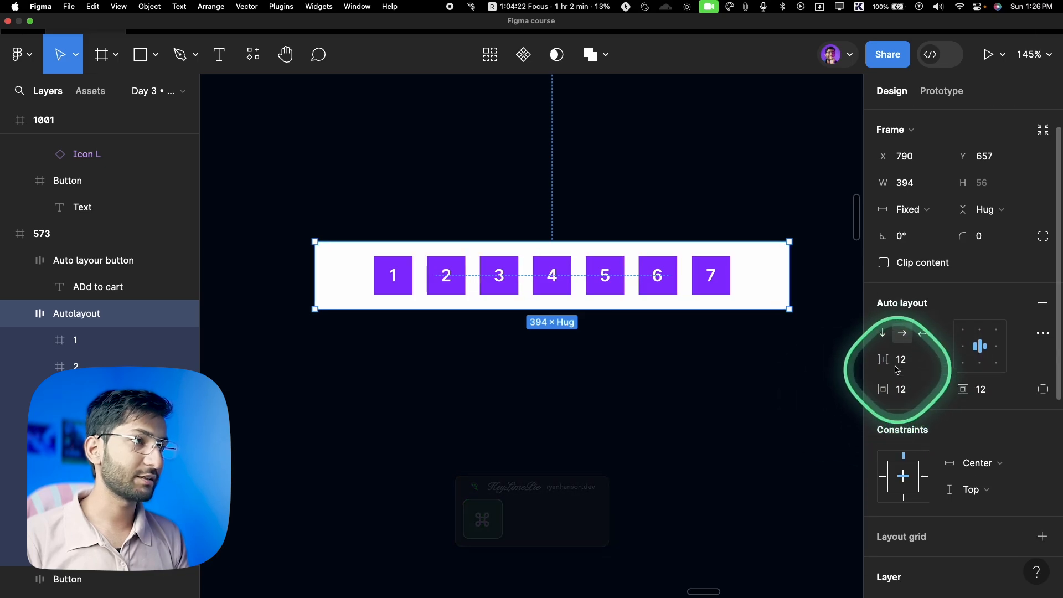
click(882, 334)
click(897, 334)
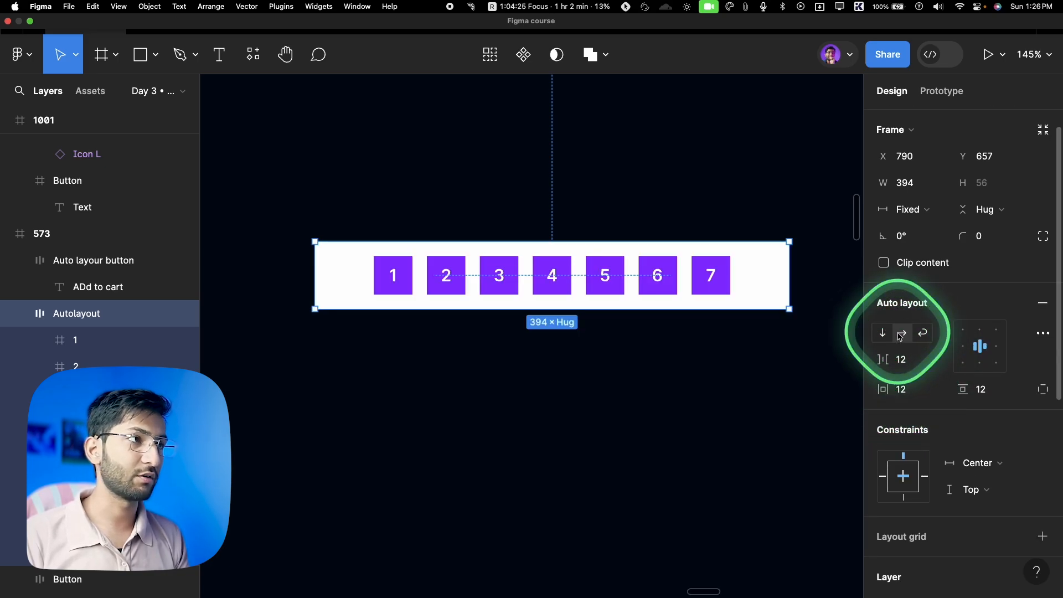
click(941, 362)
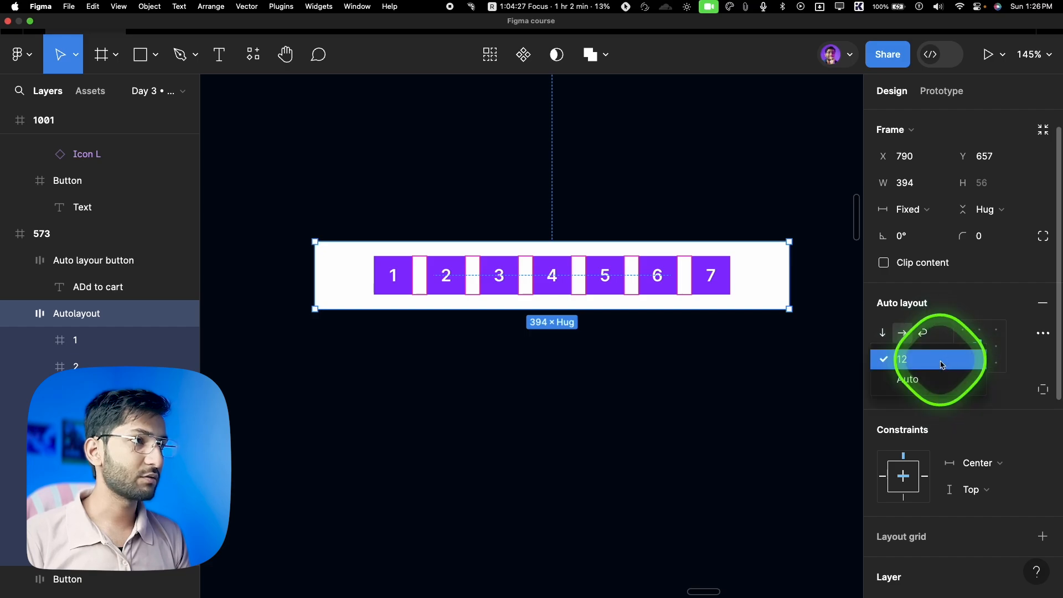
click(915, 375)
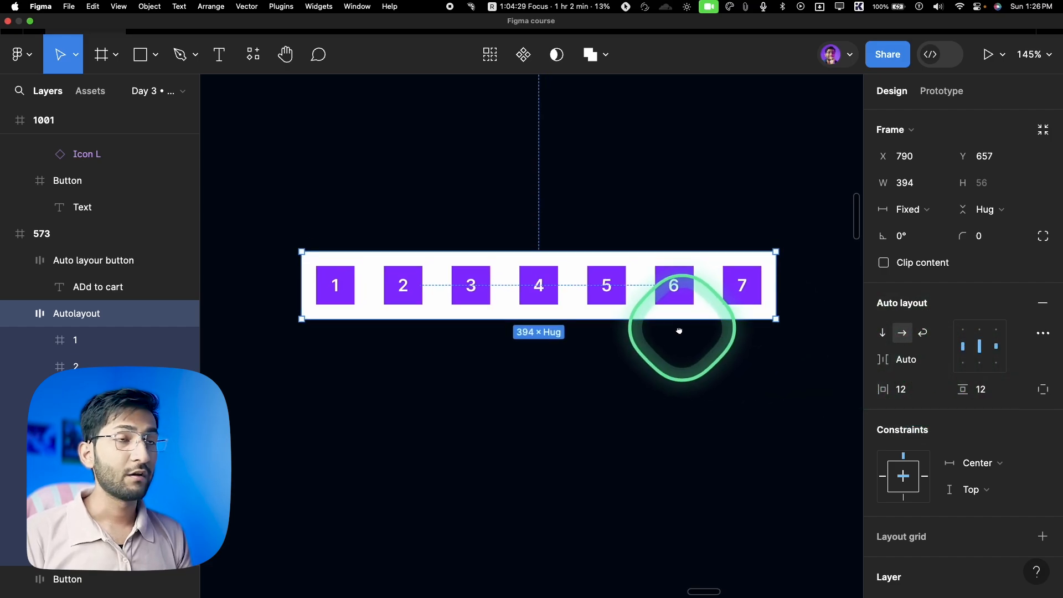
Widen the Autolayout frame to about 508 and on to about 707, and view its item gap options
scroll(653, 309, down, 3)
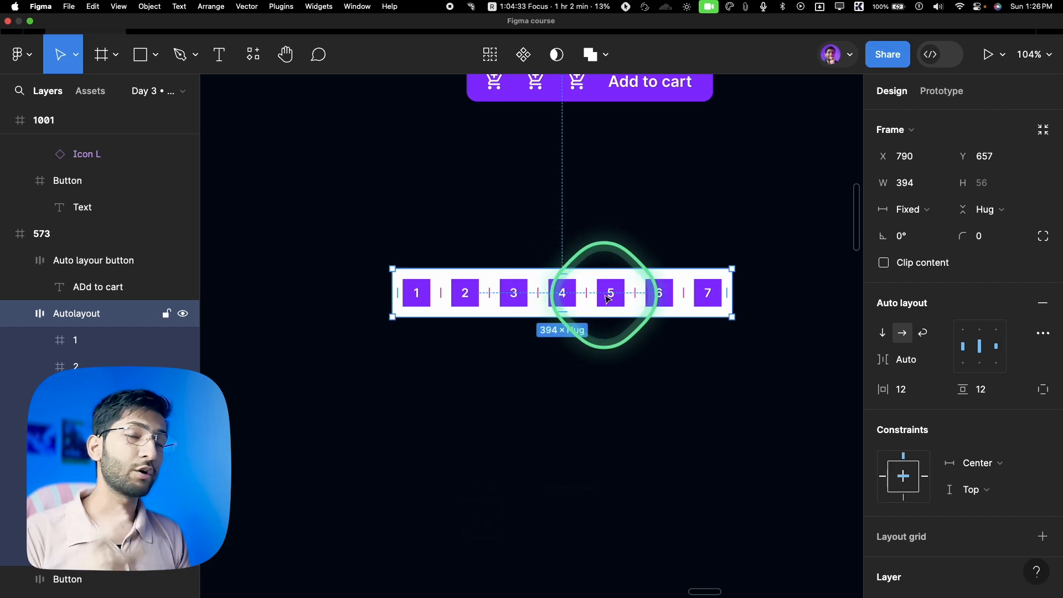
drag(732, 292, 818, 297)
scroll(755, 263, down, 3)
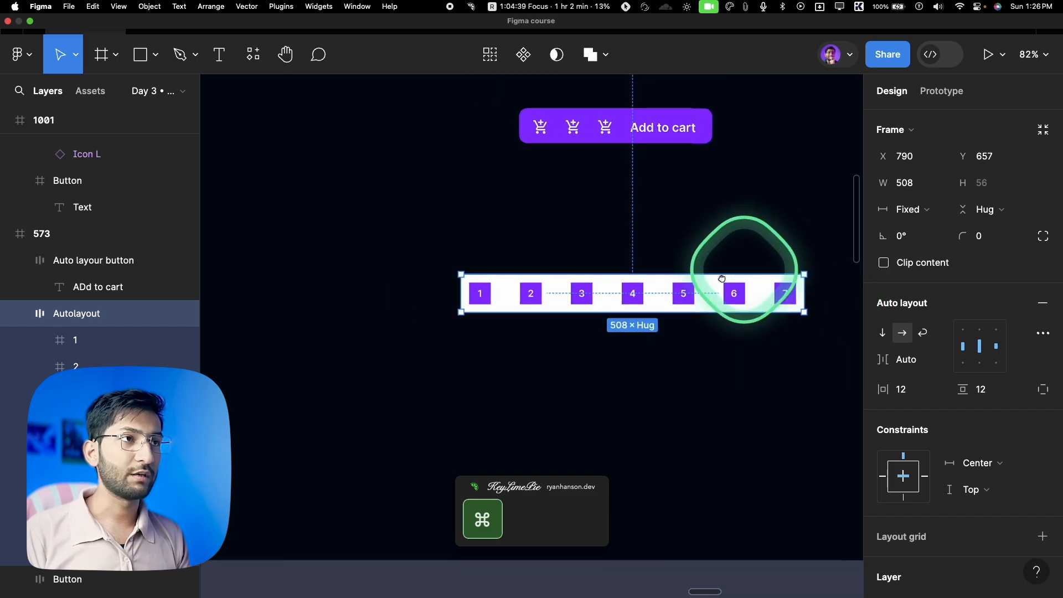
drag(591, 350, 735, 349)
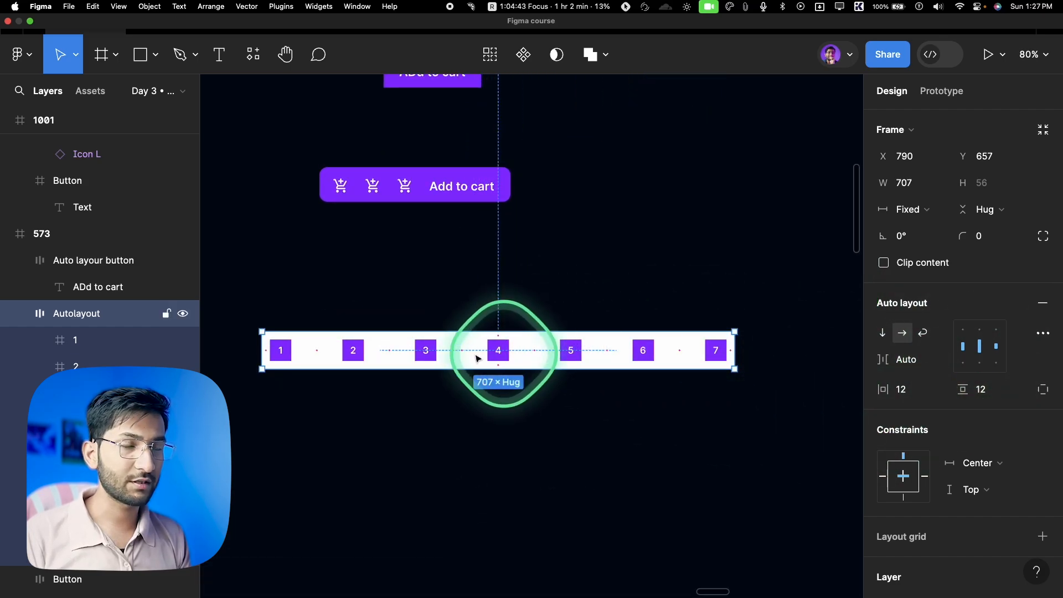
click(941, 363)
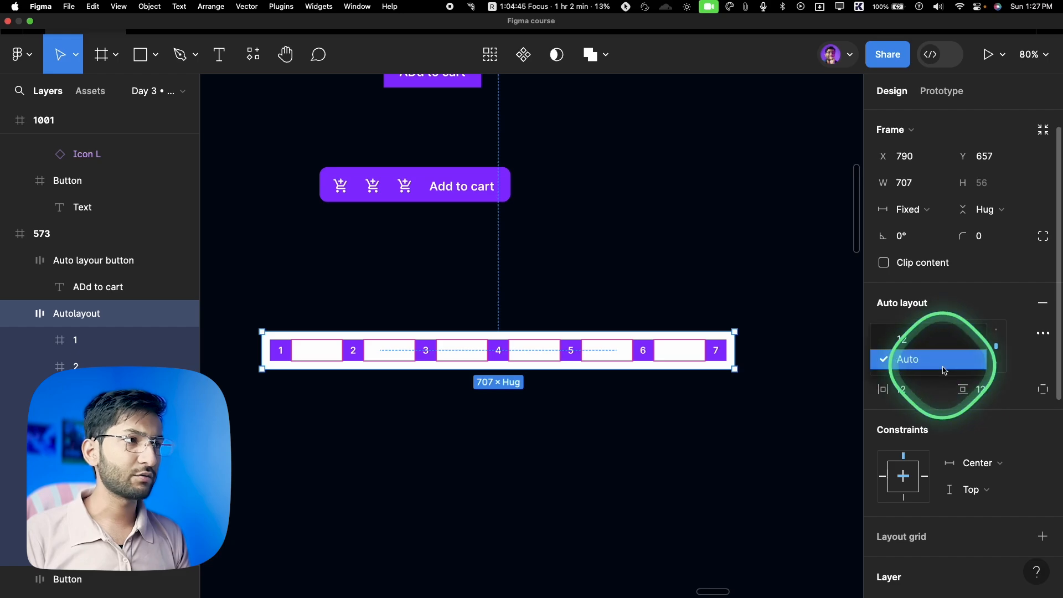
click(700, 421)
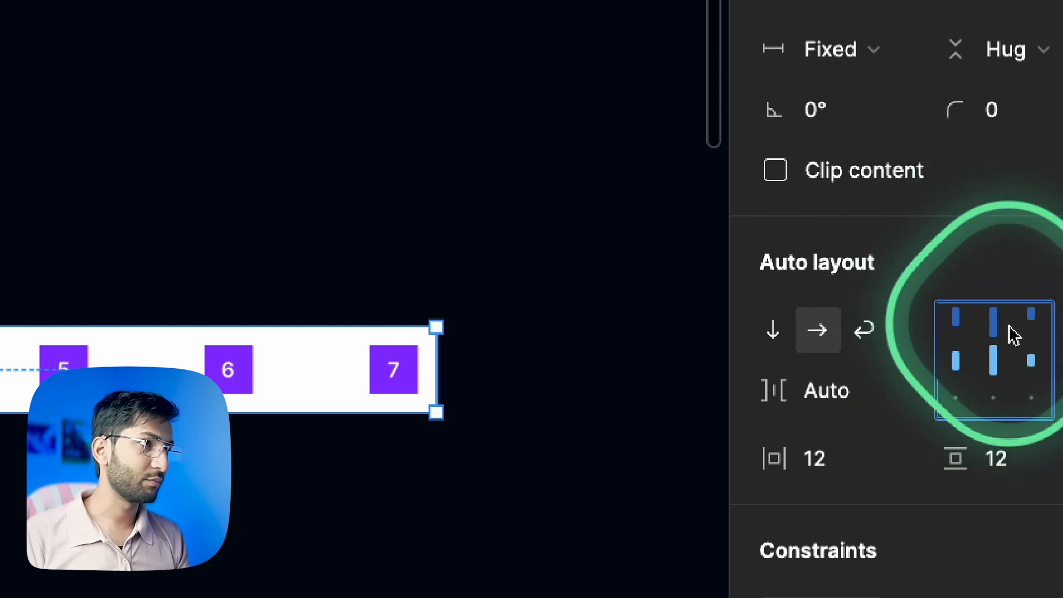
Toggle the spacing of the numbered squares between Auto and the fixed gap several times, ending on a gap of 12
click(979, 347)
key(x)
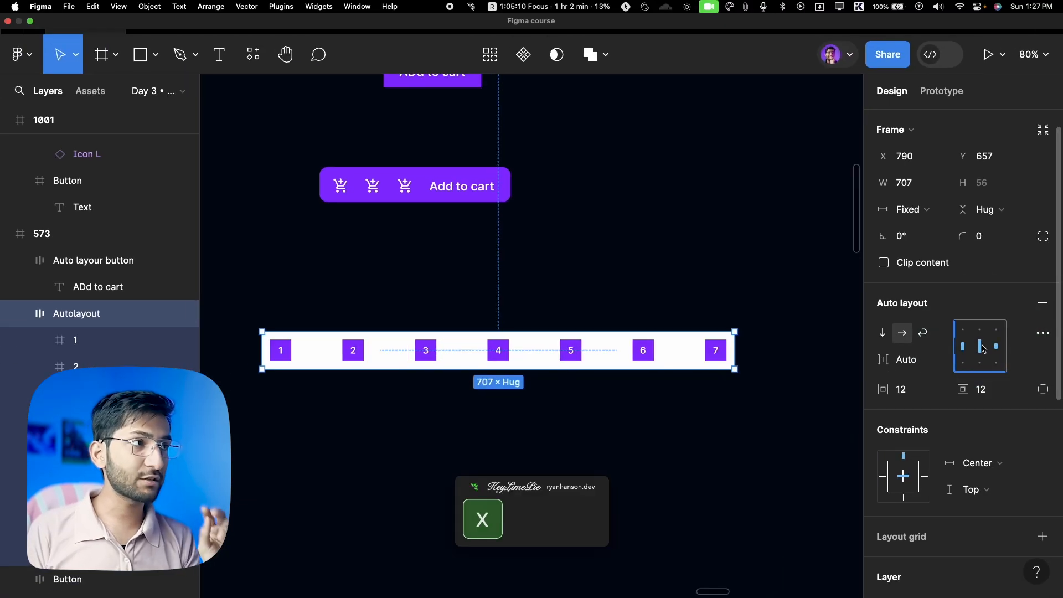
key(x)
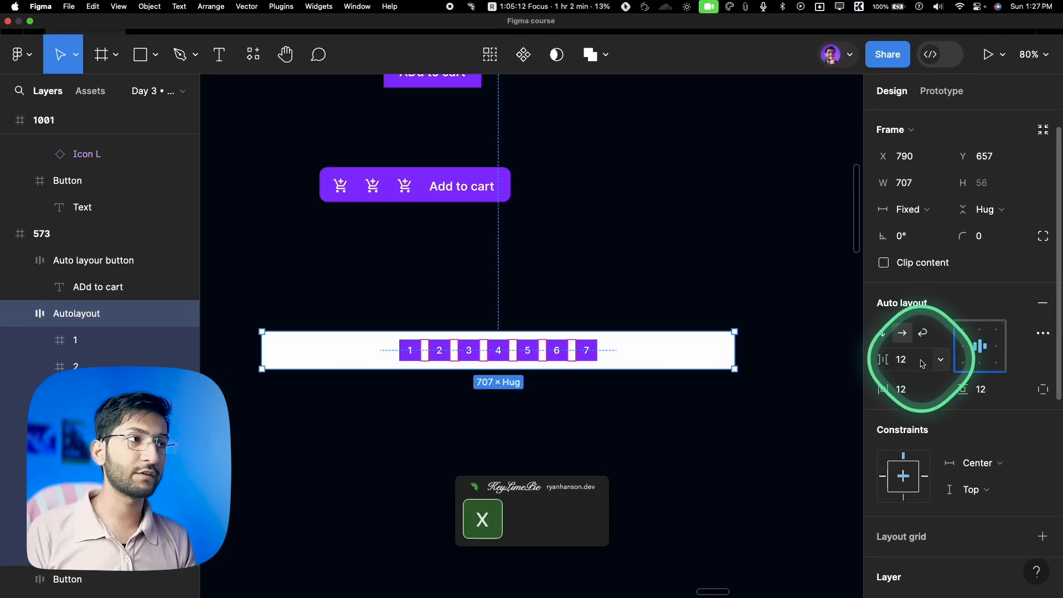
key(x)
click(983, 352)
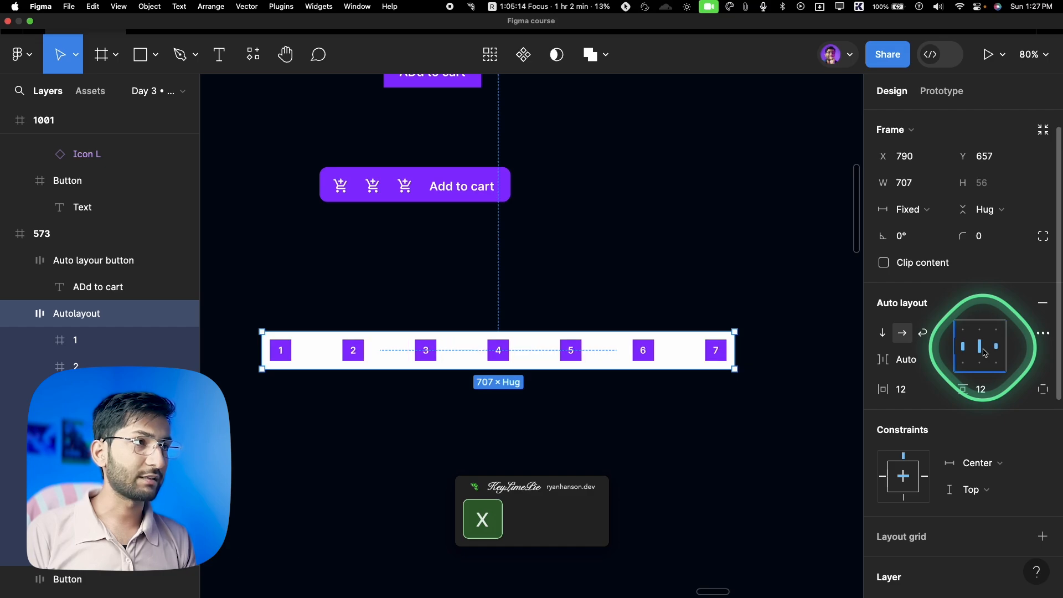
click(983, 352)
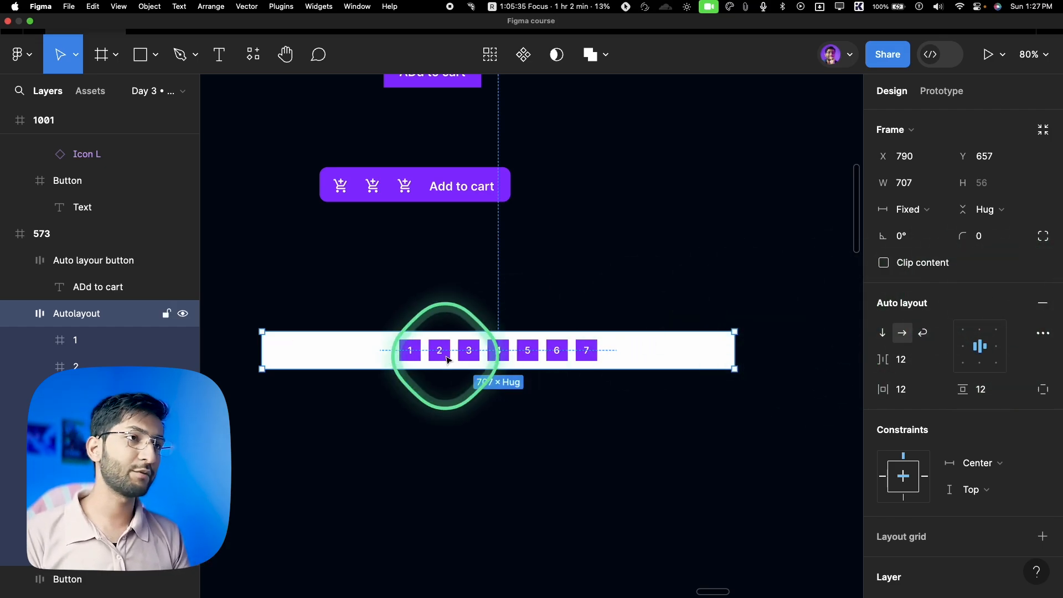
Shrink the Autolayout frame's width to hug its contents and set the padding on all its sides to 0
double_click(735, 350)
scroll(499, 353, up, 5)
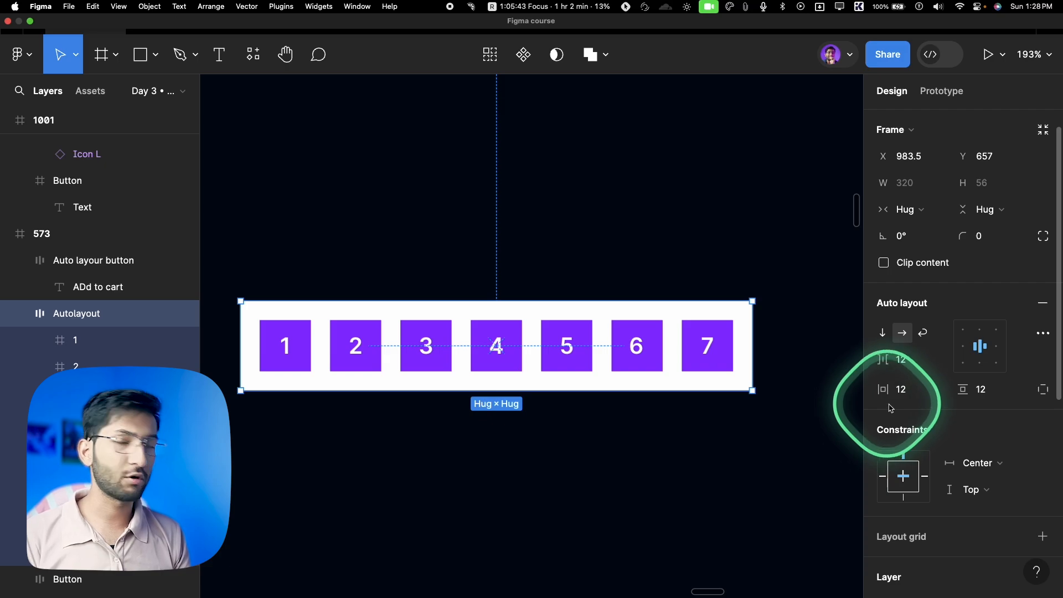
key(super)
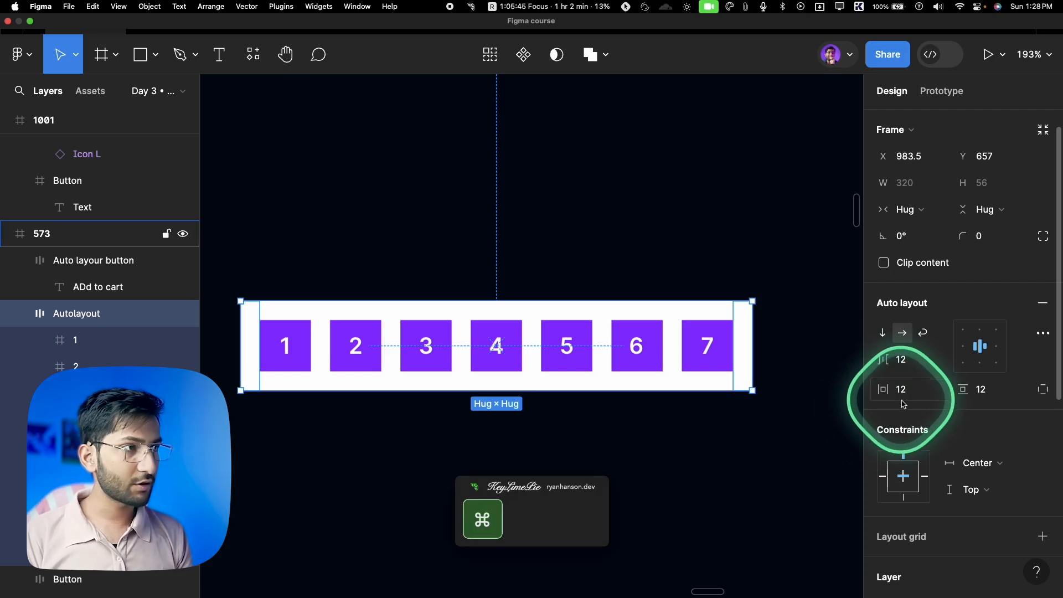
super+click(902, 389)
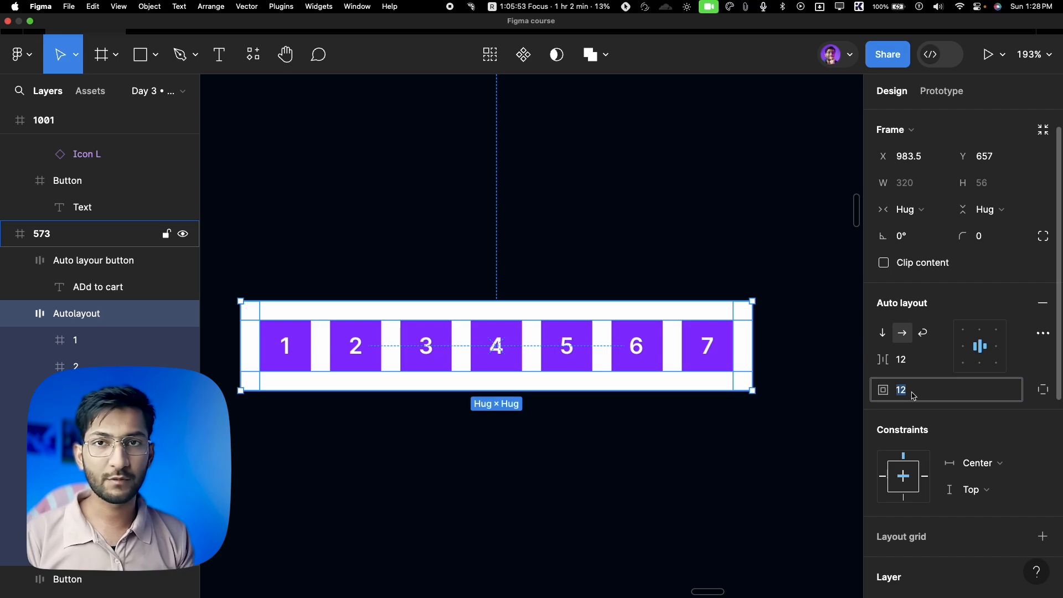
text(0)
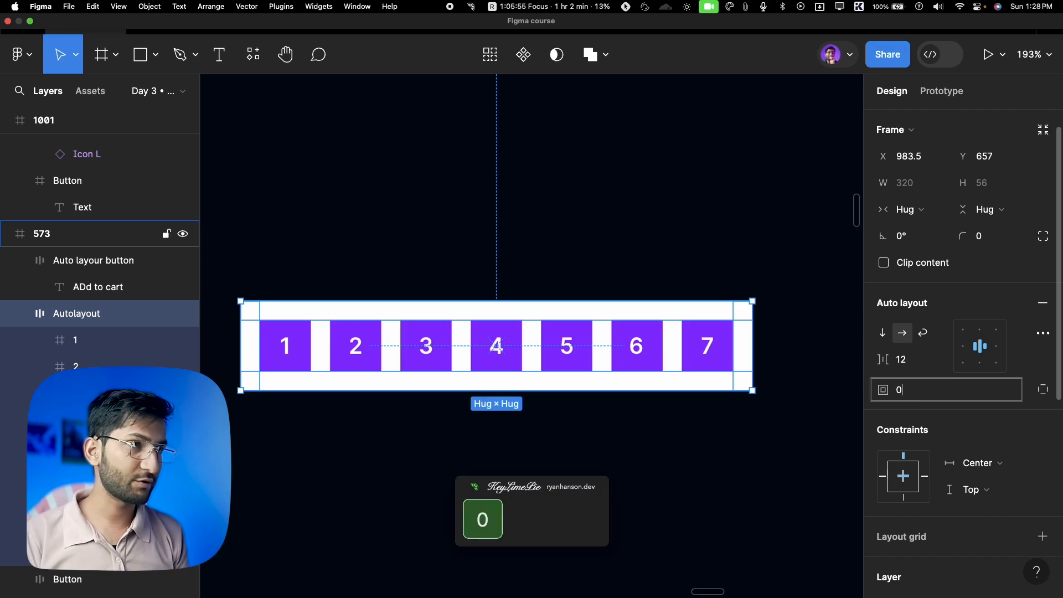
click(901, 389)
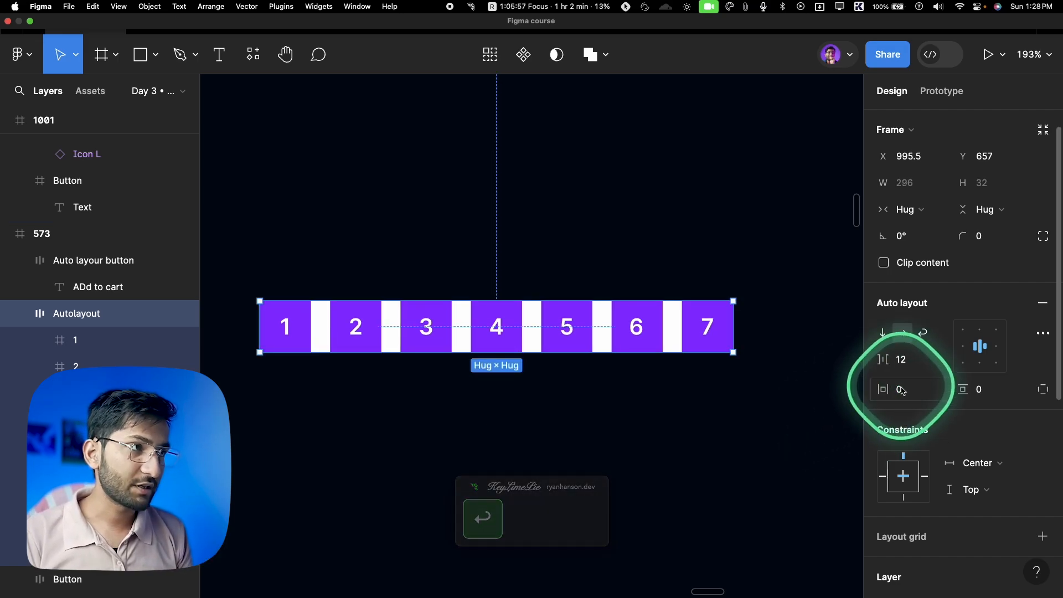
Set the Autolayout frame's padding on all four sides at once with the shorthand 12,24,36,0
key(super)
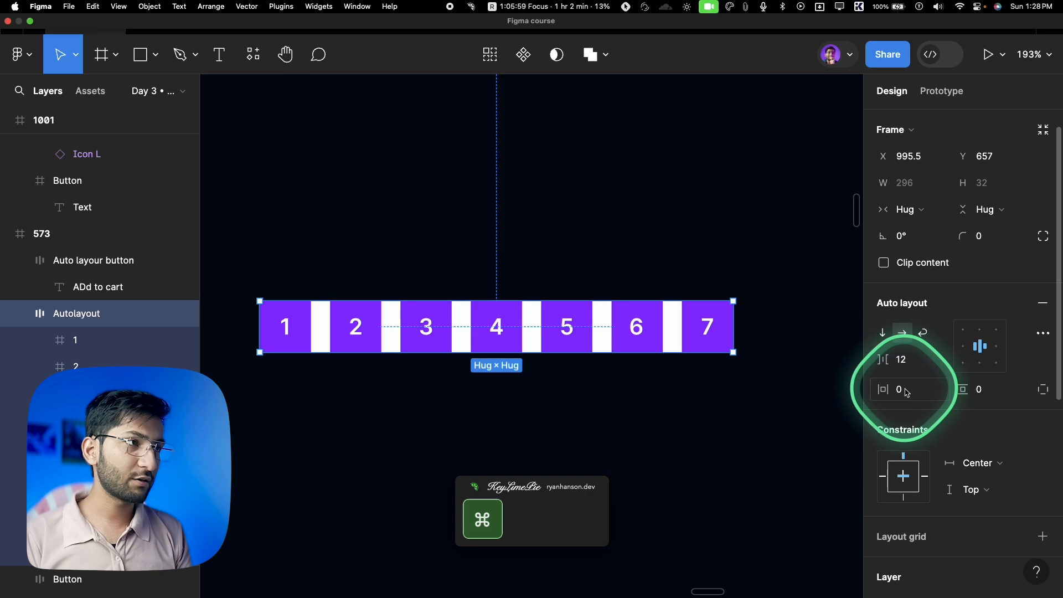
click(1043, 389)
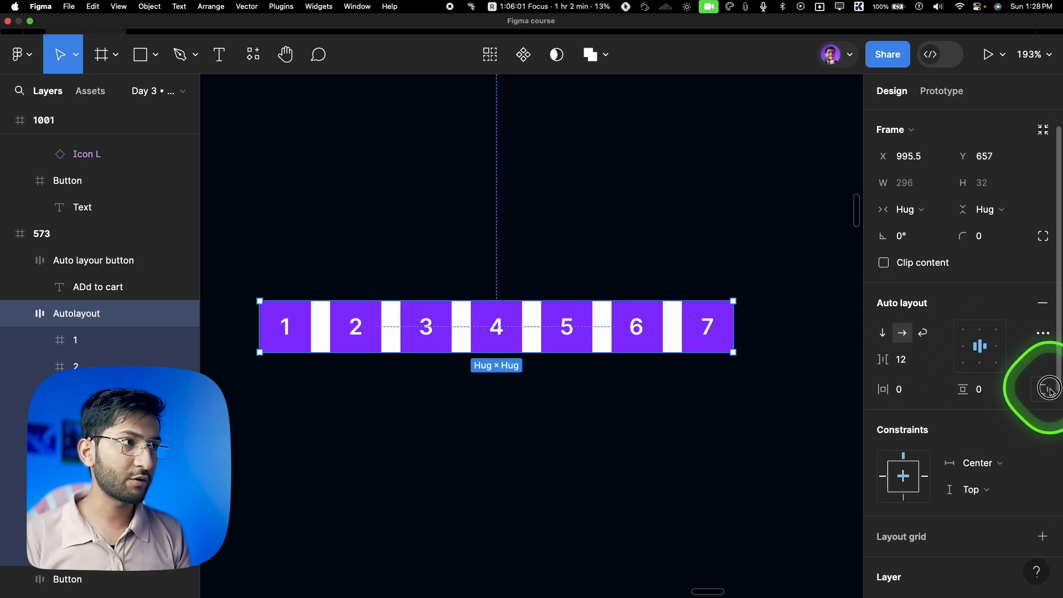
key(super)
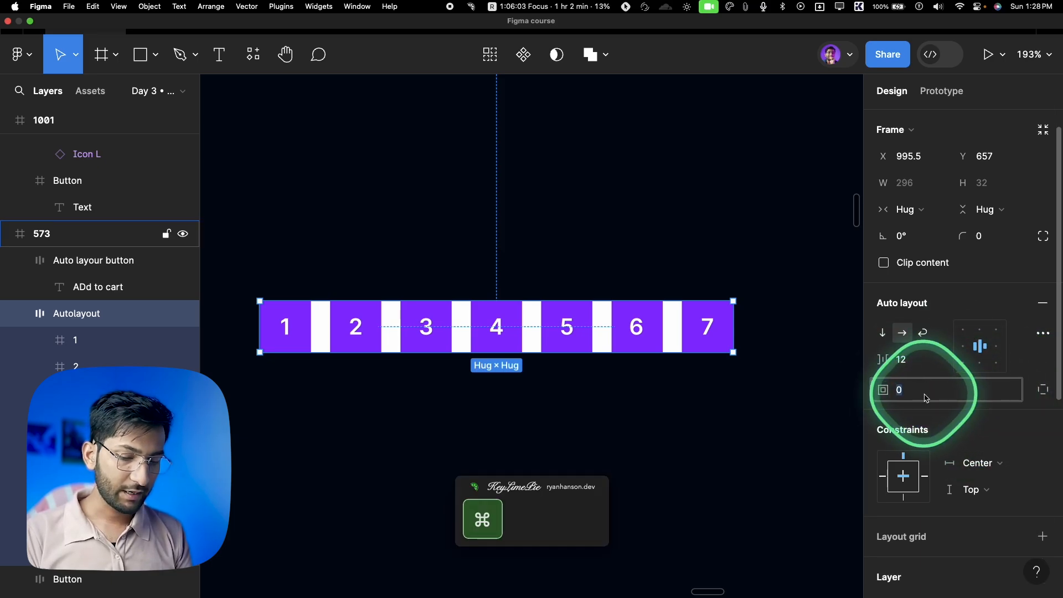
text(12,)
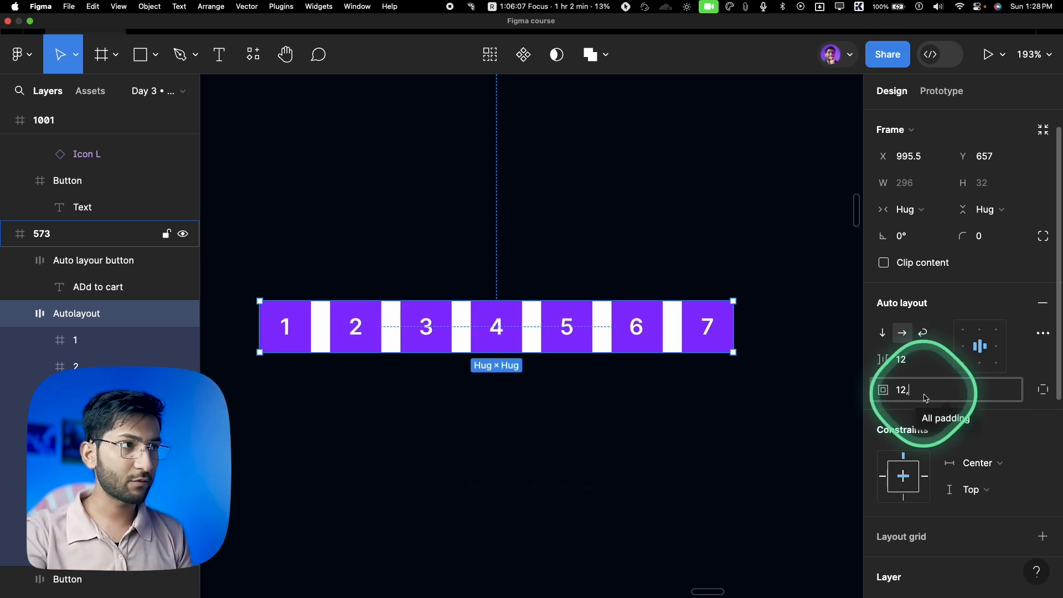
text(24)
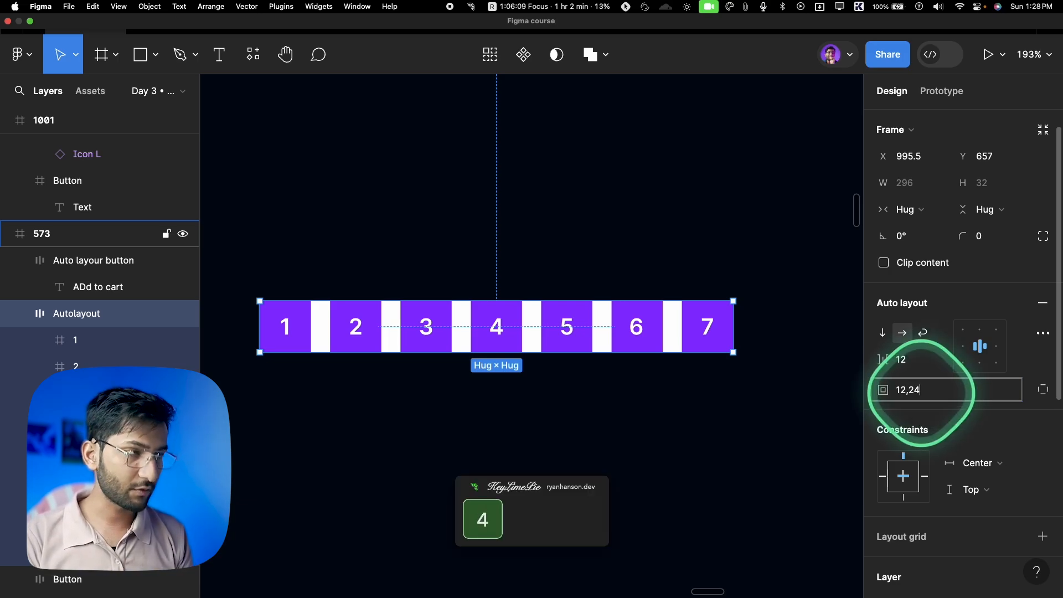
click(905, 393)
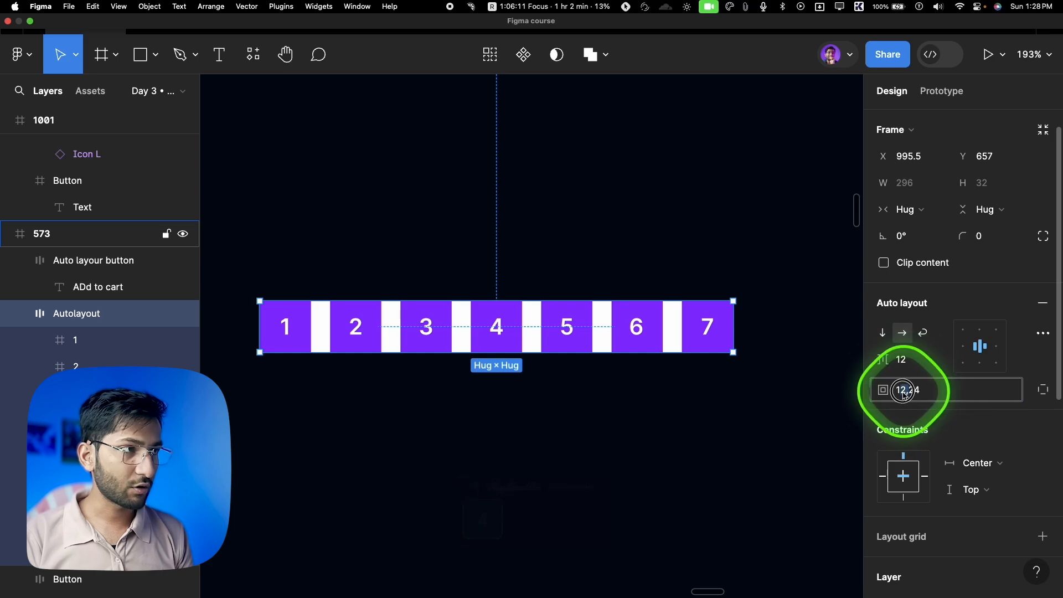
double_click(917, 391)
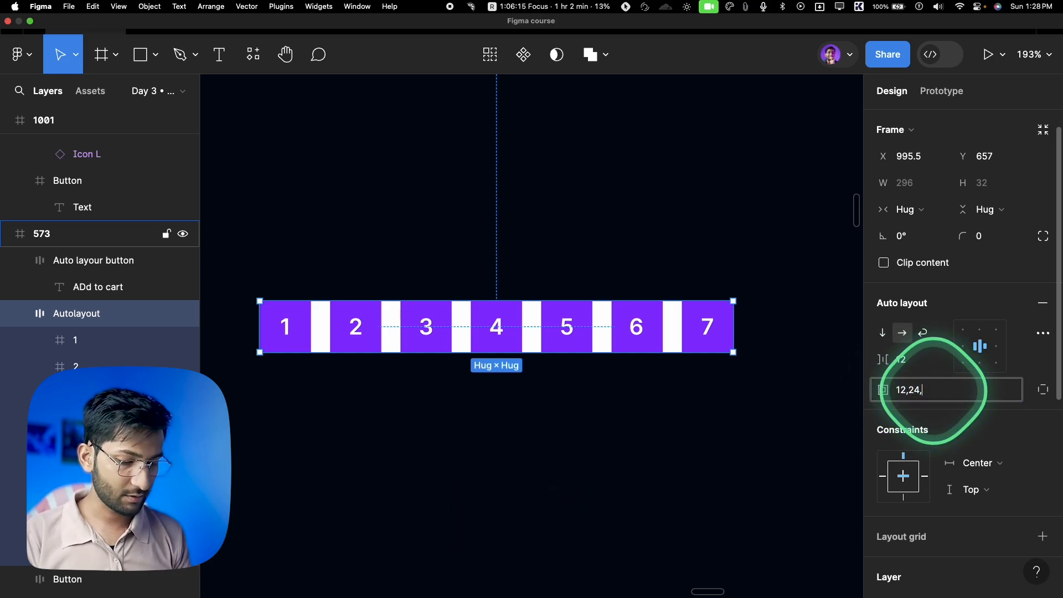
text(,)
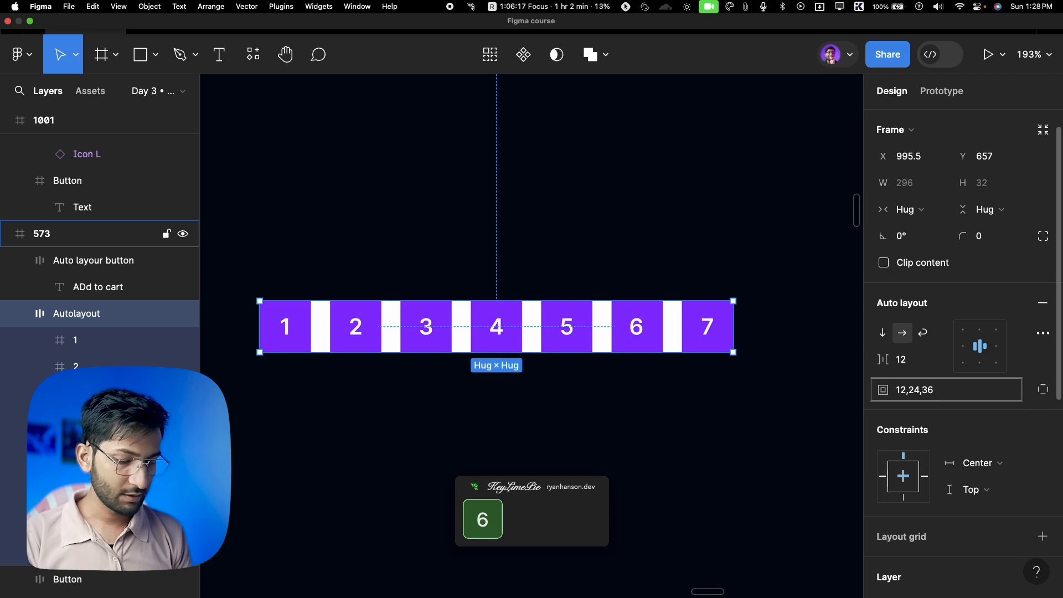
text(36,0)
key(Return)
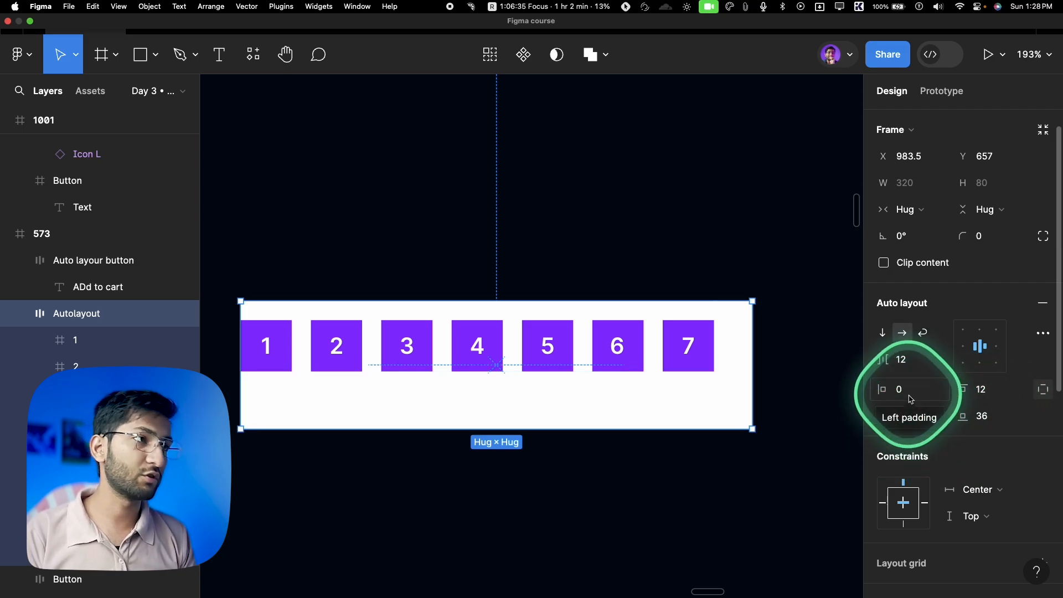
Check the Autolayout frame's individual side paddings, and reset the padding on all sides to 0
click(1043, 391)
super+click(908, 393)
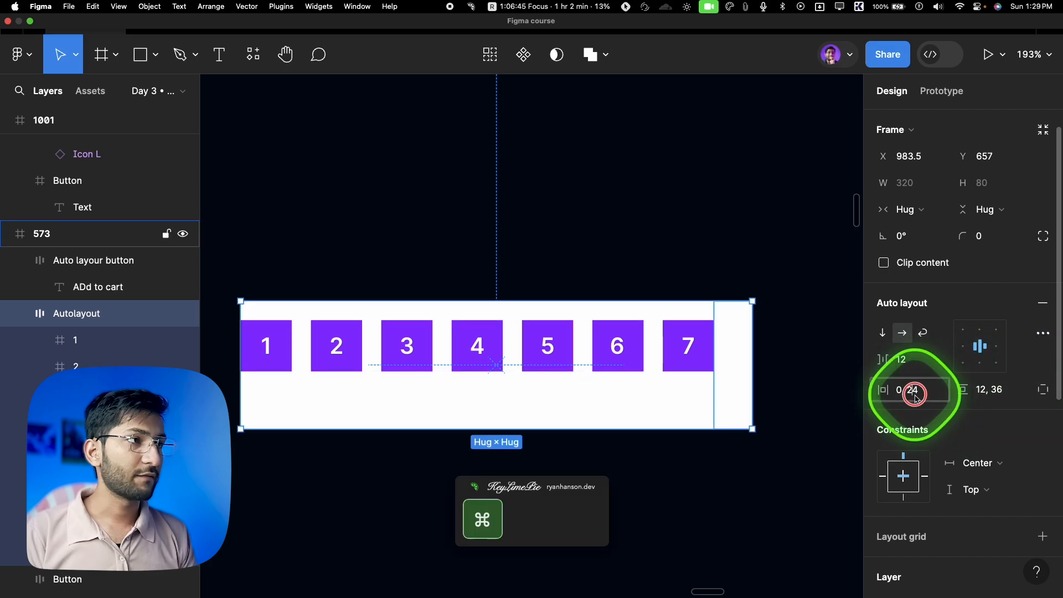
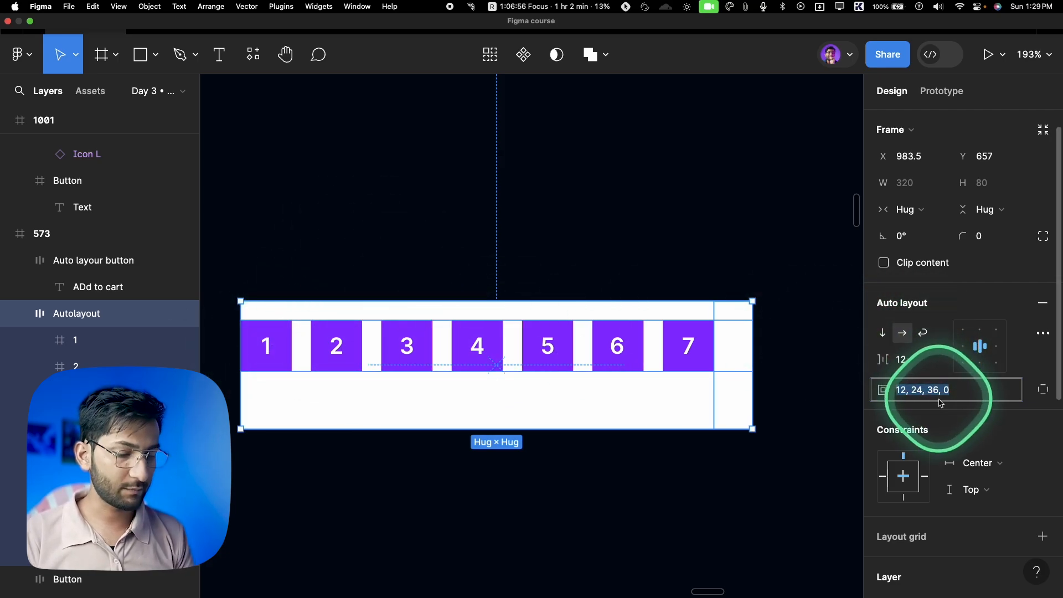
text(0)
key(Return)
Select all the numbered squares inside the Autolayout frame and give them an outside stroke with a thickness of 6
scroll(294, 304, up, 3)
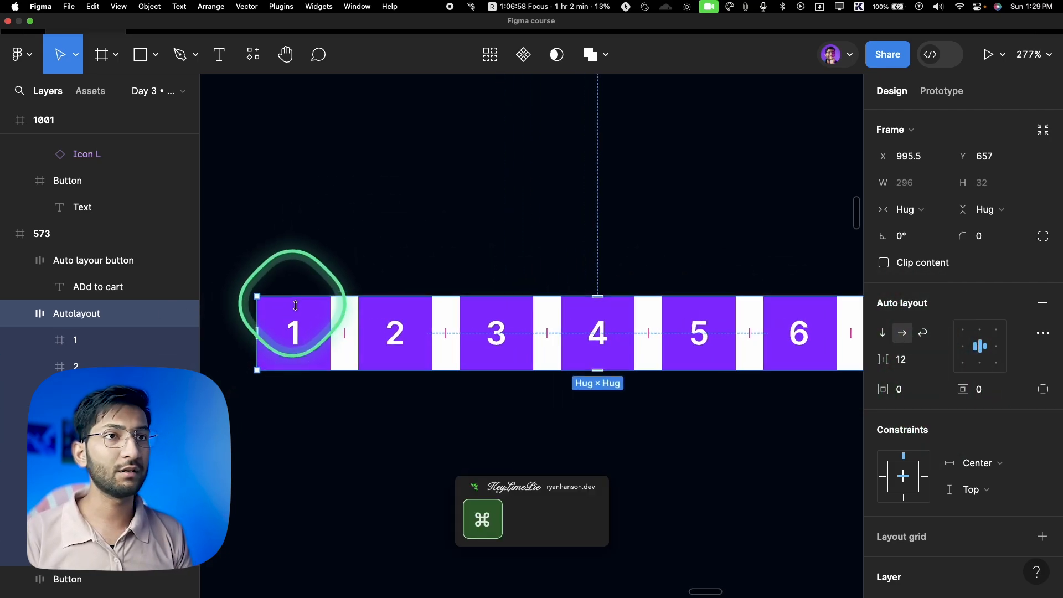
scroll(294, 304, up, 3)
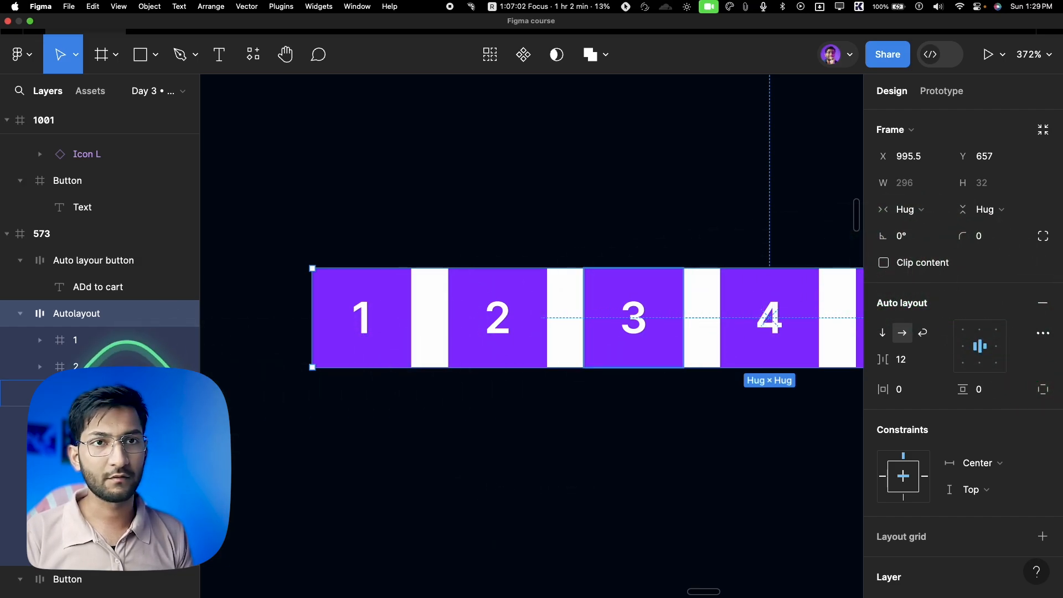
click(401, 226)
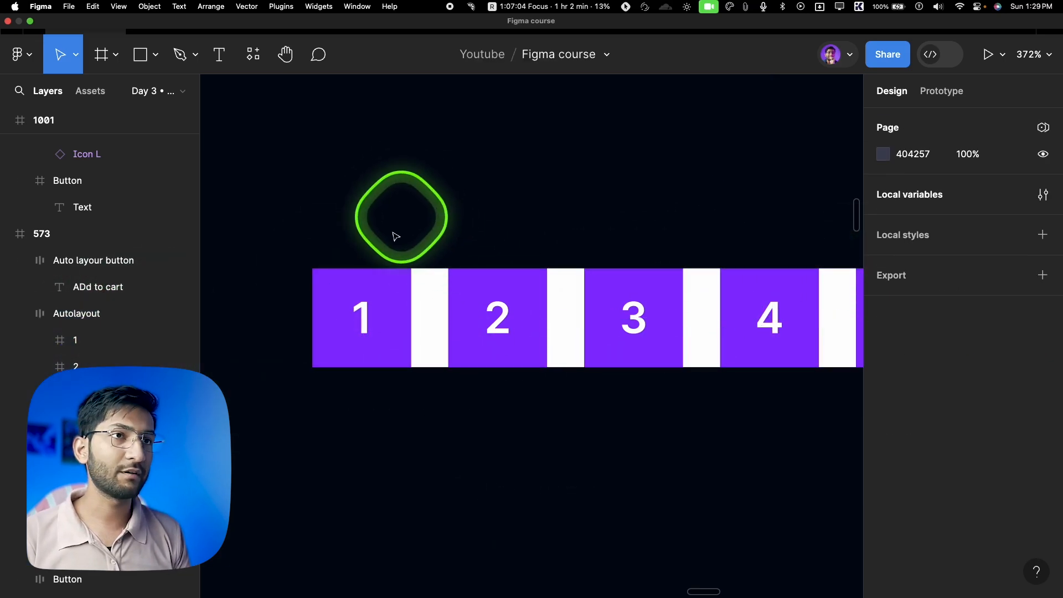
click(361, 271)
key(Return)
click(61, 345)
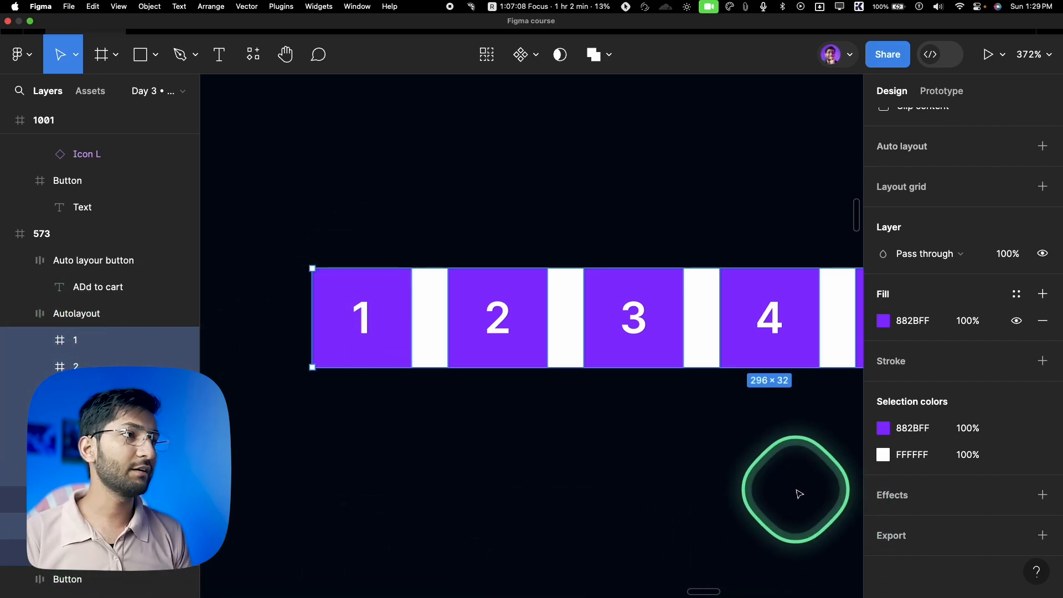
click(916, 365)
drag(964, 414, 972, 416)
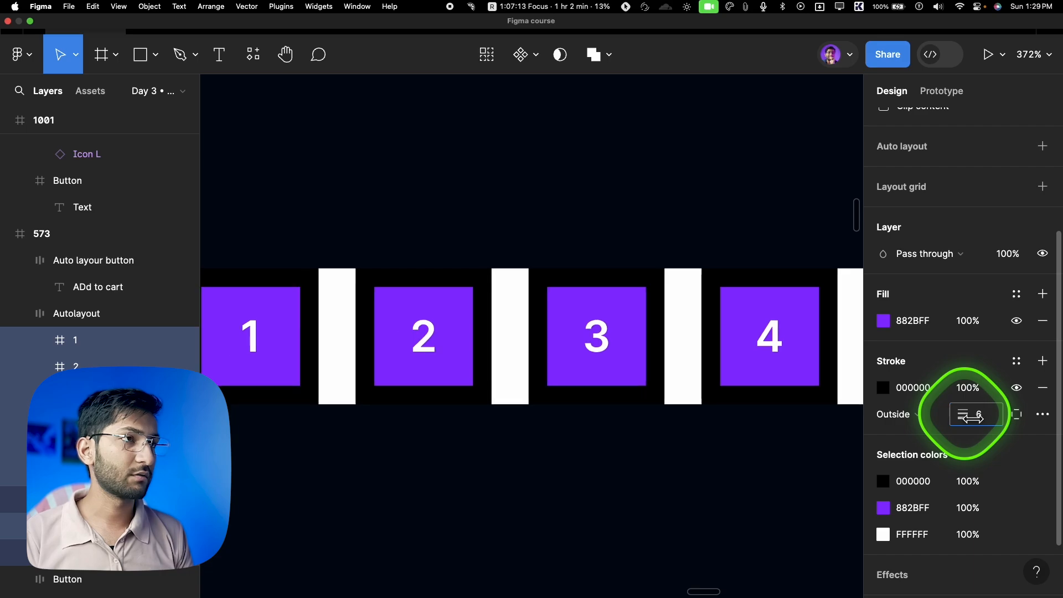
Change the stroke color of the numbered squares to red, FF0000
click(883, 388)
mouse_move(773, 266)
mouse_down()
mouse_move(842, 209)
mouse_move(866, 109)
mouse_up()
scroll(750, 135, down, 1)
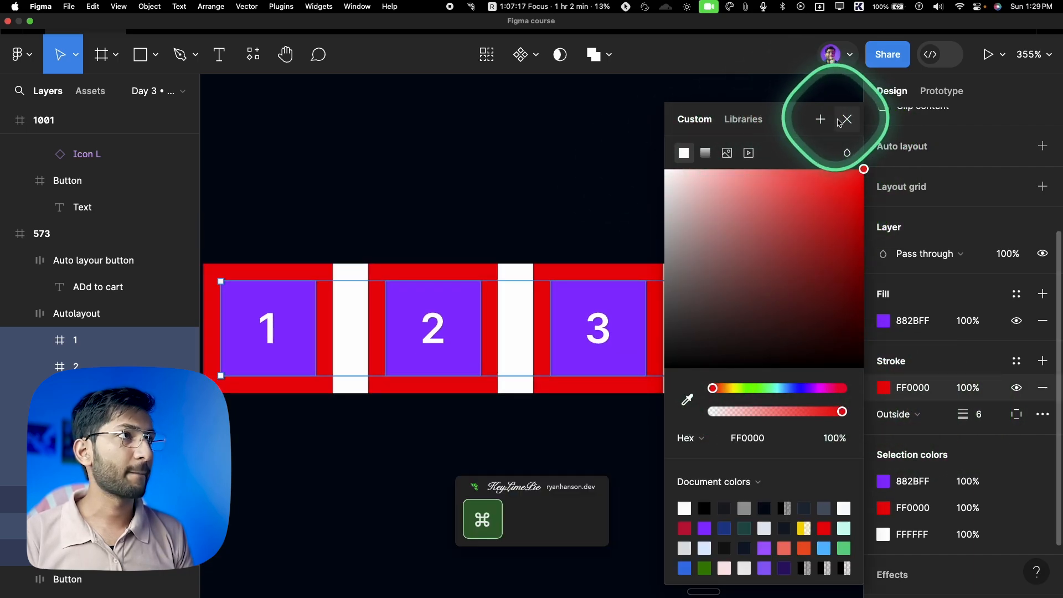
click(846, 119)
Exclude strokes from the layout in the Autolayout frame's advanced settings, and move the settings dialog away from the squares
scroll(672, 177, down, 5)
scroll(336, 281, up, 3)
scroll(326, 281, up, 1)
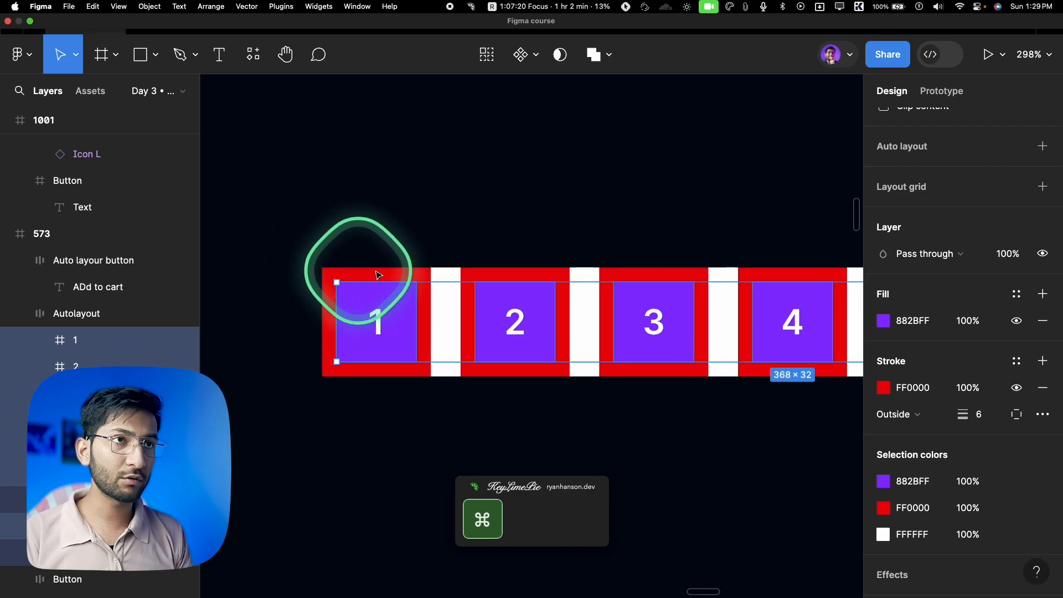
click(111, 313)
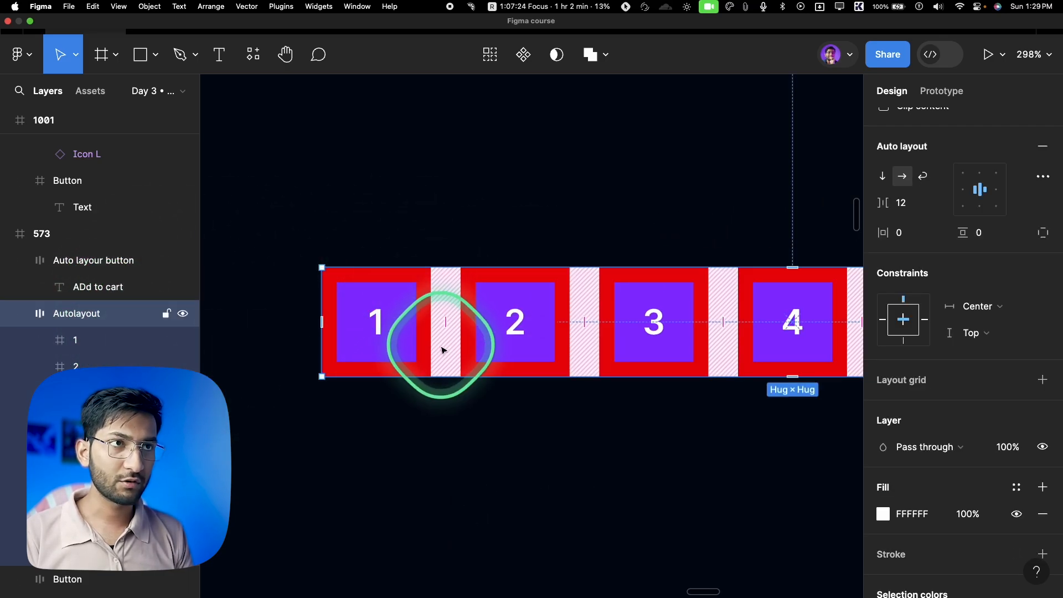
scroll(1020, 222, up, 2)
scroll(1020, 222, up, 2)
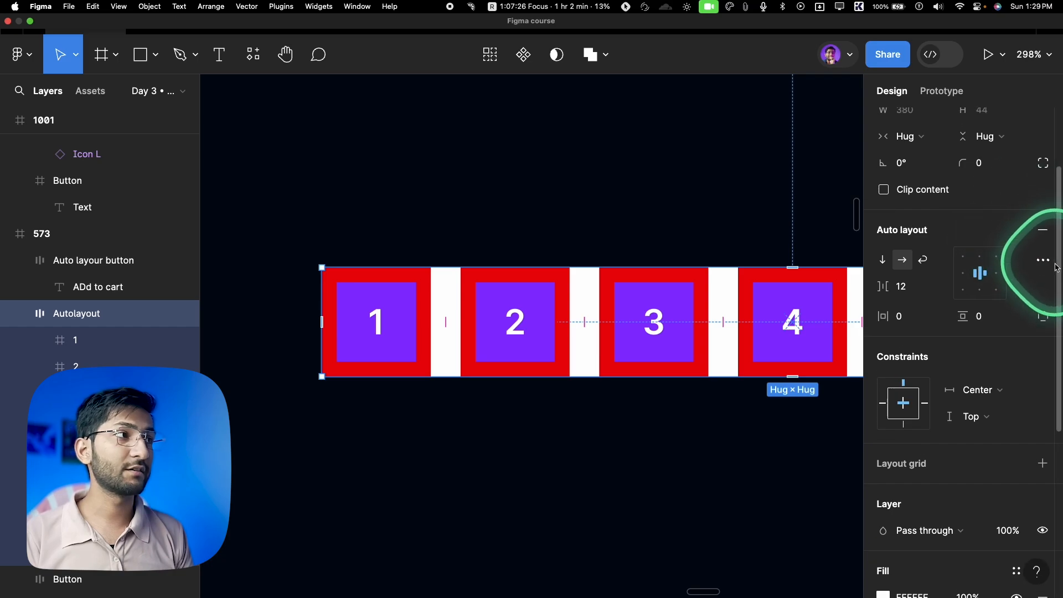
click(1043, 263)
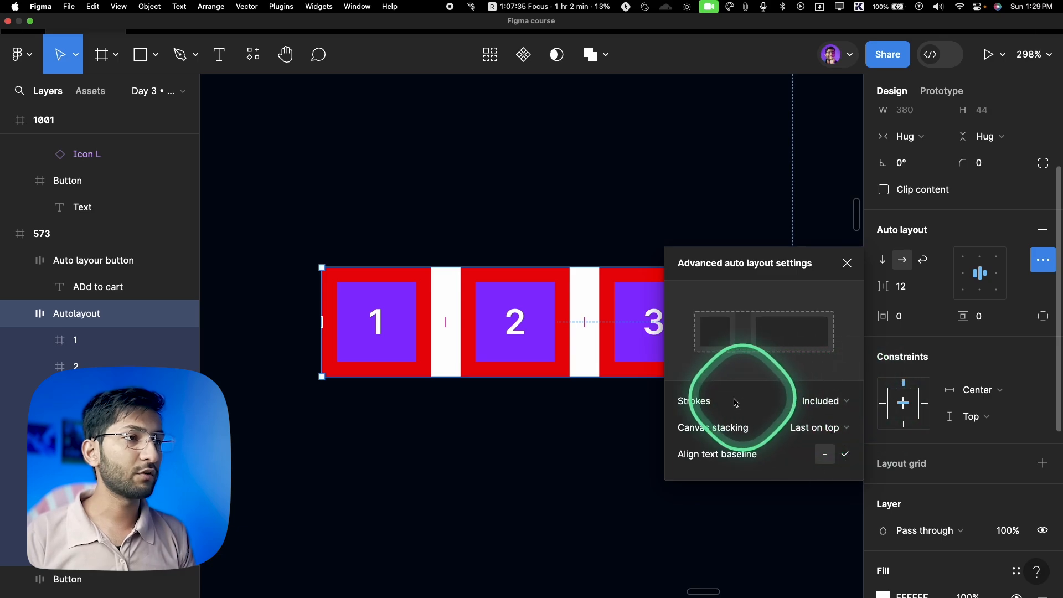
click(815, 405)
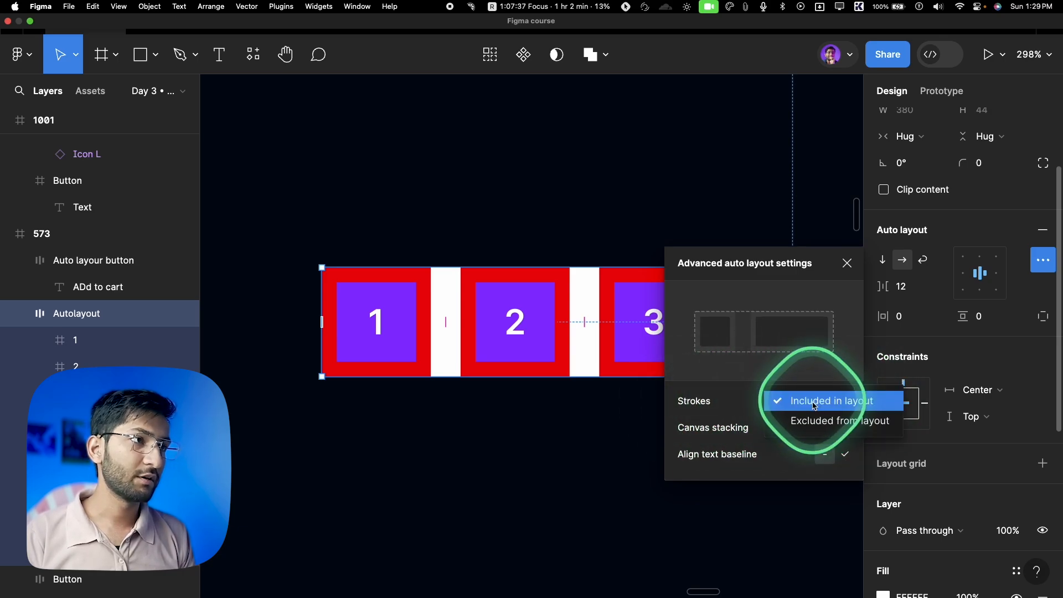
click(816, 422)
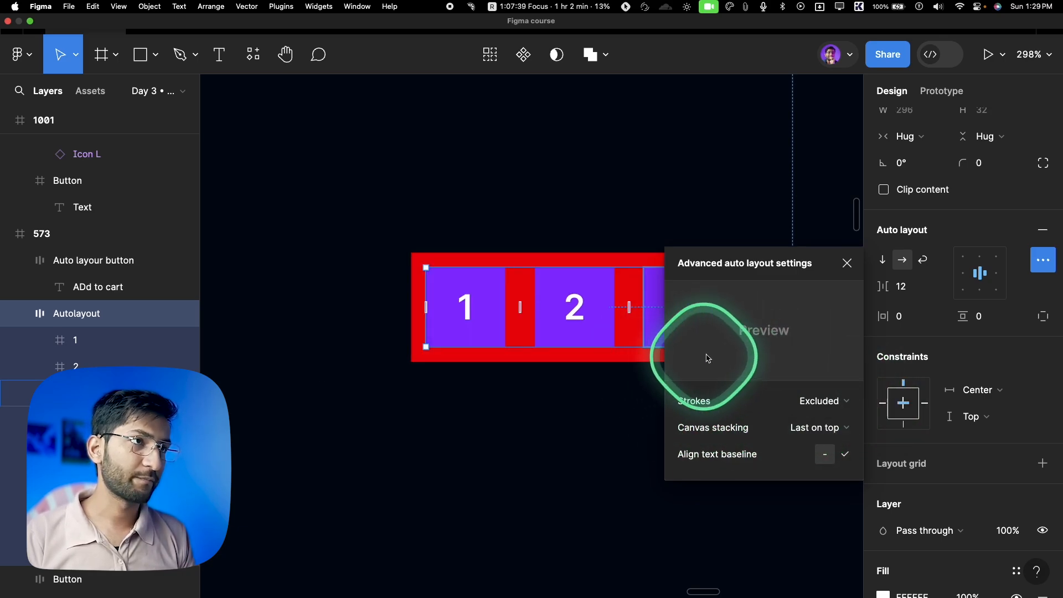
drag(722, 277, 734, 458)
Select the numbered squares inside the Autolayout frame and reduce their outside stroke thickness to 2
scroll(481, 322, up, 5)
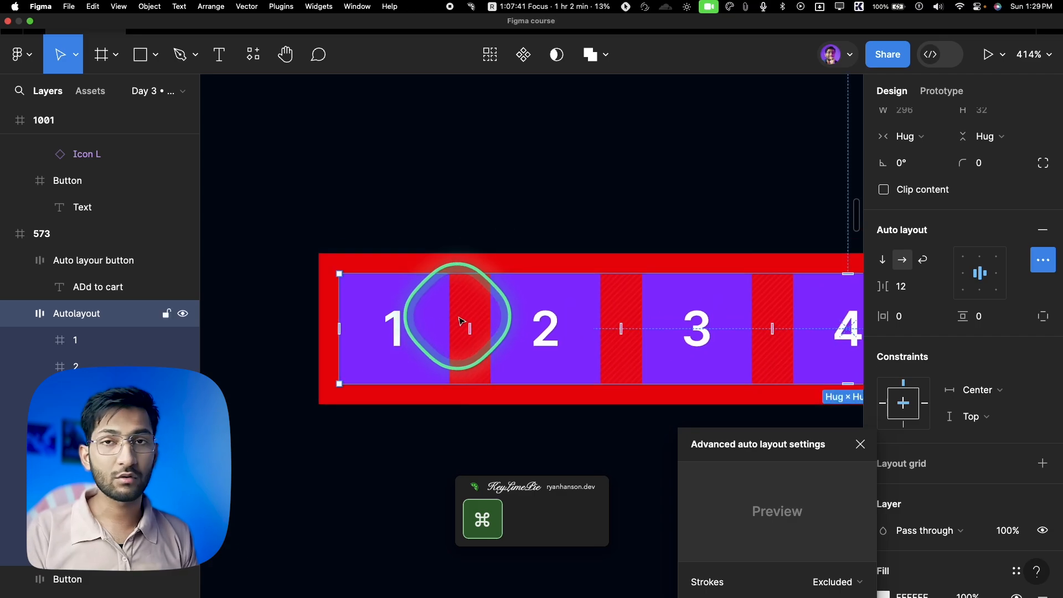
key(Return)
scroll(961, 404, down, 3)
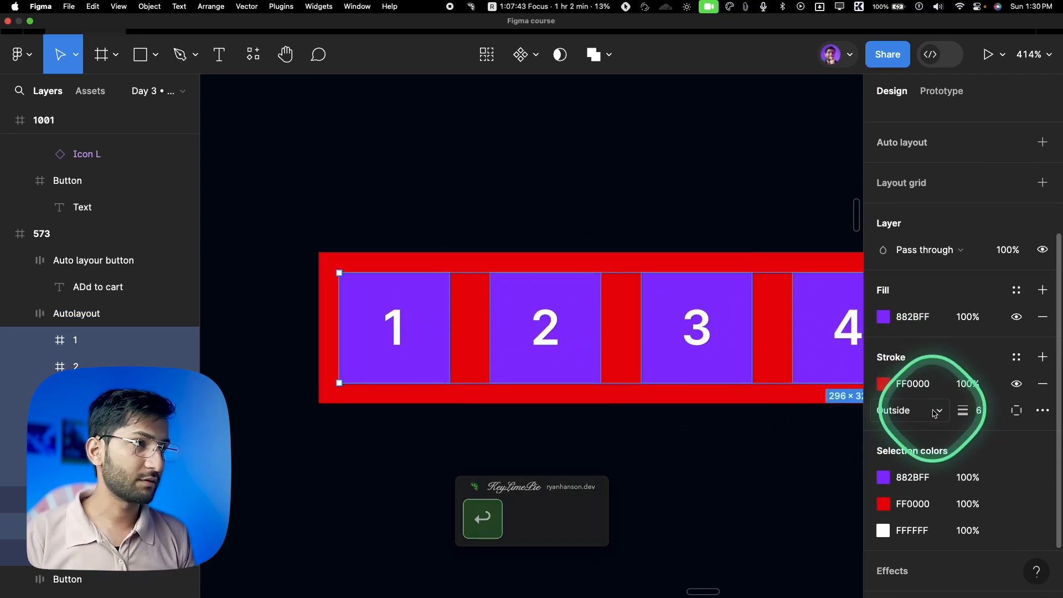
drag(962, 411, 958, 411)
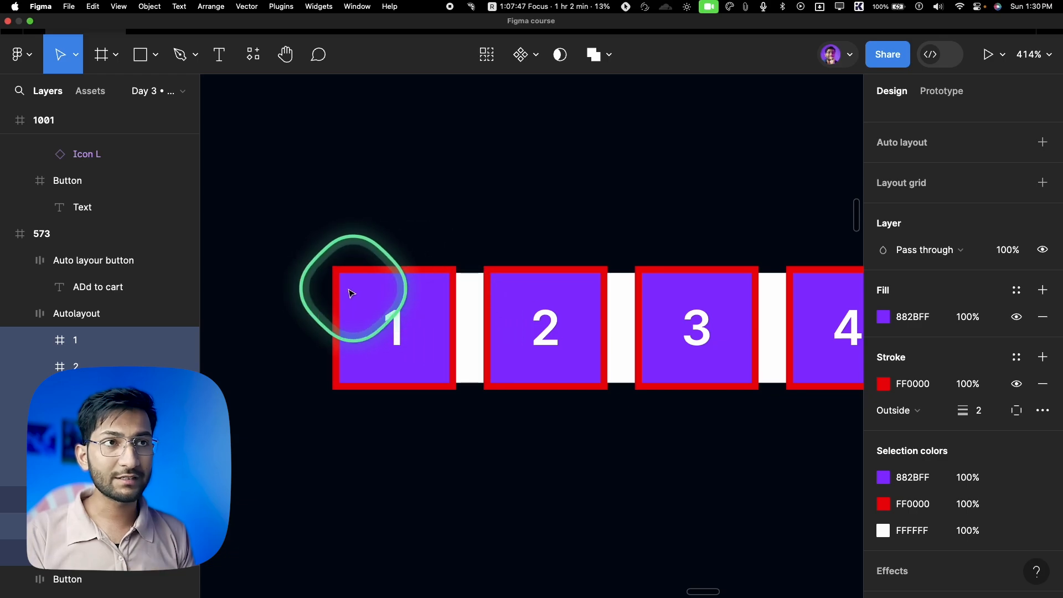
Inspect the stroke around square 1, and set the Autolayout frame's canvas stacking to First on top
scroll(335, 279, up, 10)
scroll(335, 283, up, 1)
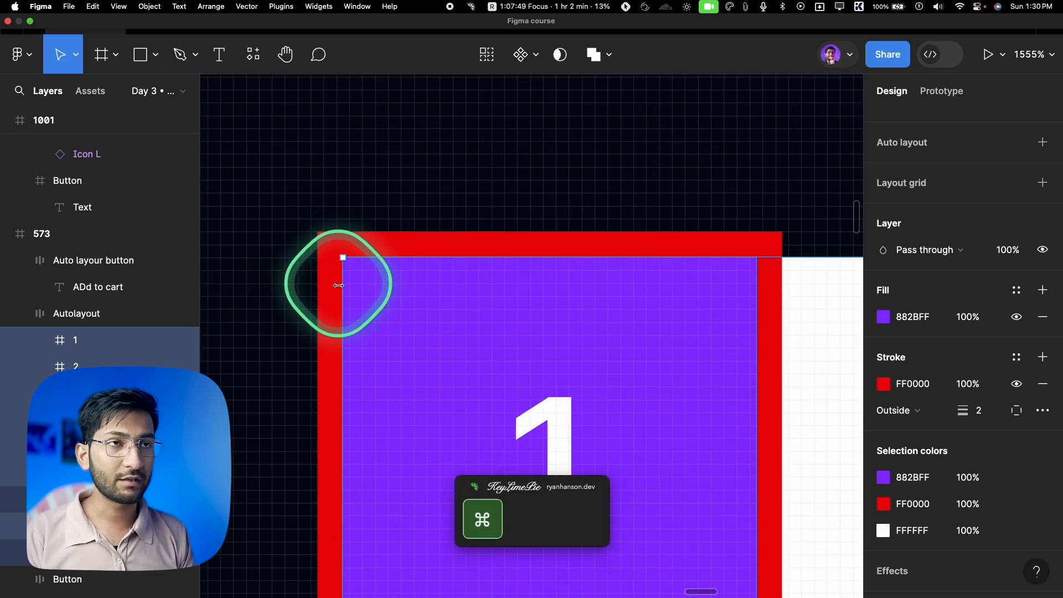
click(72, 321)
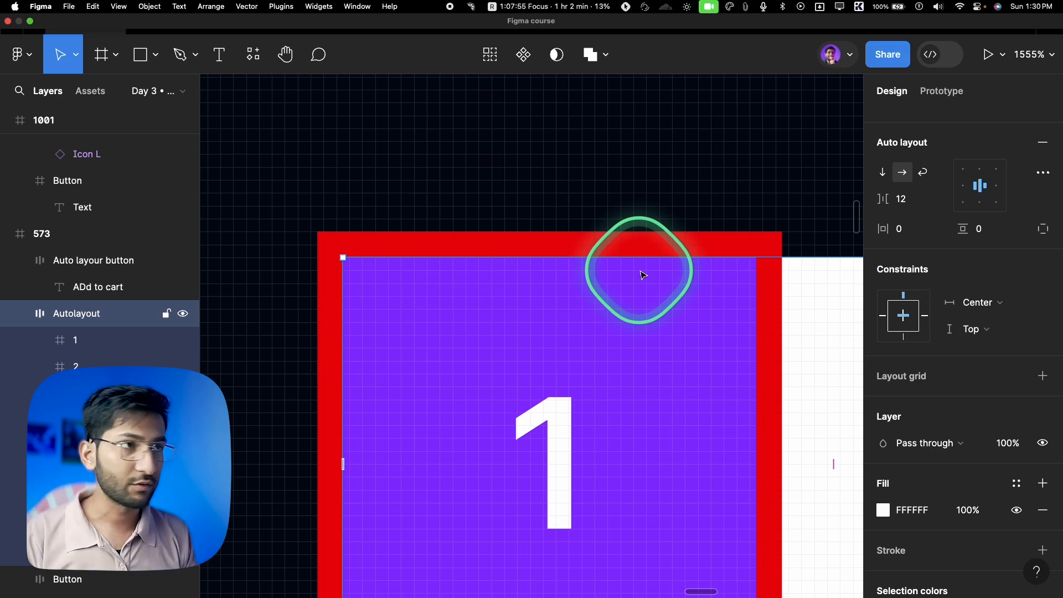
scroll(645, 282, down, 5)
scroll(664, 291, down, 5)
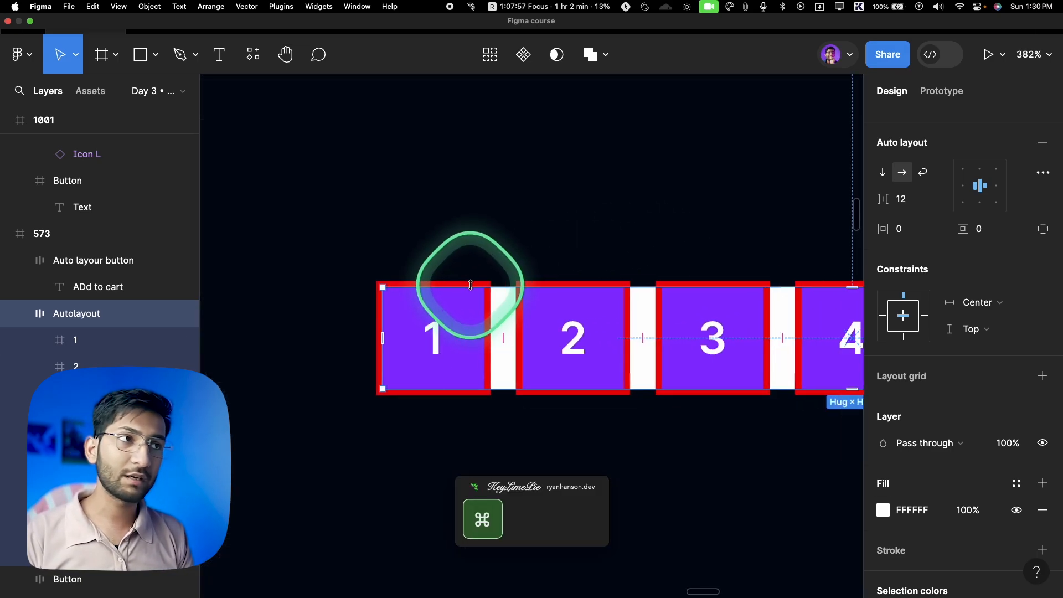
click(1037, 176)
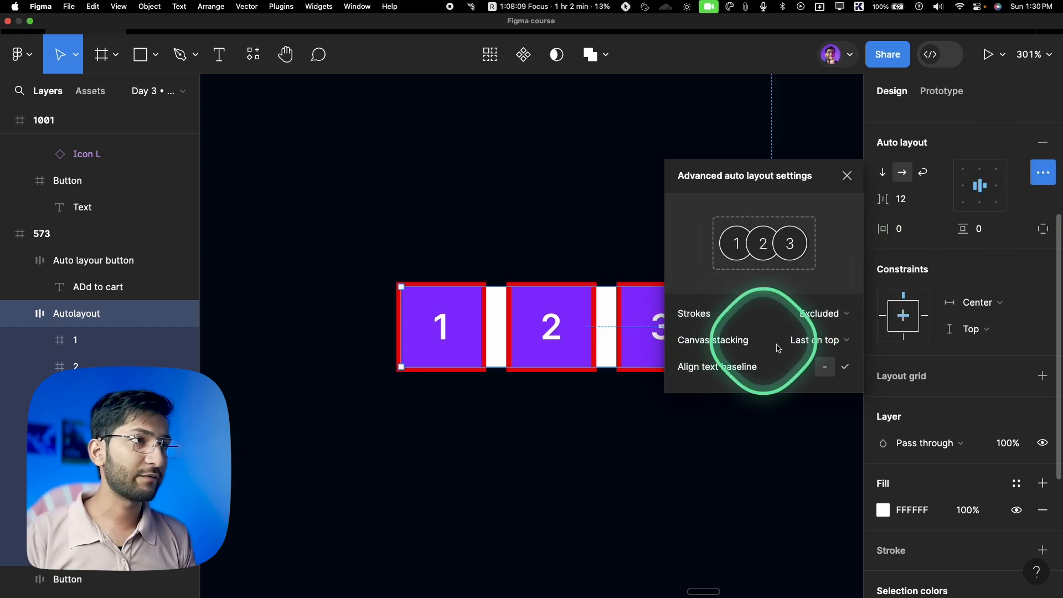
click(807, 341)
click(809, 329)
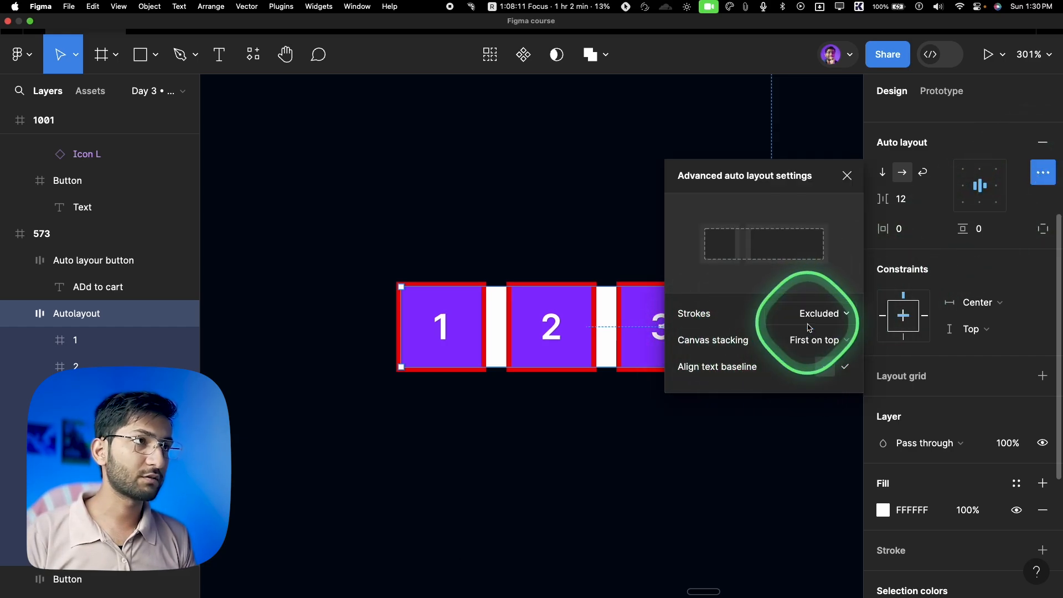
Overlap the numbered squares by reducing the Autolayout frame's item gap to -7, and close the advanced layout settings
scroll(428, 337, down, 4)
scroll(506, 355, down, 2)
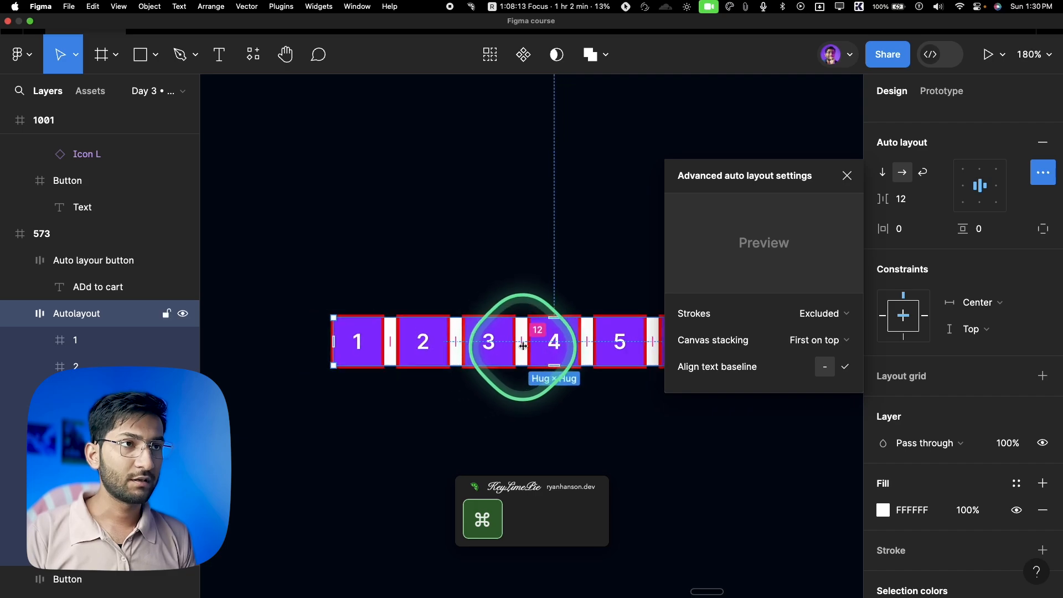
drag(524, 341, 482, 338)
scroll(482, 337, up, 10)
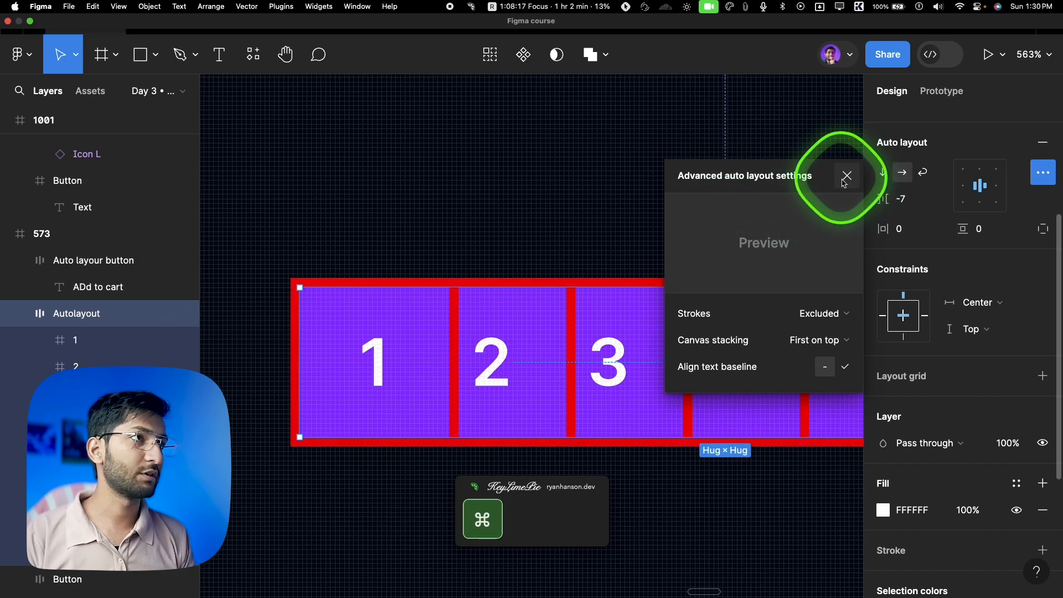
click(847, 175)
Remove the red stroke from all the numbered squares in the Autolayout frame
scroll(1030, 471, down, 4)
key(Return)
click(1042, 308)
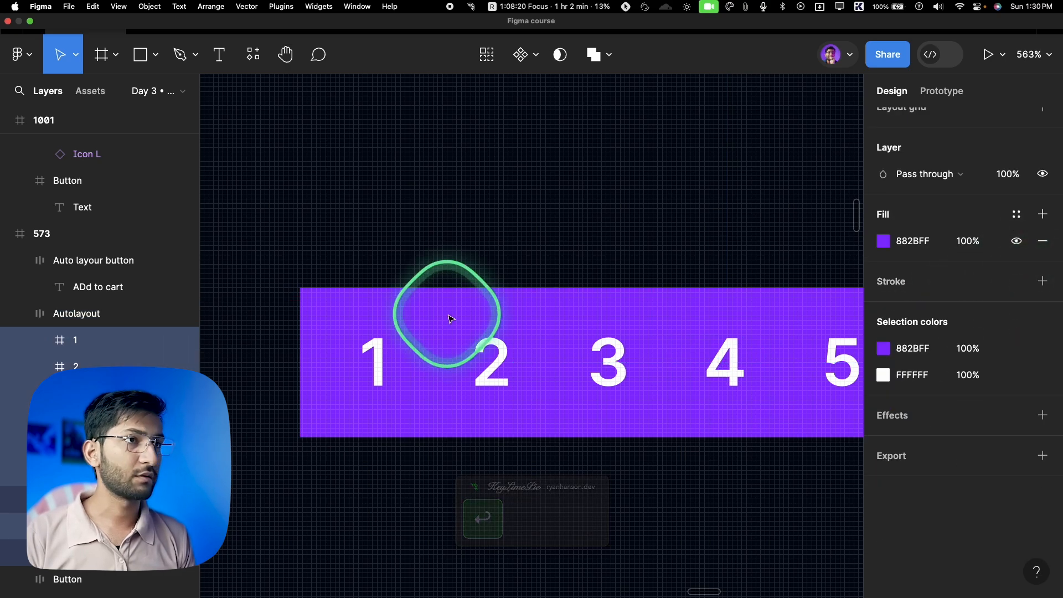
Change the fill of square 2 to light blue and the fill of square 3 to red
super+click(451, 317)
click(912, 242)
click(883, 240)
click(781, 388)
super+click(636, 328)
click(883, 295)
click(841, 388)
Change the fill of square 4 to green, square 5 to orange and square 6 to aqua
scroll(498, 327, right, 5)
super+click(487, 326)
click(883, 295)
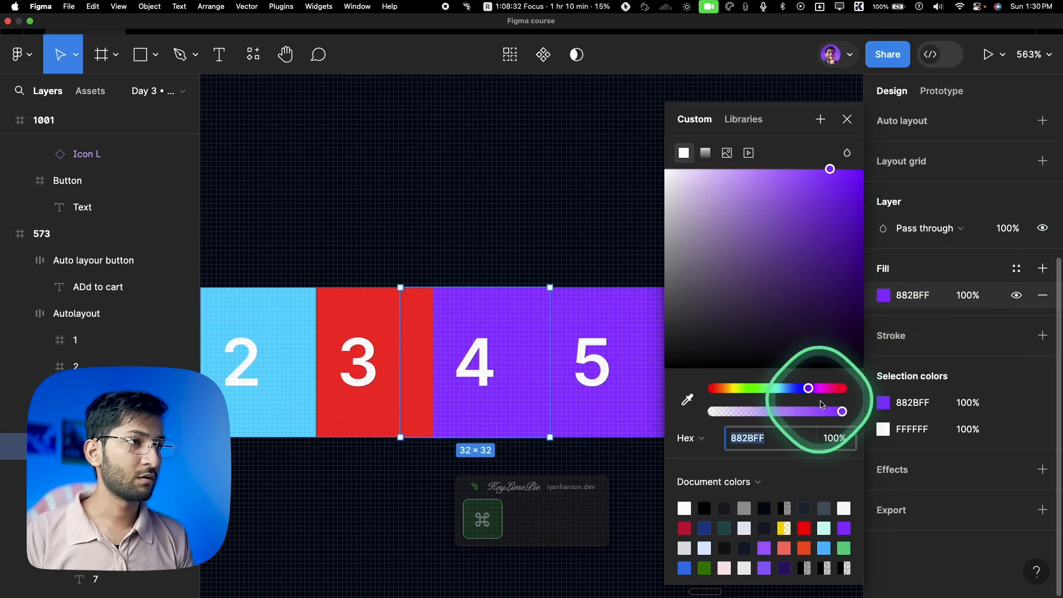
scroll(584, 370, right, 4)
drag(808, 388, 766, 387)
super+click(583, 370)
click(883, 295)
click(540, 271)
scroll(540, 277, down, 6)
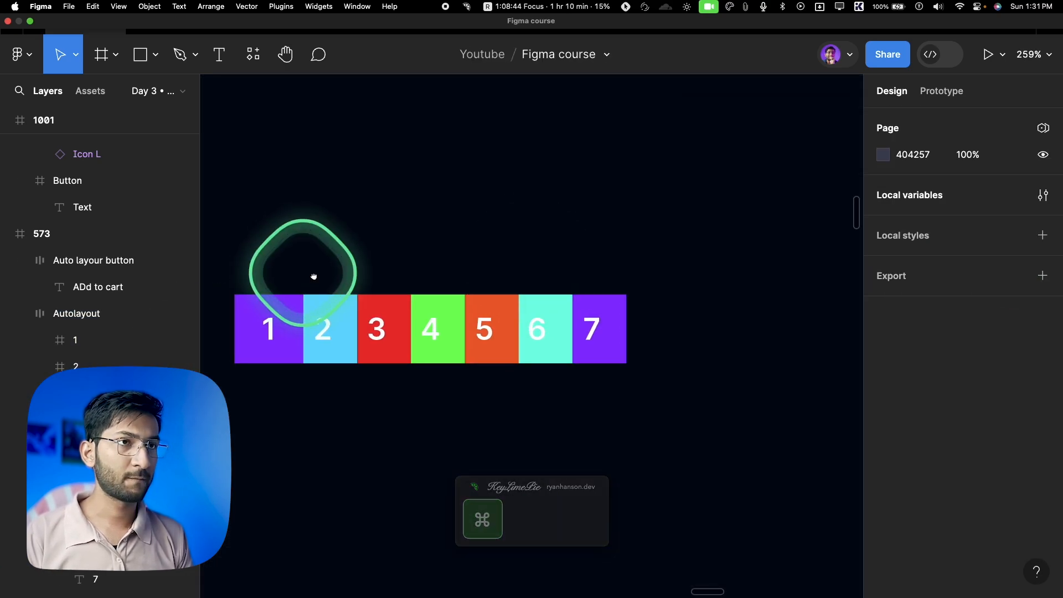
Set the Autolayout frame's canvas stacking to Last on top in the advanced layout settings
scroll(302, 275, left, 3)
click(477, 334)
scroll(526, 310, right, 2)
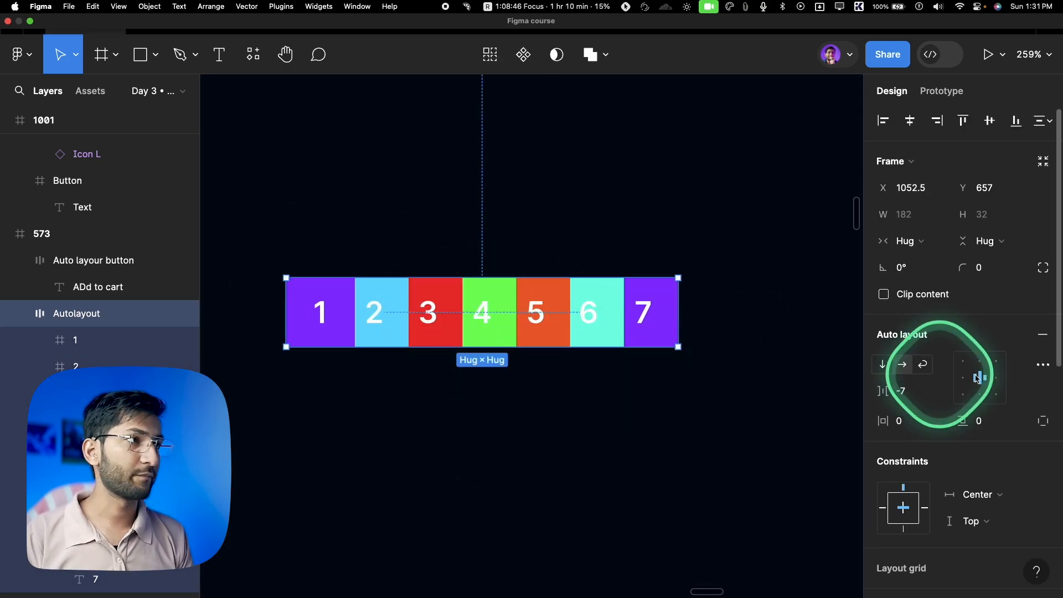
click(1043, 364)
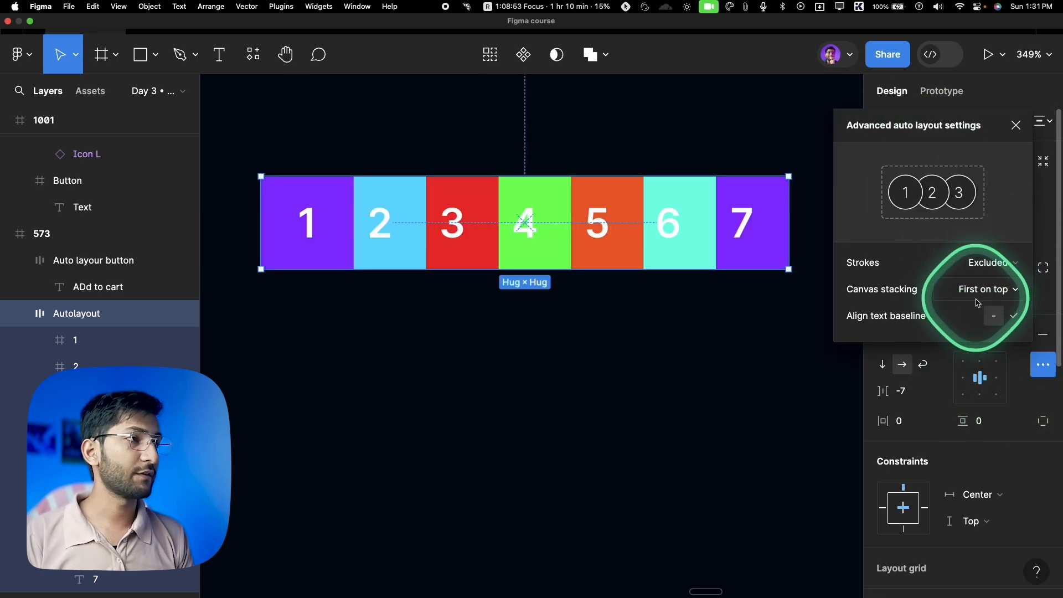
click(977, 294)
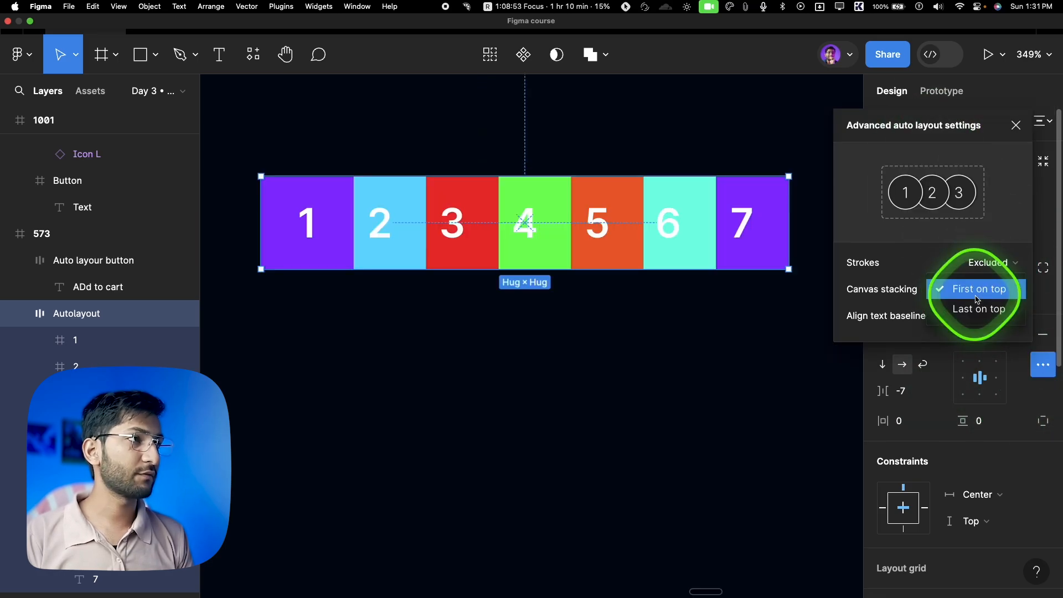
click(978, 309)
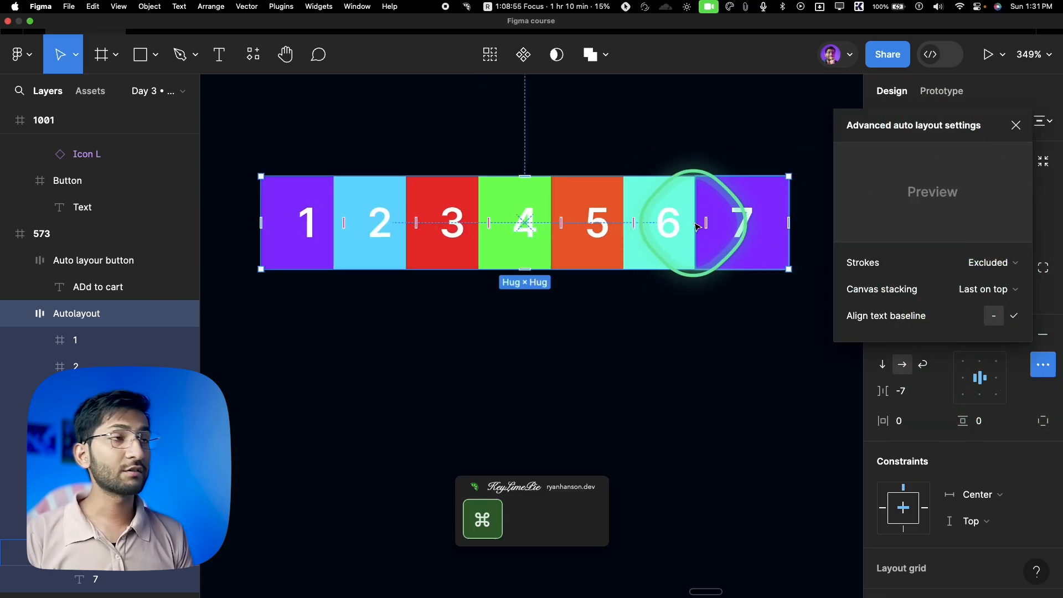
Compare the First on top and Last on top canvas stacking options again, finishing on First on top
click(990, 291)
click(978, 270)
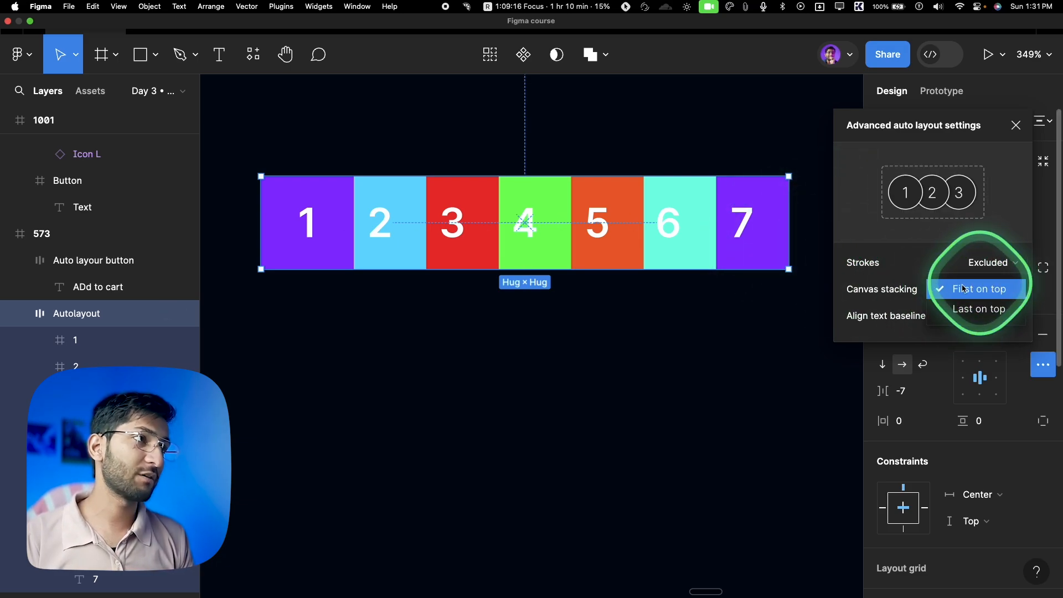
click(989, 310)
click(982, 289)
click(979, 268)
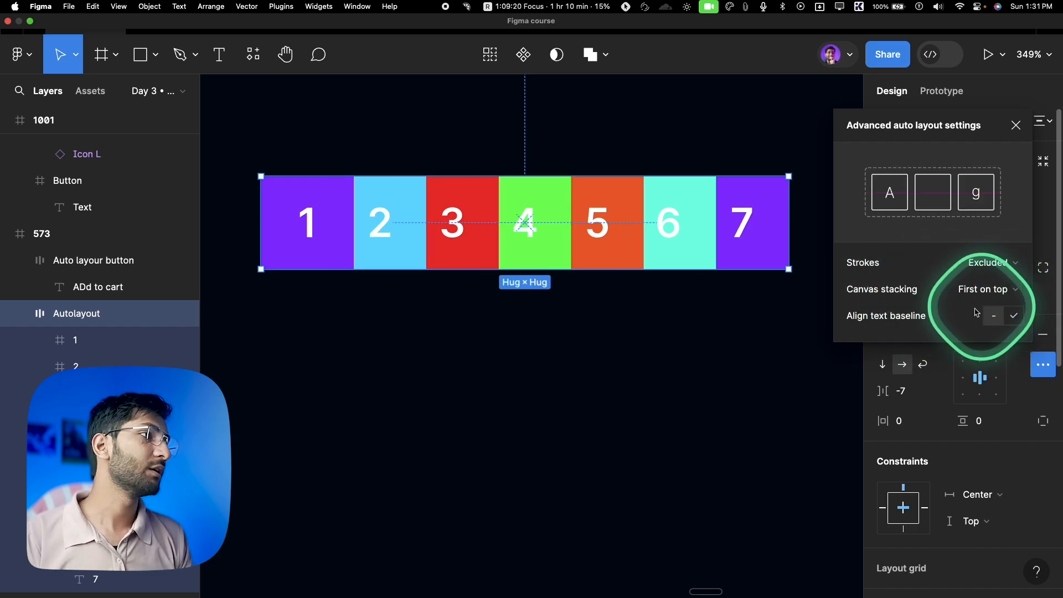
Add a text layer reading "Label" in the empty canvas area above the numbered squares
scroll(706, 344, up, 5)
scroll(527, 285, up, 4)
scroll(447, 247, up, 5)
key(t)
click(495, 238)
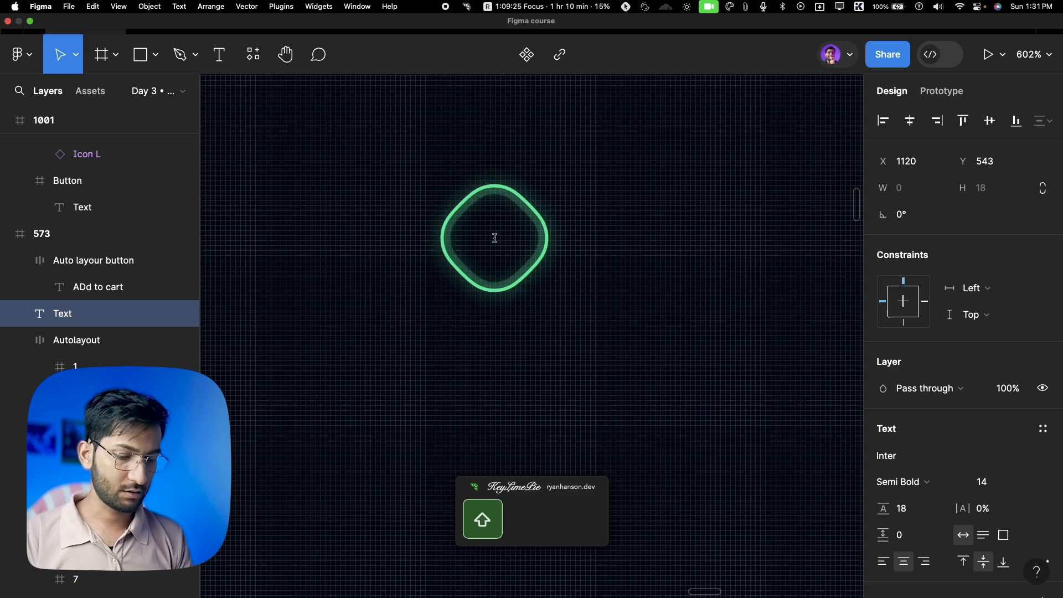
text(Label)
key(Escape)
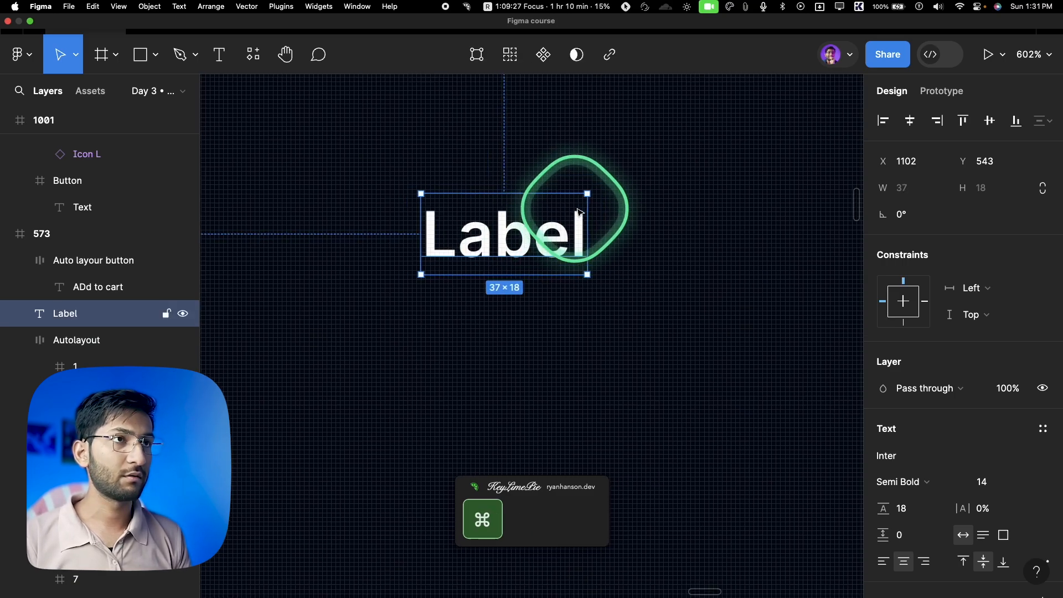
Place a copy of the add-shopping-cart icon from the purple button just before the Label text
scroll(568, 526, down, 5)
super+click(283, 160)
drag(283, 159, 453, 405)
scroll(477, 419, up, 3)
scroll(966, 471, down, 5)
Change the copied cart icon's background fill to red, FF0000
click(885, 350)
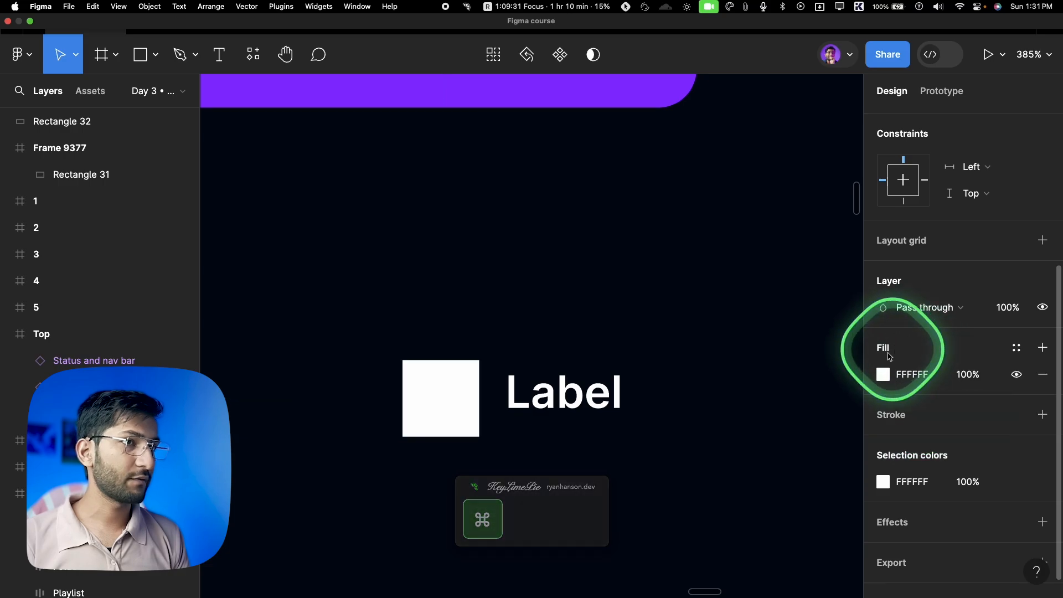
click(883, 374)
drag(787, 273, 870, 157)
click(477, 338)
Wrap the red cart icon and the Label text together in a horizontal auto layout frame
drag(415, 306, 604, 474)
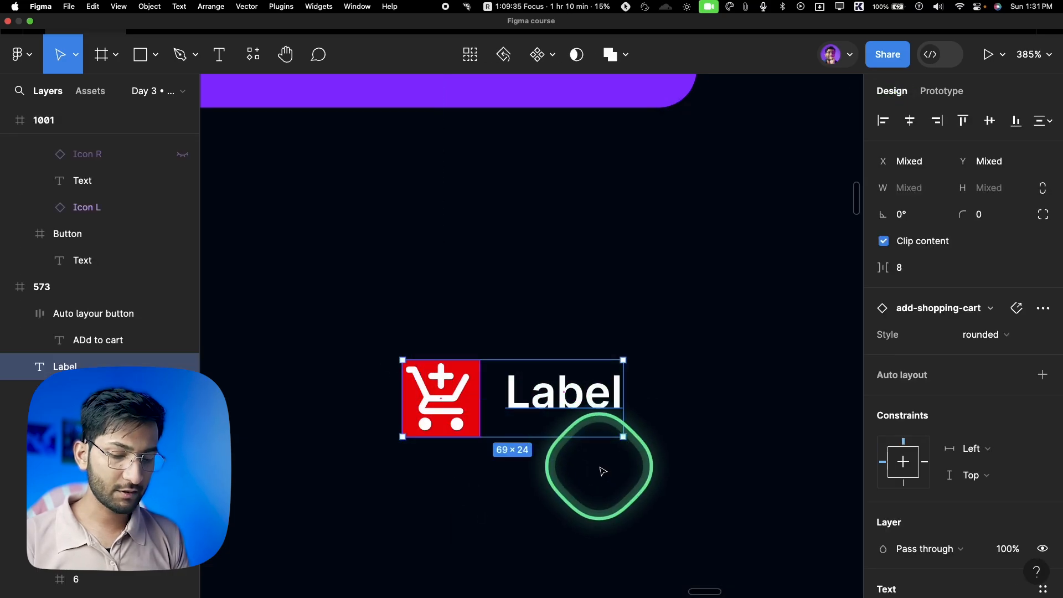
key(shift+a)
scroll(498, 412, up, 5)
scroll(572, 408, up, 1)
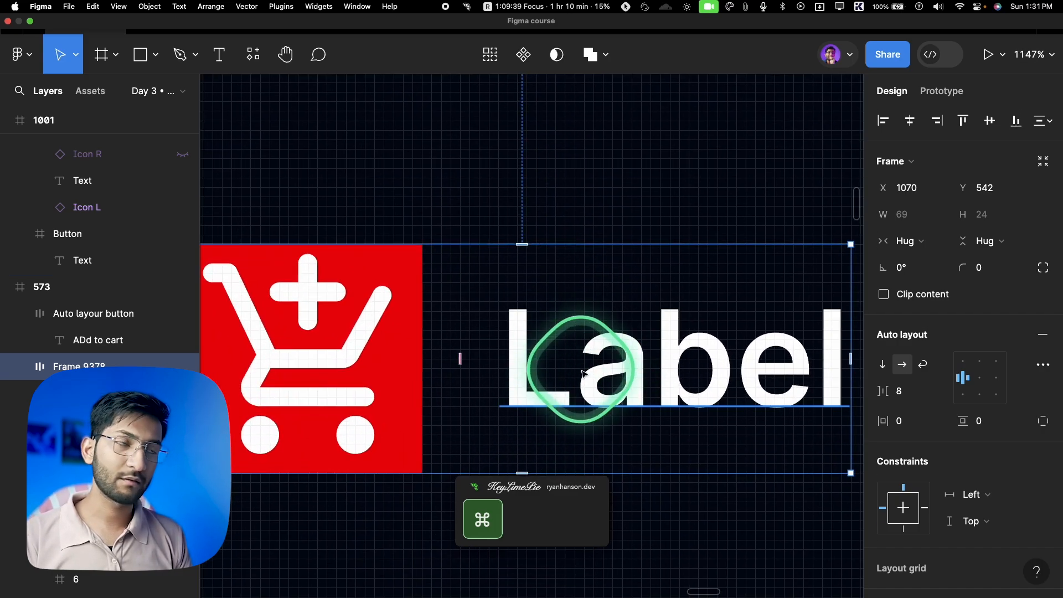
Inspect the Label's text bounds, and turn on Align text baseline for the icon-and-label frame
ctrl+click(582, 373)
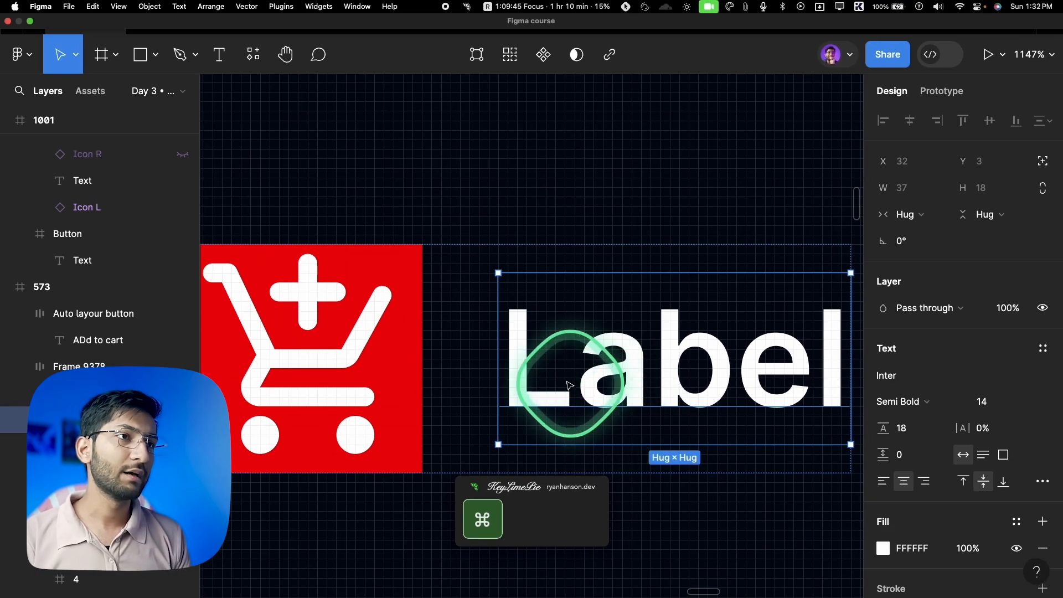
scroll(631, 338, down, 5)
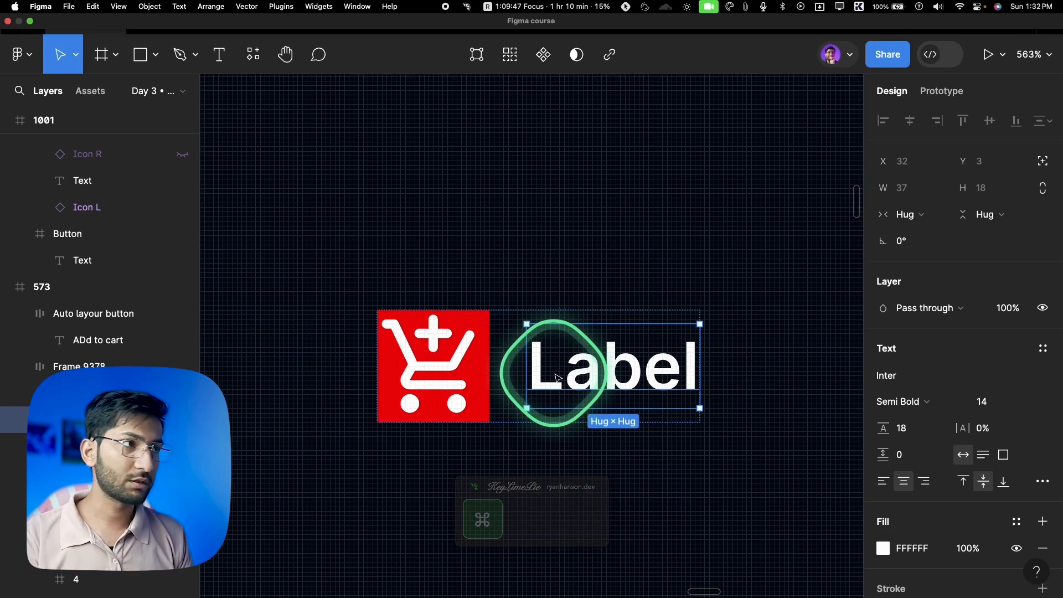
click(521, 368)
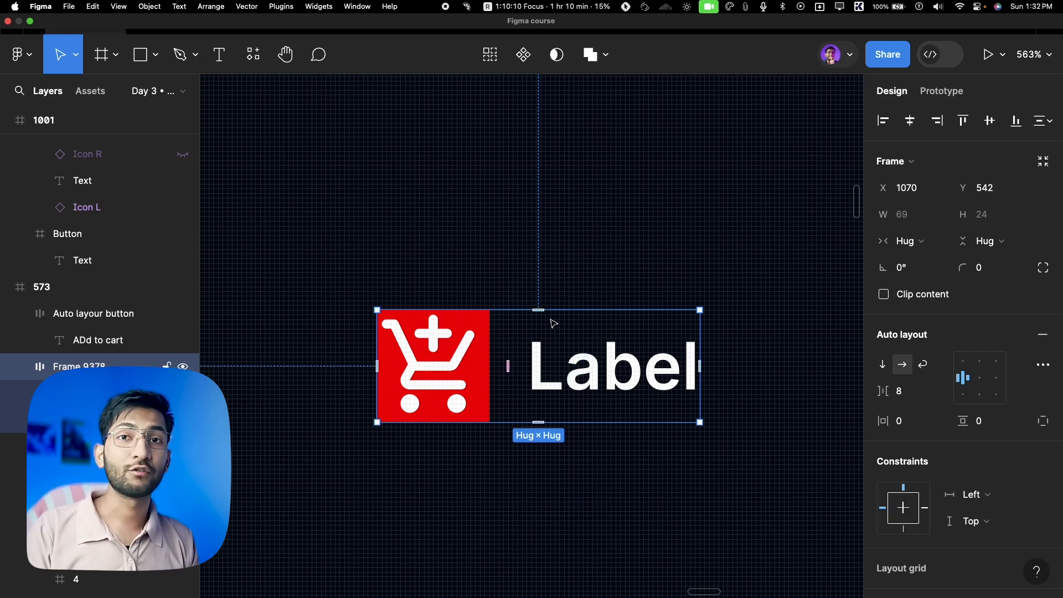
super+click(579, 382)
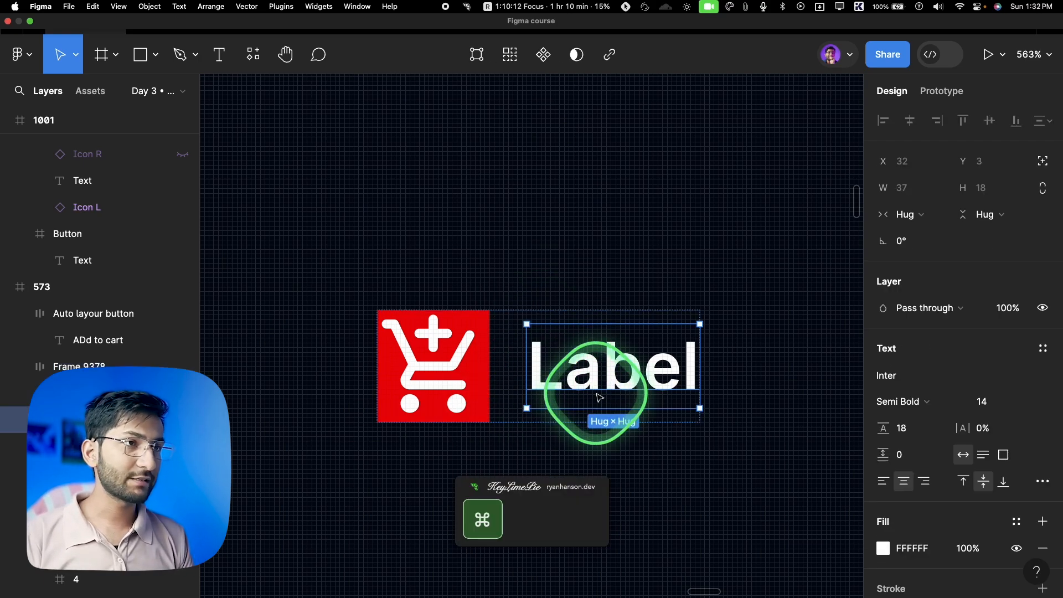
click(506, 367)
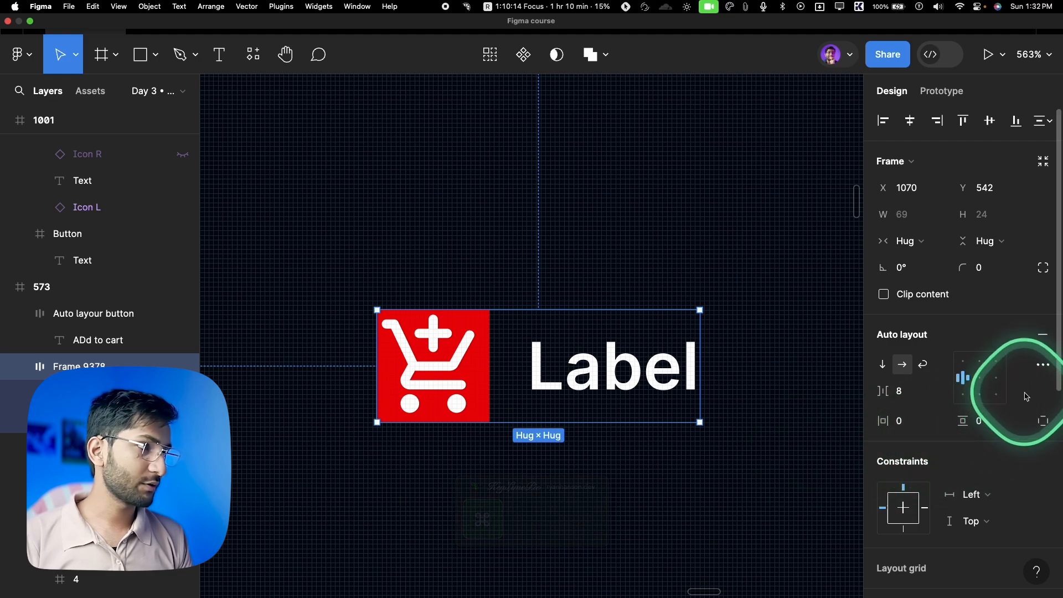
click(1041, 368)
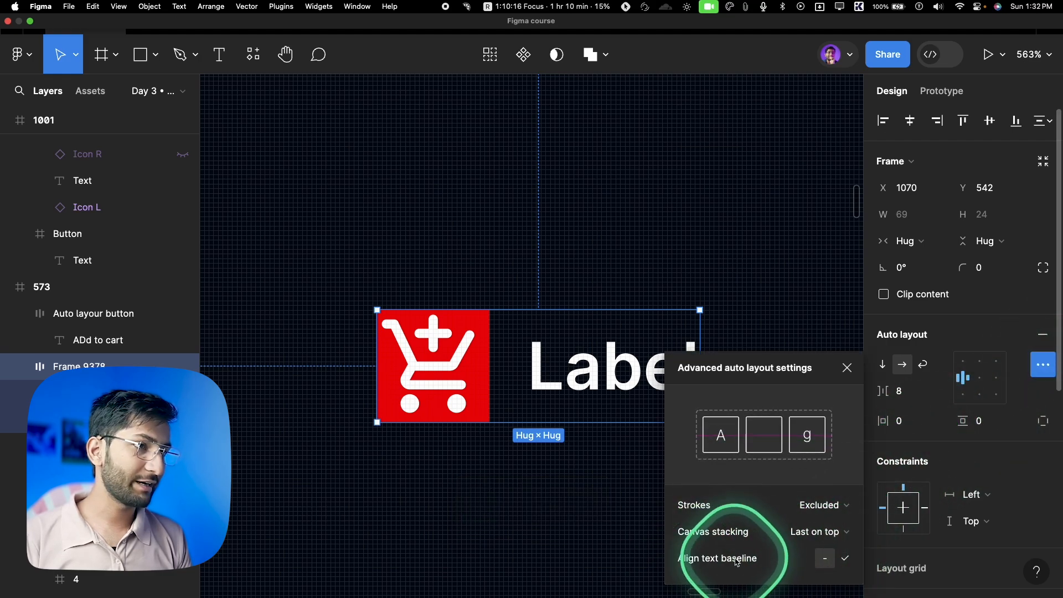
click(841, 558)
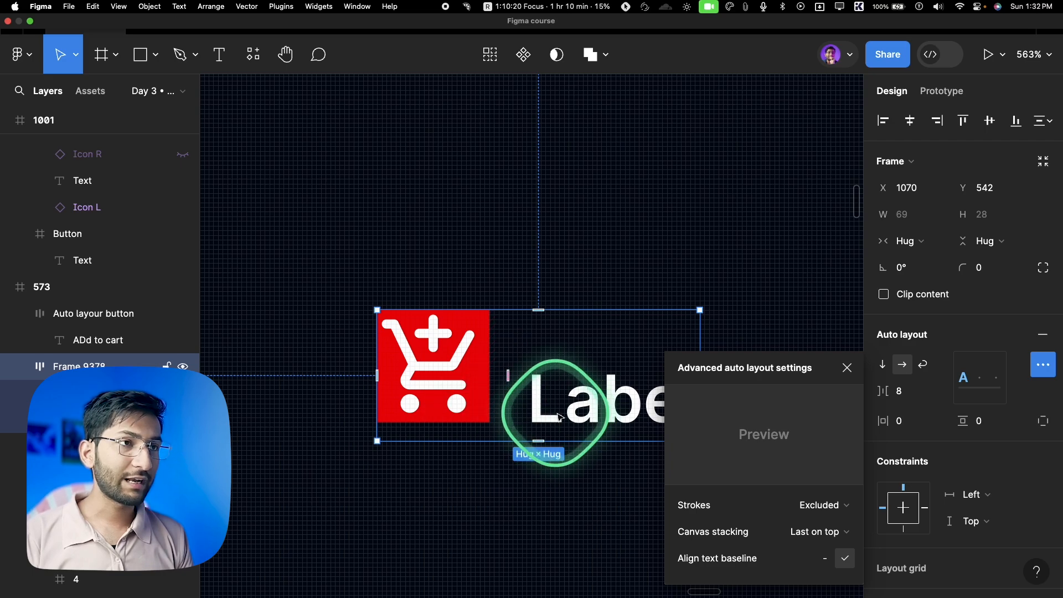
Show the rulers and place a horizontal guide along the cart icon's bottom edge to check the Label's baseline
scroll(593, 422, down, 1)
scroll(593, 422, right, 1)
scroll(627, 348, up, 1)
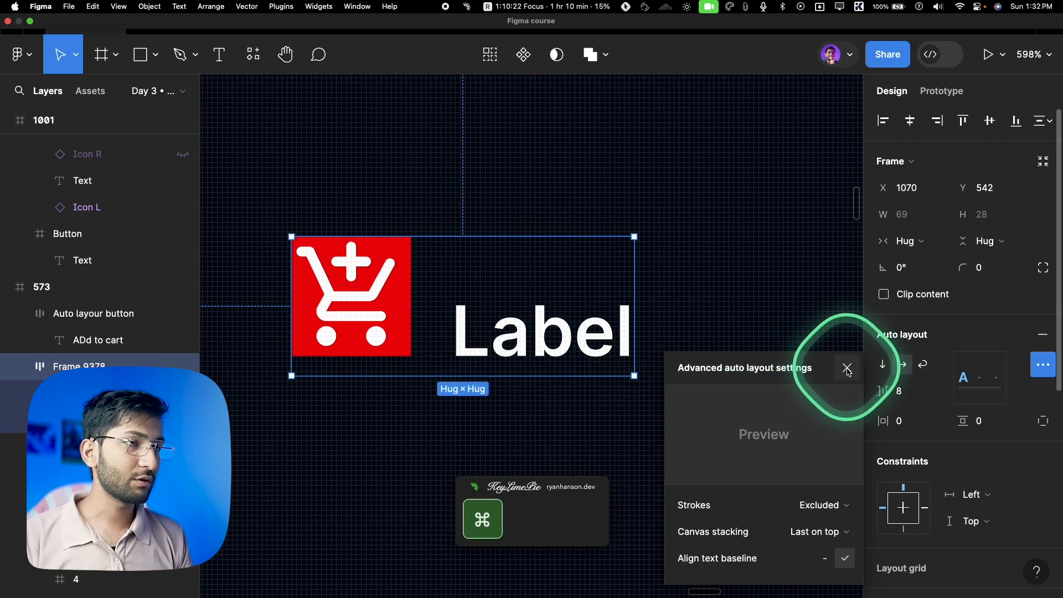
super+click(402, 326)
scroll(402, 328, up, 5)
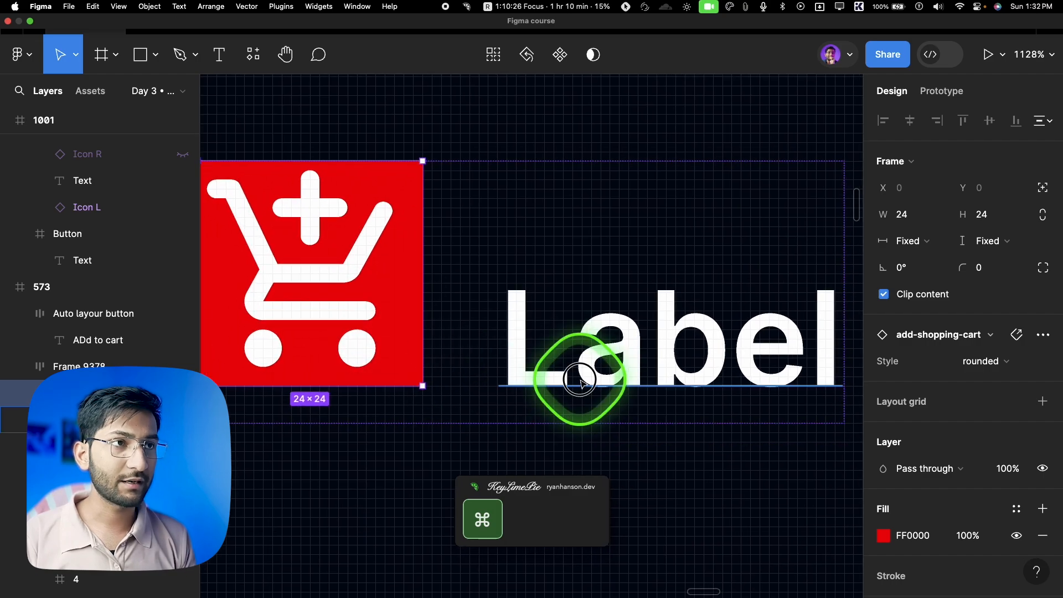
super+click(576, 357)
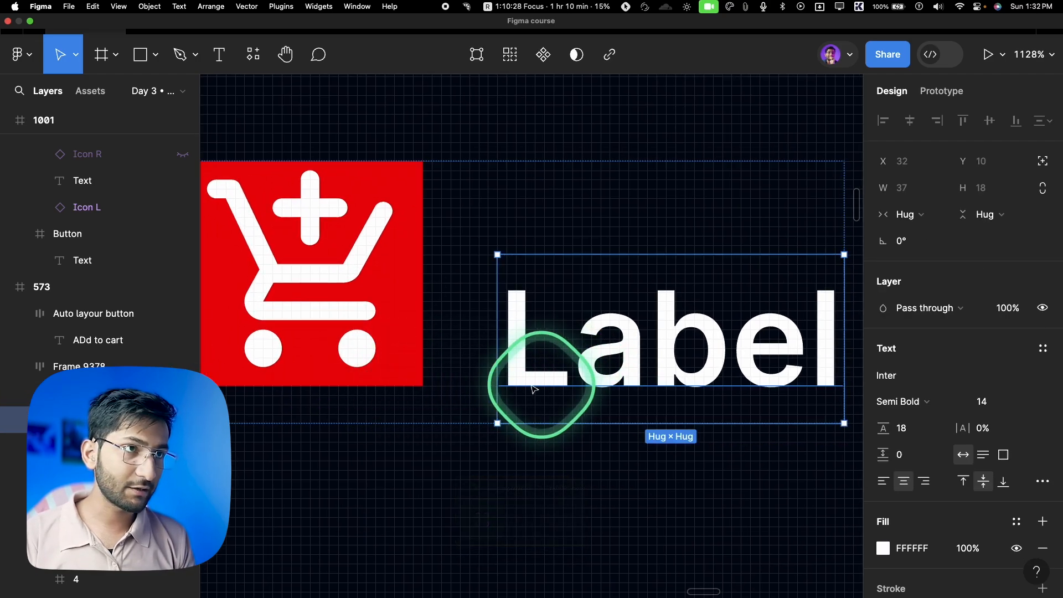
drag(484, 380, 529, 399)
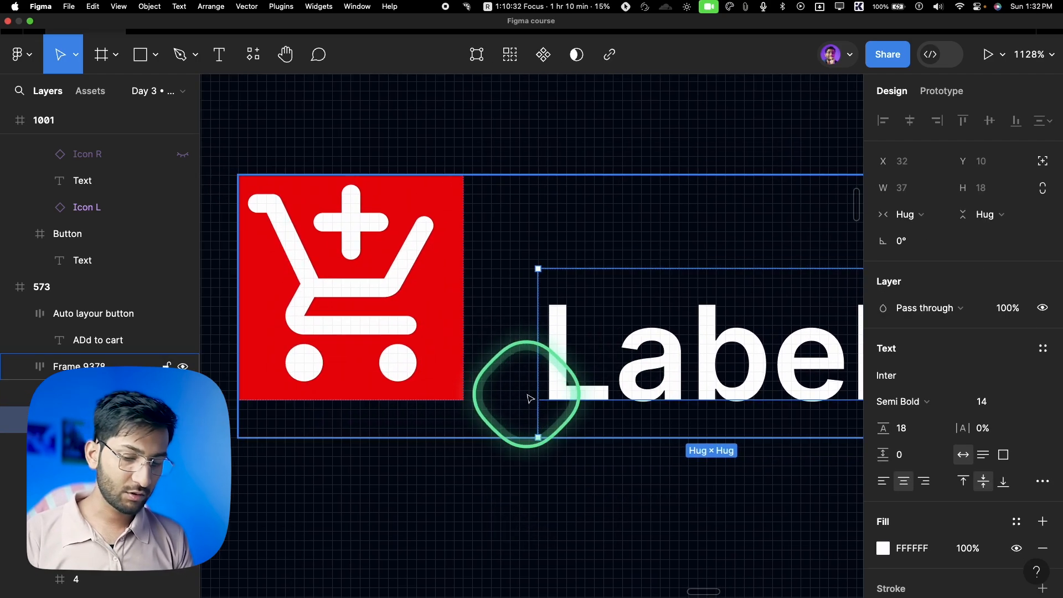
key(shift+r)
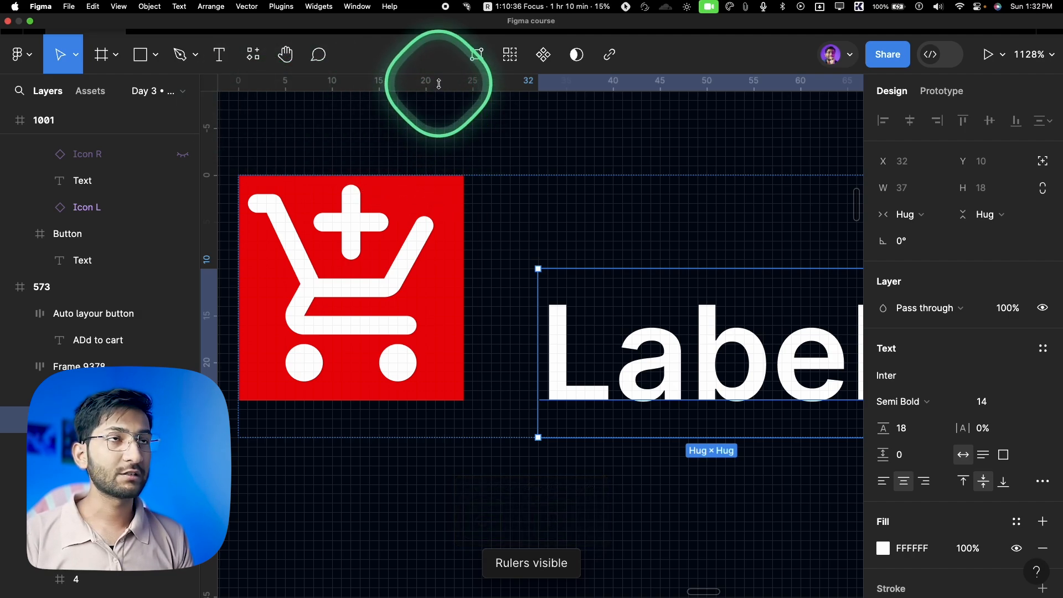
drag(437, 86, 480, 399)
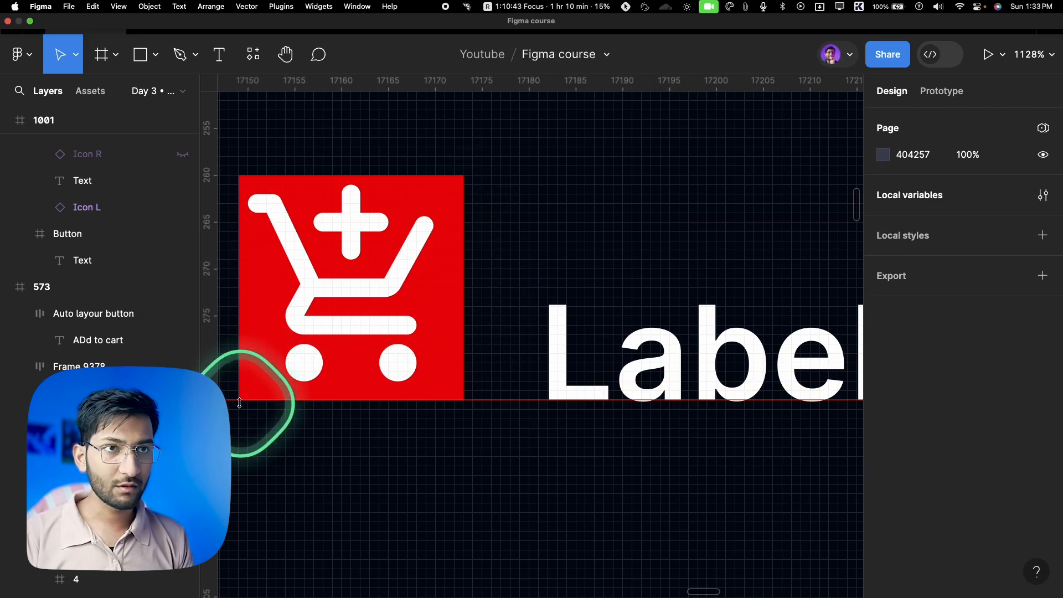
click(604, 368)
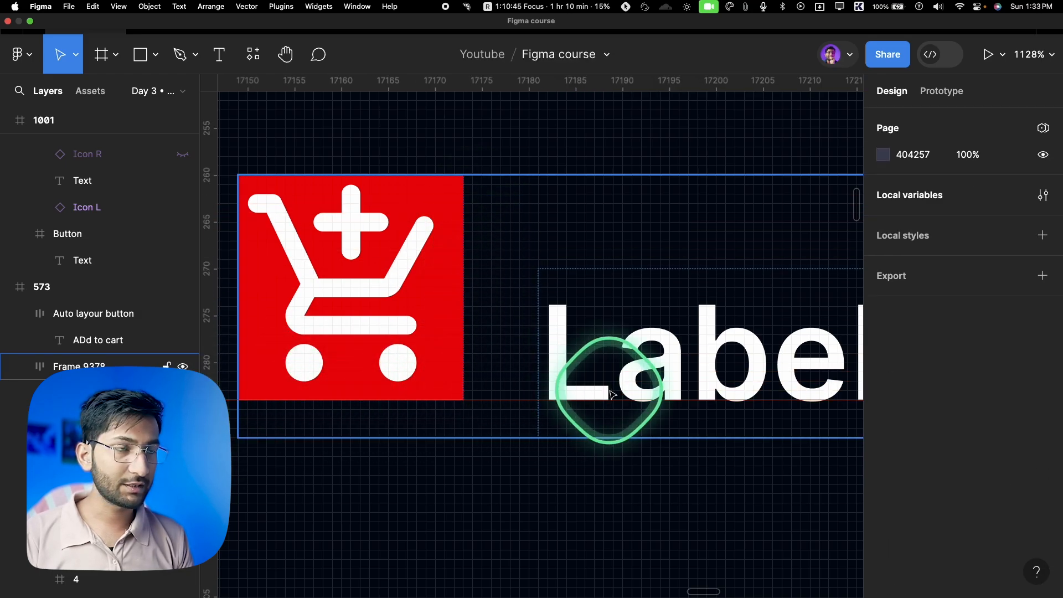
Turn off Align text baseline for the icon-and-label frame, and select the Label text to inspect its bounds
click(501, 328)
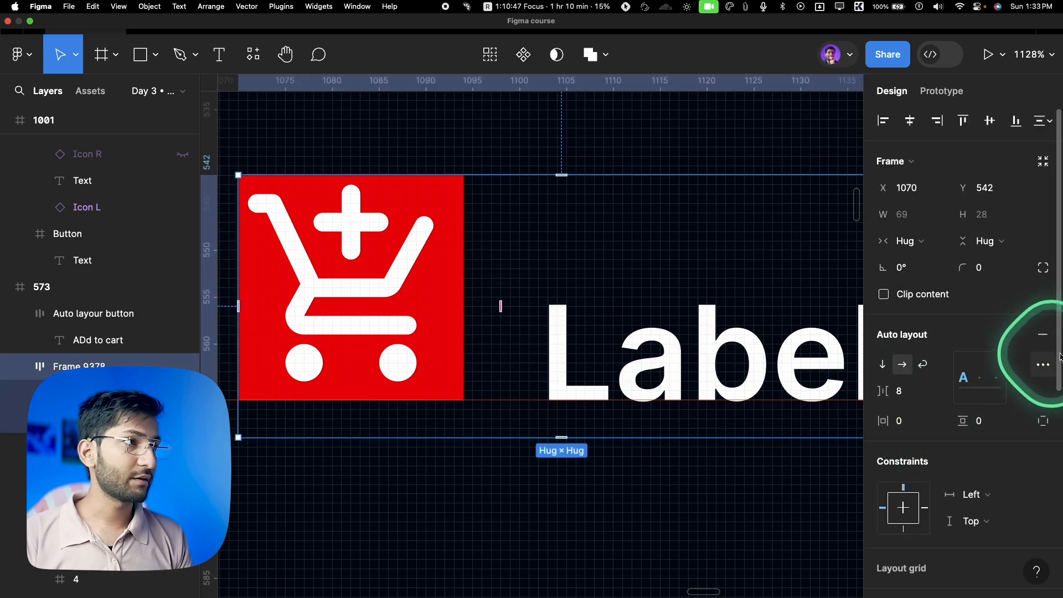
click(1043, 365)
click(825, 558)
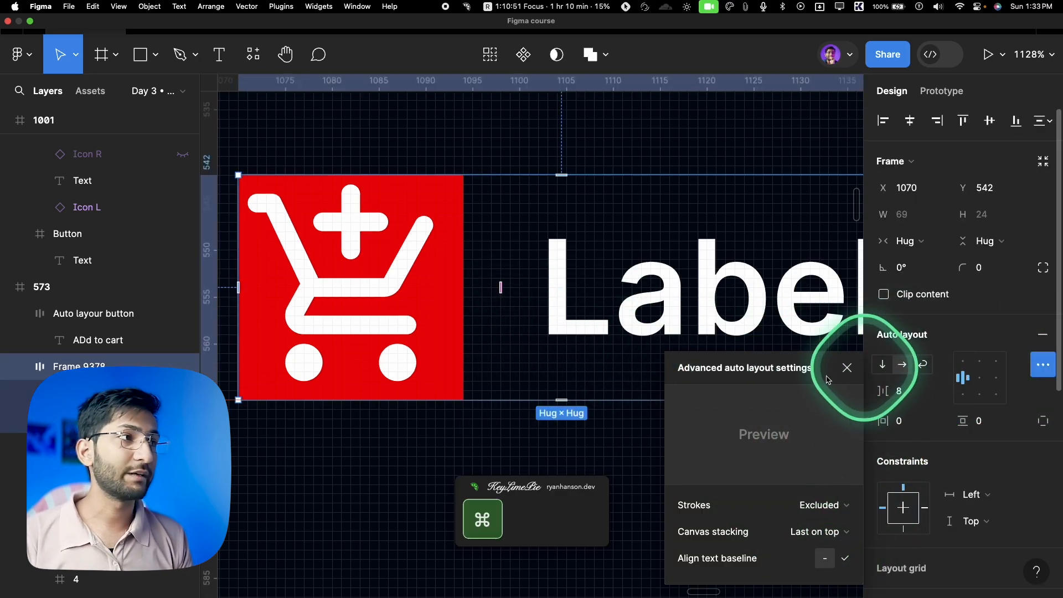
super+click(639, 306)
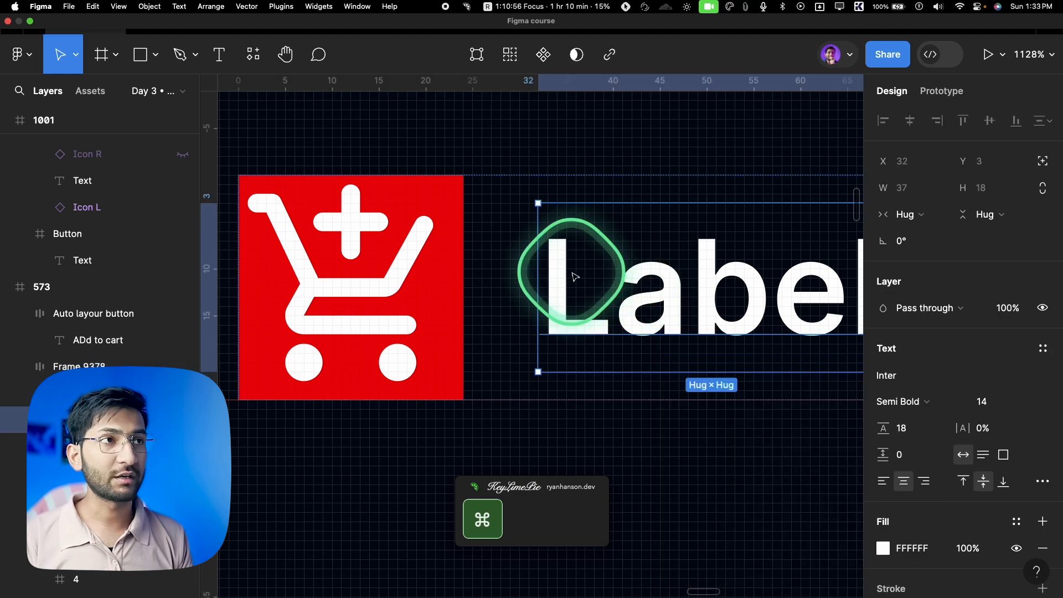
scroll(620, 241, right, 2)
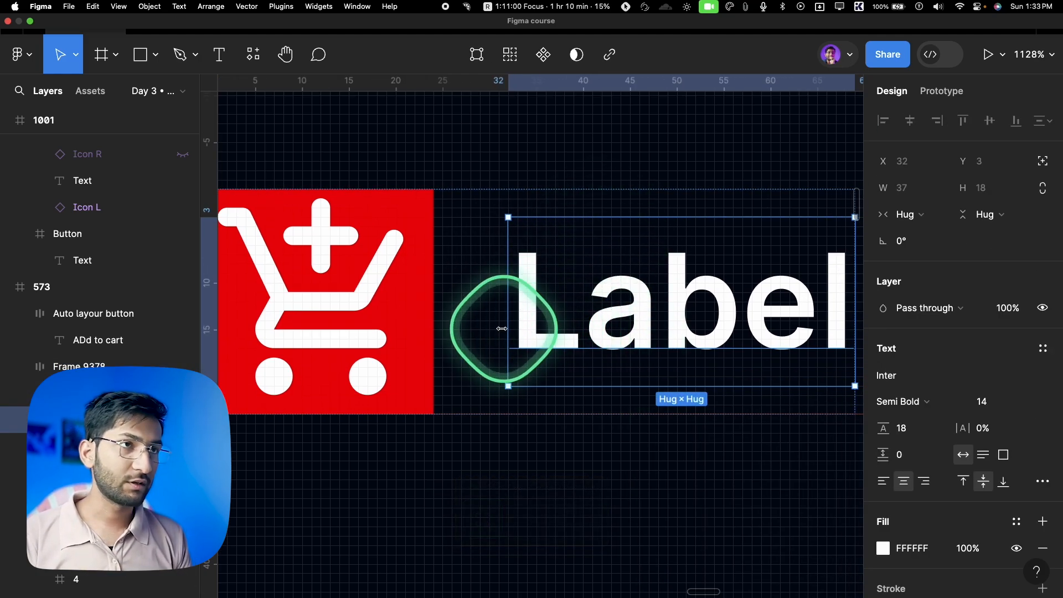
Align the icon-and-label frame's contents to the bottom left, and select the Label text
click(496, 328)
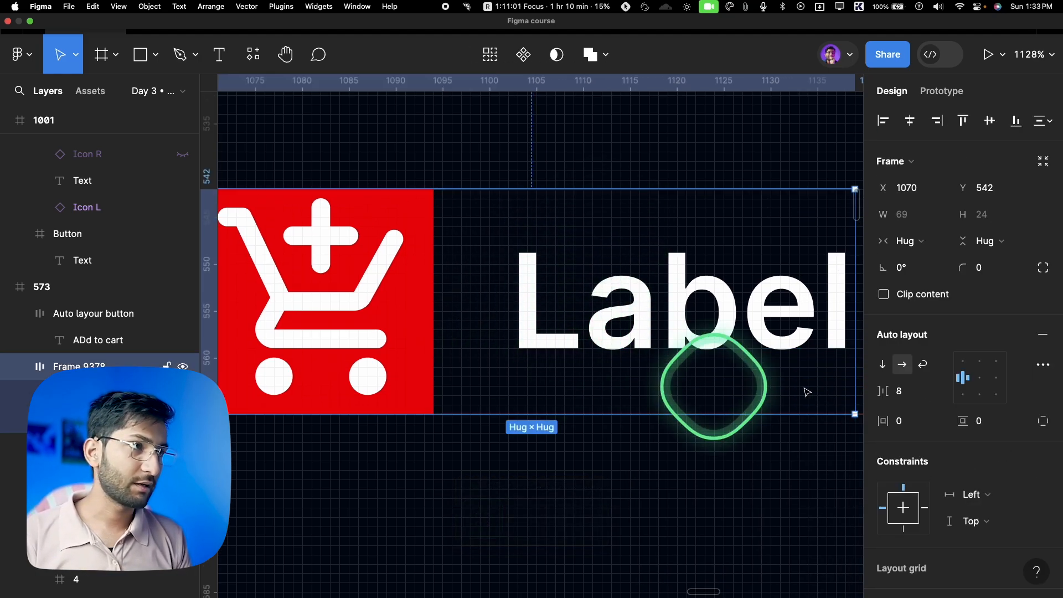
click(961, 399)
super+click(550, 377)
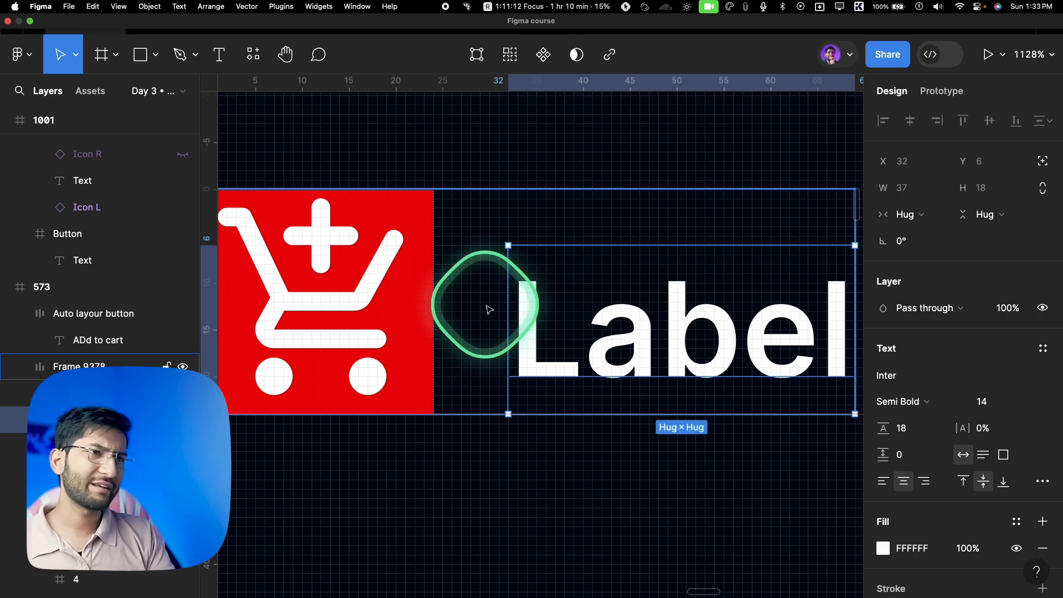
Zoom out to 200% and collapse the expanded layers in the layer list
key(minus)
key(minus)
key(minus)
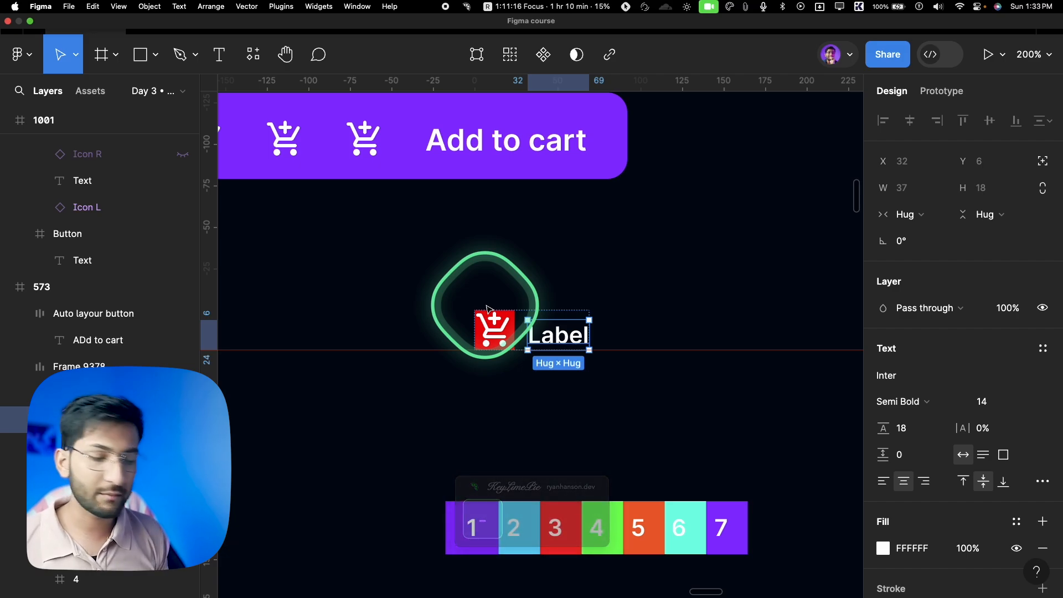
key(alt+l)
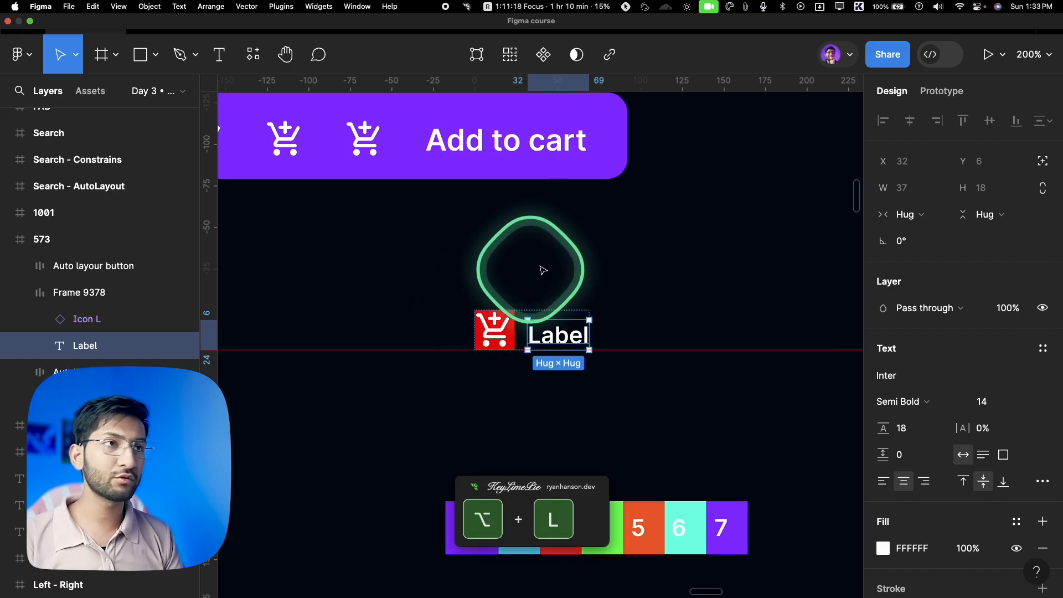
Find the Bookmark card on the canvas and select its frame
scroll(534, 274, down, 10)
scroll(634, 284, right, 5)
scroll(498, 299, up, 5)
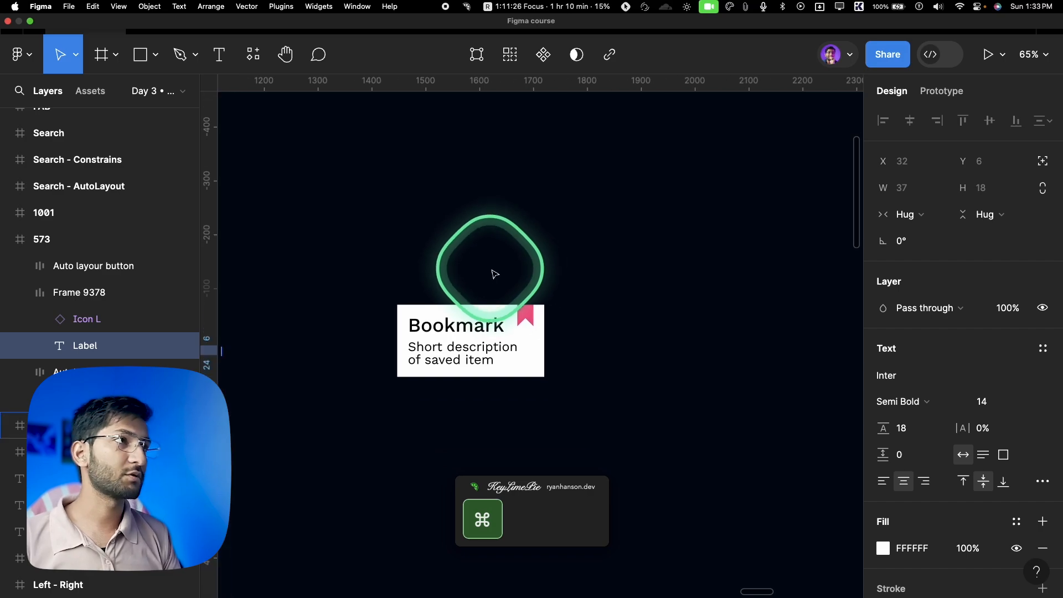
scroll(495, 273, up, 4)
click(514, 357)
scroll(526, 343, down, 3)
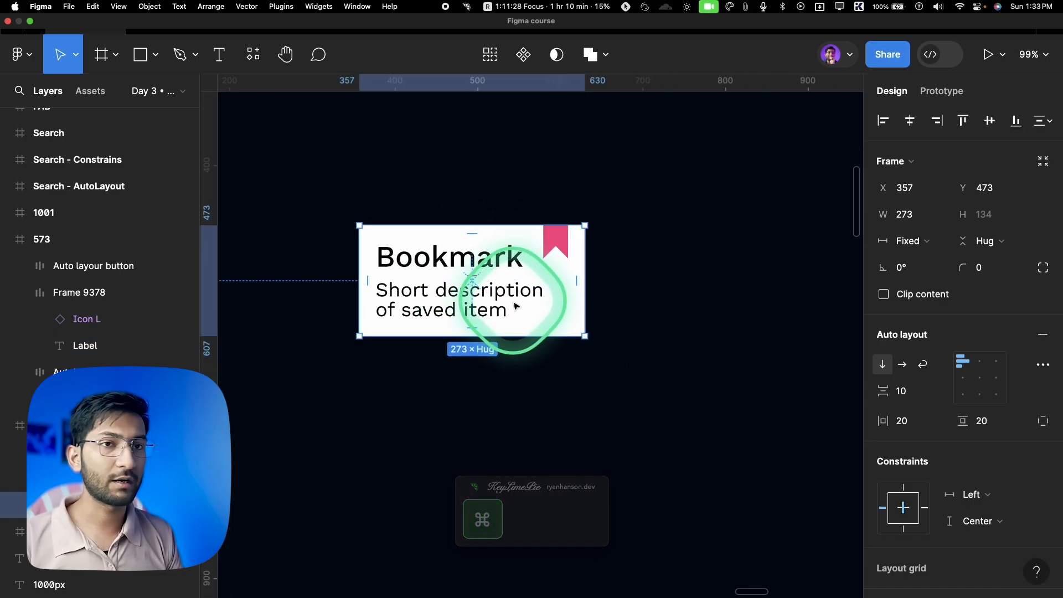
scroll(514, 306, up, 1)
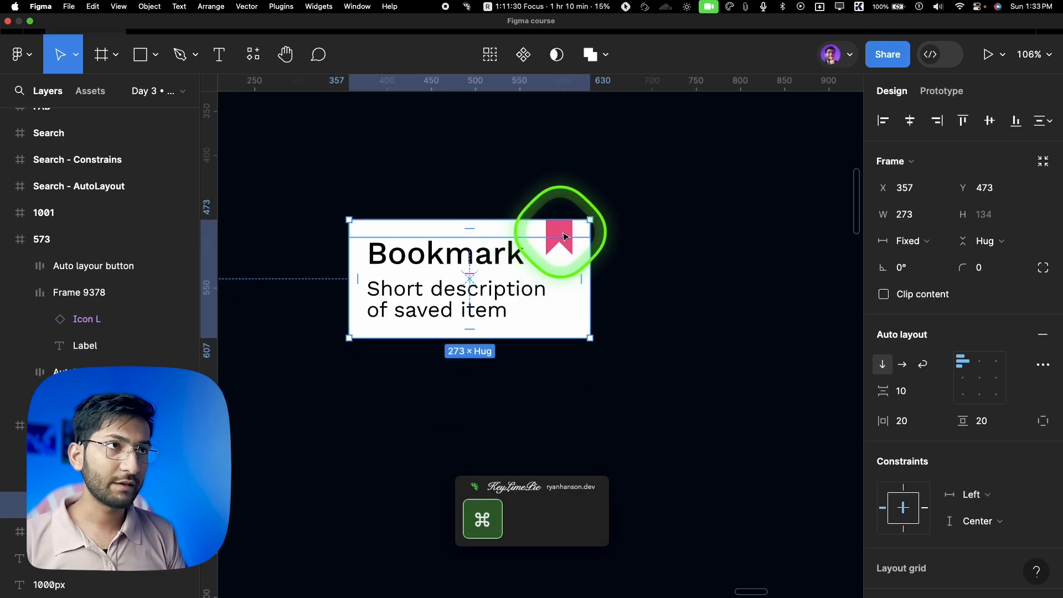
Widen the Bookmark card to about 442 and narrow it to about 402 to test the flag's behavior
super+click(560, 241)
click(587, 247)
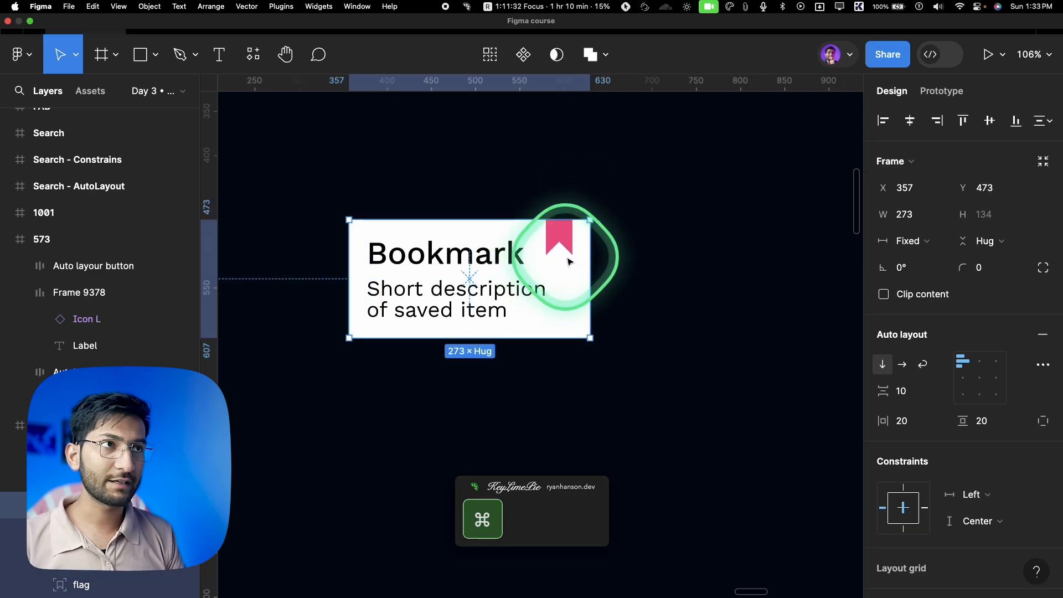
drag(590, 254, 736, 254)
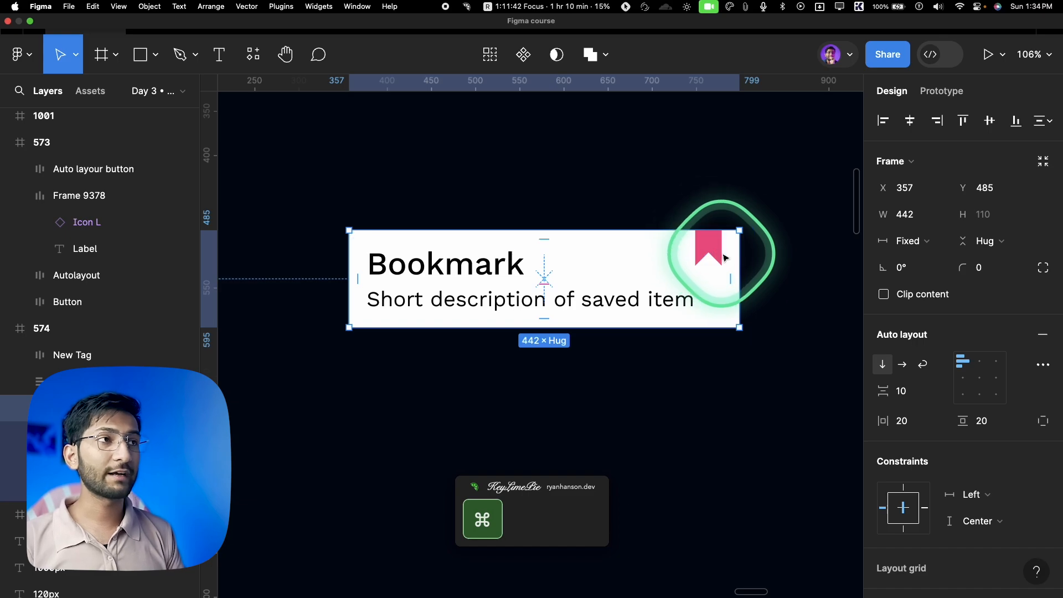
drag(740, 266, 704, 258)
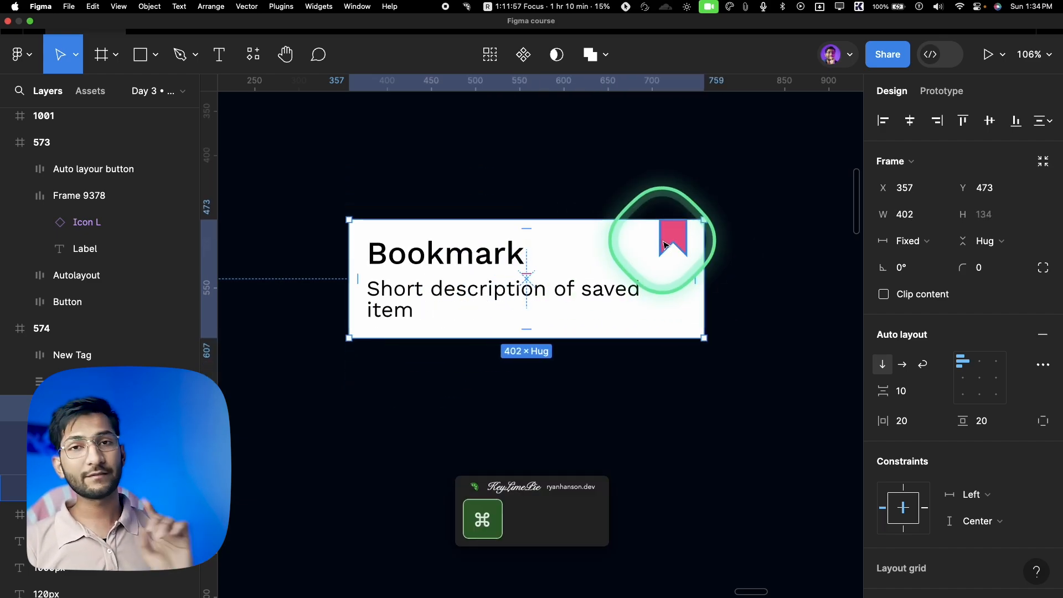
Select the card's flag, turn off its absolute position, and turn absolute position back on
super+click(666, 245)
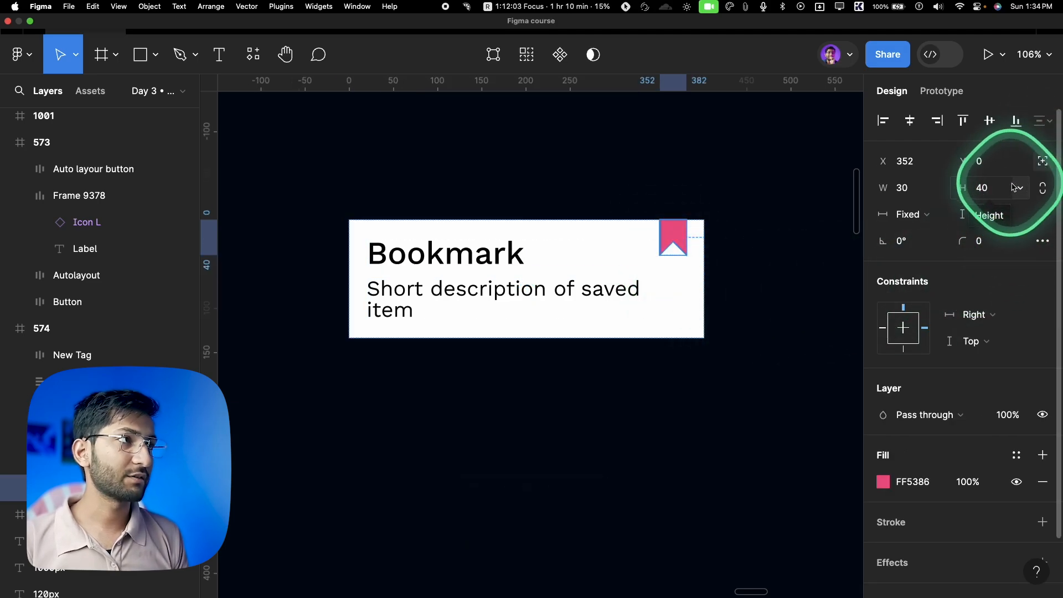
click(1044, 161)
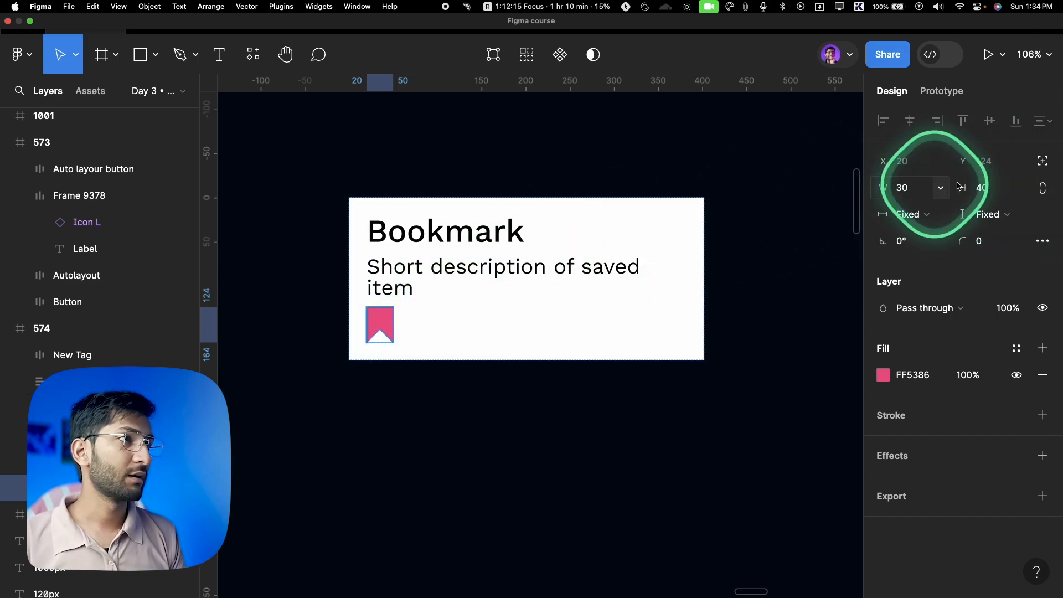
click(1044, 165)
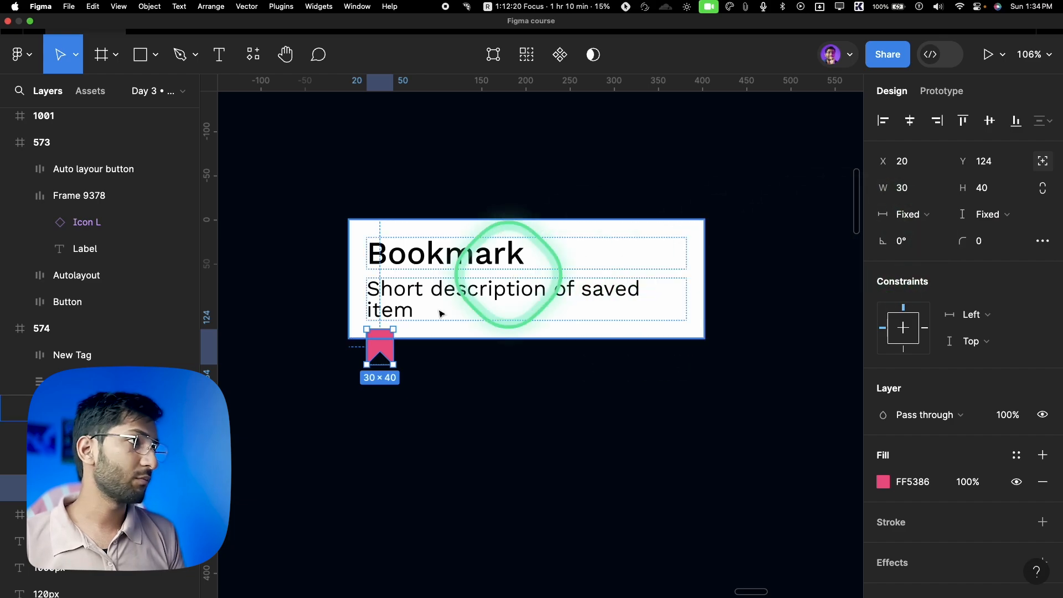
Align the flag to the card's top right corner and shift it inward to about X 342
click(962, 120)
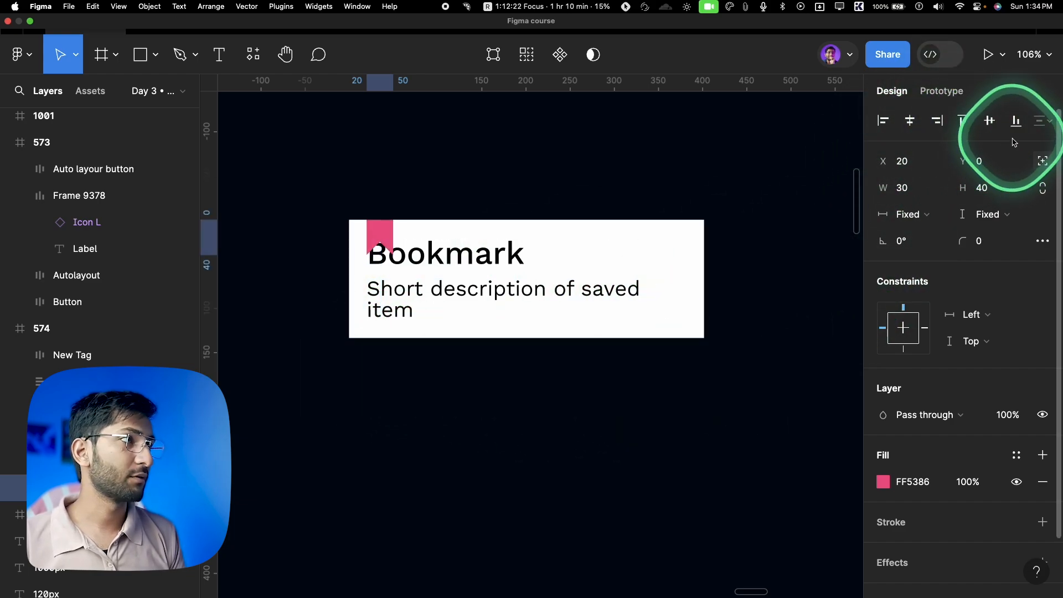
click(937, 121)
scroll(692, 232, up, 5)
drag(691, 231, 645, 232)
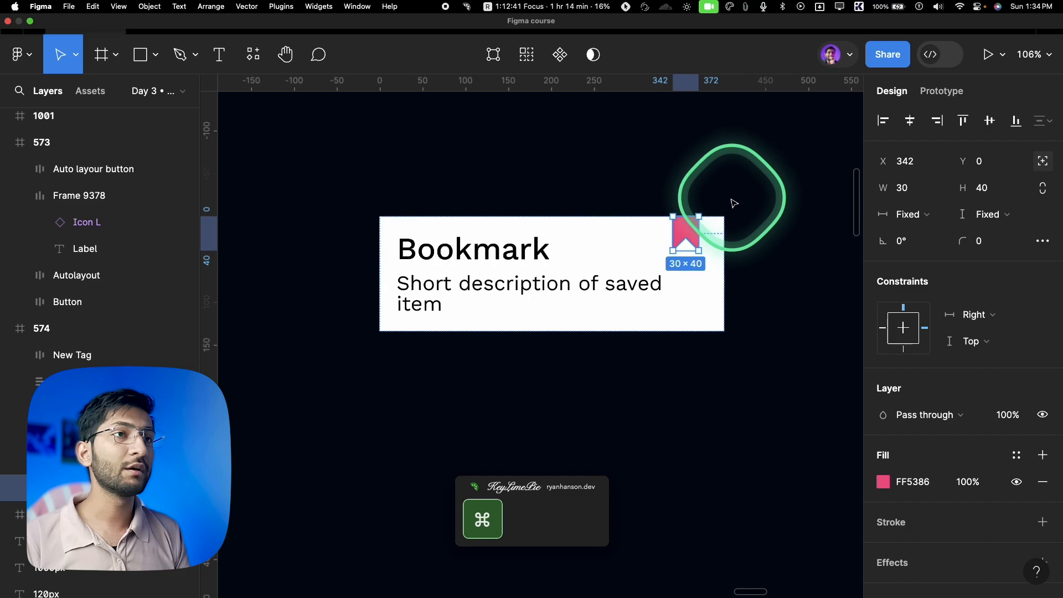
Narrow the Bookmark card to about 382 and further to about 362 to test the absolutely positioned flag
scroll(712, 202, down, 3)
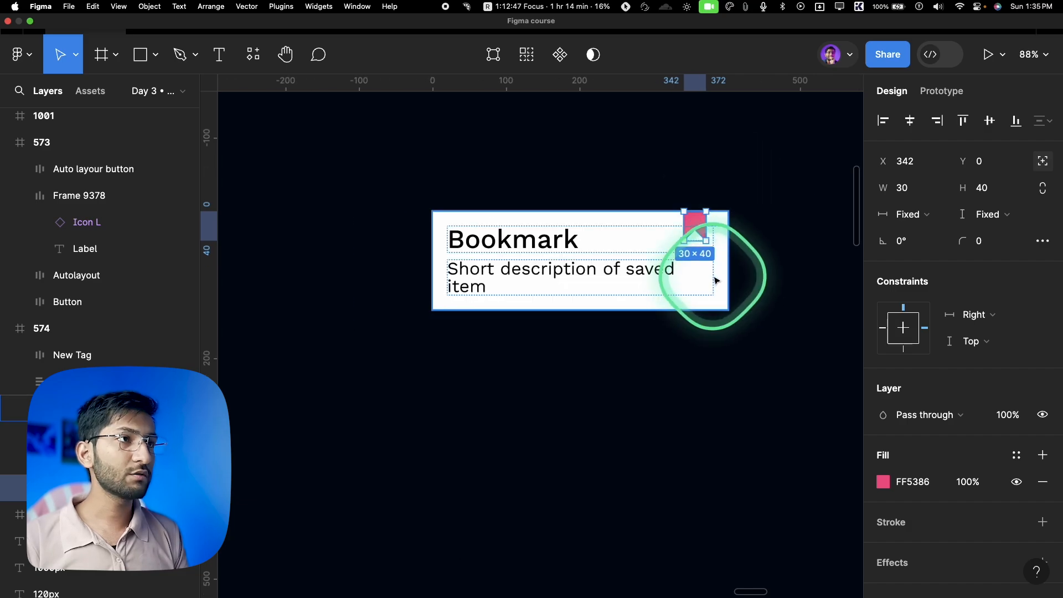
click(712, 278)
scroll(712, 278, right, 5)
scroll(490, 307, down, 2)
drag(499, 302, 538, 311)
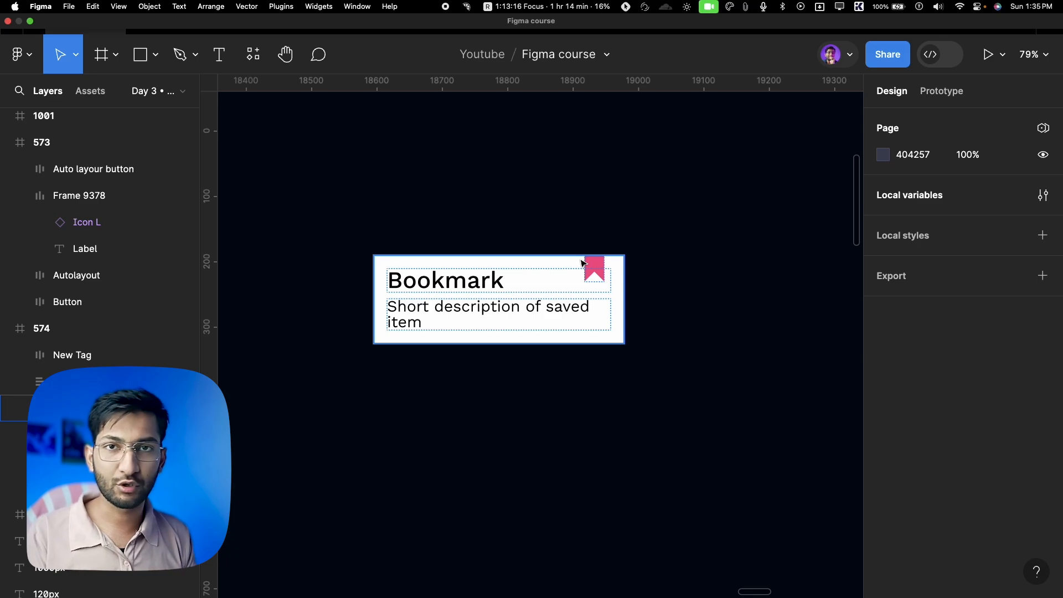
click(568, 243)
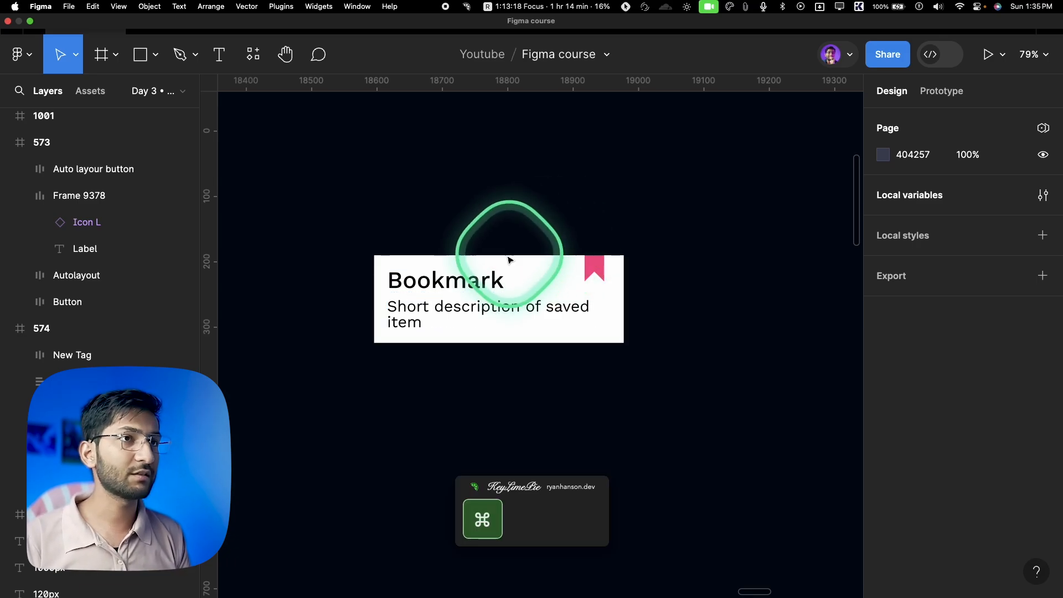
super+click(491, 266)
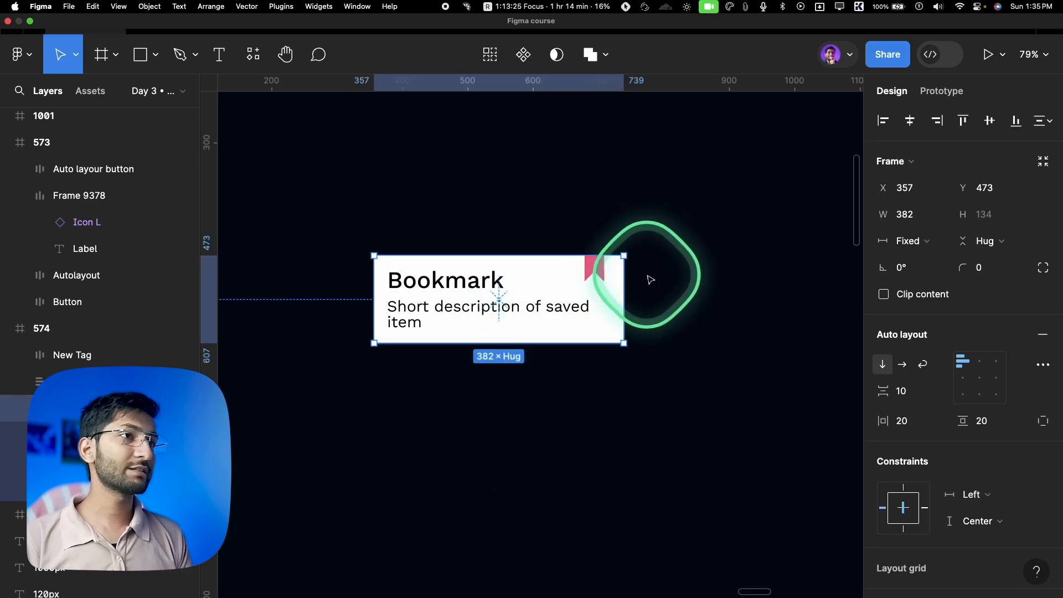
drag(632, 284, 609, 284)
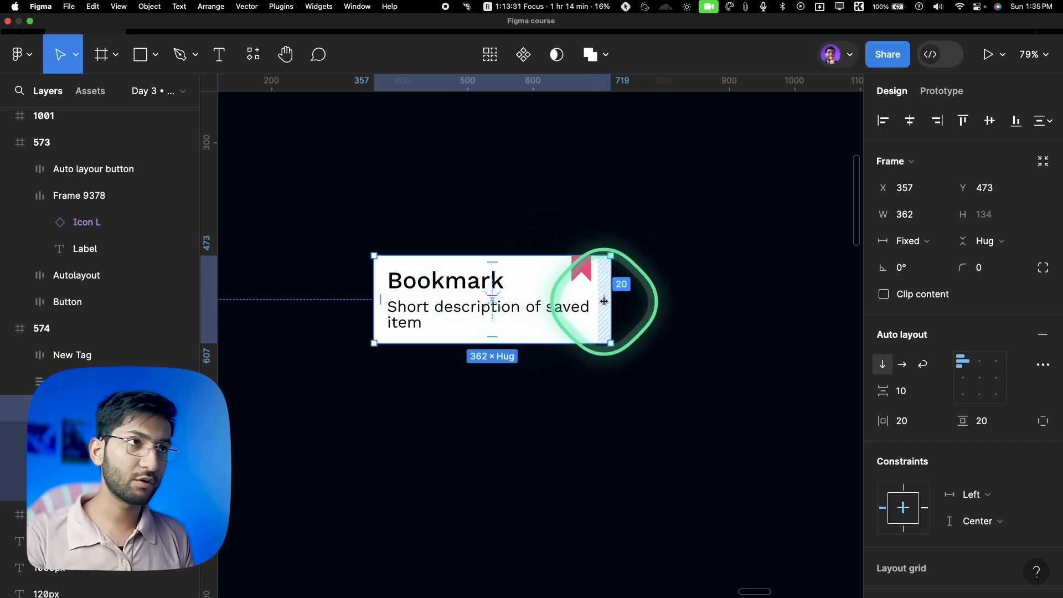
Narrow the Bookmark card to about 282 wide and give it a minimum width of 282
drag(608, 305, 556, 298)
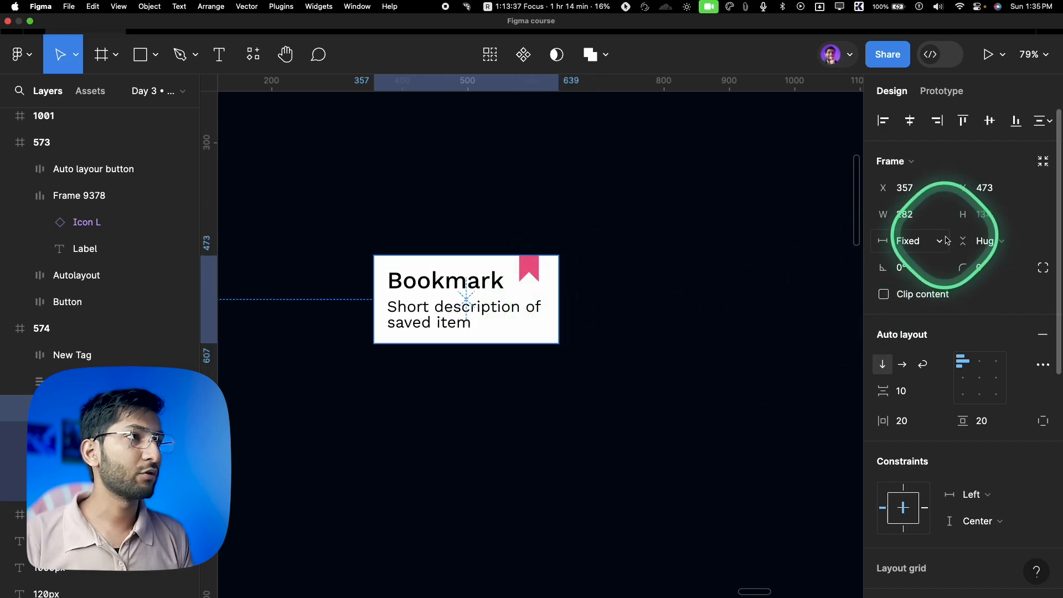
click(942, 216)
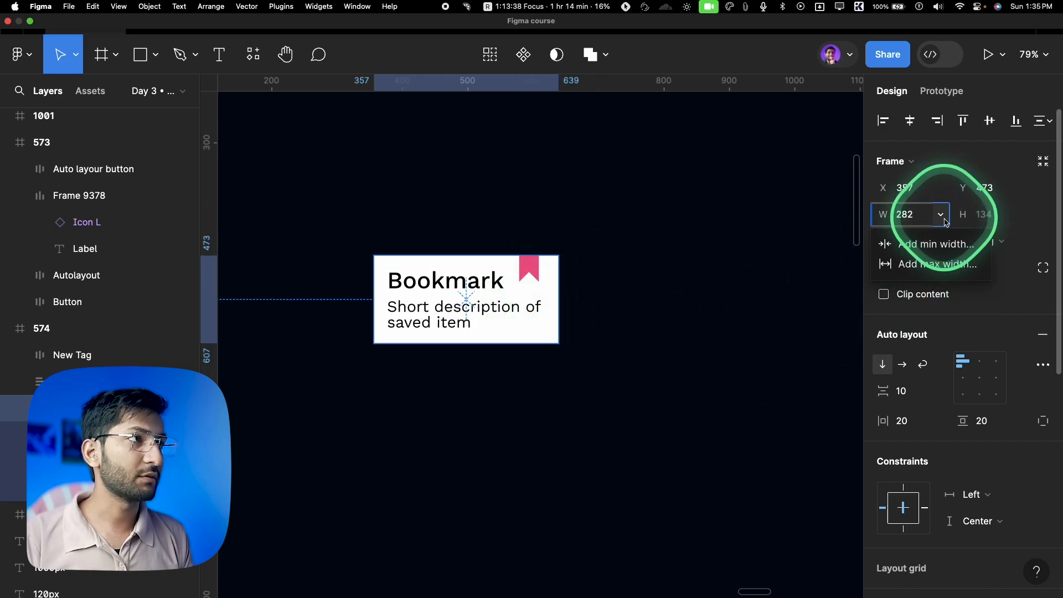
click(921, 248)
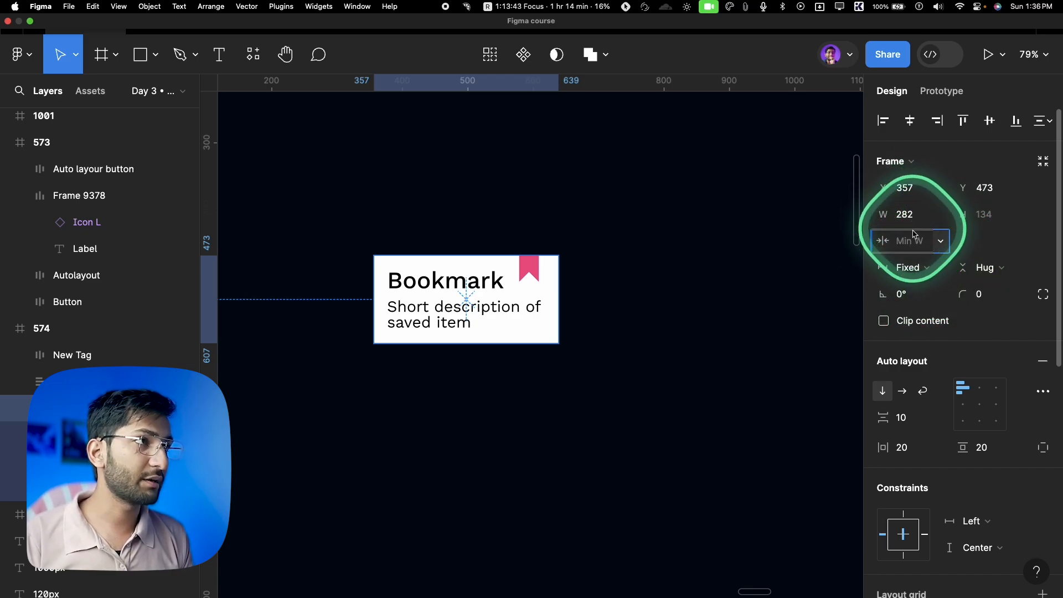
text(282)
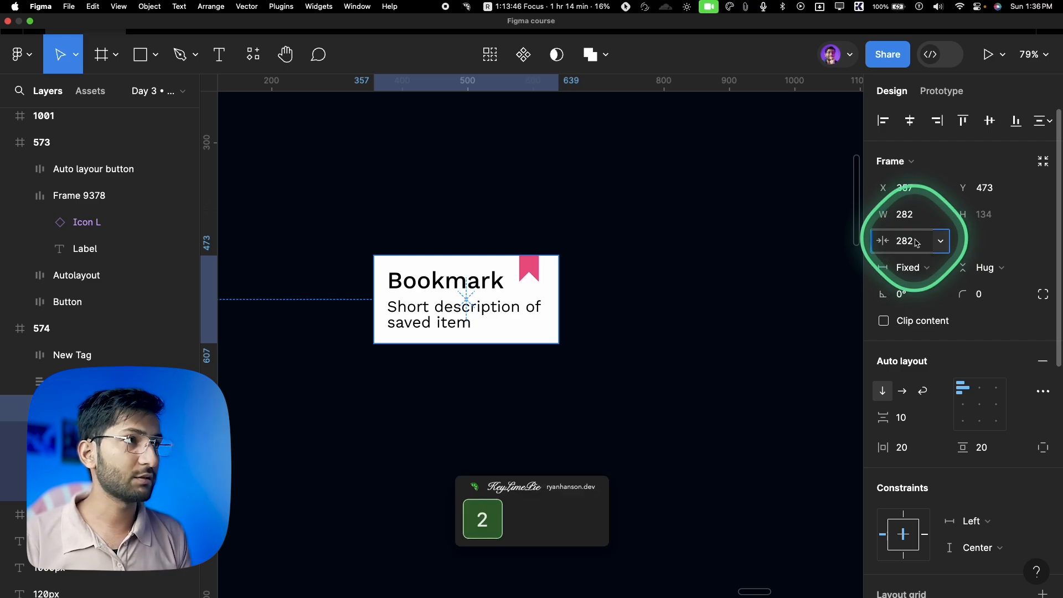
Try to shrink the Bookmark card's width below its minimum to test the limit
key(super+z)
drag(560, 281, 434, 366)
mouse_move(927, 219)
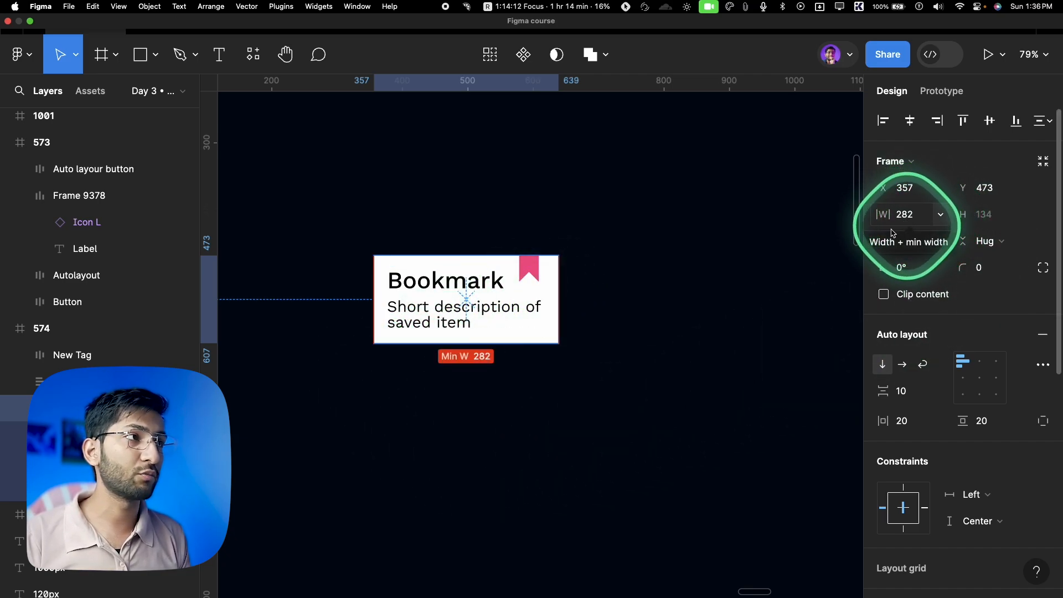
scroll(437, 359, up, 5)
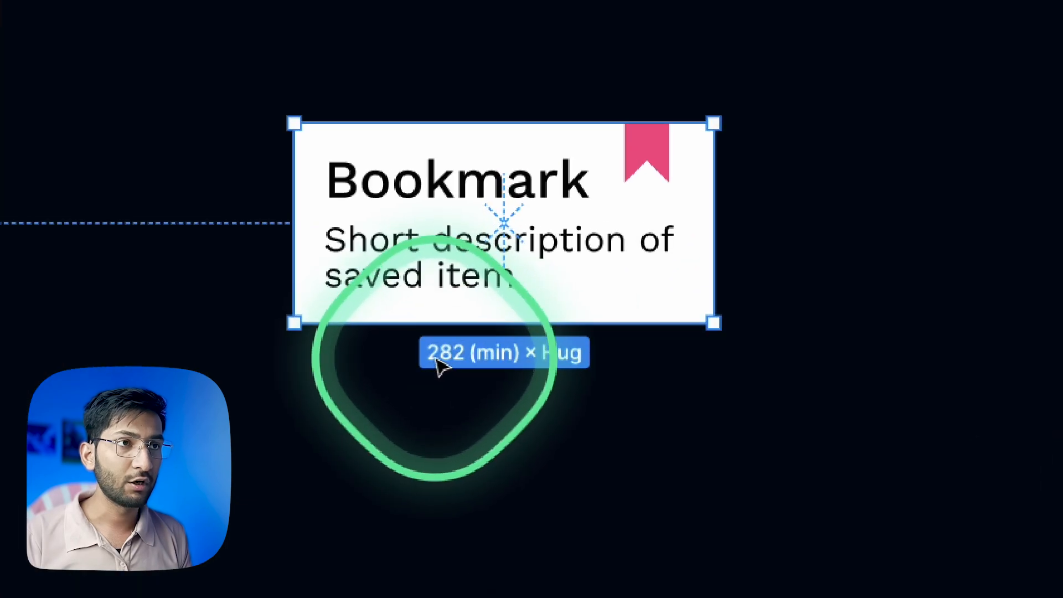
scroll(511, 357, down, 5)
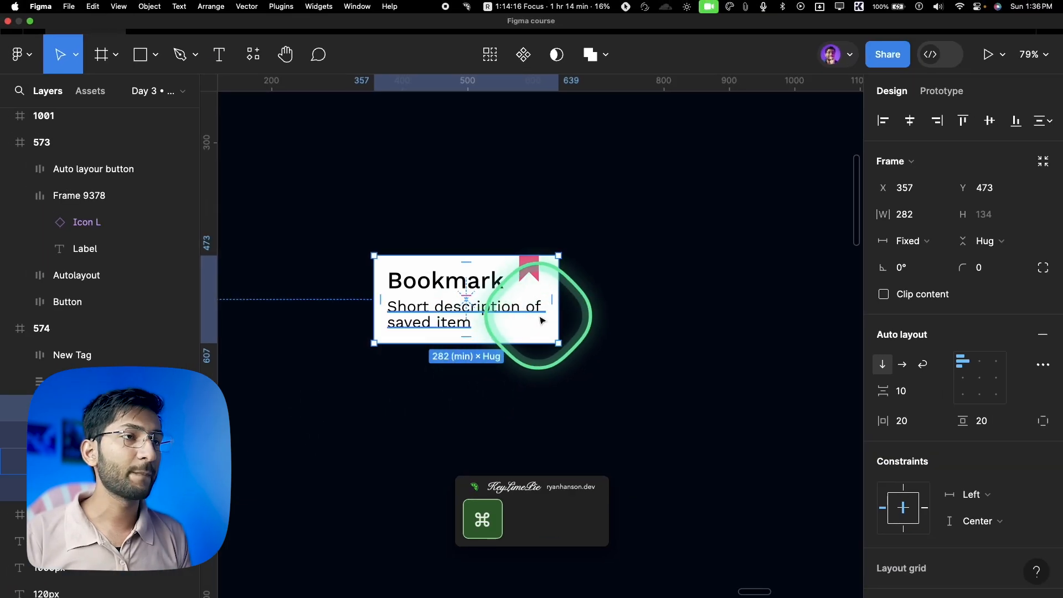
scroll(540, 305, down, 3)
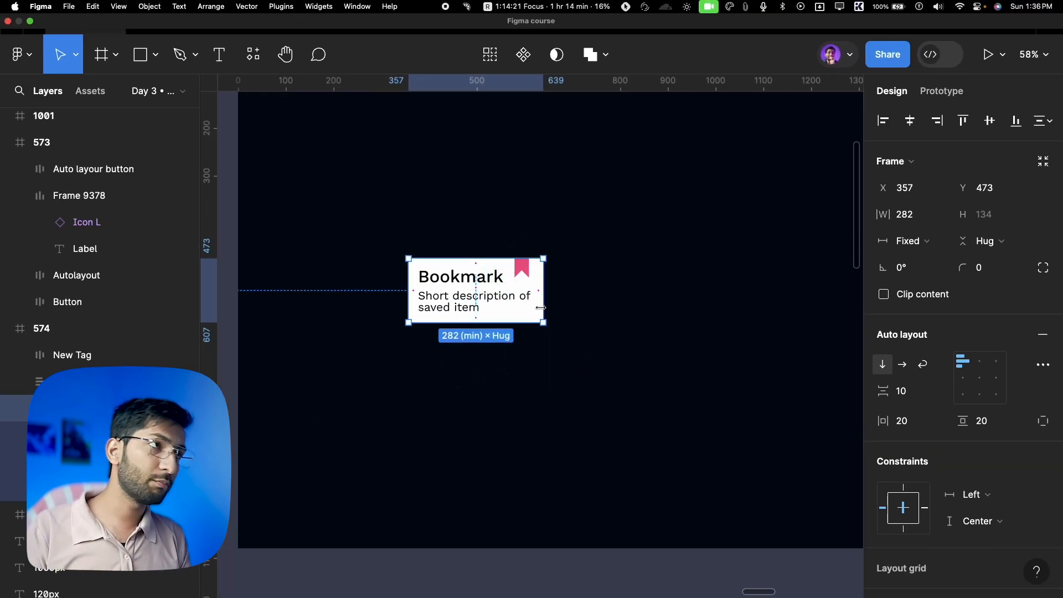
Add a maximum width of 600 to the Bookmark card
click(940, 215)
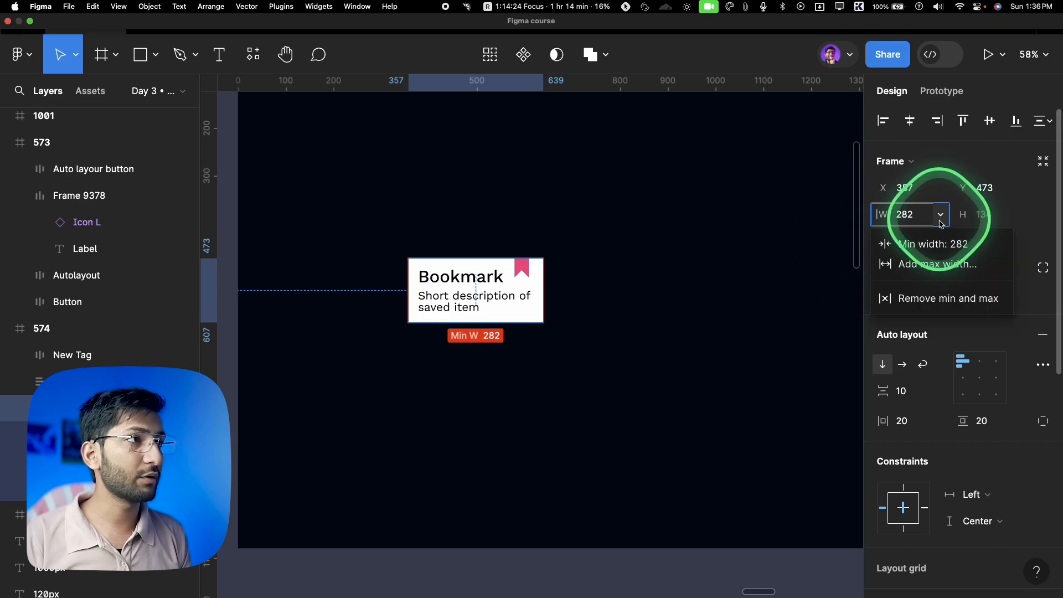
click(913, 269)
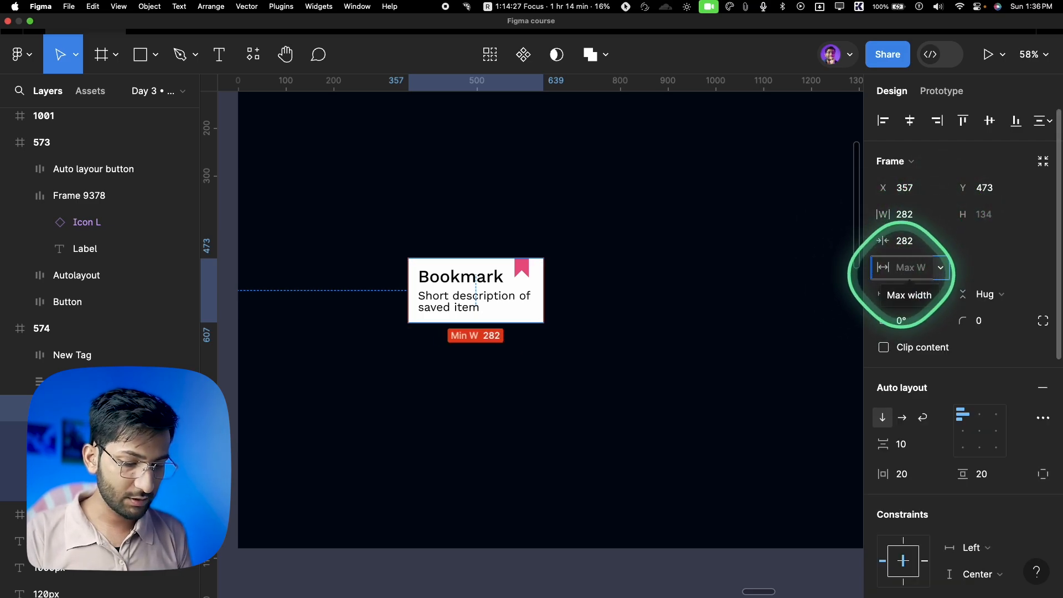
text(600)
scroll(533, 308, down, 3)
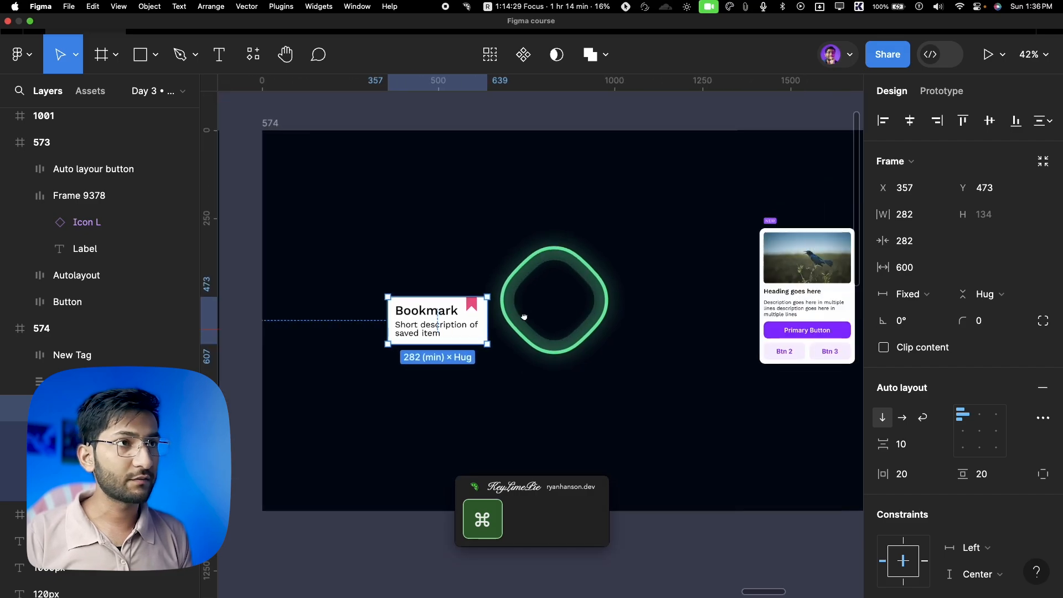
Test the width limits by stretching the Bookmark card to 600 and shrinking it back to 282
key(super+z)
drag(438, 341, 604, 350)
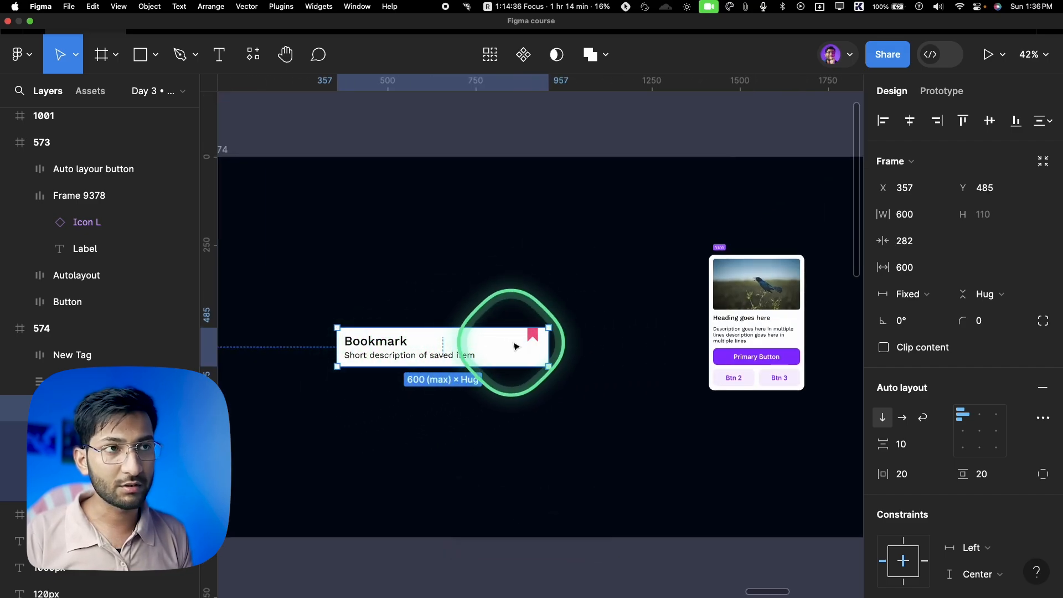
drag(537, 339, 513, 361)
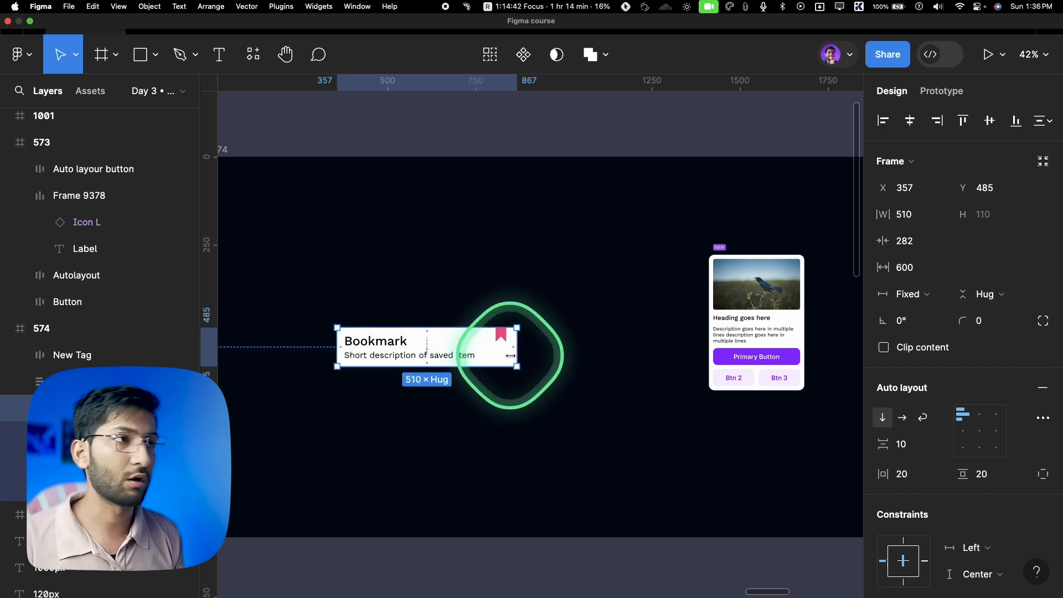
scroll(510, 355, up, 3)
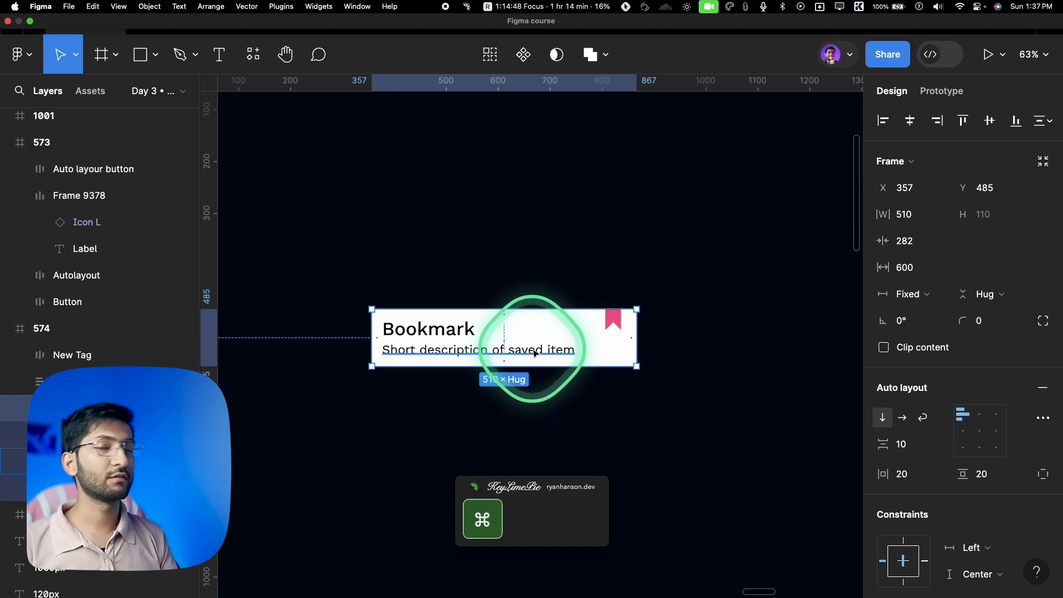
scroll(594, 339, up, 3)
drag(653, 349, 375, 355)
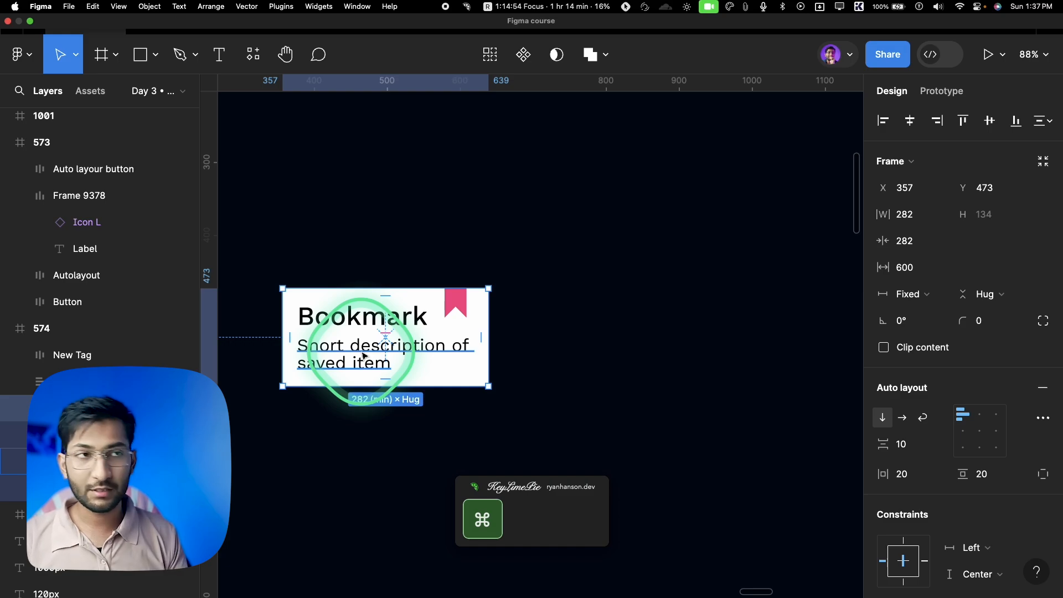
Set the horizontal resizing of the Bookmark card's description text to Fixed width
scroll(388, 343, up, 3)
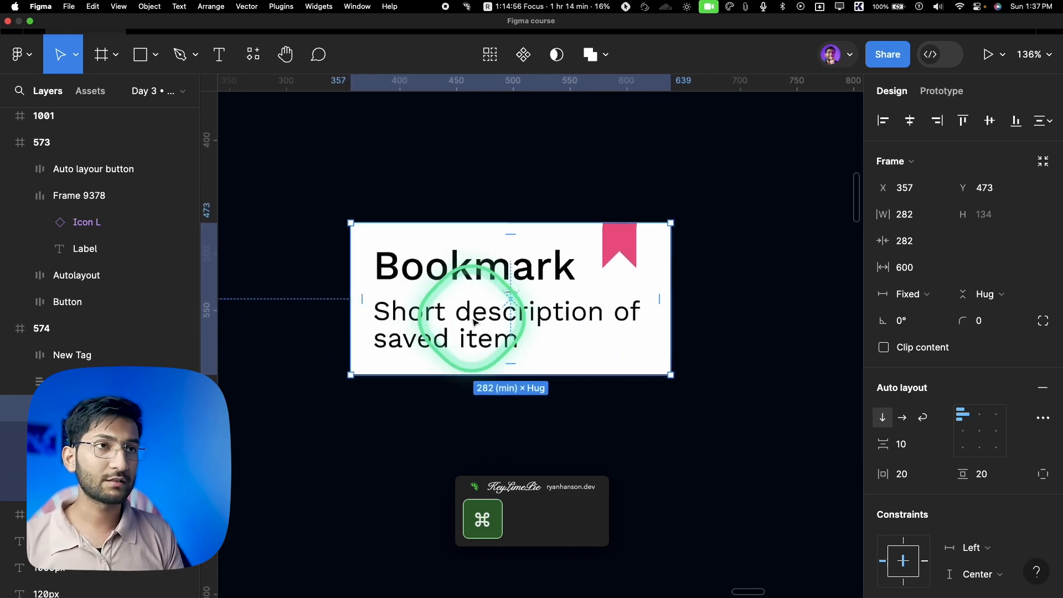
super+click(409, 332)
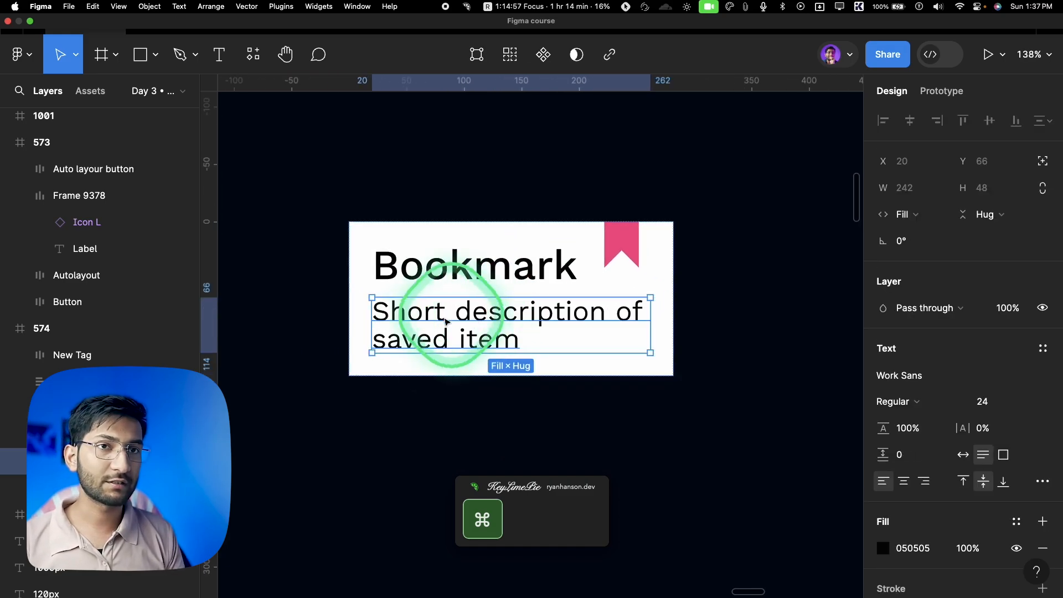
click(912, 216)
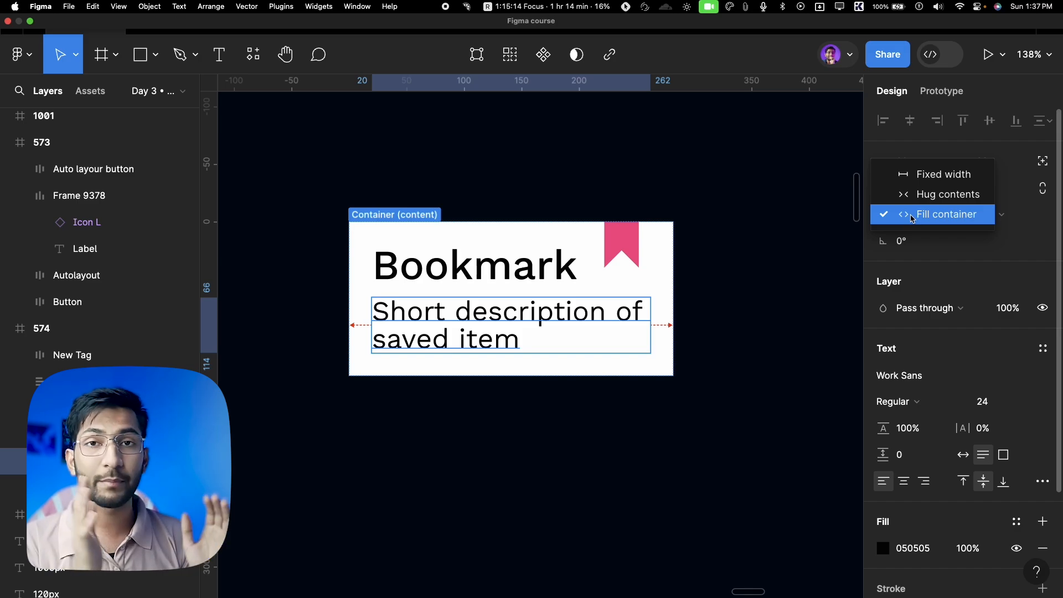
click(936, 174)
Widen the Bookmark card to about 406 to test how the fixed-width description behaves
click(668, 276)
scroll(667, 276, down, 3)
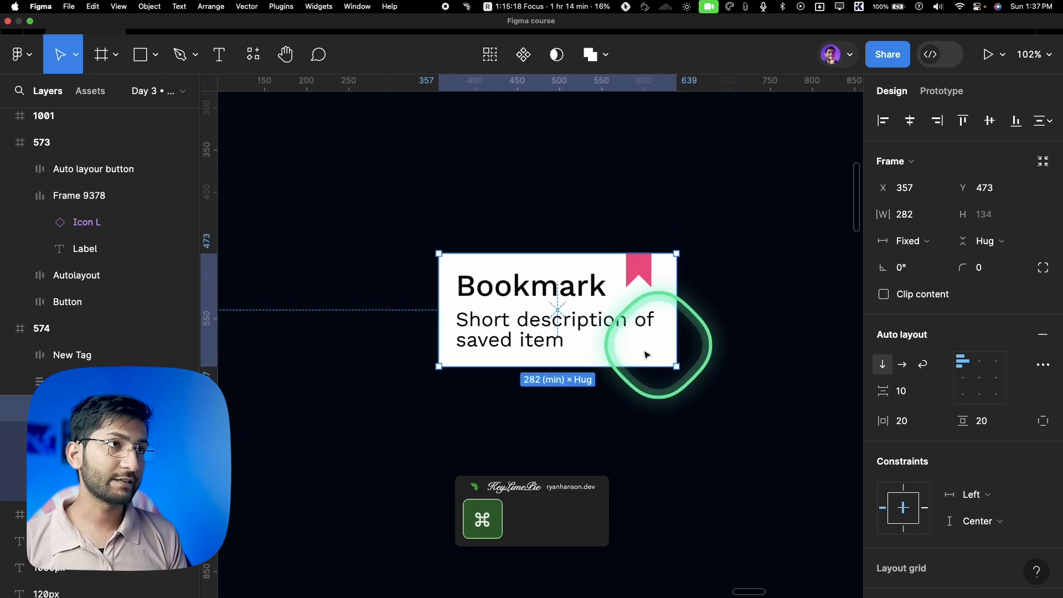
drag(636, 344, 735, 344)
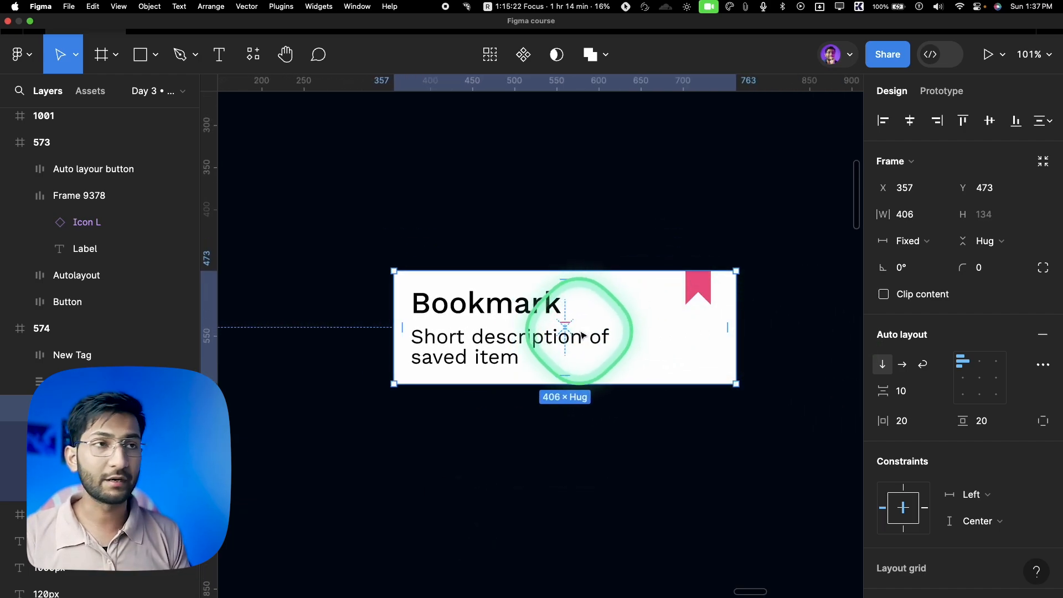
Set the horizontal resizing of the Bookmark card's description text to Hug contents
key(super)
super+click(501, 349)
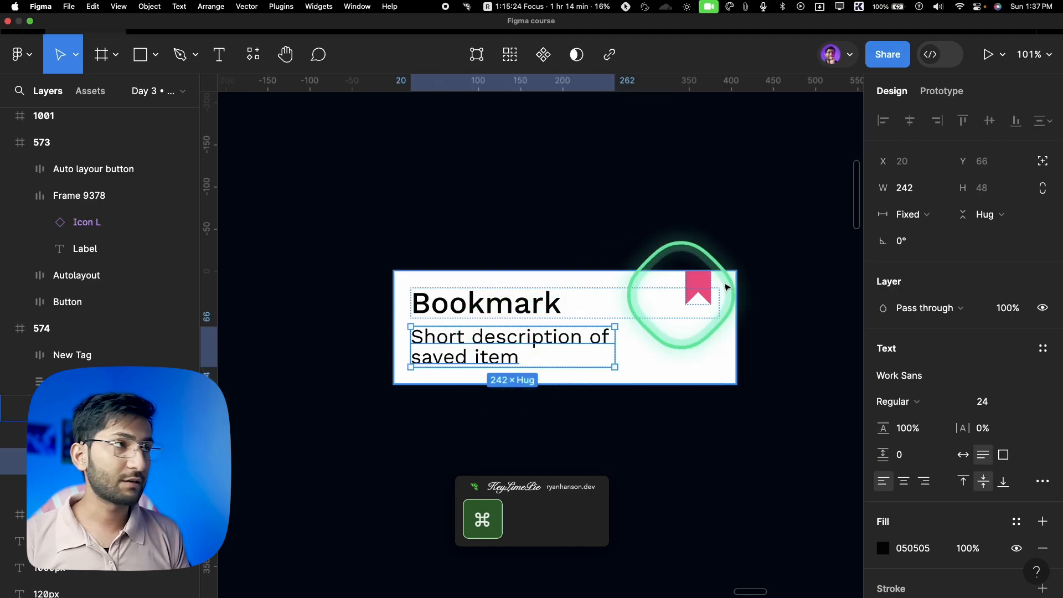
click(911, 214)
click(905, 235)
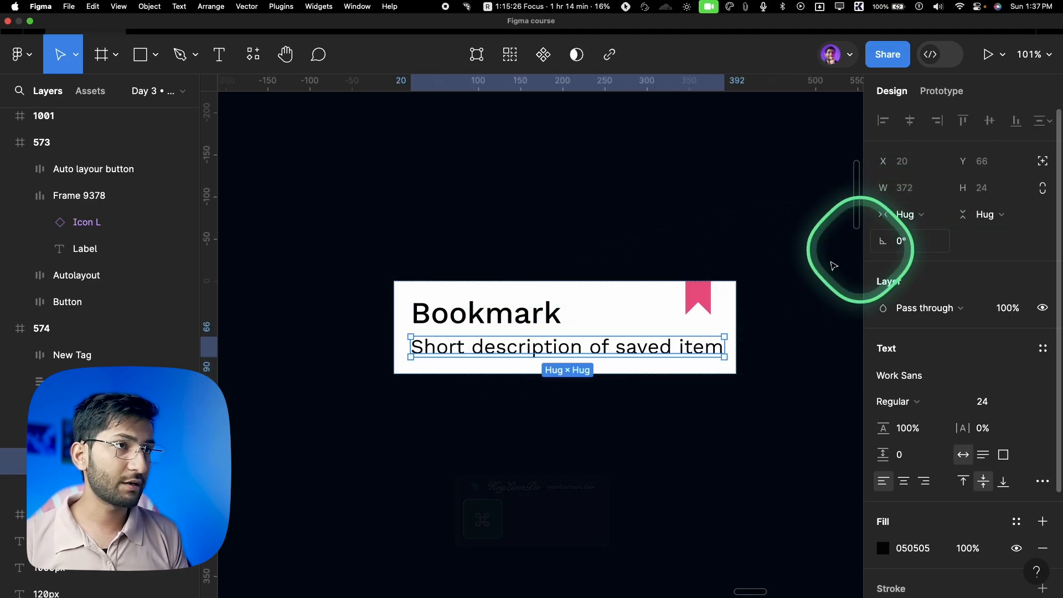
Widen the Bookmark card to about 500
click(737, 326)
scroll(747, 327, right, 2)
scroll(636, 342, down, 1)
drag(636, 342, 682, 347)
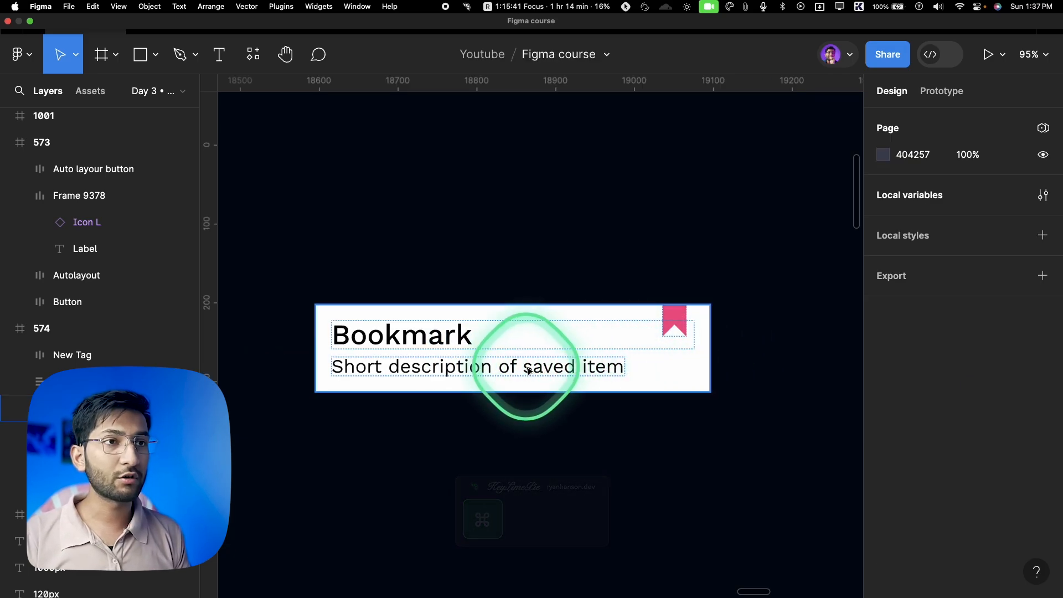
Replace the Bookmark card's description text with "This is dec"
key(super)
super+click(514, 368)
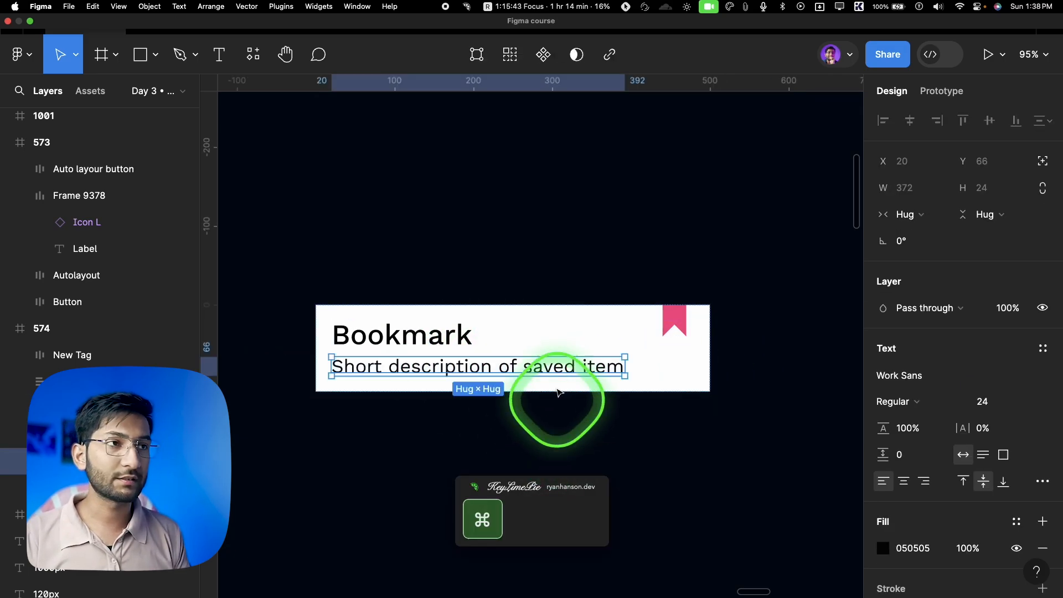
double_click(595, 368)
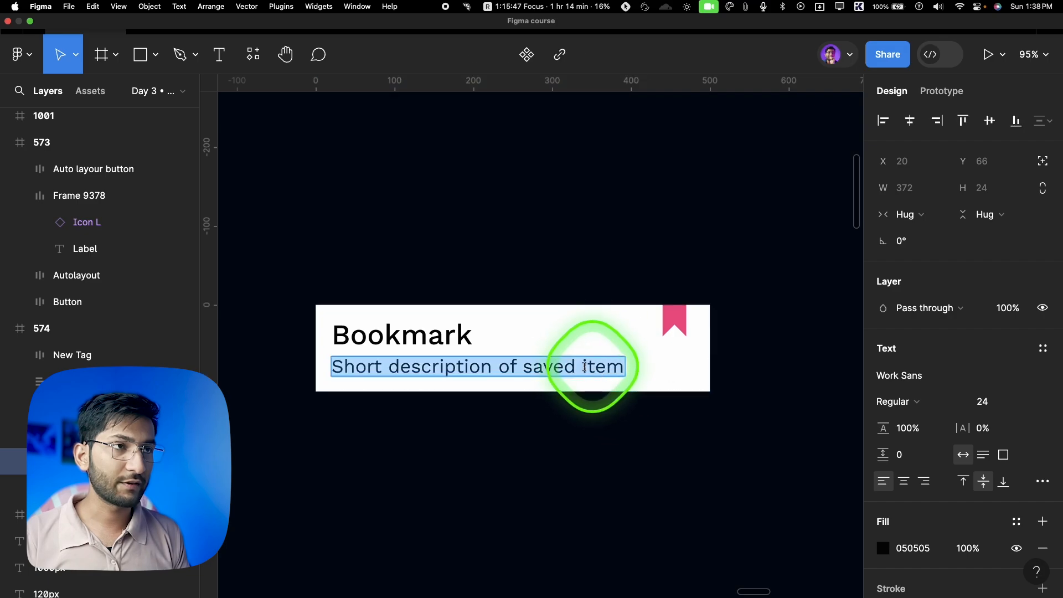
text(This is dec)
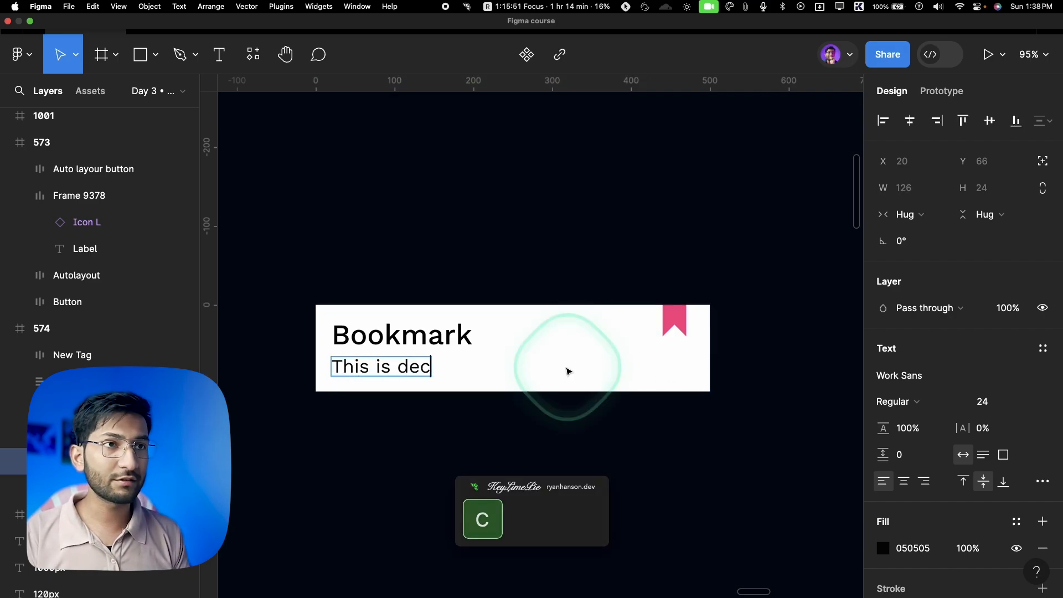
scroll(325, 372, up, 5)
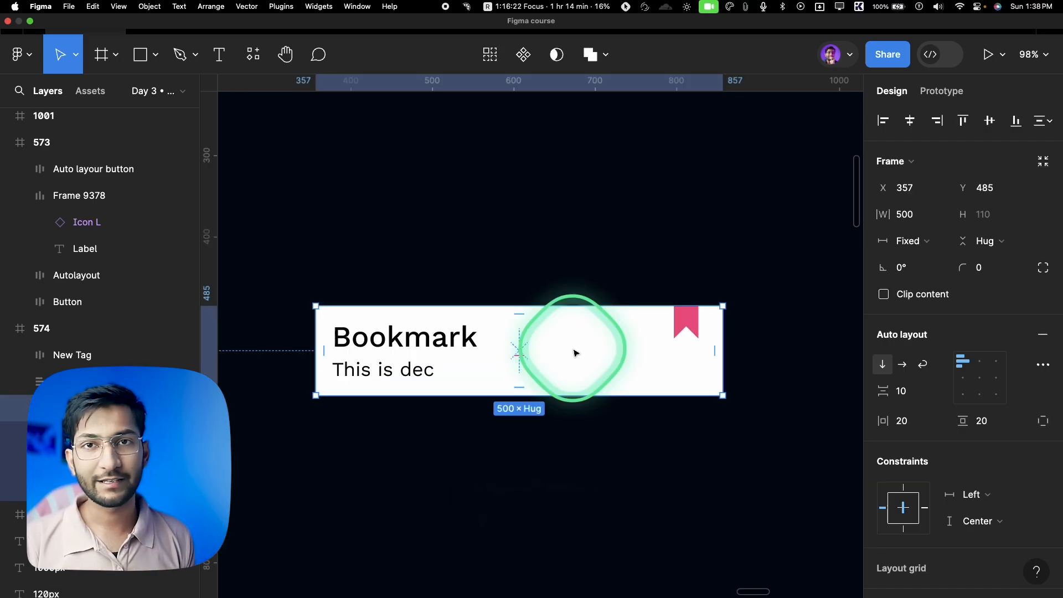
View the Bookmark card's minimum and maximum height options, and remove its minimum and maximum width
key(v)
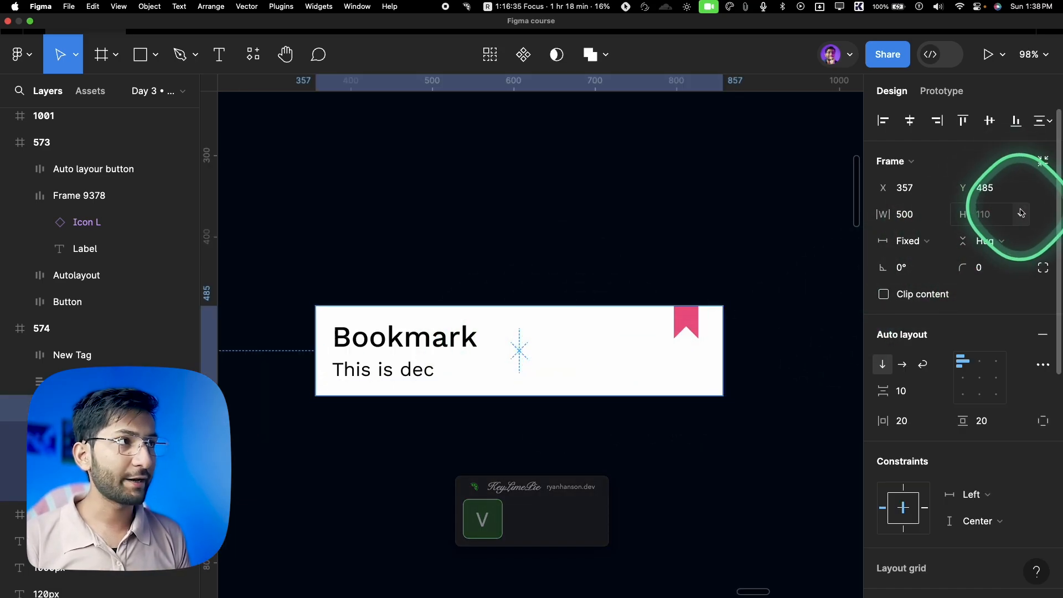
click(1021, 213)
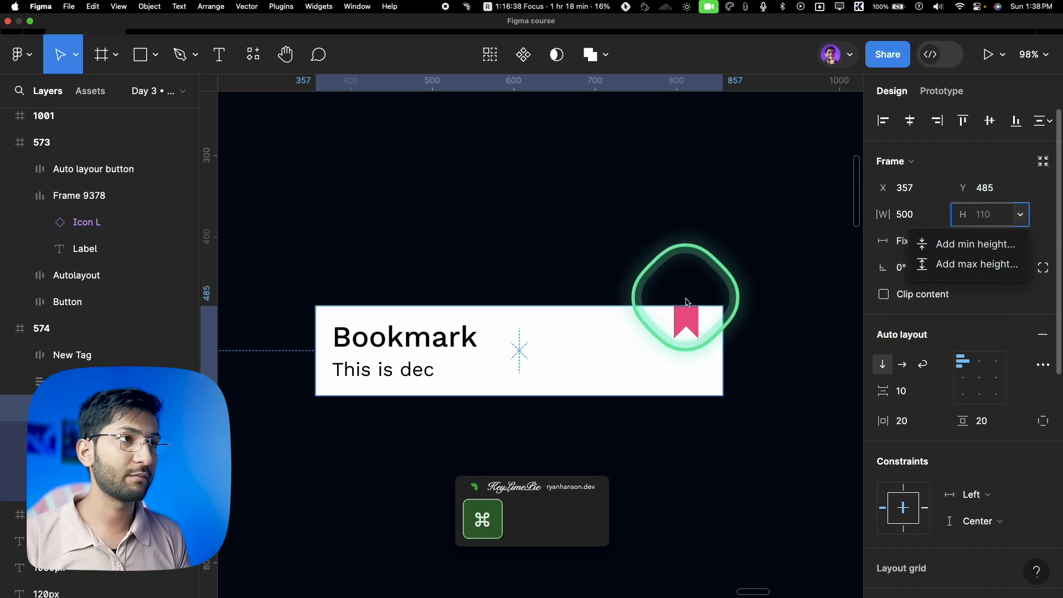
click(709, 273)
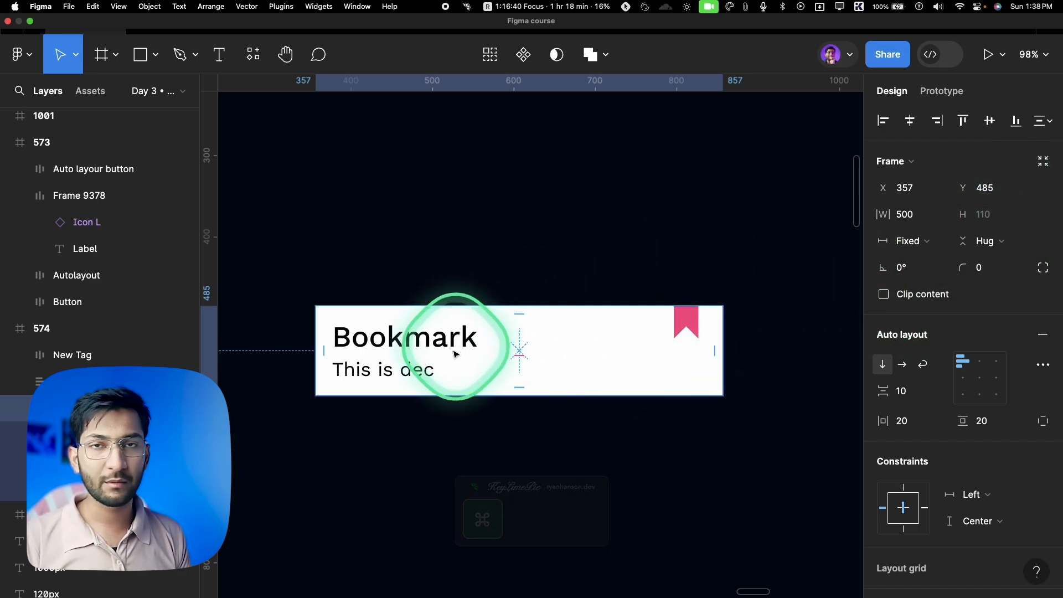
click(940, 215)
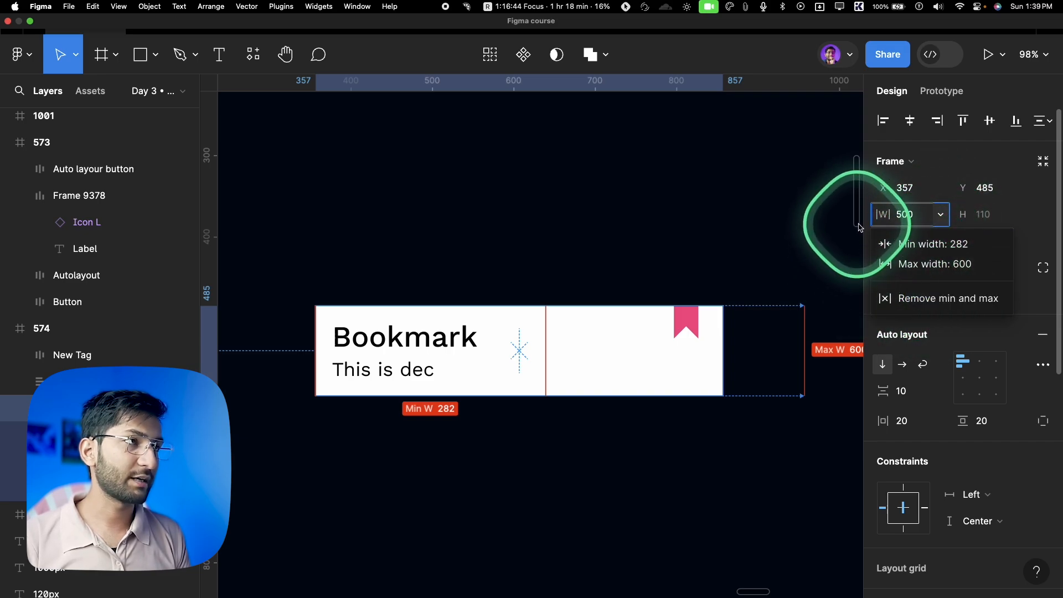
click(892, 298)
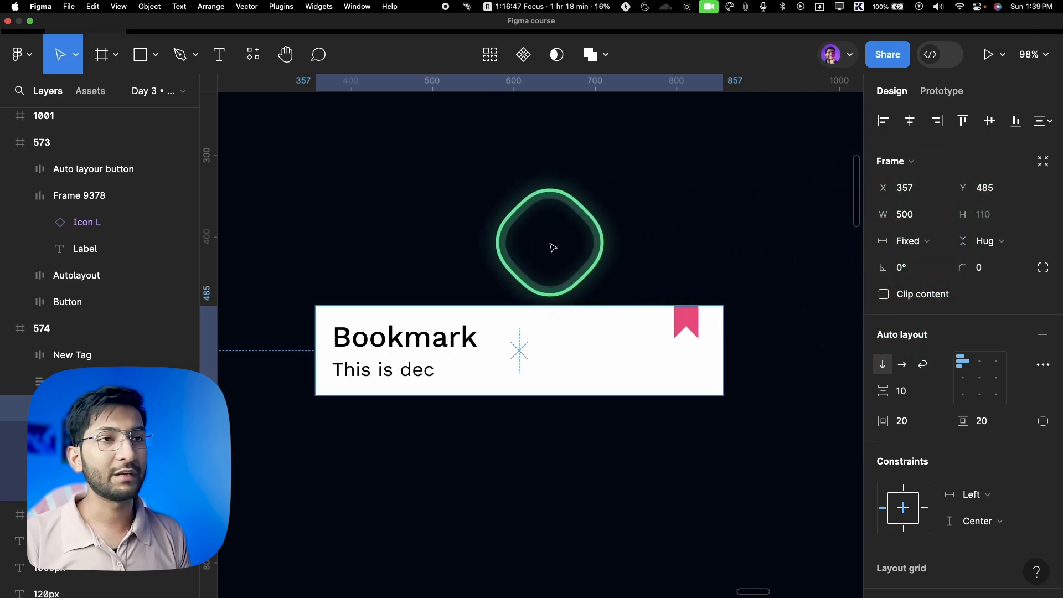
Select the card frame with the bird photo beneath the NEW tag
scroll(554, 246, up, 5)
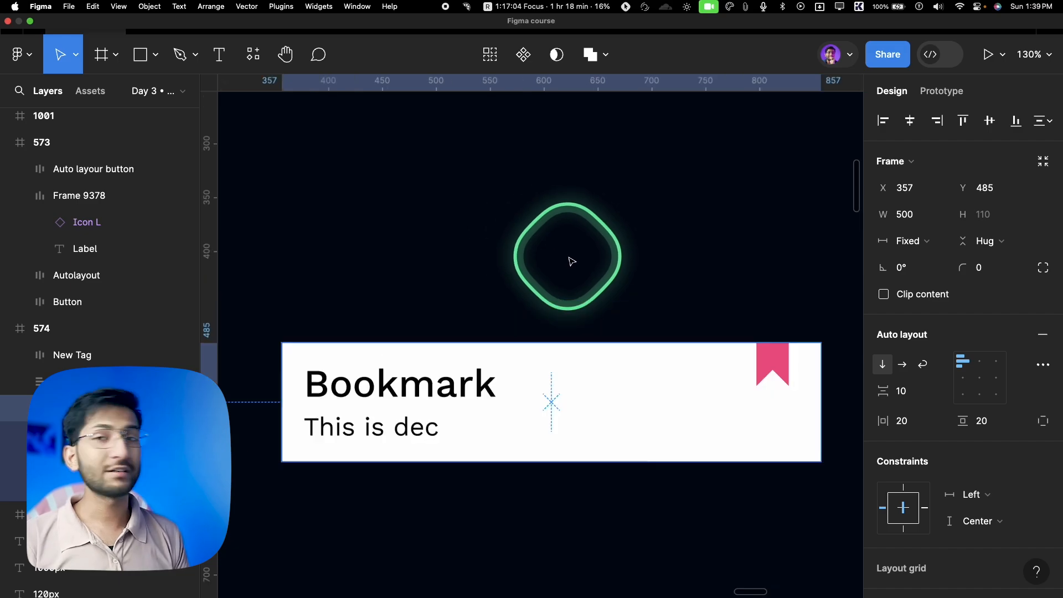
key(super)
scroll(575, 263, down, 5)
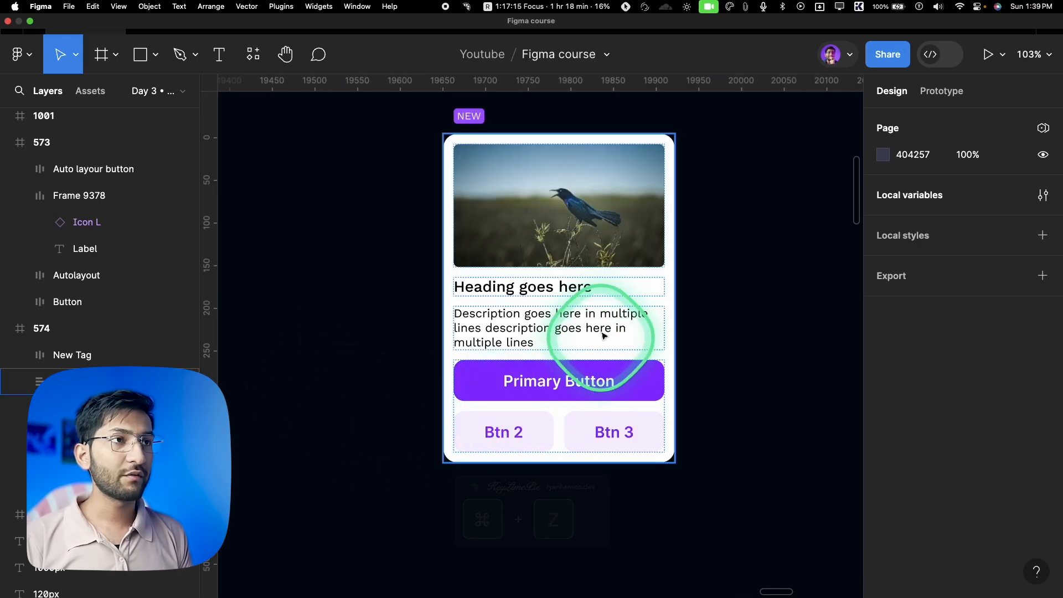
click(630, 310)
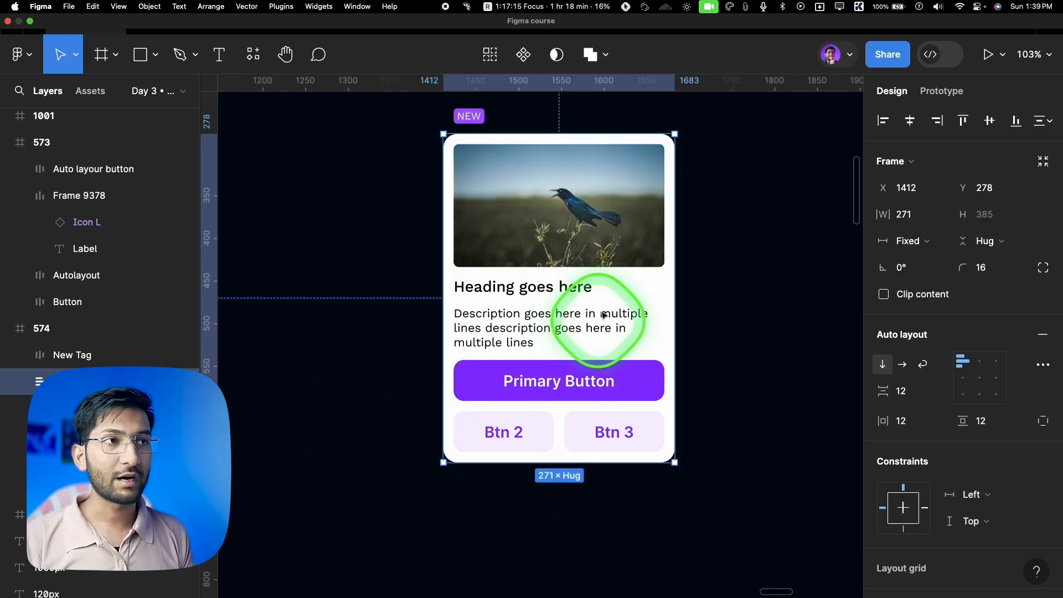
Widen the card with the bird photo to about 413
drag(674, 281, 791, 286)
scroll(714, 332, right, 1)
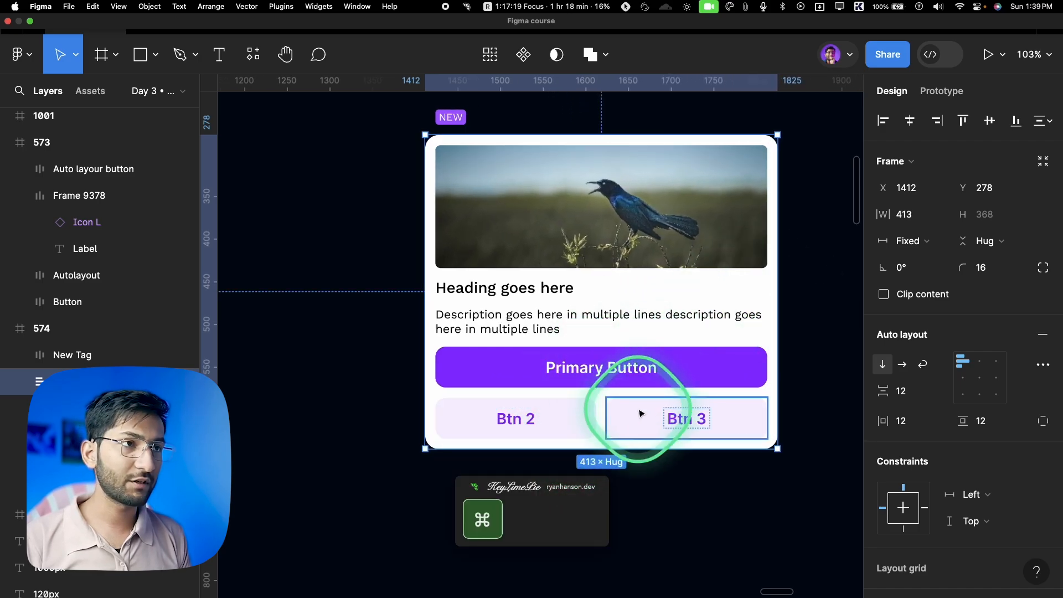
scroll(640, 414, right, 2)
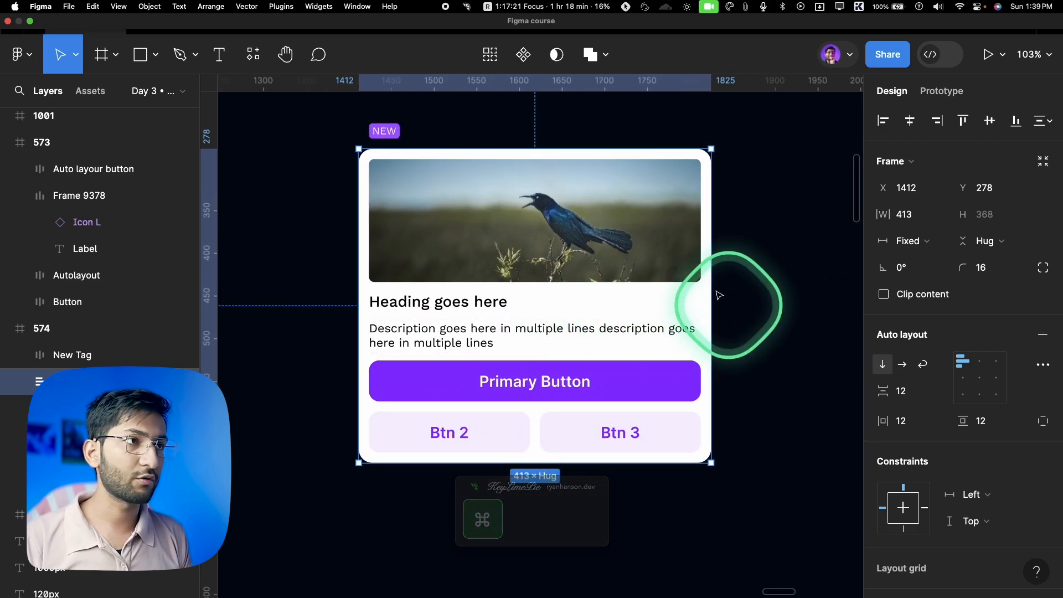
Inspect the width and height resizing settings of the card's button container, Primary Button, secondary button row, Btn 2 and Btn 3
click(607, 382)
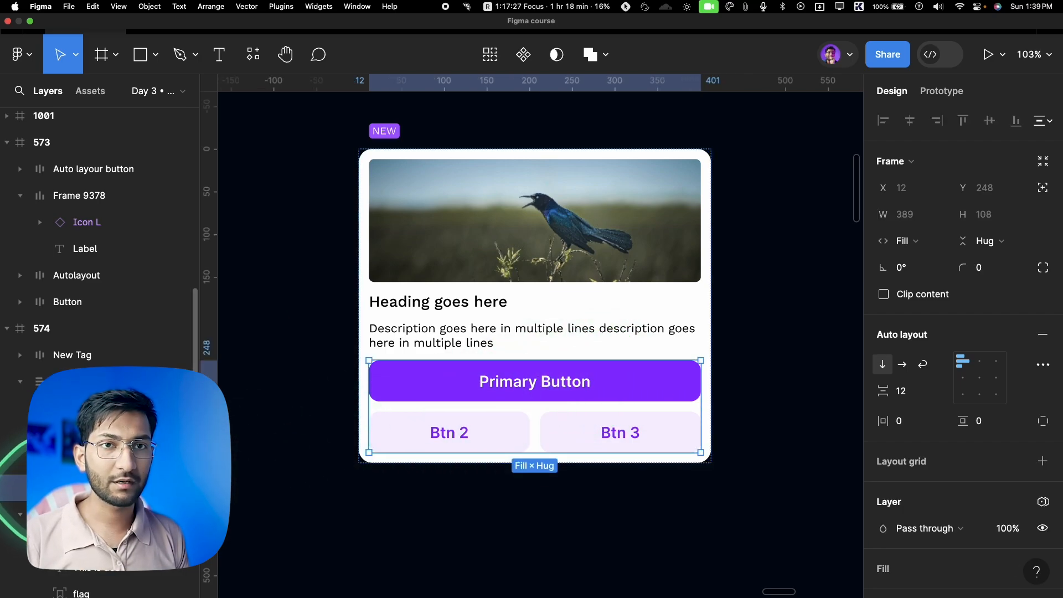
double_click(607, 382)
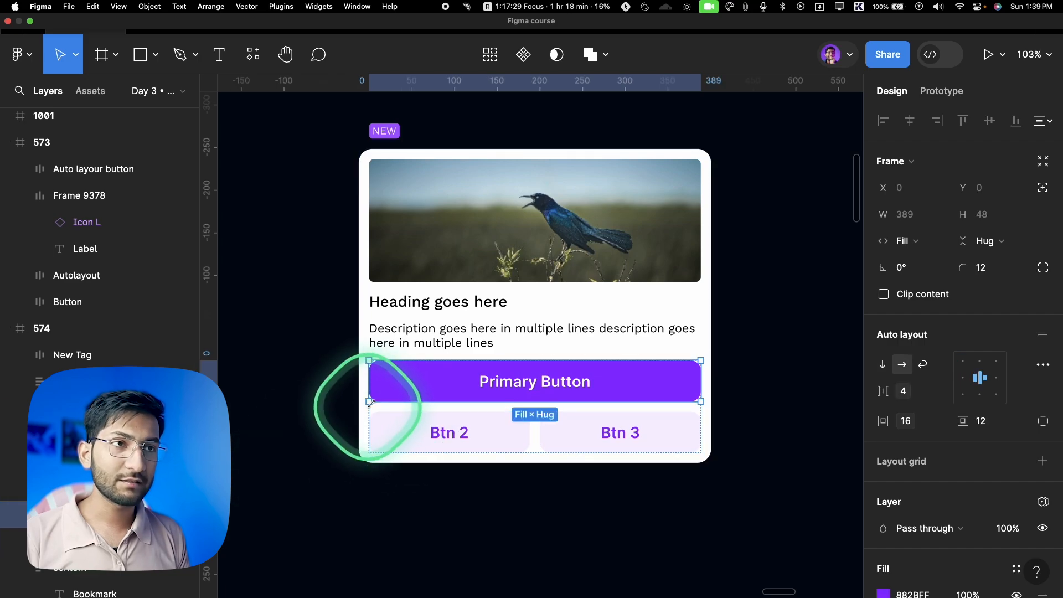
click(428, 432)
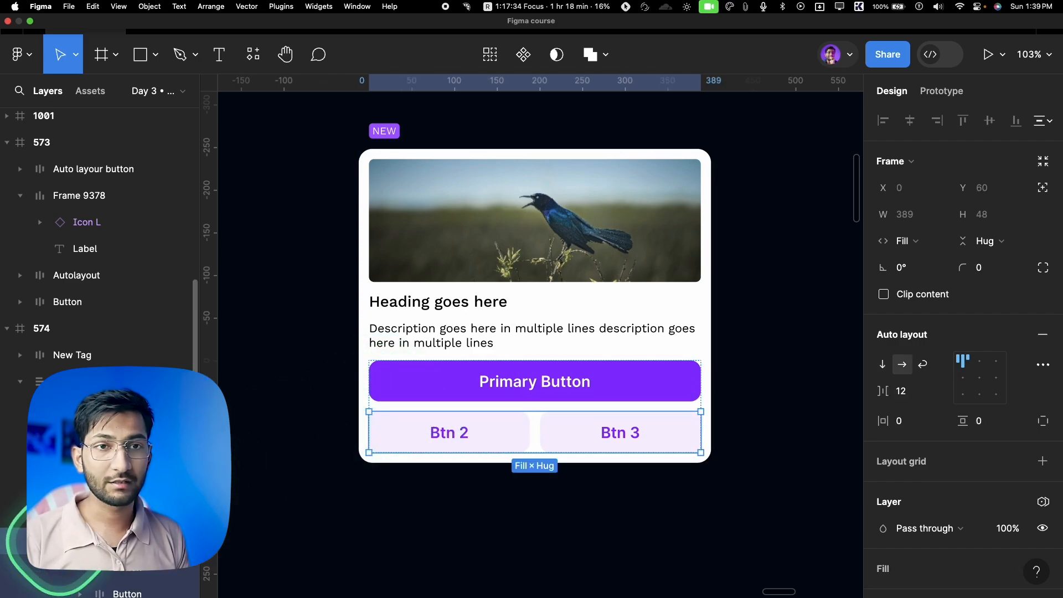
click(354, 443)
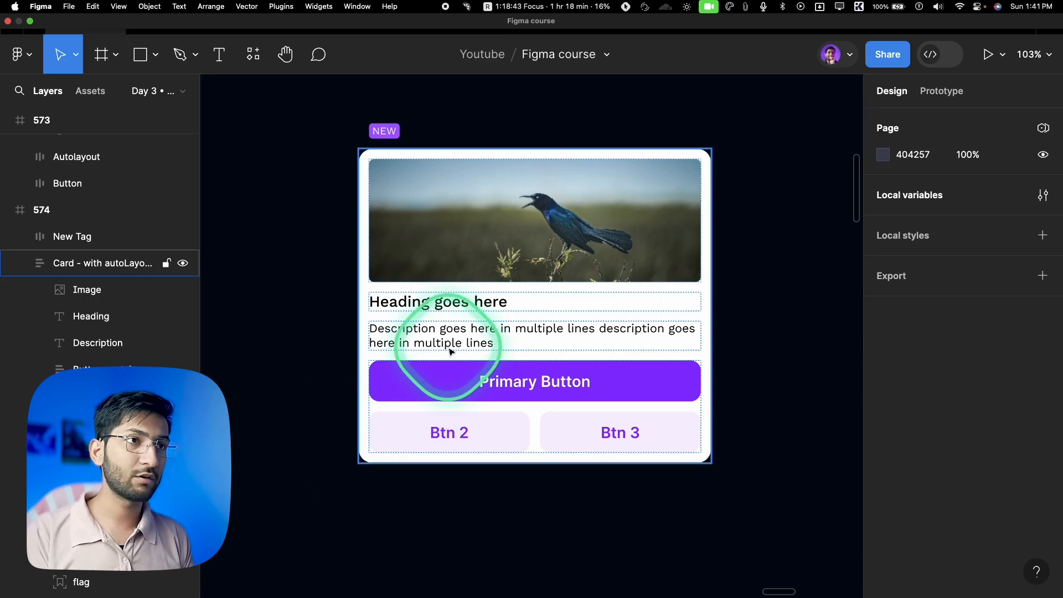
super+click(519, 432)
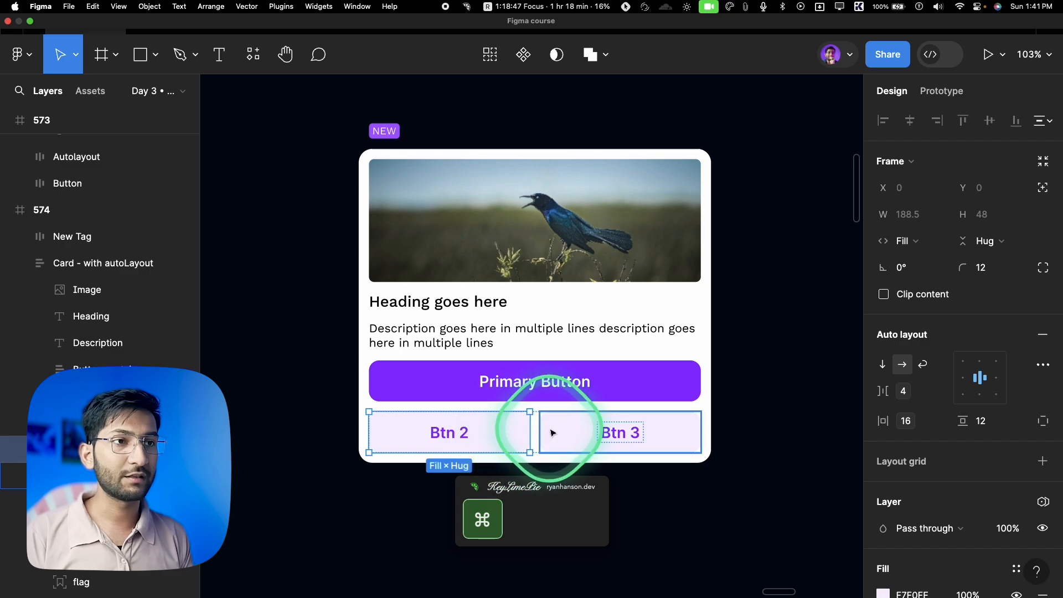
click(552, 433)
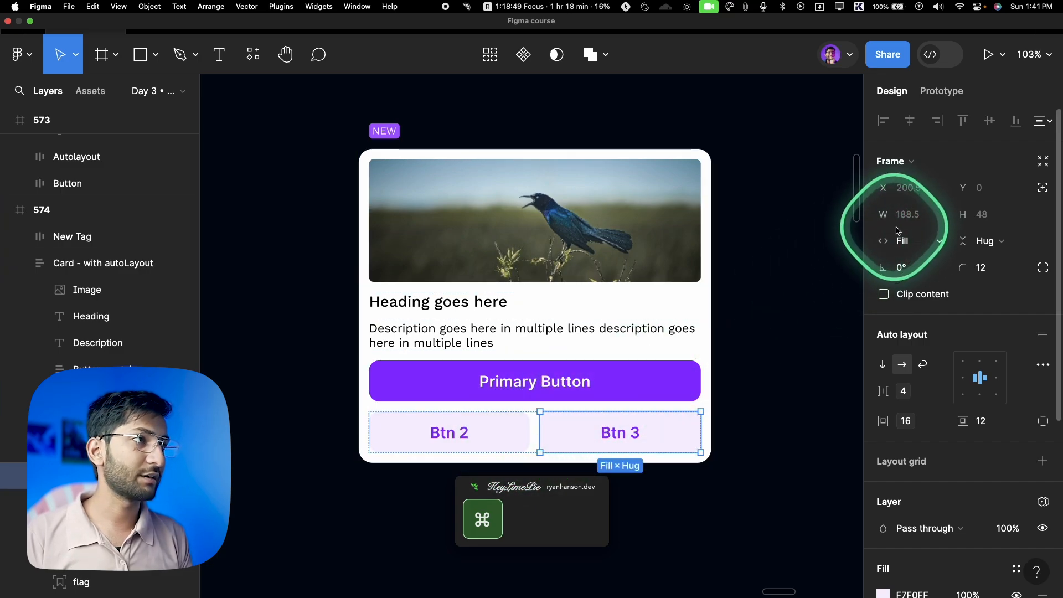
click(496, 426)
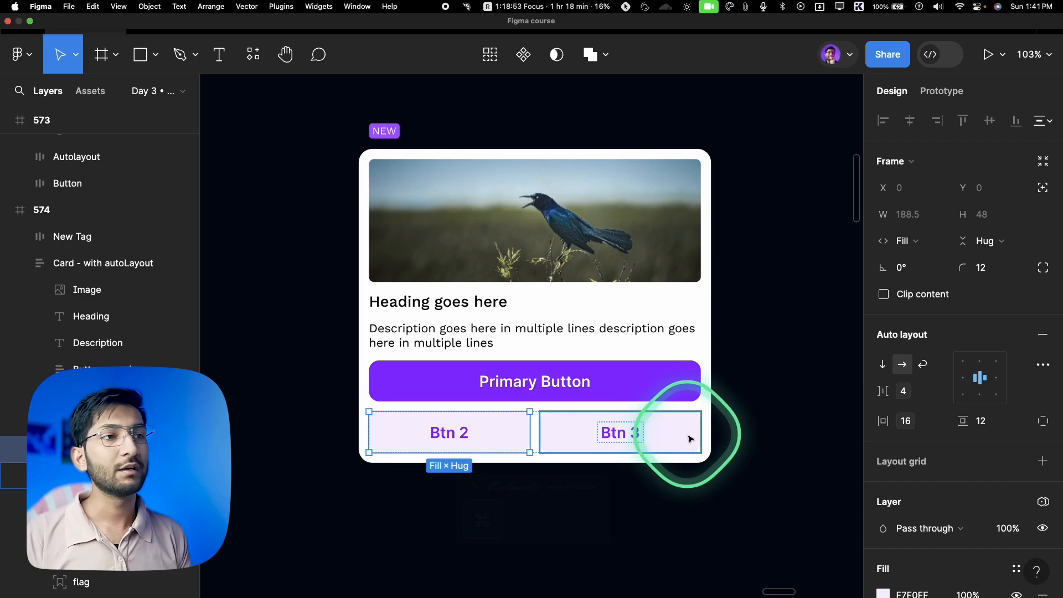
click(568, 444)
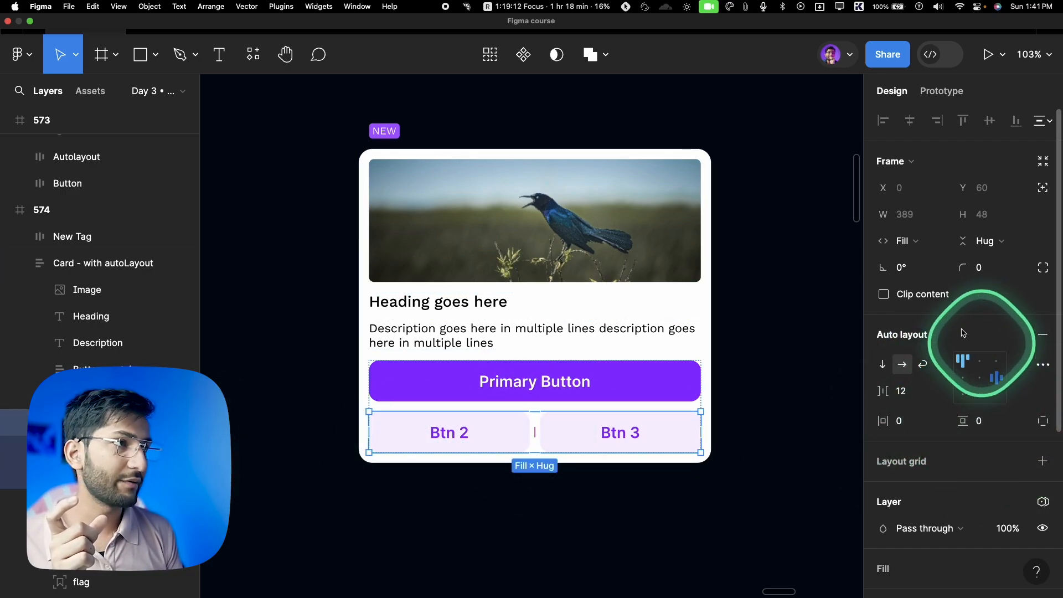
click(119, 370)
click(113, 369)
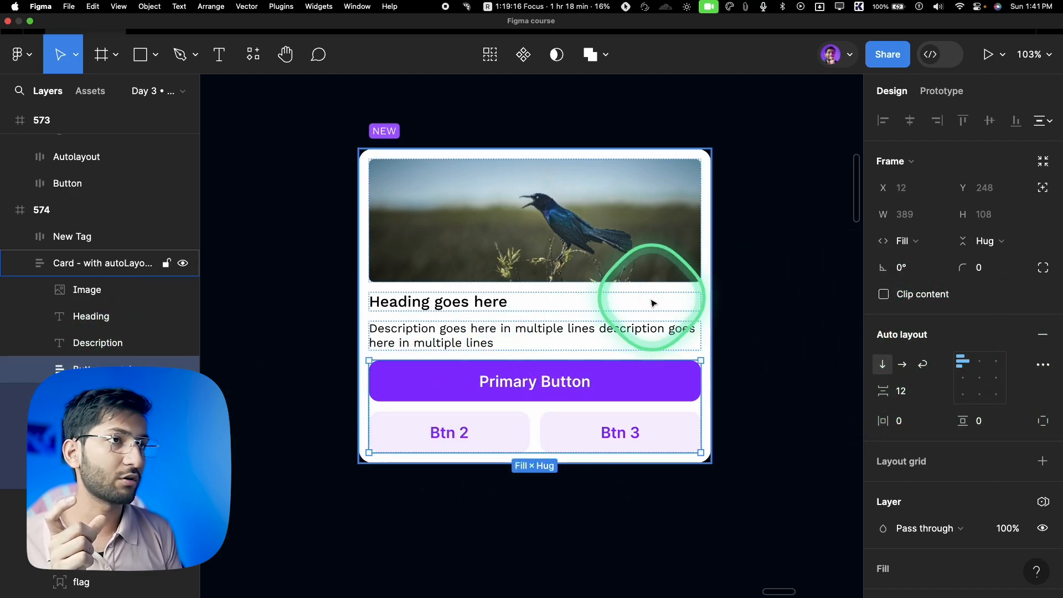
click(511, 340)
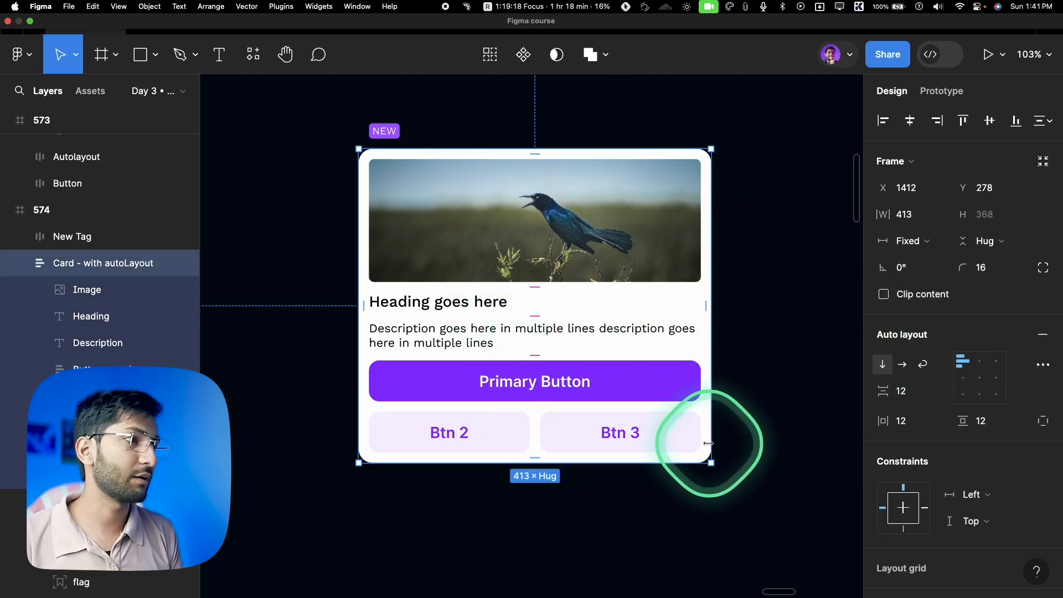
Move the NEW tag and the bird photo card together, placing the card at about X 1289, Y 137
scroll(774, 294, up, 1)
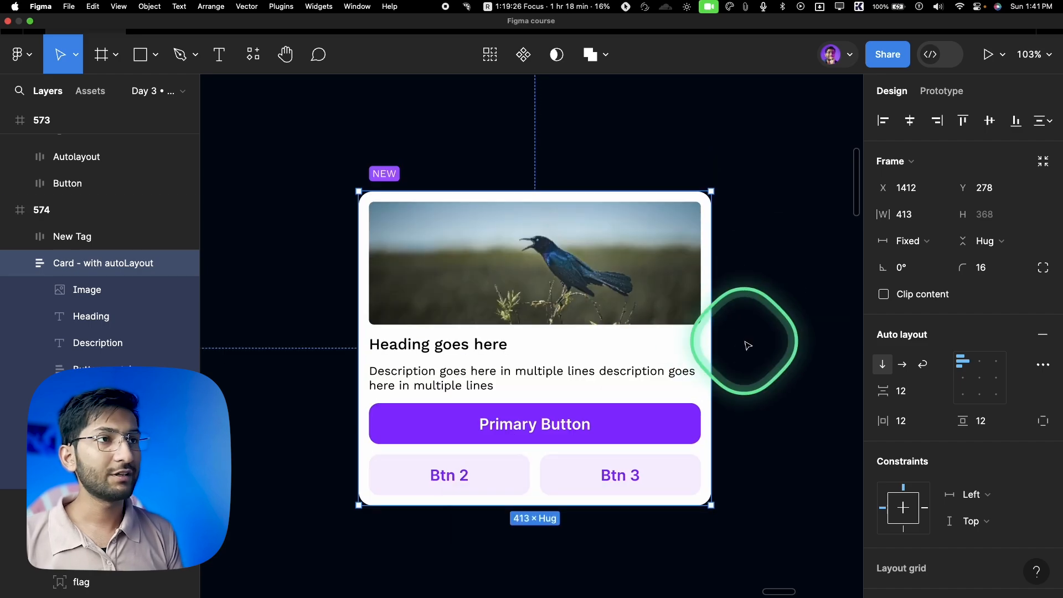
scroll(750, 344, down, 3)
scroll(719, 399, down, 3)
scroll(614, 332, left, 1)
scroll(615, 332, down, 3)
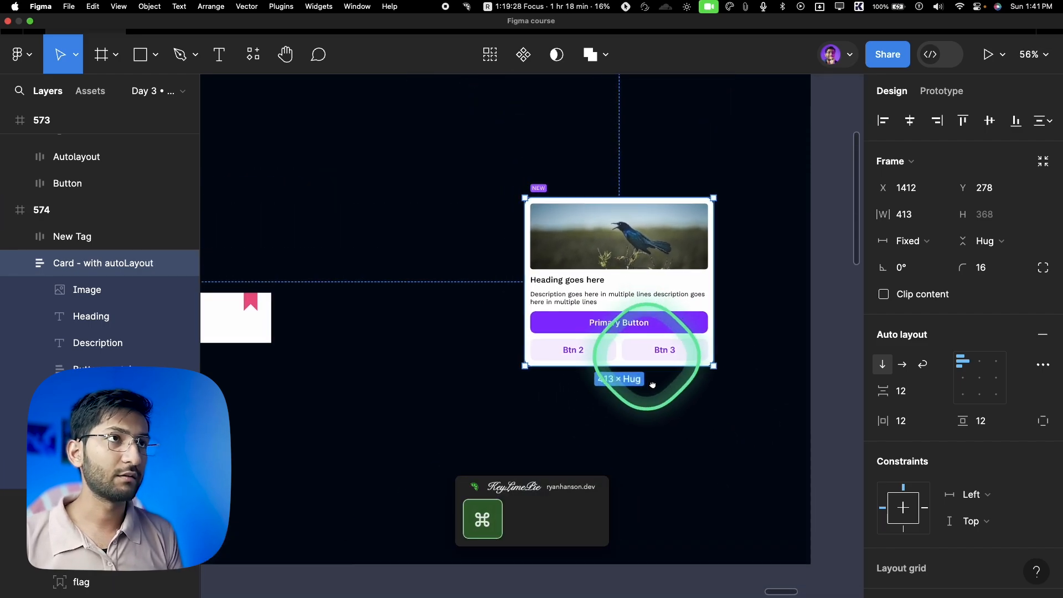
scroll(649, 370, up, 3)
drag(535, 233, 591, 283)
scroll(517, 174, up, 5)
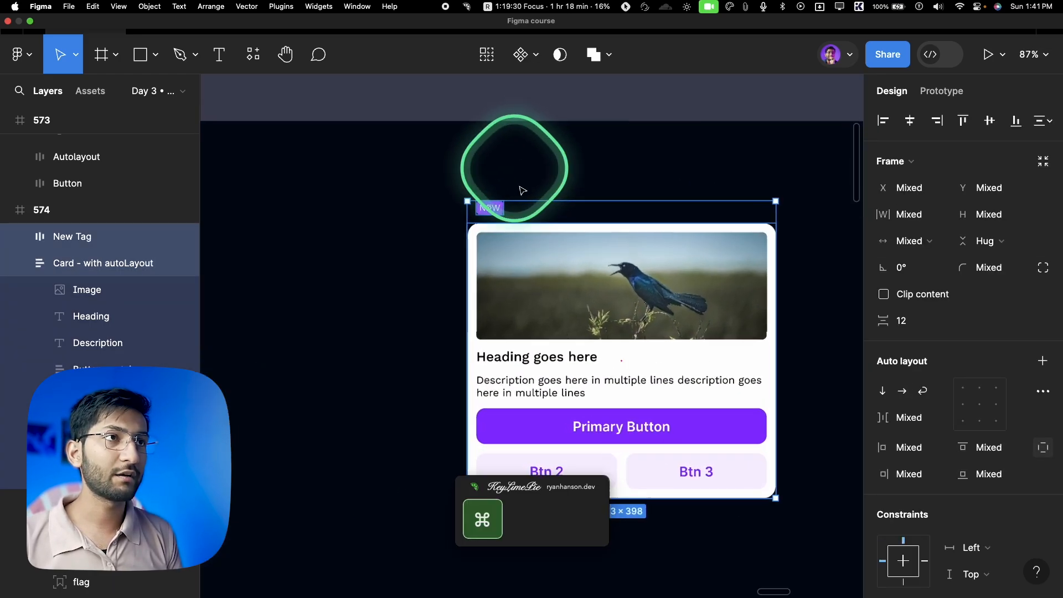
Place the NEW tag inside the card with absolute position, straddling the card's upper edge at about X 12, Y -9
click(518, 197)
scroll(518, 183, up, 5)
click(458, 247)
drag(459, 247, 482, 292)
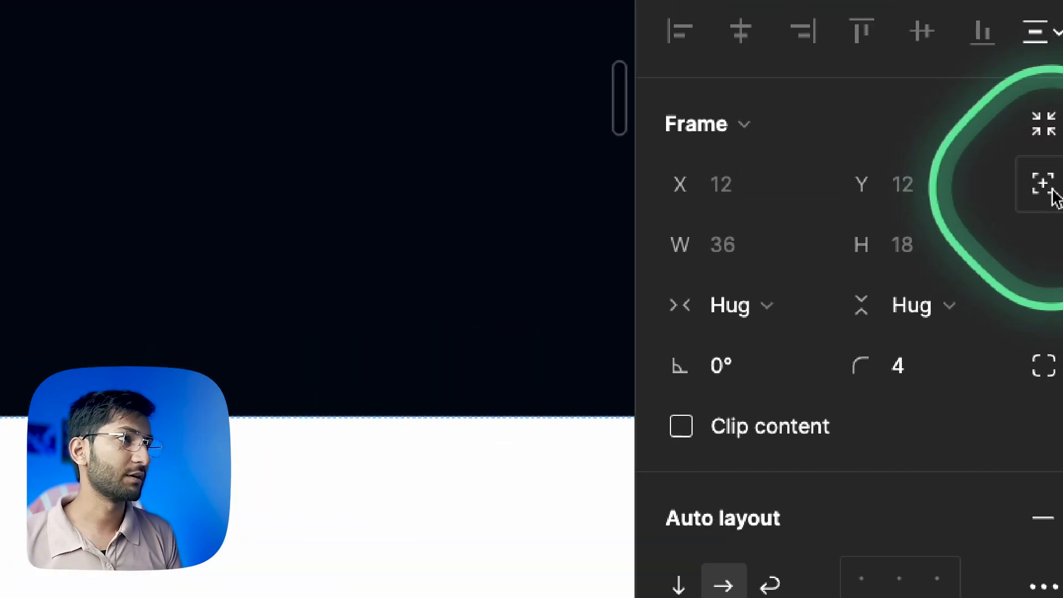
key(alt)
click(1043, 189)
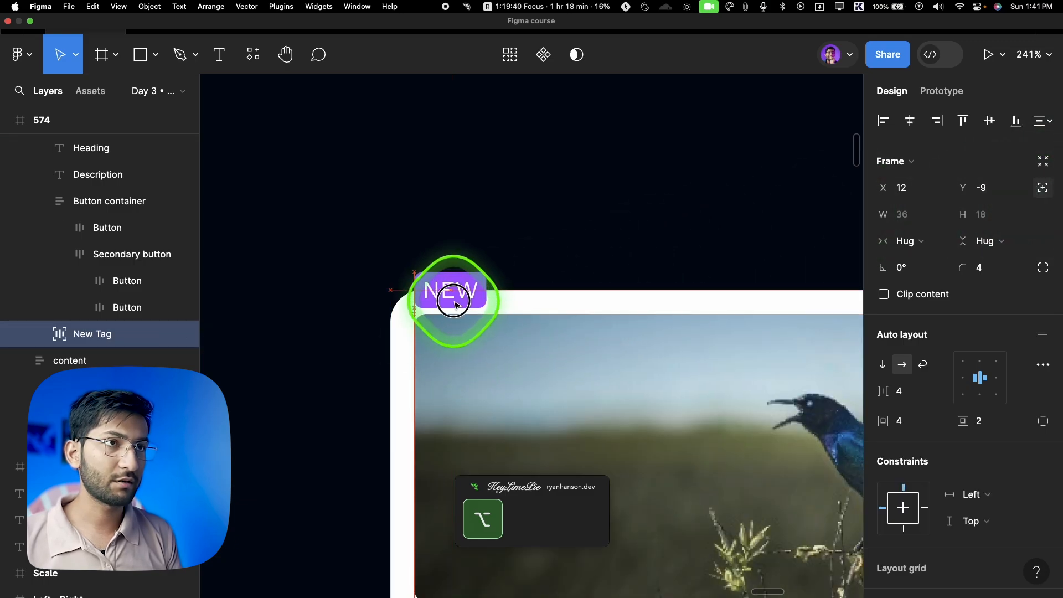
scroll(935, 441, down, 5)
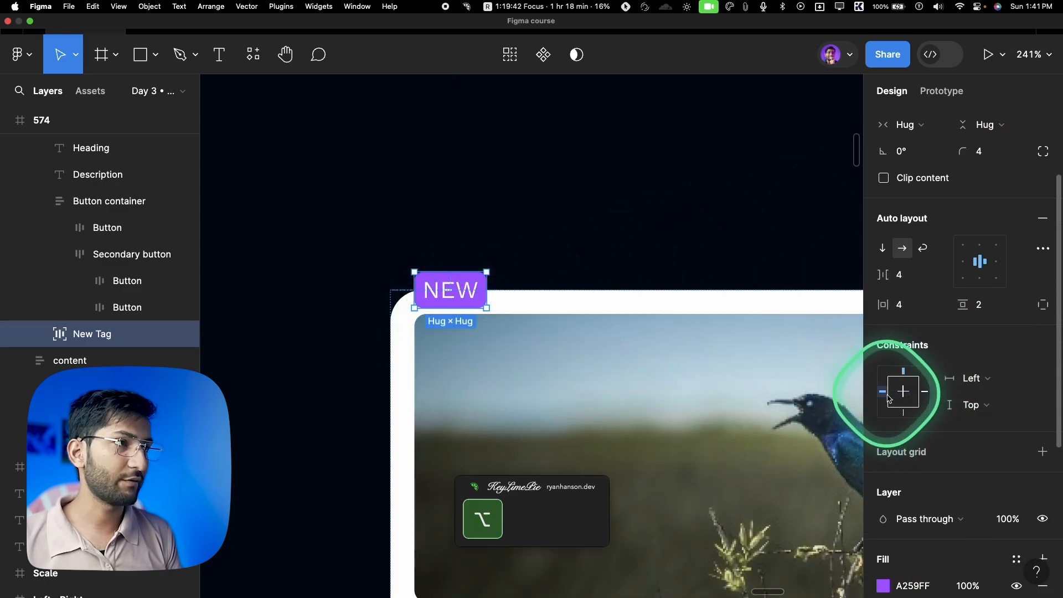
scroll(501, 287, down, 5)
Narrow the card to about 262 and reposition it at about X 1168, Y 270
click(533, 280)
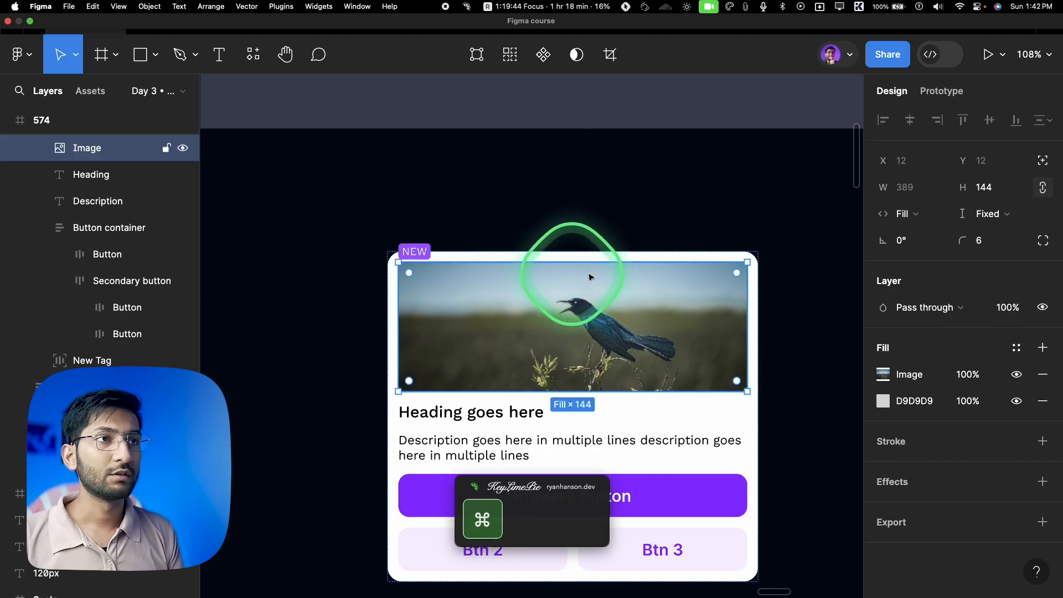
click(757, 395)
drag(751, 390, 623, 387)
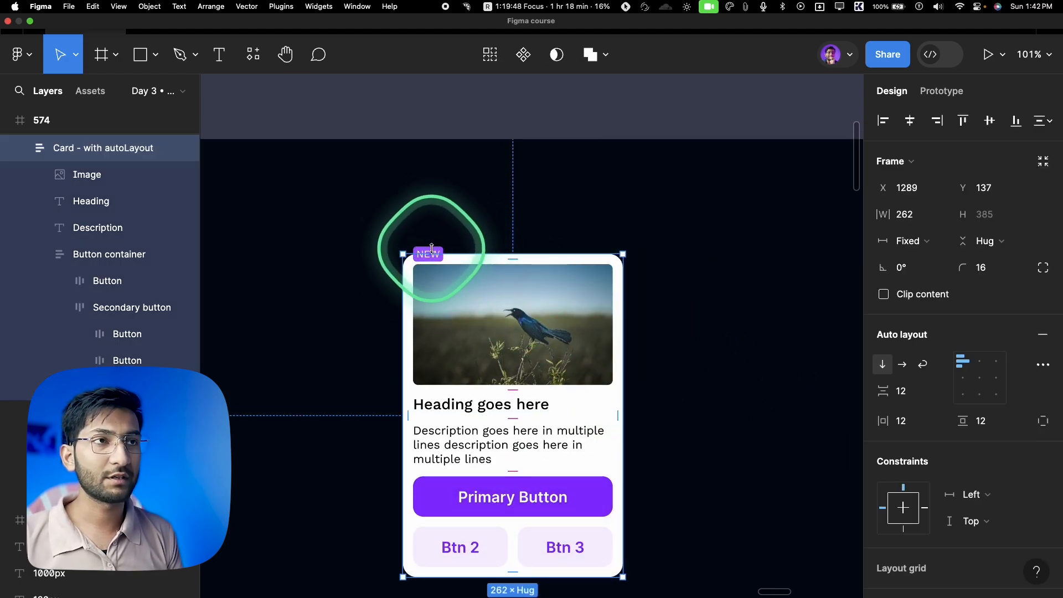
key(super+z)
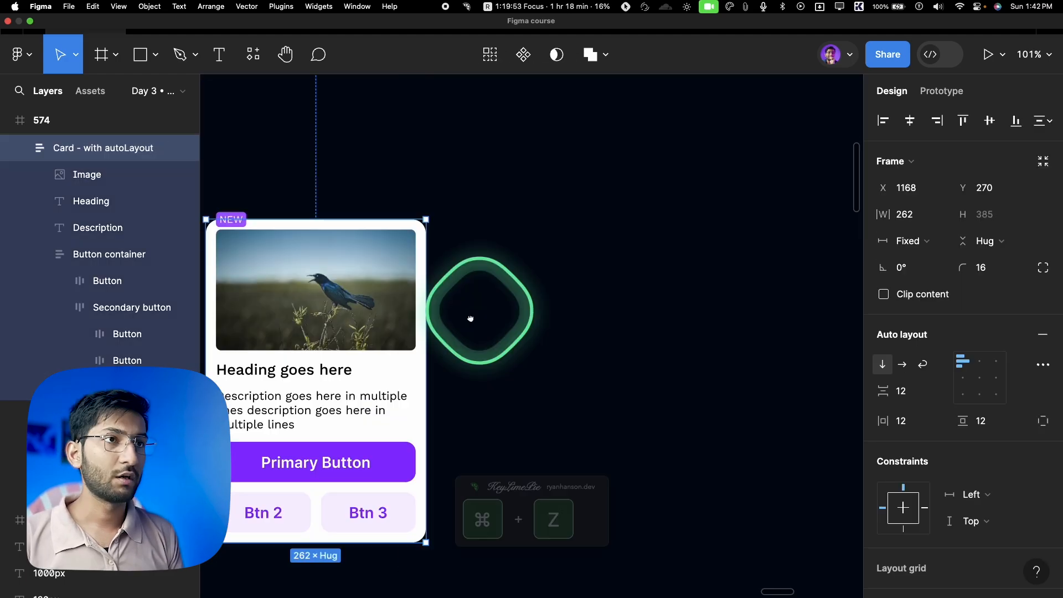
Draw a rectangle about 246 × 120 beside the card
drag(470, 317, 447, 330)
click(475, 300)
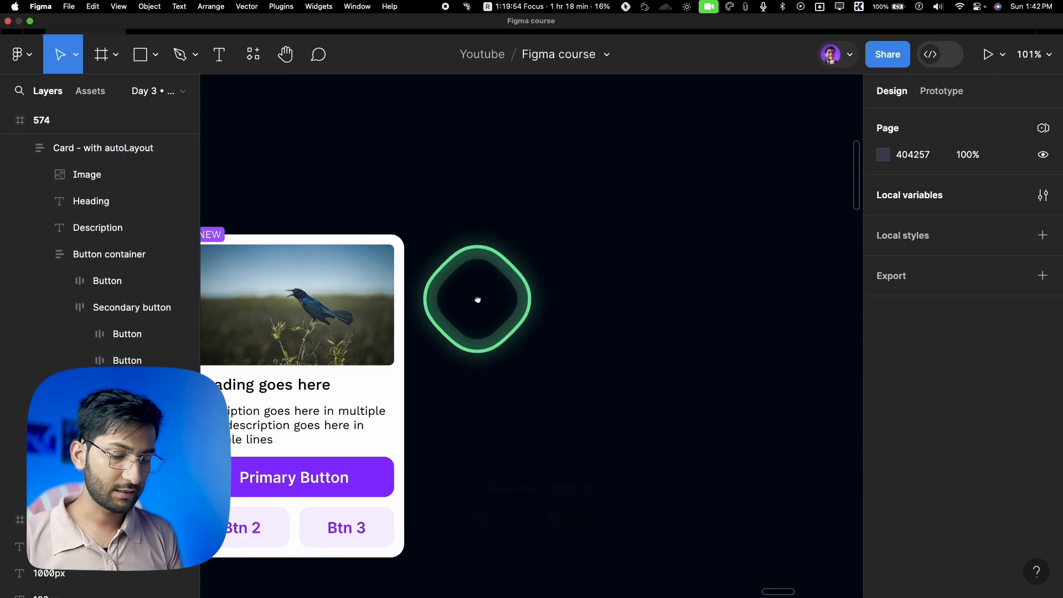
scroll(498, 294, left, 1)
key(r)
drag(470, 256, 677, 357)
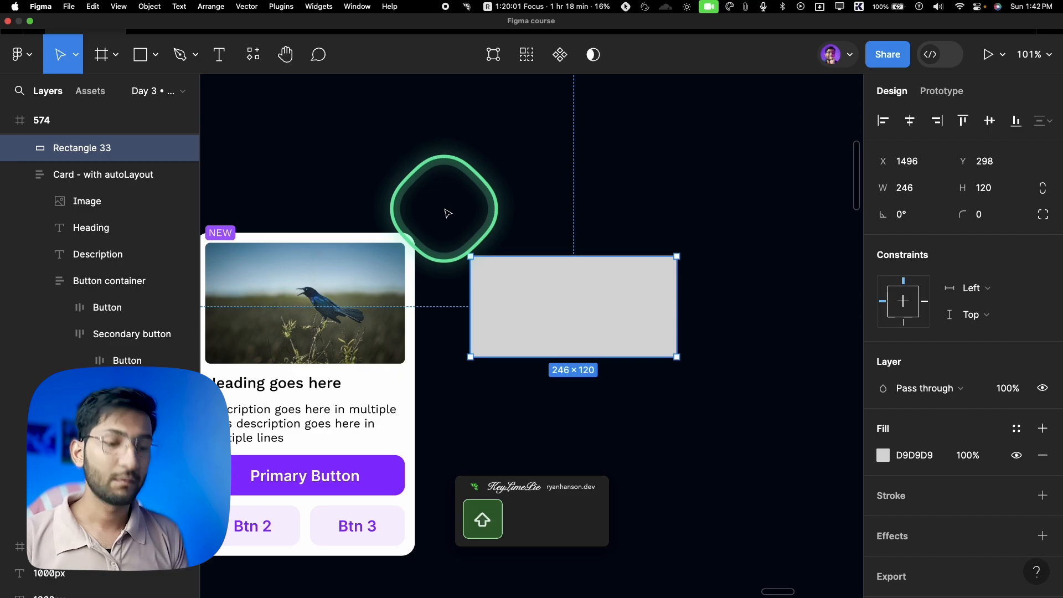
Fill the new rectangle with a random preset image from the Unsplash plugin
key(shift+i)
click(334, 92)
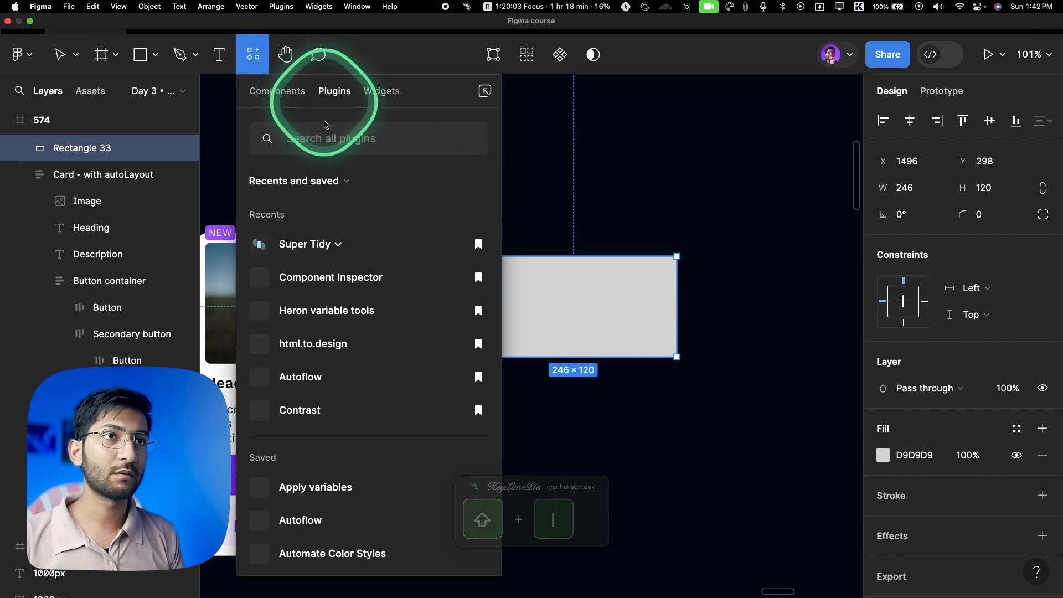
text(unsplash)
click(310, 207)
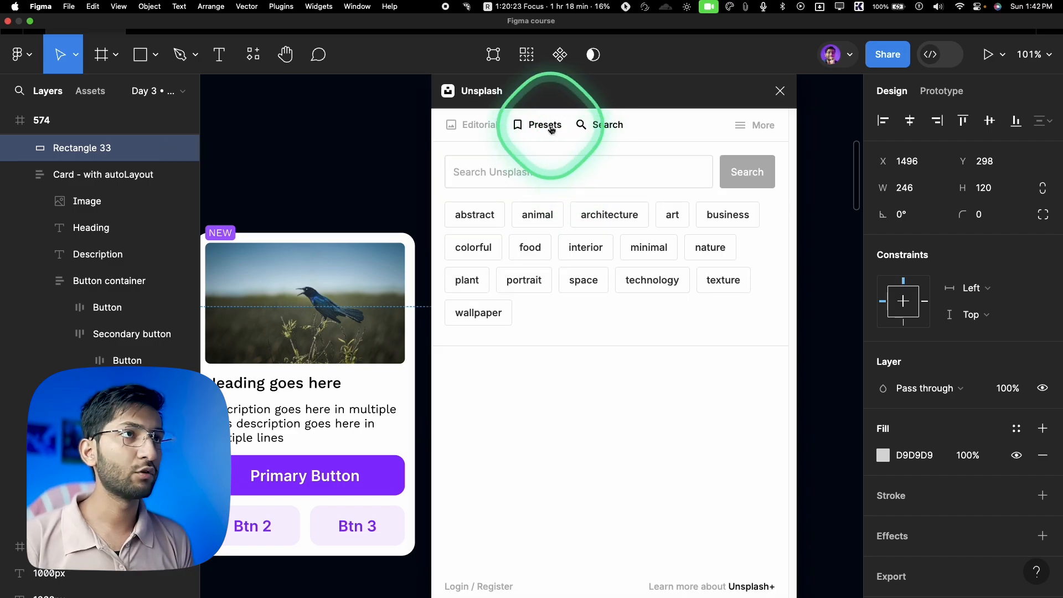
click(544, 126)
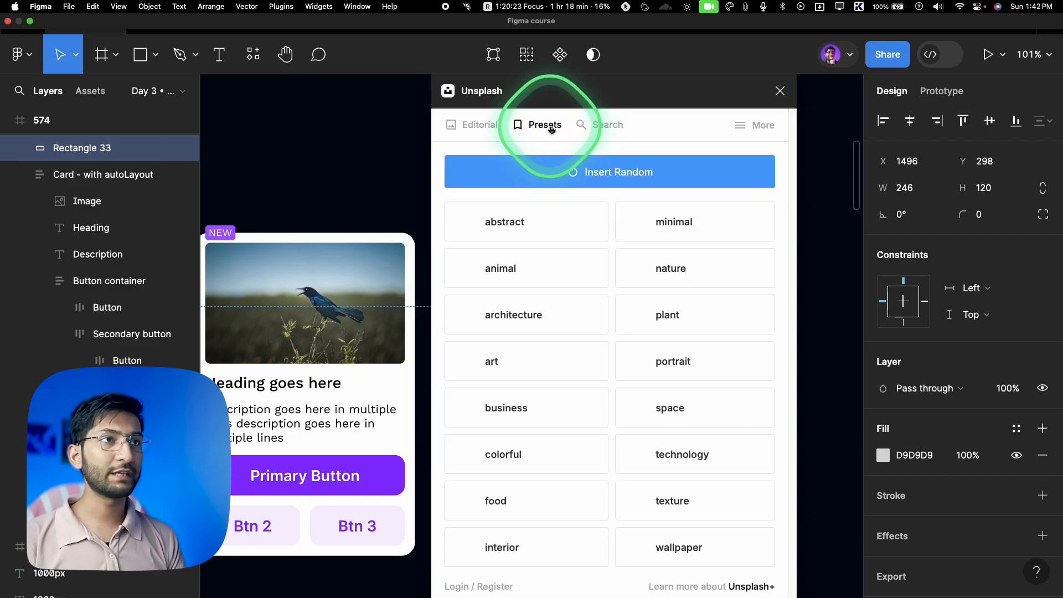
click(593, 173)
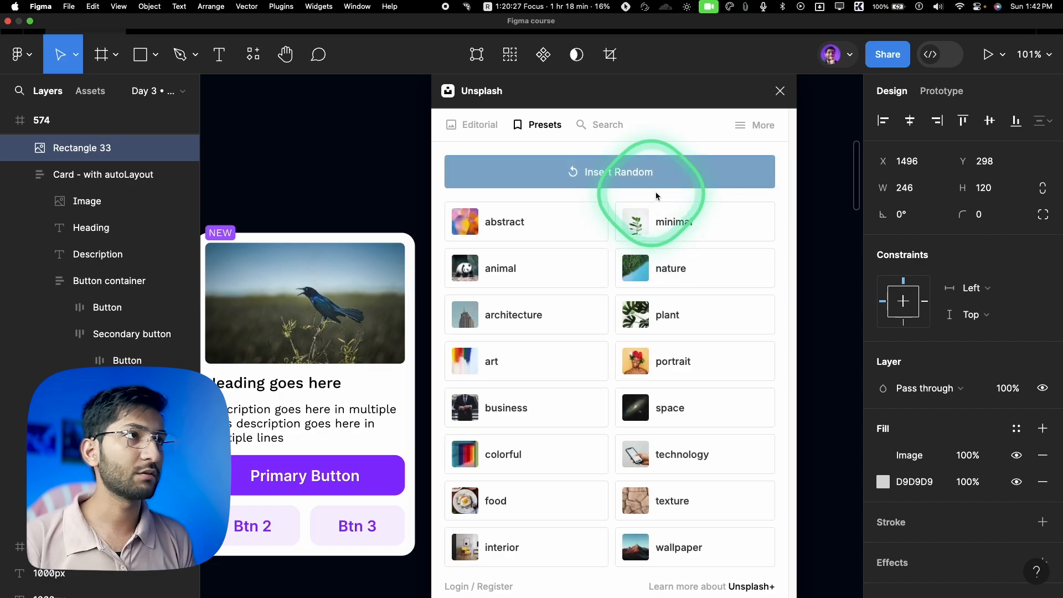
click(780, 91)
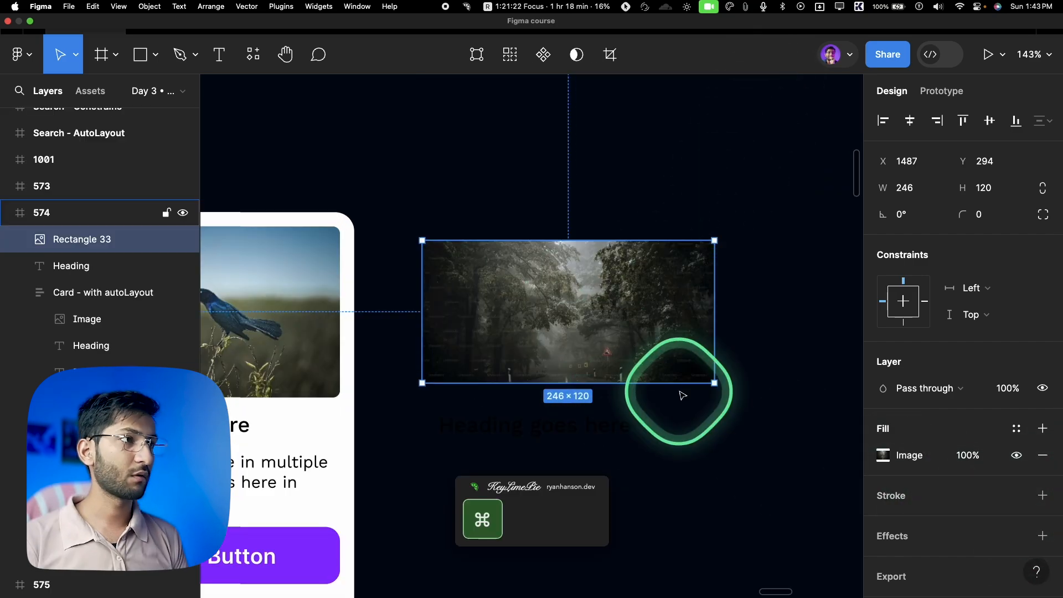
Lighten the fill of frame 574 to the grey 606269
scroll(646, 449, down, 3)
click(646, 449)
scroll(647, 449, down, 1)
scroll(873, 450, down, 4)
click(1011, 424)
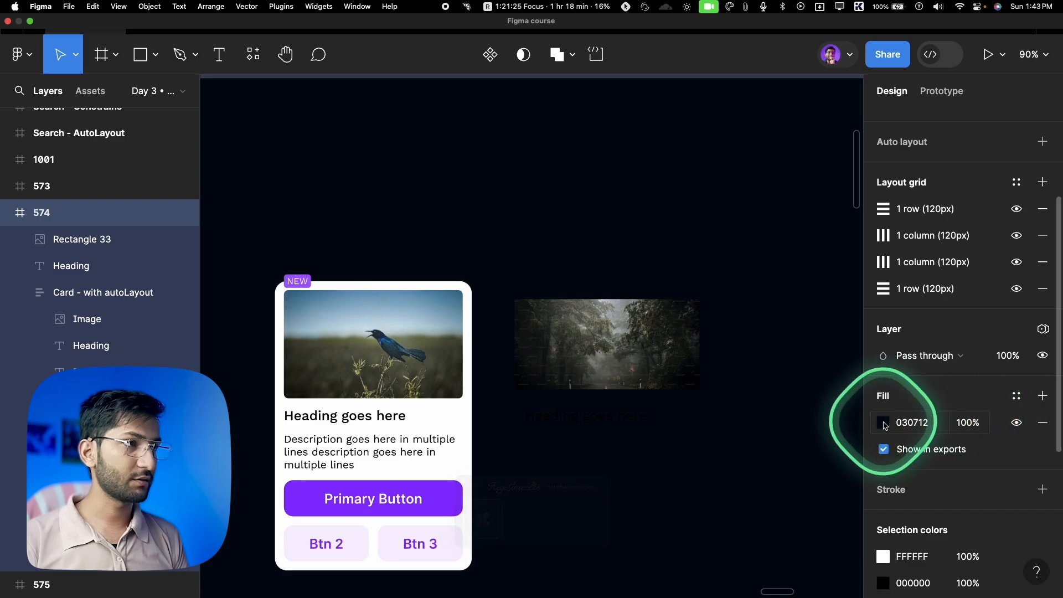
click(882, 423)
click(681, 286)
click(847, 119)
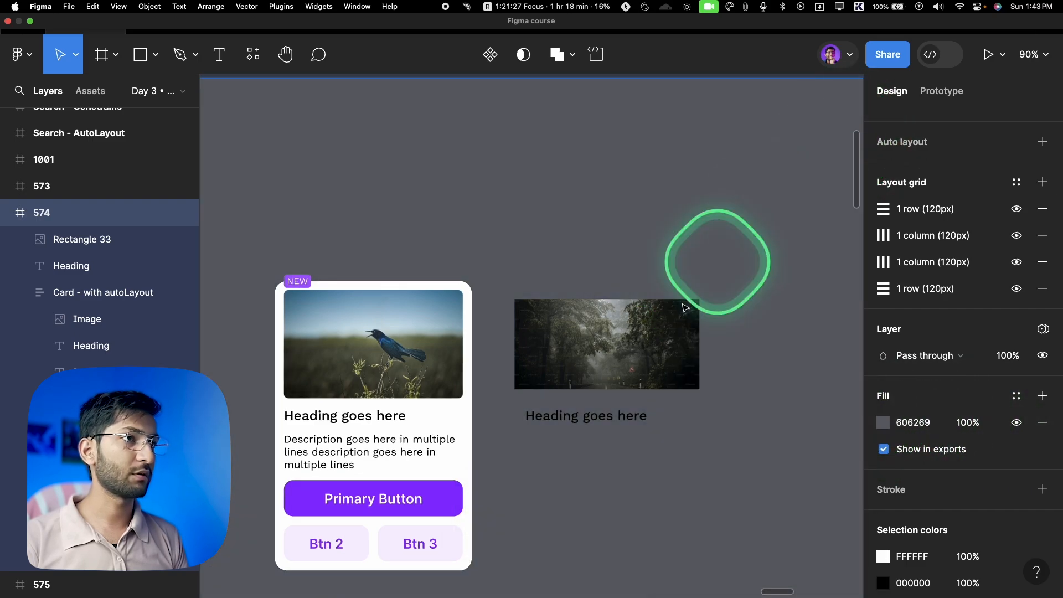
Delete the heading text beneath the forest image
scroll(593, 384, up, 3)
click(576, 427)
key(BackSpace)
Add the text "Headin ggos here" below the forest image
key(t)
scroll(514, 334, down, 3)
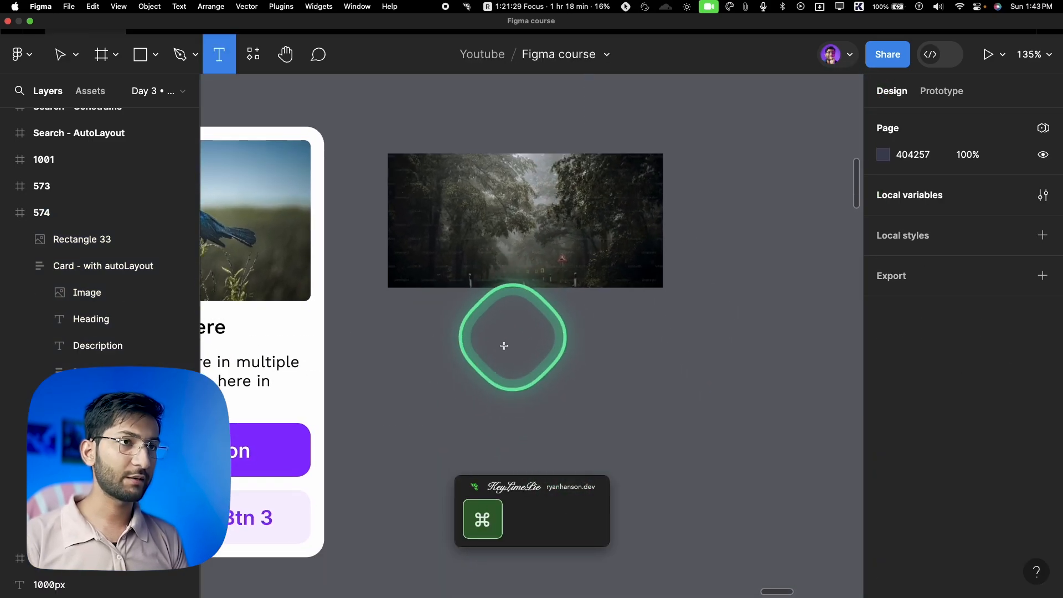
scroll(363, 304, up, 3)
click(362, 305)
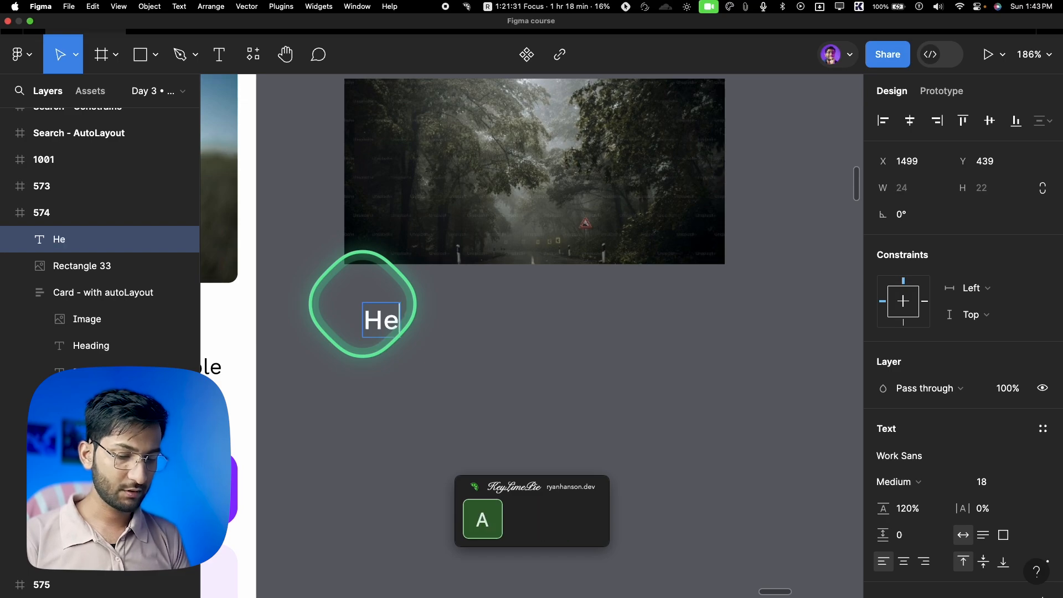
text(Headin ggos here)
key(Escape)
Duplicate the heading just below itself, change the copy to "This is description" and set its font size to 14
drag(513, 321, 511, 377)
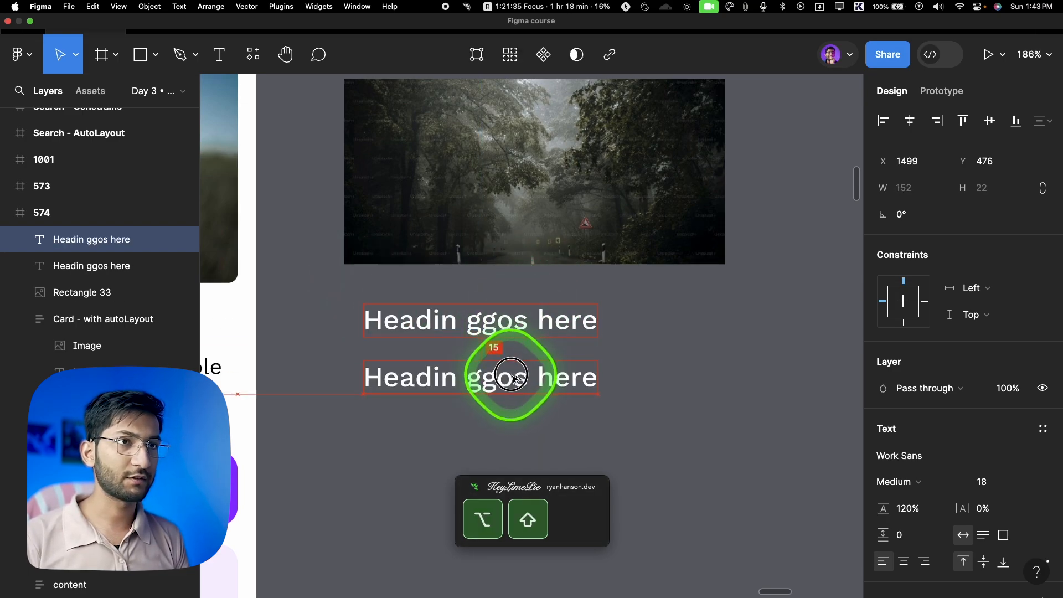
double_click(505, 379)
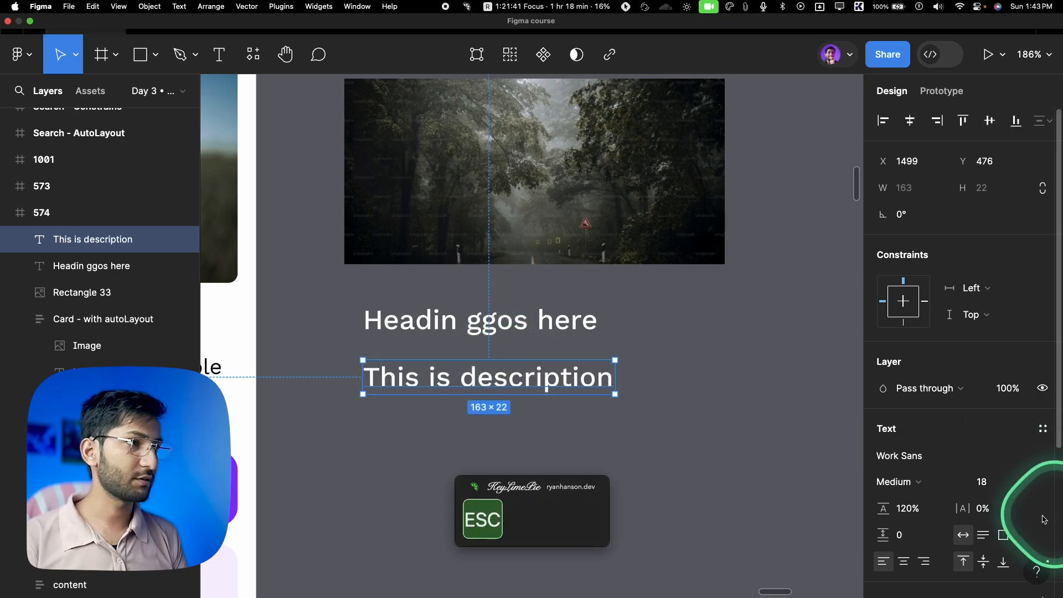
click(1010, 492)
text(1)
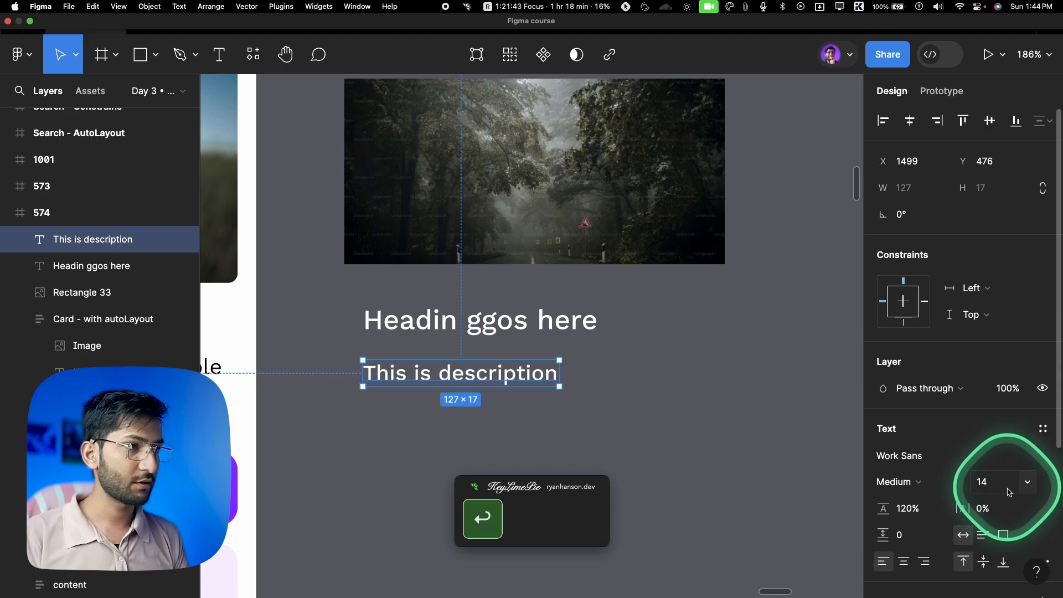
Move the heading and description together to align with the forest image's left edge, just below the image
click(507, 320)
scroll(509, 333, up, 2)
scroll(510, 333, left, 2)
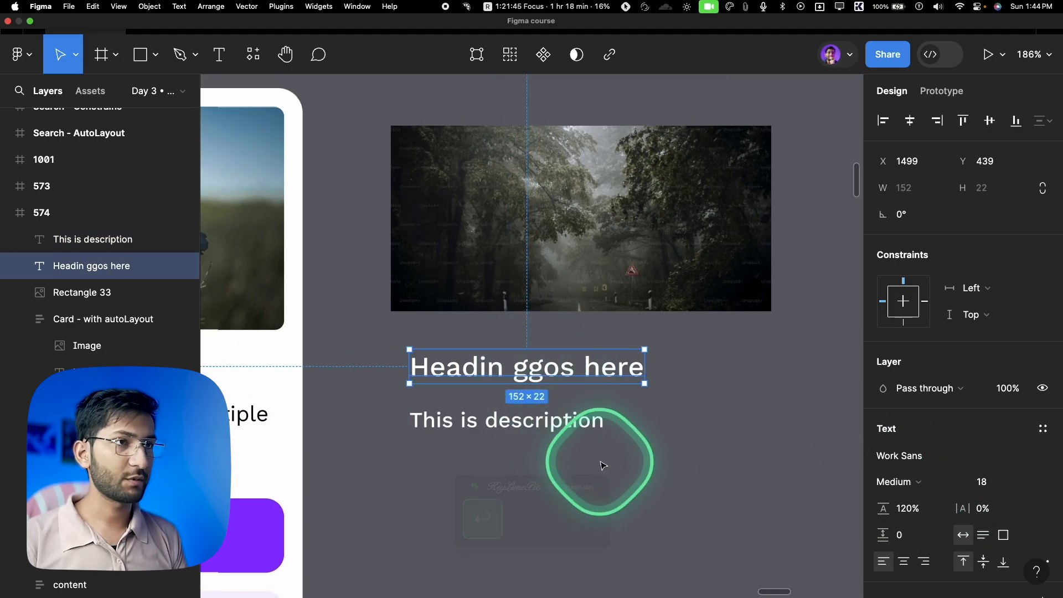
shift+click(564, 421)
drag(568, 373, 549, 354)
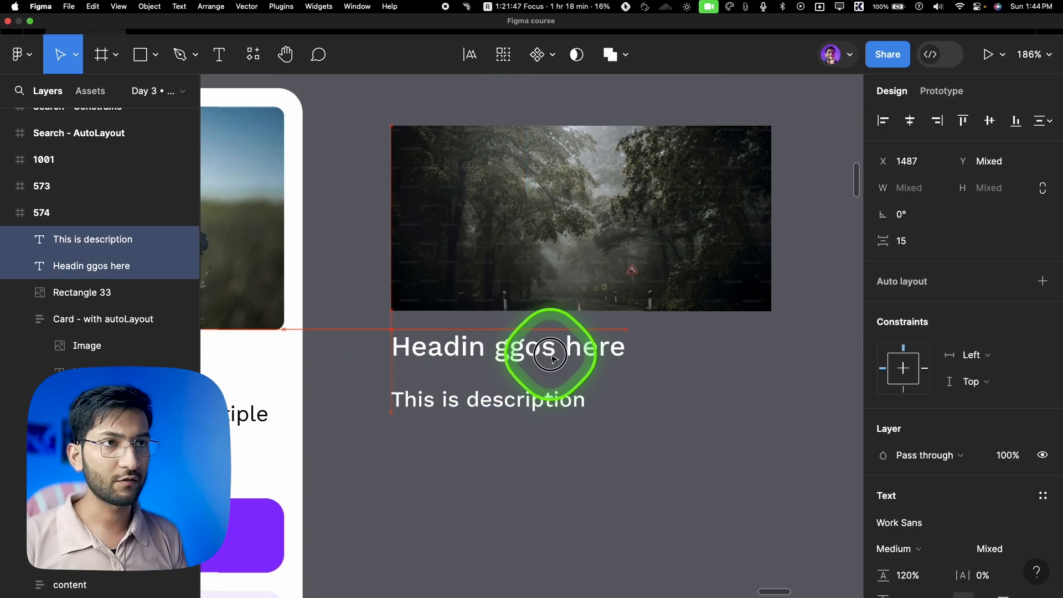
click(556, 437)
Add the text "Button" below the description
scroll(528, 445, down, 2)
key(t)
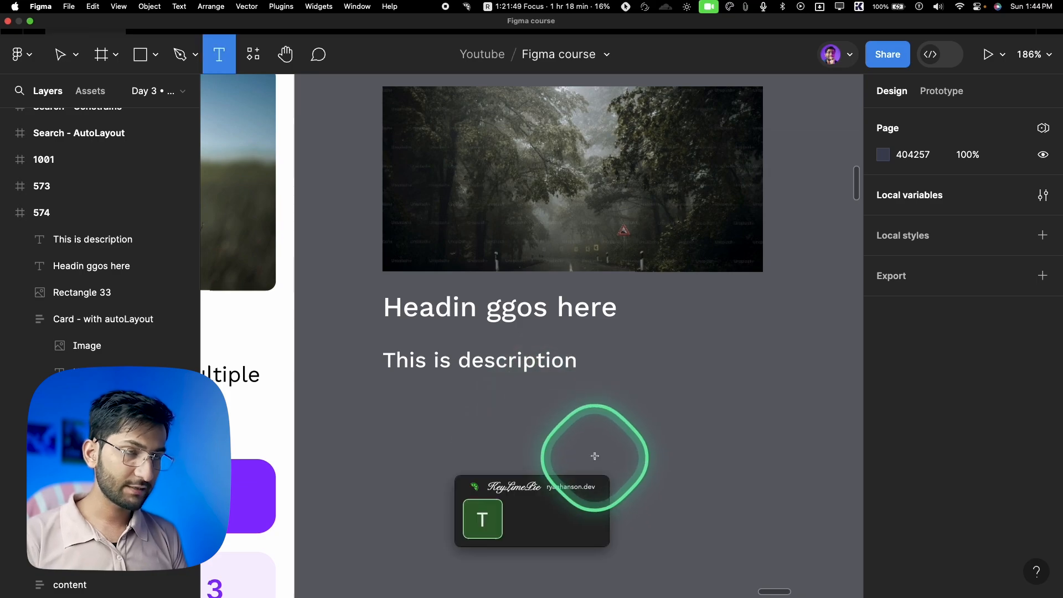
click(533, 443)
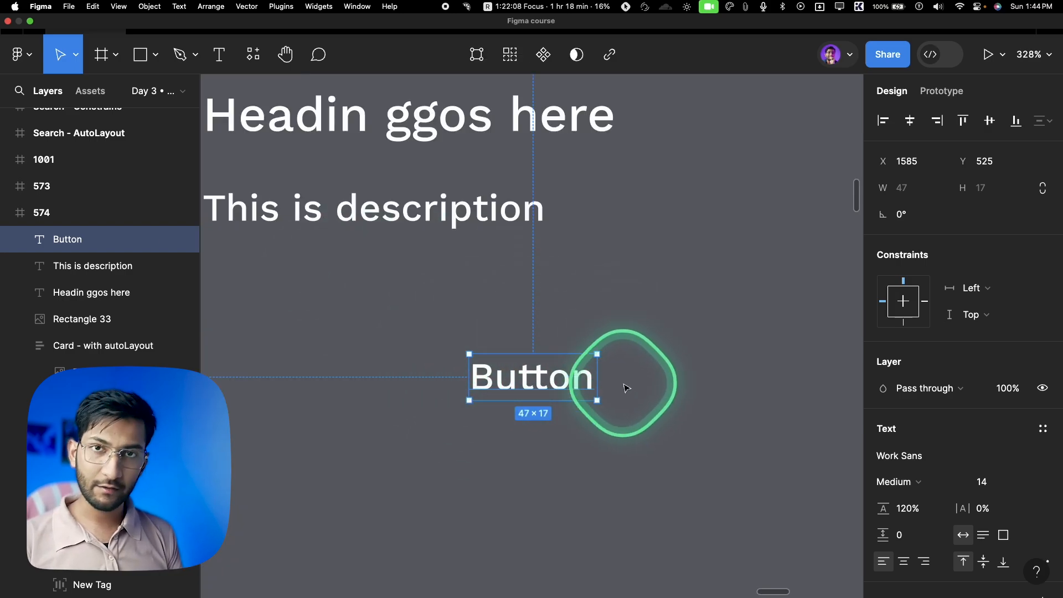
Wrap the Button text in an auto layout frame and rename that frame "Primary button"
key(shift)
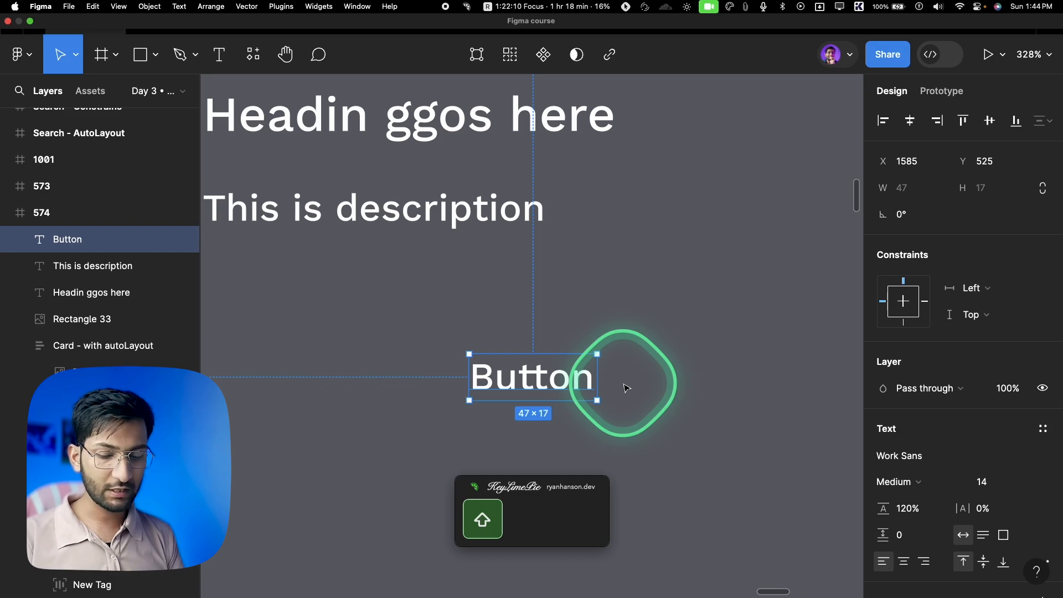
key(shift+a)
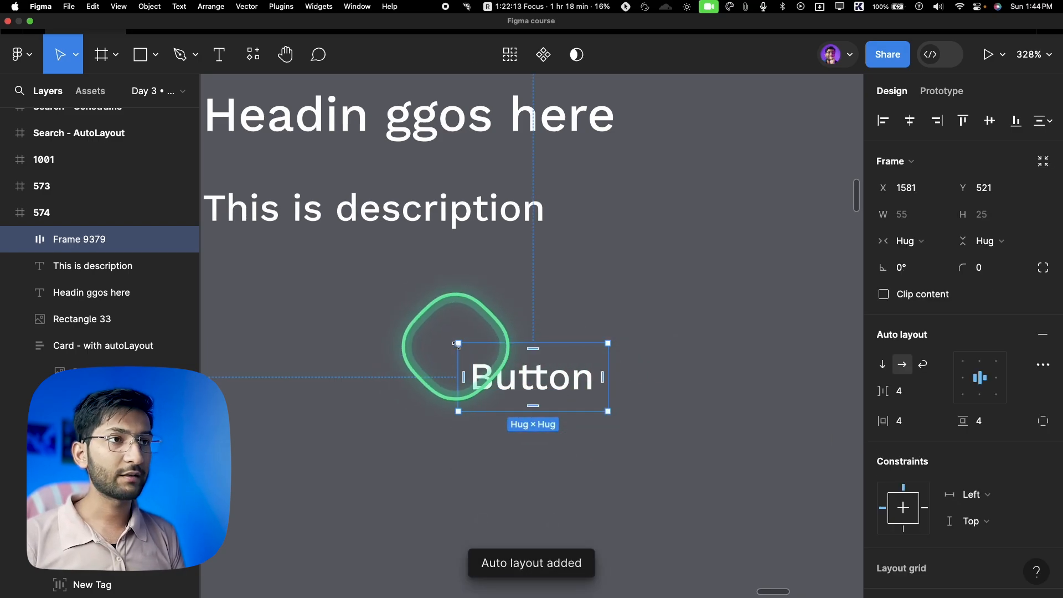
double_click(84, 241)
key(shift)
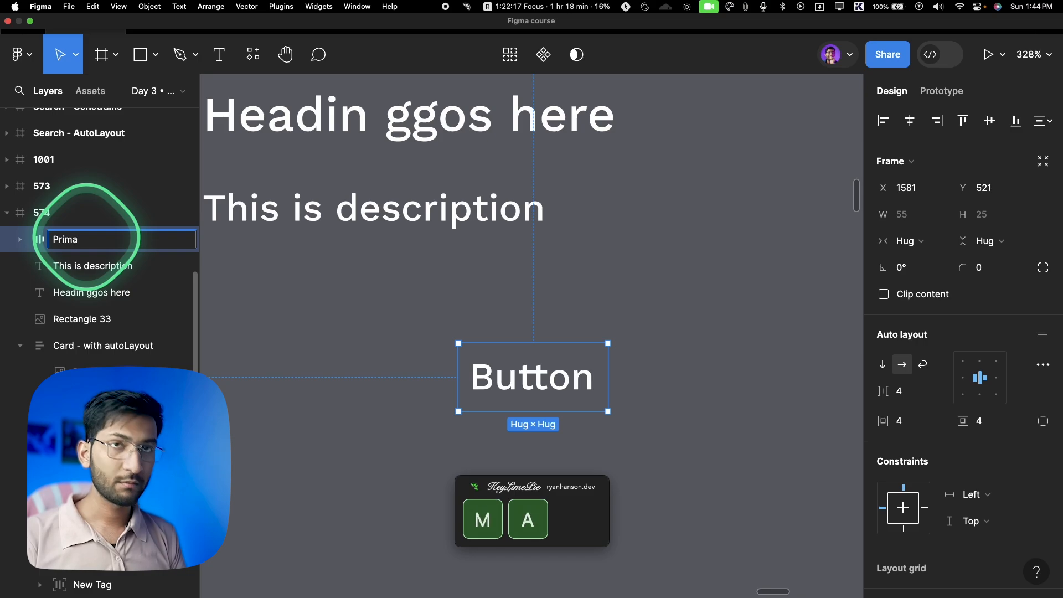
text(Primary button)
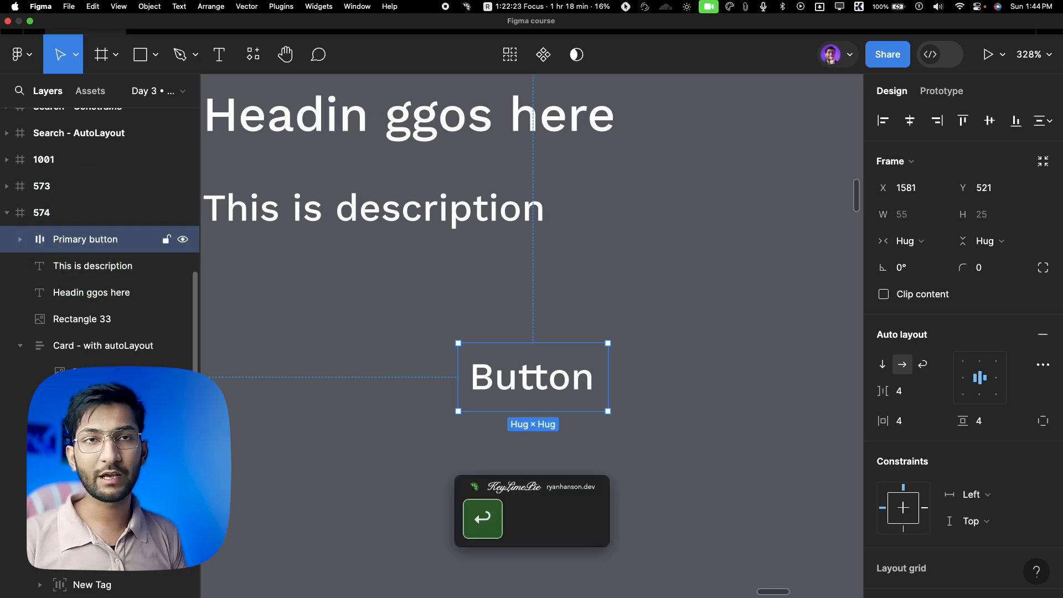
Move the button frame closer beneath the description and give it a solid blue 4200FF fill
scroll(620, 377, down, 3)
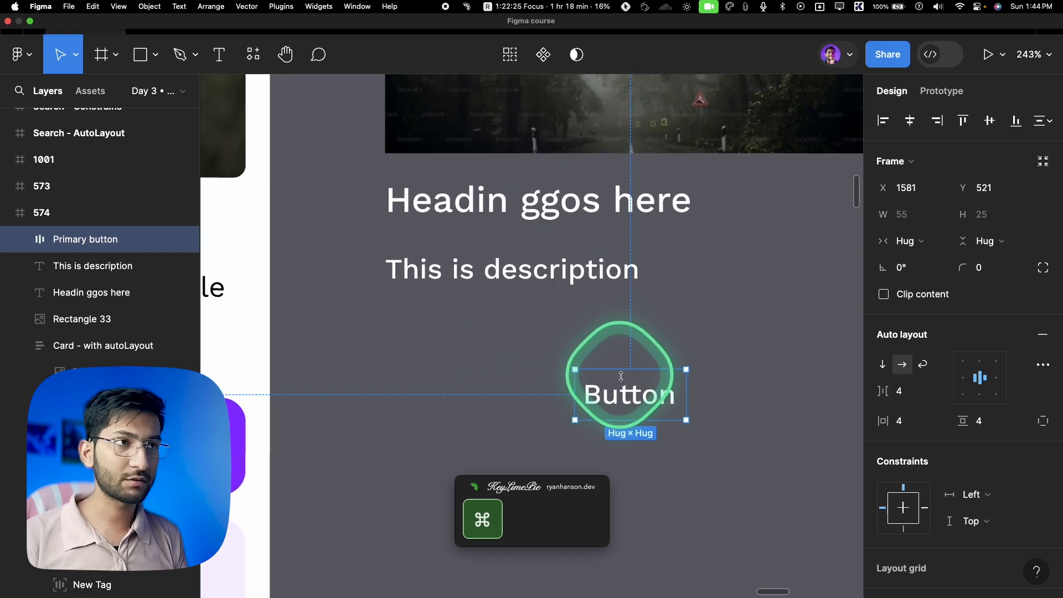
drag(616, 383, 480, 354)
scroll(1041, 410, down, 5)
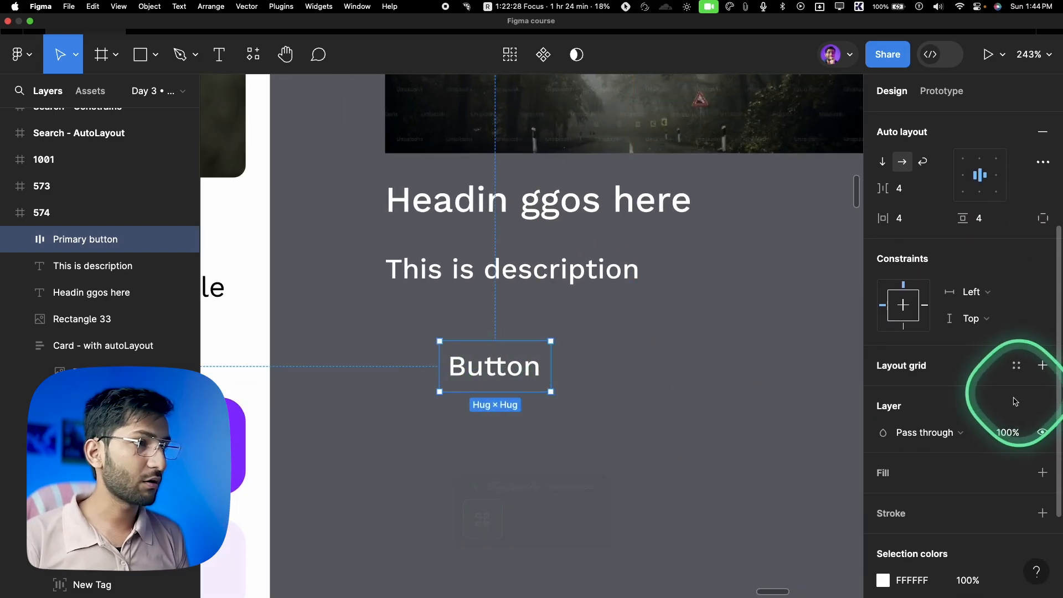
click(883, 348)
click(883, 374)
drag(747, 351, 864, 168)
click(802, 388)
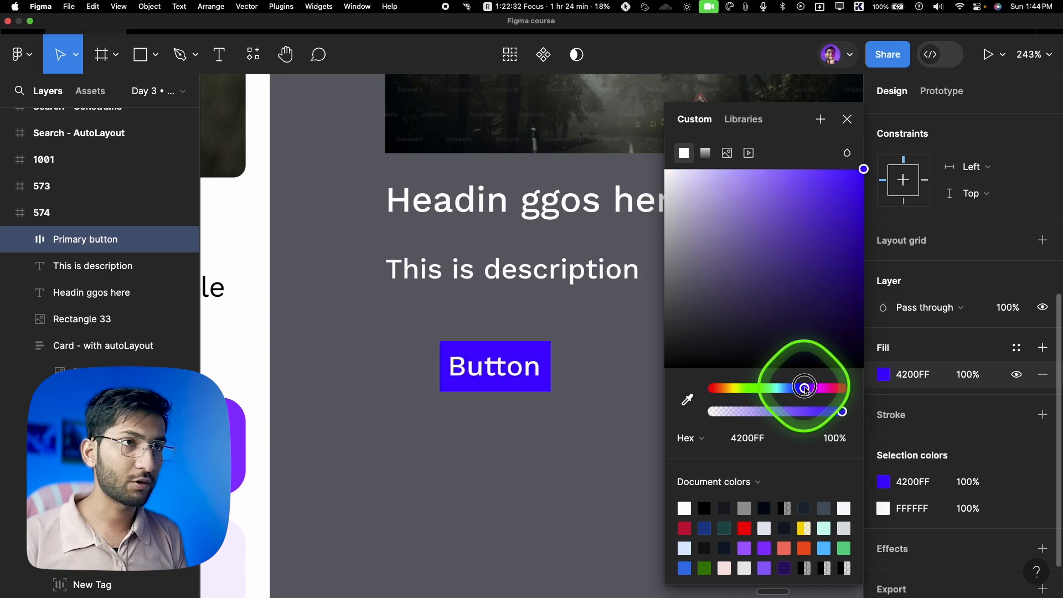
click(846, 121)
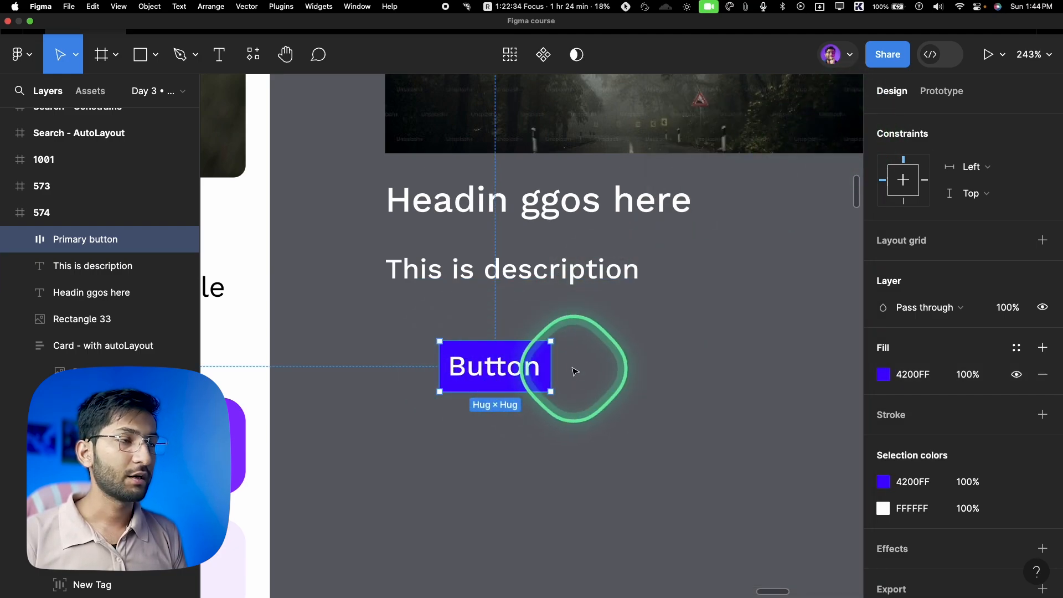
Set the button's horizontal padding to 24 and its vertical padding to 12
scroll(942, 367, up, 6)
click(922, 425)
text(24)
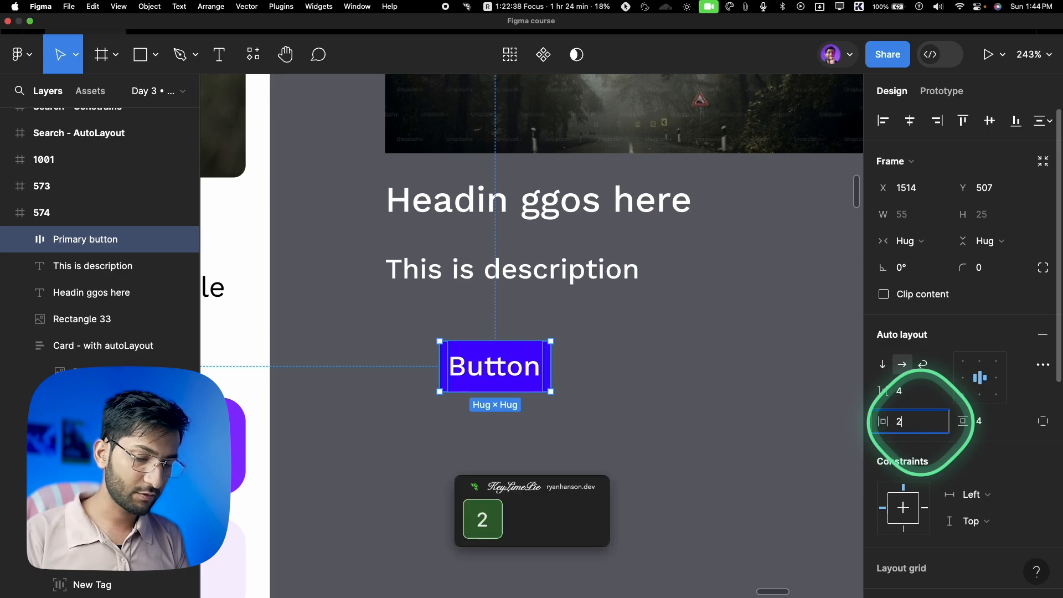
key(Return)
click(989, 425)
text(12)
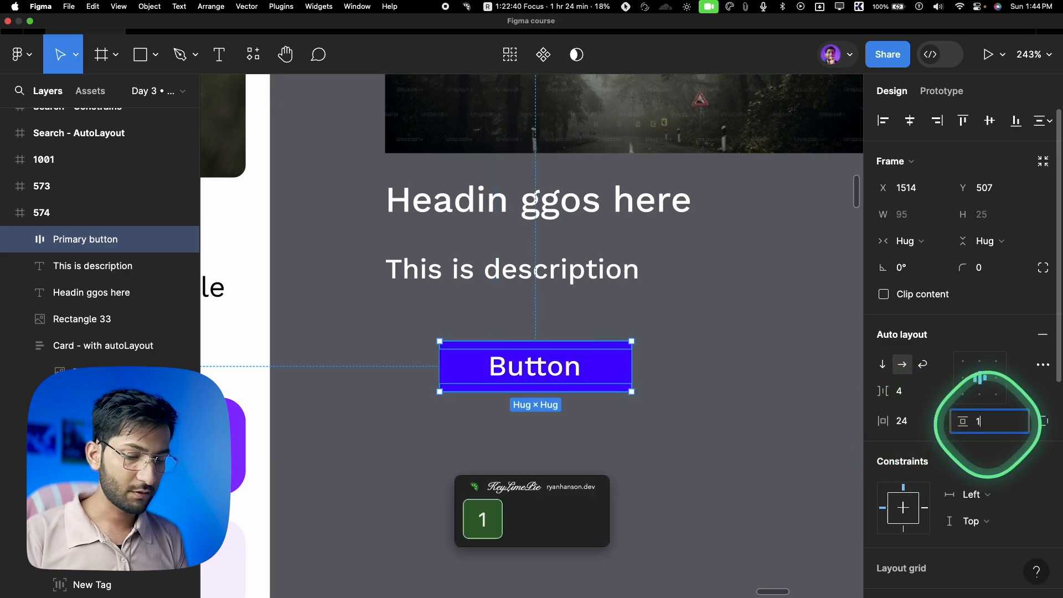
key(Return)
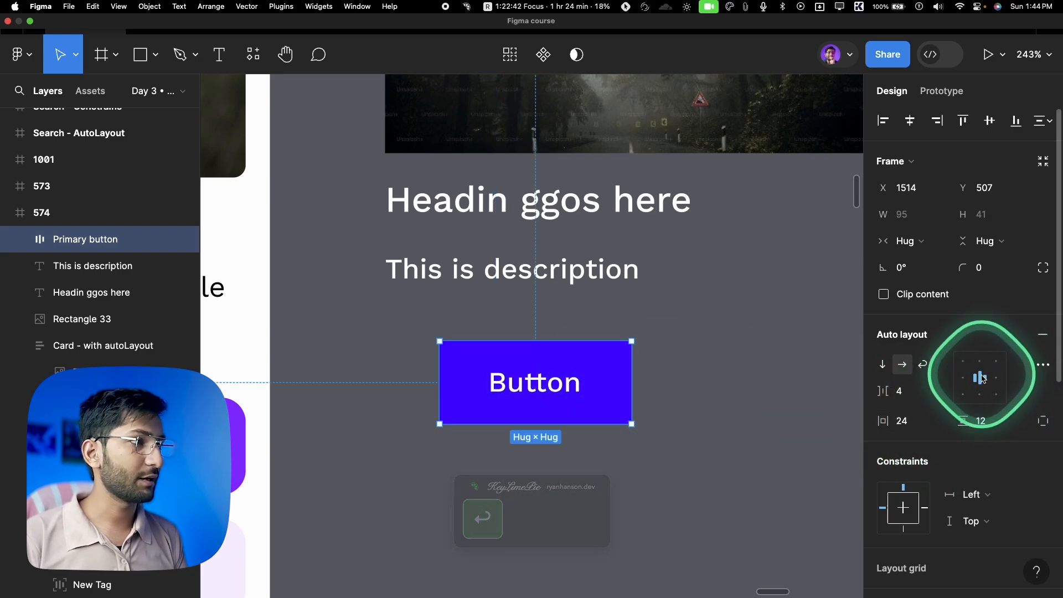
Set the button's corner radius to 12 and enable Clip content
click(988, 271)
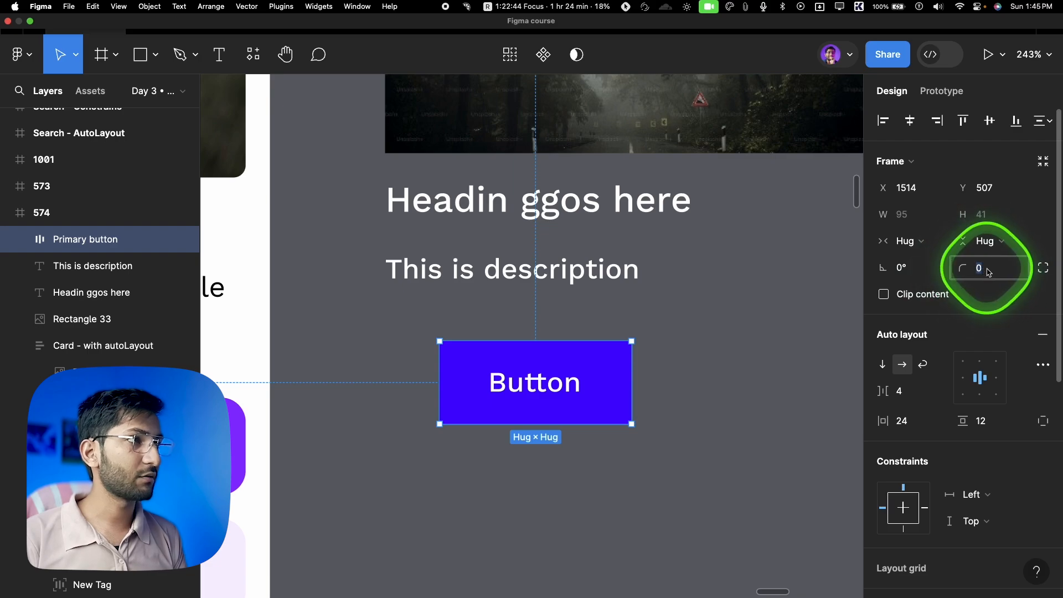
text(12)
click(992, 296)
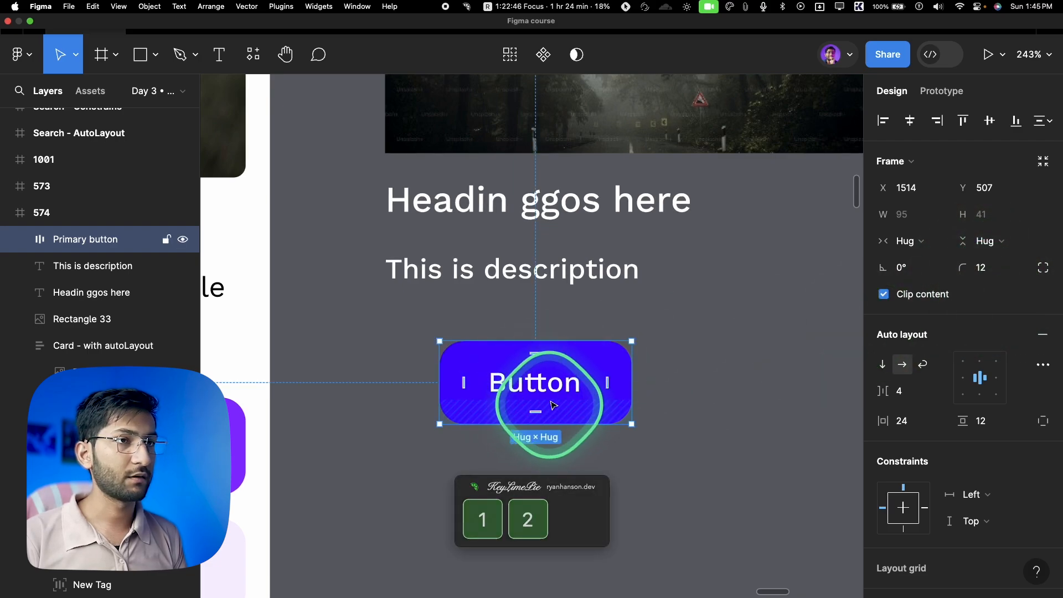
Duplicate the button directly below itself and lighten the copy's fill to the pale lavender DED3FF
scroll(554, 408, down, 1)
drag(565, 338, 566, 443)
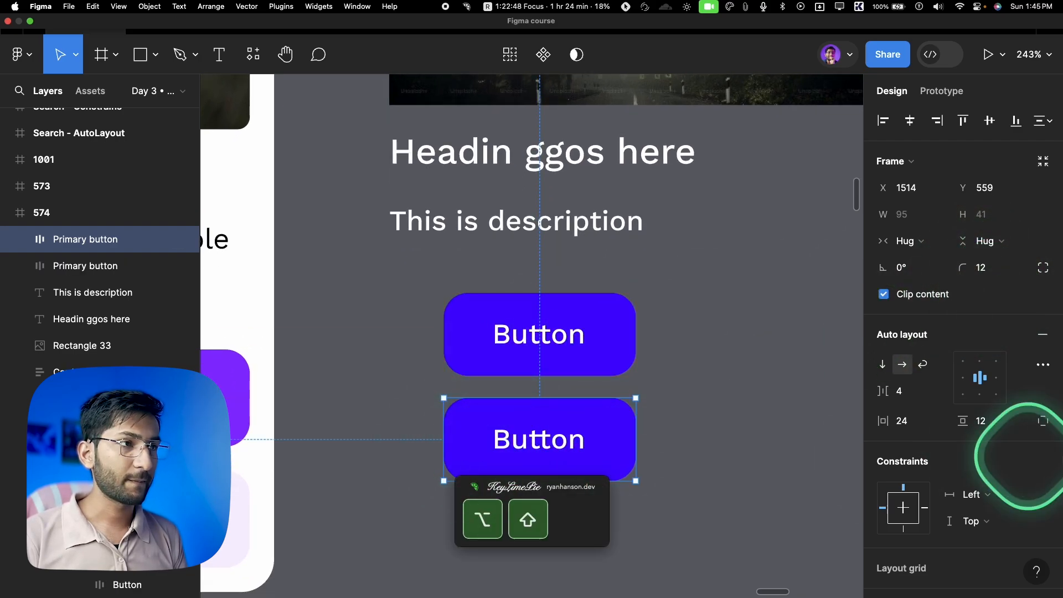
scroll(952, 403, down, 4)
scroll(952, 403, down, 4)
click(883, 321)
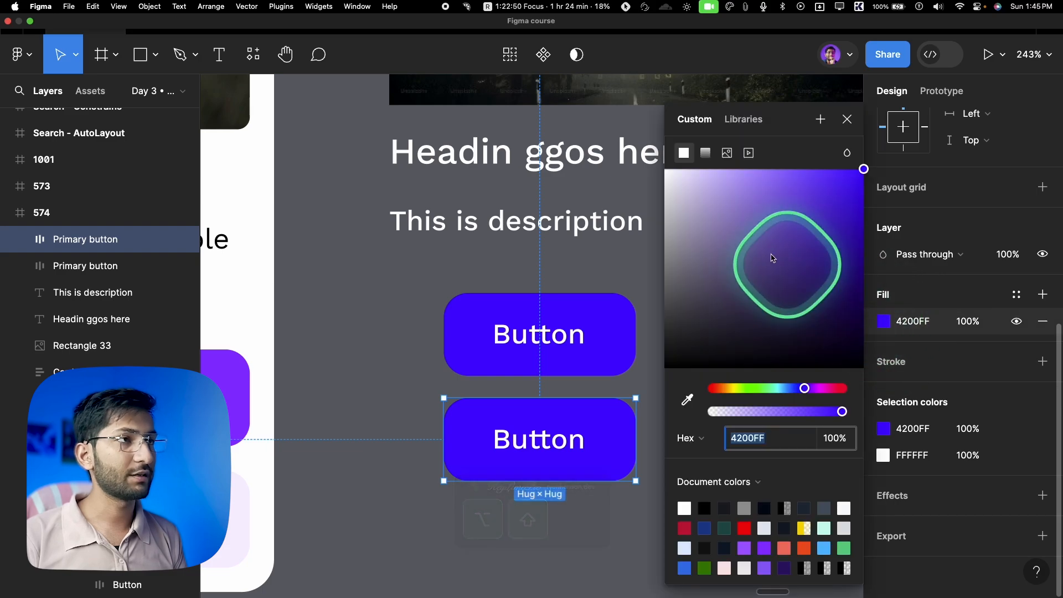
click(708, 169)
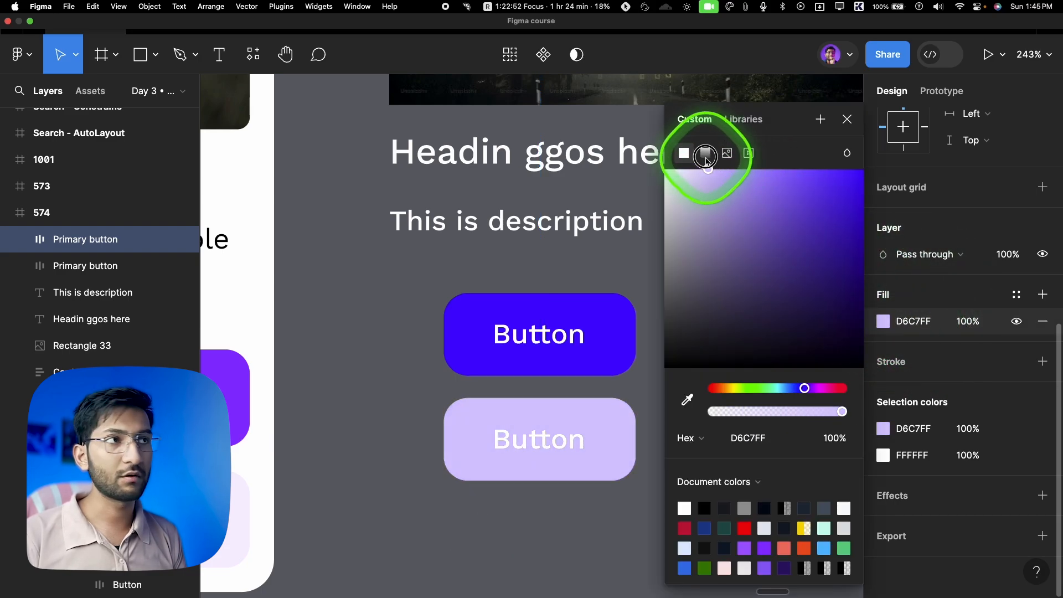
Change the label of the lavender button to black 000000
click(541, 449)
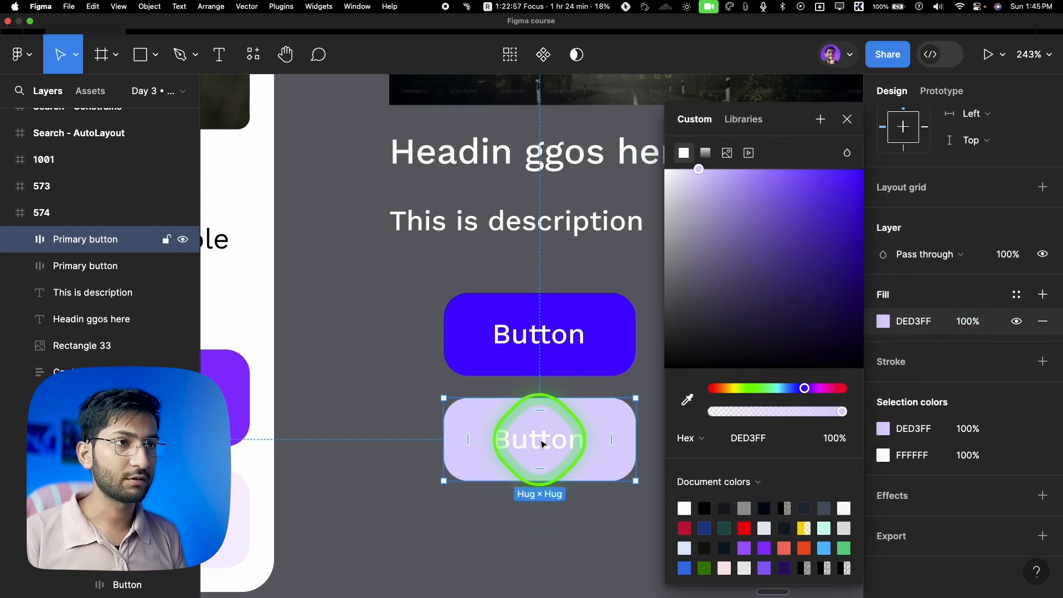
click(541, 443)
click(882, 415)
drag(719, 321, 646, 410)
click(847, 120)
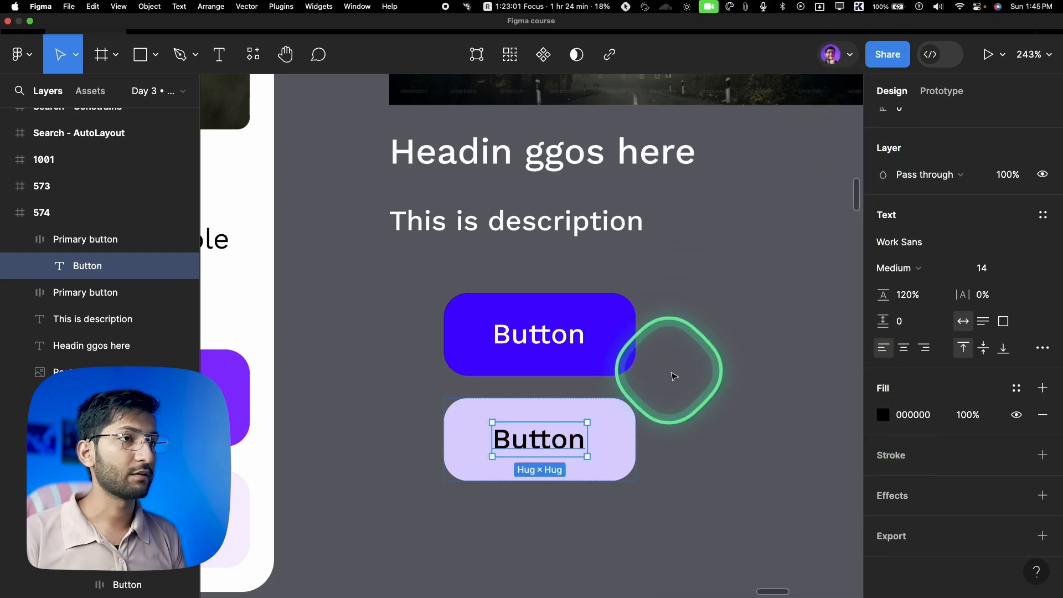
click(676, 379)
Duplicate the lavender button beside itself and change the two labels to "Btn 2" and "Btn 3"
drag(523, 427, 726, 423)
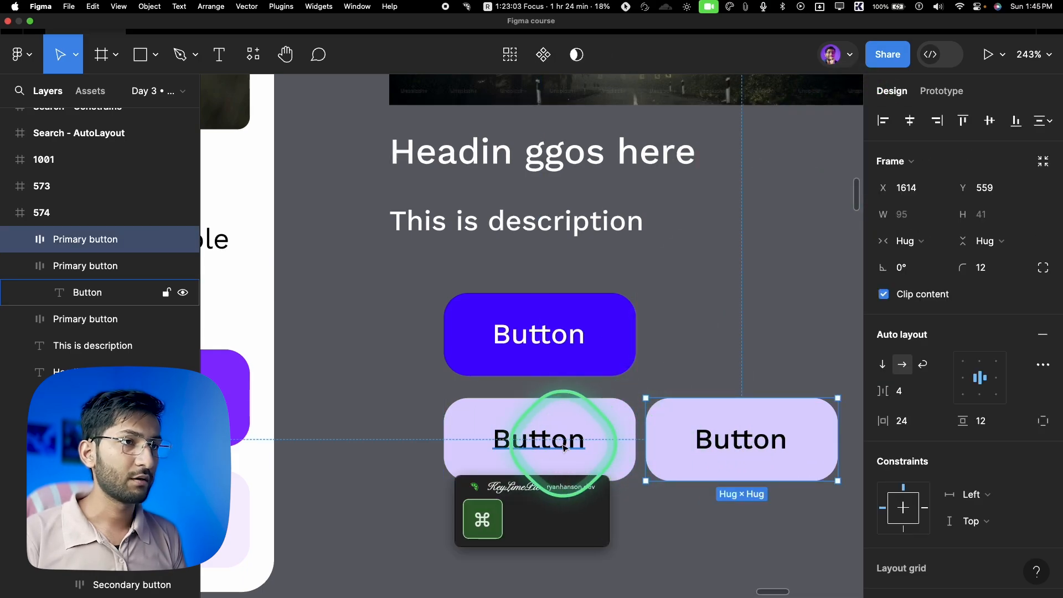
super+click(561, 444)
text(Btn )
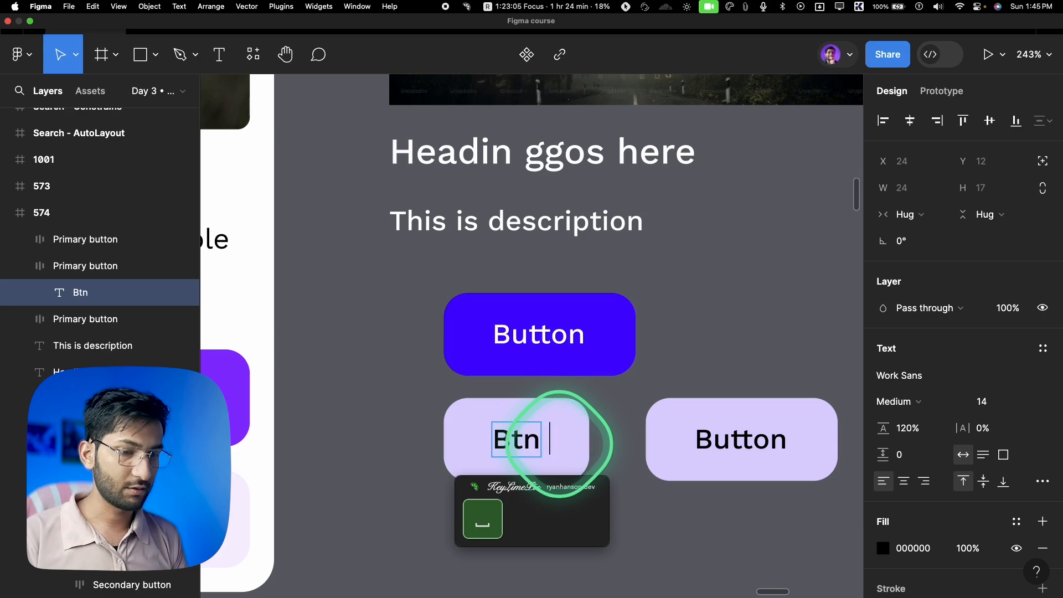
text(2)
double_click(767, 430)
text(B)
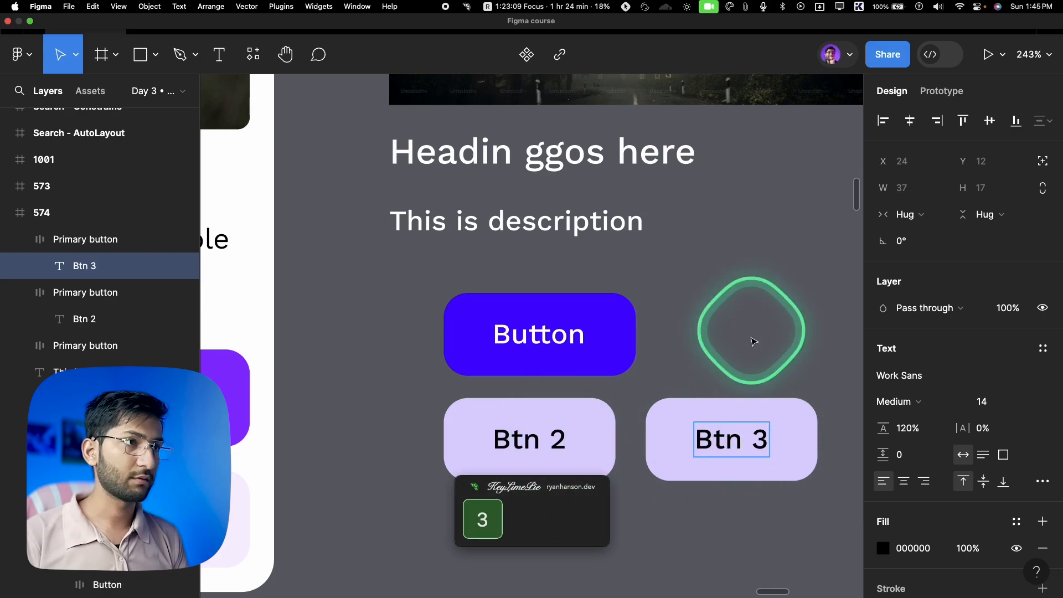
key(Escape)
scroll(692, 332, down, 2)
scroll(692, 333, right, 2)
click(666, 286)
Wrap the Btn 2 and Btn 3 buttons in one auto layout frame and rename it "Secondary button"
scroll(667, 288, down, 5)
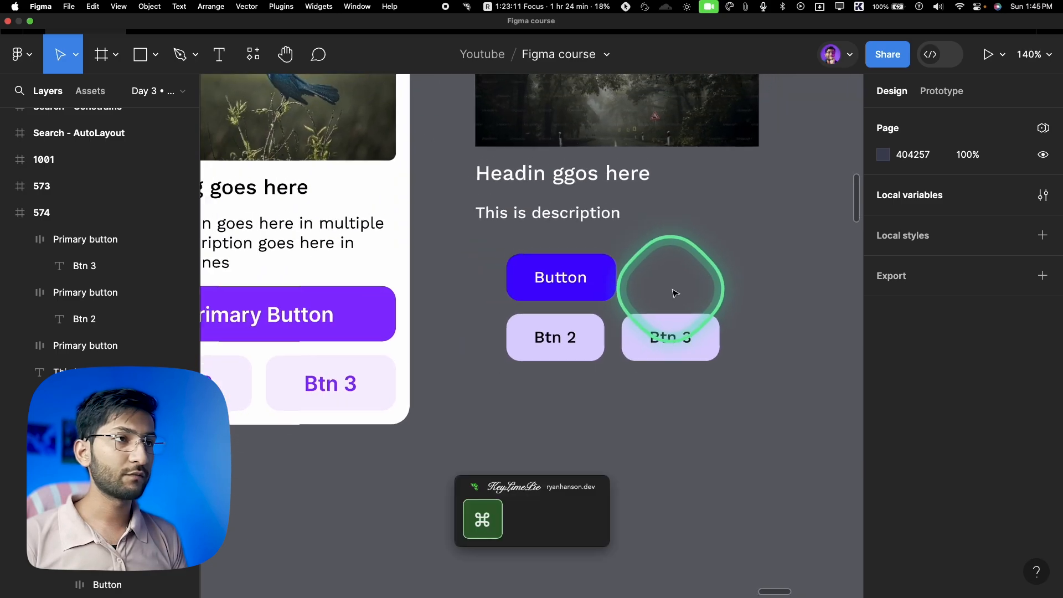
scroll(642, 327, up, 3)
drag(645, 421, 482, 370)
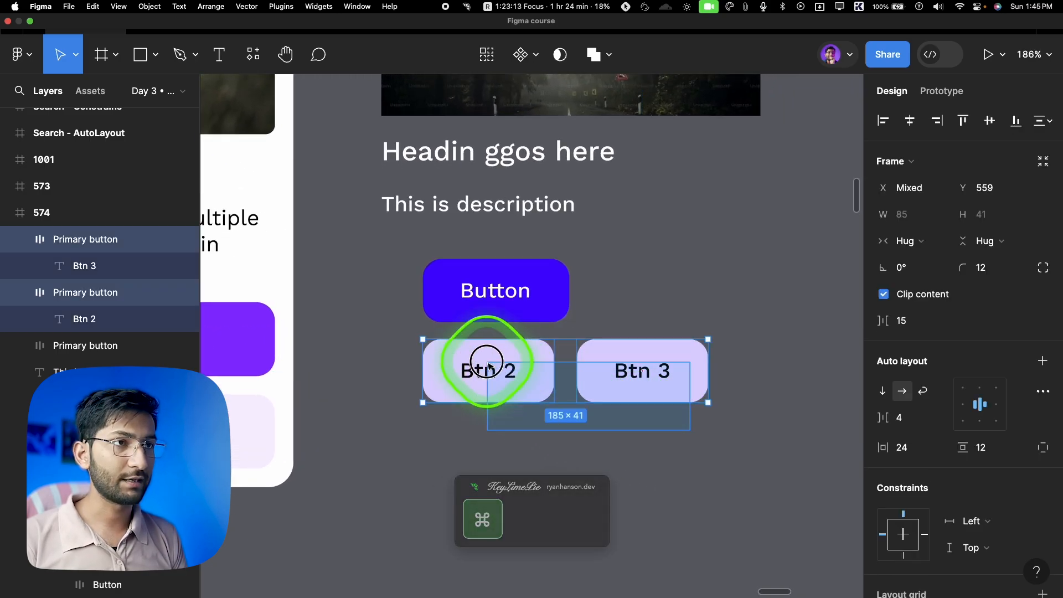
key(shift+a)
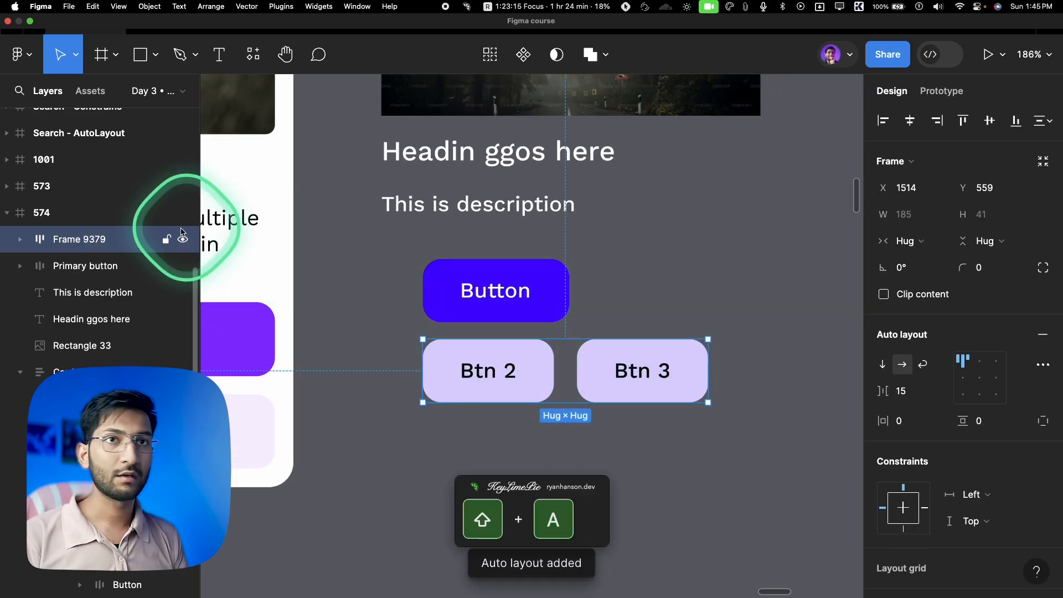
double_click(83, 240)
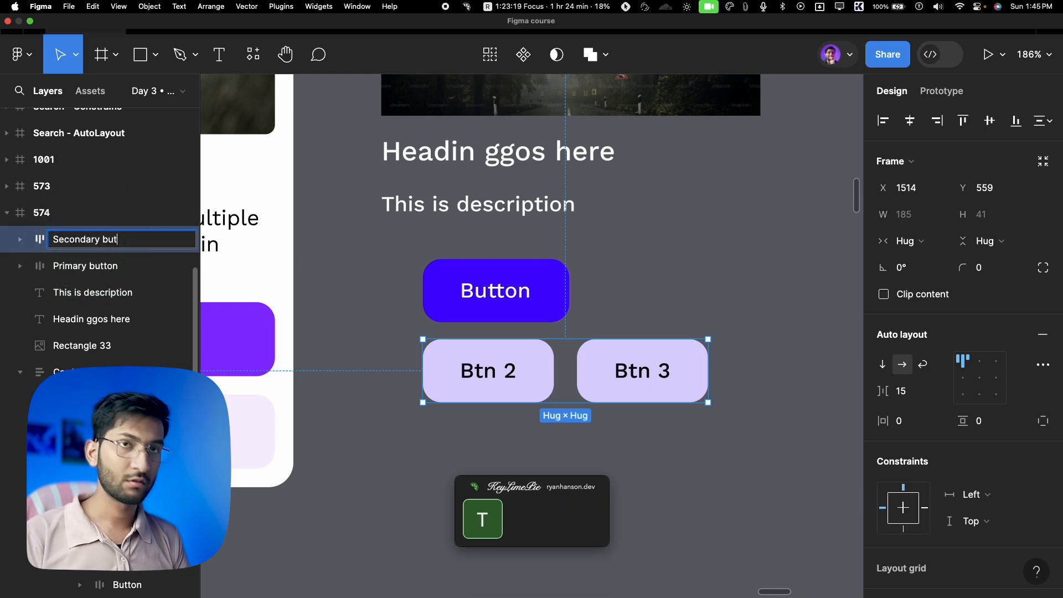
Widen the Secondary button frame to a fixed width of about 232
scroll(626, 413, down, 1)
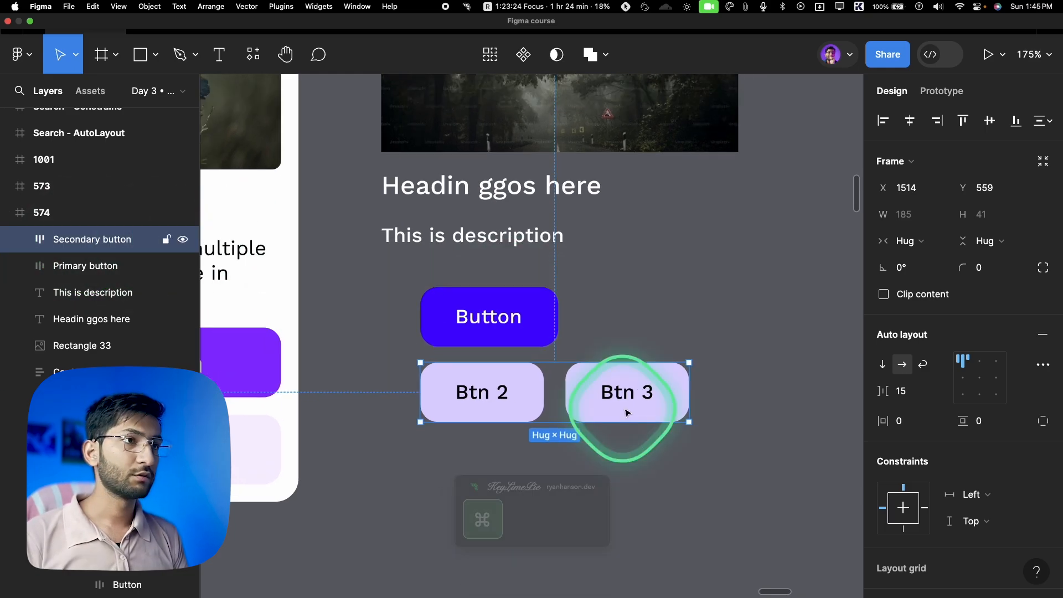
scroll(625, 410, down, 3)
drag(673, 400, 723, 400)
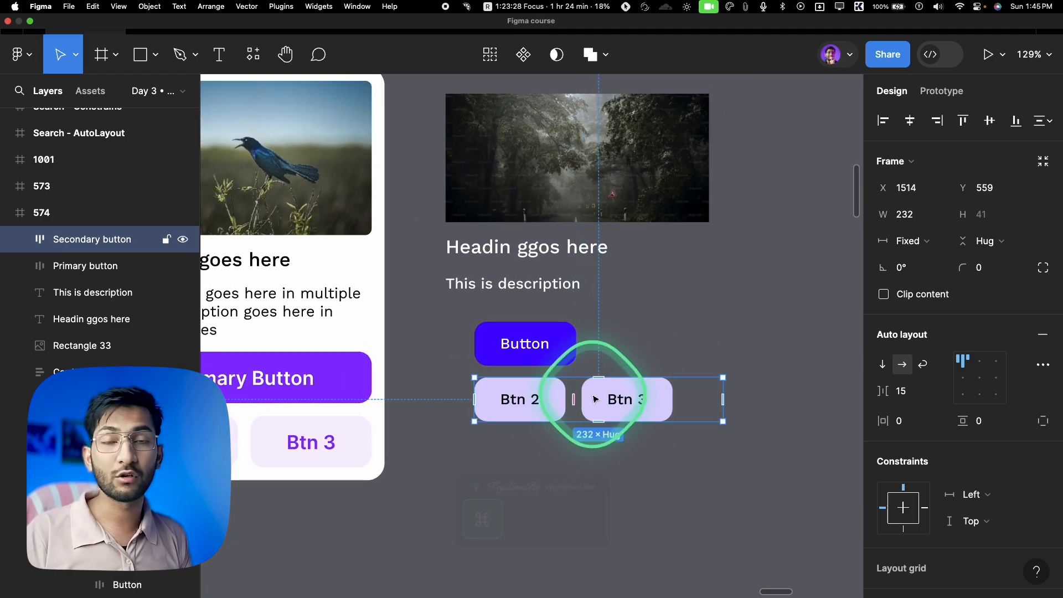
Set the horizontal resizing of both the Btn 2 and Btn 3 buttons to Fill container
scroll(595, 398, up, 3)
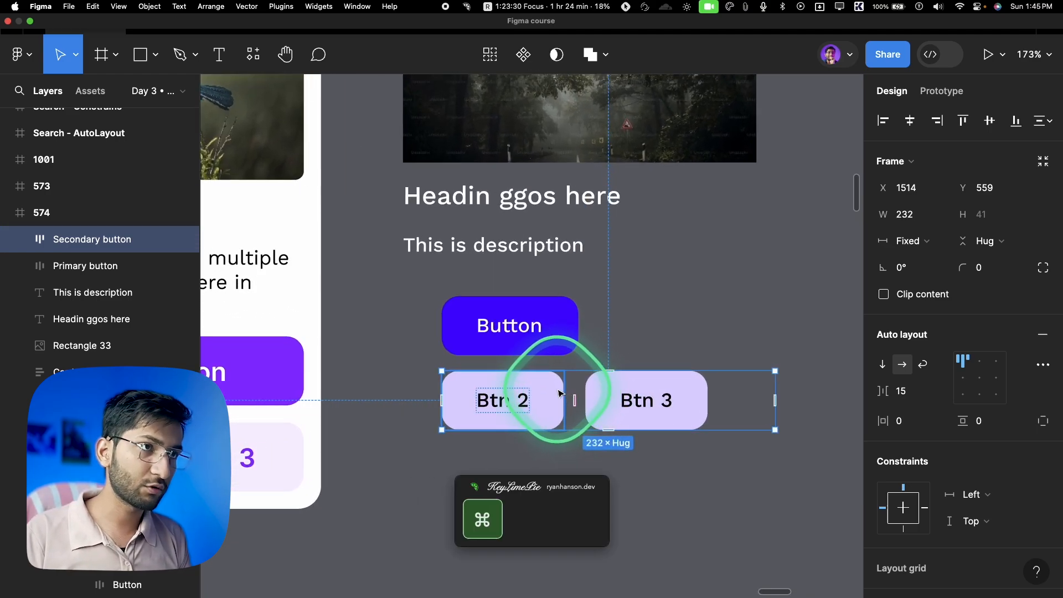
super+click(552, 398)
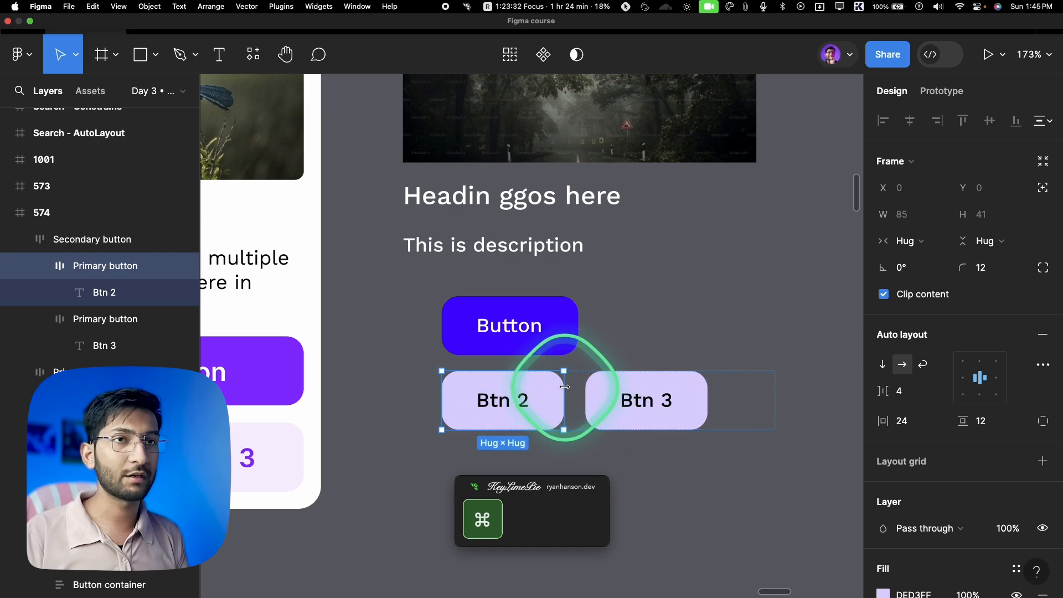
click(570, 485)
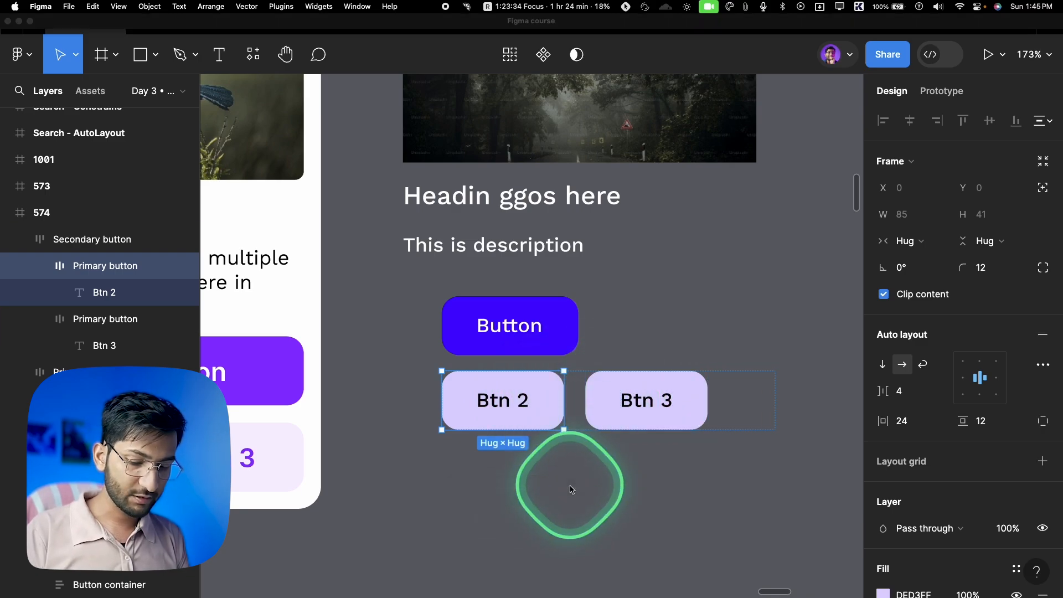
key(super)
super+click(591, 406)
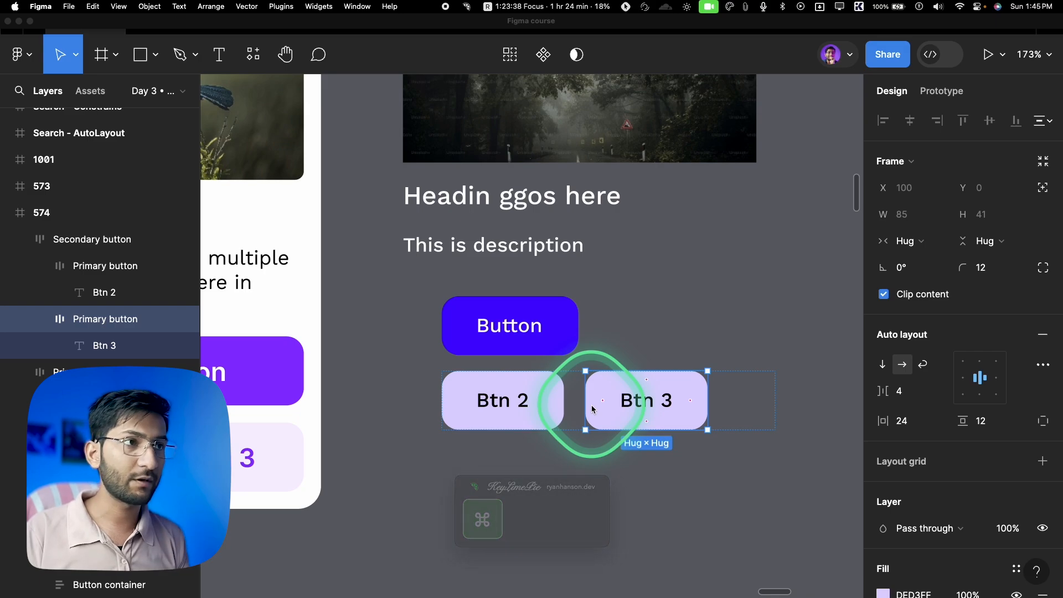
shift+click(577, 404)
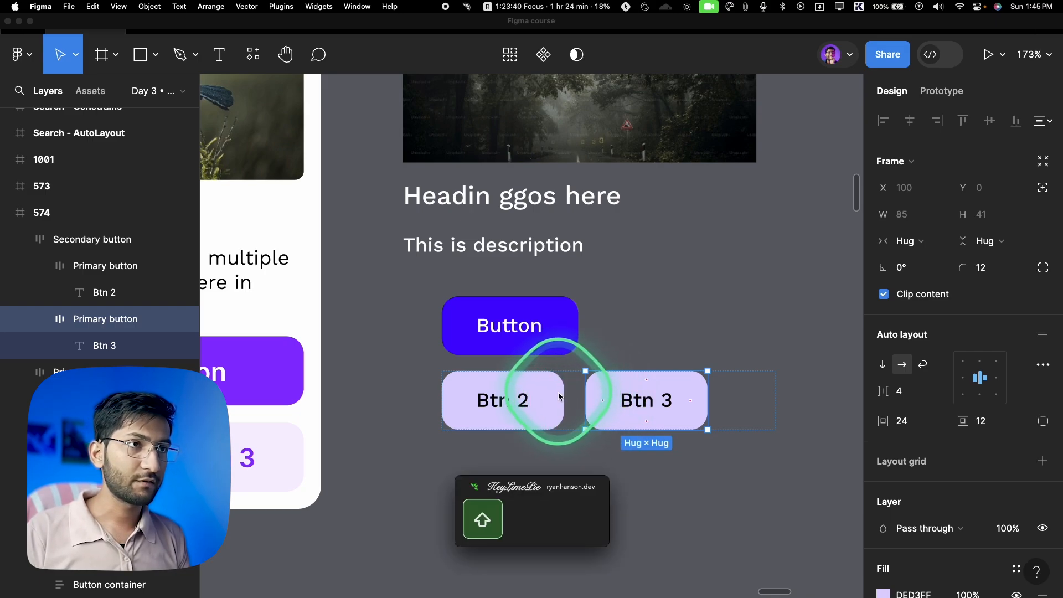
shift+click(116, 267)
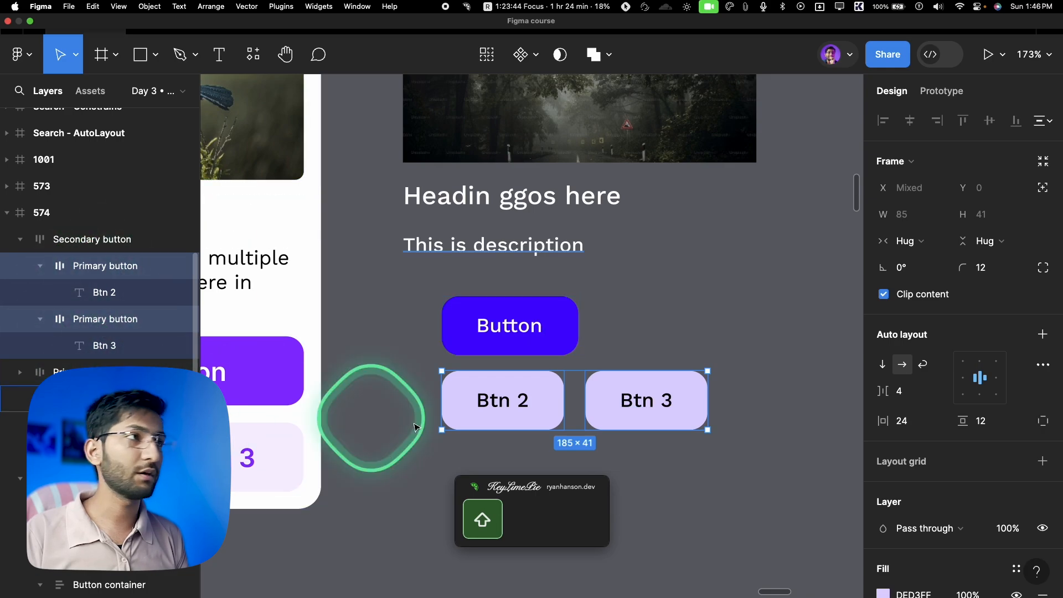
click(922, 252)
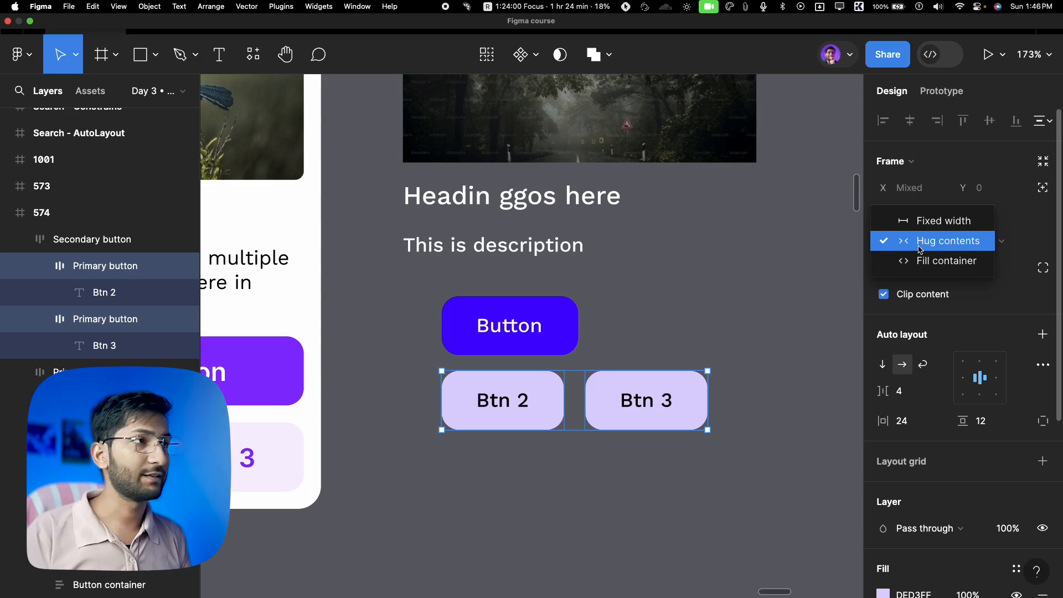
click(924, 260)
click(785, 444)
Set the spacing between the two buttons in the Secondary button frame to 12
click(619, 404)
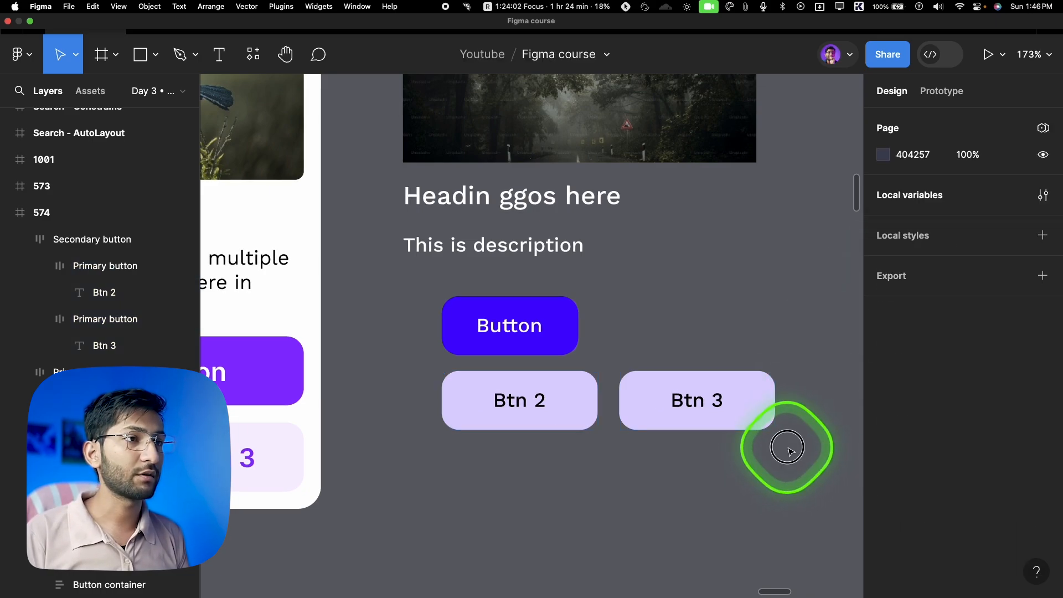
click(906, 392)
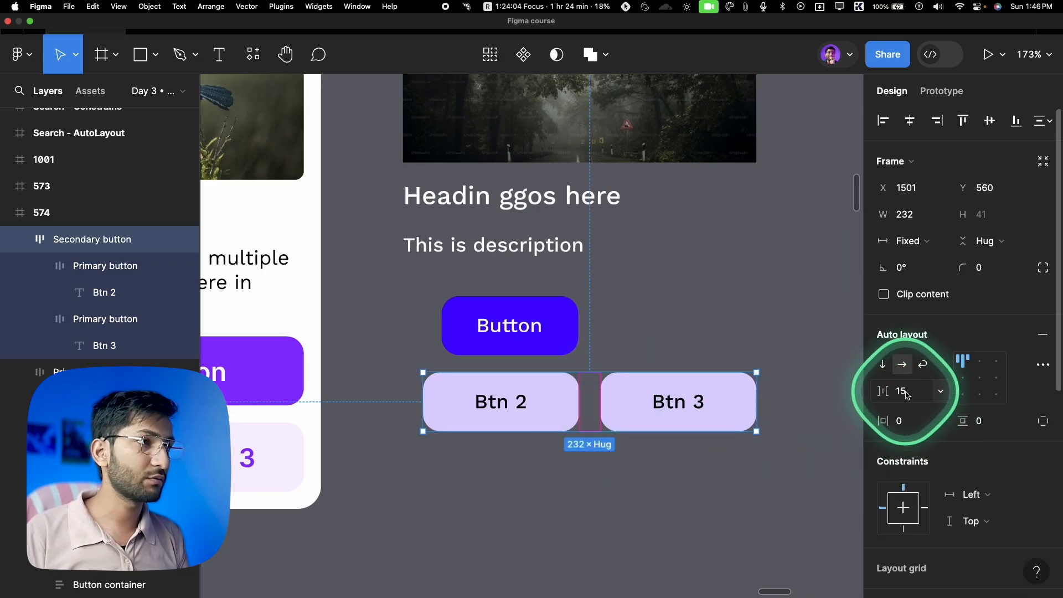
text(12)
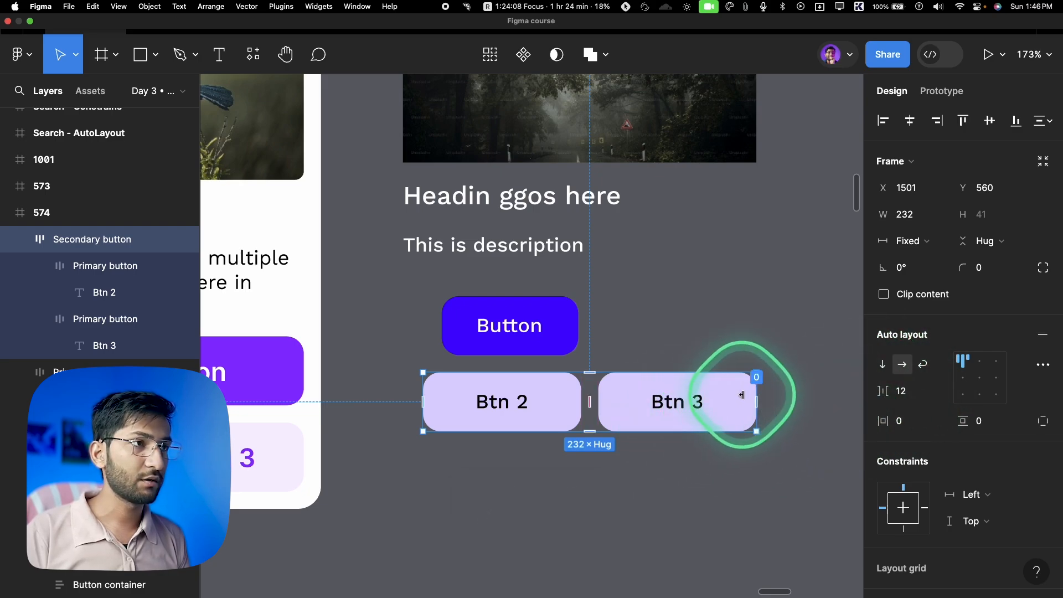
Narrow the Secondary button frame to about 206 and widen the blue primary button to the same width
drag(762, 390, 719, 394)
scroll(622, 399, up, 3)
drag(534, 401, 717, 407)
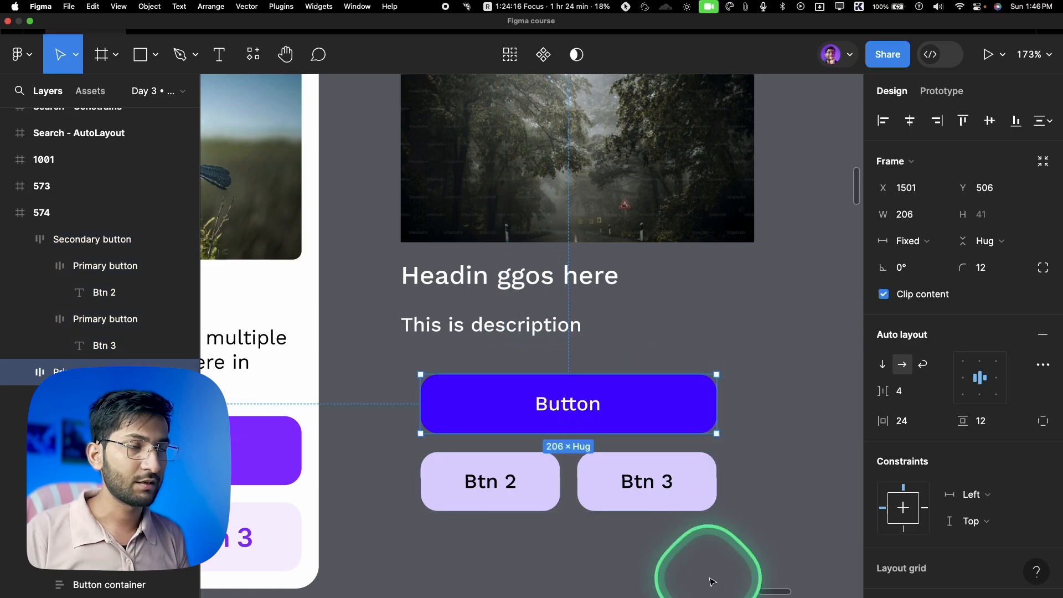
Wrap the primary button and the Secondary button row in a vertical auto layout frame and rename it "Button container"
drag(778, 562, 595, 404)
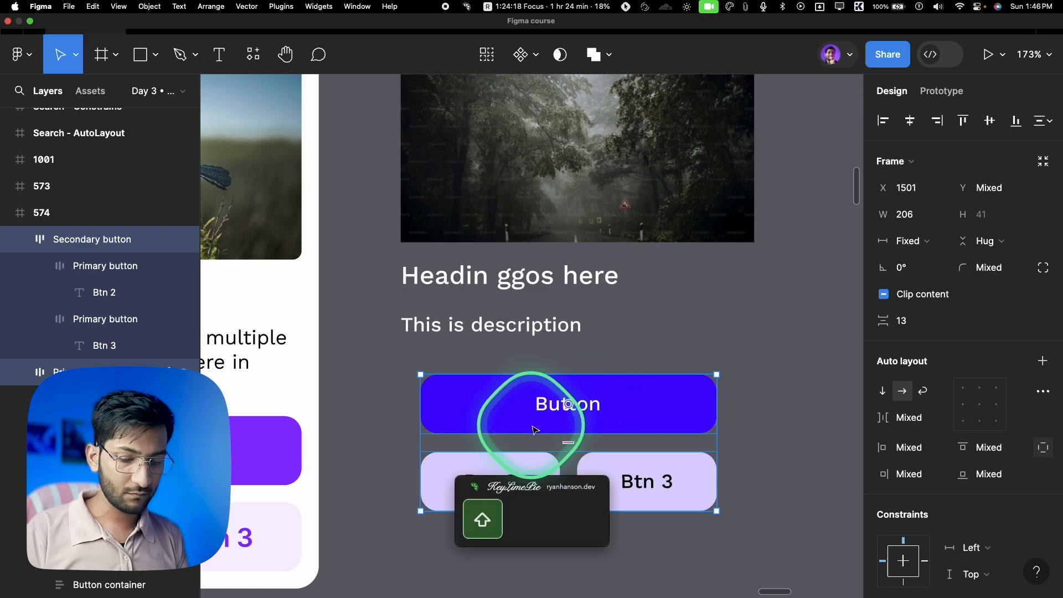
key(shift+a)
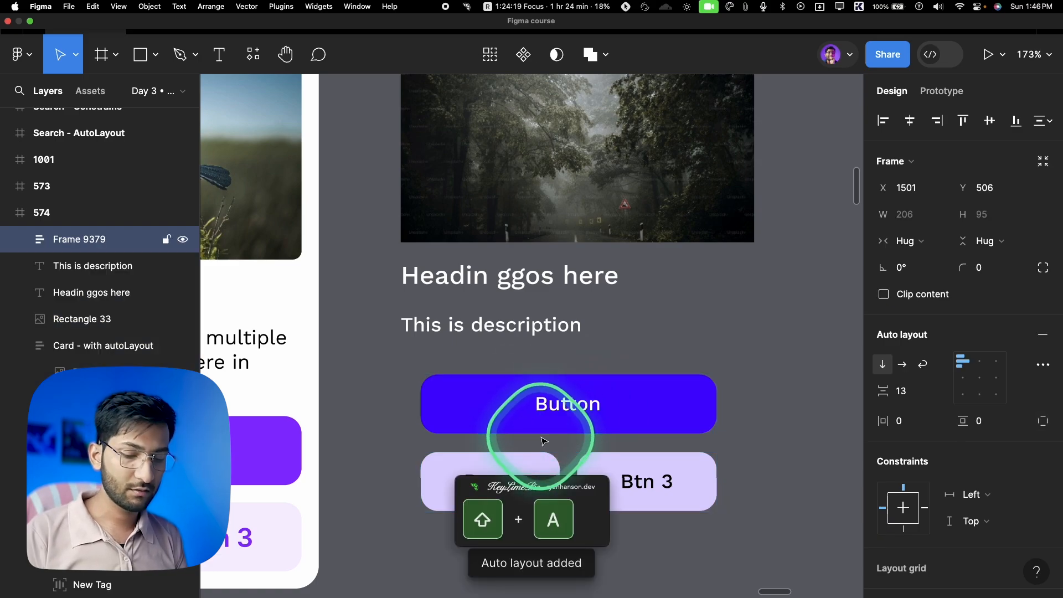
key(super+r)
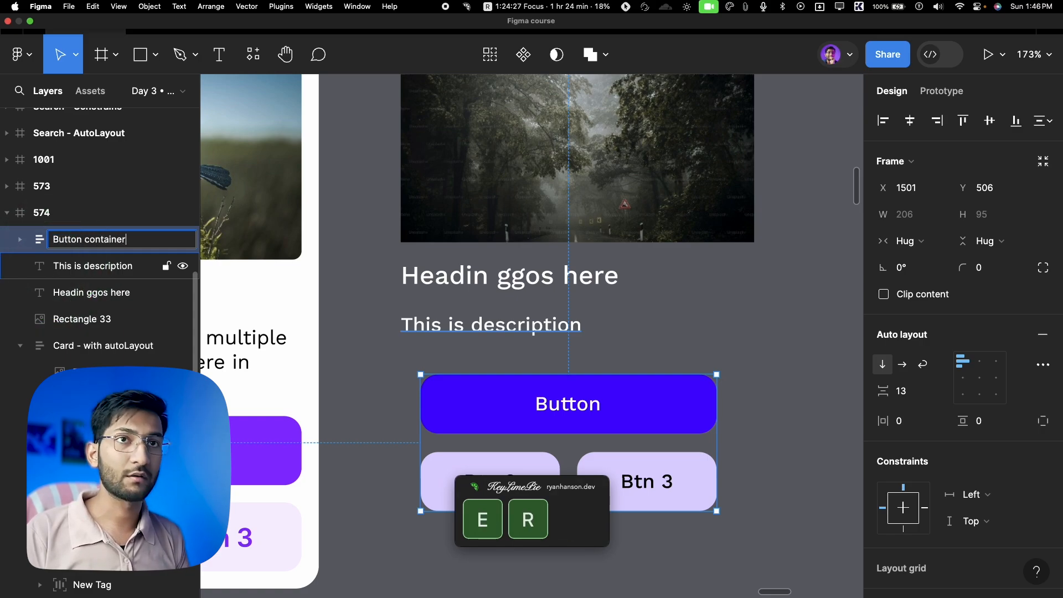
Widen the Button container to about 268 and set the widths of its primary button and Secondary button frame to Fill container
scroll(662, 319, down, 3)
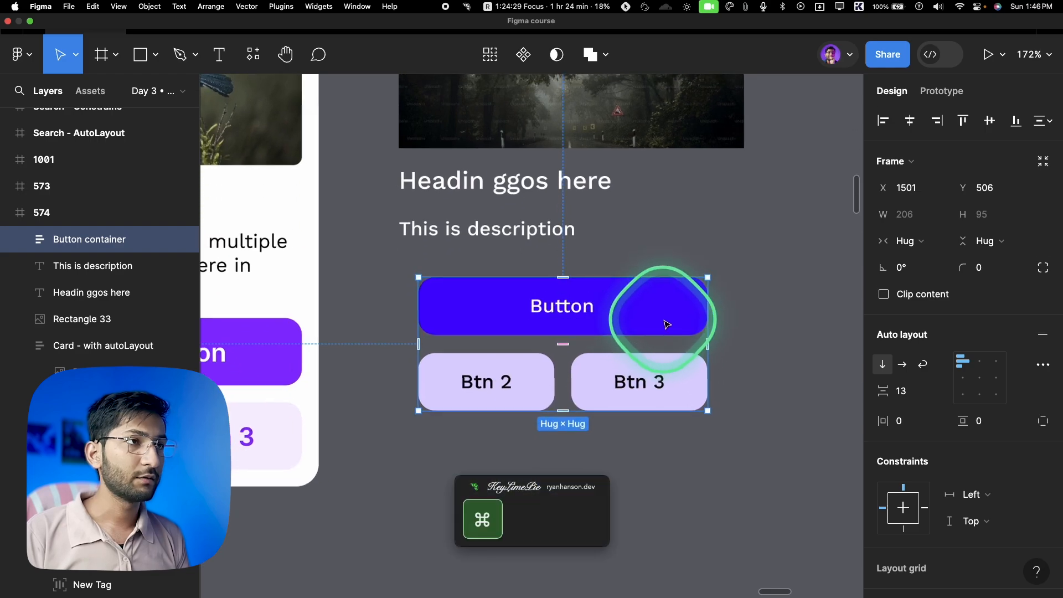
drag(687, 360, 762, 360)
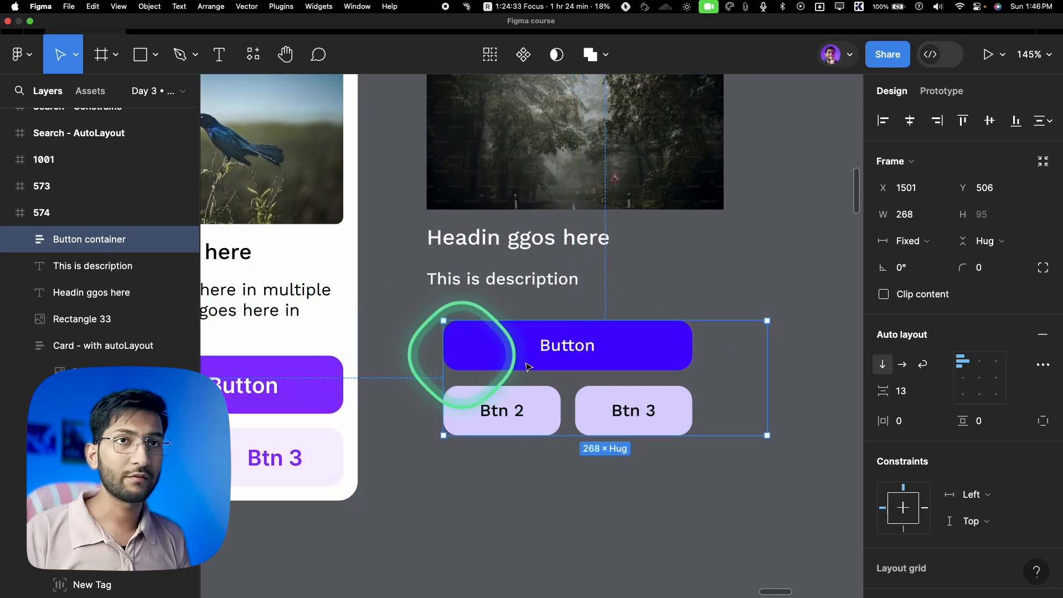
click(20, 239)
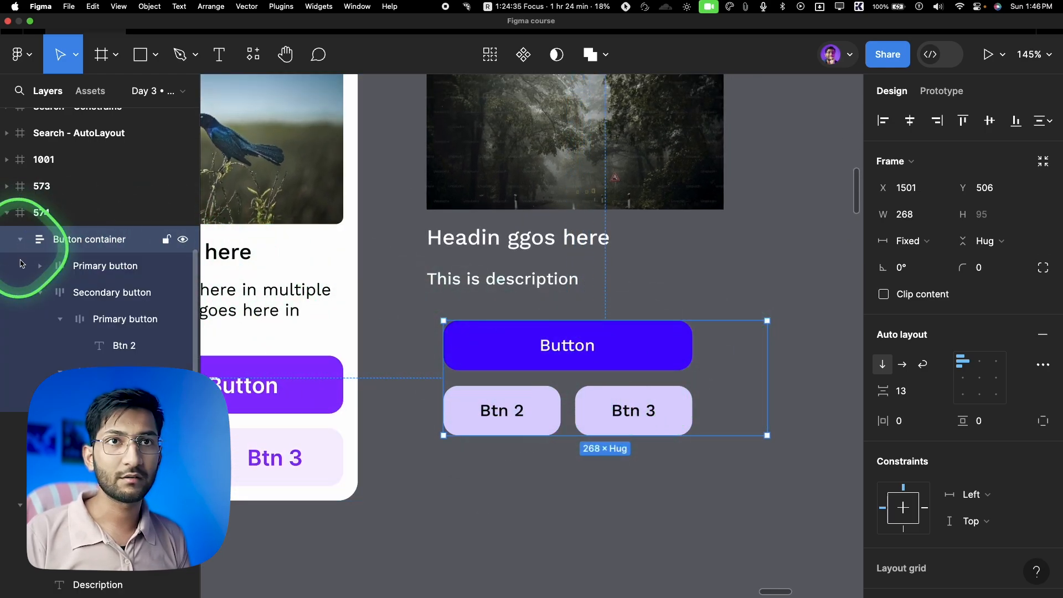
click(78, 272)
click(908, 241)
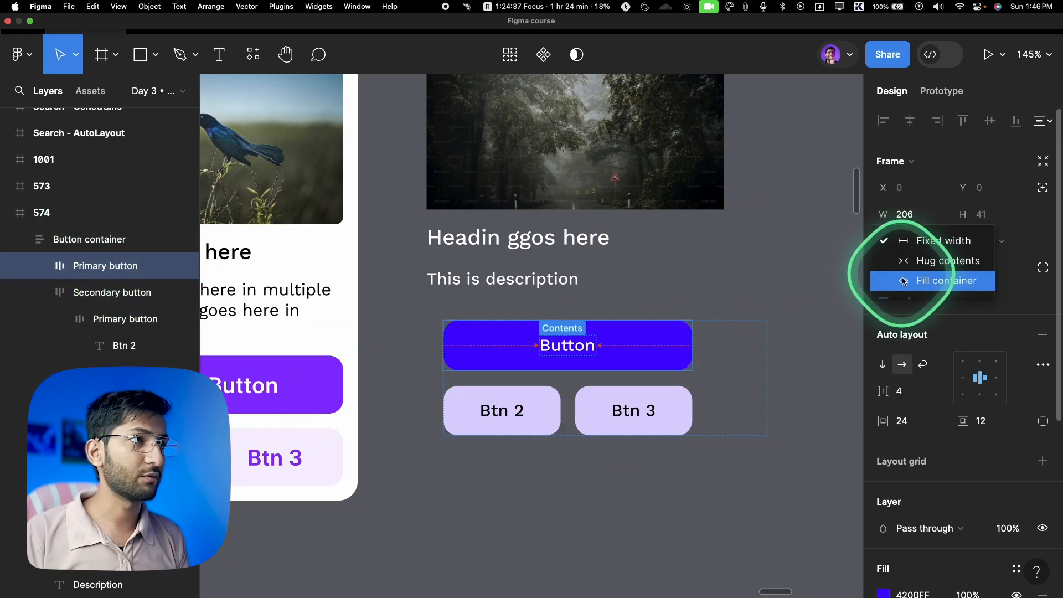
click(907, 280)
click(651, 410)
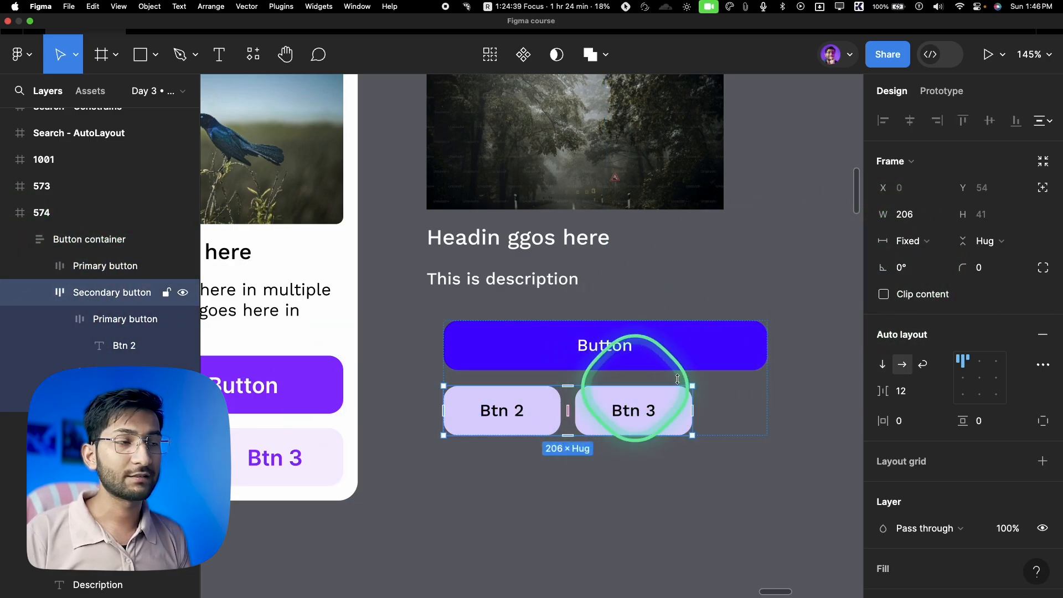
click(908, 241)
click(914, 281)
Widen the Button container to about 284 and set its vertical item spacing to 12
click(783, 371)
click(764, 369)
mouse_move(767, 376)
mouse_down()
mouse_move(649, 378)
mouse_move(787, 377)
mouse_up()
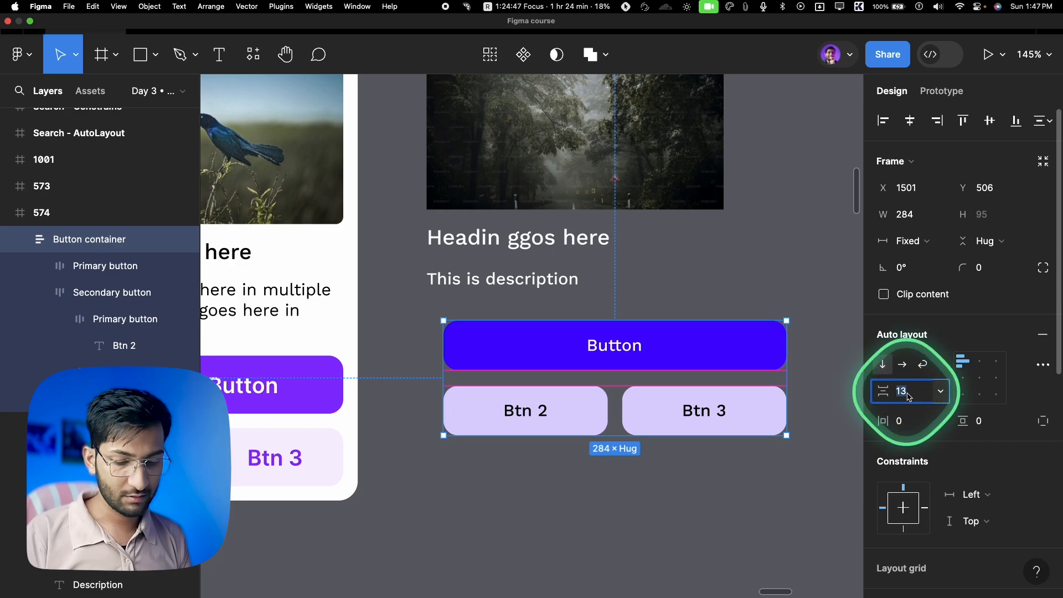
text(12)
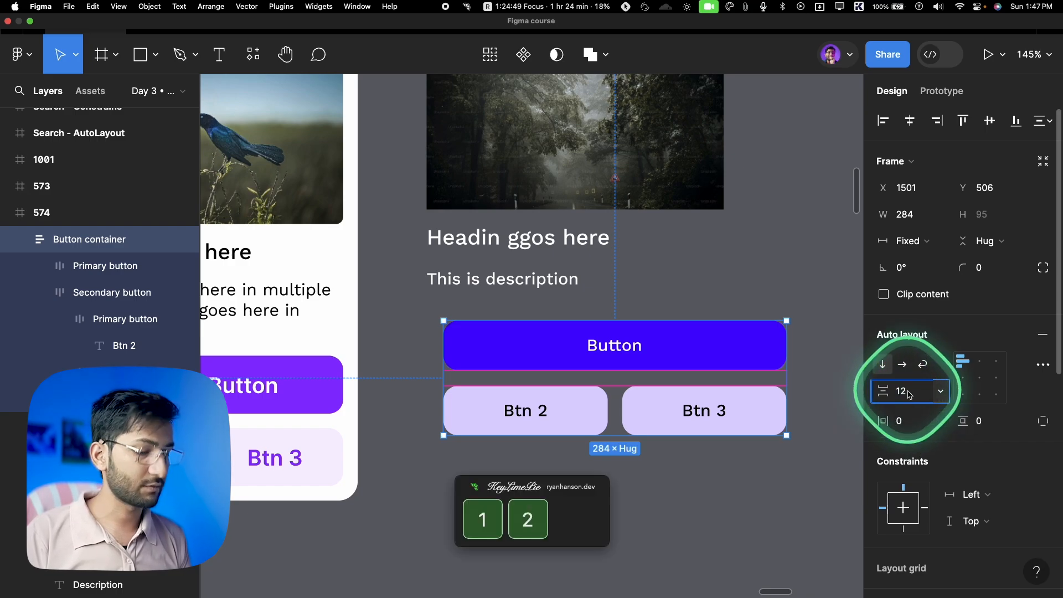
Align the Button container under the description, narrow it to the image's width of 246, and move the heading closer to the image
drag(651, 347, 630, 333)
scroll(627, 377, up, 3)
scroll(647, 381, down, 3)
drag(656, 419, 661, 419)
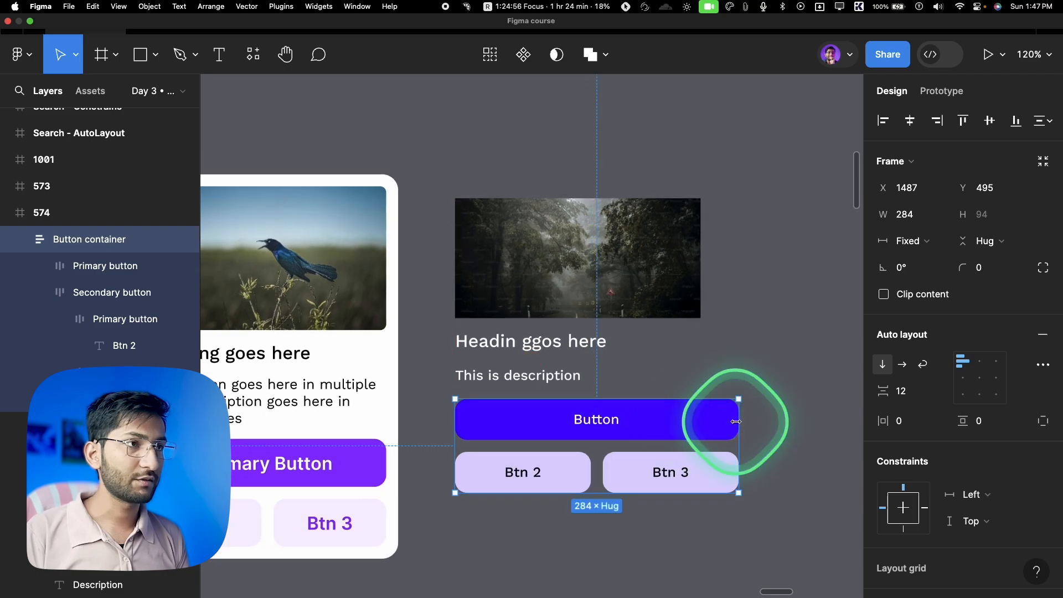
drag(728, 419, 708, 419)
drag(572, 346, 563, 343)
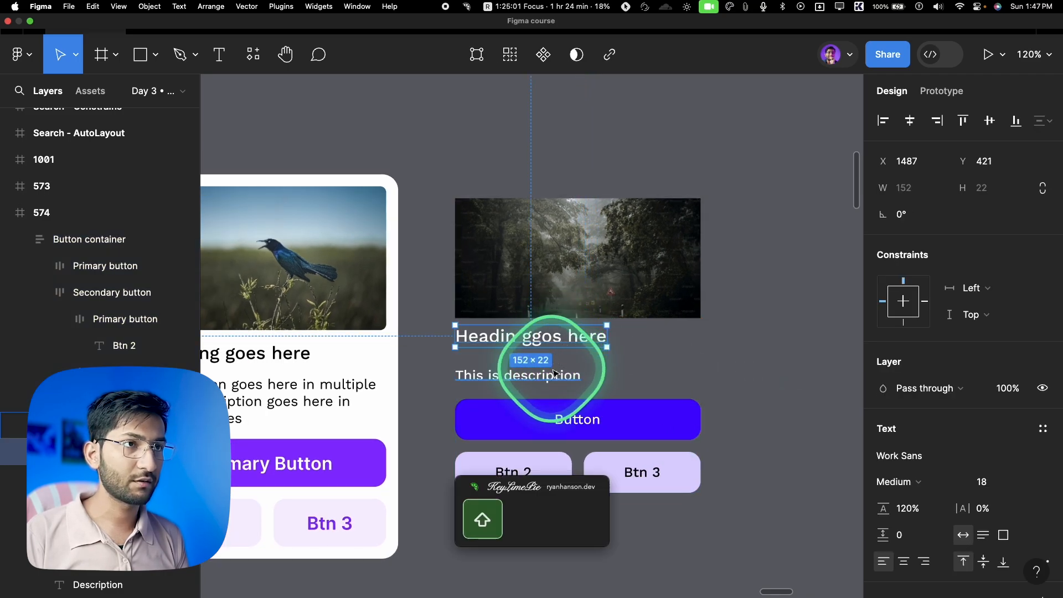
Copy the multi-line description from the finished card and use it to replace the new card's "This is description" text
scroll(410, 384, left, 3)
super+click(422, 340)
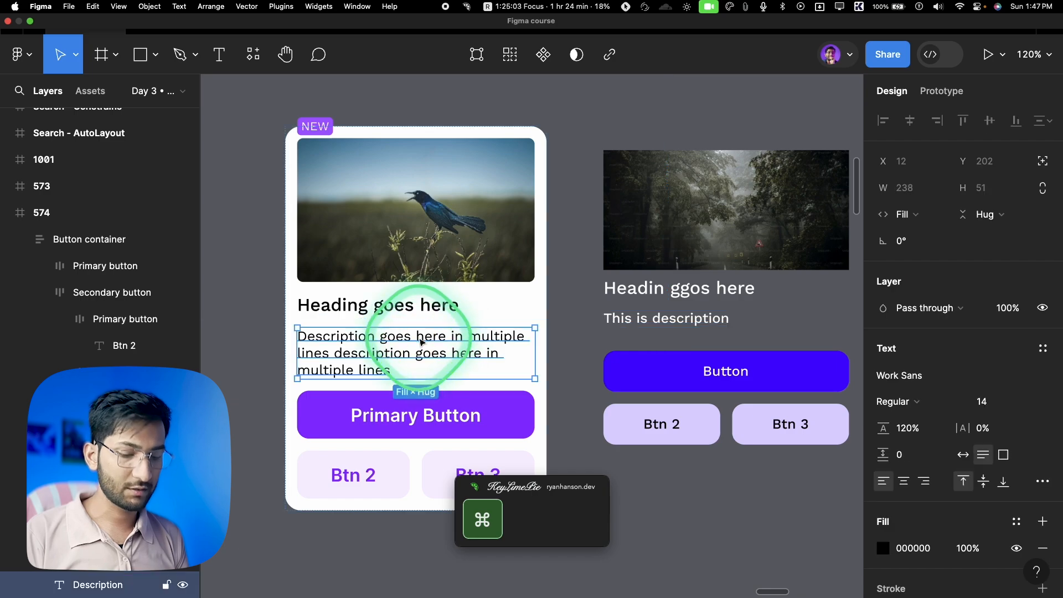
key(super+c)
scroll(619, 316, right, 3)
super+click(533, 344)
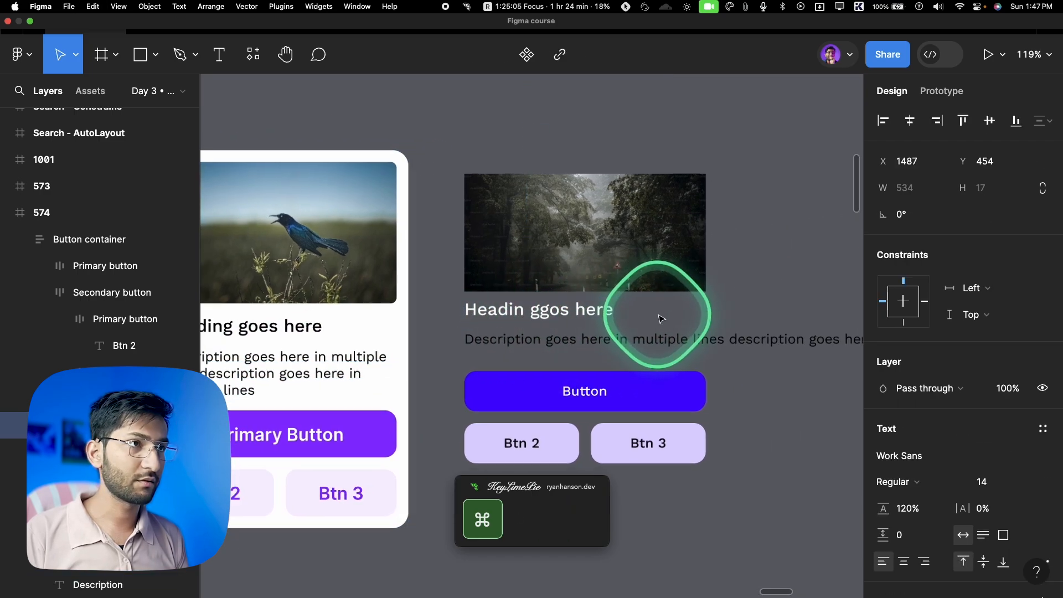
Narrow the description text box to the image's width so it wraps, and move the Button container down below it
scroll(659, 311, down, 5)
drag(705, 345, 533, 347)
drag(510, 388, 510, 405)
Change the fill color of the new card's heading to black 000000
scroll(417, 313, up, 8)
click(416, 335)
scroll(956, 423, down, 5)
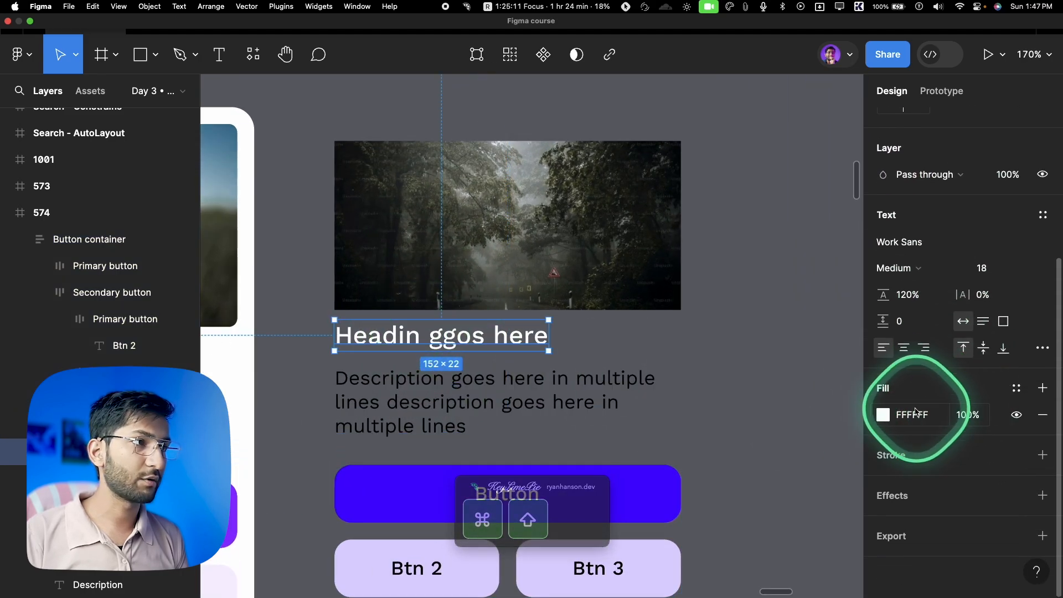
click(883, 414)
drag(775, 357, 581, 420)
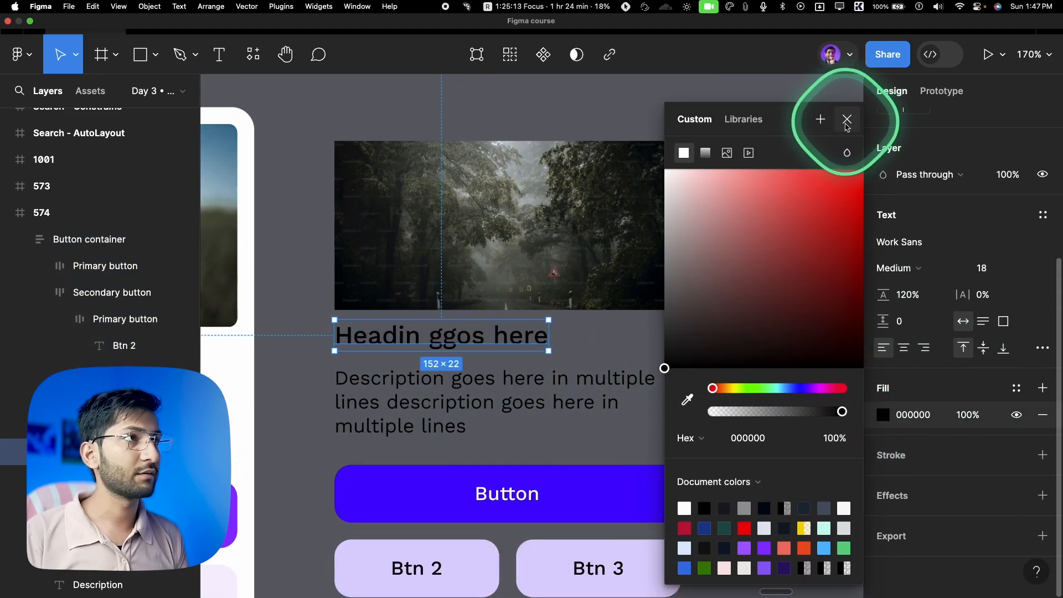
click(847, 119)
Wrap the image, heading, description and Button container in one auto layout frame and give it a white FFFFFF fill
scroll(653, 154, down, 5)
drag(761, 191, 529, 394)
key(shift+a)
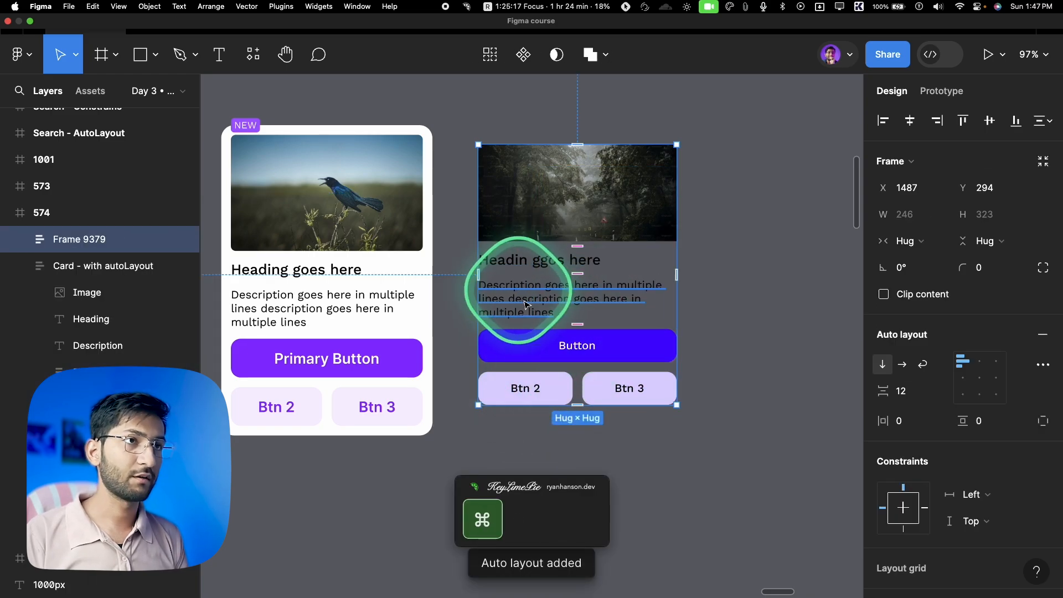
scroll(604, 299, up, 2)
scroll(902, 360, down, 6)
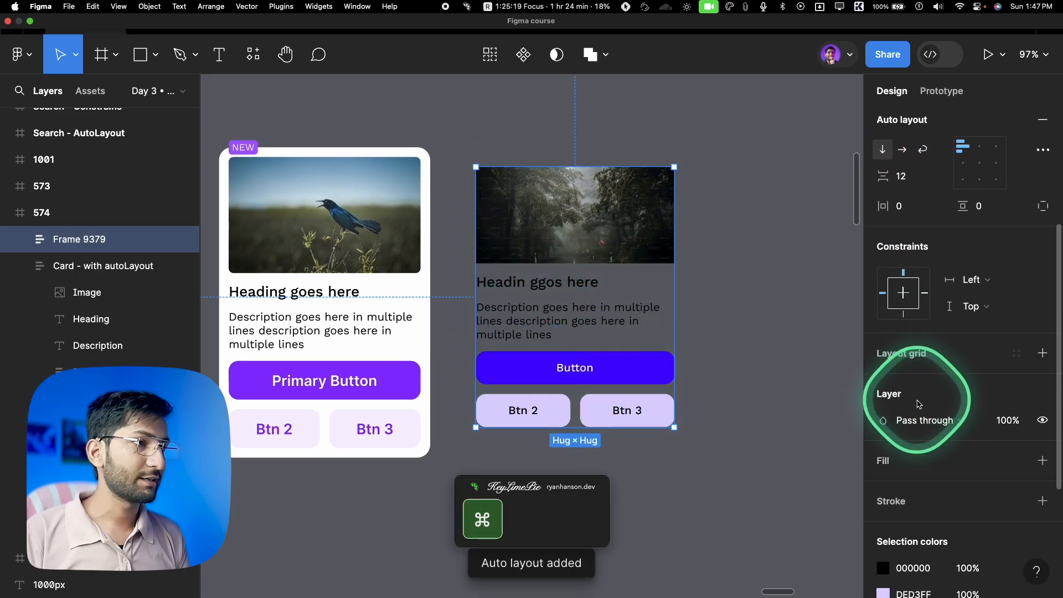
click(903, 327)
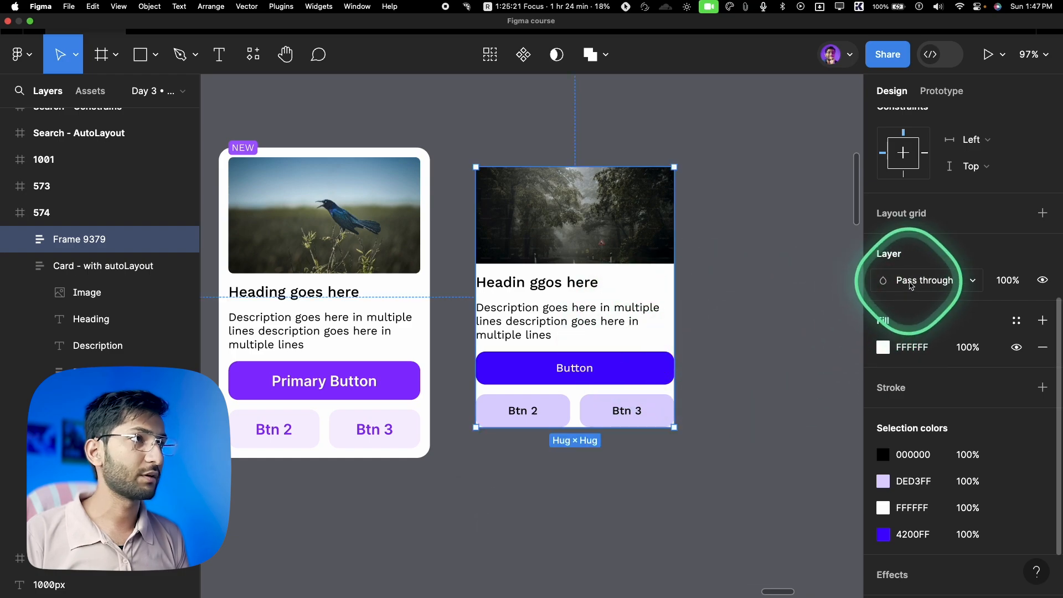
Set the new card frame's padding to 12 on all sides and its corner radius to 12
scroll(907, 277, up, 5)
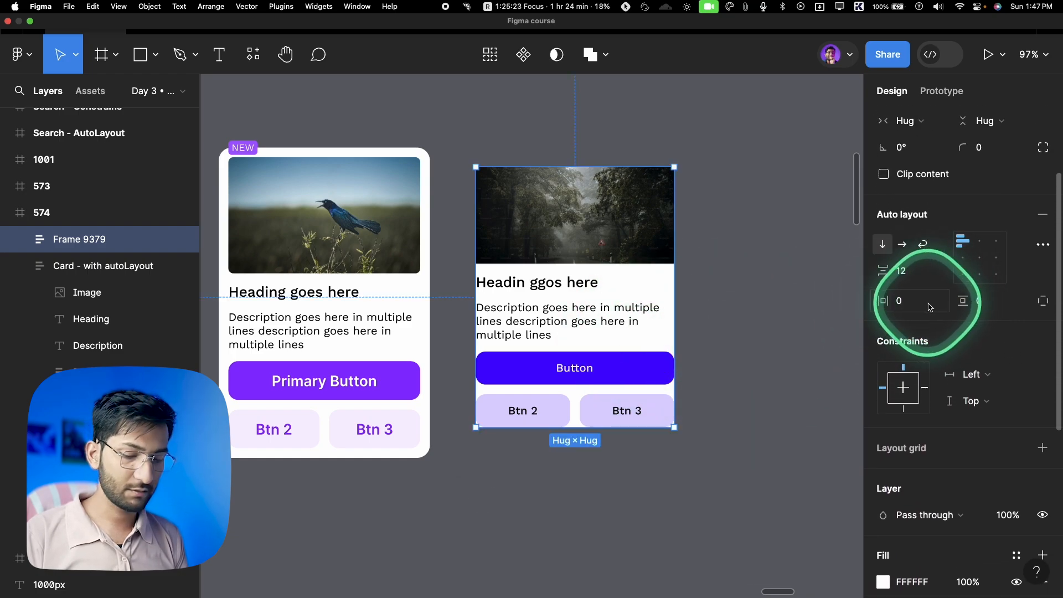
key(super)
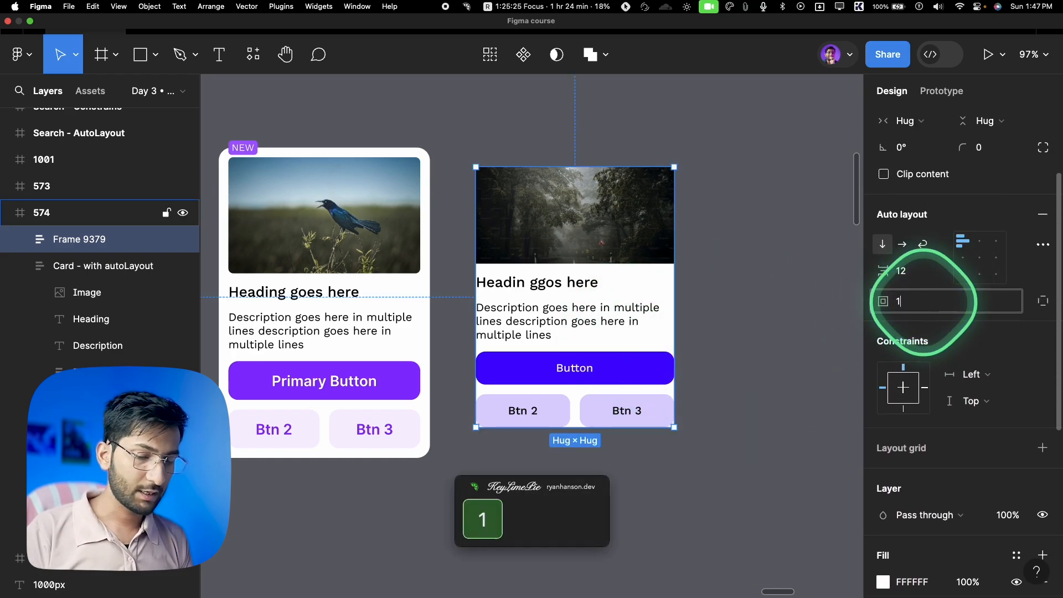
text(12)
key(Return)
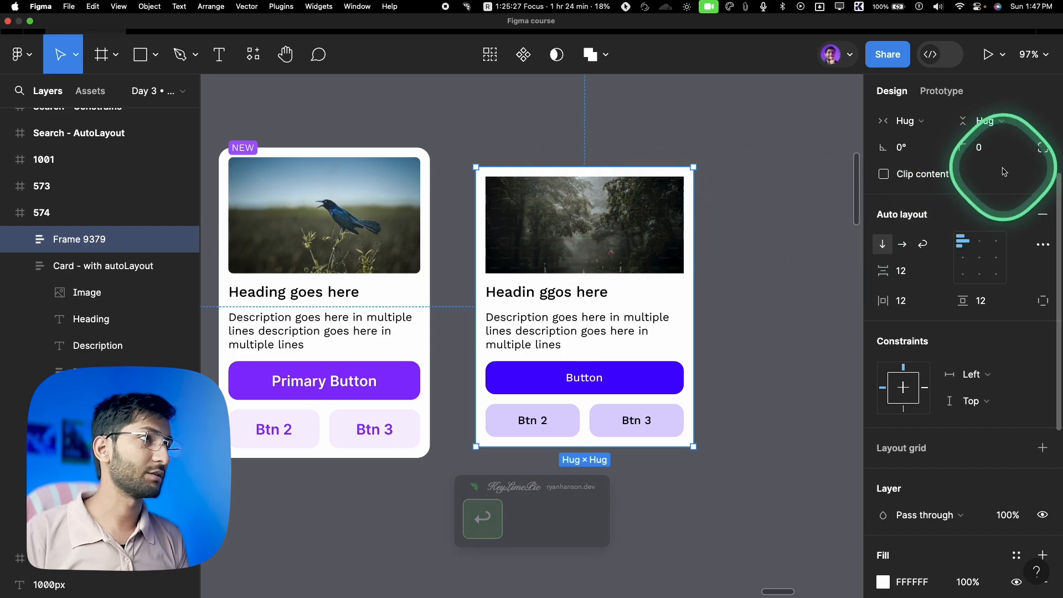
text(12)
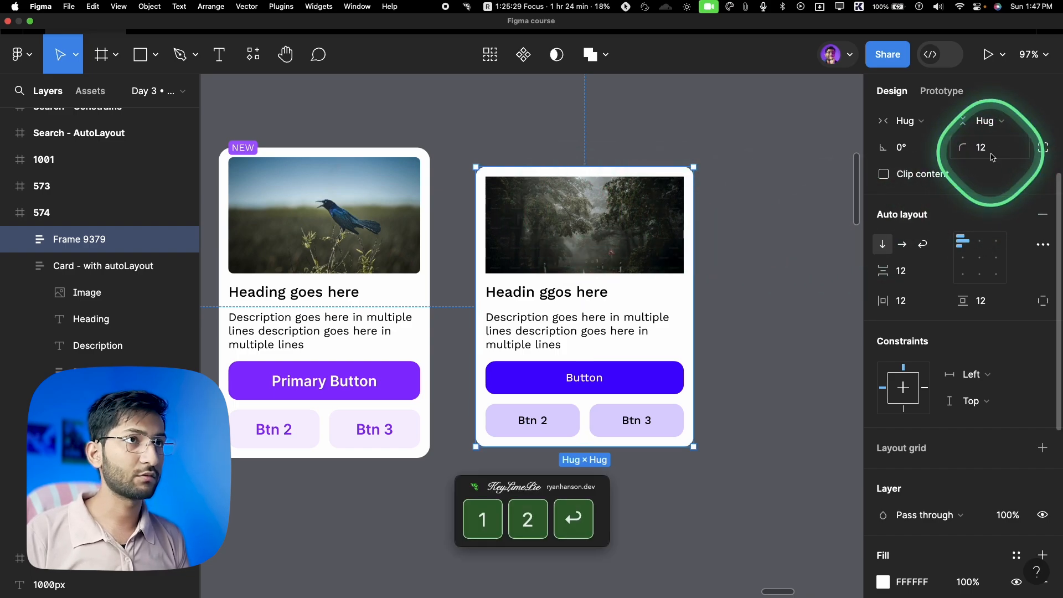
Set the corner radius of the new card's image to 8
scroll(617, 185, up, 5)
super+click(388, 191)
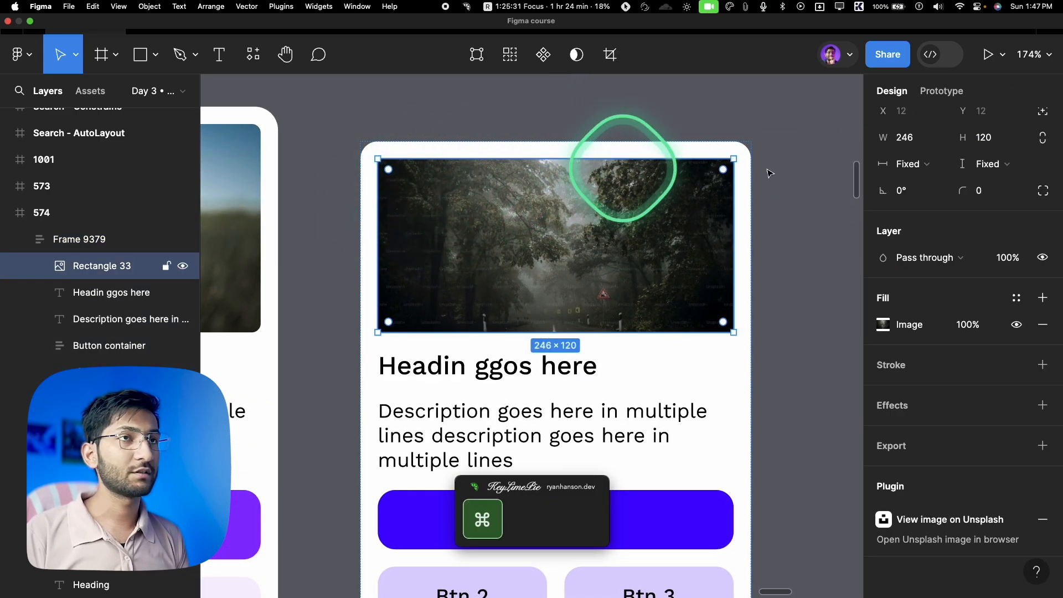
click(991, 192)
text(8)
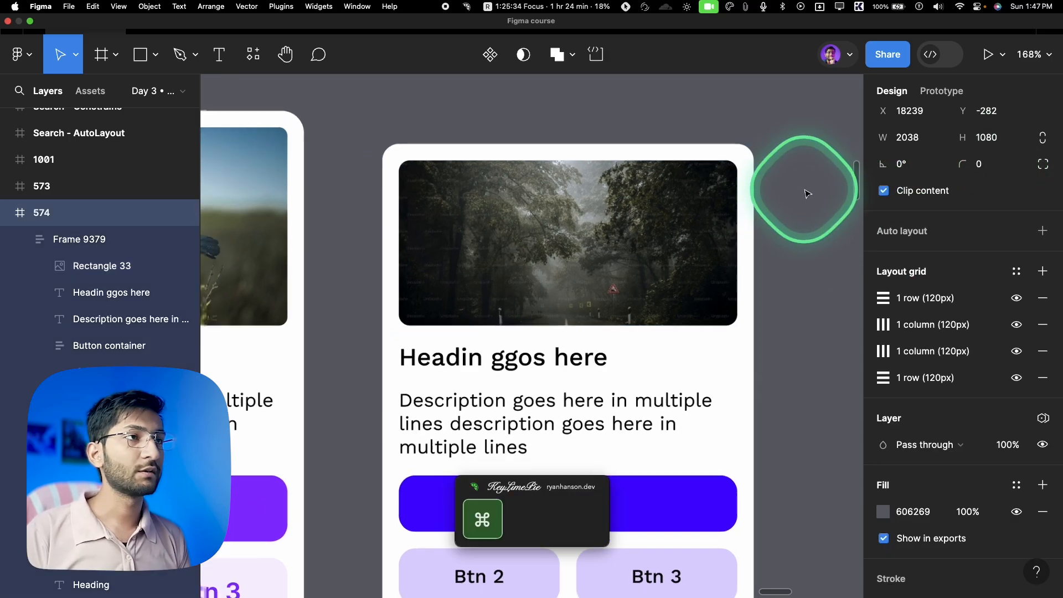
Try widening the new card frame to 357, and undo the resize
key(super+z)
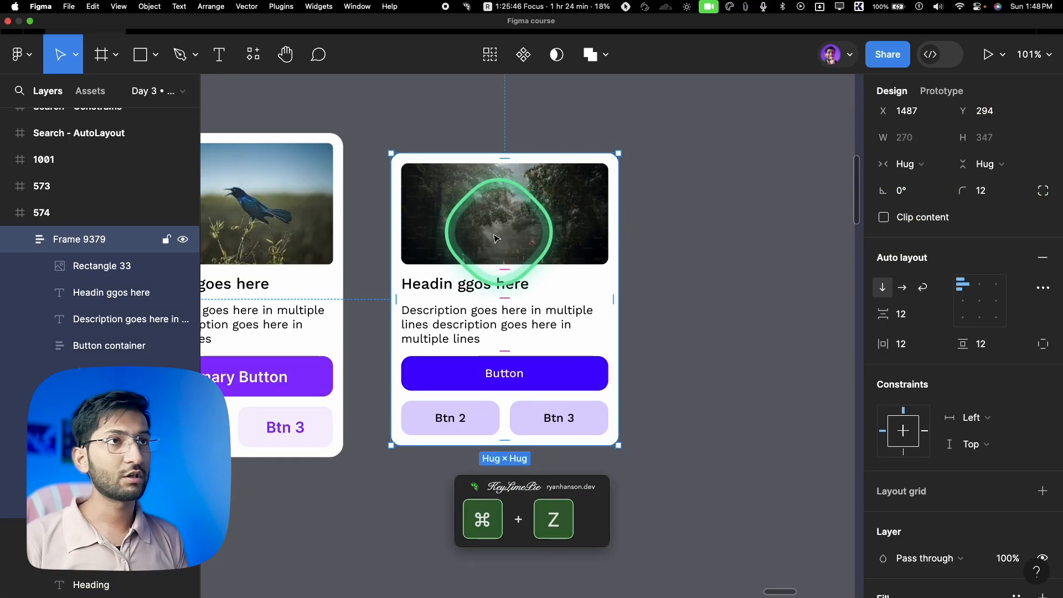
drag(619, 244, 691, 246)
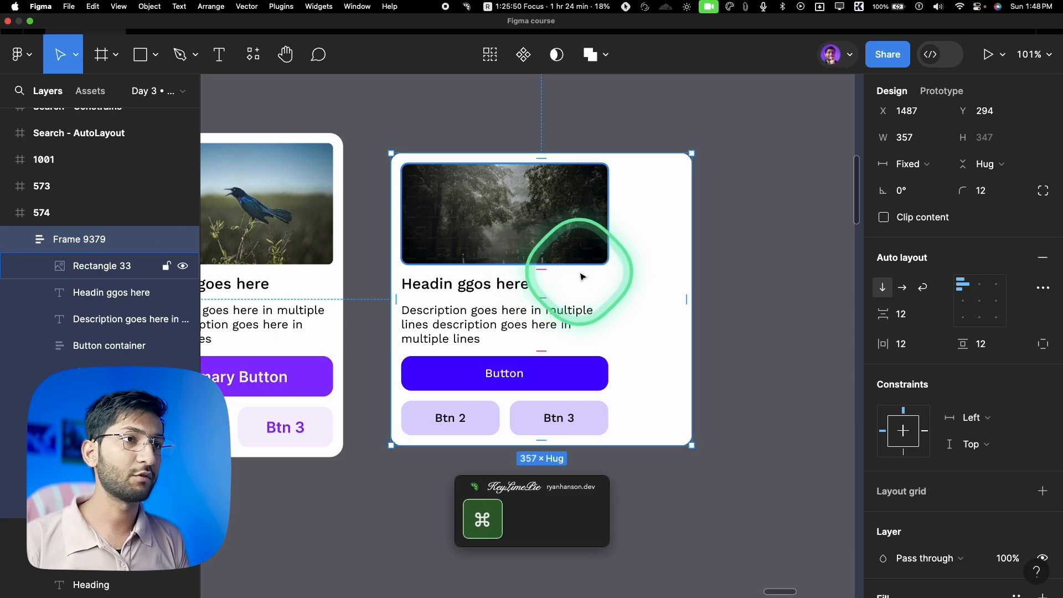
key(super+z)
Set the horizontal sizing of the new card's image and description to Fill container
click(558, 237)
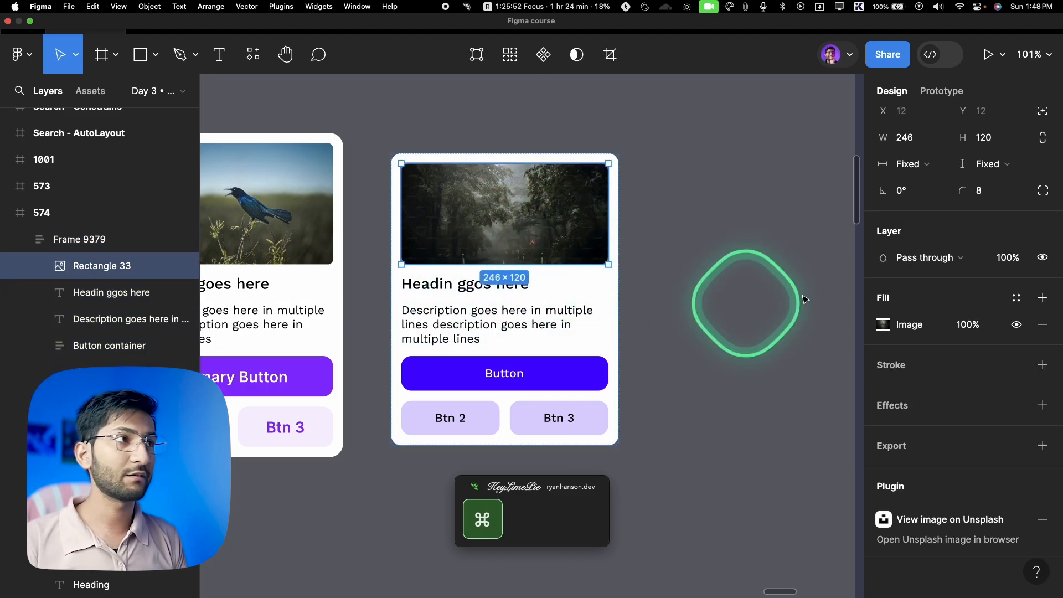
click(908, 164)
click(919, 180)
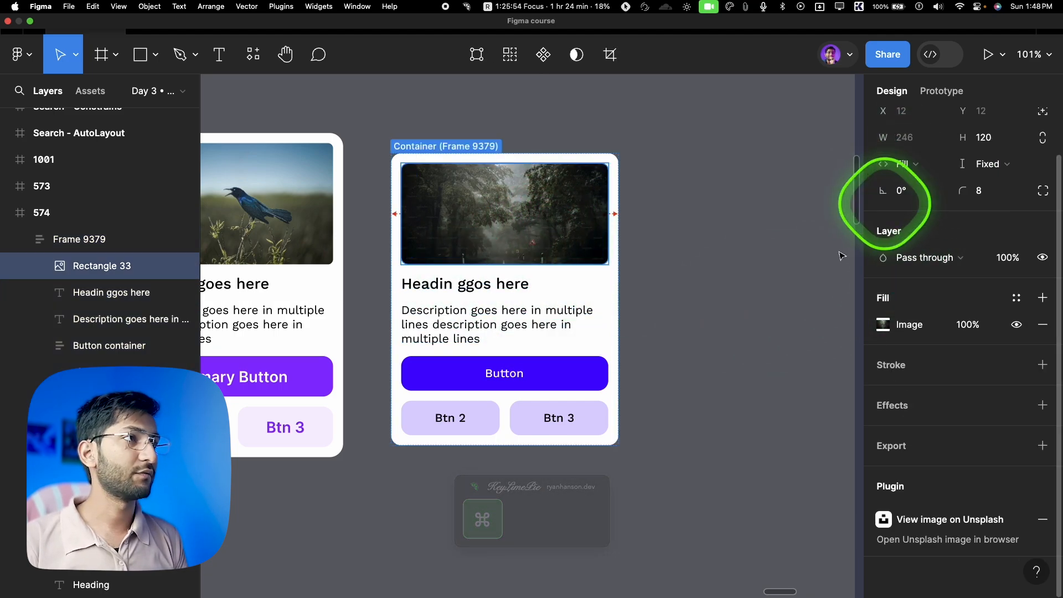
click(490, 325)
click(908, 163)
click(916, 202)
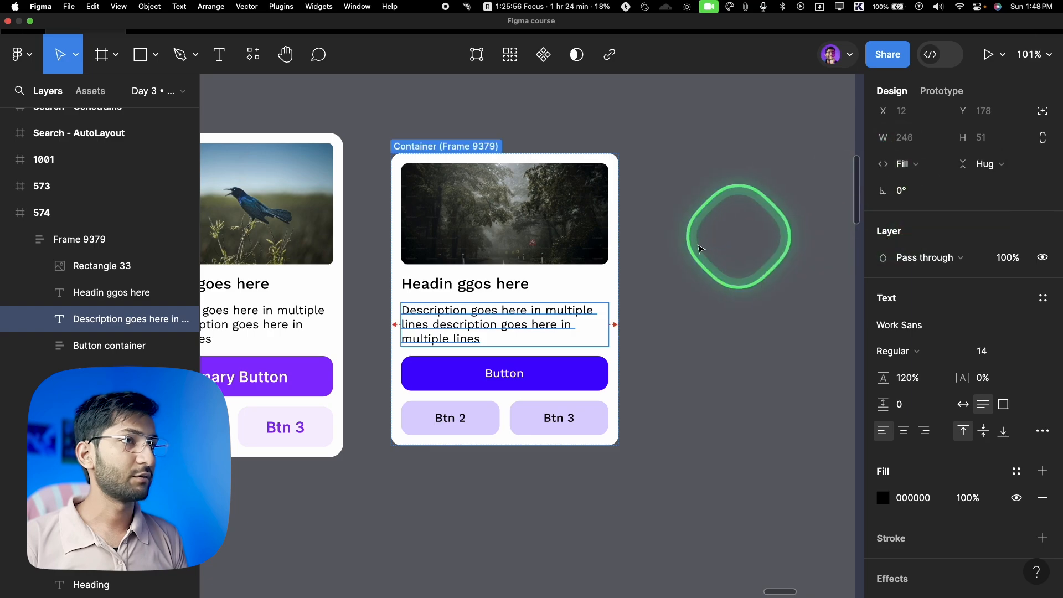
Set the horizontal sizing of the new card's heading and its Button container to Fill container
click(487, 284)
click(908, 164)
click(919, 181)
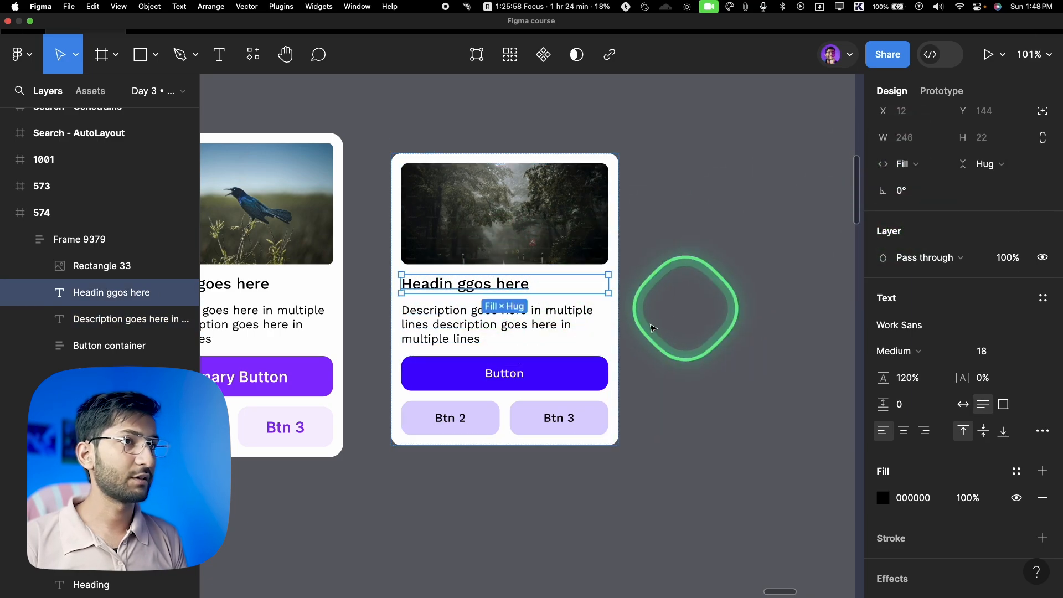
click(541, 370)
click(908, 164)
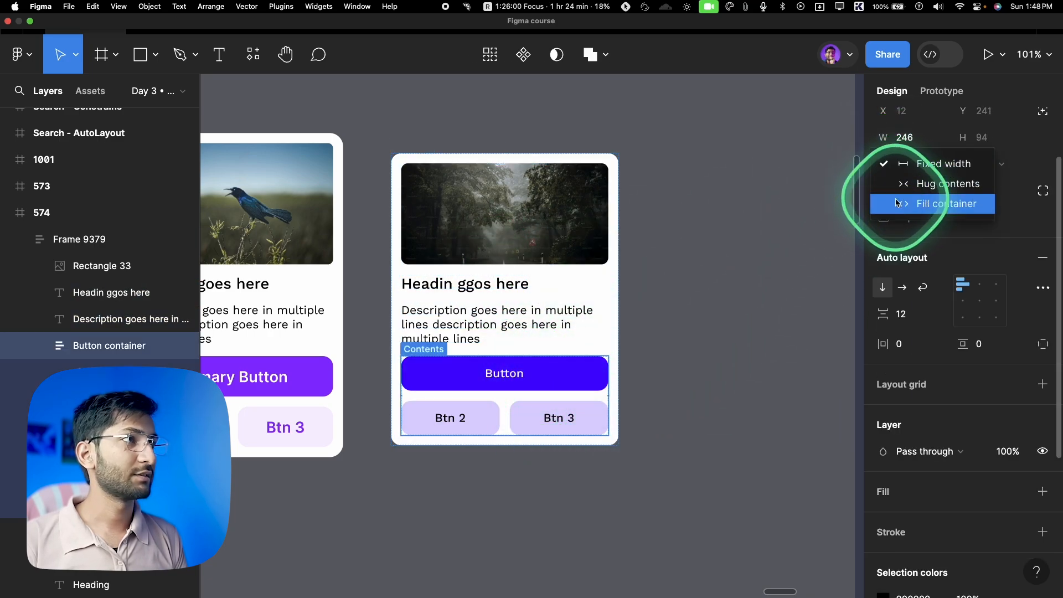
click(897, 203)
Resize the new card frame horizontally to test its contents, finishing at a width of 257
click(652, 311)
click(557, 138)
click(604, 192)
scroll(604, 192, down, 3)
drag(809, 217, 611, 242)
scroll(611, 242, up, 5)
scroll(934, 238, up, 3)
scroll(935, 238, up, 5)
drag(612, 284, 615, 284)
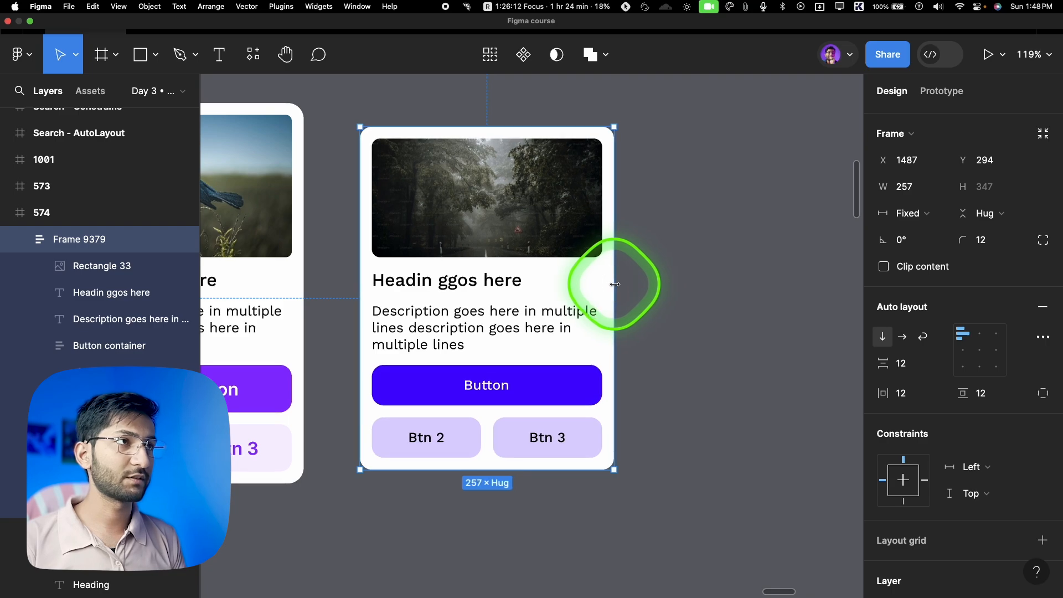
Give the new card a minimum width of 256 and a maximum width of 320, and shrink it to the minimum
click(940, 186)
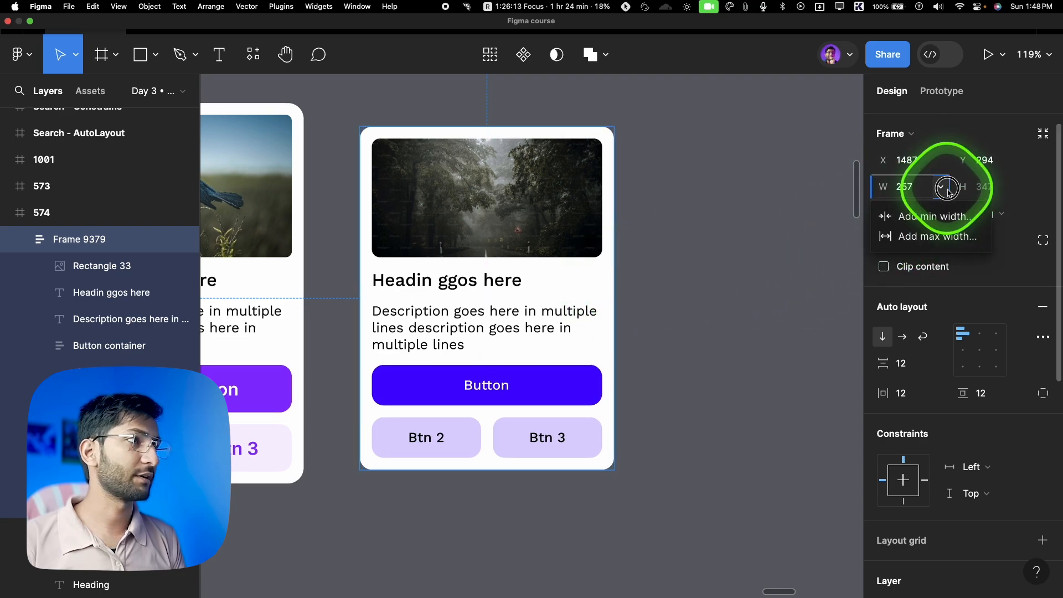
click(917, 217)
text(256)
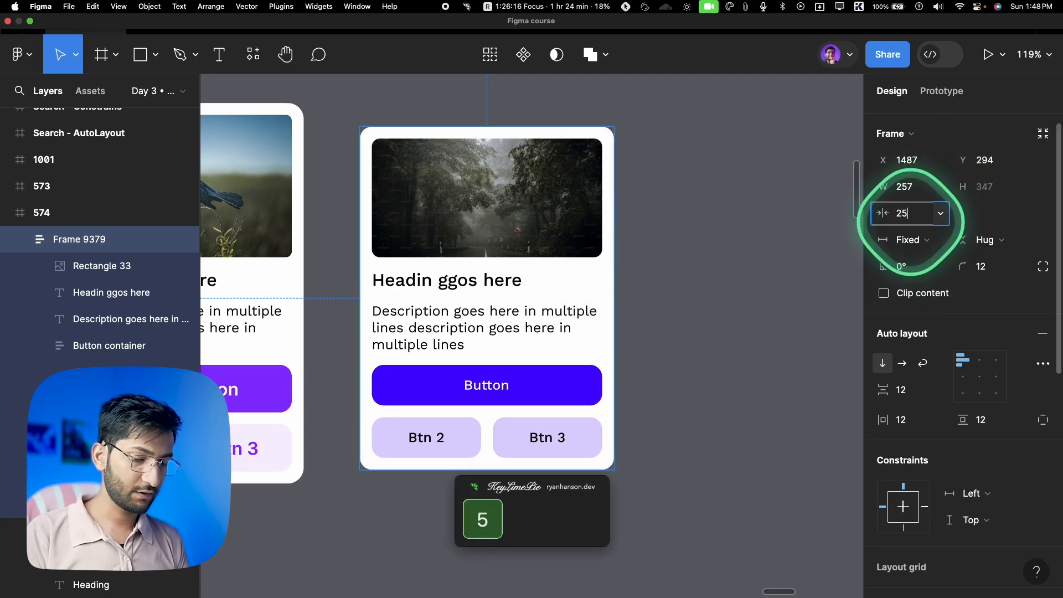
click(940, 187)
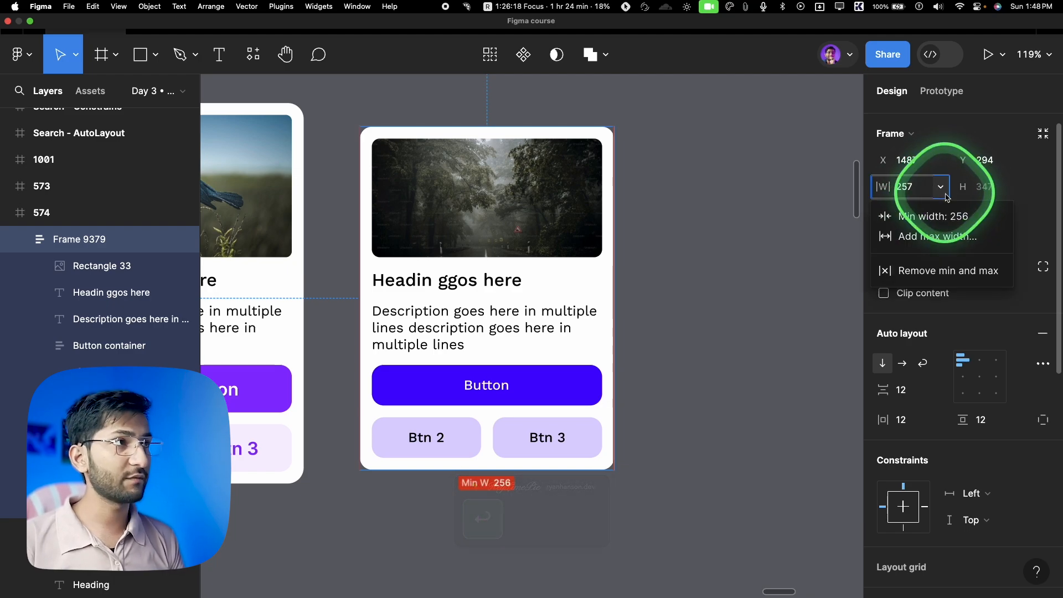
click(939, 237)
text(320)
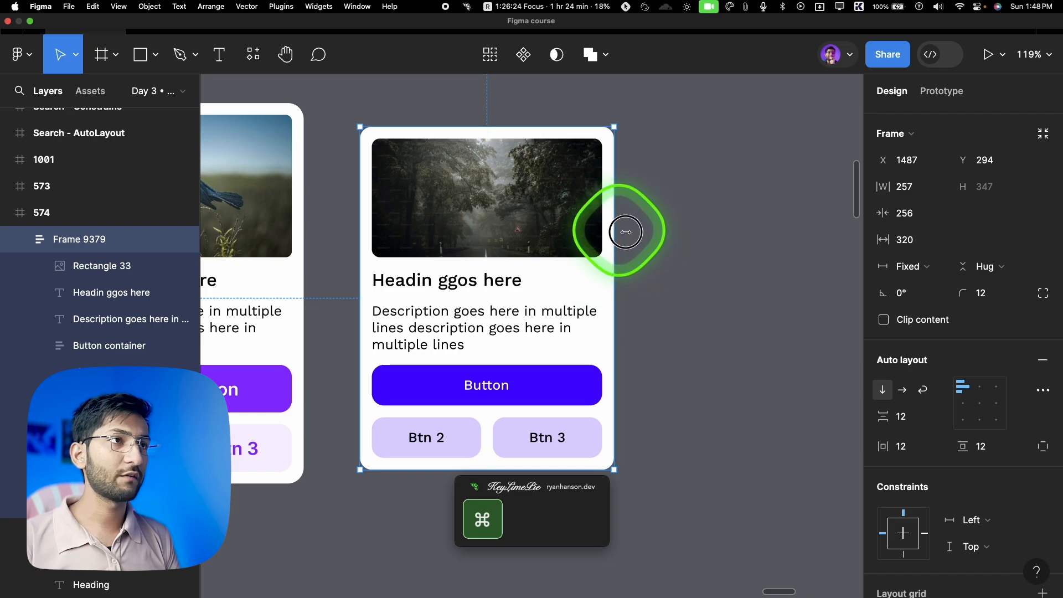
drag(622, 230, 610, 278)
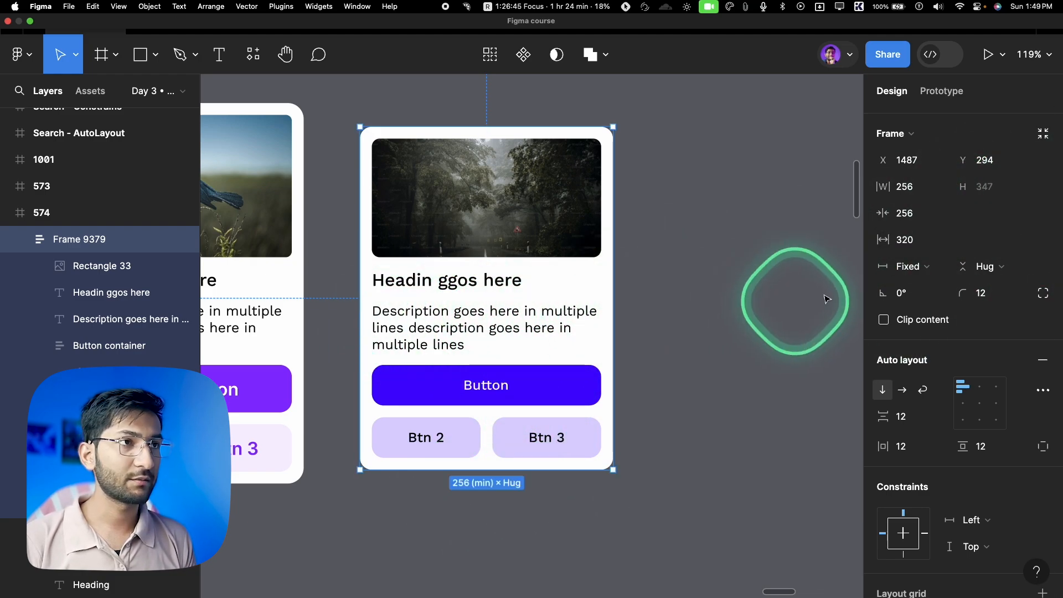
Add a maximum height of 347 to the new card and stretch it to its 320 maximum width
click(1020, 188)
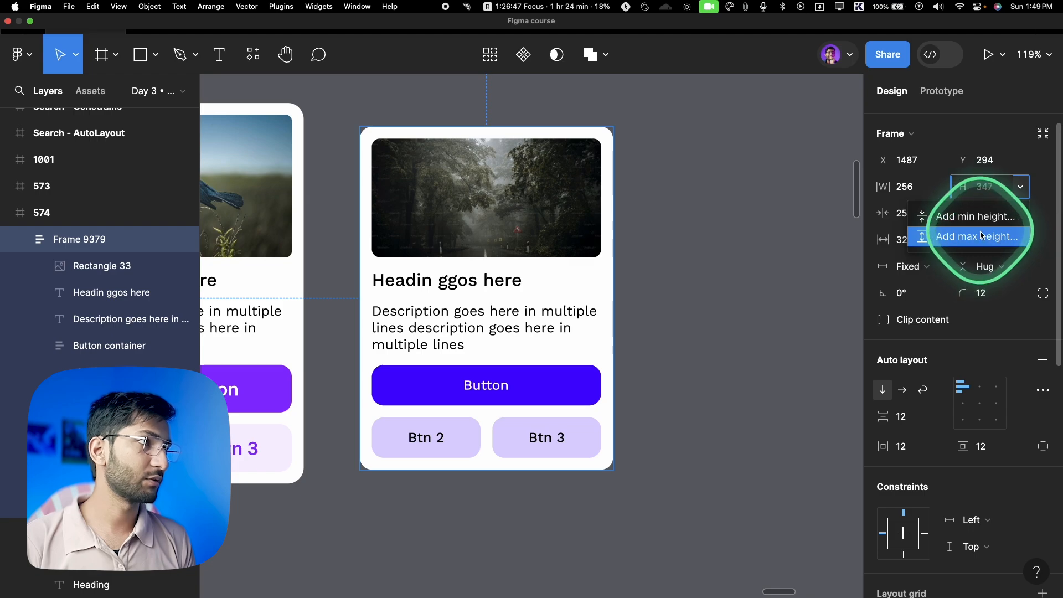
click(979, 237)
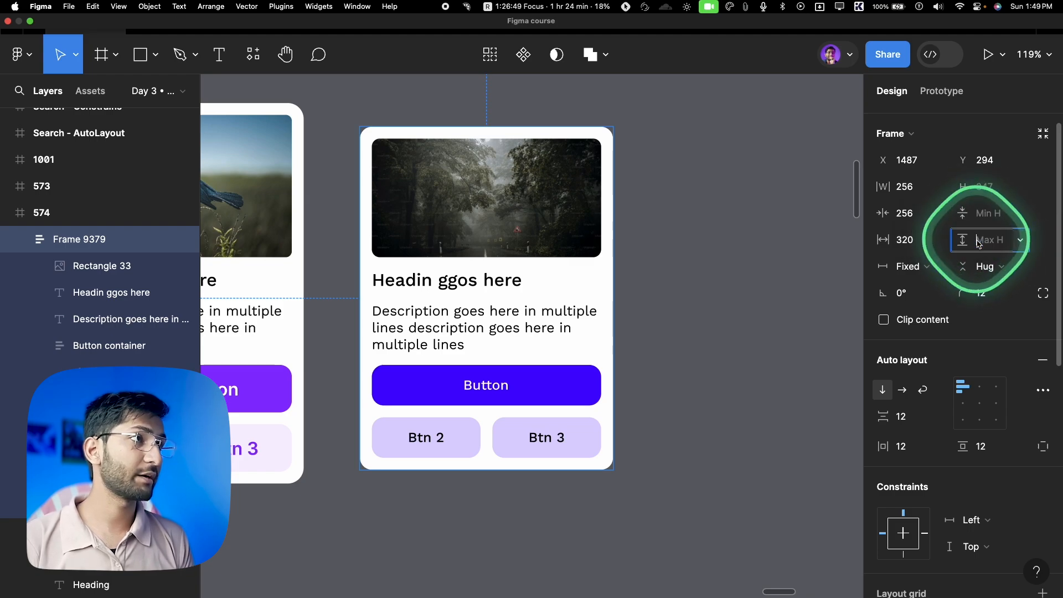
text(347)
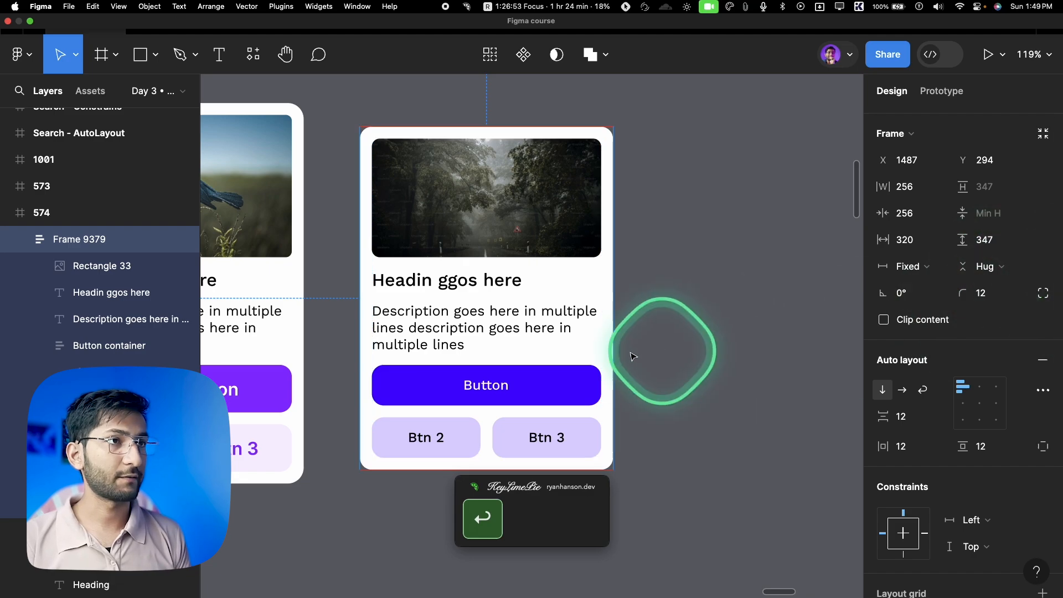
drag(612, 327, 735, 318)
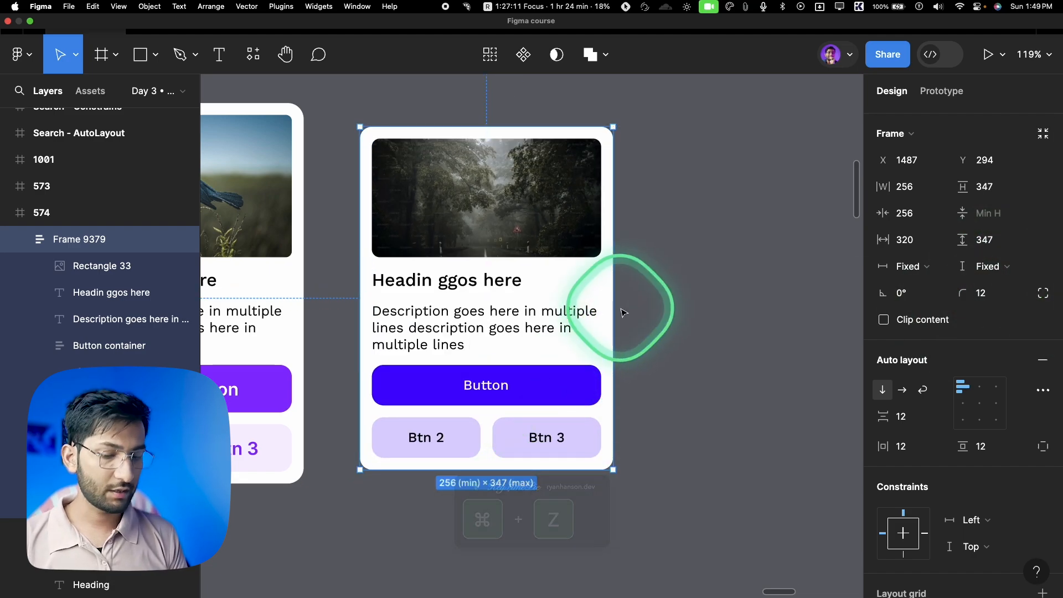
drag(619, 308, 687, 301)
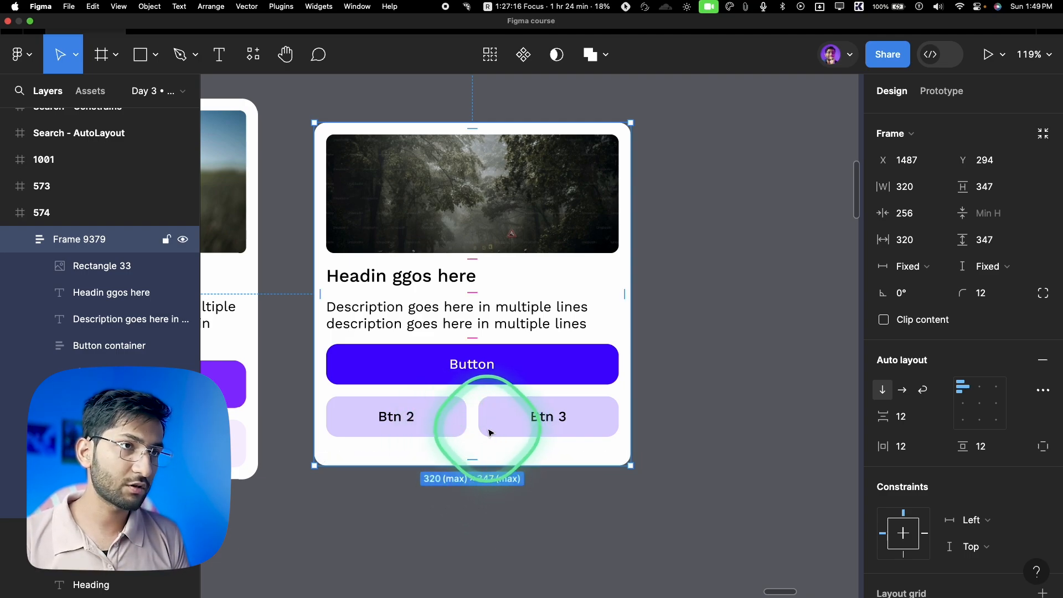
Set the new card's vertical sizing to Hug contents and narrow the card to 263
click(982, 268)
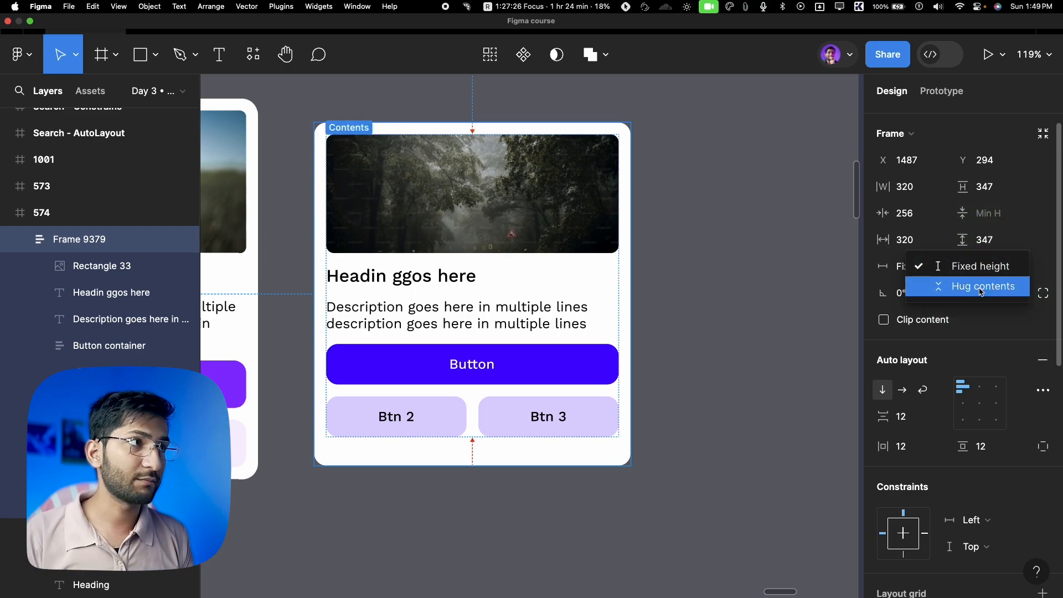
click(981, 289)
drag(622, 365, 574, 363)
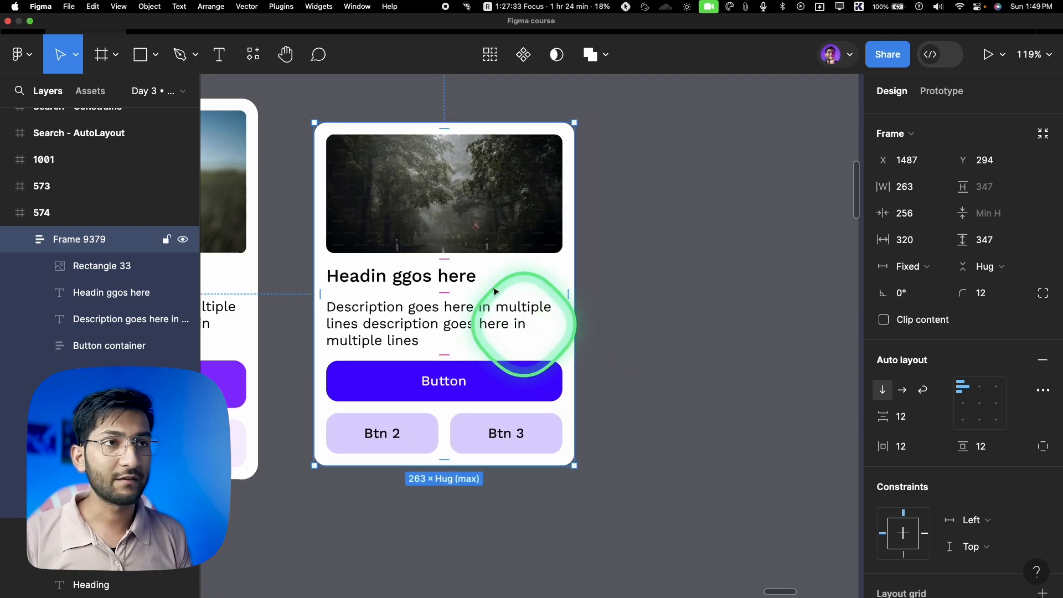
Try moving the NEW tag from the first card onto the new card's upper edge, and undo the move
scroll(502, 250, up, 2)
scroll(502, 250, left, 5)
click(356, 202)
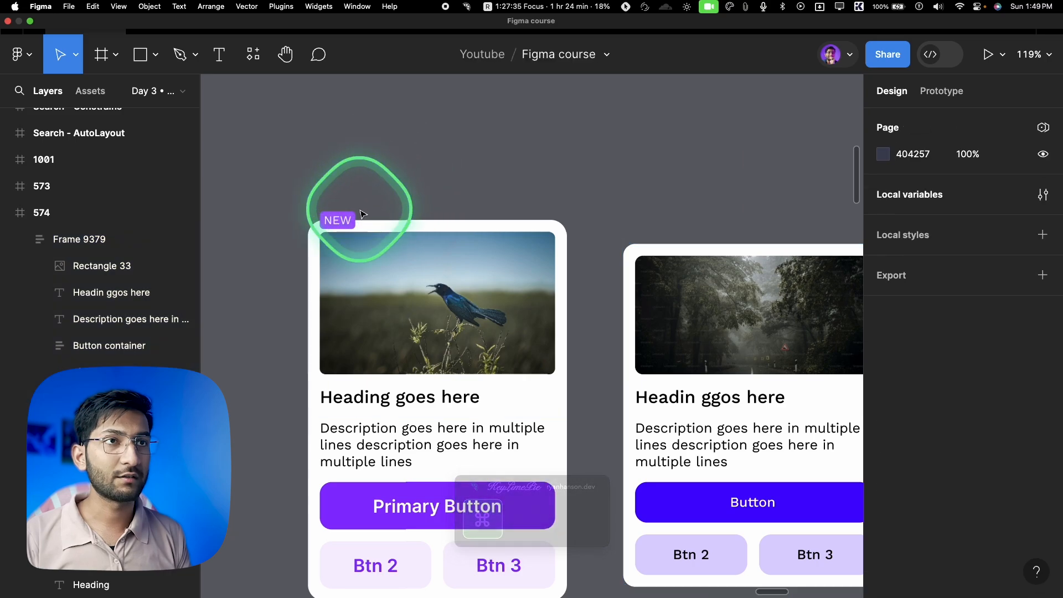
click(353, 217)
click(353, 216)
drag(353, 216, 673, 253)
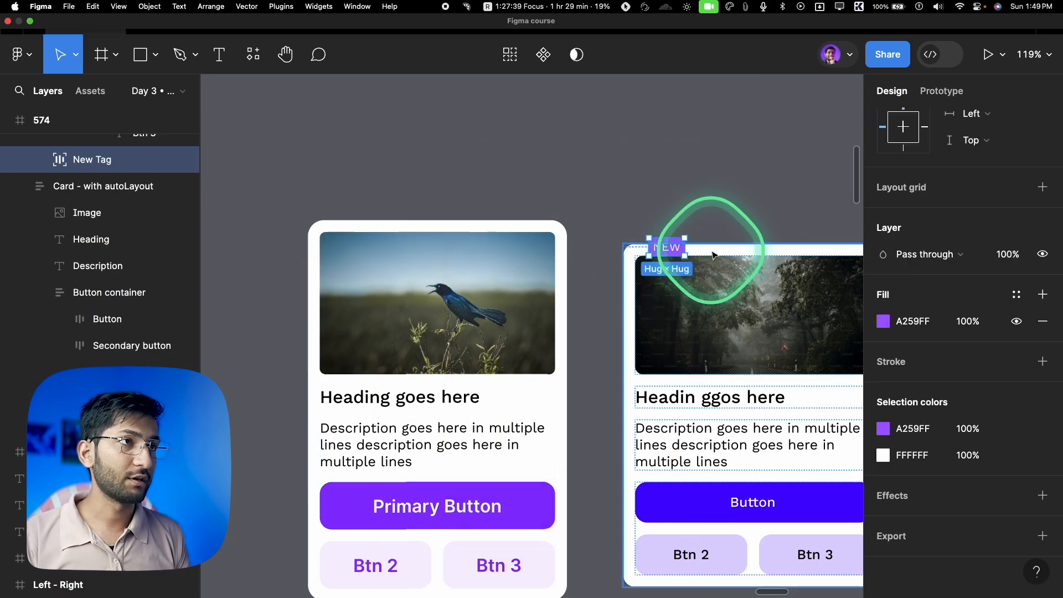
scroll(613, 282, up, 5)
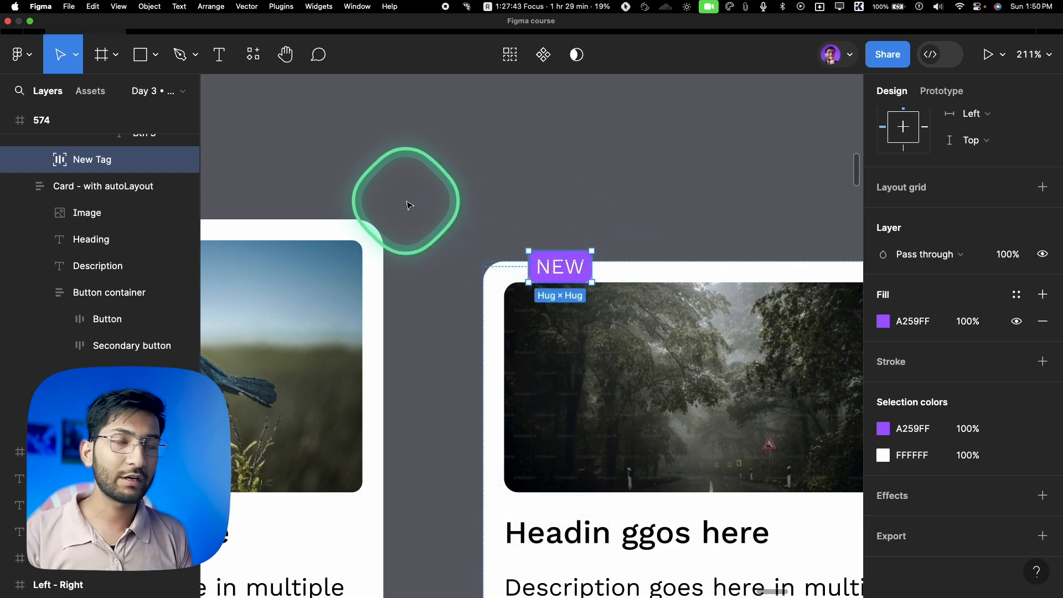
scroll(408, 201, left, 5)
scroll(554, 197, down, 5)
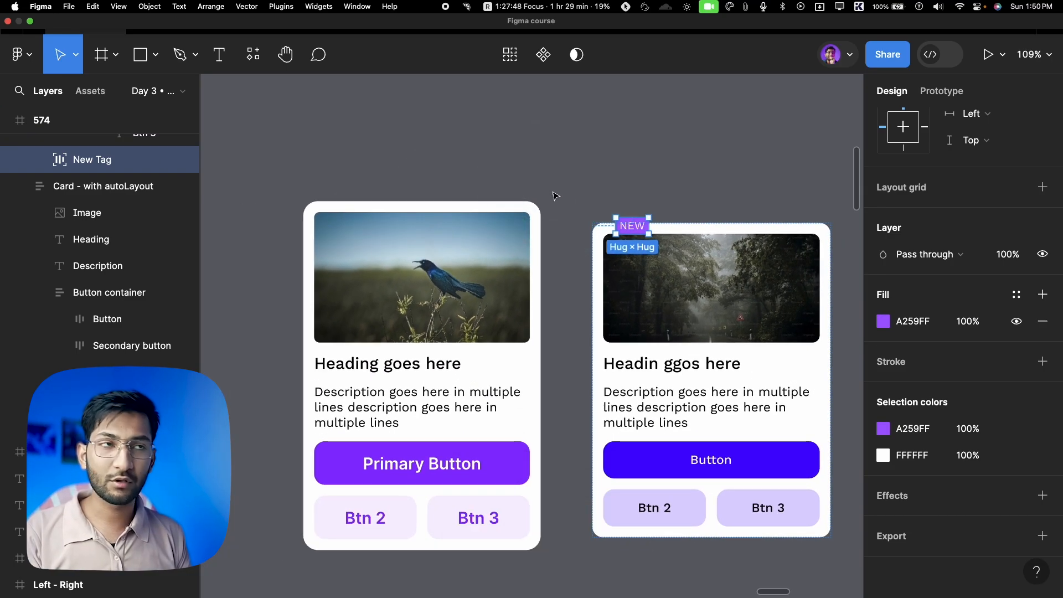
key(super+z)
Move the NEW tag from the first card into the new card at X 18, Y 18, inside the image's upper-left corner
scroll(327, 205, up, 5)
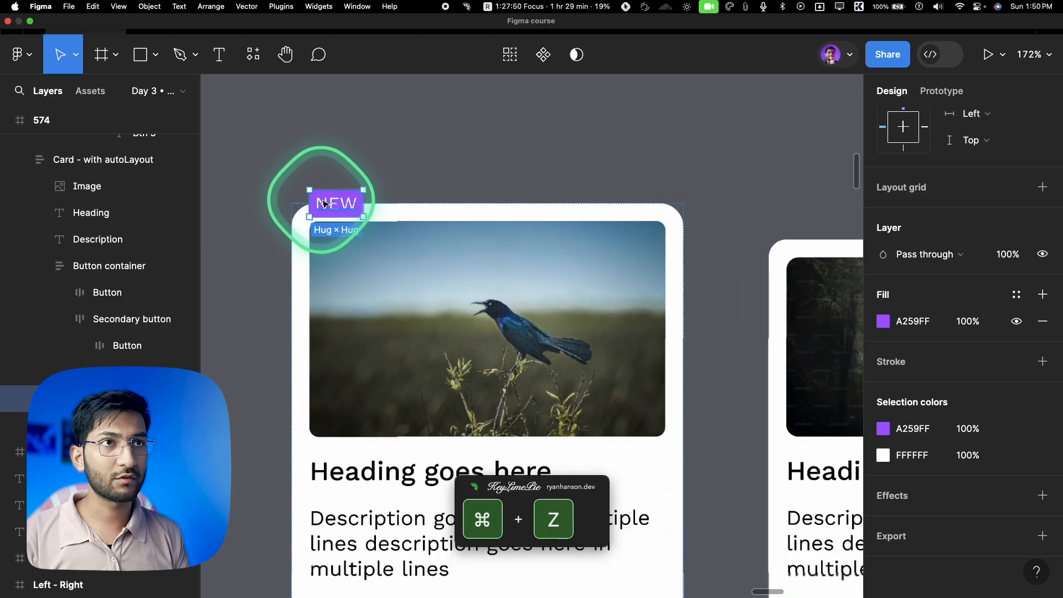
scroll(984, 256, up, 7)
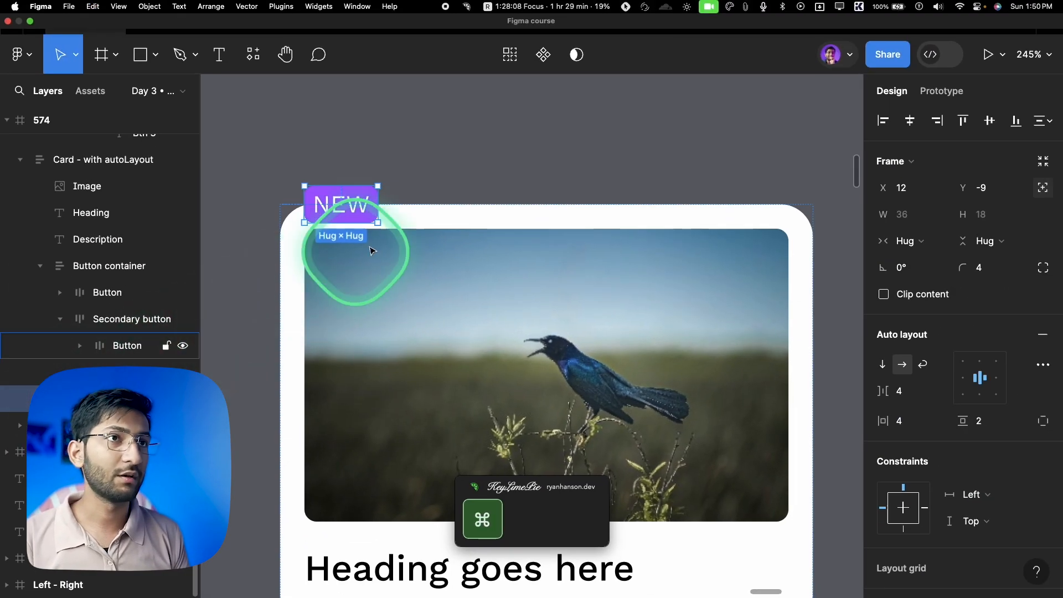
scroll(396, 252, down, 5)
scroll(382, 236, right, 1)
drag(309, 229, 394, 344)
scroll(648, 263, up, 5)
scroll(588, 244, down, 2)
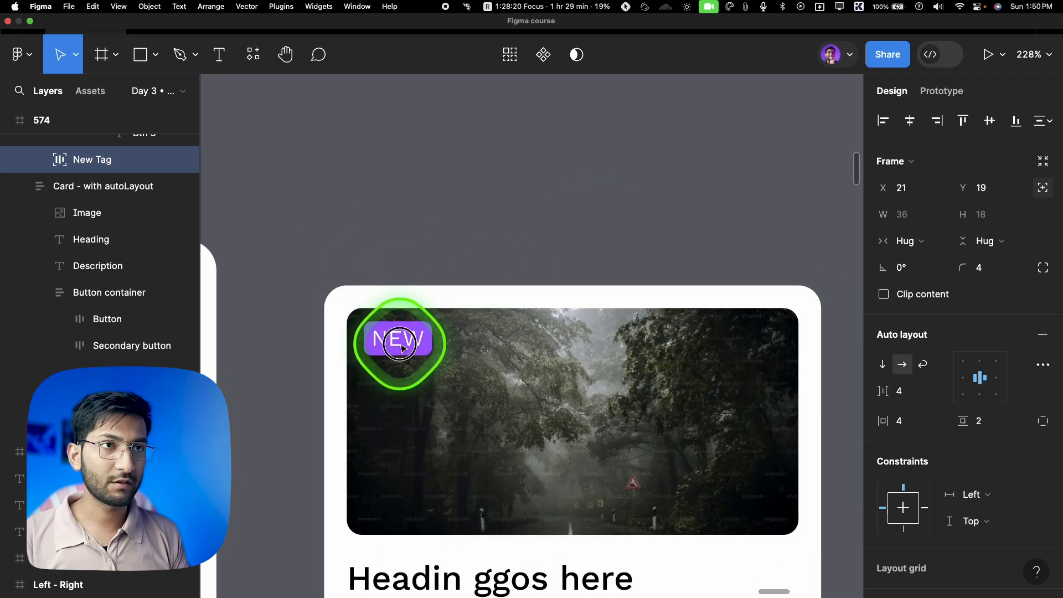
scroll(371, 338, up, 5)
key(alt)
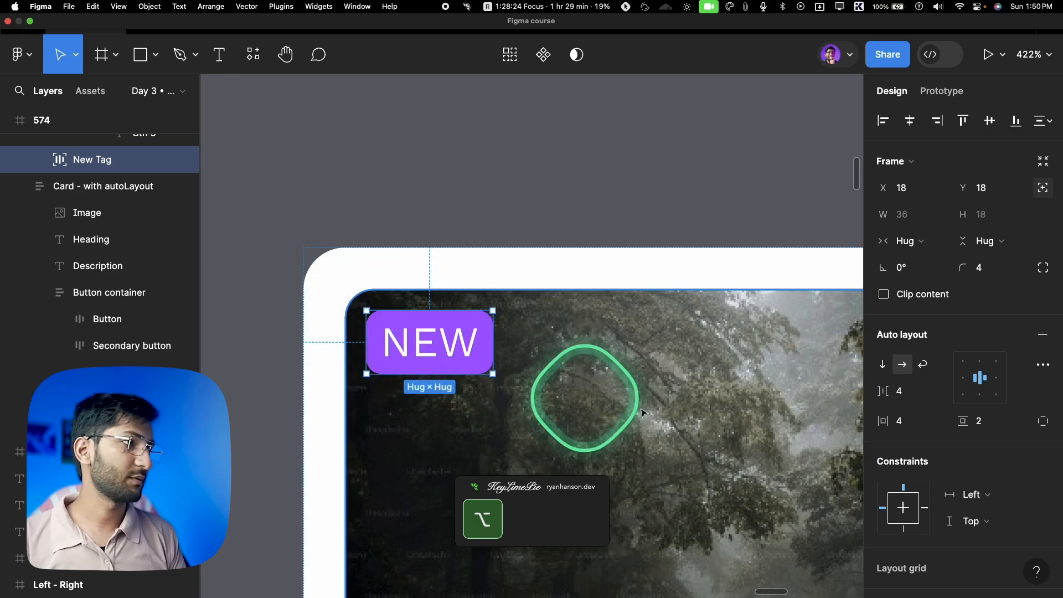
Narrow the new card to its 256 minimum width and select the card's image
scroll(771, 301, down, 6)
scroll(535, 216, down, 3)
click(546, 242)
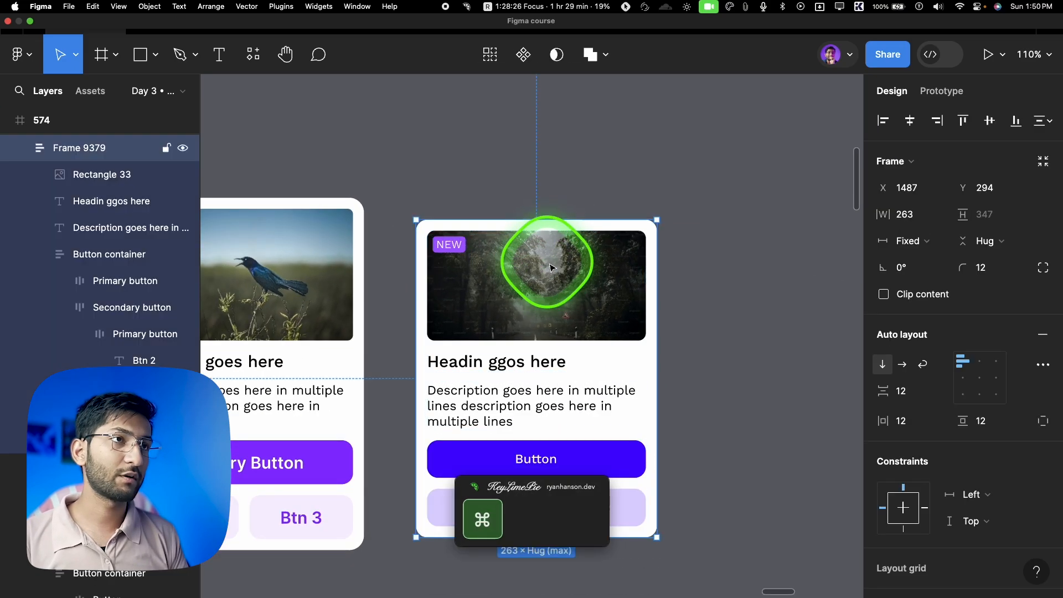
drag(642, 246, 612, 272)
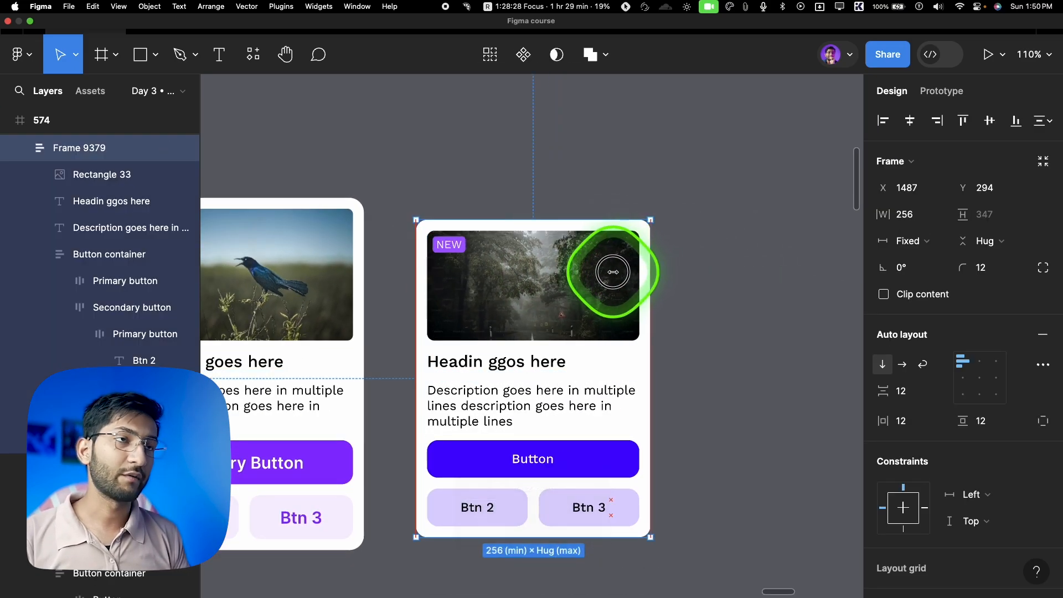
super+click(528, 291)
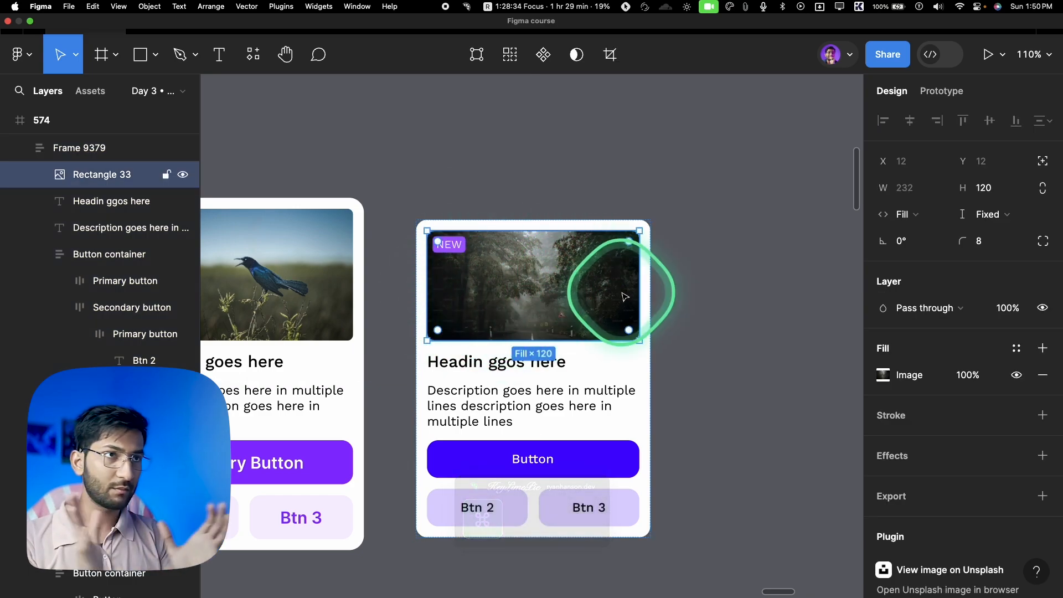
click(653, 307)
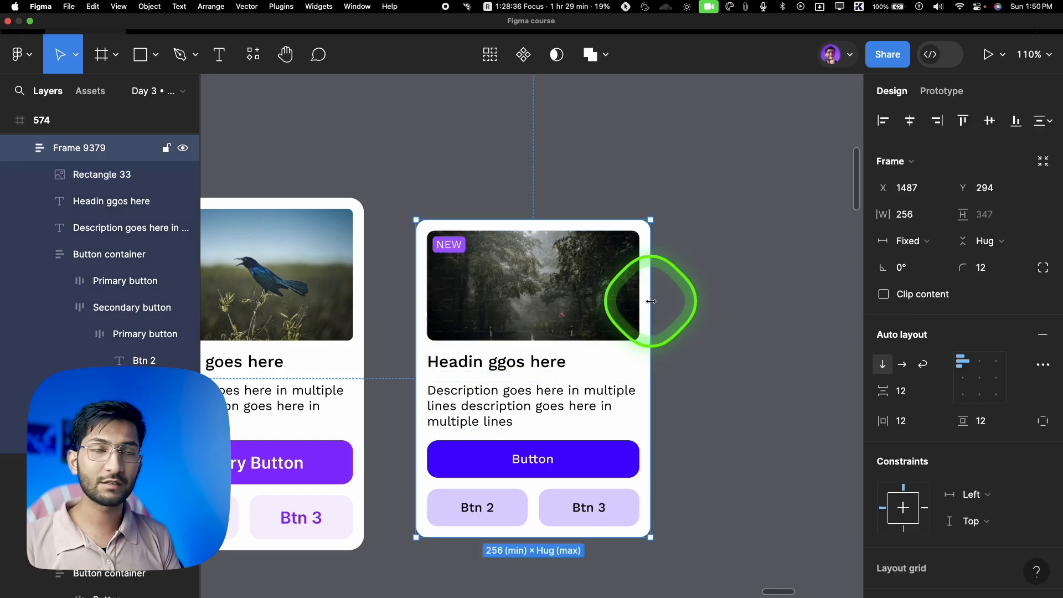
click(635, 300)
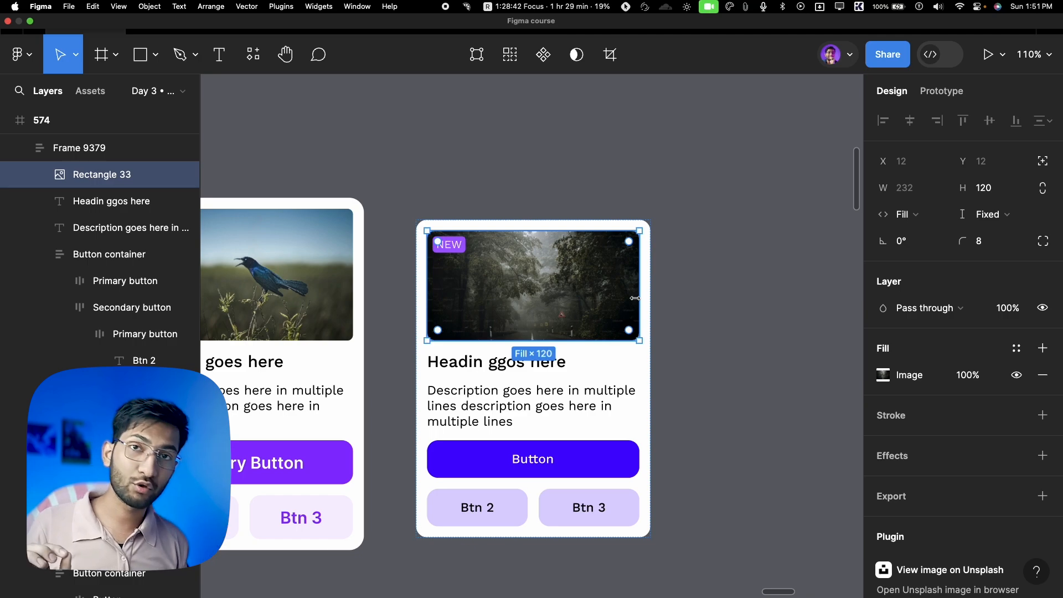
Remove the minimum width and the maximum height limits from the new card
click(664, 350)
click(625, 393)
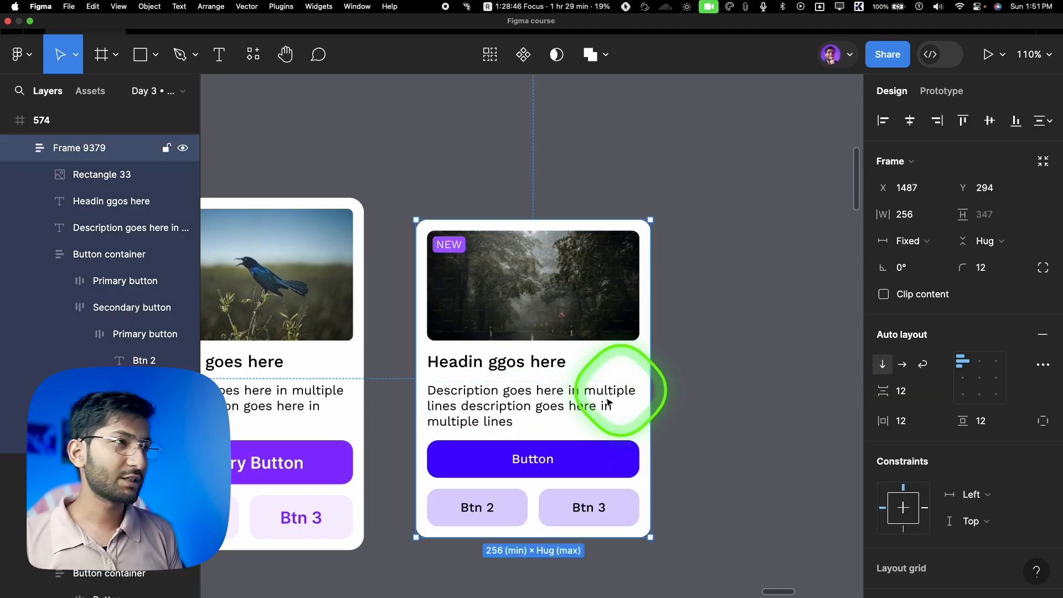
click(940, 217)
click(926, 296)
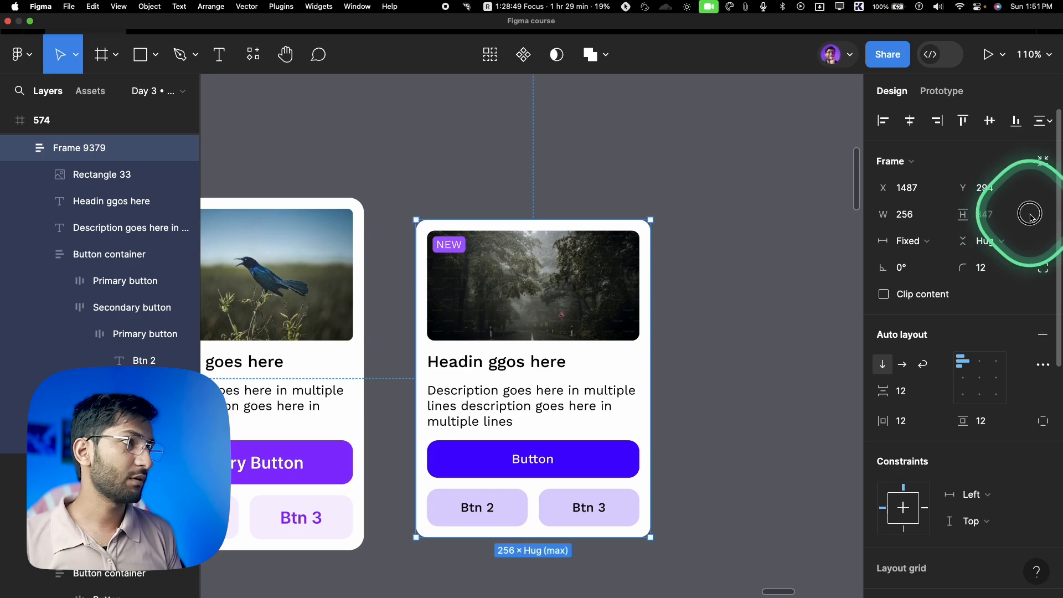
click(1021, 214)
click(989, 294)
scroll(714, 281, down, 3)
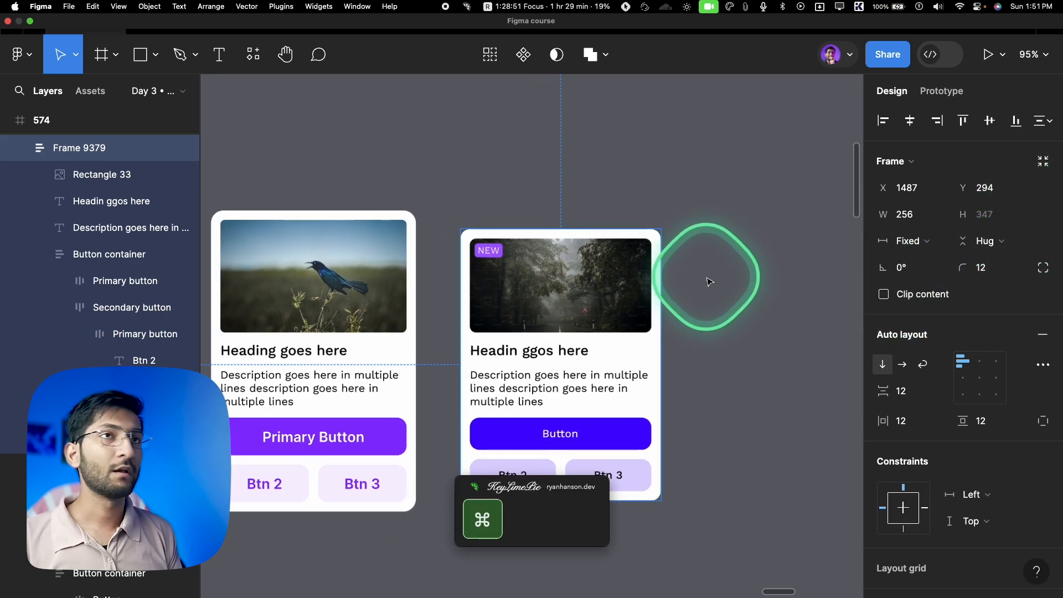
click(449, 164)
Use the Ratios plugin to create a 15:8 ratio frame matching the new card's forest image, and close the plugin
click(253, 54)
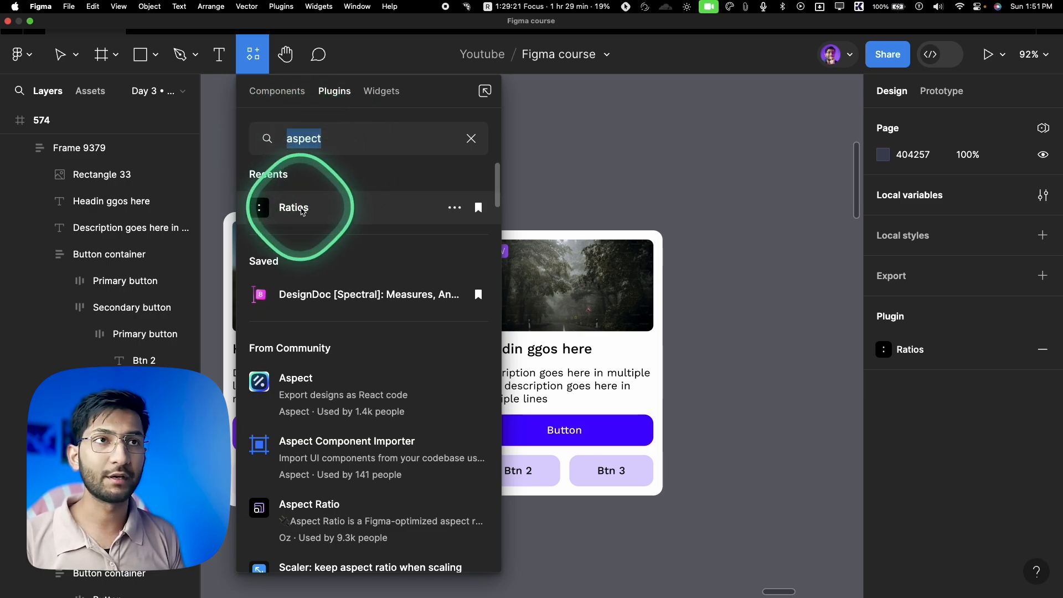
click(293, 208)
scroll(552, 236, right, 5)
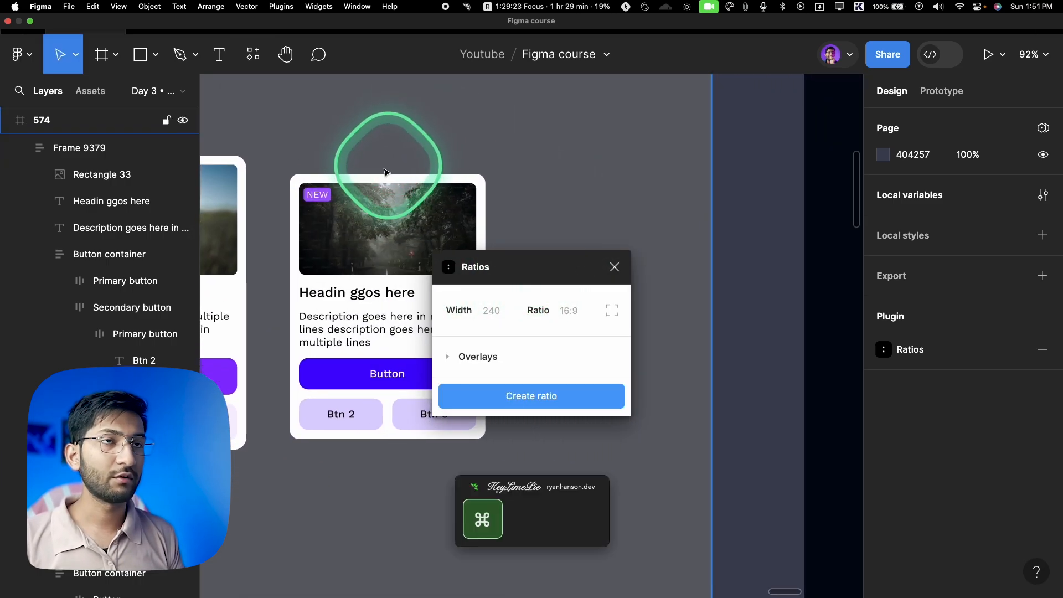
scroll(368, 185, up, 3)
click(379, 201)
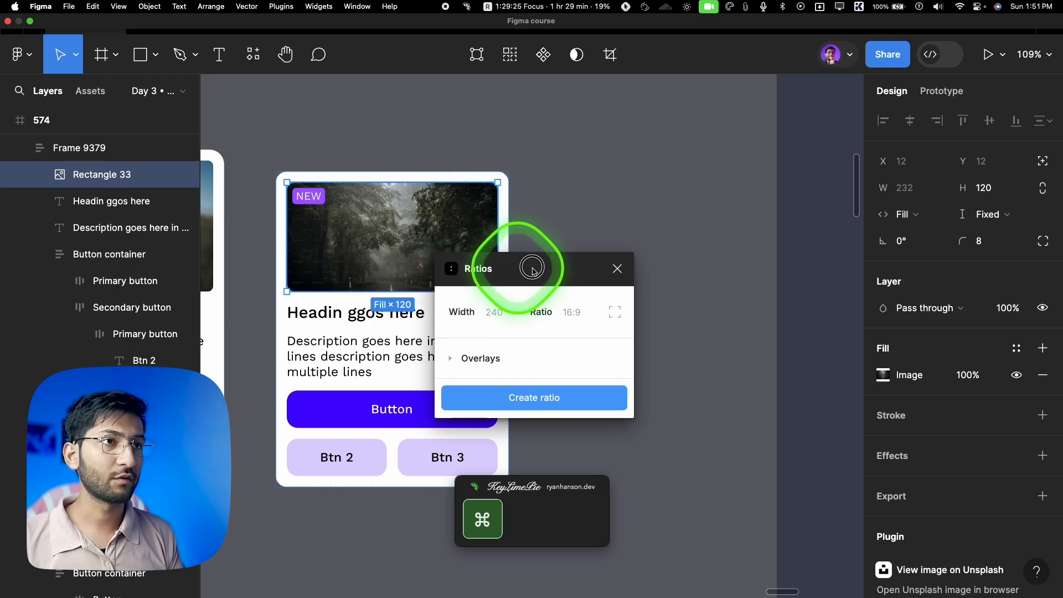
drag(519, 270, 673, 208)
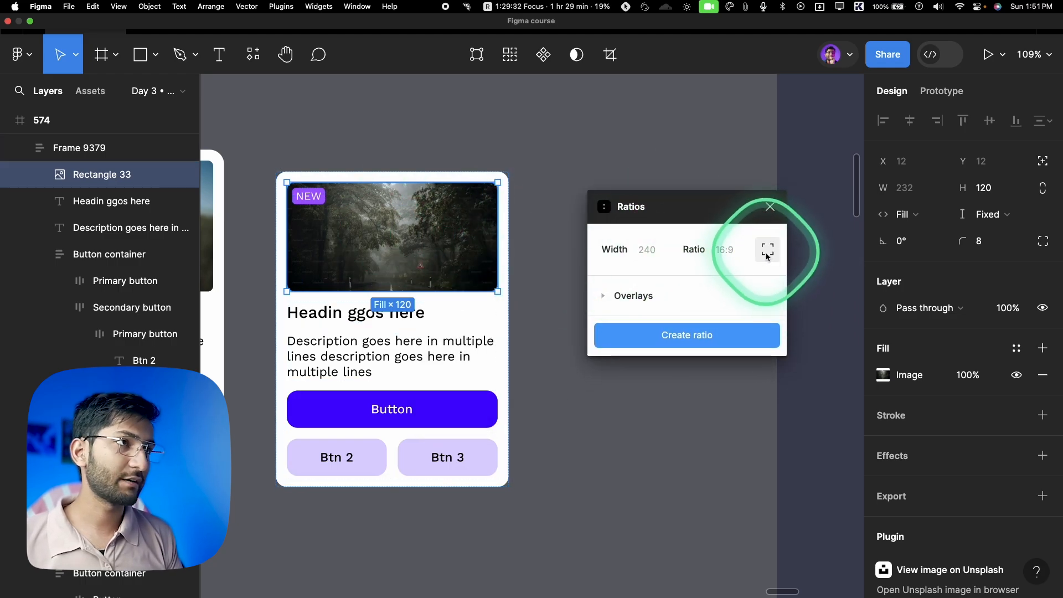
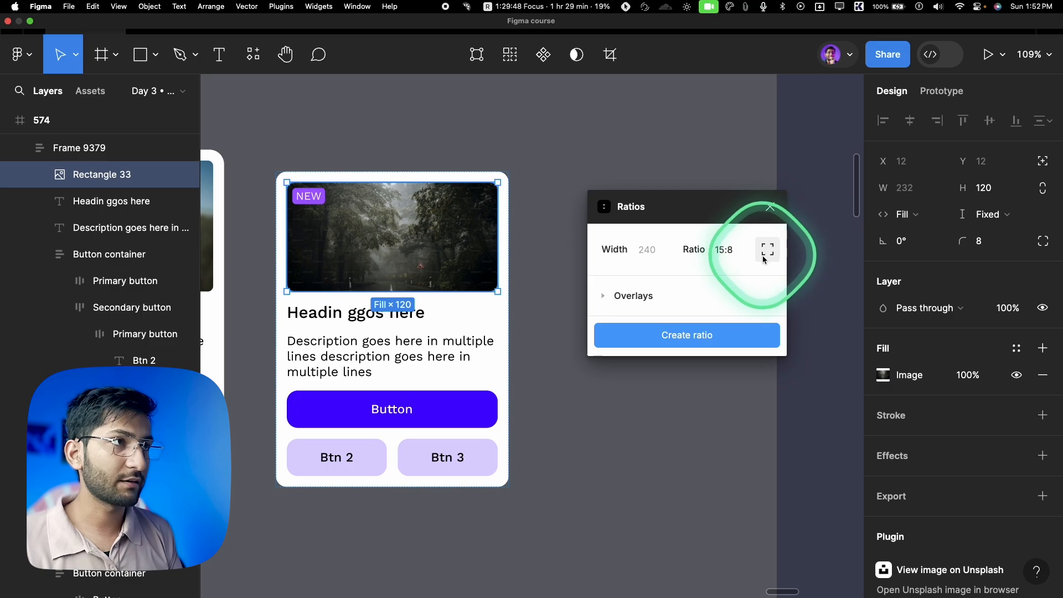
click(674, 336)
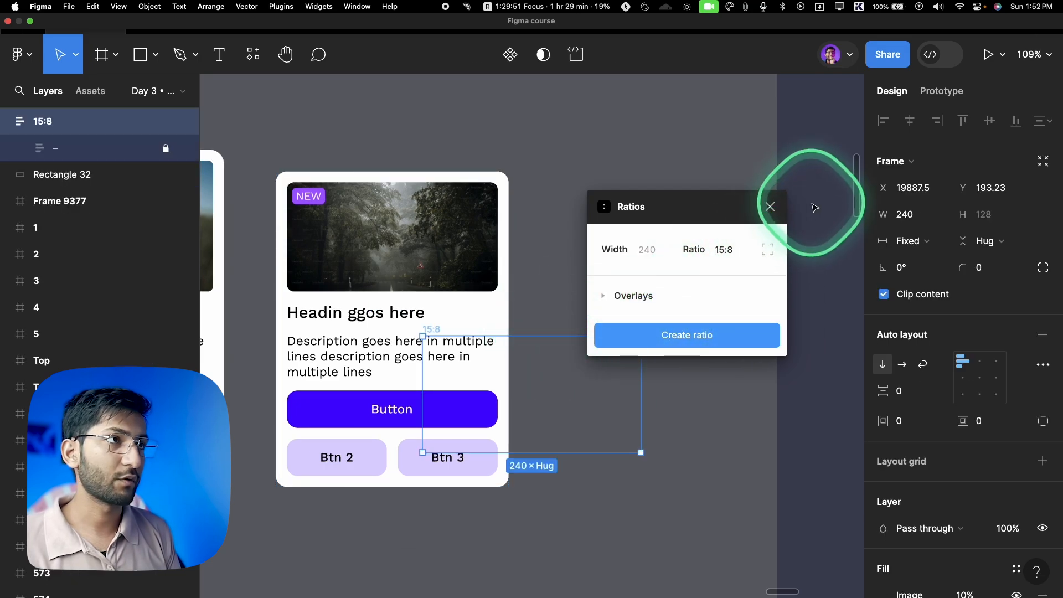
click(771, 207)
Move the 15:8 frame onto the empty area beside the card and widen it to 280
drag(534, 373, 710, 363)
scroll(524, 348, down, 3)
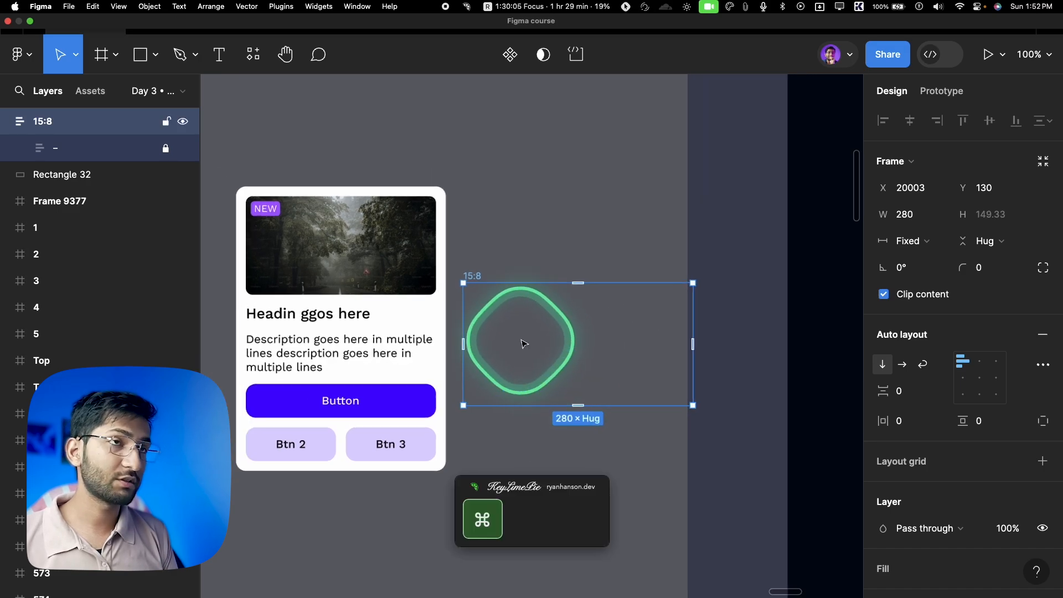
mouse_move(633, 361)
mouse_down()
mouse_move(410, 332)
mouse_move(625, 343)
mouse_up()
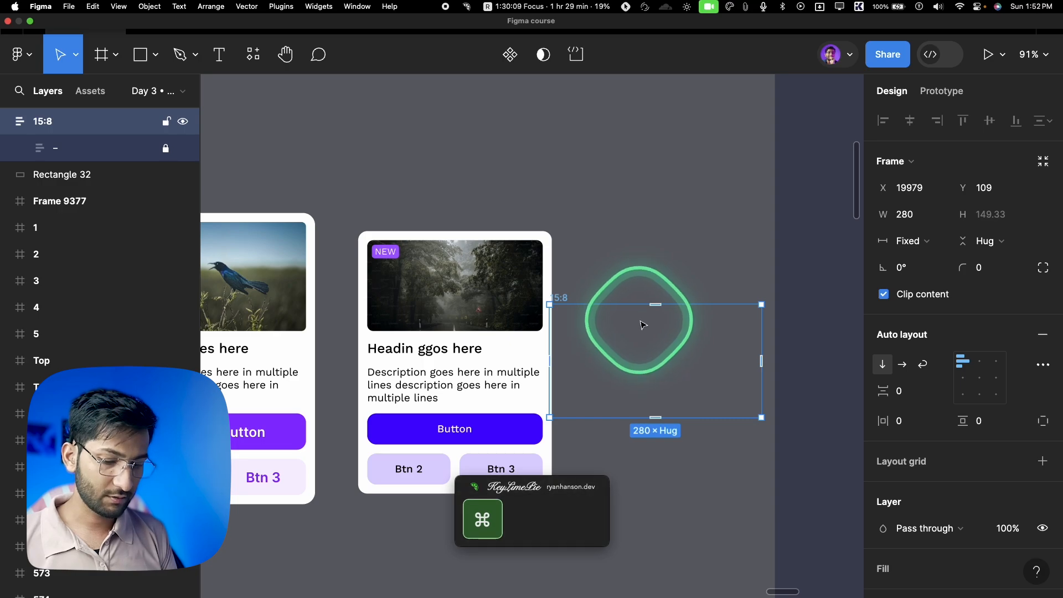
Cut the 15:8 frame and paste it into the new card, placing it between the image and the heading
key(super+x)
click(471, 314)
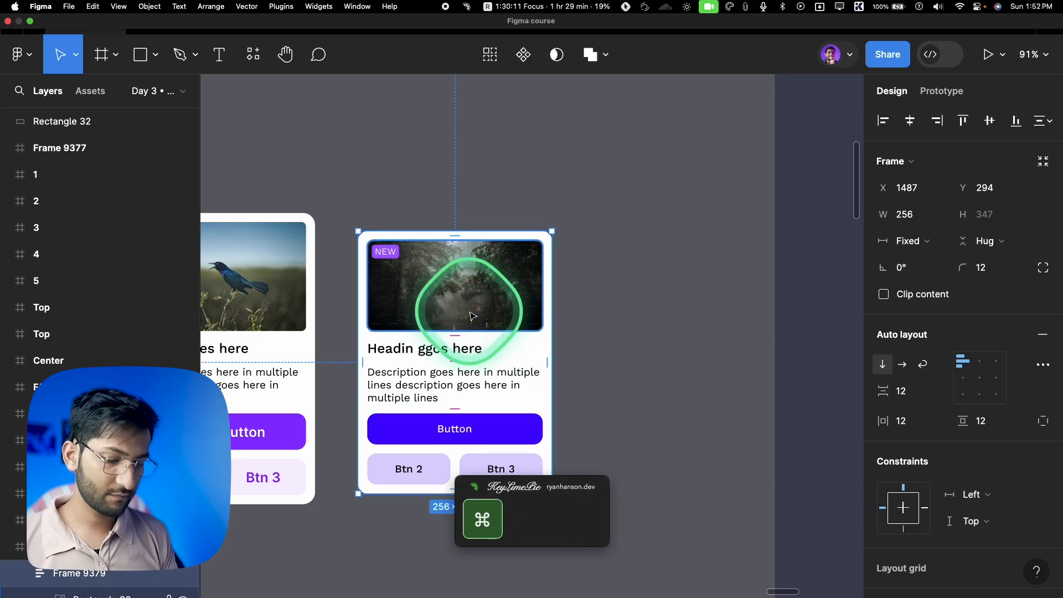
key(super+v)
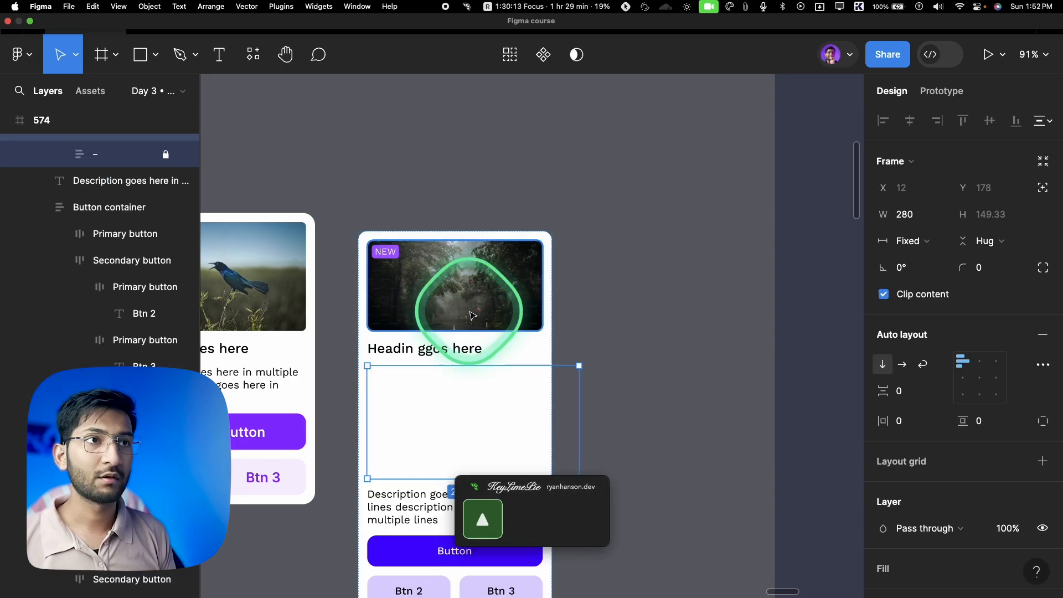
key(Up)
scroll(471, 314, up, 3)
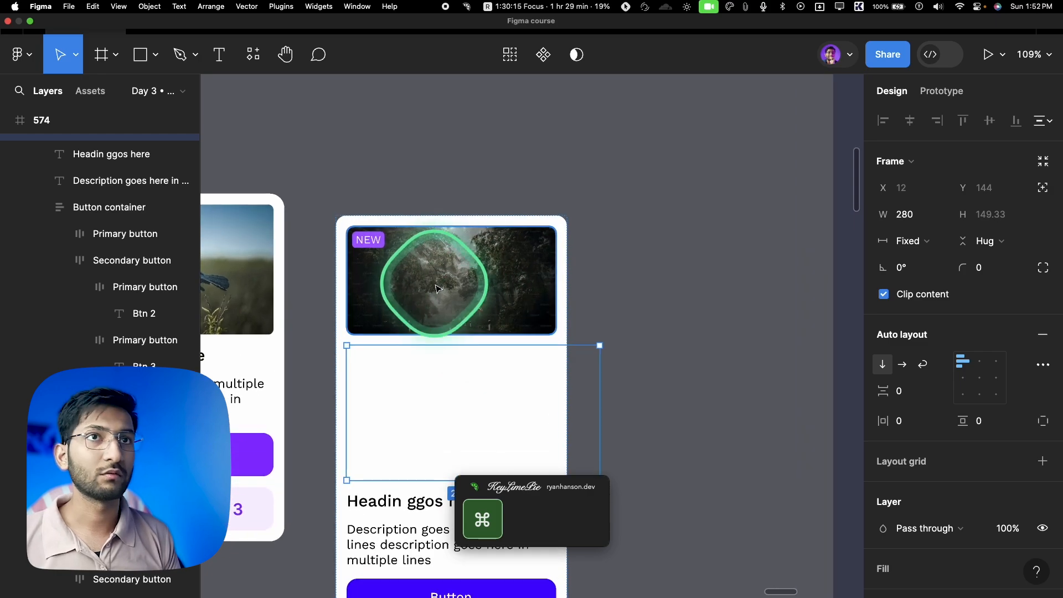
scroll(115, 283, up, 2)
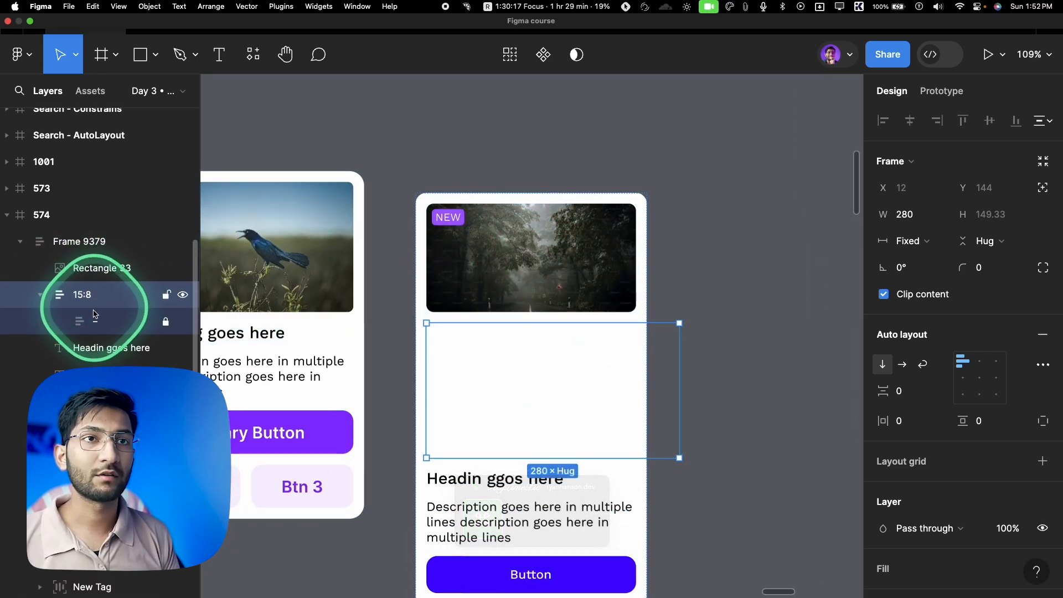
Nest the forest image layer Rectangle 33 inside the 15:8 frame
click(514, 272)
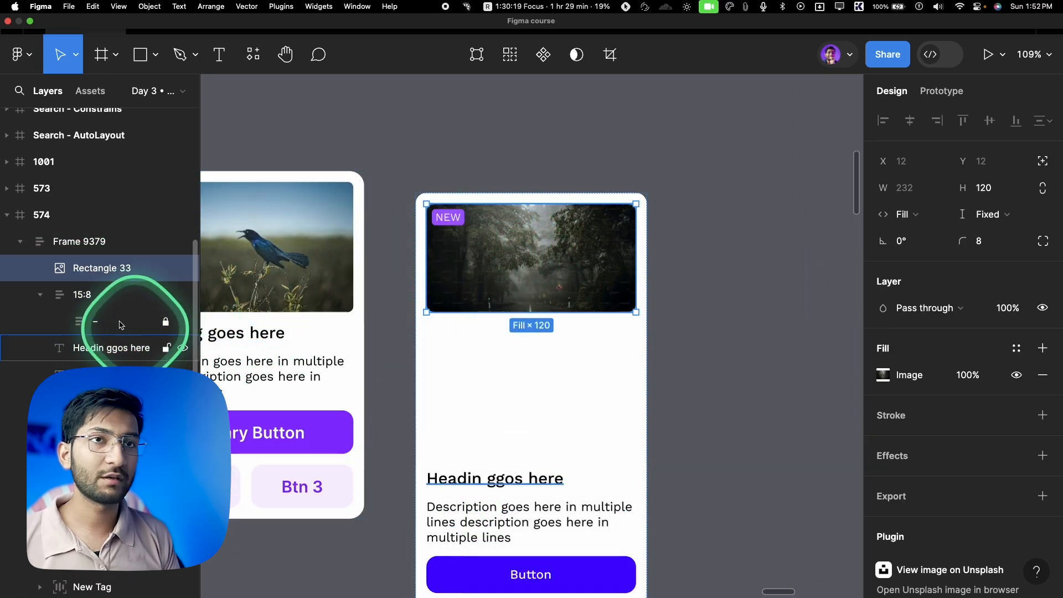
click(110, 299)
drag(106, 268, 96, 301)
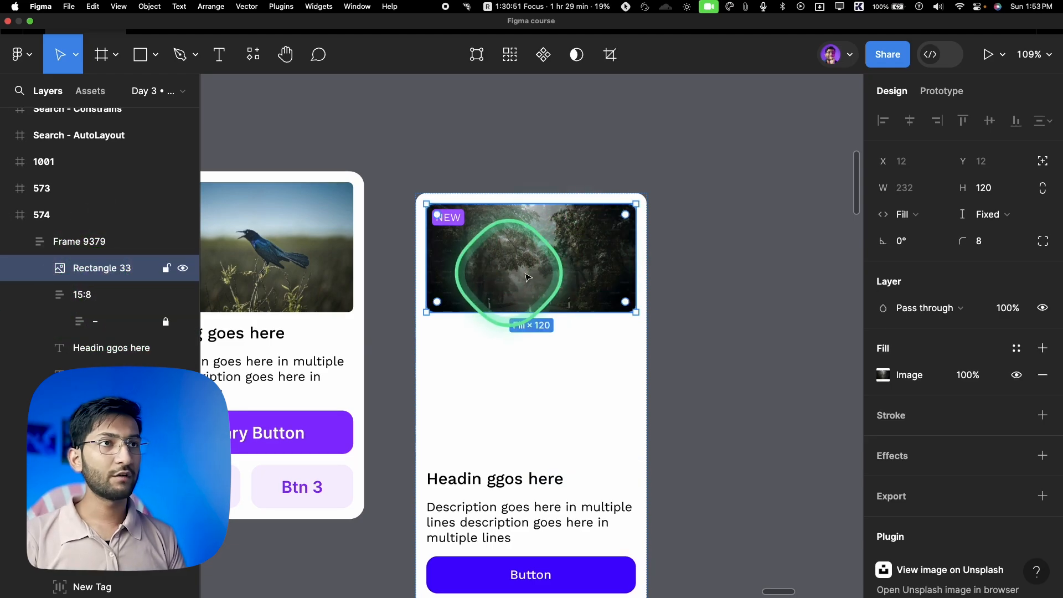
click(518, 386)
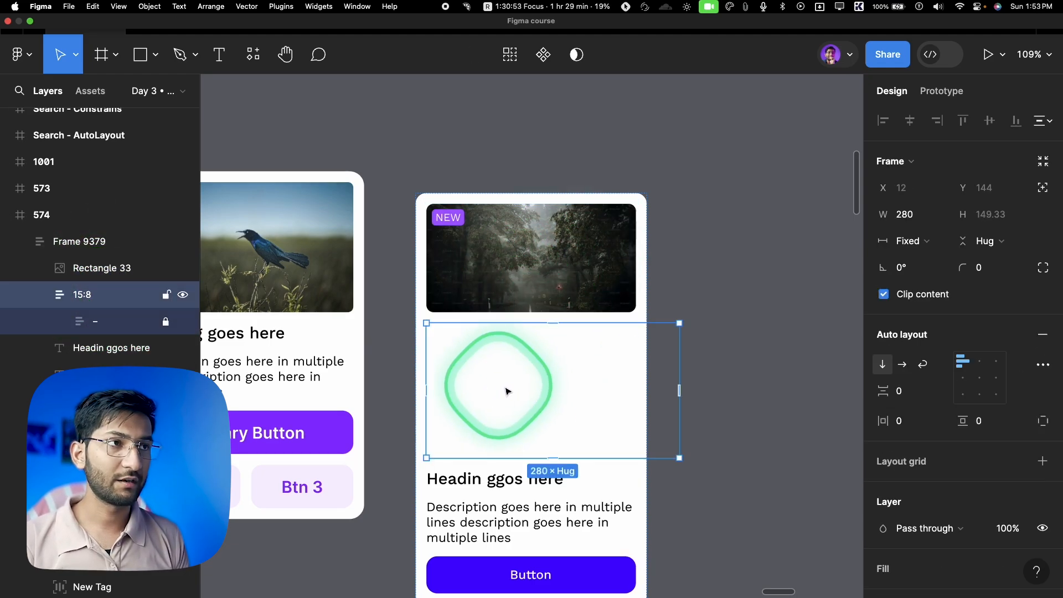
click(106, 269)
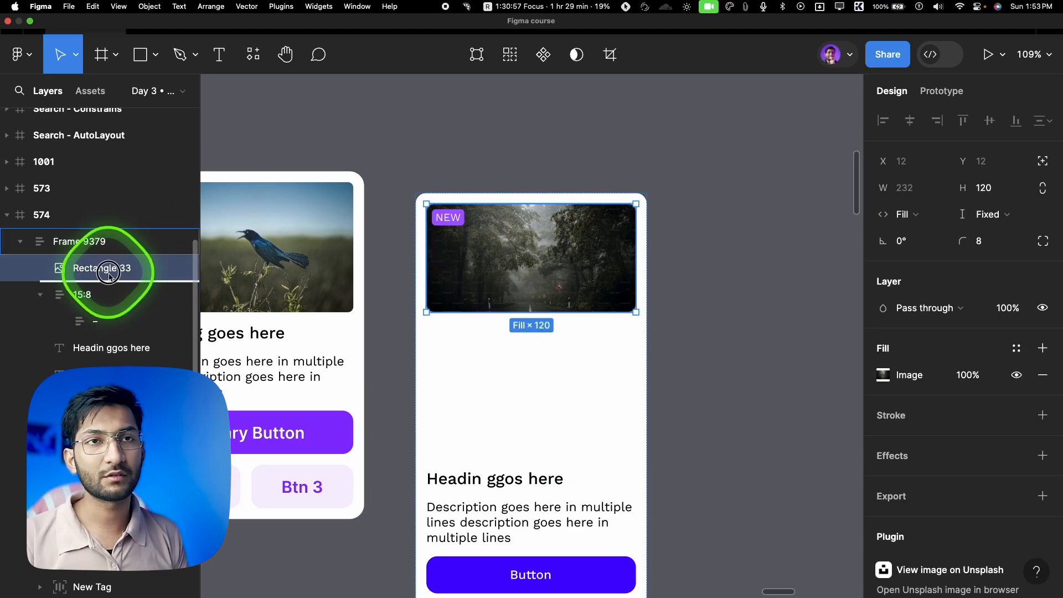
drag(101, 306, 104, 302)
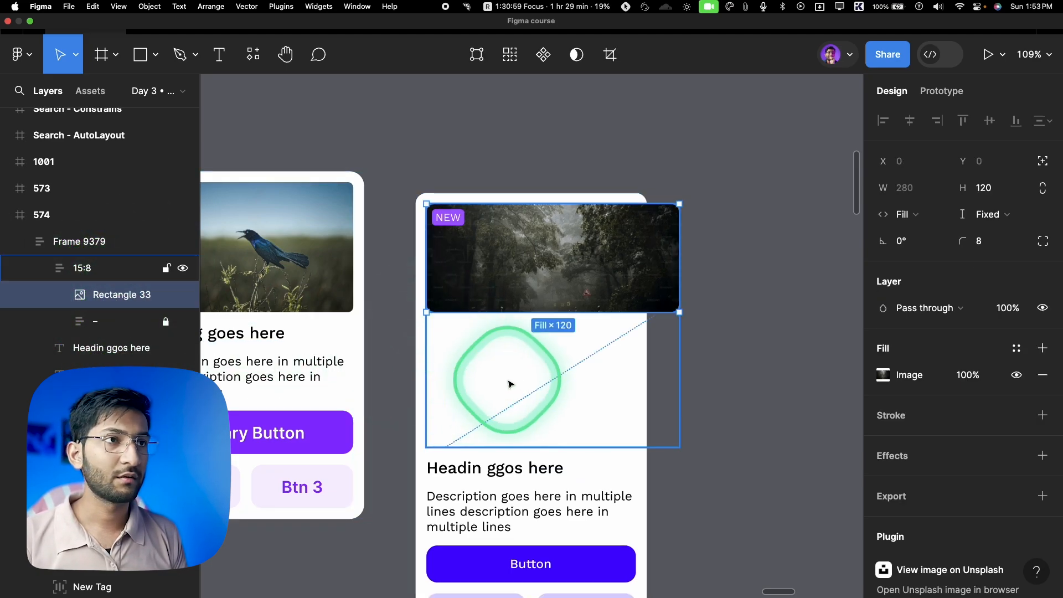
Shrink the 15:8 frame to 232 × 120 so it matches the card's content width and the image's height
click(539, 388)
drag(536, 446, 516, 318)
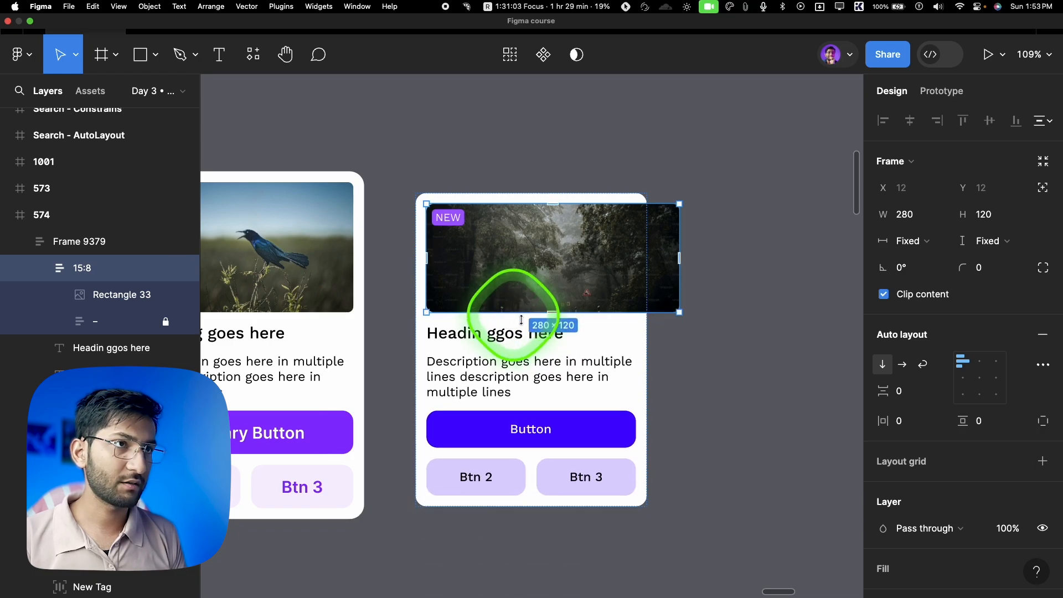
drag(680, 292, 634, 288)
Give Rectangle 33 absolute position inside the 15:8 frame and set its horizontal and vertical constraints to stretch with the frame
scroll(518, 235, up, 5)
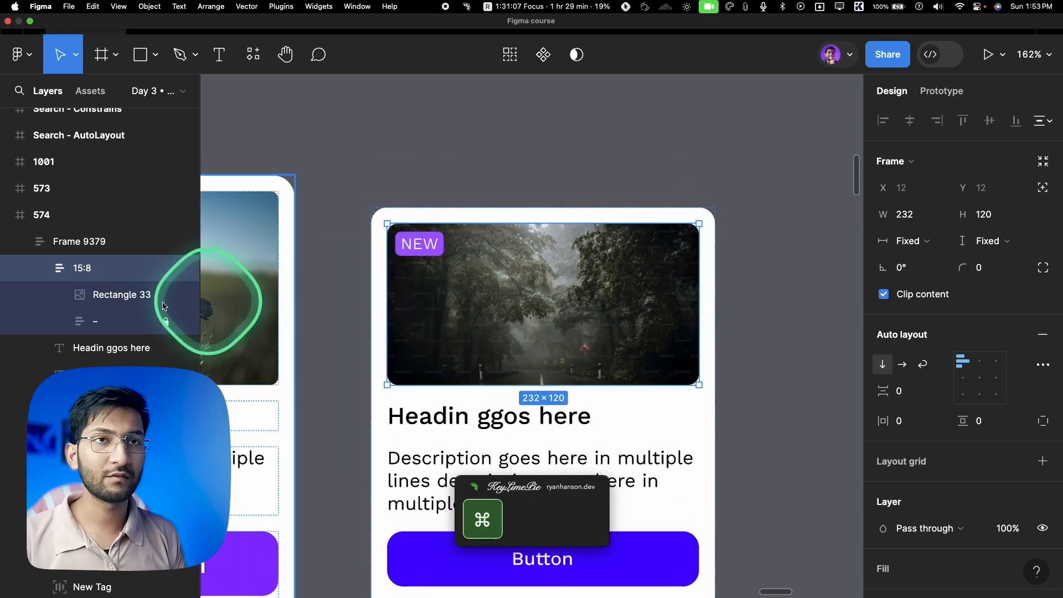
click(103, 296)
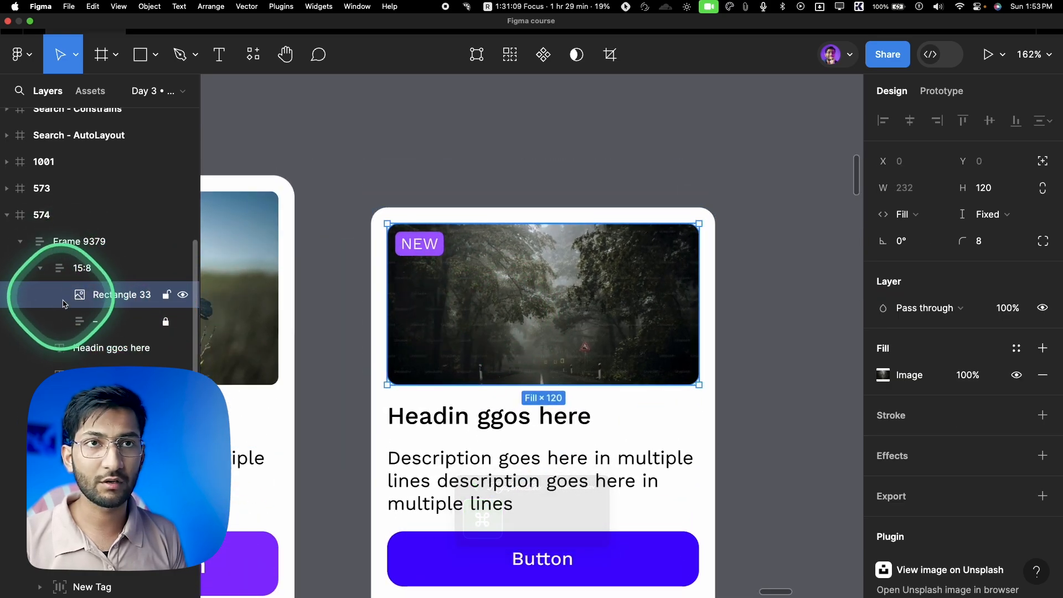
click(1038, 165)
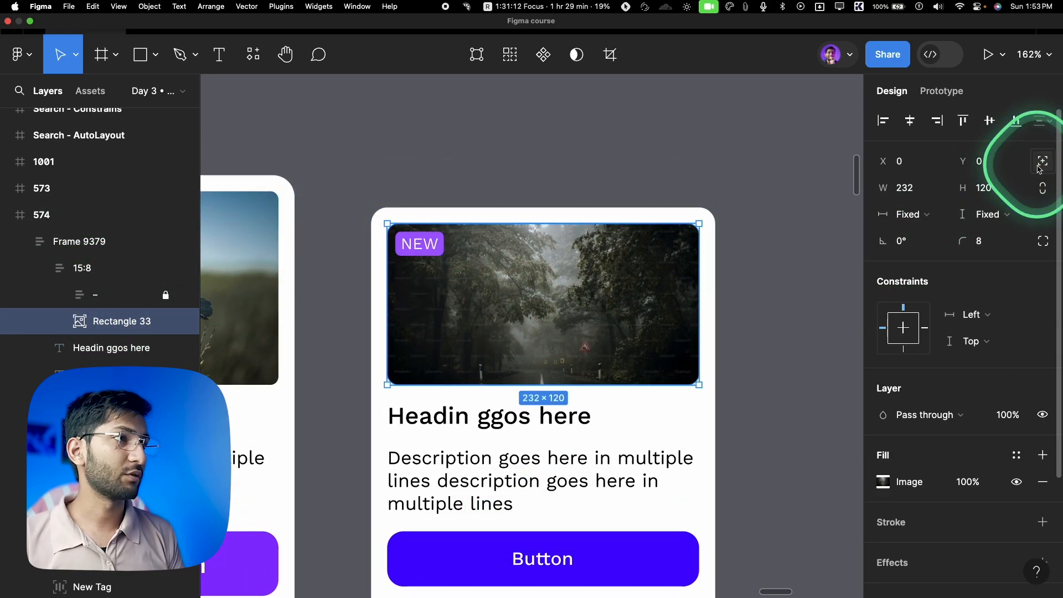
click(955, 323)
click(951, 354)
click(951, 340)
click(955, 376)
click(793, 351)
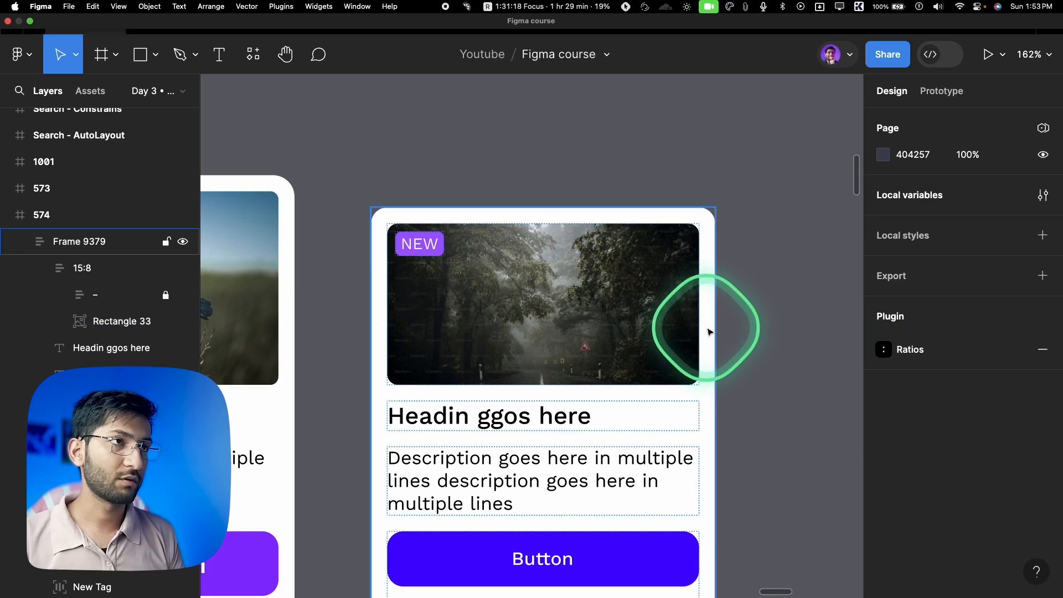
Try widening the new card to test how the image resizes, and undo the width change
click(711, 332)
scroll(706, 331, down, 5)
drag(692, 315, 718, 315)
key(super+z)
Set the 15:8 frame to fill horizontally and hug vertically, and widen the card to 358
double_click(635, 316)
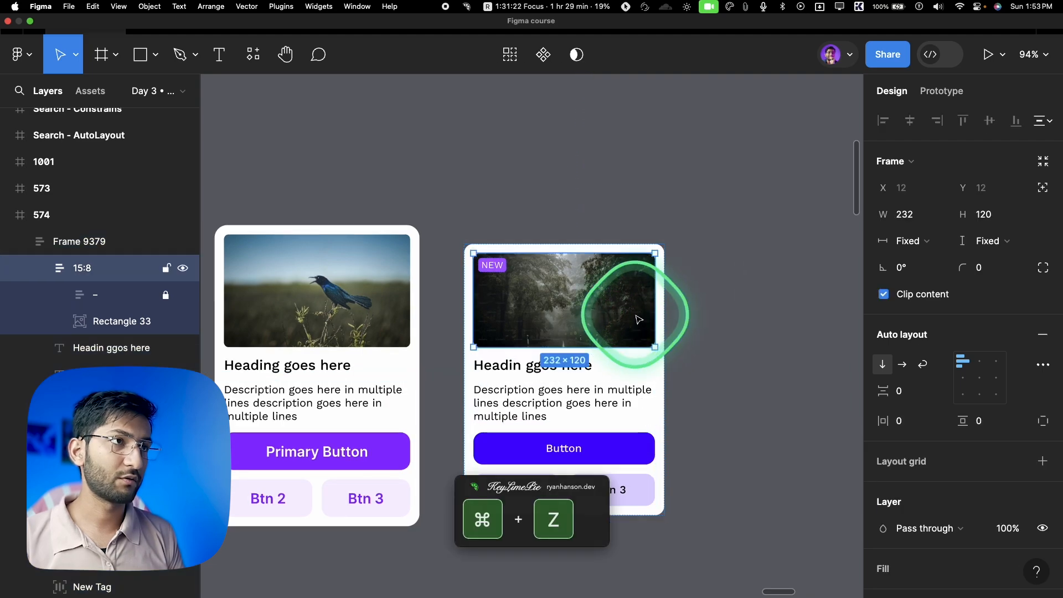
click(926, 248)
click(922, 281)
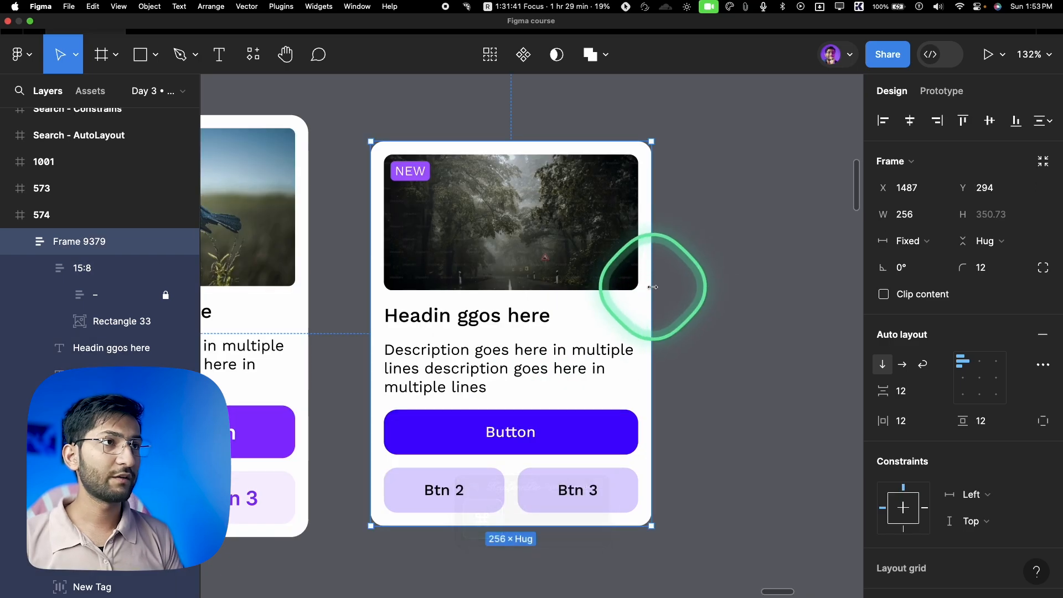
drag(653, 288, 764, 301)
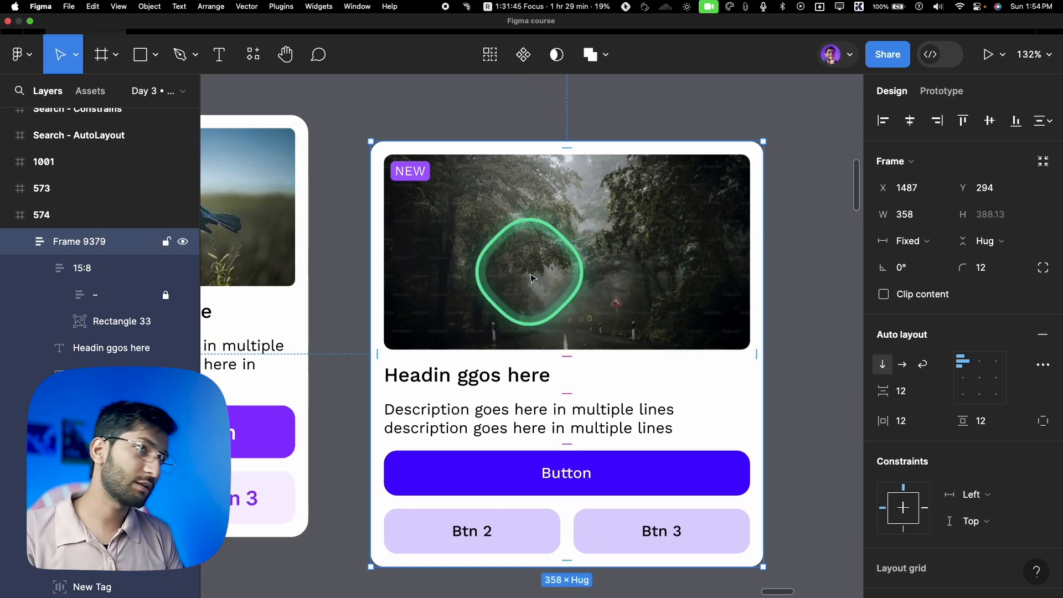
Keep the 15:8 frame's vertical sizing at Hug contents and narrow the card to 331
click(97, 272)
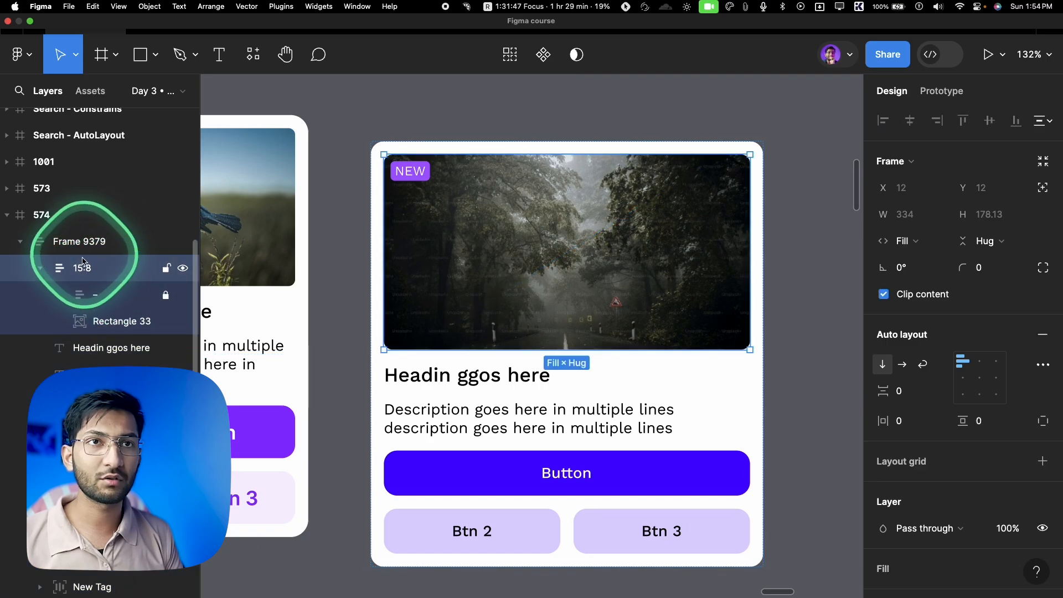
click(978, 242)
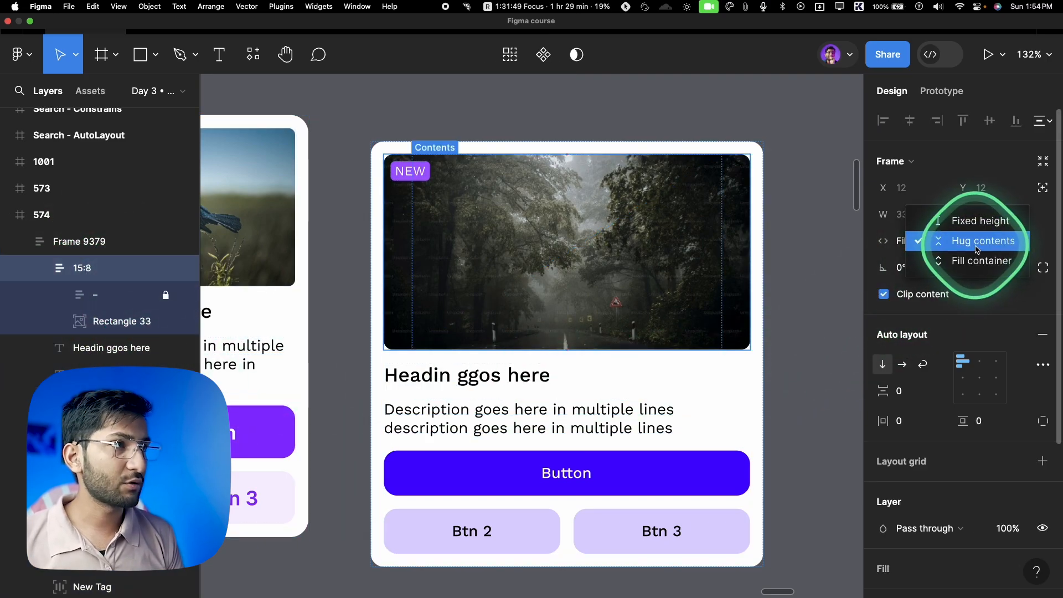
click(977, 242)
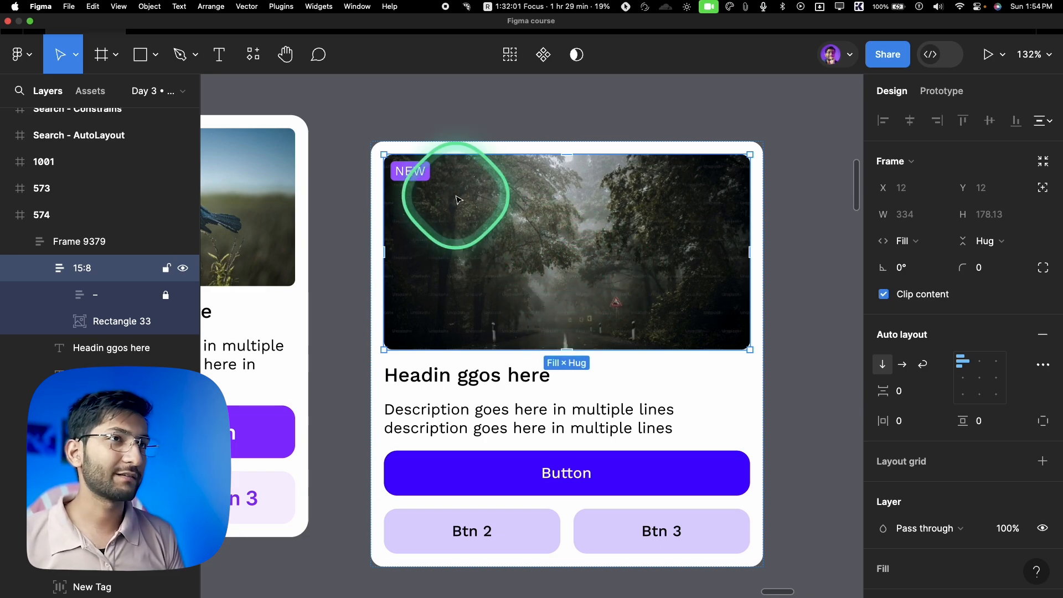
scroll(631, 237, down, 3)
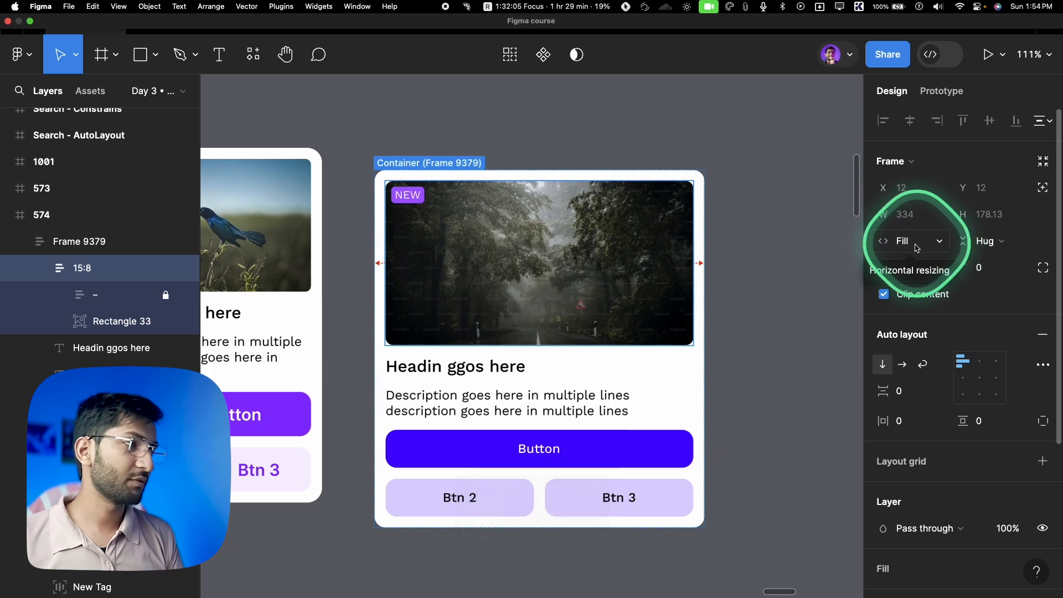
click(993, 244)
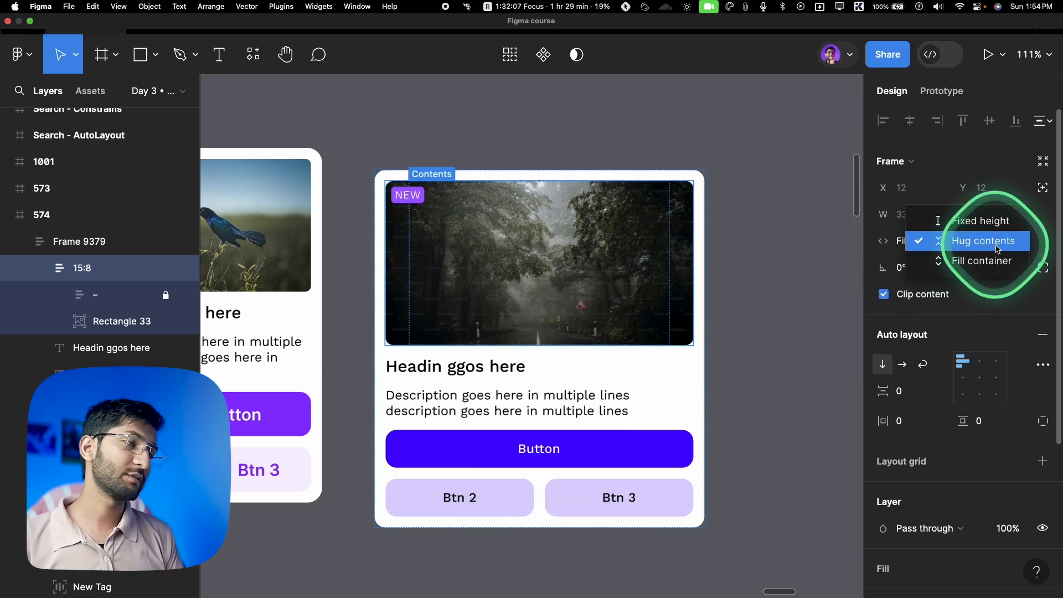
click(996, 247)
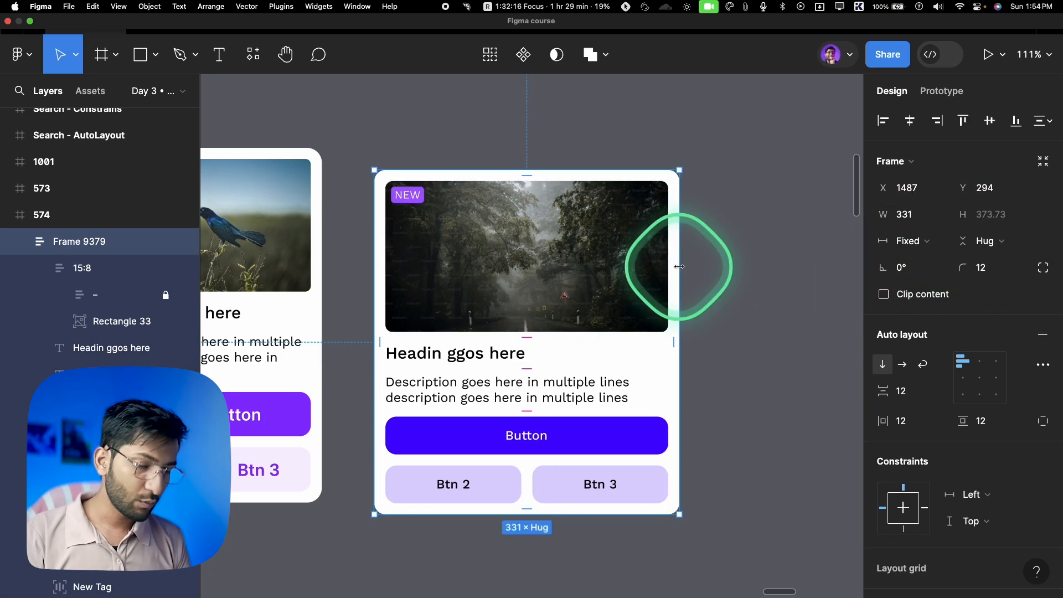
key(n)
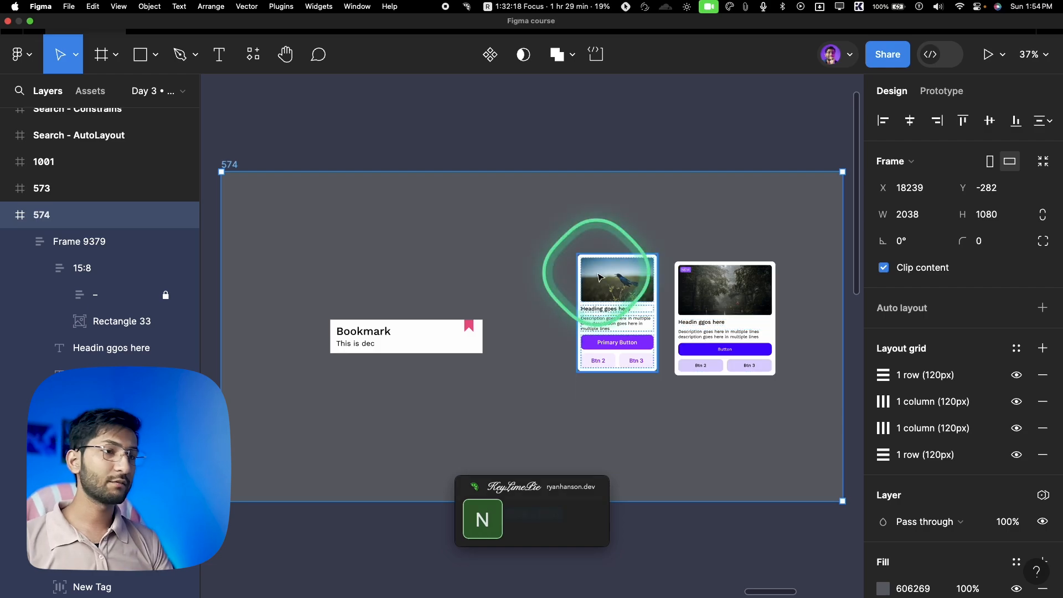
In the next frame, 575, append "fhuhfsdifohsbdfioushfud" to the description text under the input field
key(n)
key(super+backslash)
scroll(556, 320, up, 10)
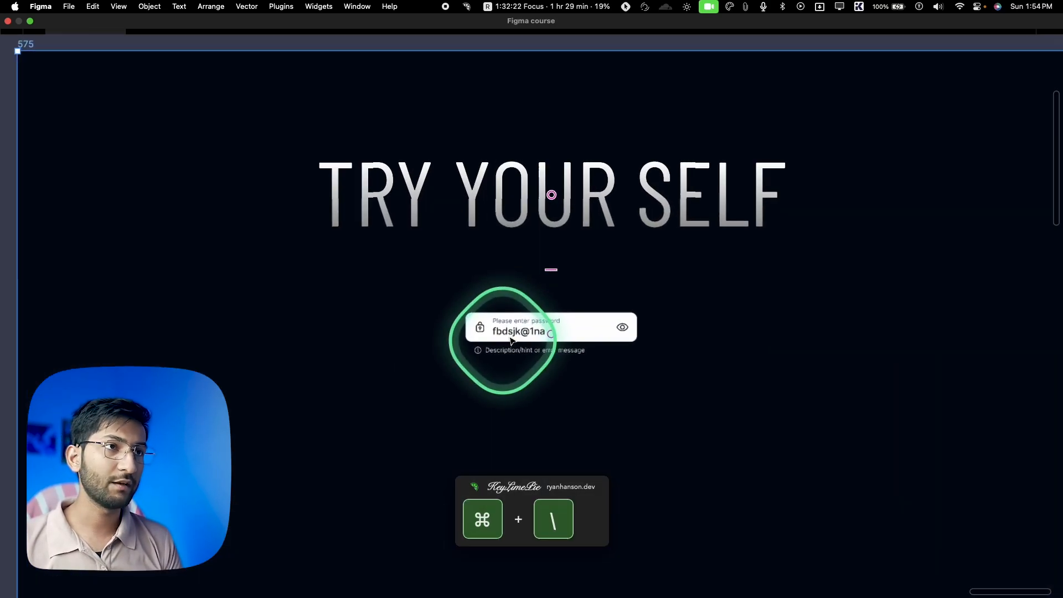
click(462, 349)
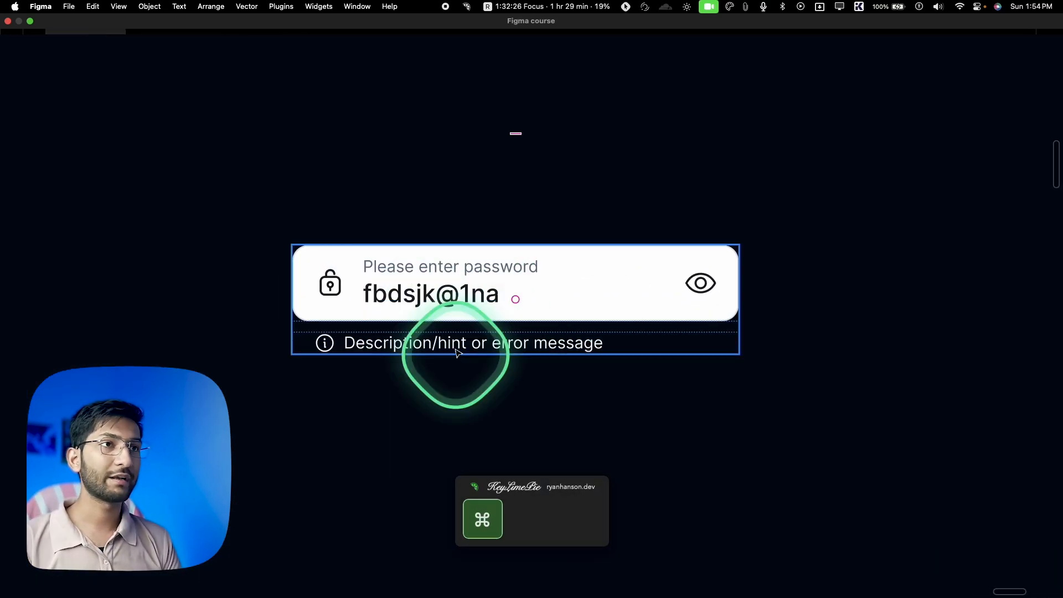
scroll(593, 306, right, 2)
drag(709, 281, 478, 347)
double_click(476, 344)
click(596, 343)
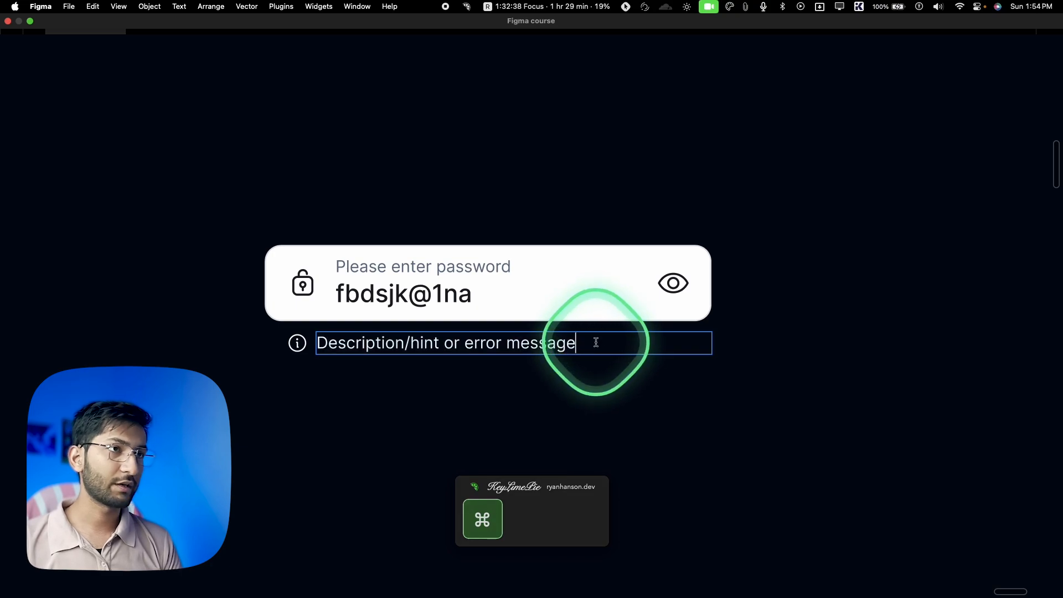
text(fhuhfsdifohsbdfioushfud)
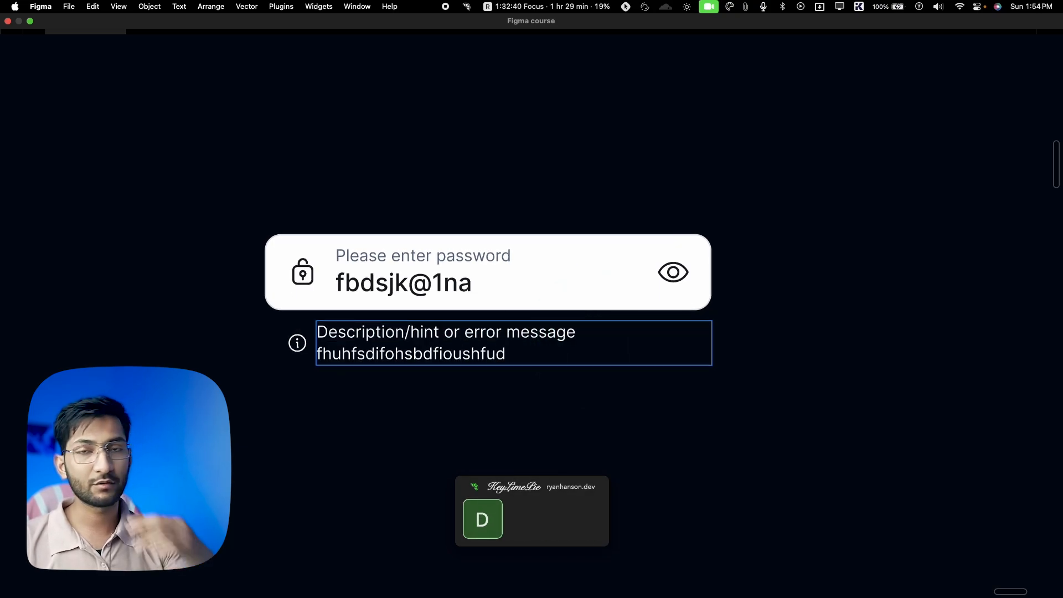
Append extra characters to the sample password text in the input field so it exceeds the field's width
click(479, 277)
text(sdfsduifkjdhui)
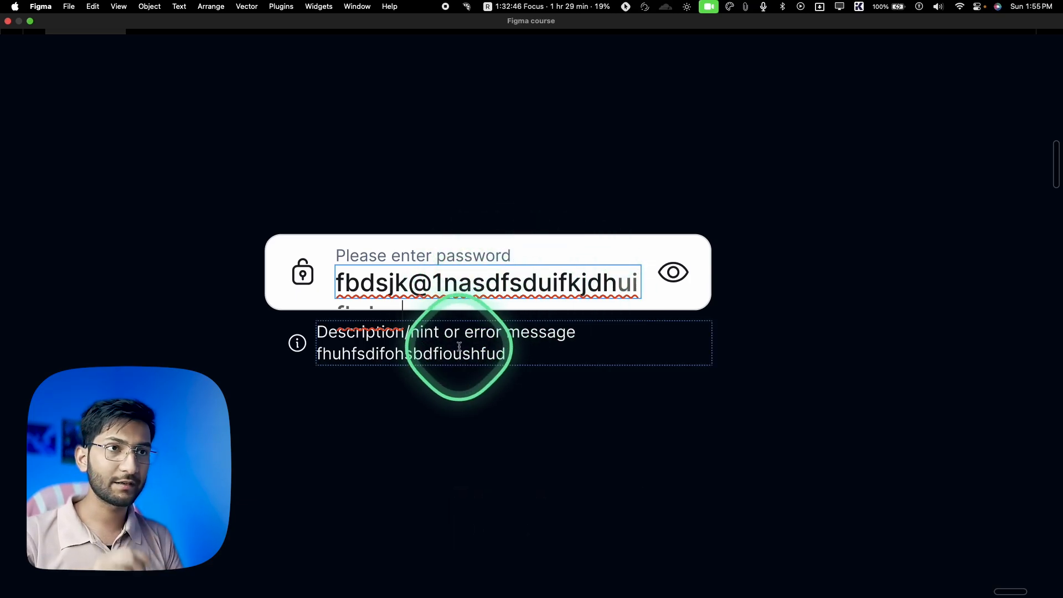
click(477, 355)
double_click(573, 282)
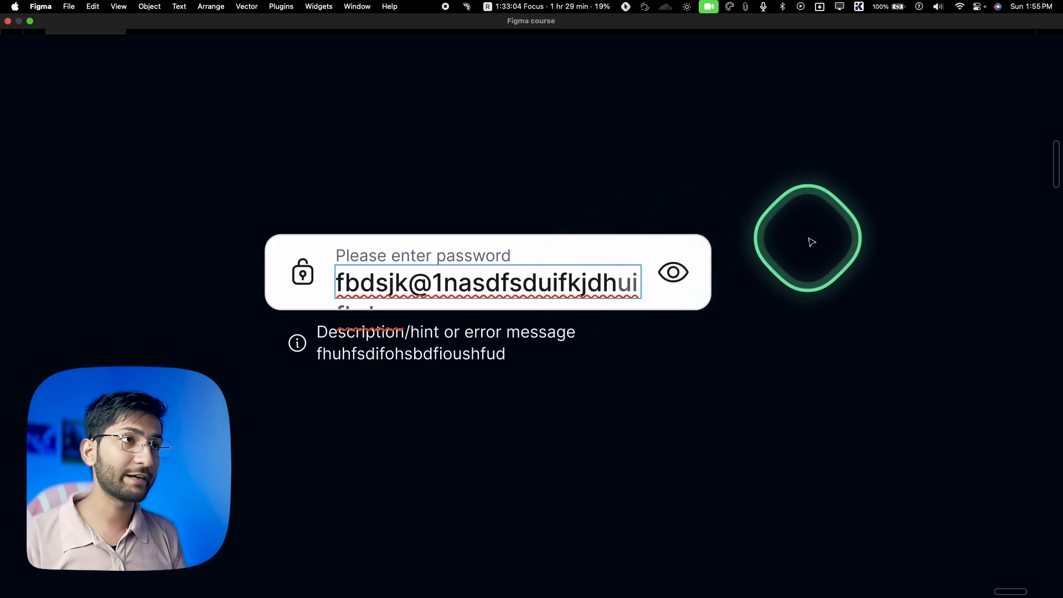
key(Escape)
key(Escape)
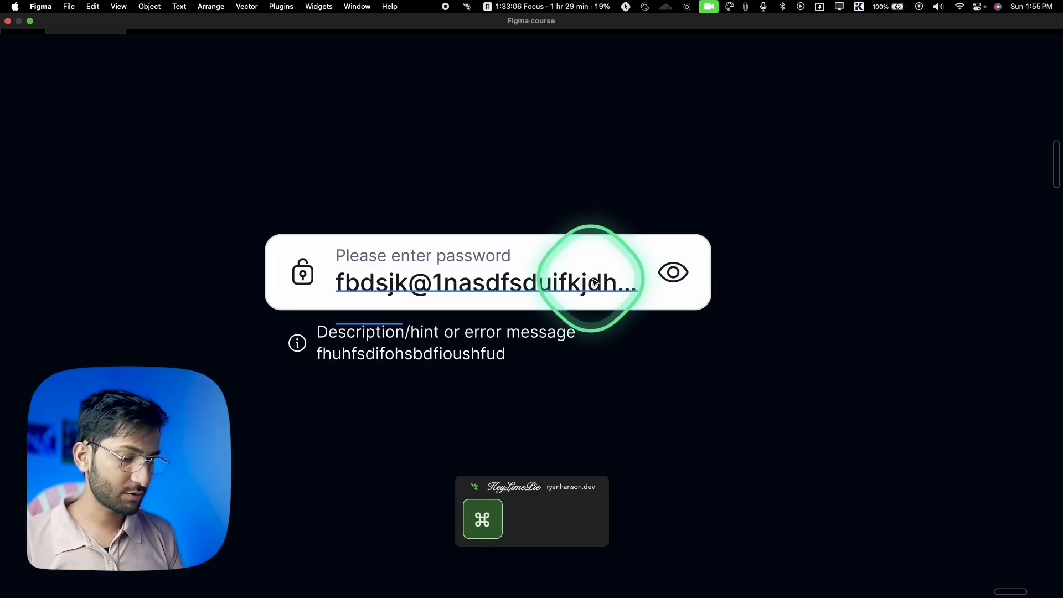
Turn off text truncation for the password text layer to test wrapping, and turn truncation back on
key(super+backslash)
click(594, 283)
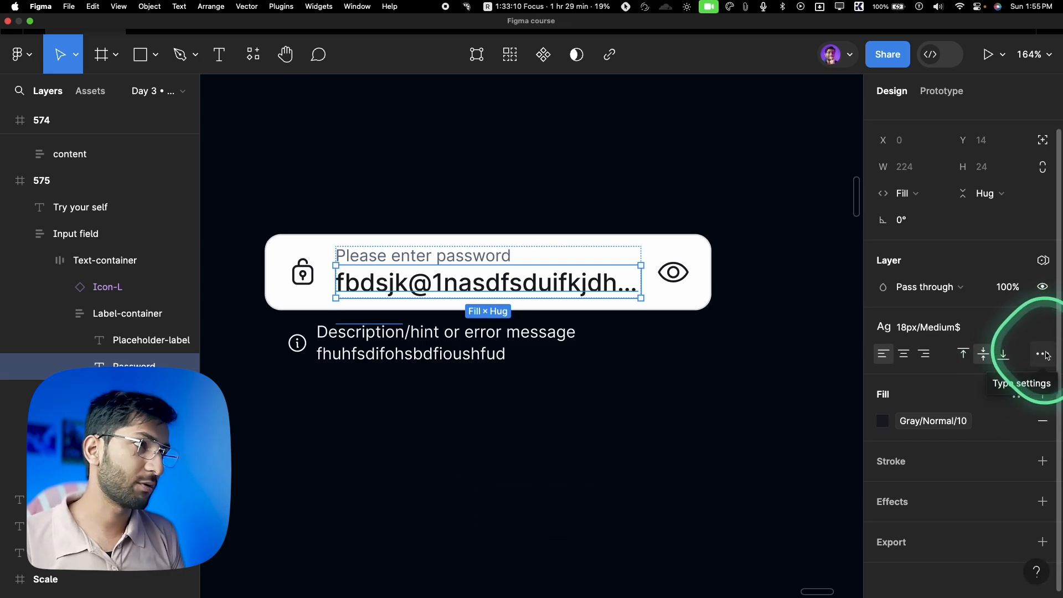
click(1043, 354)
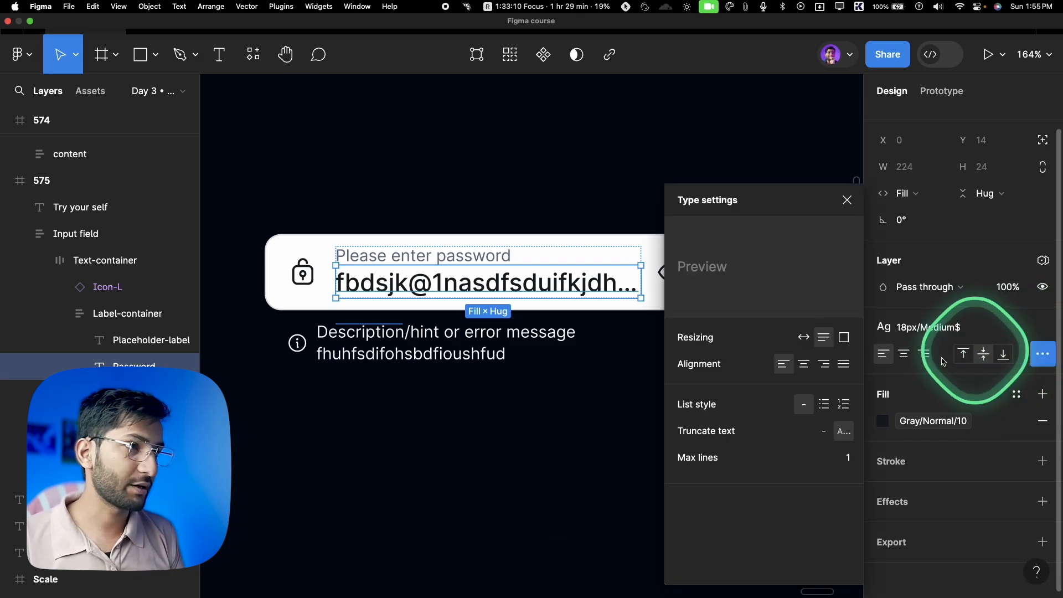
click(824, 432)
click(403, 287)
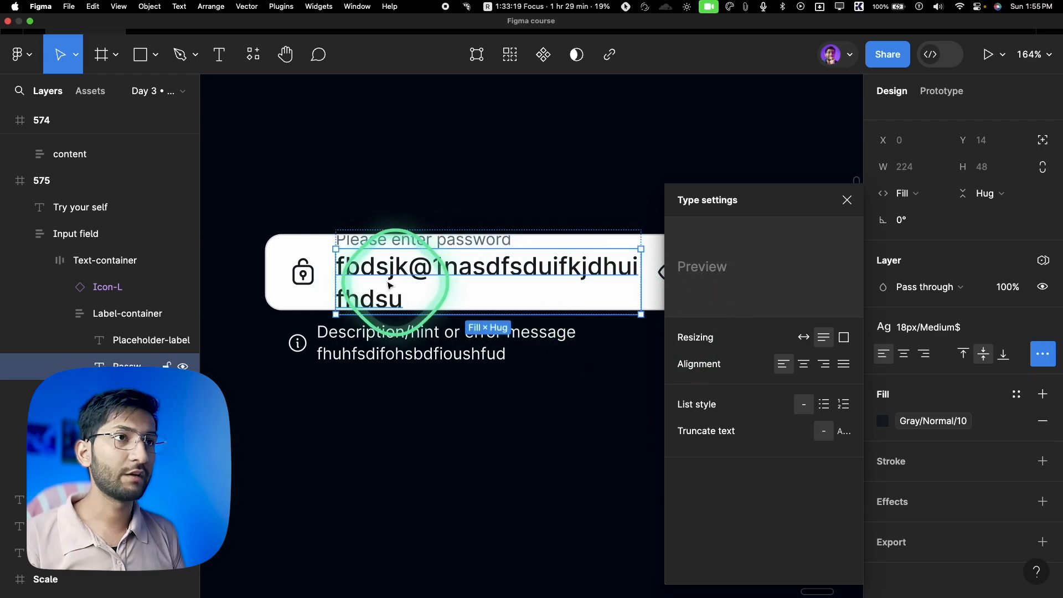
click(819, 432)
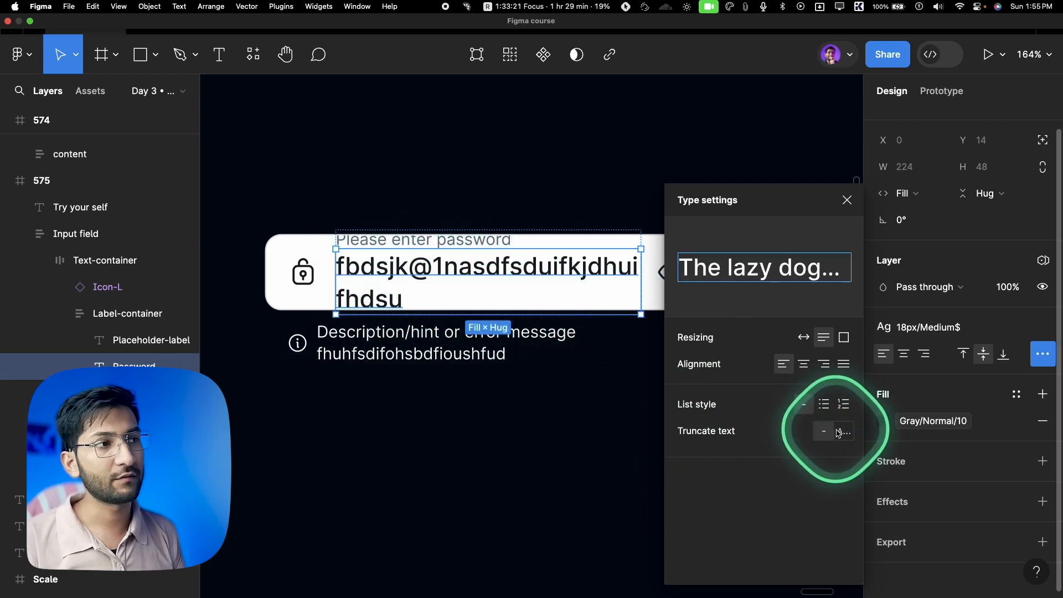
click(841, 432)
click(847, 200)
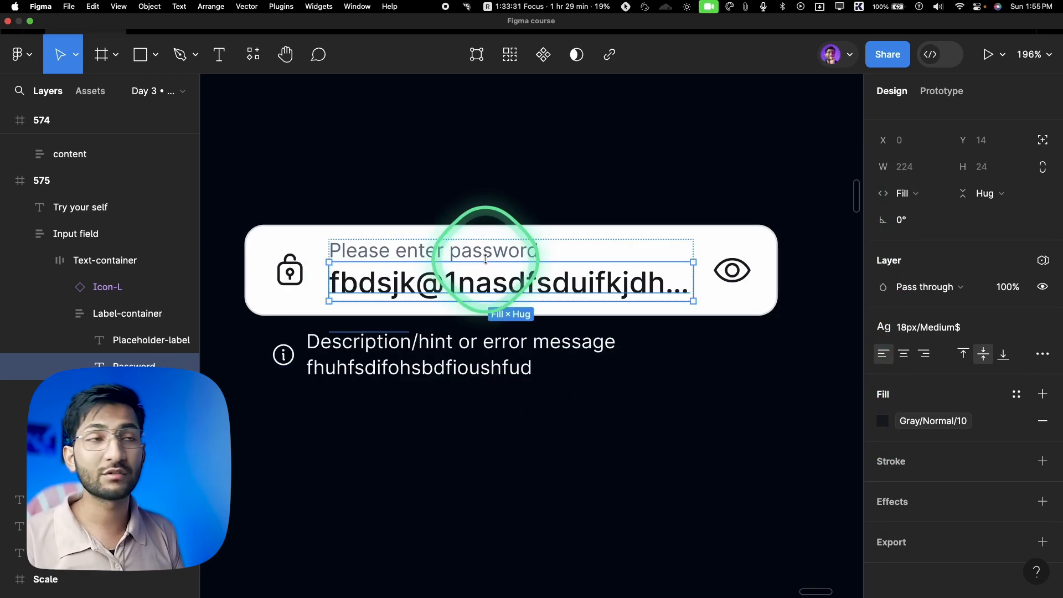
Examine the structure of the input field: both icons, the label container, the placeholder label and the password text
click(290, 270)
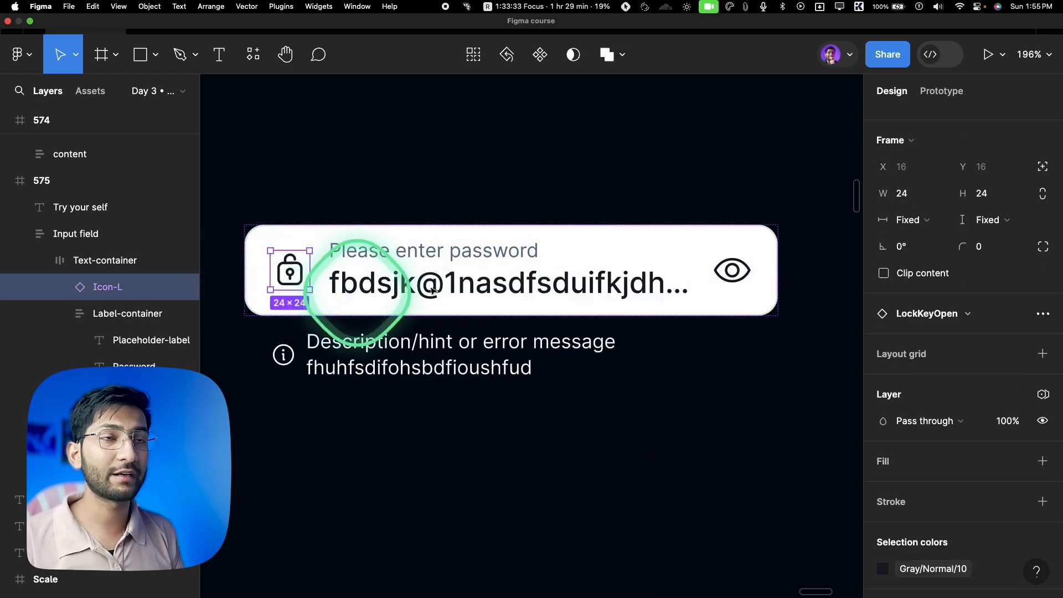
click(741, 269)
click(501, 279)
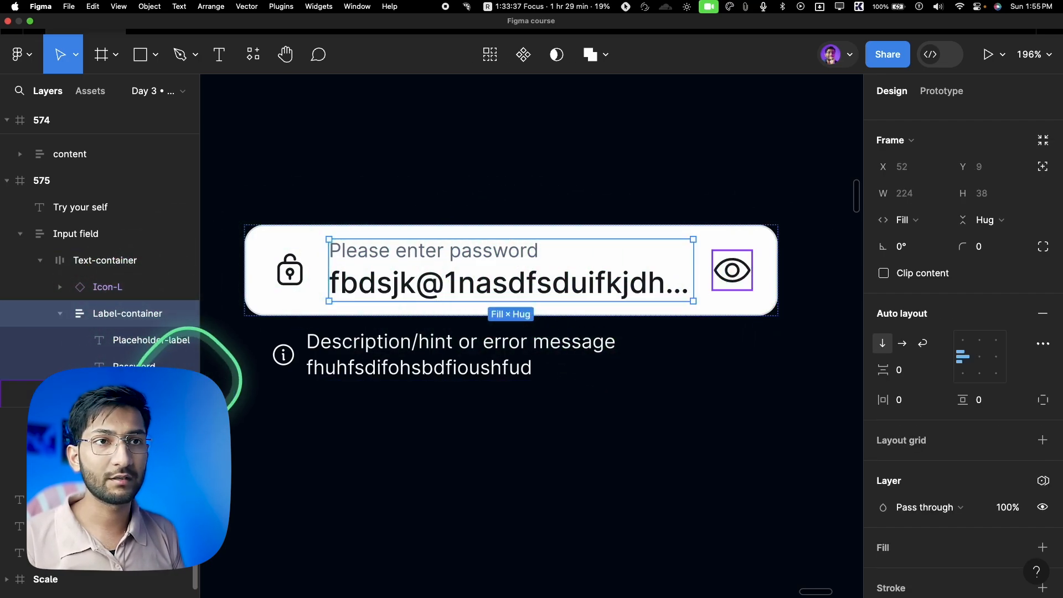
drag(201, 371, 244, 367)
click(380, 335)
scroll(423, 333, left, 4)
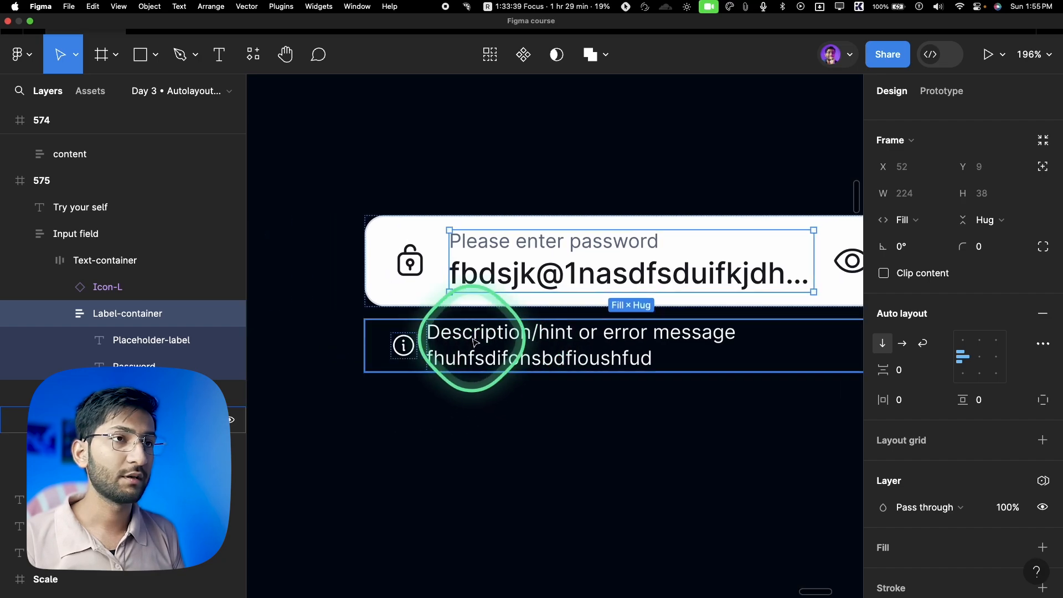
scroll(483, 348, down, 2)
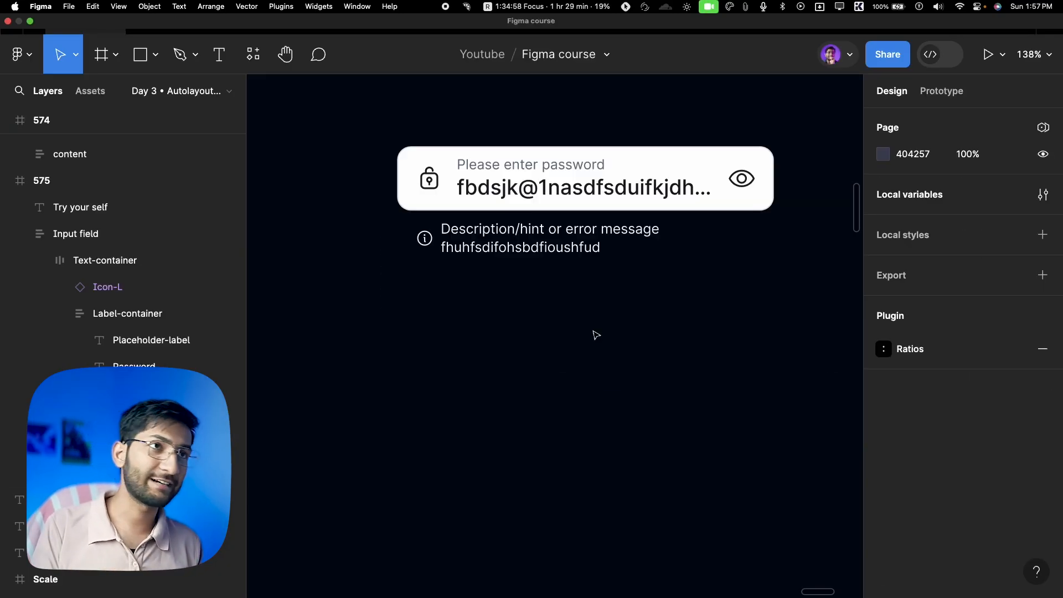
super+click(596, 334)
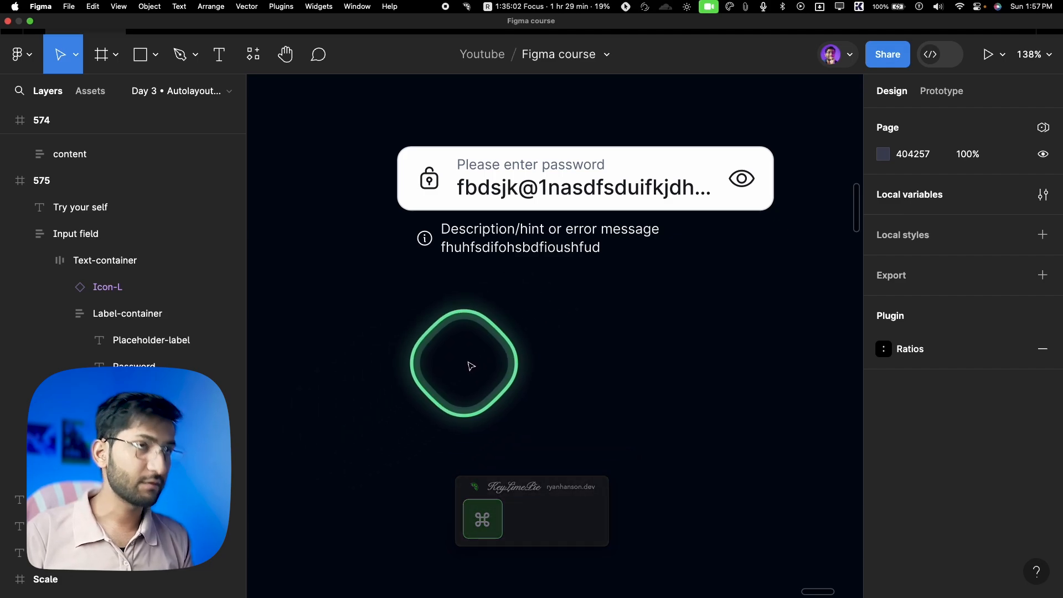
scroll(534, 268, up, 3)
super+click(498, 143)
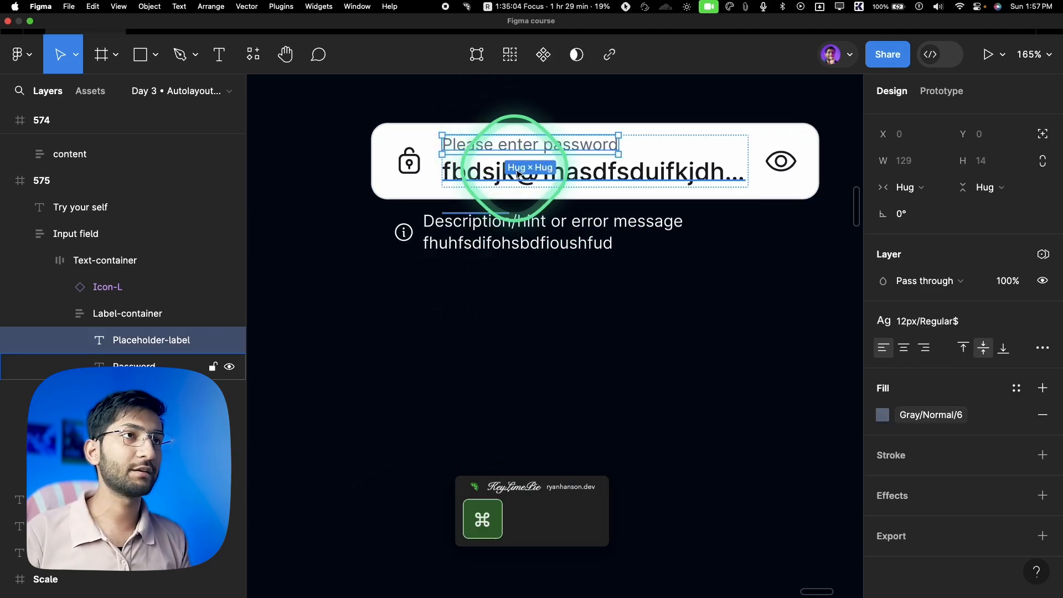
super+click(518, 175)
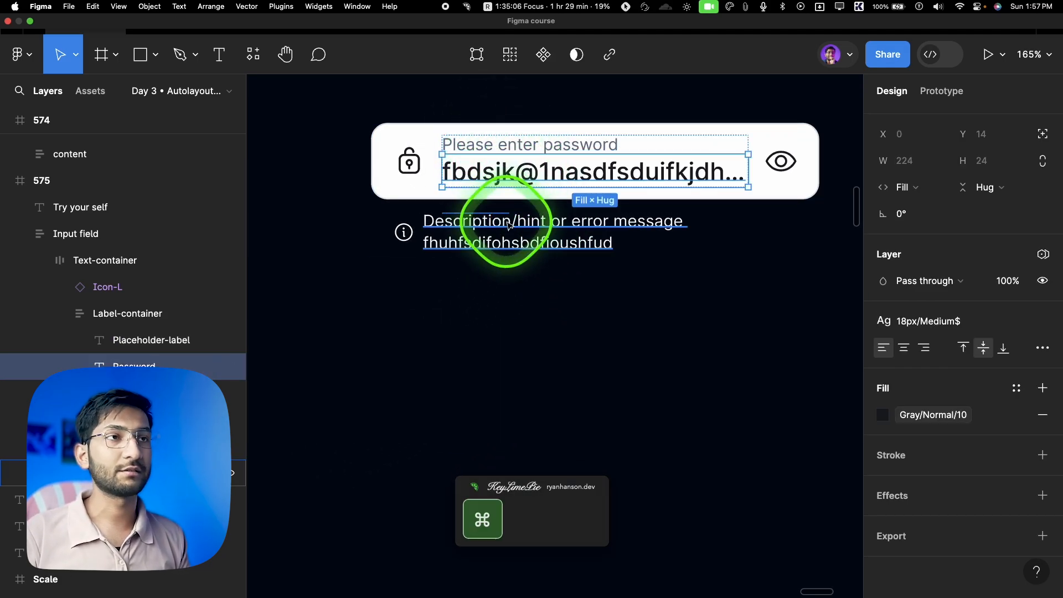
Add a text layer reading "Label" in the empty area below the input field
click(472, 399)
key(t)
click(444, 369)
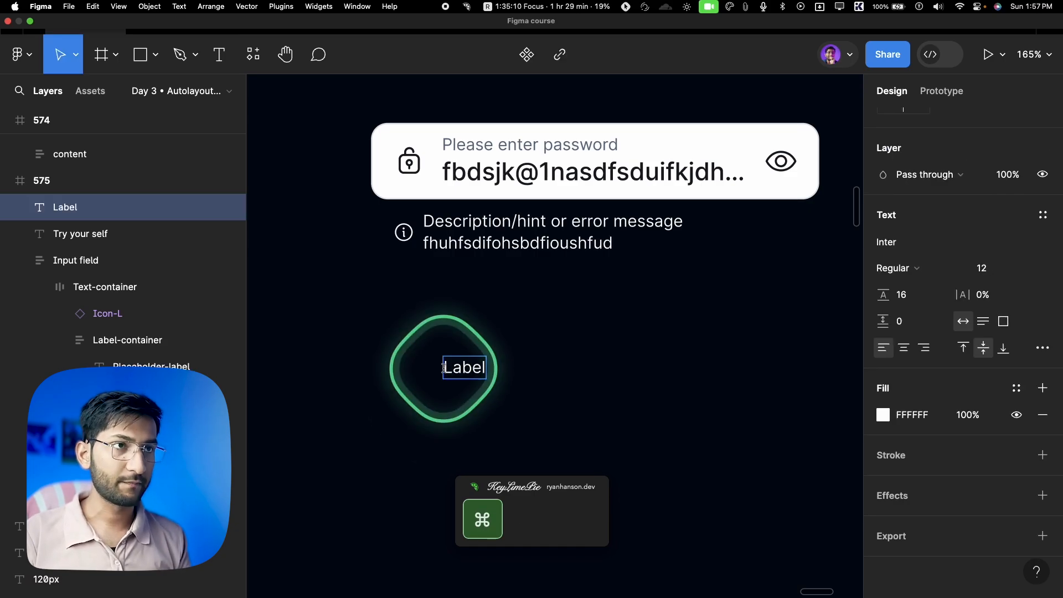
scroll(443, 369, up, 5)
key(Escape)
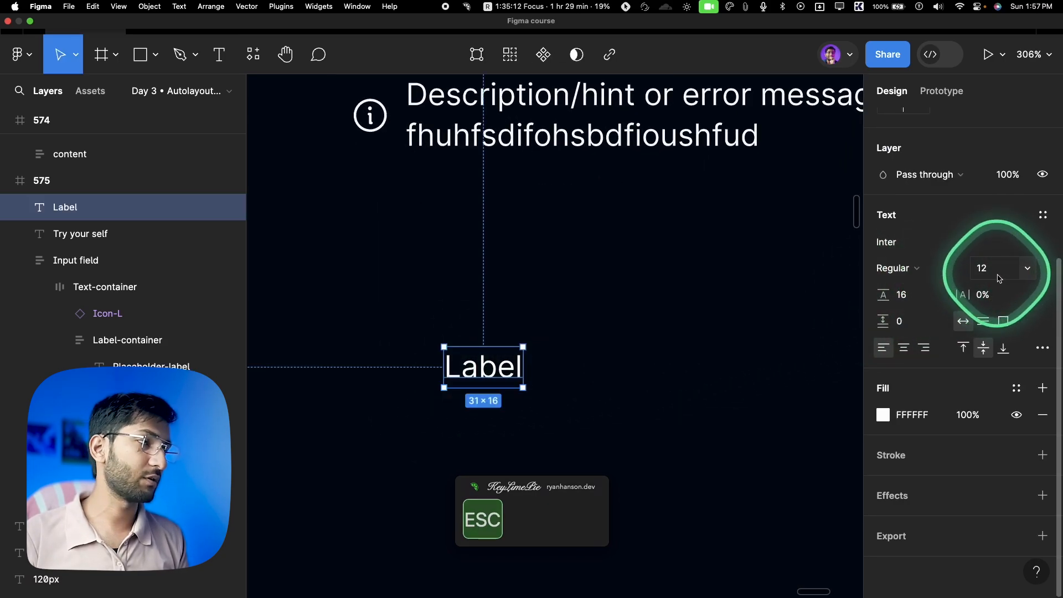
Duplicate the Label text directly below the original and set the copy's font size to 16
scroll(477, 365, down, 2)
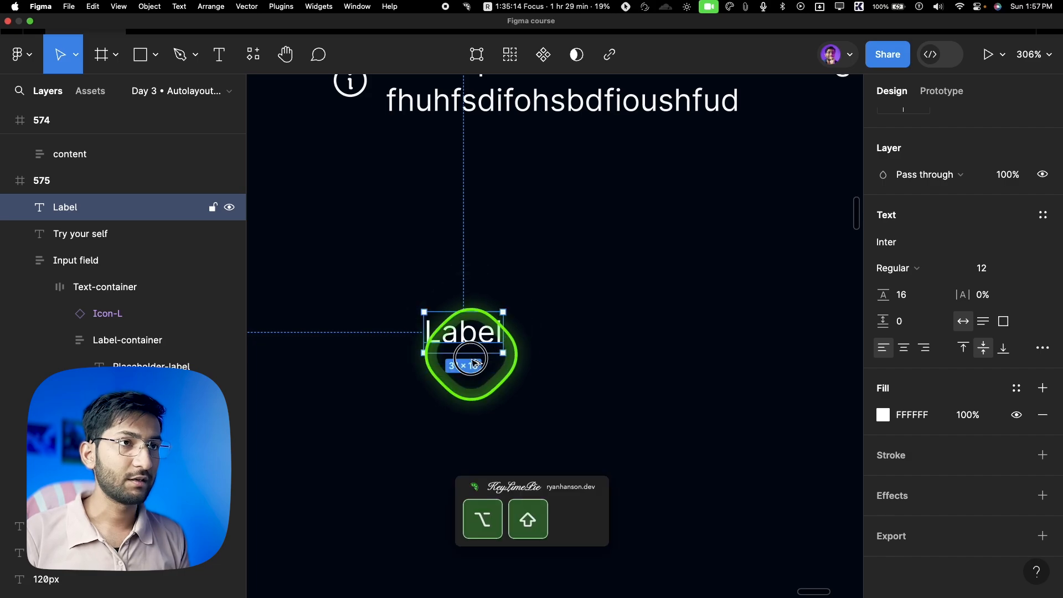
alt+shift+drag(477, 359, 477, 399)
click(1001, 277)
text(1)
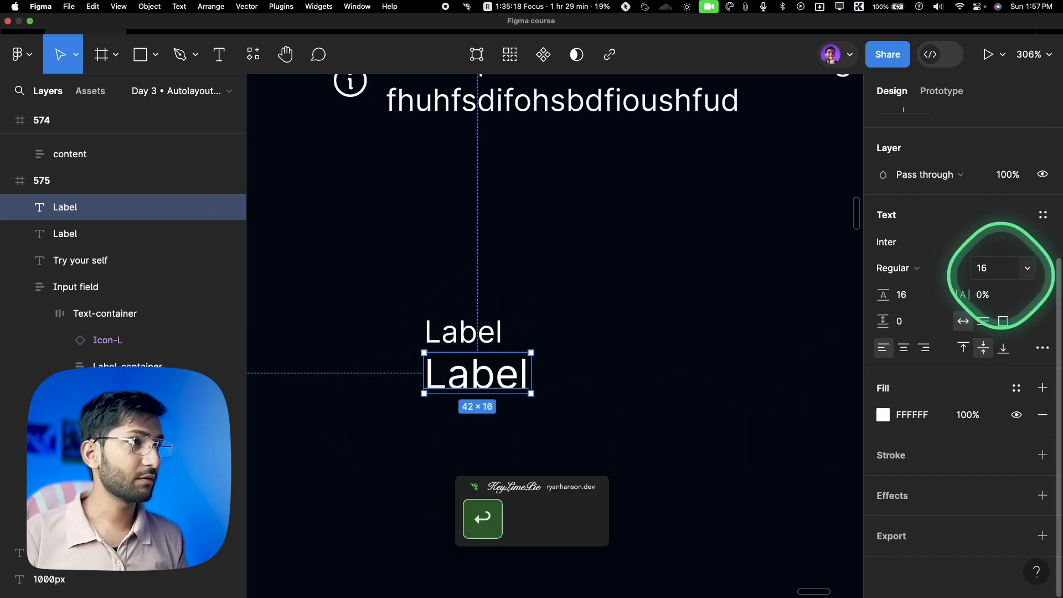
Set the opacity of the upper, smaller Label text to 50%
click(470, 333)
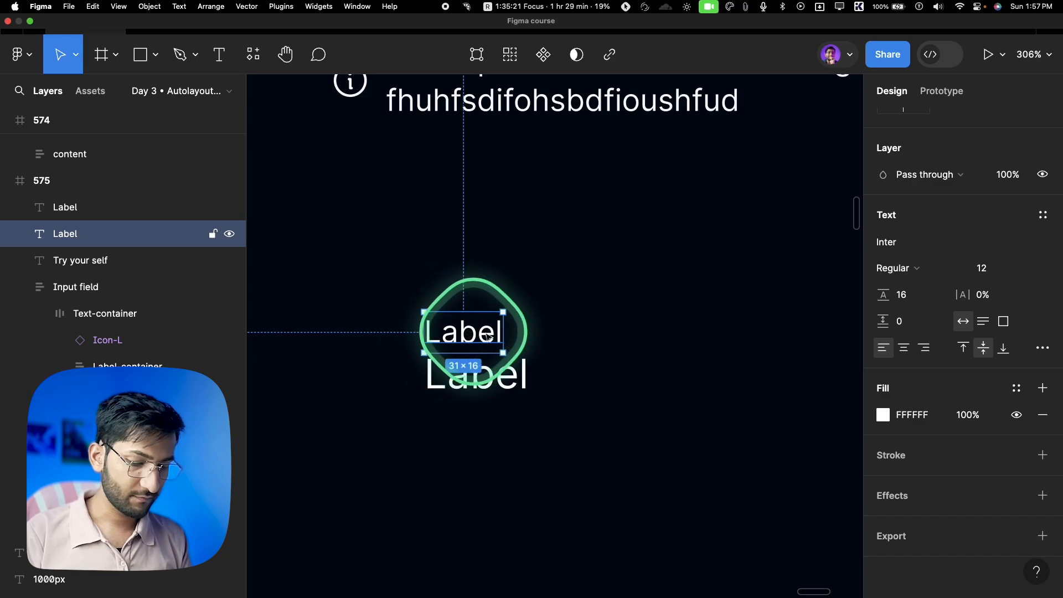
key(5)
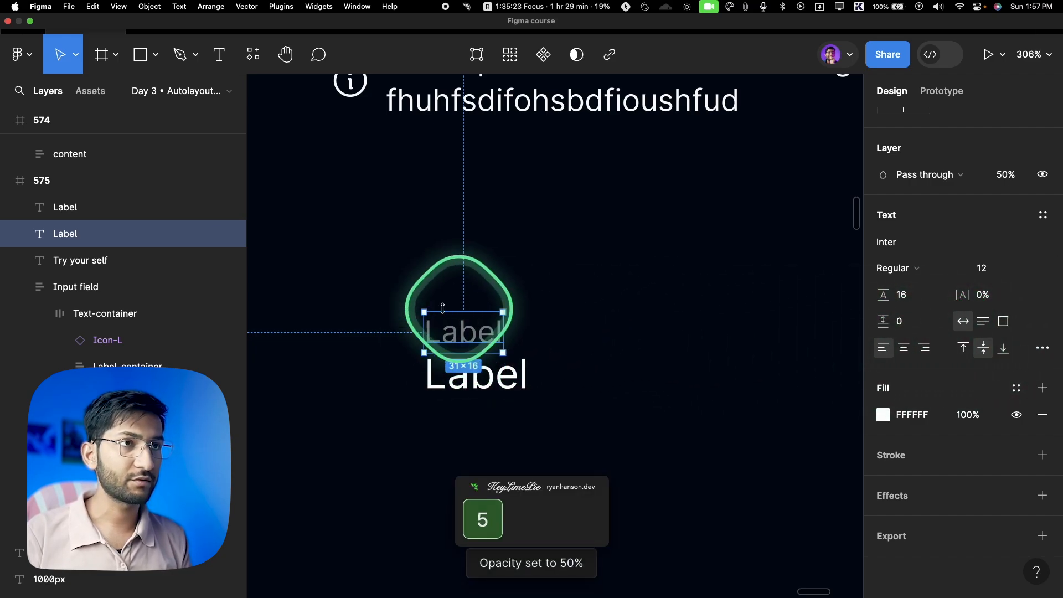
scroll(983, 289, up, 3)
drag(565, 313, 495, 371)
scroll(572, 323, down, 4)
scroll(572, 321, down, 10)
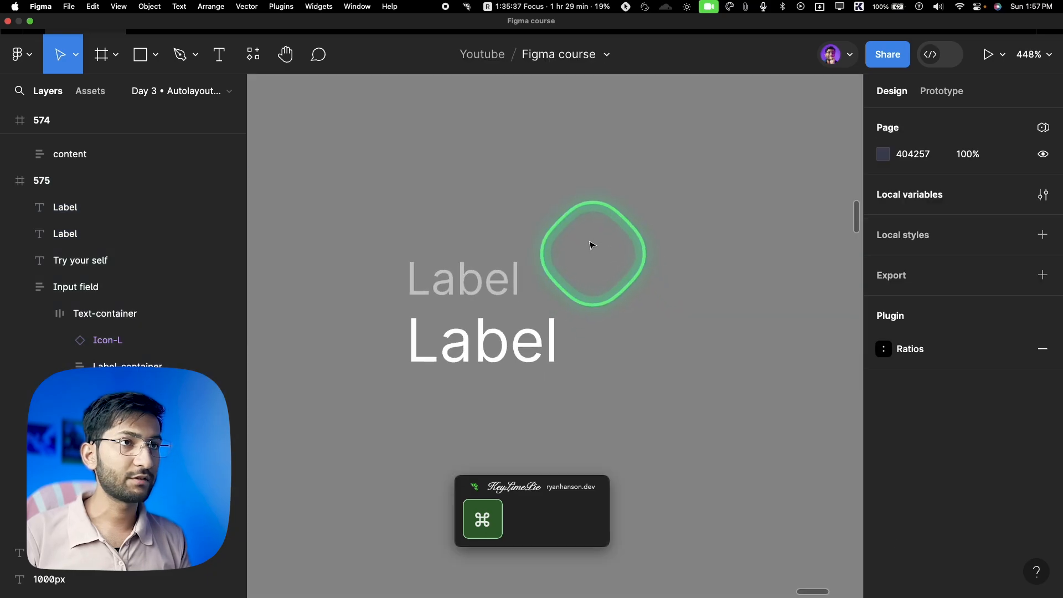
Change the wording of the larger, lower label to "Input text"
drag(592, 249, 506, 342)
double_click(506, 340)
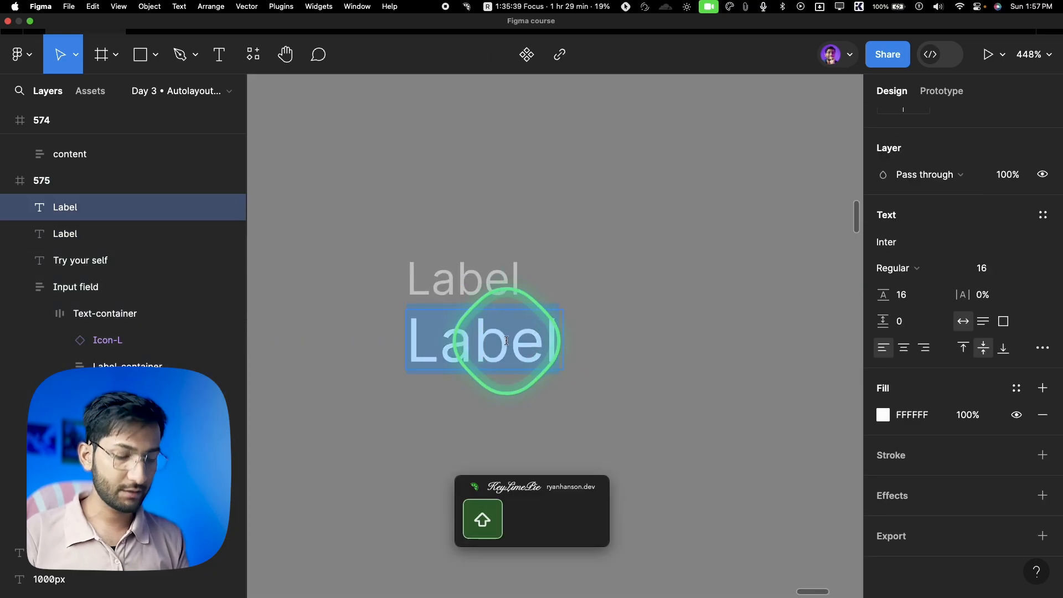
text(Input text)
key(Escape)
Wrap the Label and Input text layers in an auto layout frame and name it "Text conatiner"
click(486, 305)
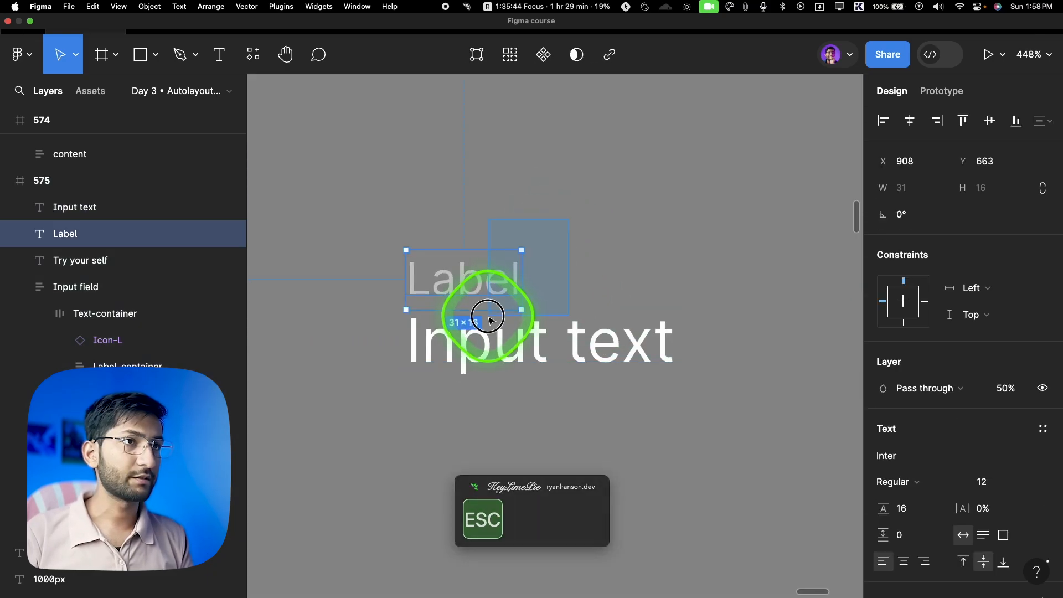
shift+click(477, 335)
key(shift+a)
click(120, 214)
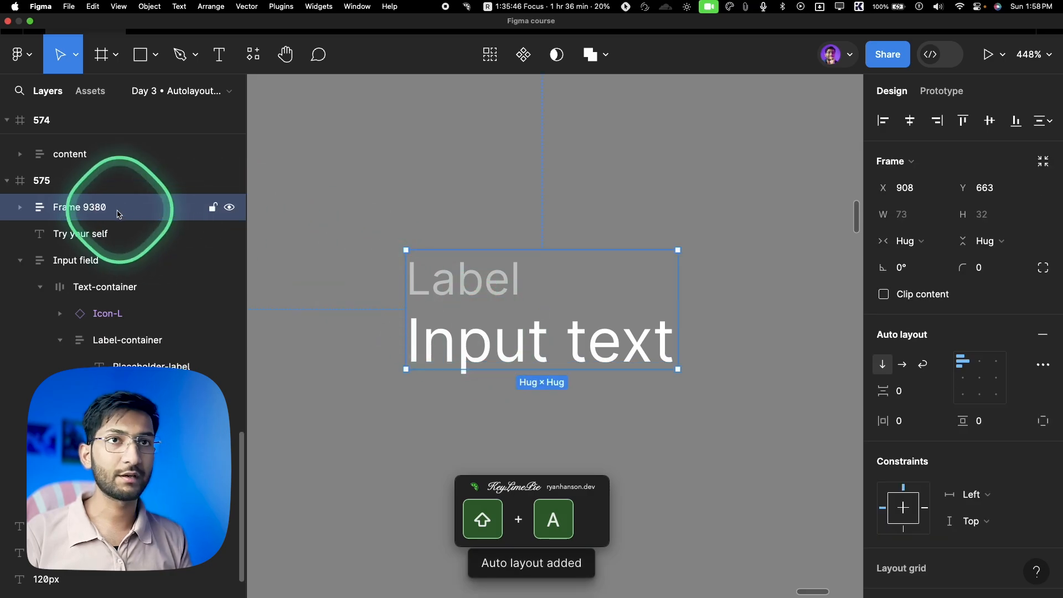
double_click(105, 208)
text(Tex)
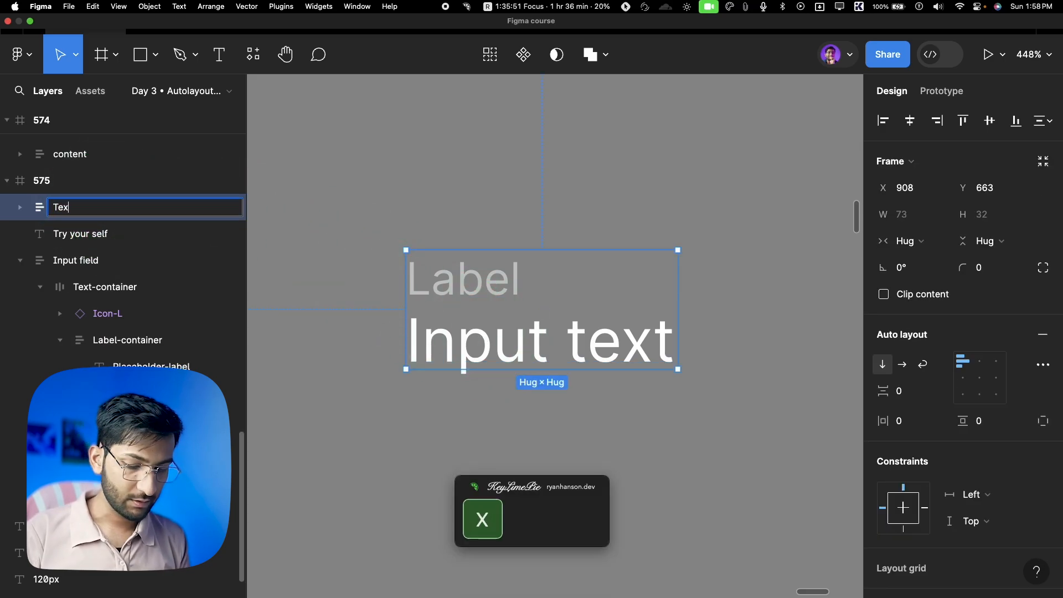
key(Return)
scroll(474, 279, down, 5)
scroll(495, 267, up, 2)
click(497, 264)
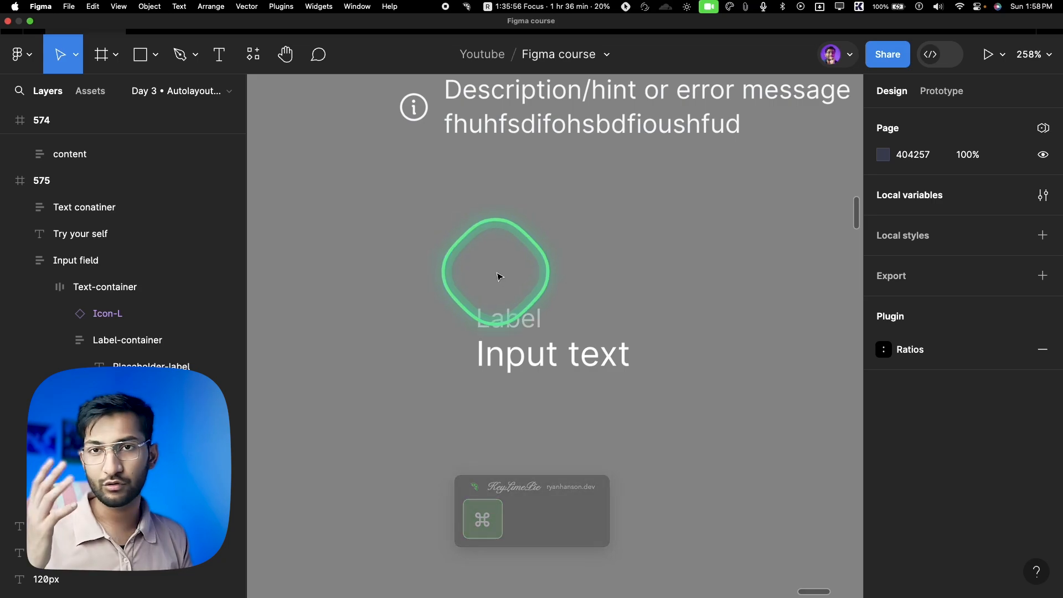
Run the Iconify plugin and search it for "password" icons
click(253, 54)
text(icon)
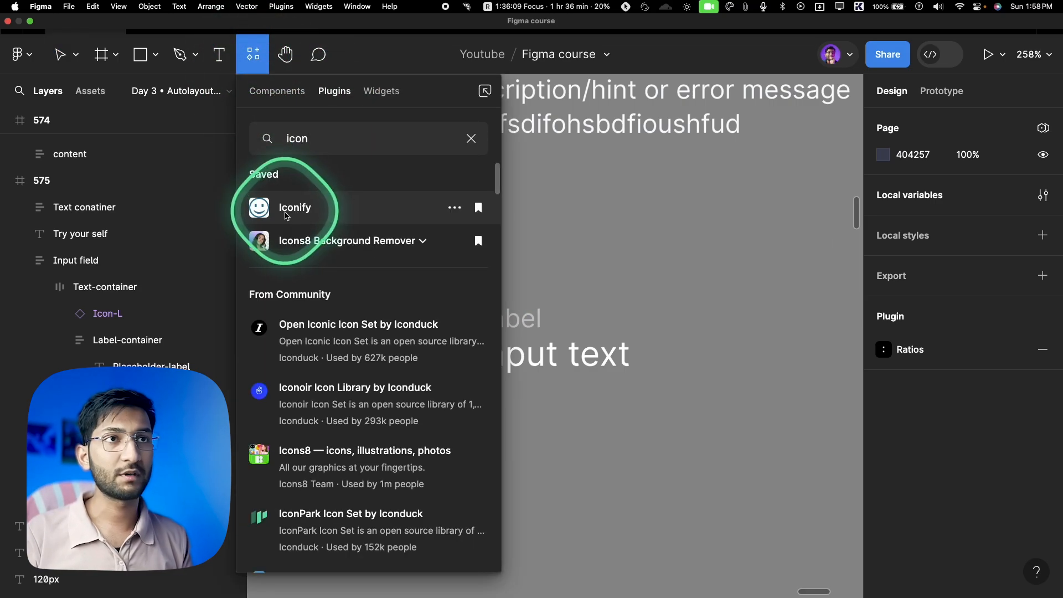
click(286, 216)
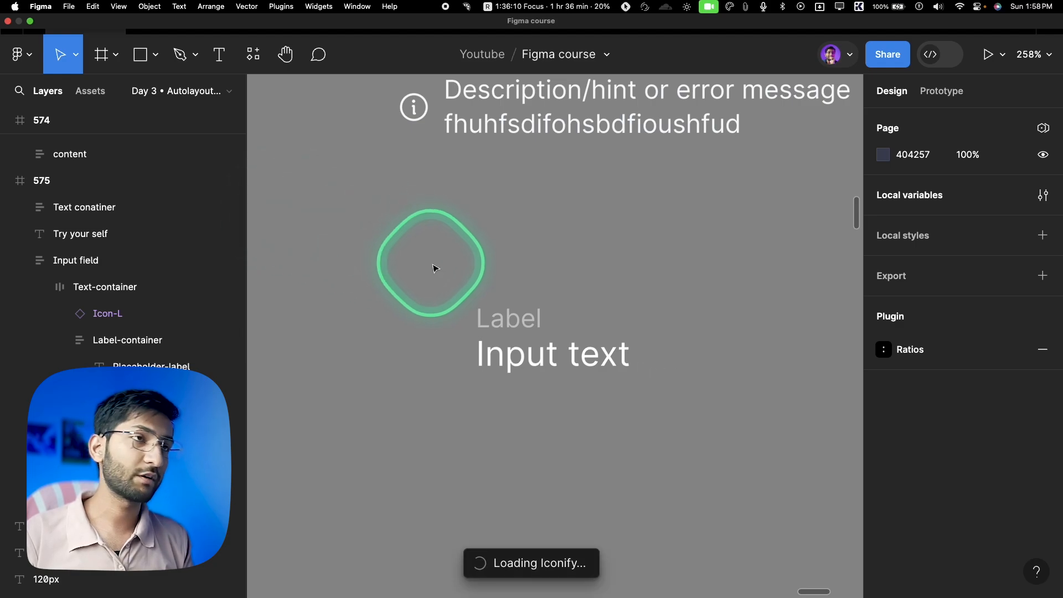
drag(450, 262, 501, 413)
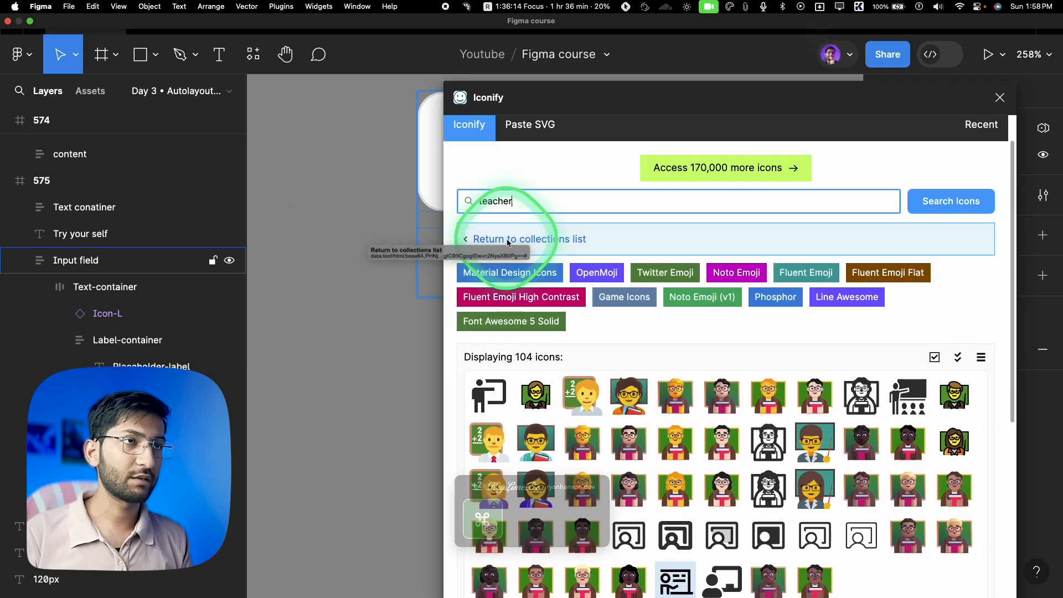
text(password)
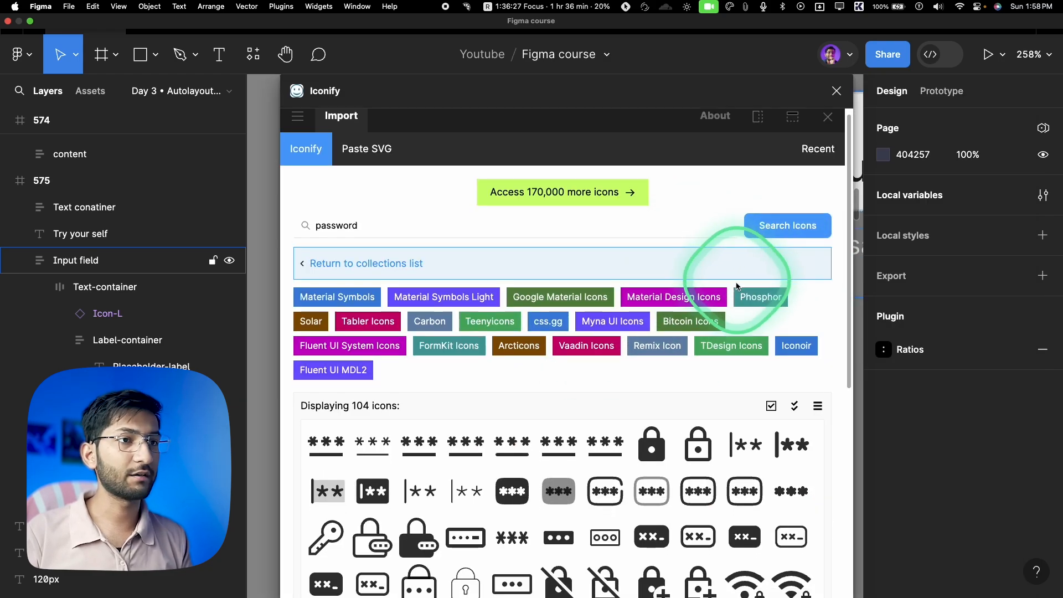
Import the mdi:password-outline lock icon at height 24 from the Iconify password results
scroll(736, 286, down, 5)
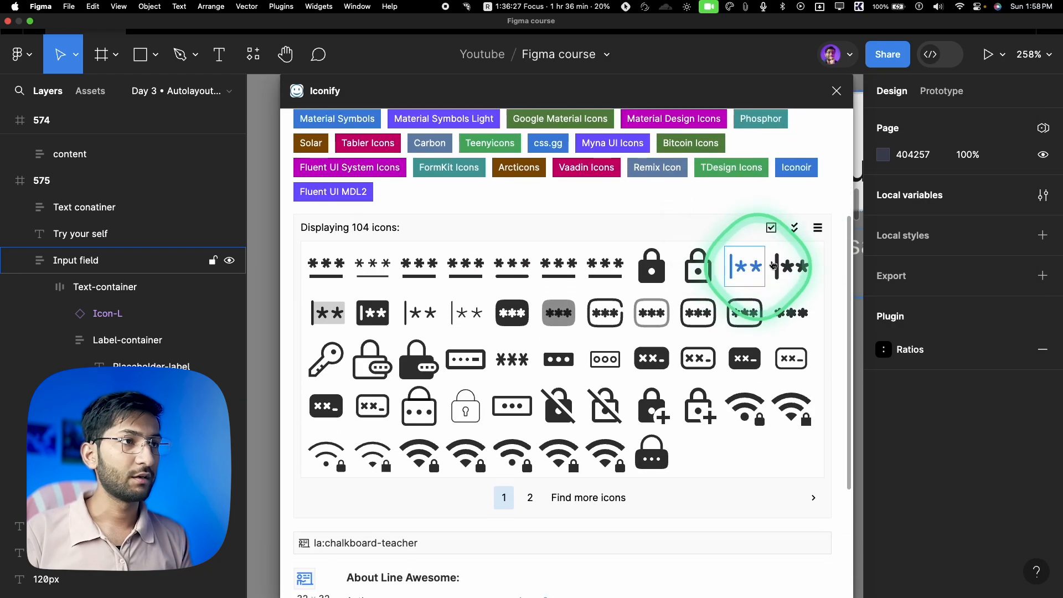
click(696, 265)
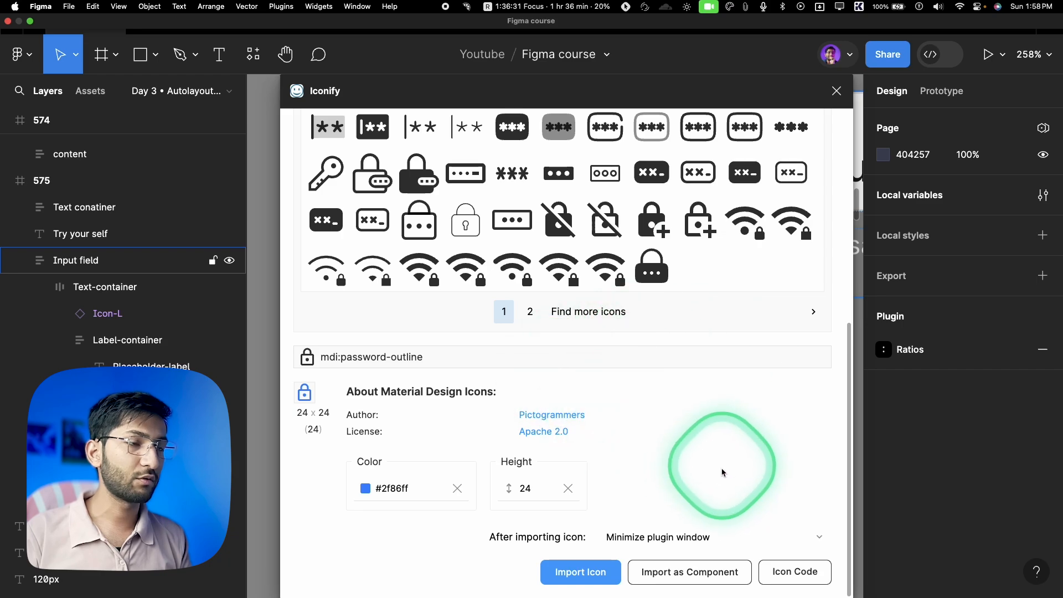
click(582, 579)
scroll(452, 214, down, 1)
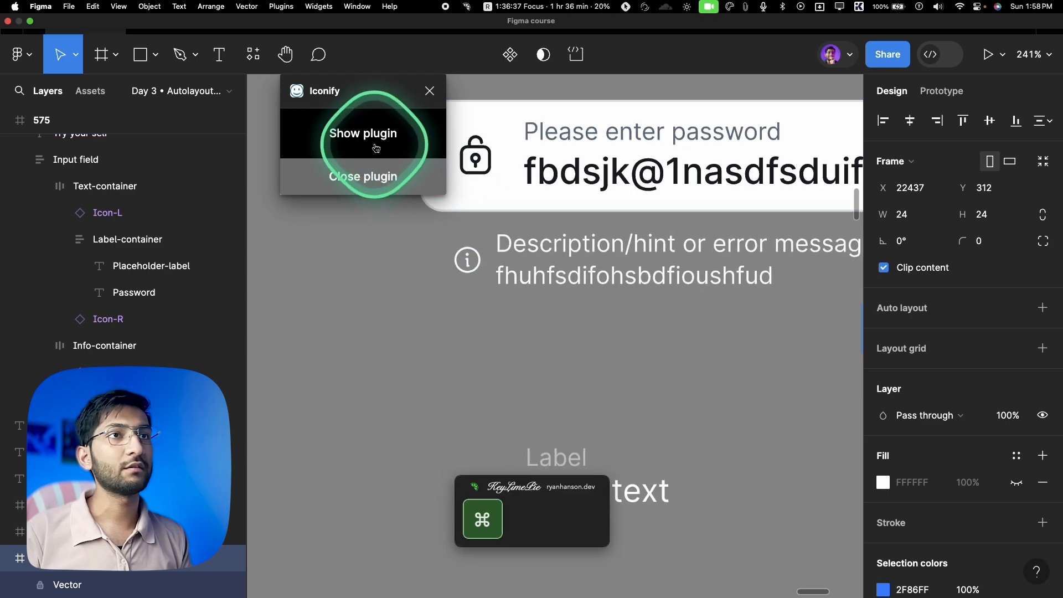
Move the plugin window out of the way and place the imported lock icon in frame 575, just left of the Label and Input text
drag(391, 94, 148, 308)
scroll(437, 301, down, 6)
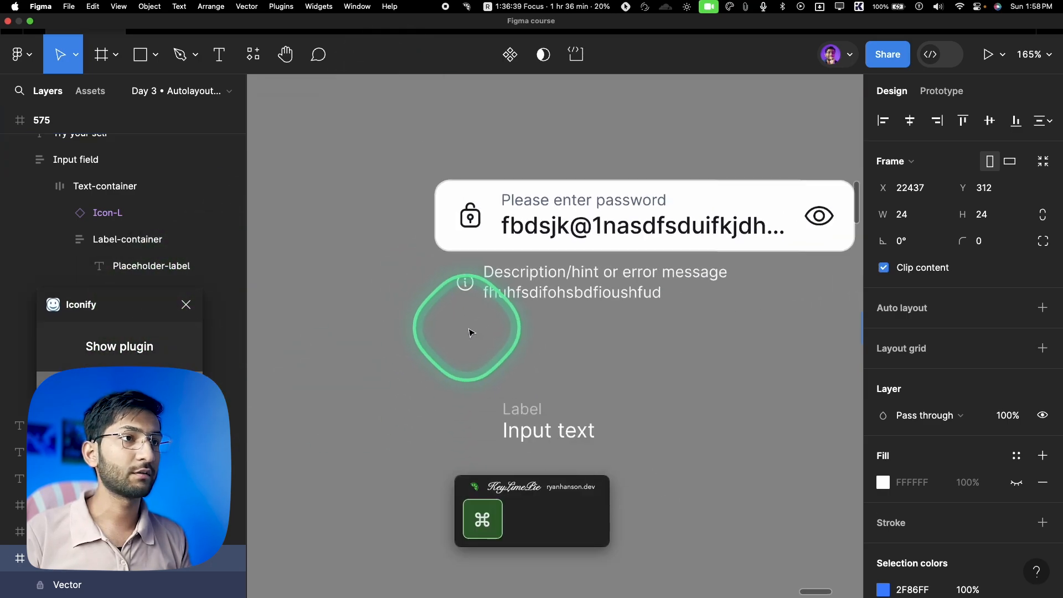
scroll(553, 356, down, 3)
scroll(759, 315, up, 10)
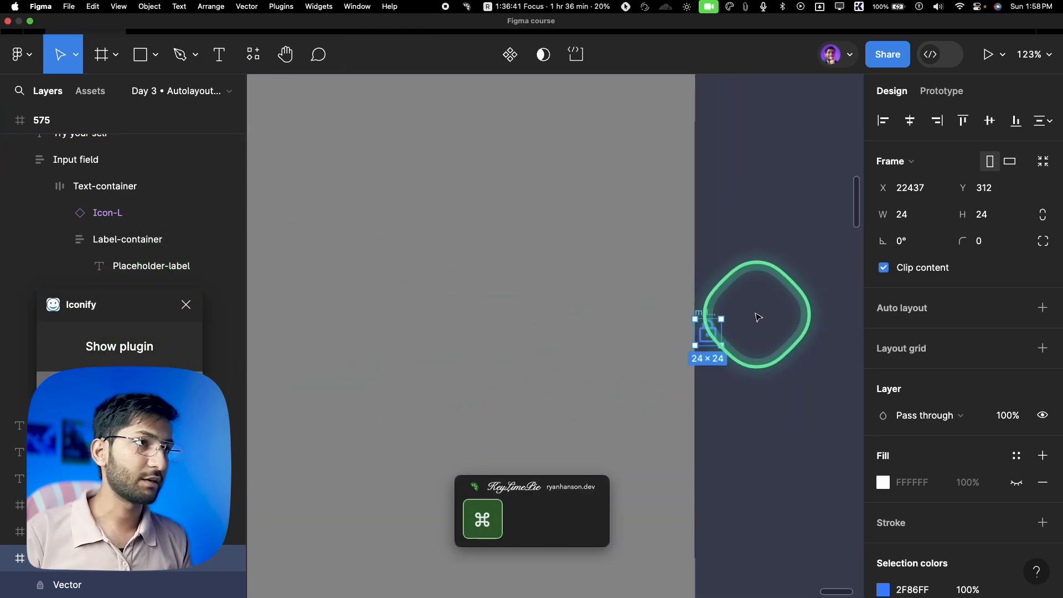
drag(652, 322, 319, 384)
scroll(814, 347, down, 5)
scroll(797, 354, down, 3)
scroll(320, 382, up, 10)
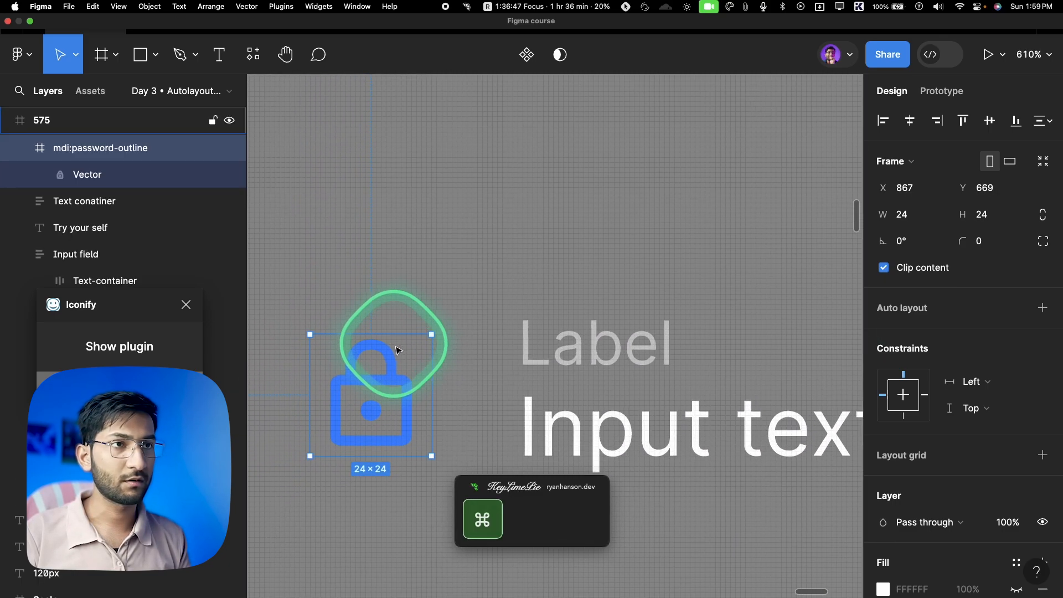
Change the lock icon's colour to black, 000000
scroll(985, 421, down, 6)
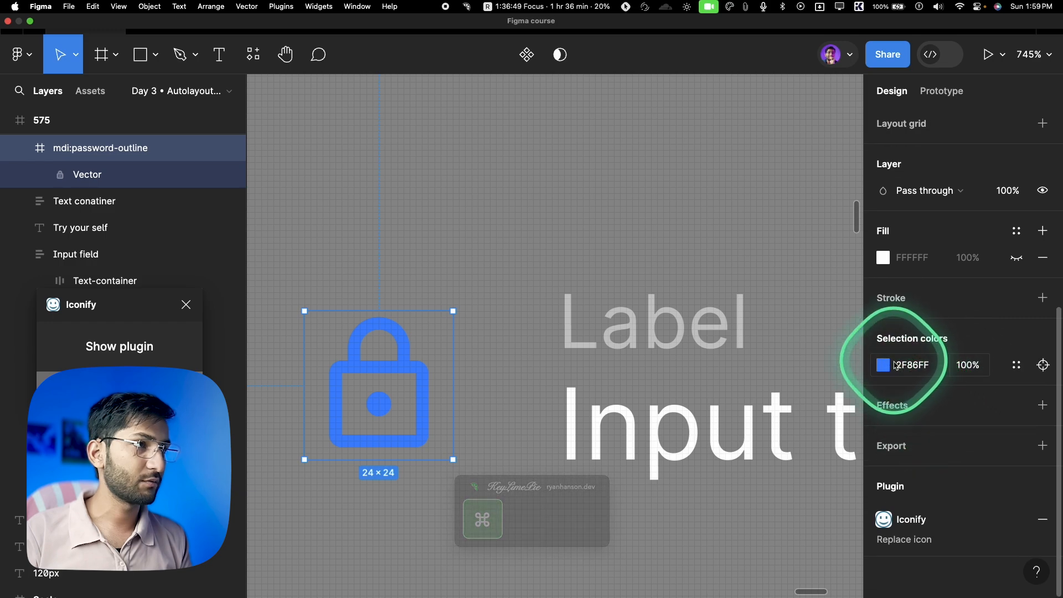
click(890, 370)
drag(735, 304, 474, 368)
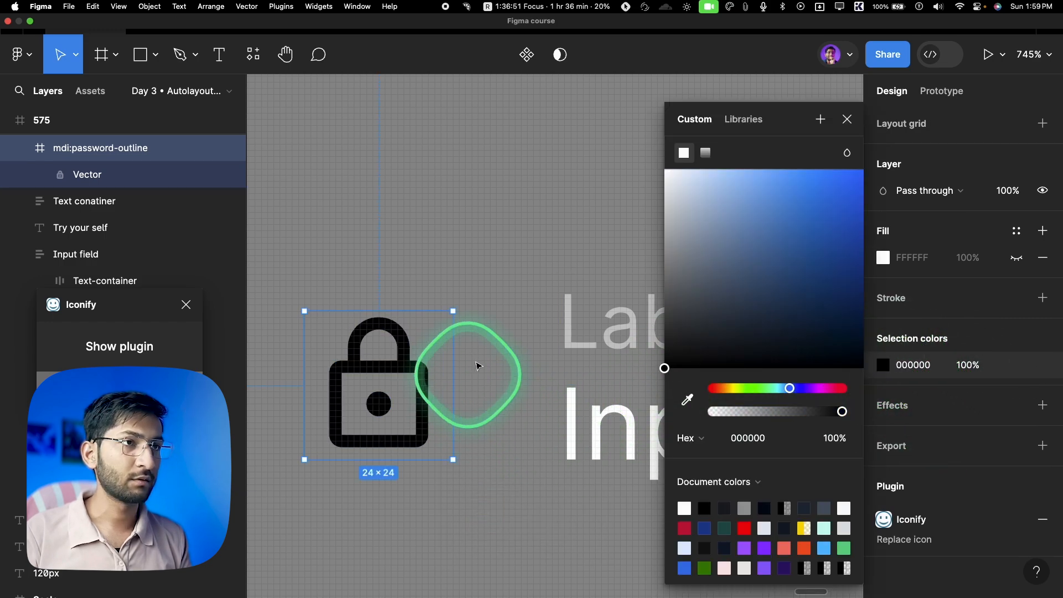
Change the text colour of the Text conatiner frame to black, 000000
click(520, 327)
click(586, 328)
scroll(978, 382, down, 5)
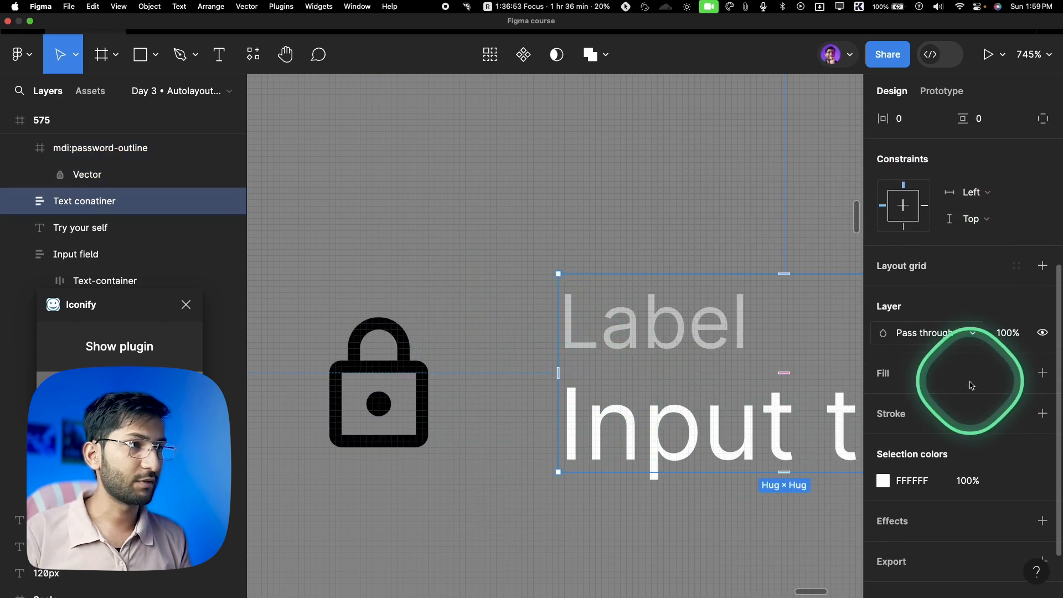
click(884, 454)
drag(778, 299, 729, 383)
click(844, 118)
Duplicate the lock icon to the right of the Input text, placing the copy beneath the reference field's eye icon
scroll(449, 301, down, 5)
scroll(442, 301, right, 1)
drag(431, 326, 721, 335)
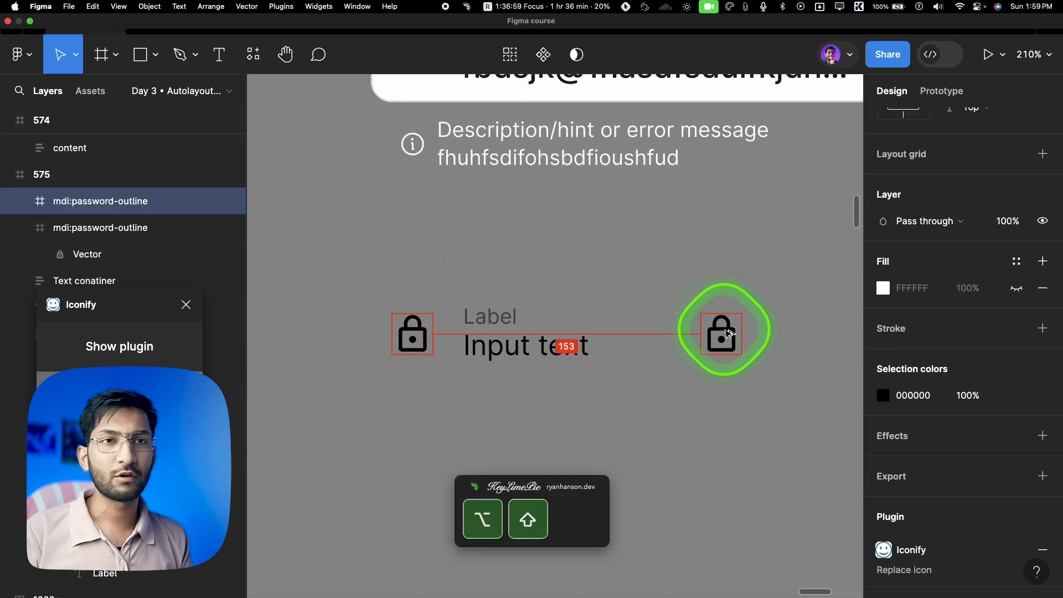
scroll(477, 328, up, 2)
scroll(477, 327, right, 2)
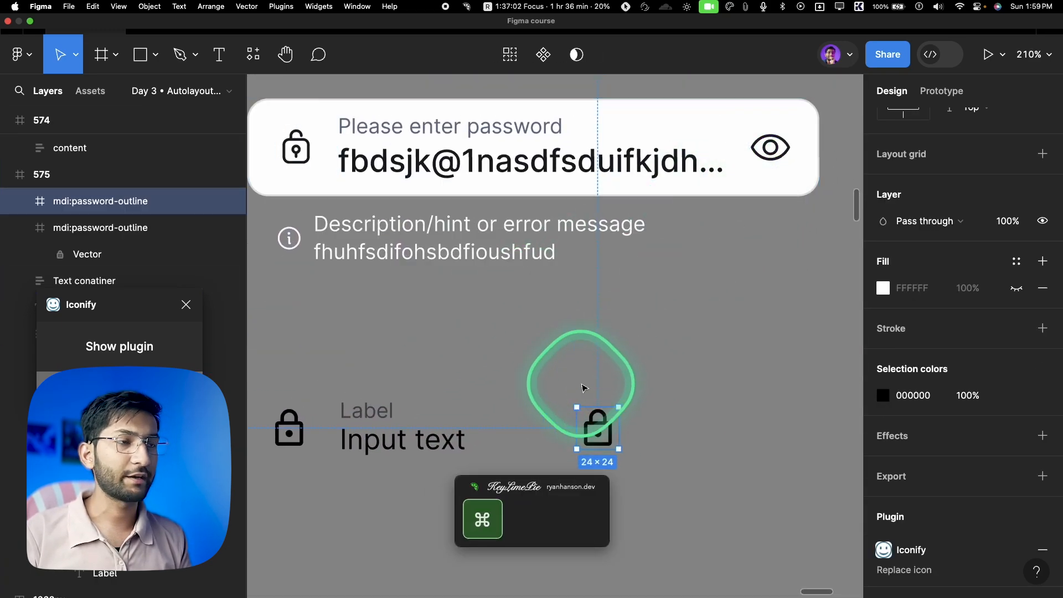
scroll(657, 321, left, 1)
scroll(657, 321, down, 1)
scroll(657, 321, down, 2)
scroll(619, 335, right, 1)
drag(634, 372, 760, 370)
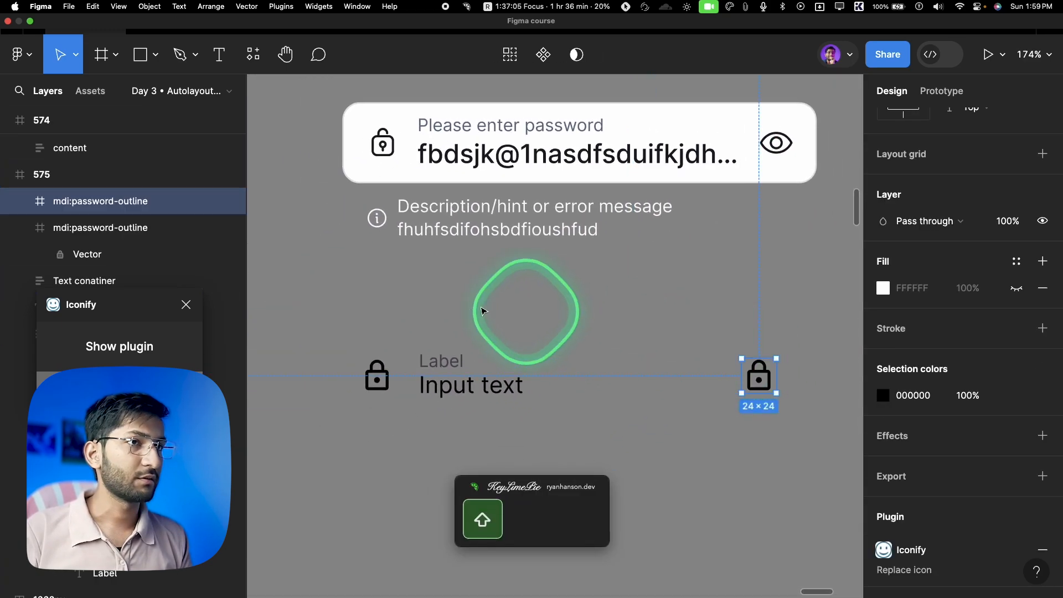
Wrap both lock icons and the Text conatiner in a horizontal auto layout frame and give it a white FFFFFF fill
click(389, 299)
drag(342, 314, 791, 426)
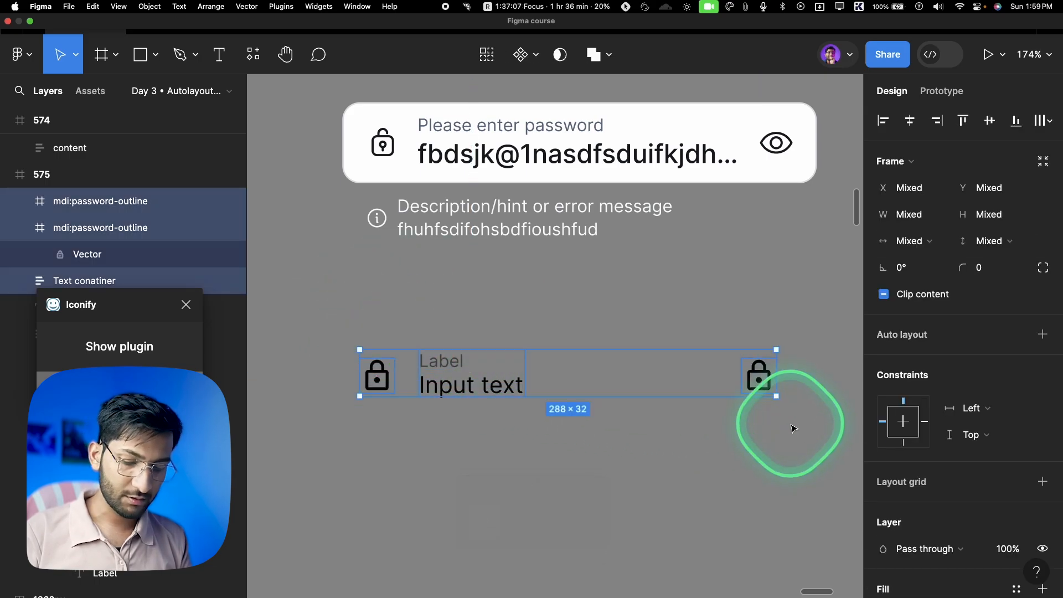
key(shift+a)
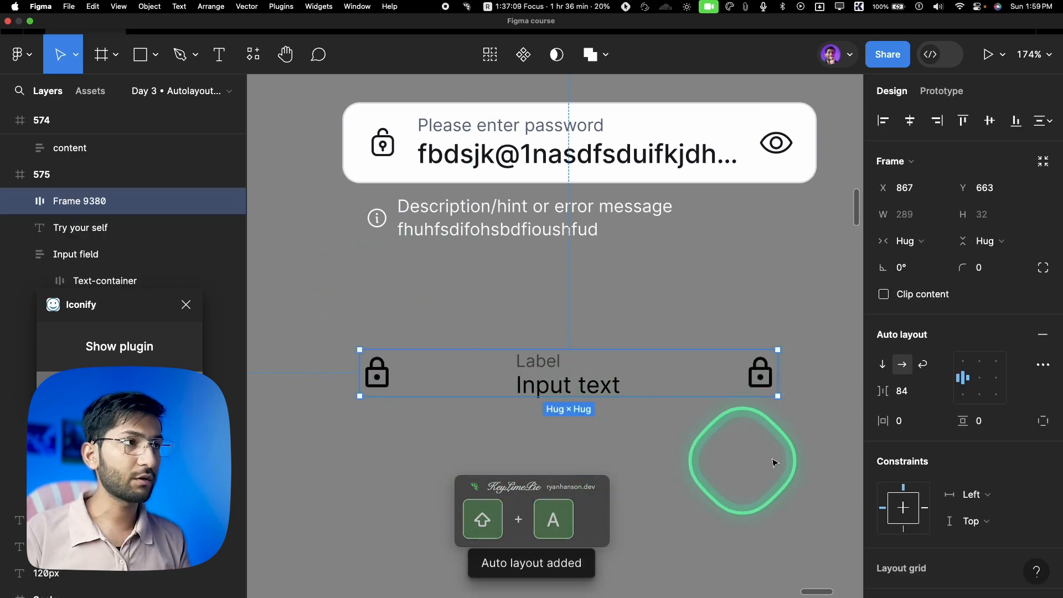
scroll(953, 399, down, 6)
click(934, 348)
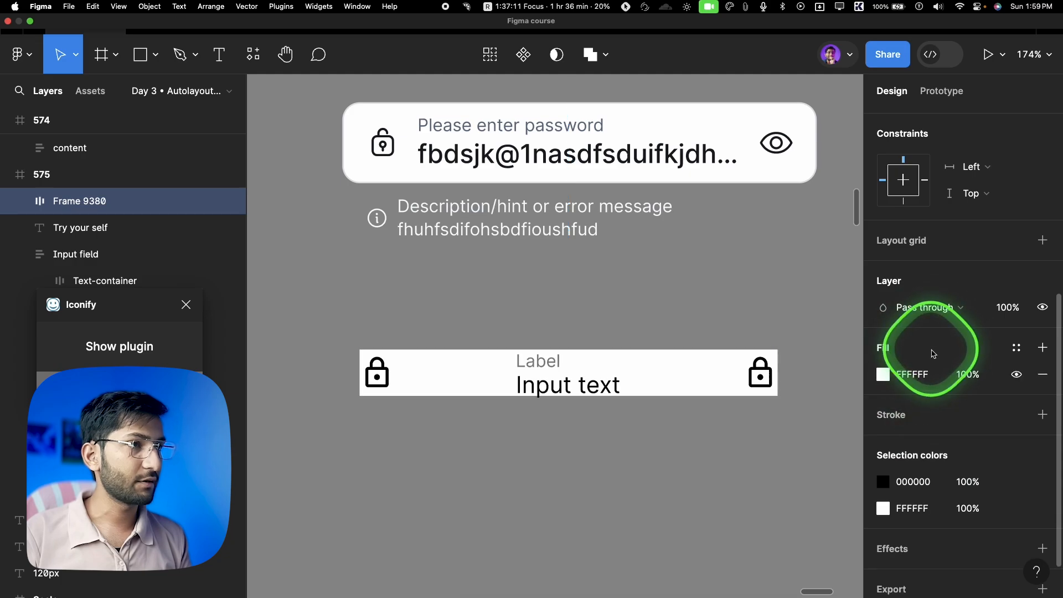
Check the spacing around the reference field's label text and set its Text-container's vertical padding to 0
scroll(941, 360, up, 6)
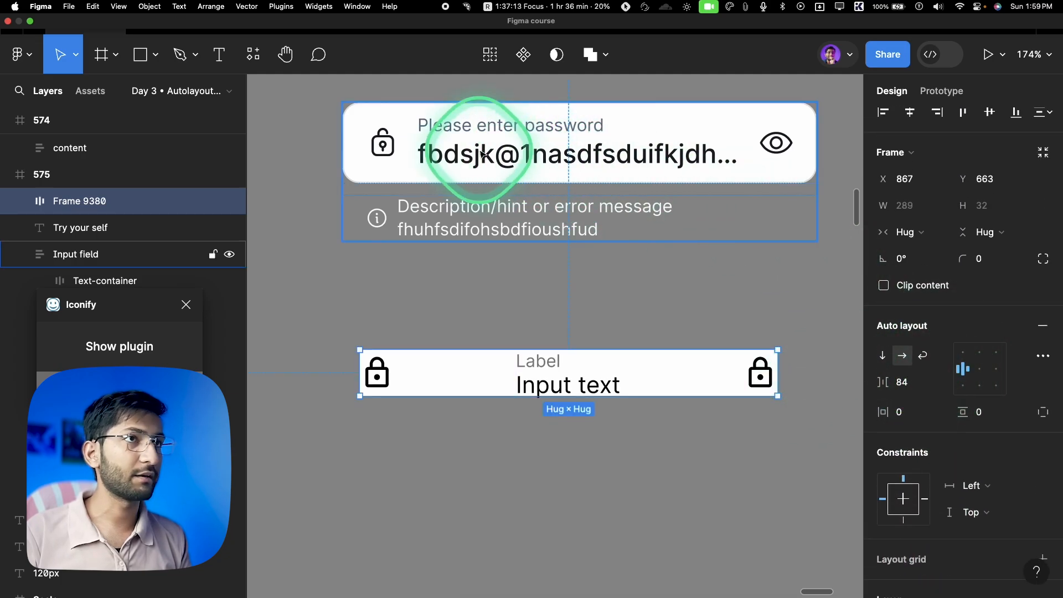
click(476, 130)
click(477, 125)
key(alt)
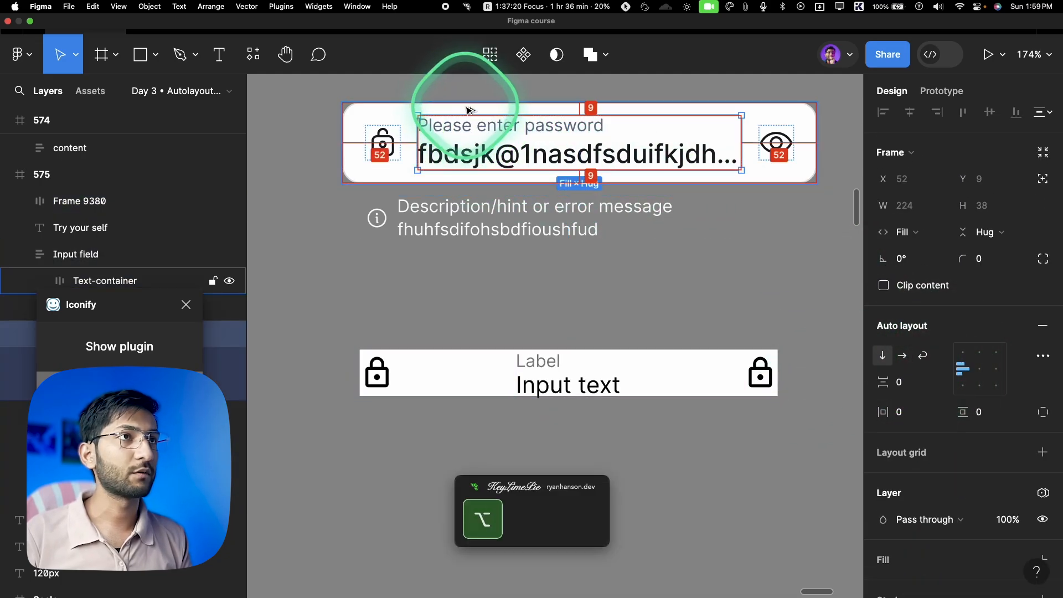
click(467, 110)
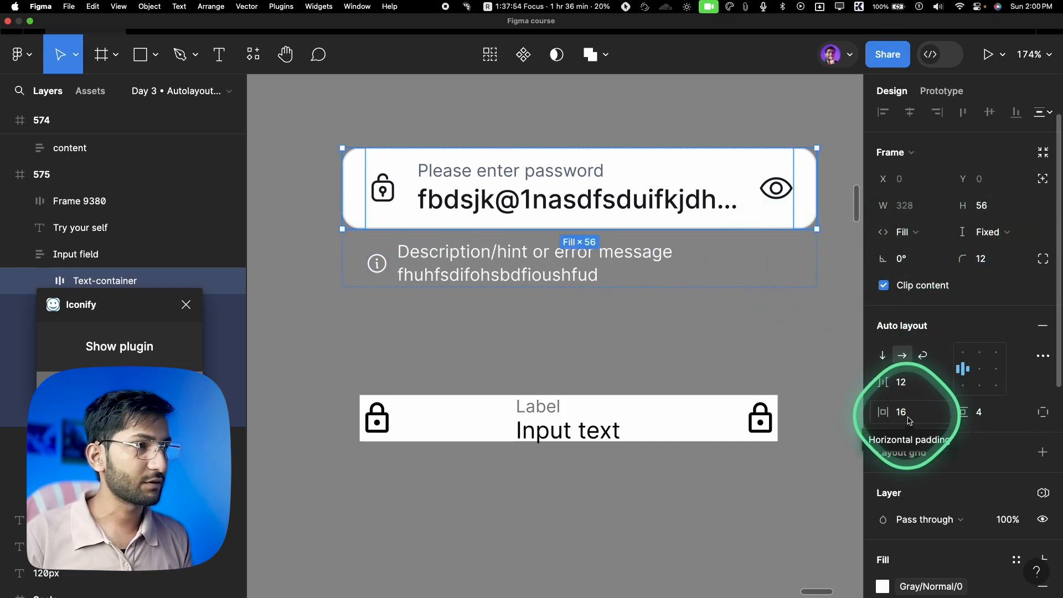
click(979, 413)
text(0)
key(Return)
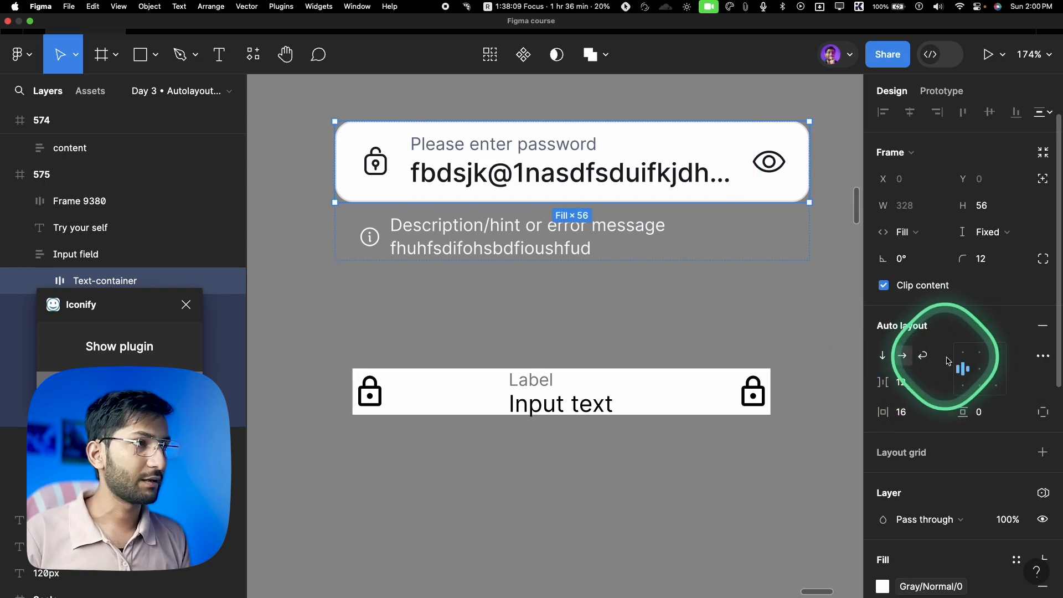
Set the horizontal padding of the new white field frame to 16
click(518, 381)
click(914, 416)
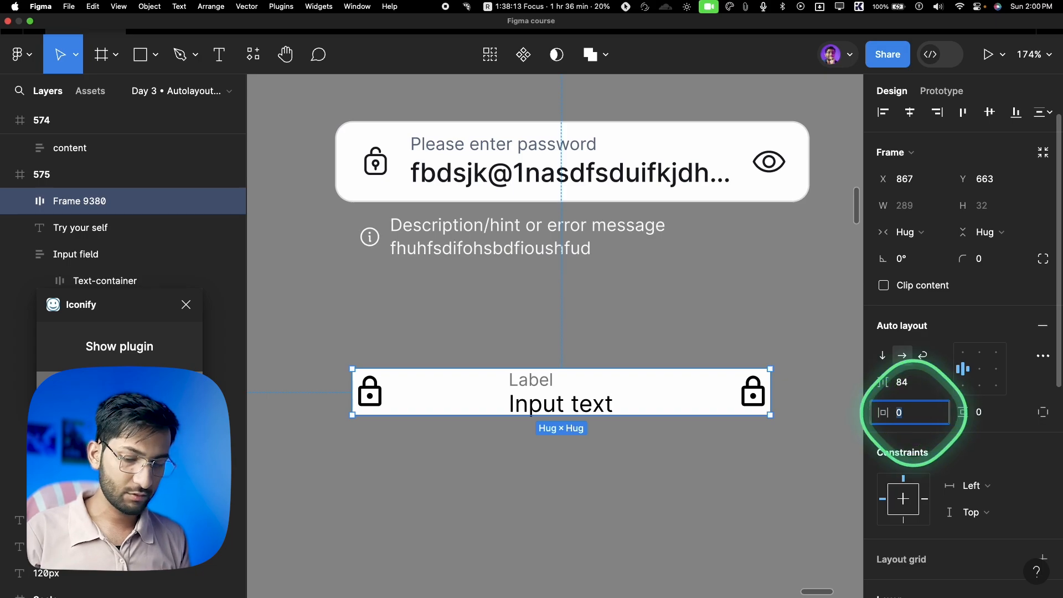
text(16)
key(Return)
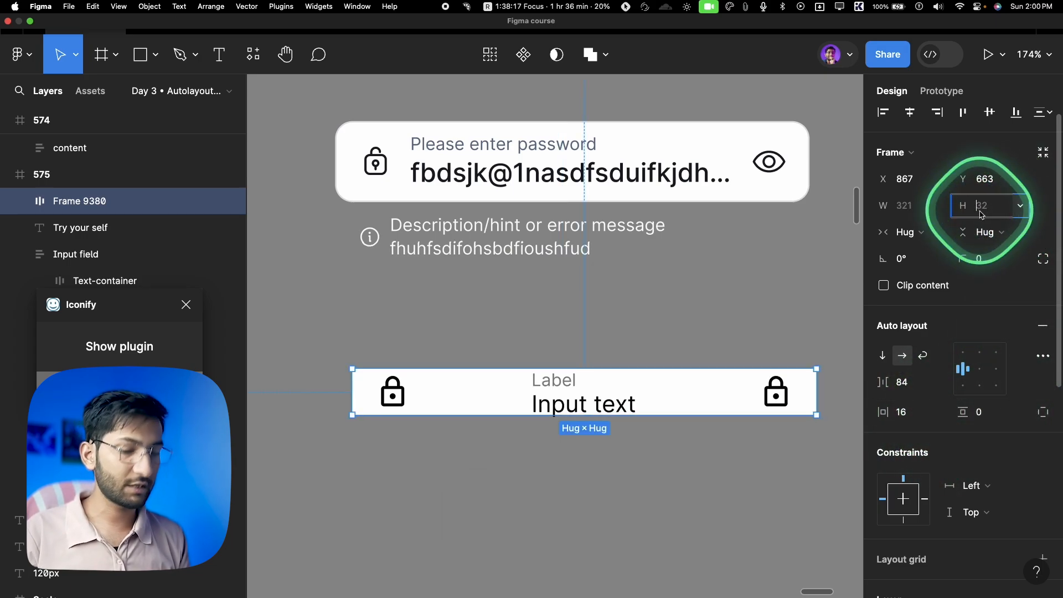
Give the new field frame a height of 56 and a corner radius of 12
text(56)
click(985, 260)
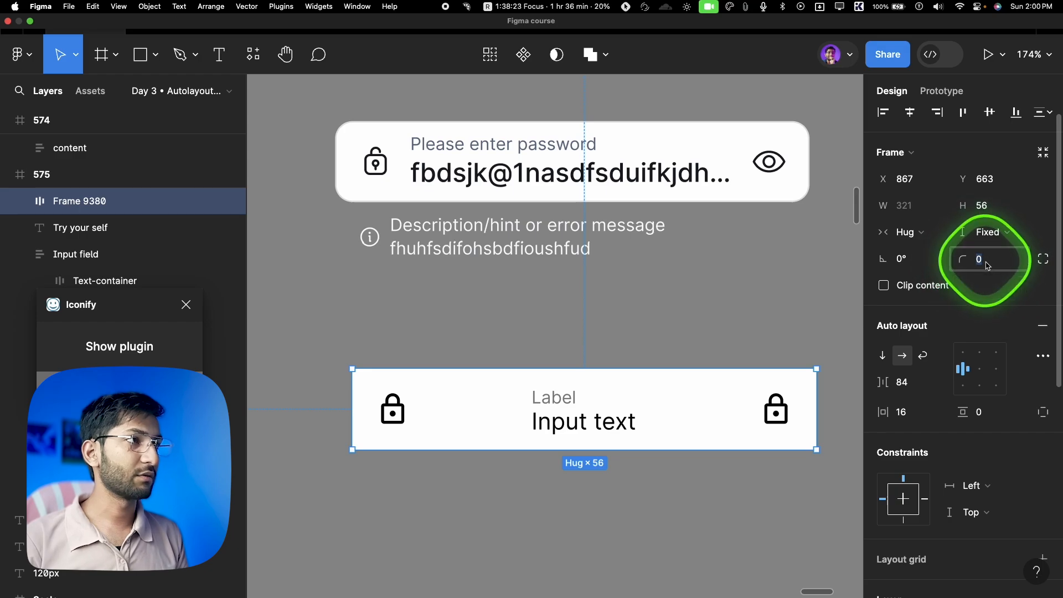
text(12)
click(984, 277)
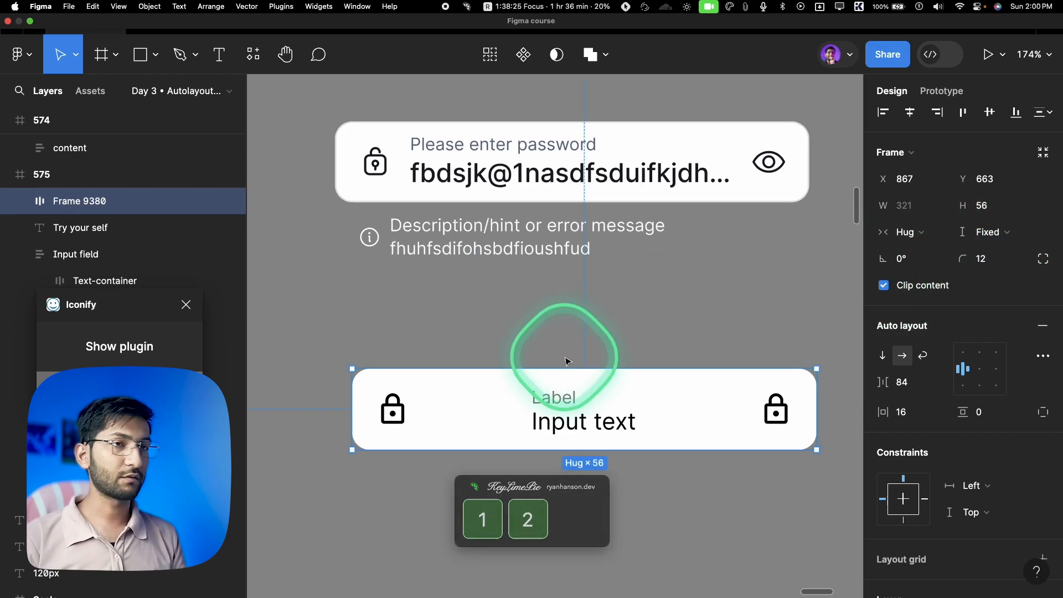
Set the horizontal gap between the new field's items to 12 and stretch the frame to a width of 321
scroll(529, 420, up, 3)
super+click(545, 412)
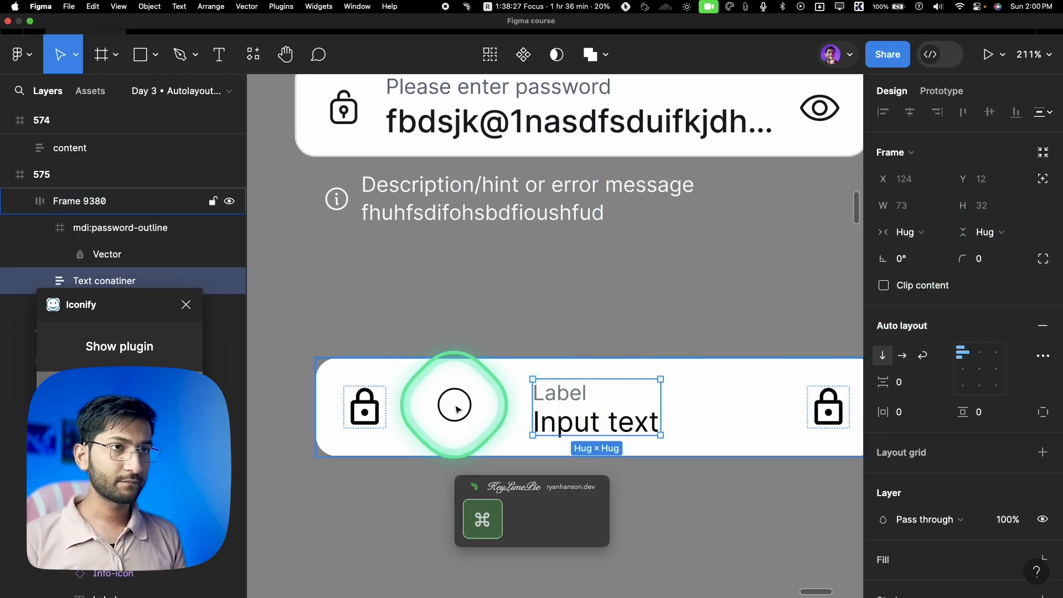
super+click(459, 408)
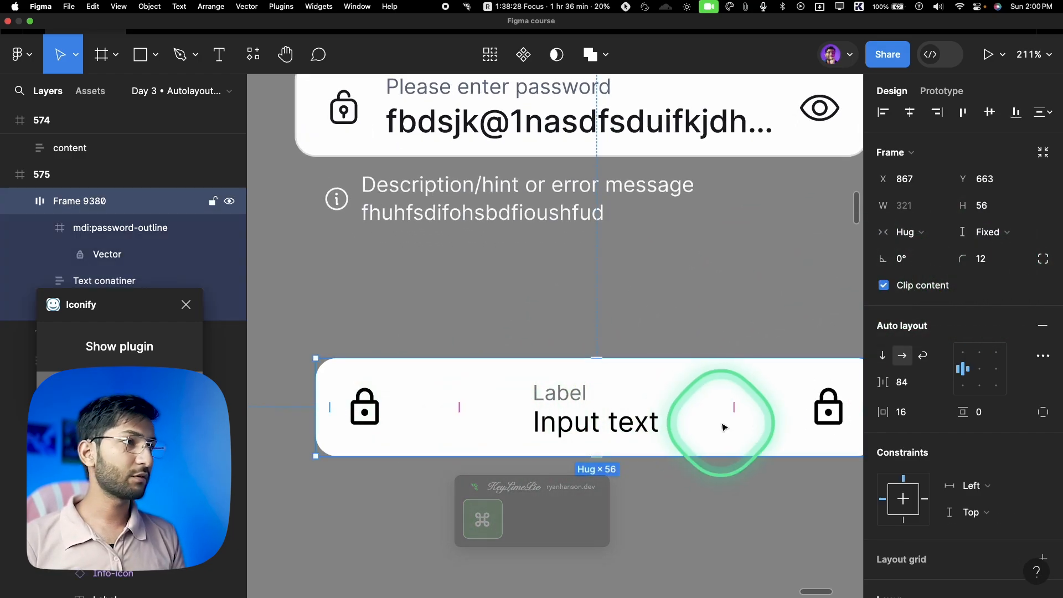
click(908, 387)
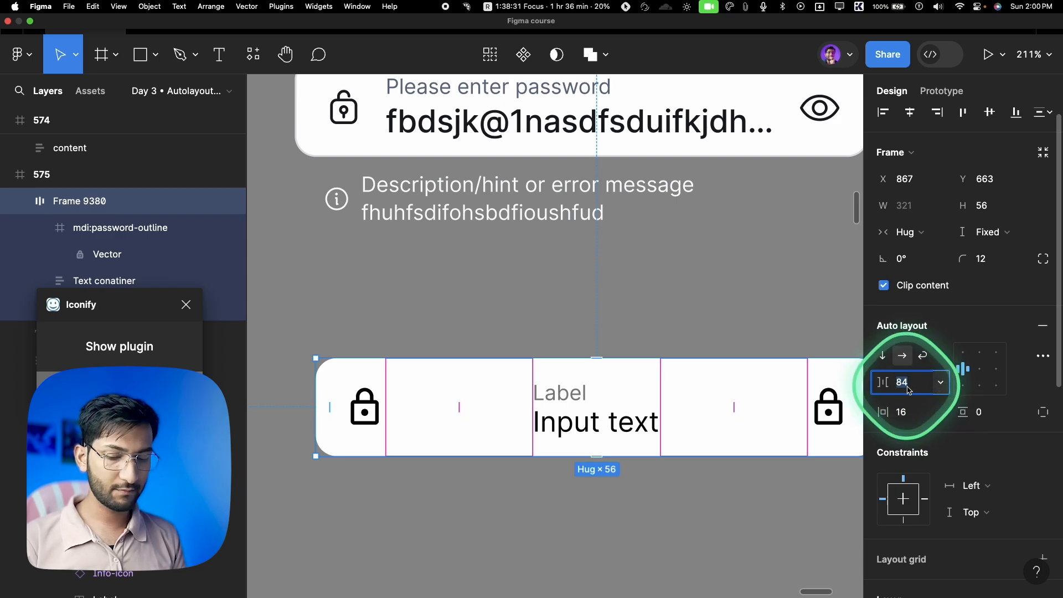
text(12)
key(Return)
scroll(448, 408, down, 3)
drag(567, 395, 733, 390)
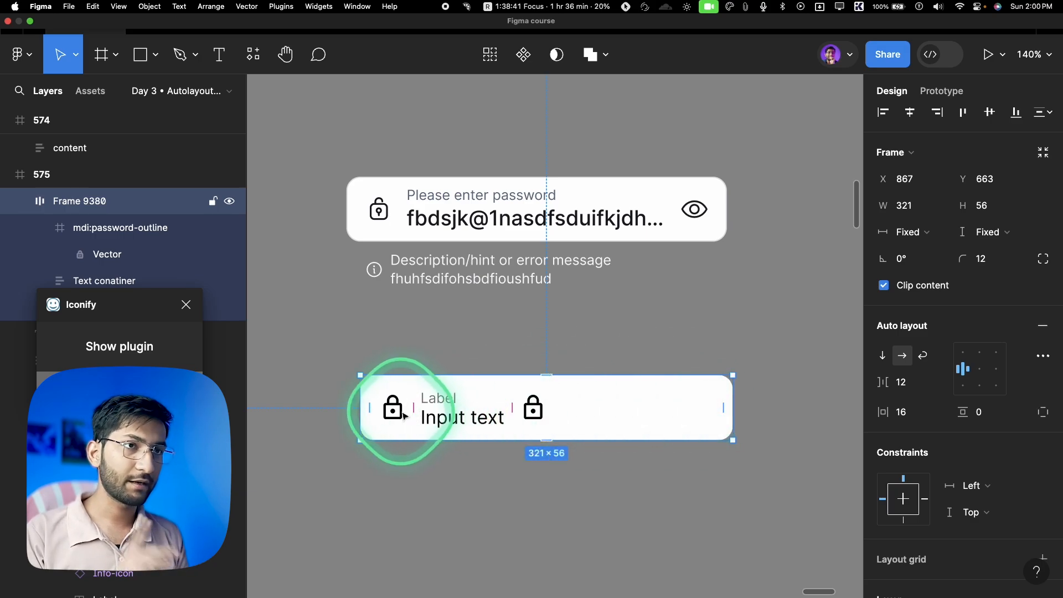
Close the Iconify plugin and set the Text conatiner's horizontal resizing to Fill container
click(448, 413)
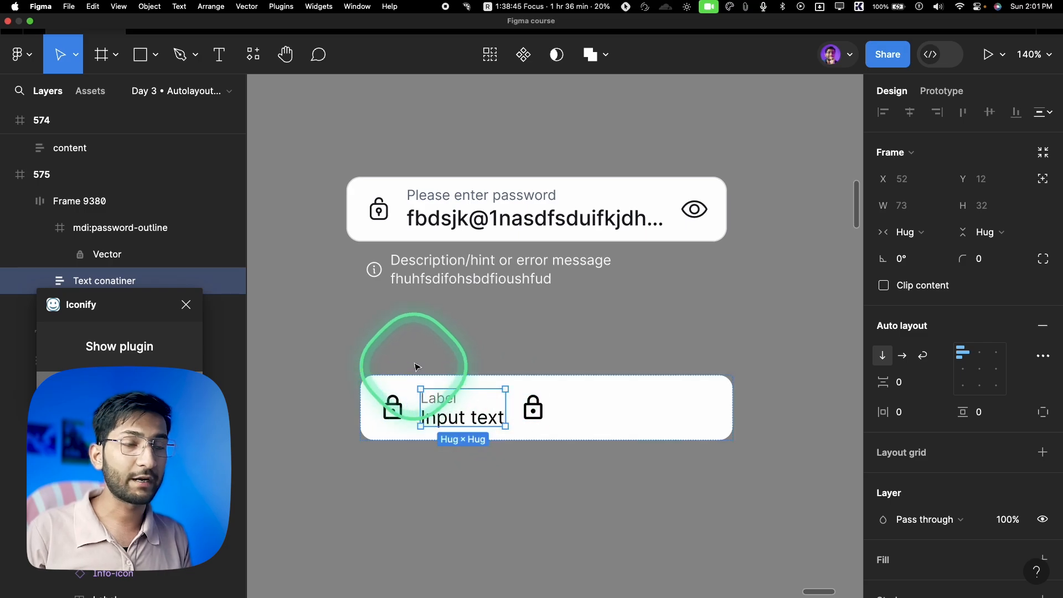
click(186, 304)
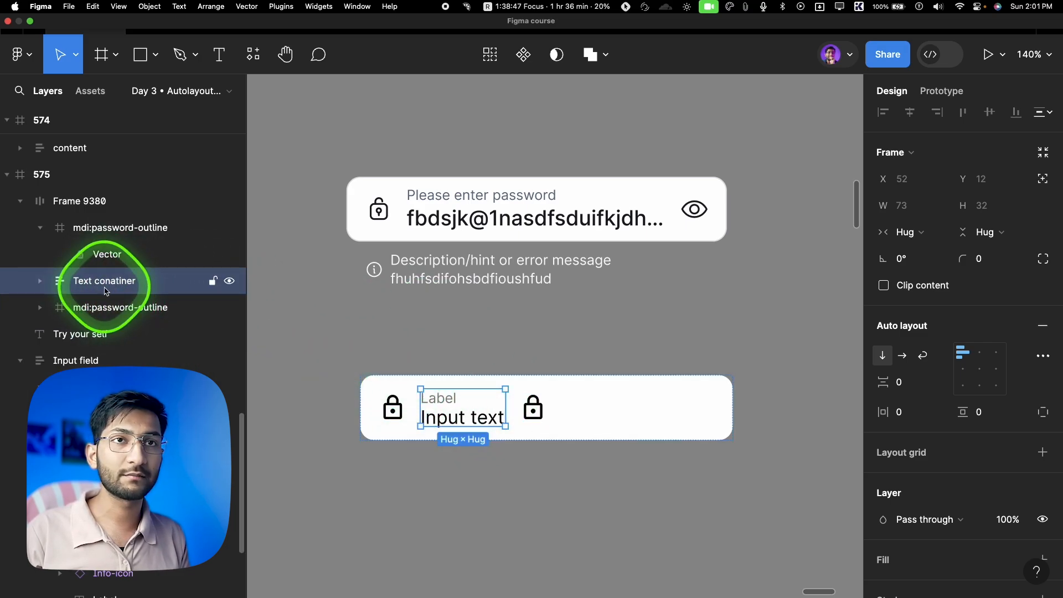
click(41, 281)
click(111, 328)
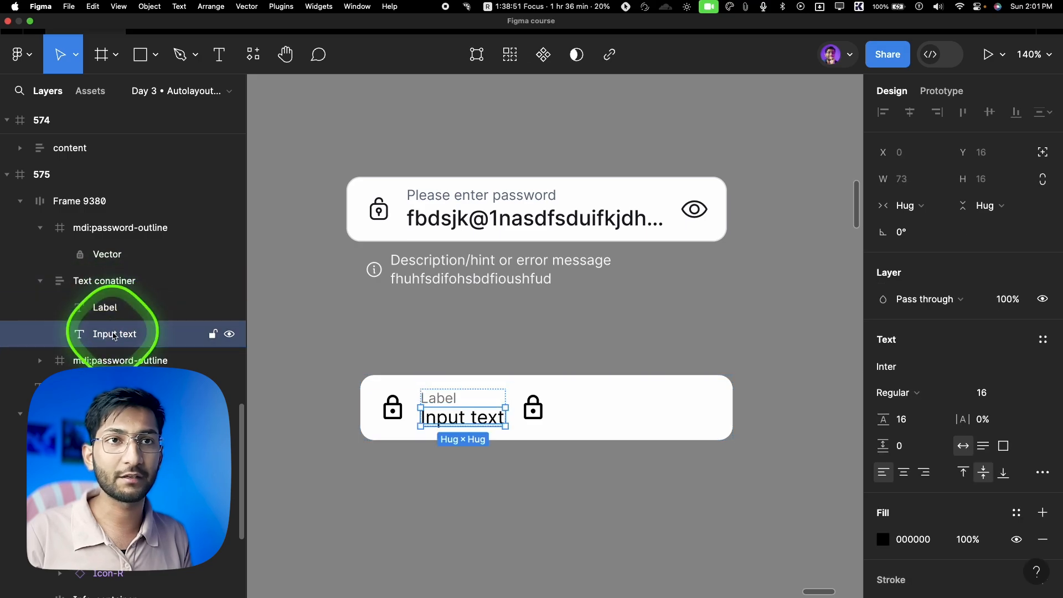
click(40, 284)
click(100, 280)
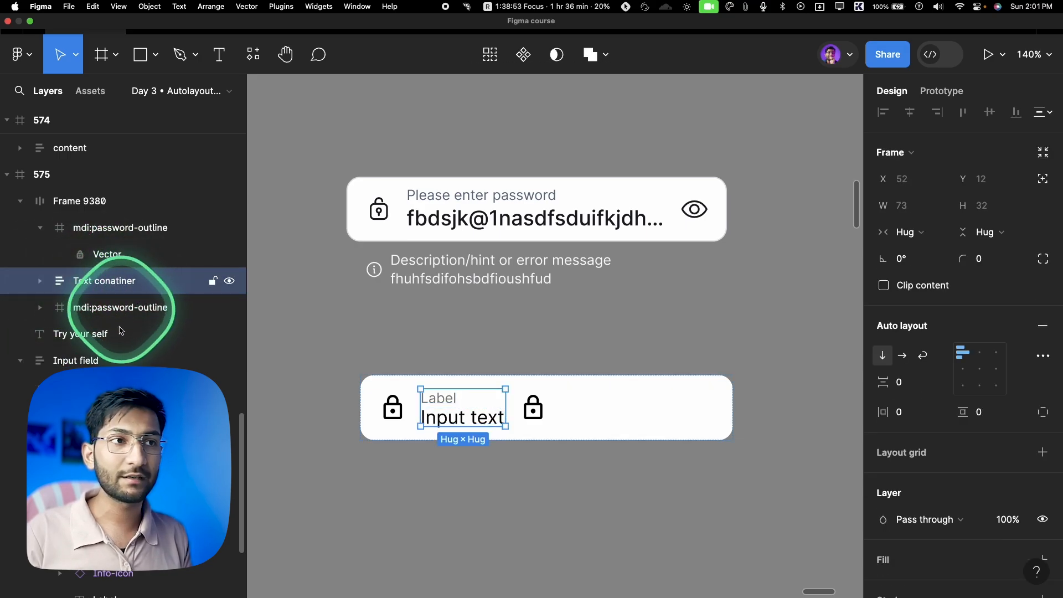
click(896, 240)
click(898, 253)
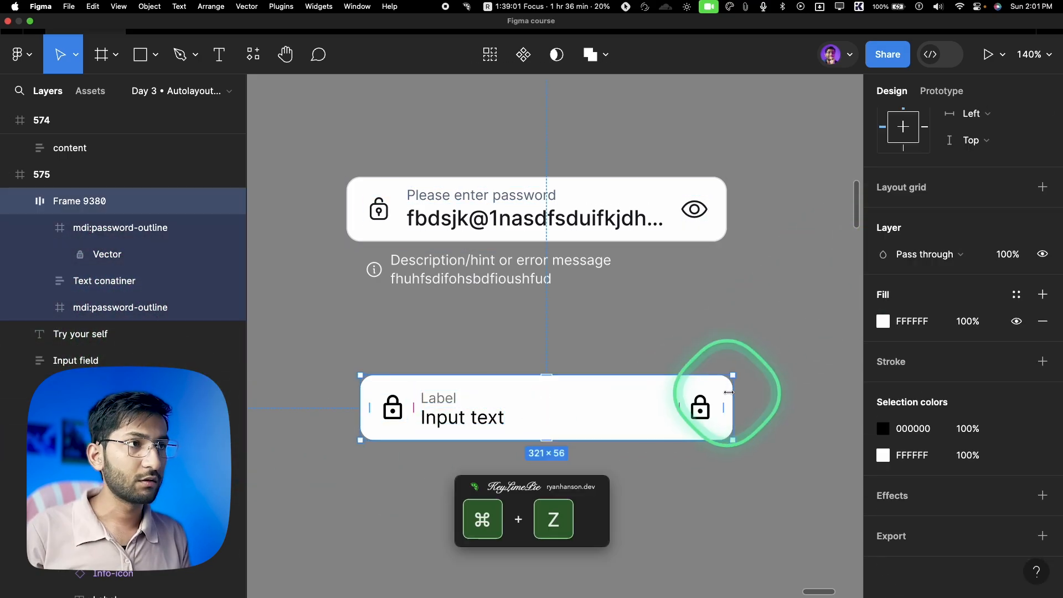
Widen the new input field frame to 326
mouse_move(732, 390)
mouse_down()
mouse_move(643, 389)
mouse_move(738, 394)
mouse_up()
drag(447, 329, 473, 319)
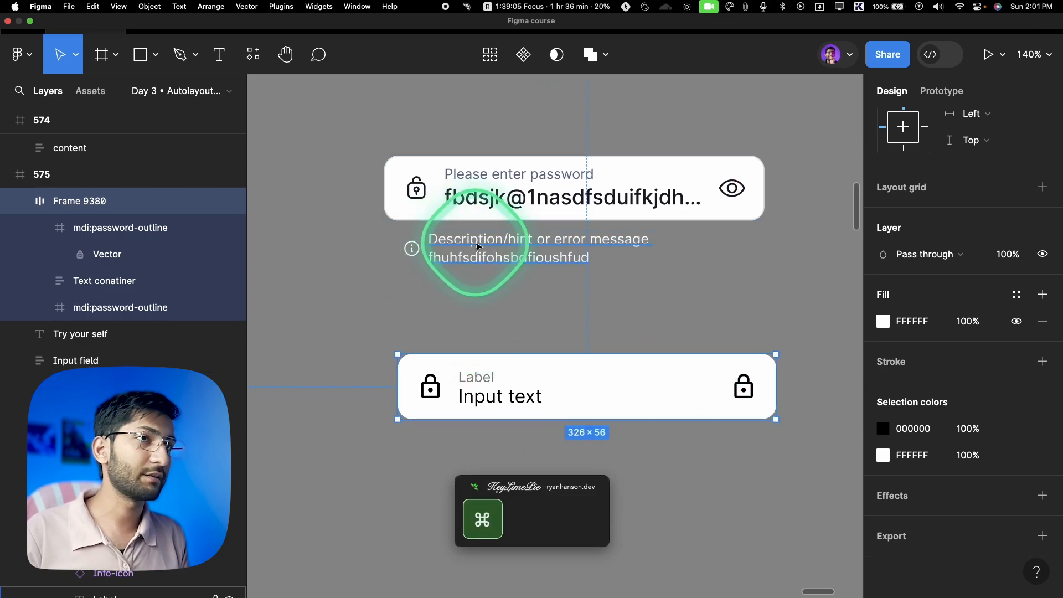
Copy the hint text from the reference field below the new field and shorten it to "Description/hint or error message"
super+click(477, 249)
scroll(479, 249, down, 2)
drag(479, 213, 494, 436)
double_click(500, 431)
drag(598, 440, 541, 419)
key(Escape)
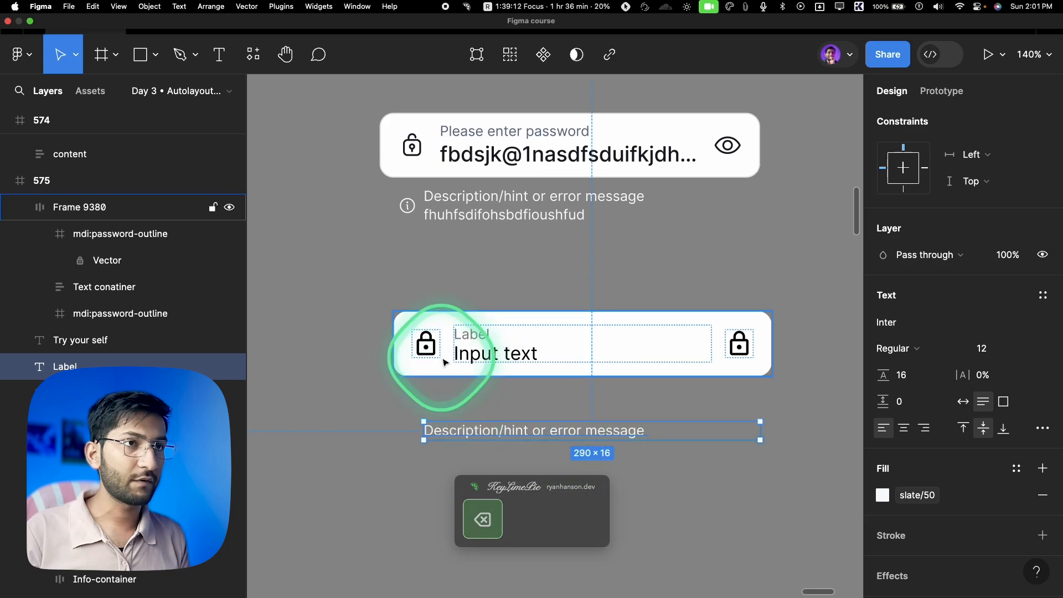
Duplicate the new field's left lock icon to the start of the hint text below it
click(423, 345)
drag(424, 346, 403, 423)
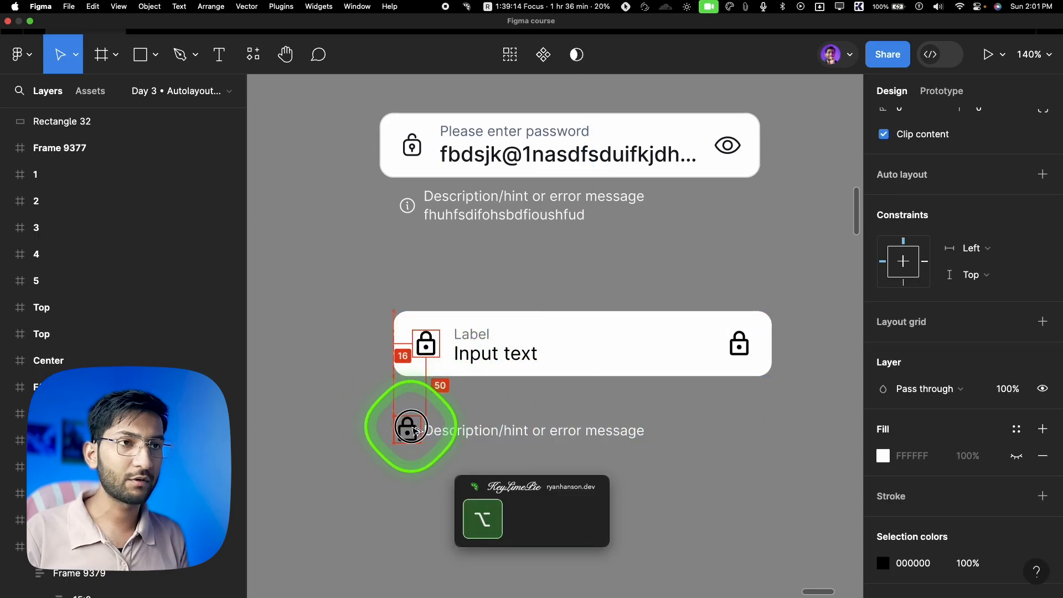
Scale the lock icon beside the hint text to a width of 16
scroll(410, 437, up, 10)
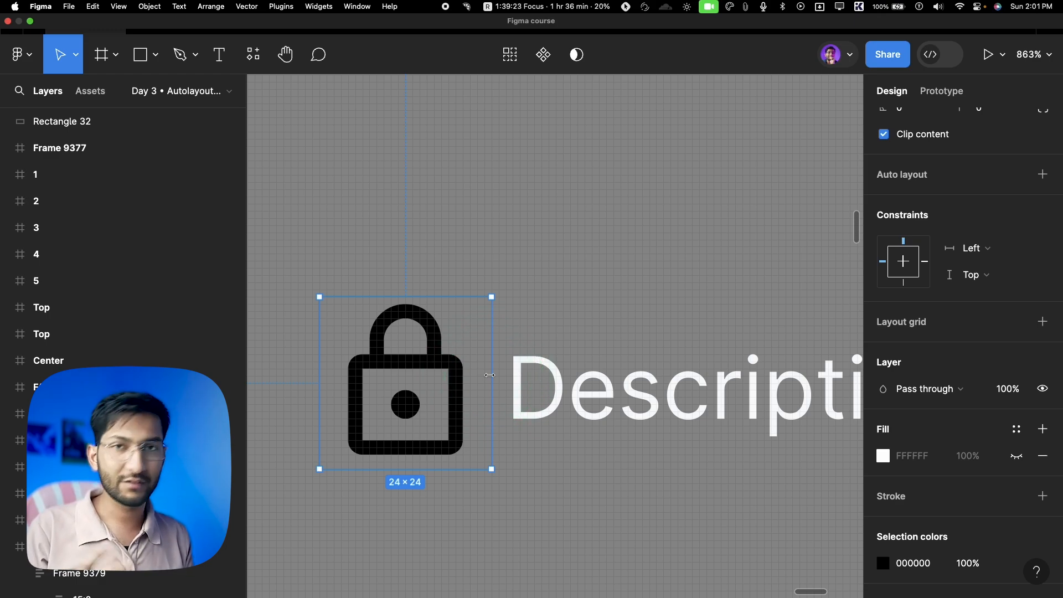
click(984, 359)
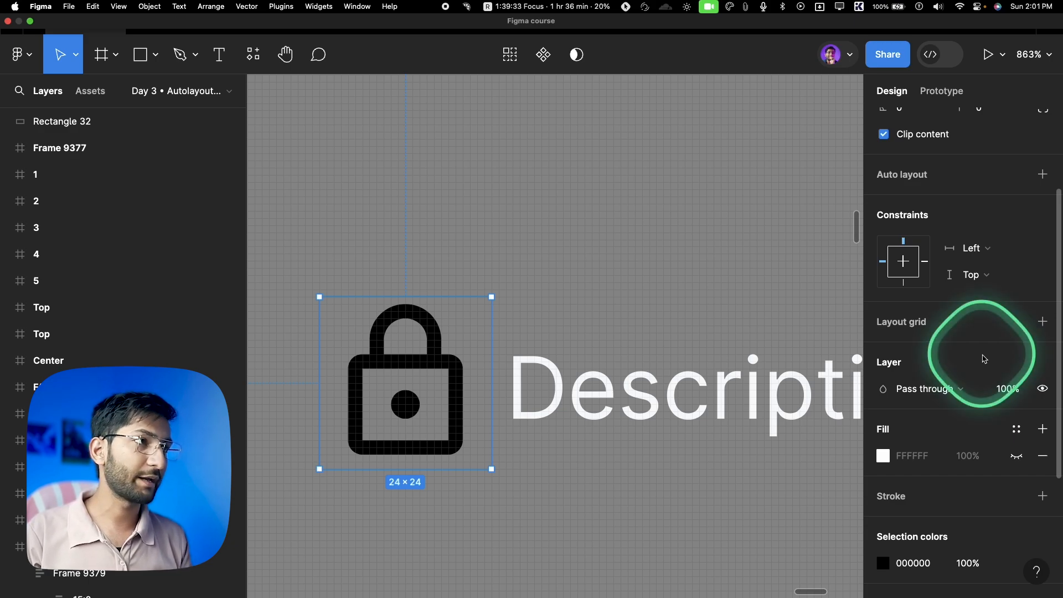
key(k)
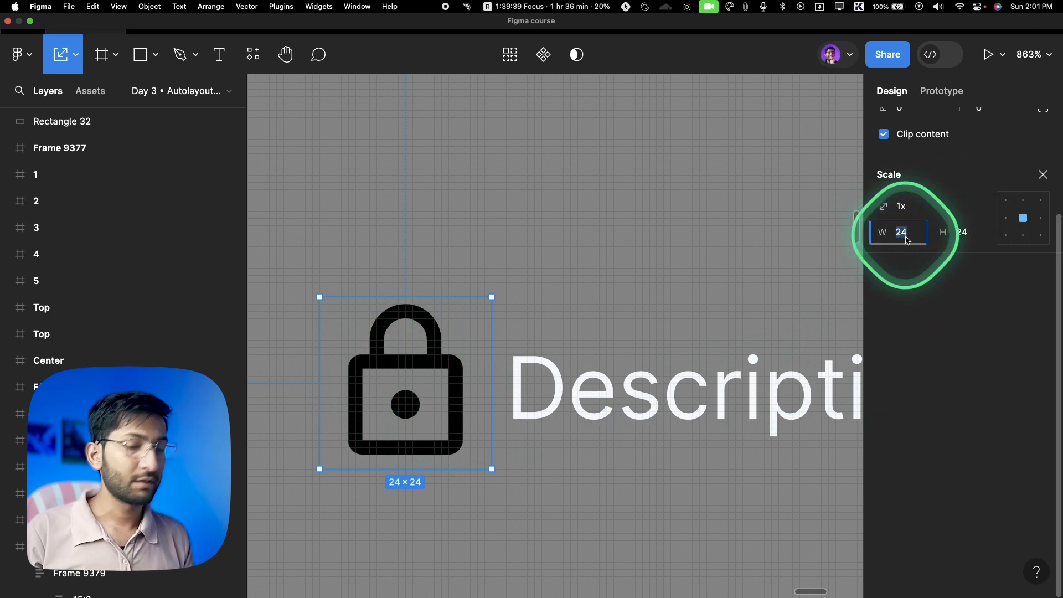
text(16)
key(Return)
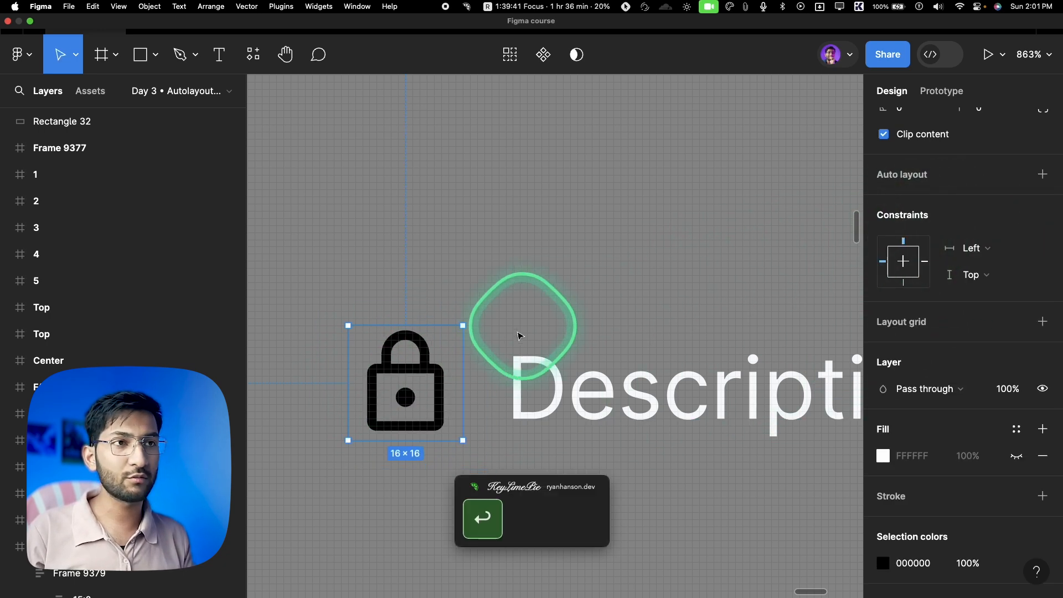
Wrap the small lock icon and the hint text in an auto layout frame named "Info container"
scroll(434, 379, down, 5)
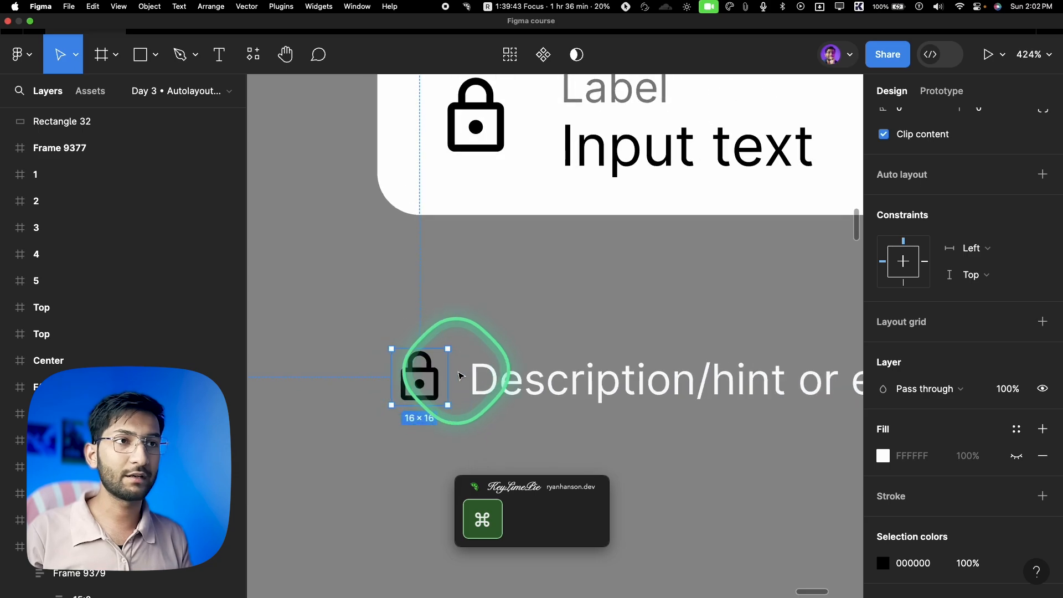
scroll(464, 366, down, 5)
click(440, 376)
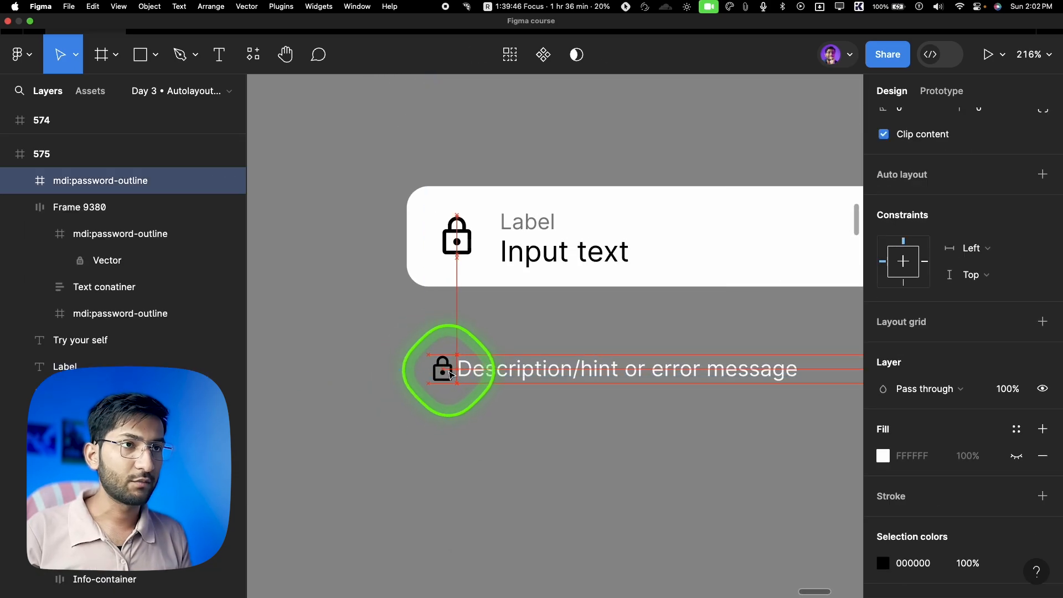
shift+click(472, 377)
key(shift+a)
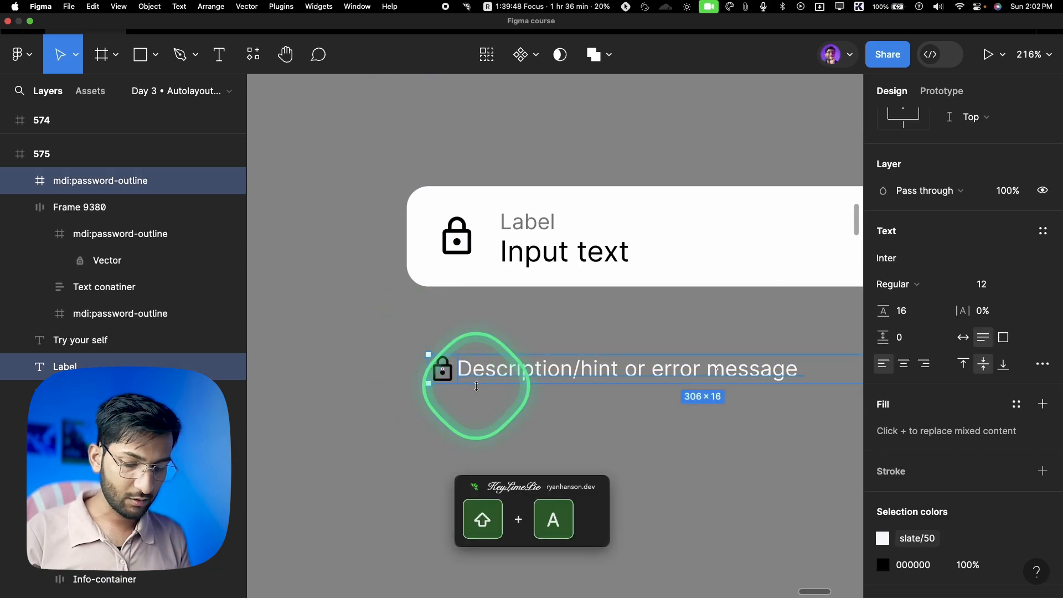
double_click(95, 181)
text(Info container)
key(Return)
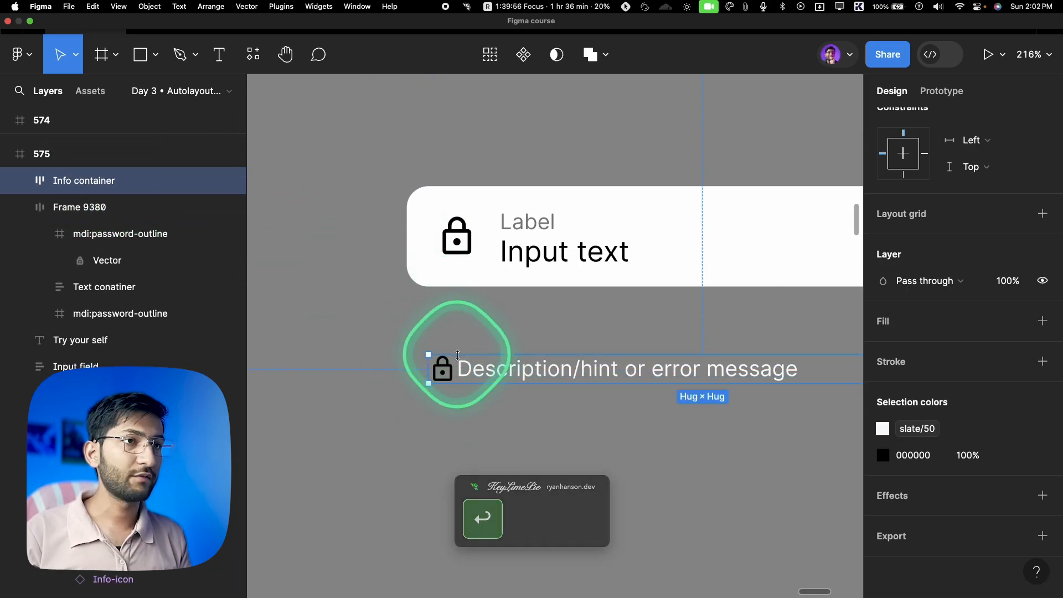
Measure the spacing between the info icon and the hint text in the reference field
drag(474, 362, 447, 454)
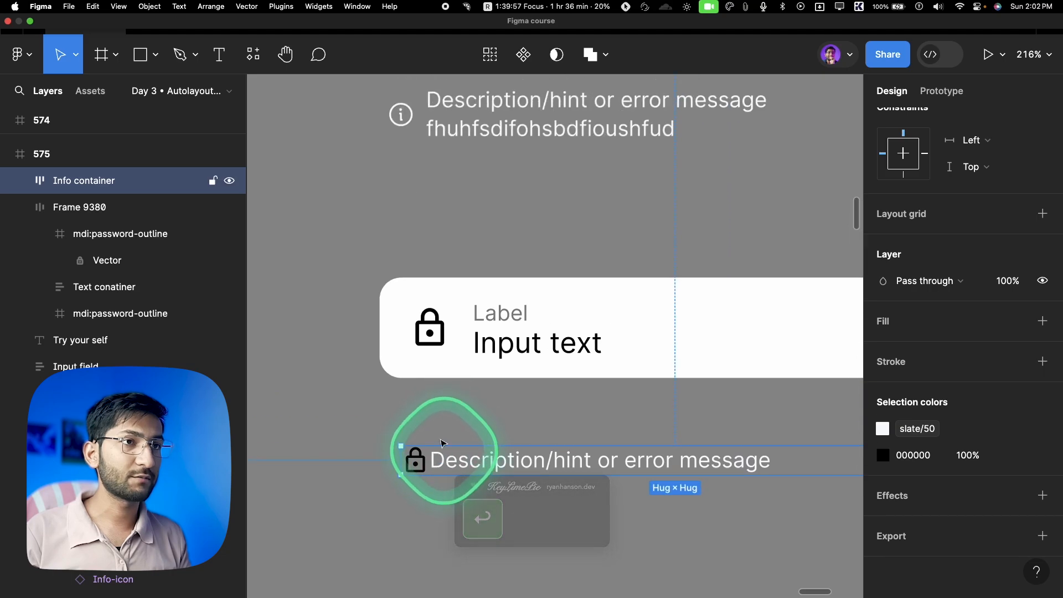
scroll(468, 268, up, 3)
scroll(427, 292, up, 3)
super+click(423, 277)
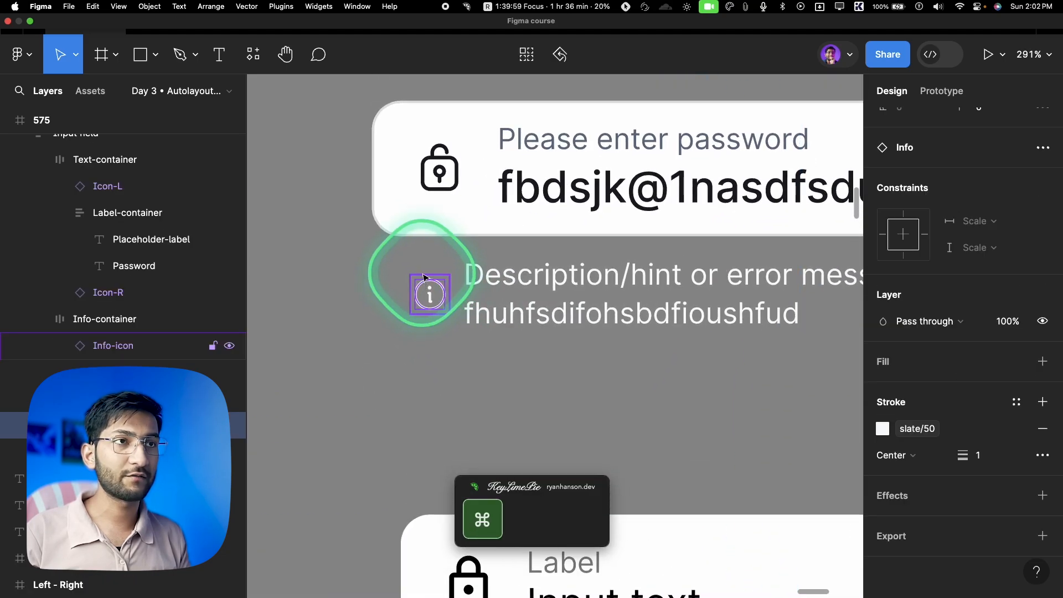
key(alt)
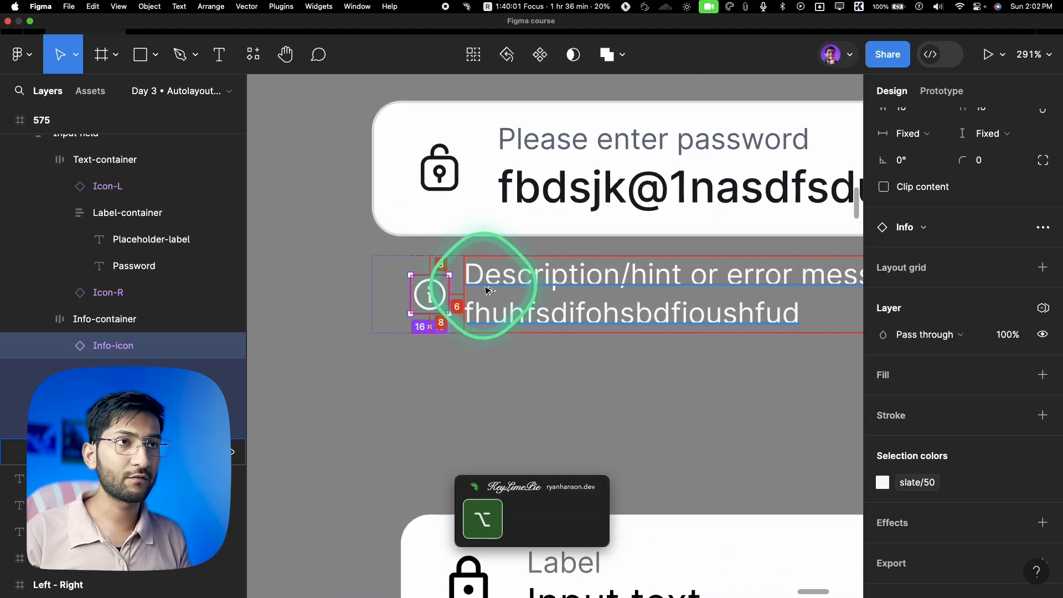
scroll(483, 290, down, 4)
scroll(515, 313, right, 1)
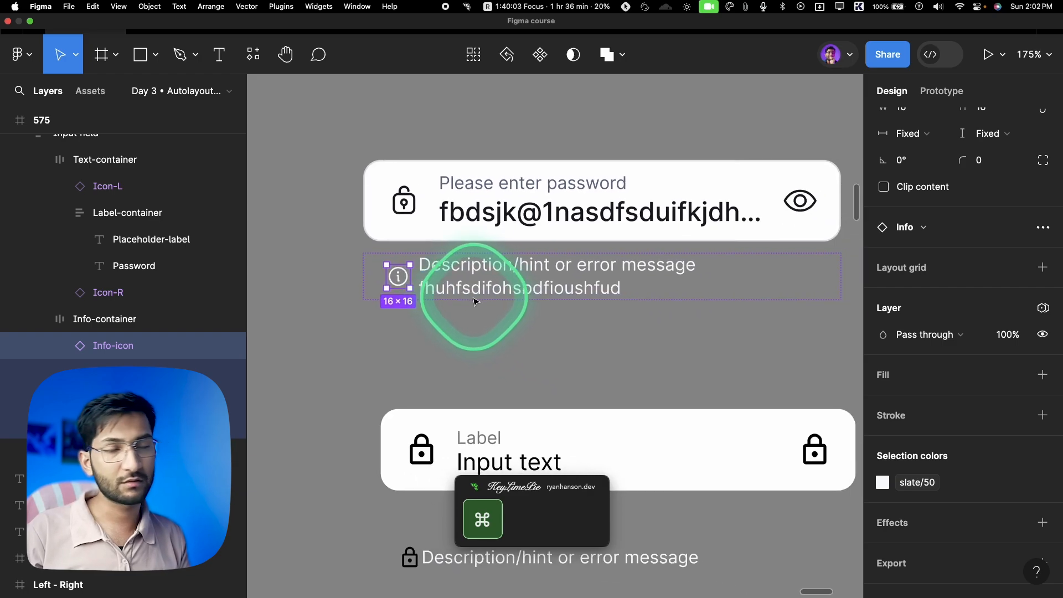
Give the Info container a left padding of 16 and an item gap of 8
scroll(473, 299, down, 3)
scroll(498, 366, down, 2)
scroll(470, 393, up, 4)
click(402, 407)
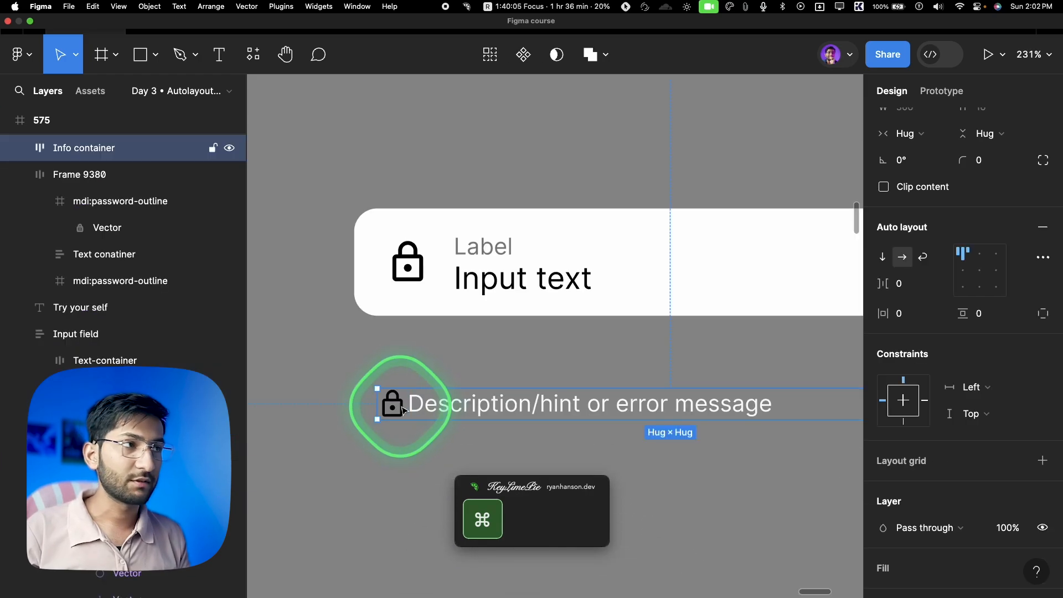
click(1043, 314)
click(903, 313)
text(16)
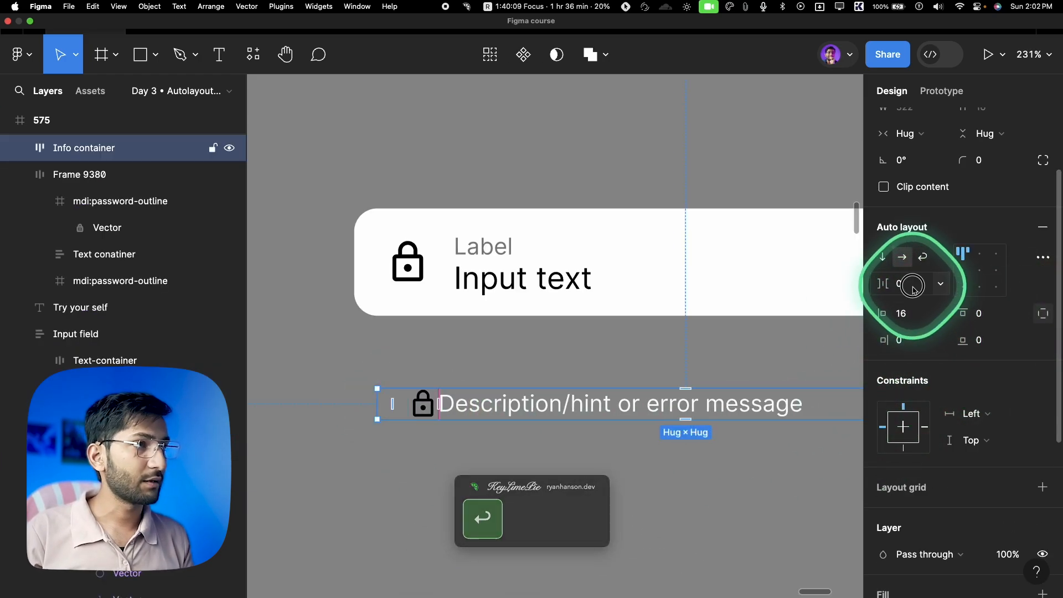
click(914, 290)
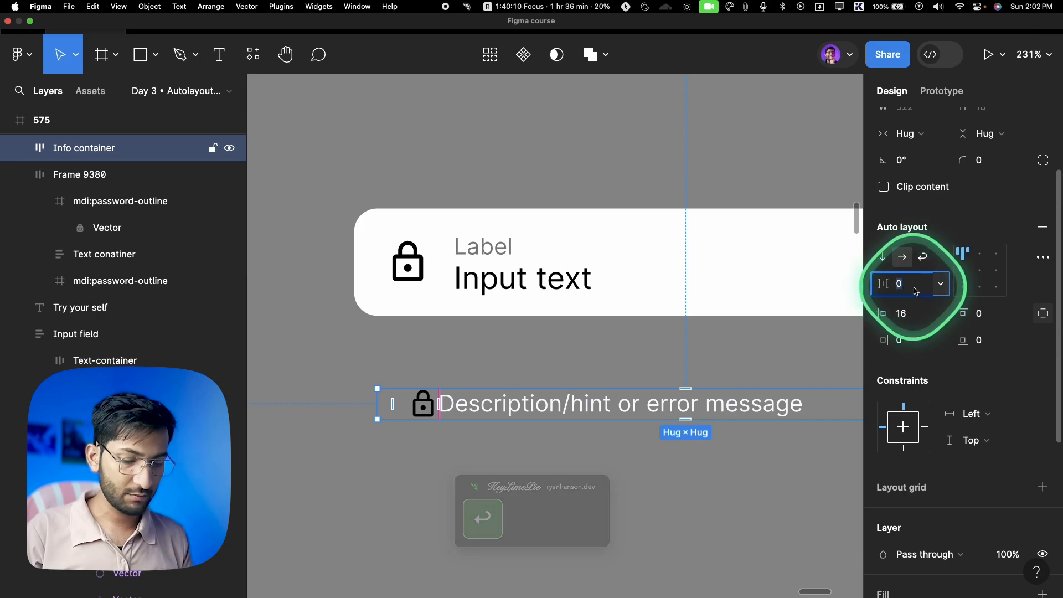
text(8)
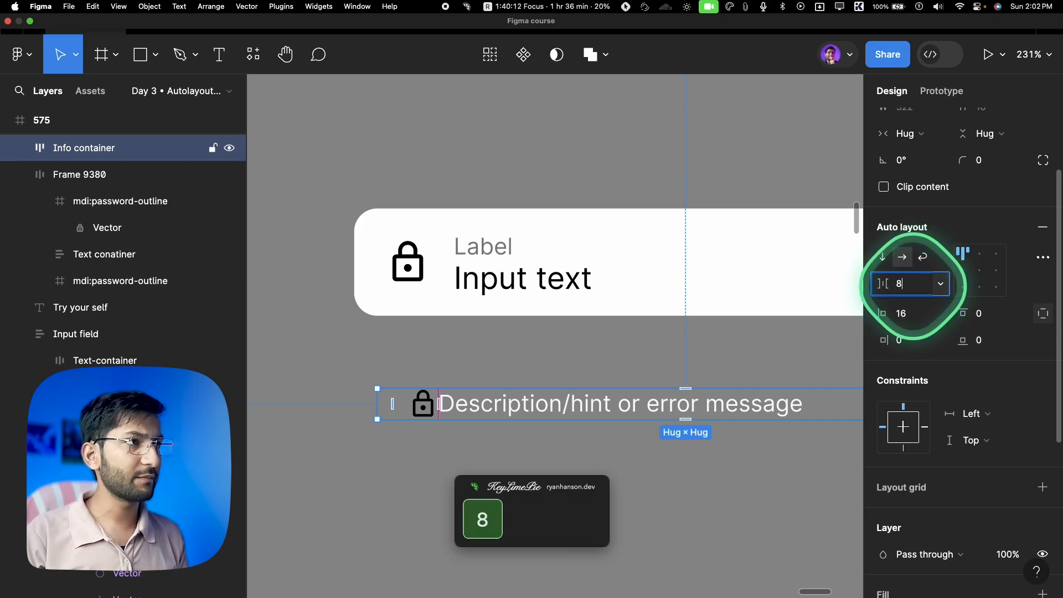
Move the Info container up close beneath the new input field and wrap both in an auto layout frame
click(489, 392)
drag(489, 393, 465, 357)
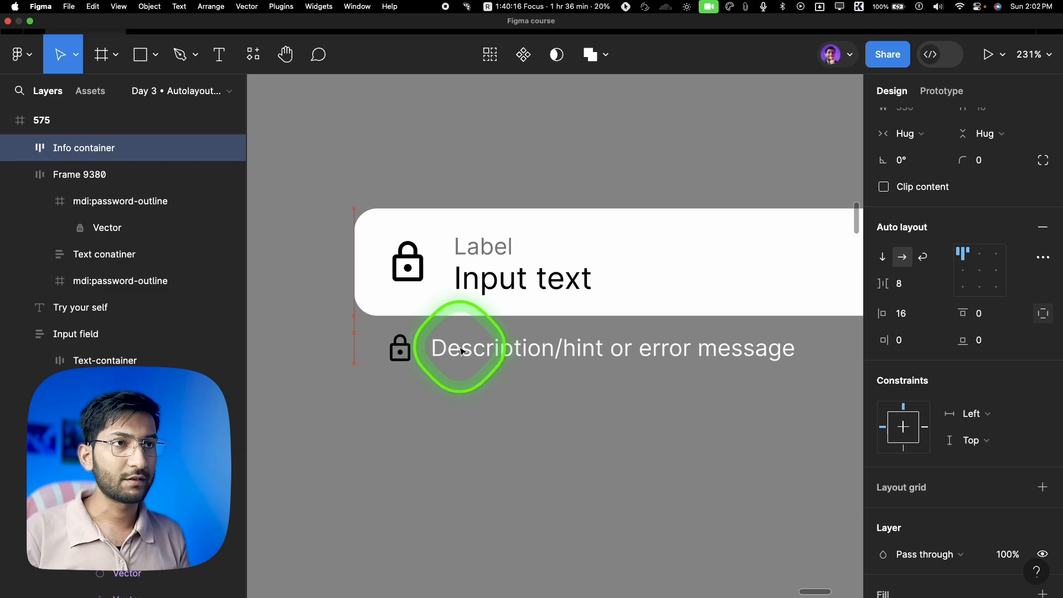
scroll(515, 374, down, 5)
scroll(524, 382, up, 1)
drag(621, 468, 517, 361)
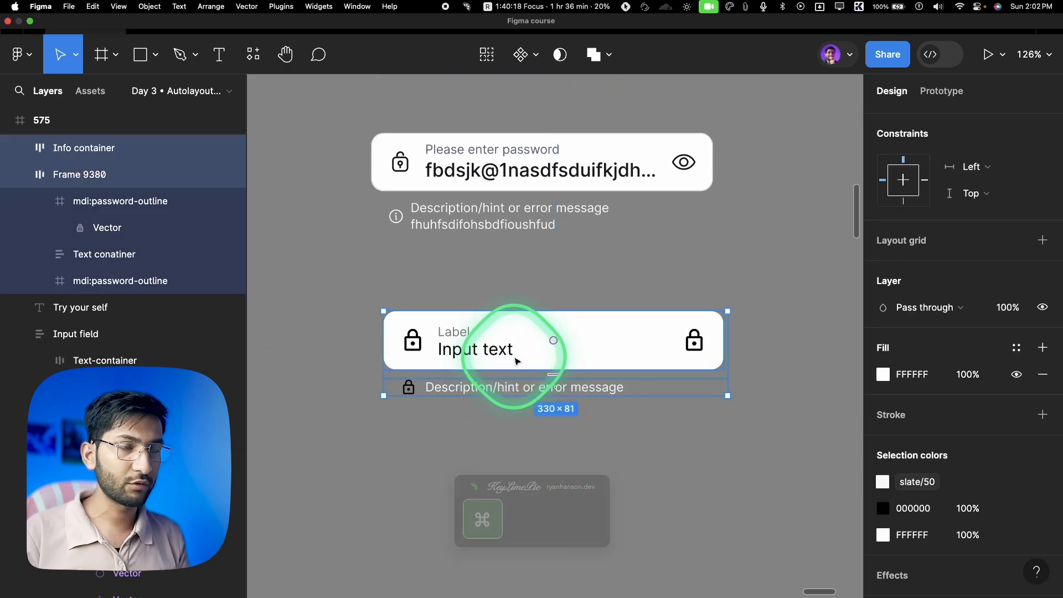
key(shift+a)
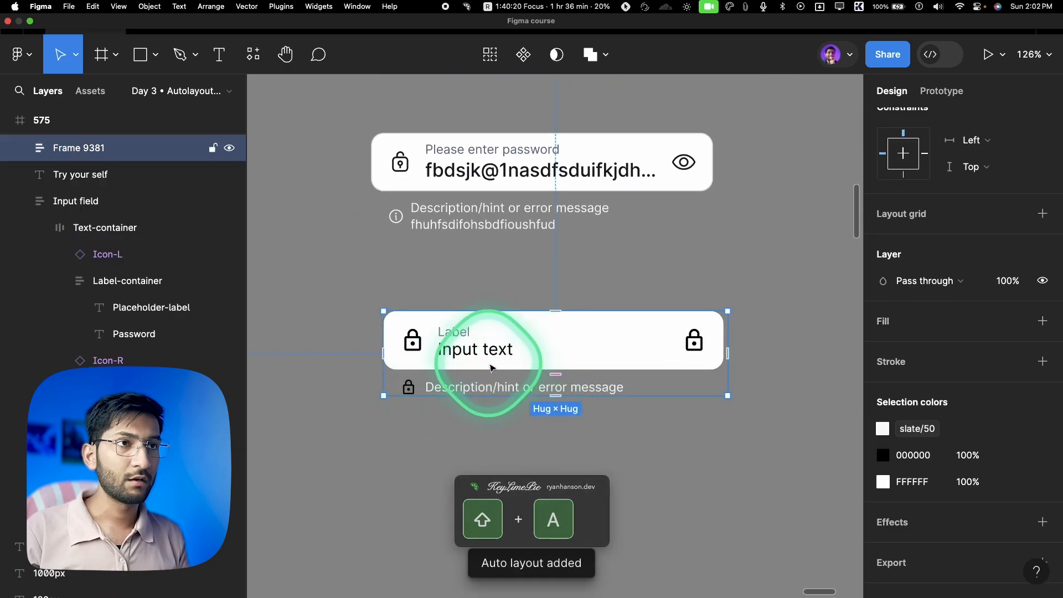
Rename the white field frame "Input" and collapse its layers and those of the reference Input field
click(521, 353)
click(530, 351)
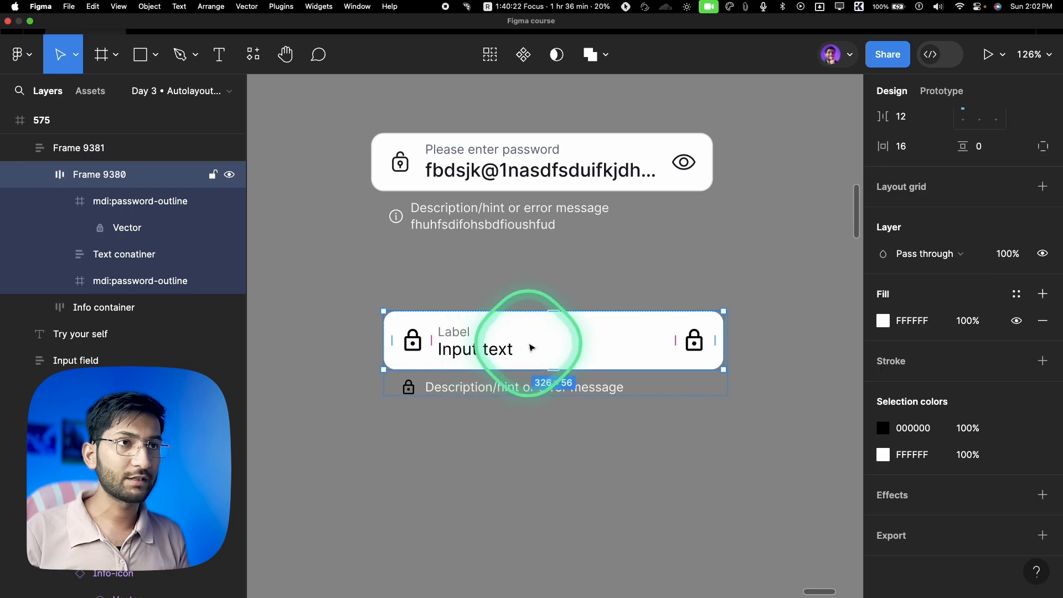
double_click(115, 175)
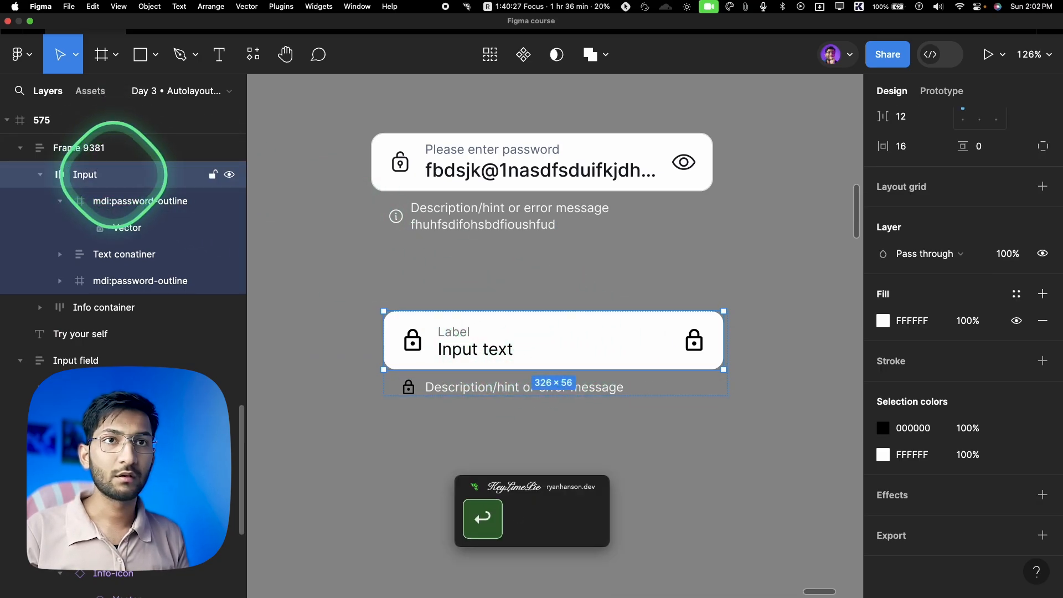
click(42, 178)
click(19, 252)
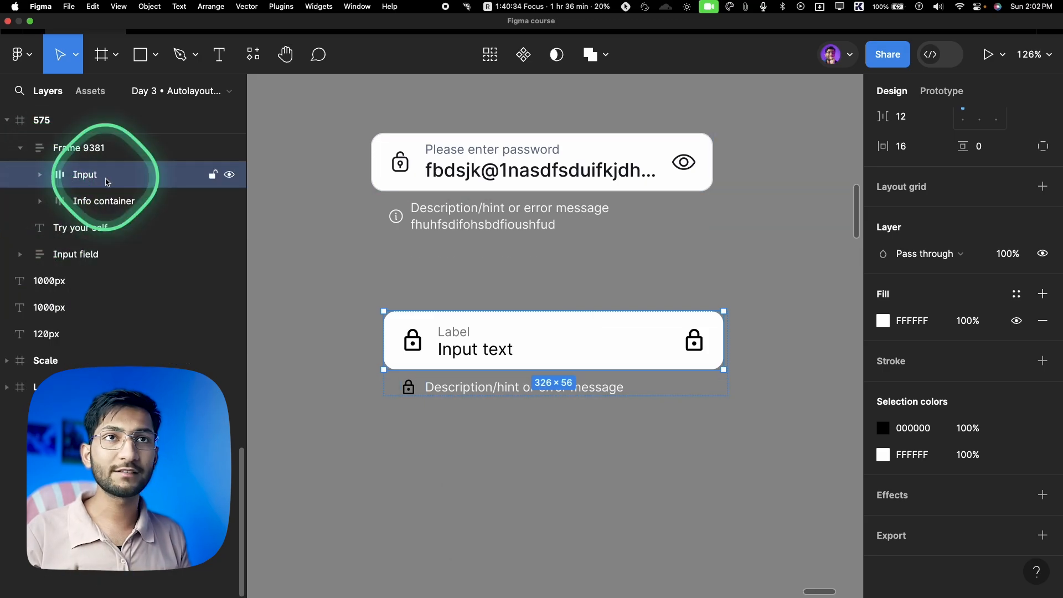
Set the horizontal resizing of both the Input frame and the Info container to Fill container
scroll(949, 214, up, 5)
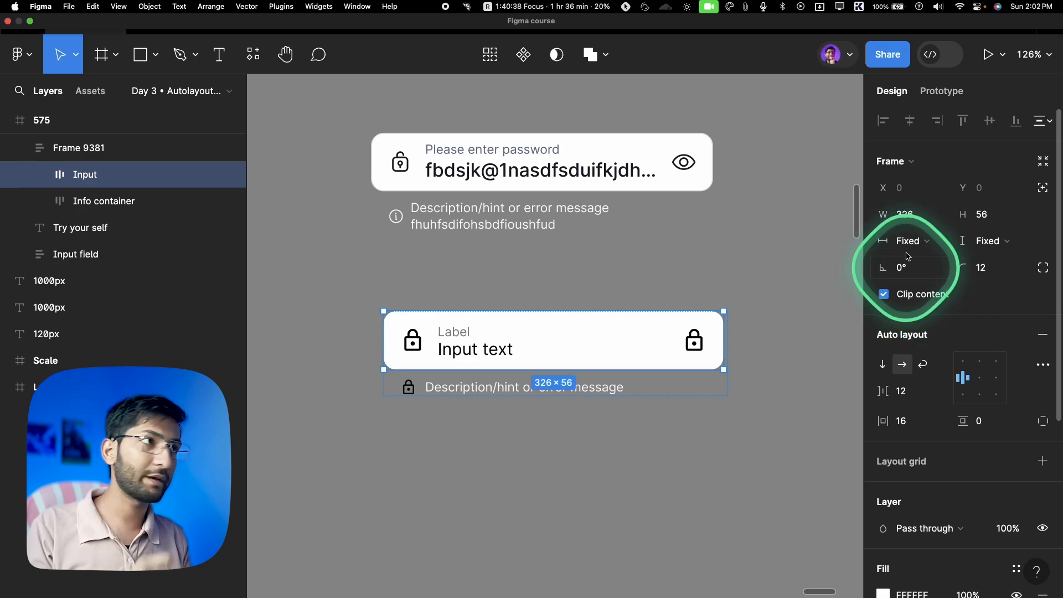
click(914, 241)
click(913, 277)
click(588, 387)
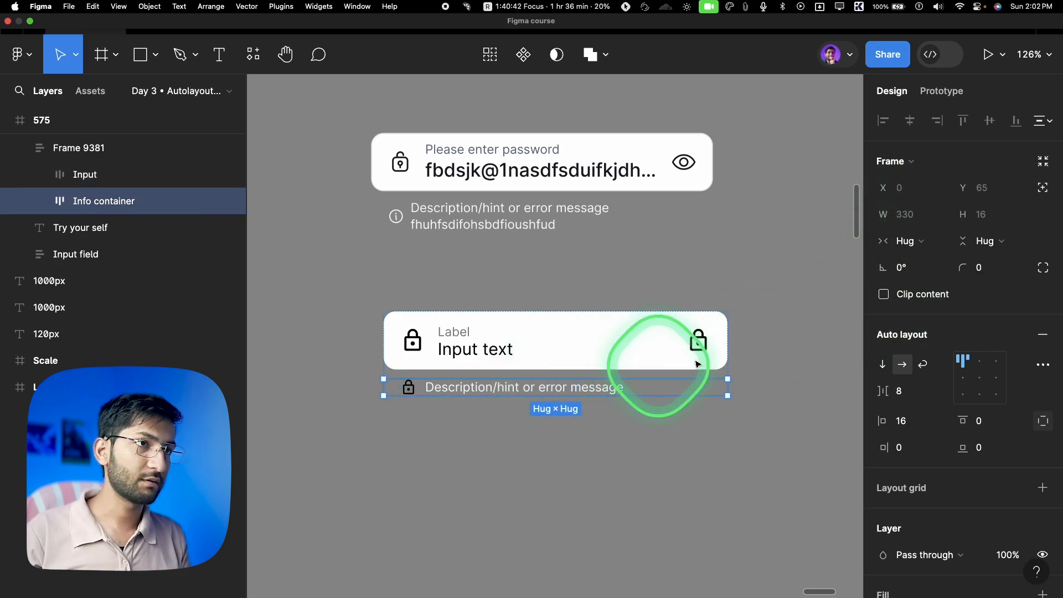
click(911, 241)
click(914, 261)
Set the hint text's horizontal resizing inside the Info container to Fill container
key(super)
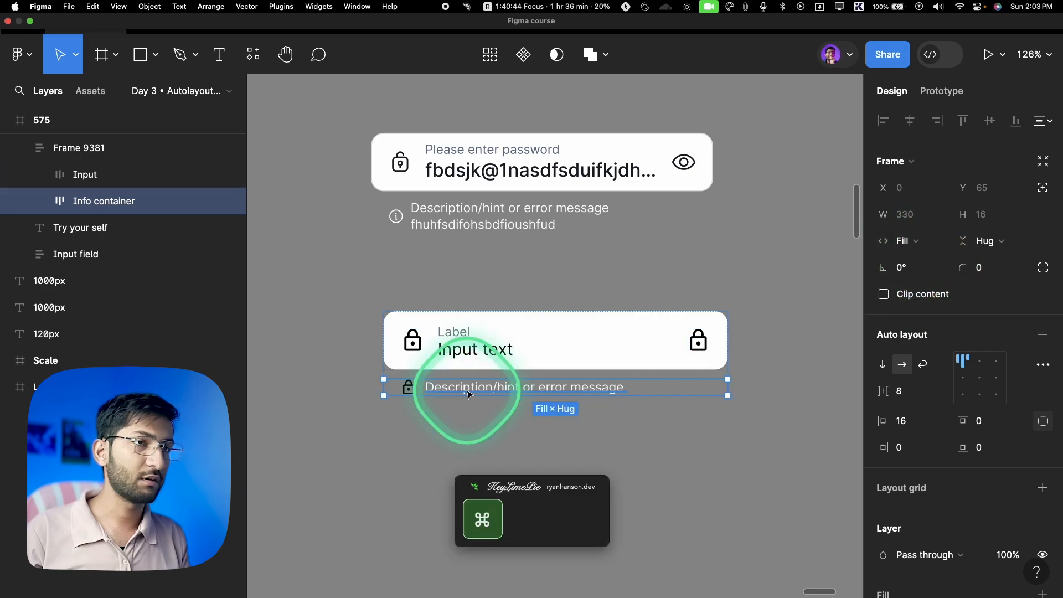
super+click(468, 394)
click(904, 217)
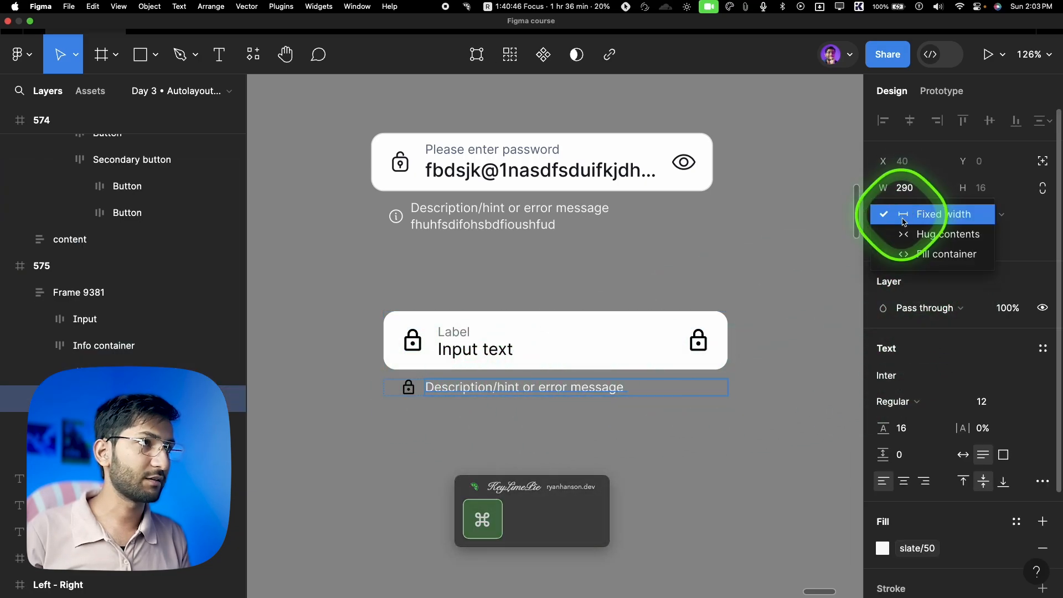
click(908, 253)
Set the "Input text" layer's horizontal resizing to Fill container and turn on text truncation
click(513, 332)
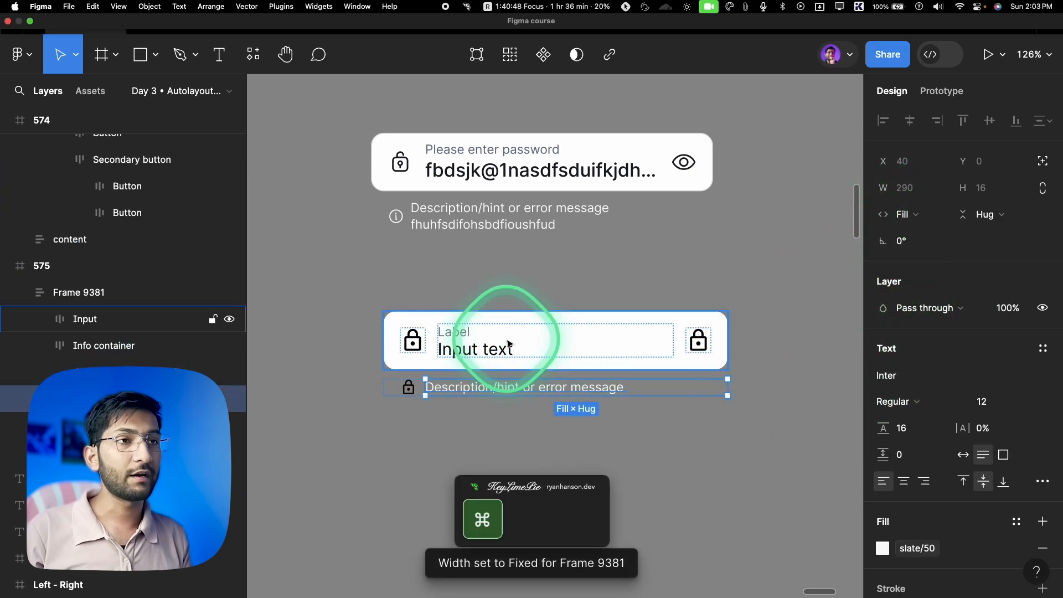
scroll(515, 329, up, 3)
super+click(498, 354)
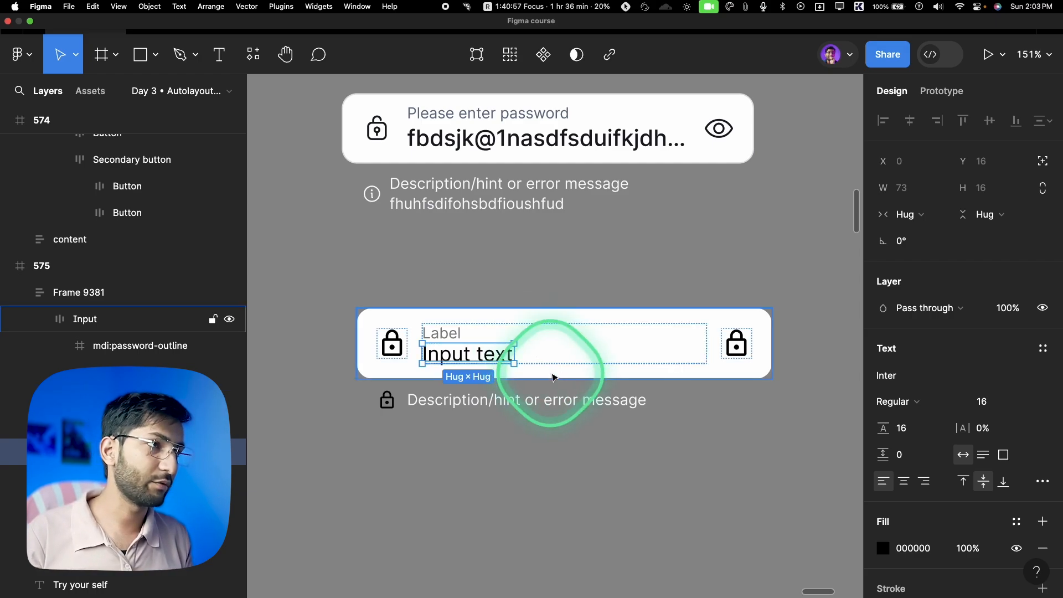
click(914, 214)
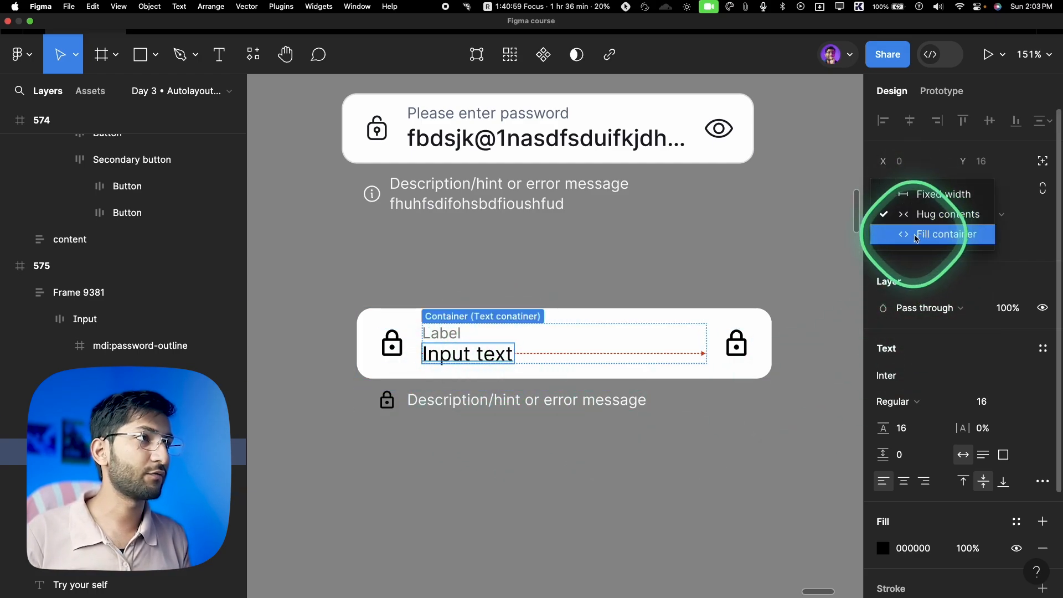
click(908, 234)
scroll(908, 367, down, 3)
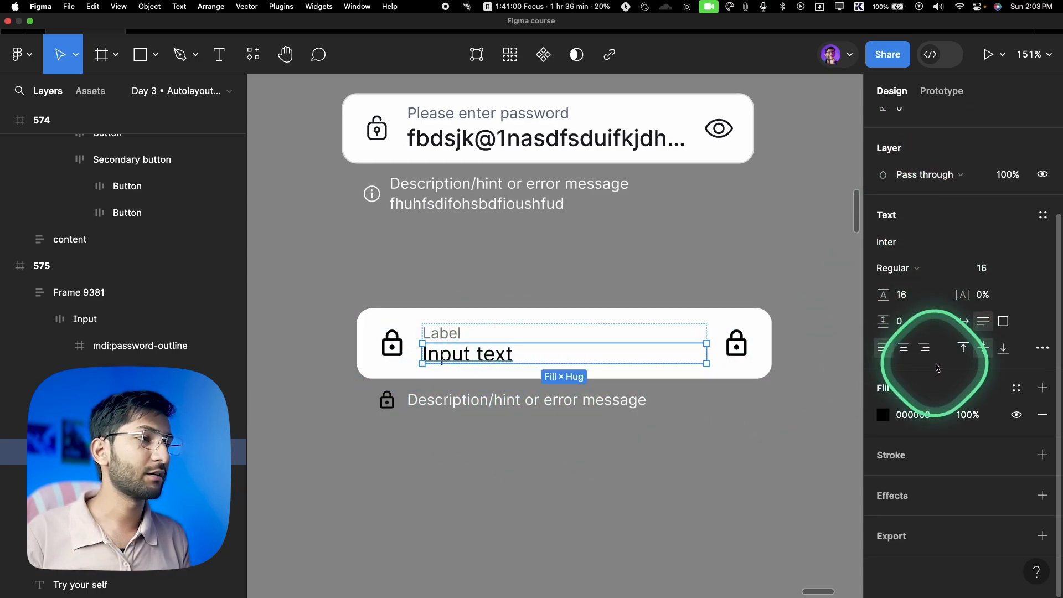
click(1039, 348)
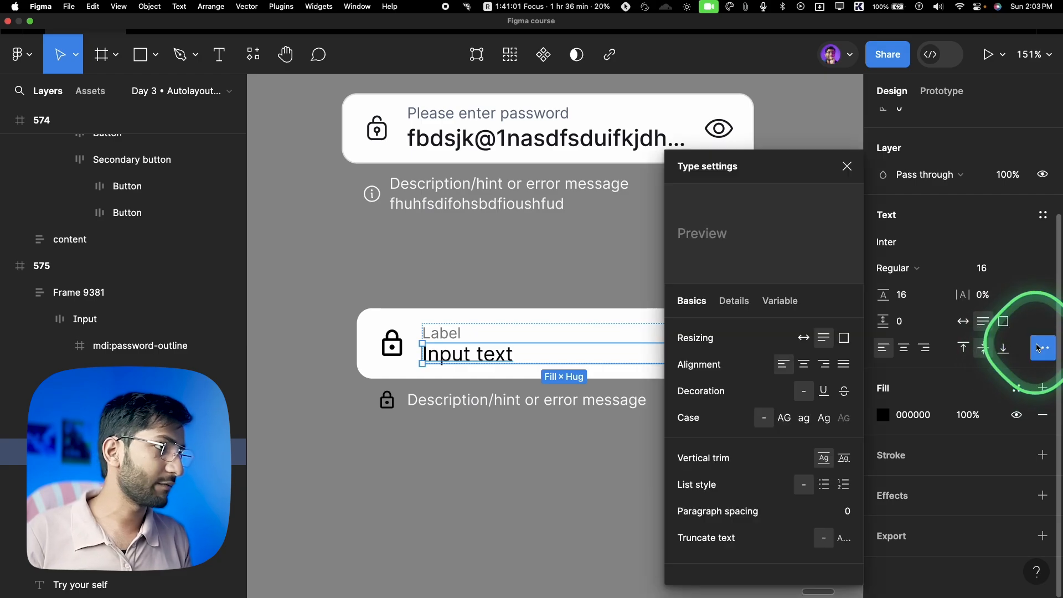
click(852, 541)
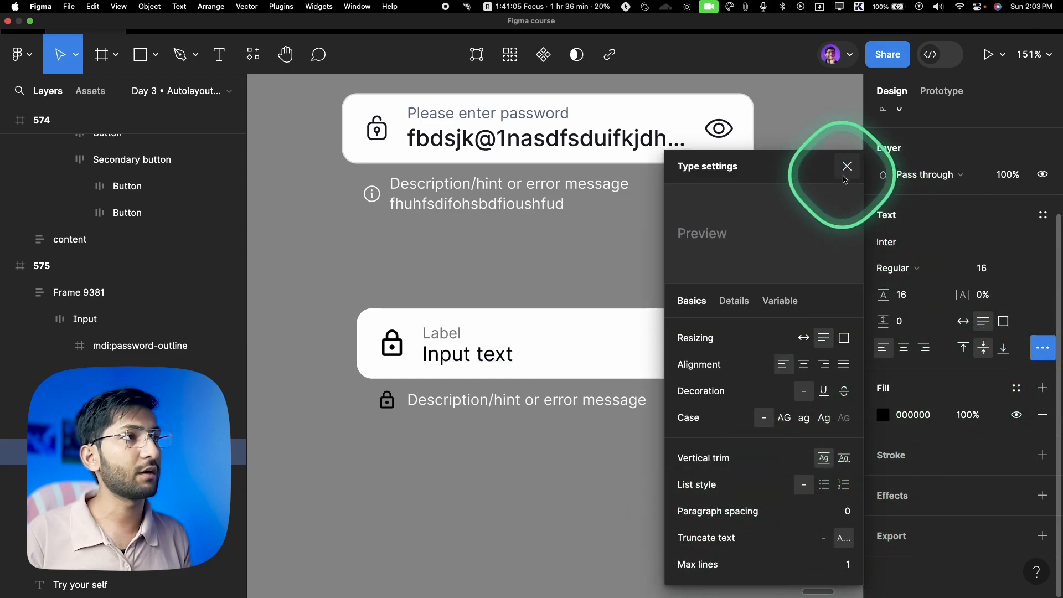
click(844, 174)
Add a minimum width of 328 to the outer frame holding the Input and the Info container
scroll(606, 206, down, 5)
click(637, 247)
drag(647, 286, 636, 288)
click(941, 215)
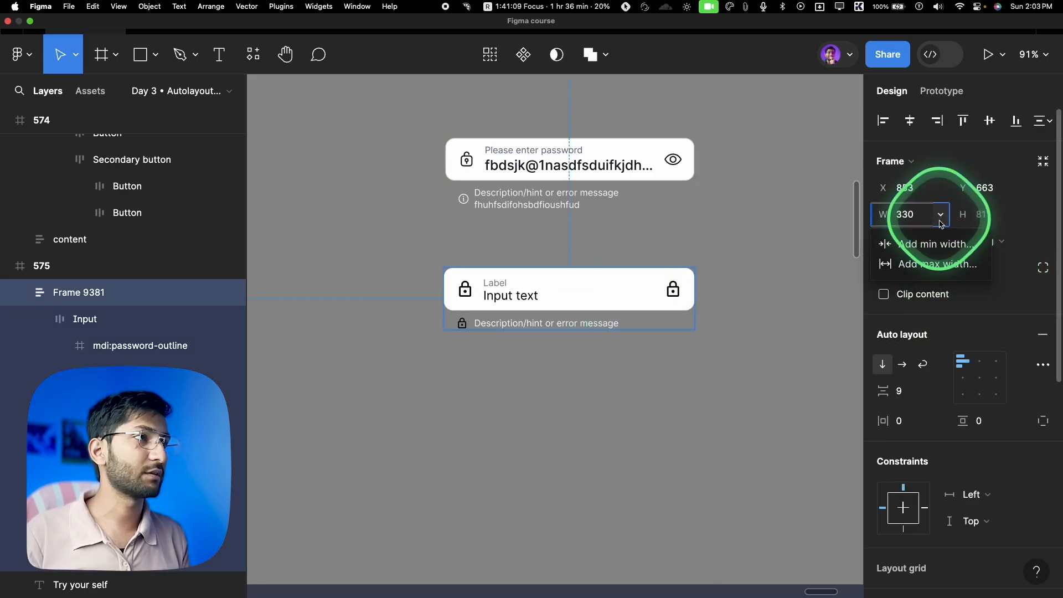
click(928, 244)
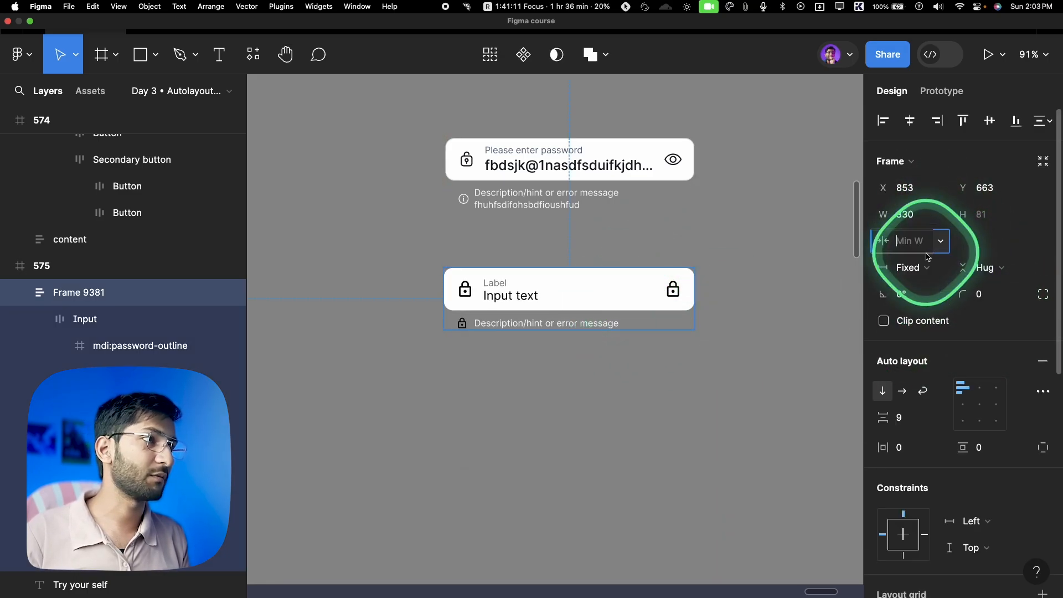
text(328)
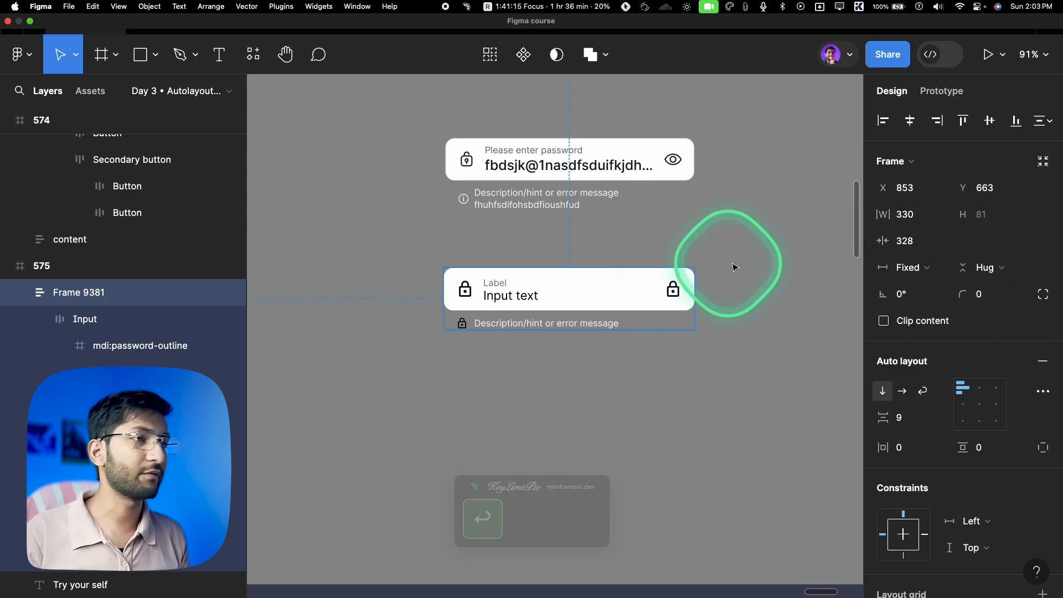
Add a maximum width of 420 to the outer frame holding the Input and the Info container
drag(760, 288, 713, 320)
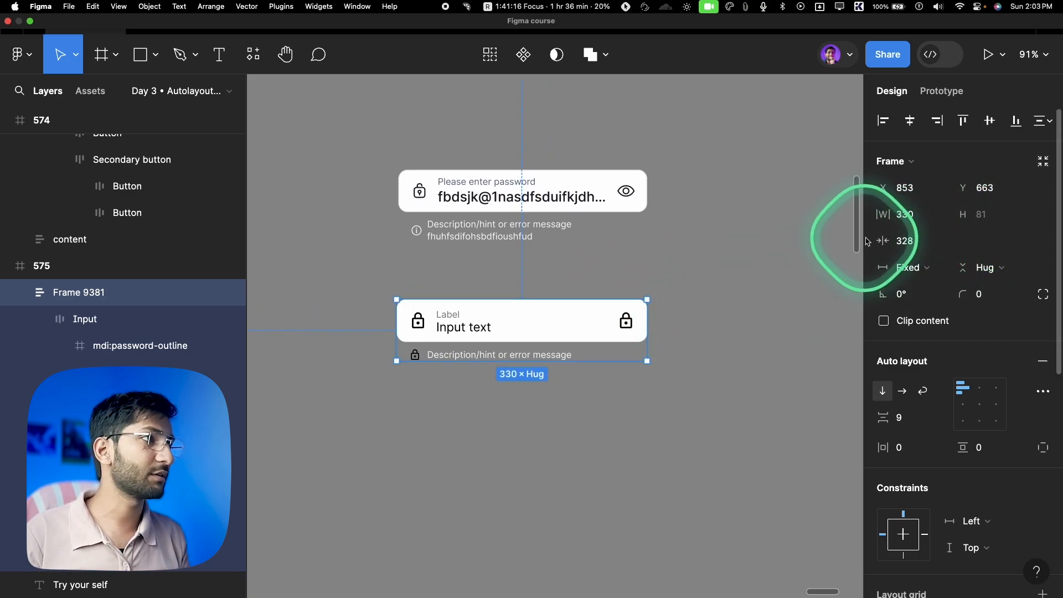
click(939, 216)
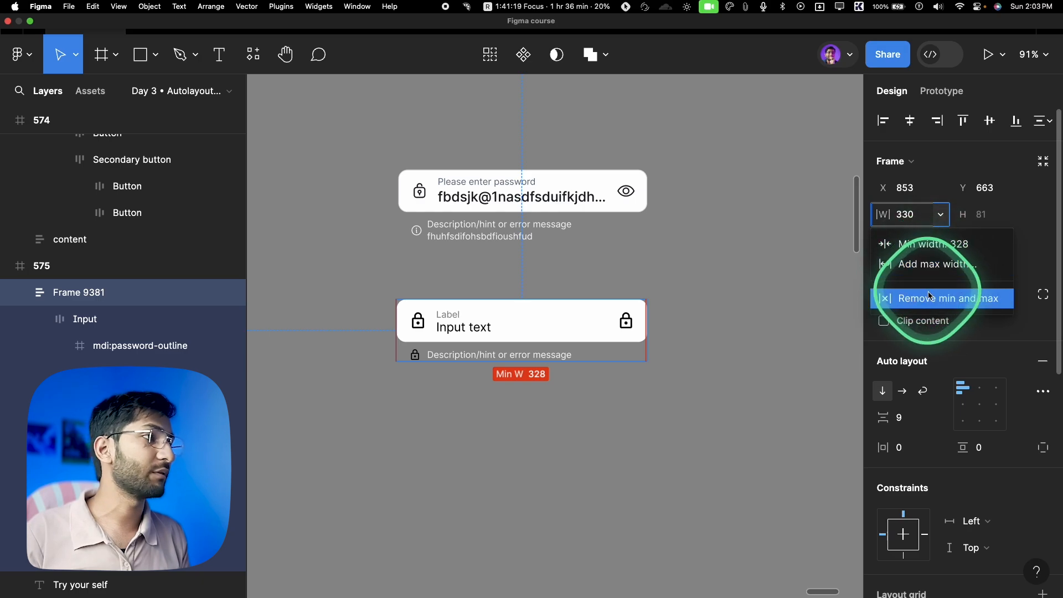
click(923, 264)
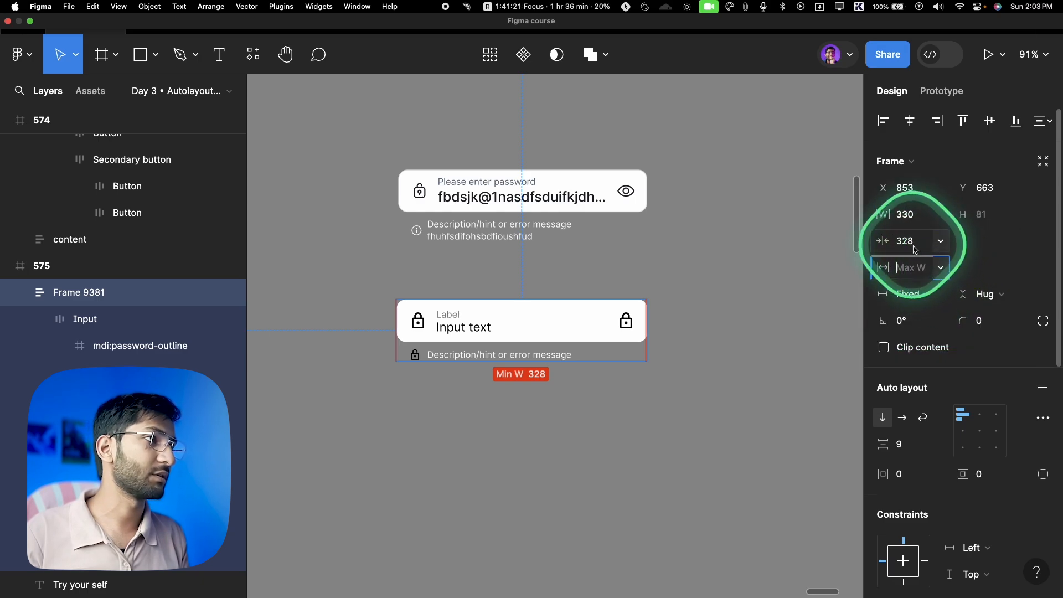
text(4)
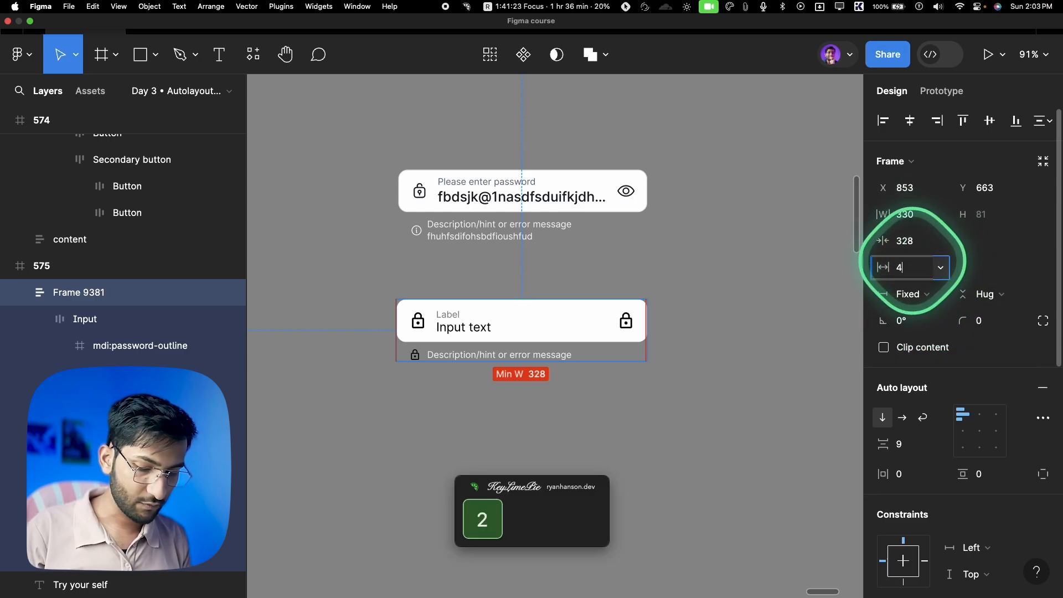
text(20)
key(Return)
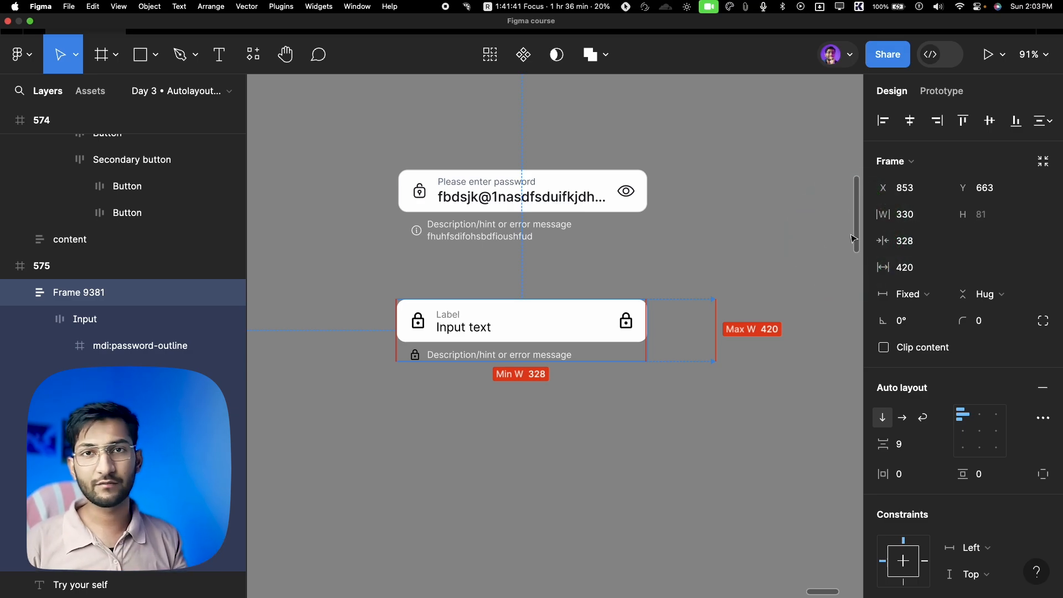
click(629, 293)
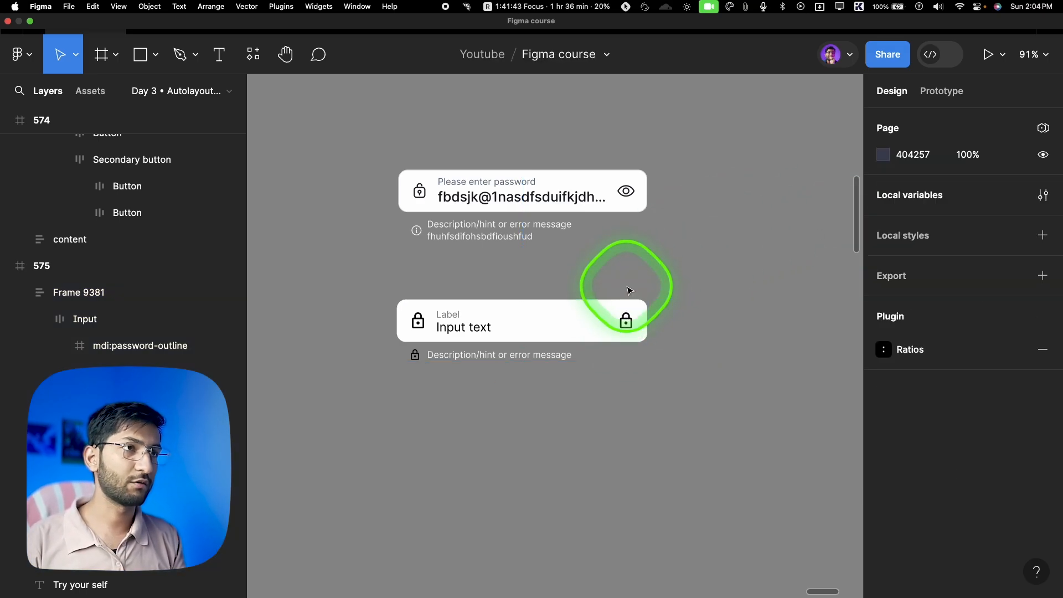
Test the outer frame's width limits by stretching it to 420 and shrinking it back to 328
click(625, 309)
drag(653, 312, 775, 320)
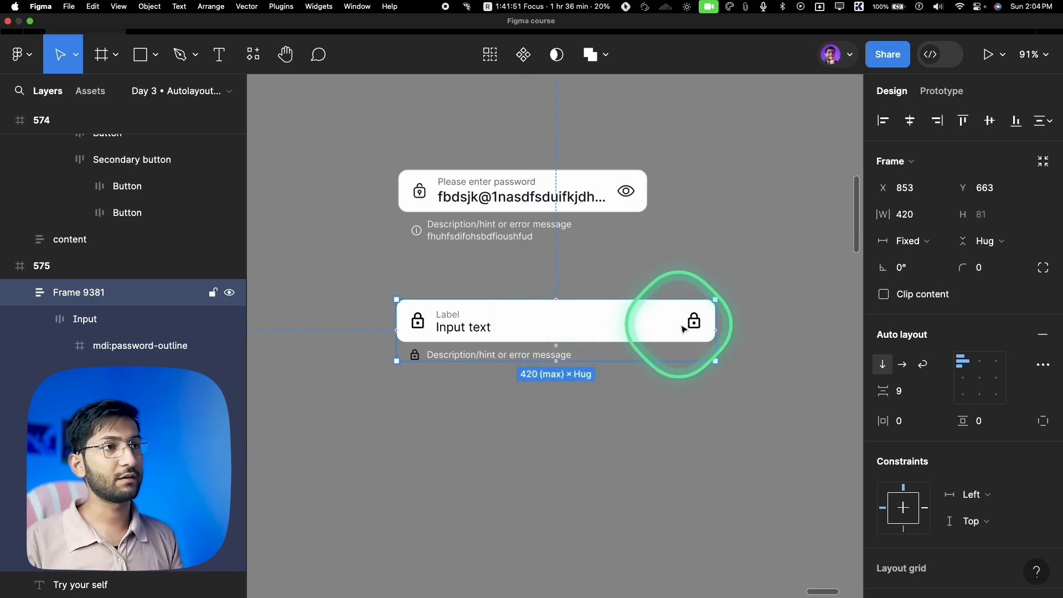
click(720, 319)
click(716, 320)
drag(716, 319, 613, 315)
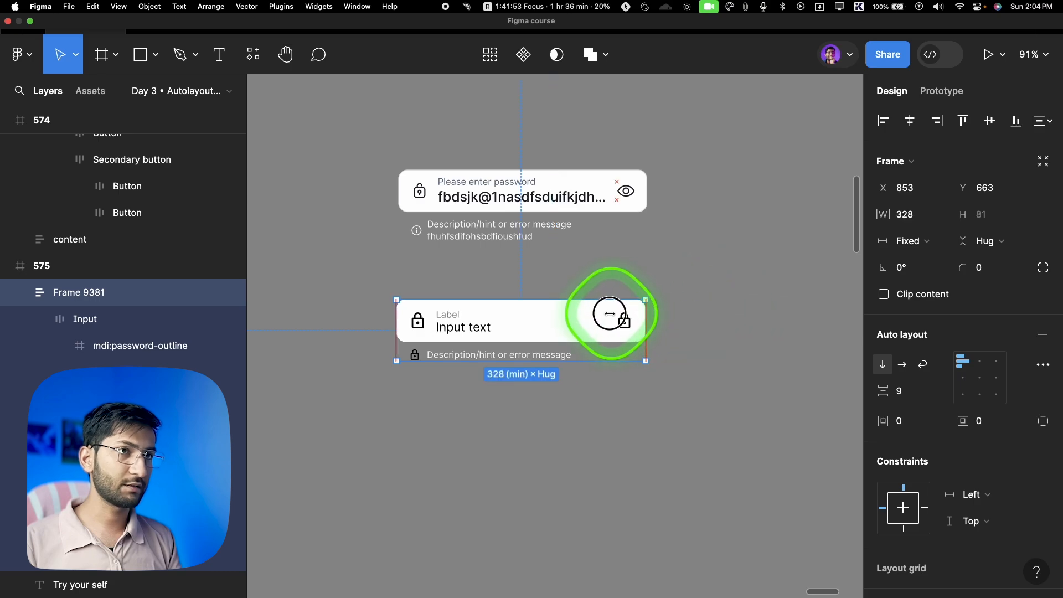
Append a long filler string beginning with "dfsdfsf" to the "Input text" layer to test its truncation
super+click(485, 328)
double_click(485, 328)
text(dfsdfsf)
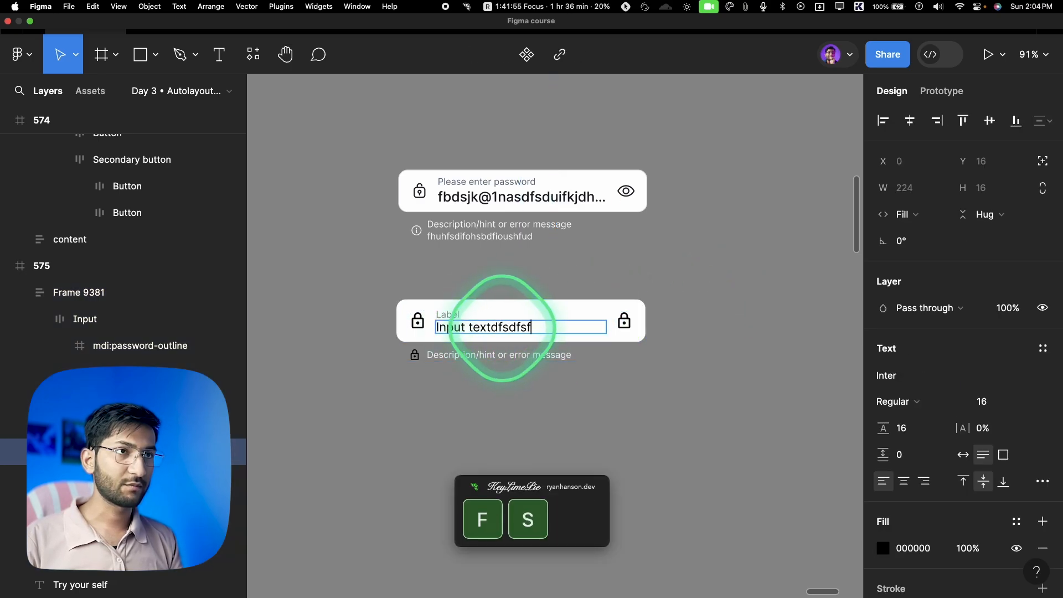
text(sdfdsfsdfsfdsfdsfsf)
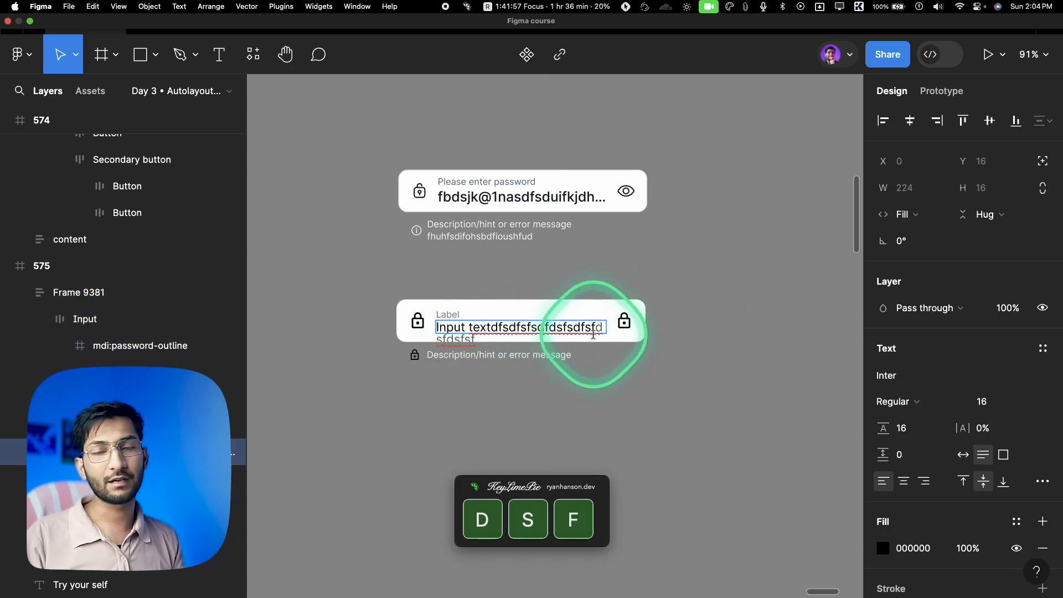
key(Escape)
scroll(472, 350, up, 5)
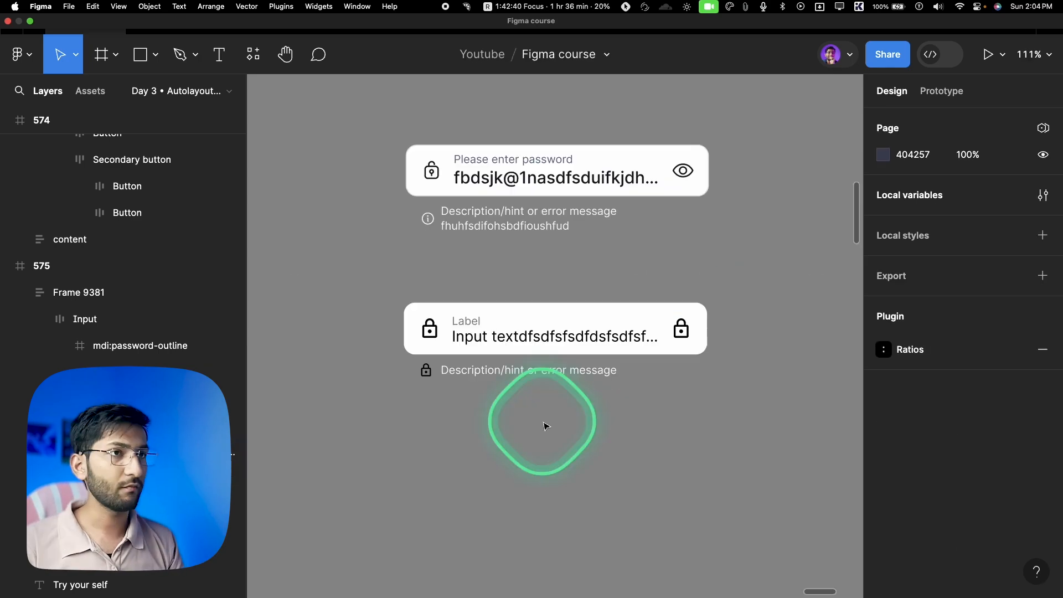
Move the rebuilt field to the empty area right of the reference field and stack three evenly spaced duplicates below it
scroll(501, 387, down, 3)
drag(522, 372, 674, 351)
scroll(465, 382, down, 3)
key(super+d)
key(super+d)
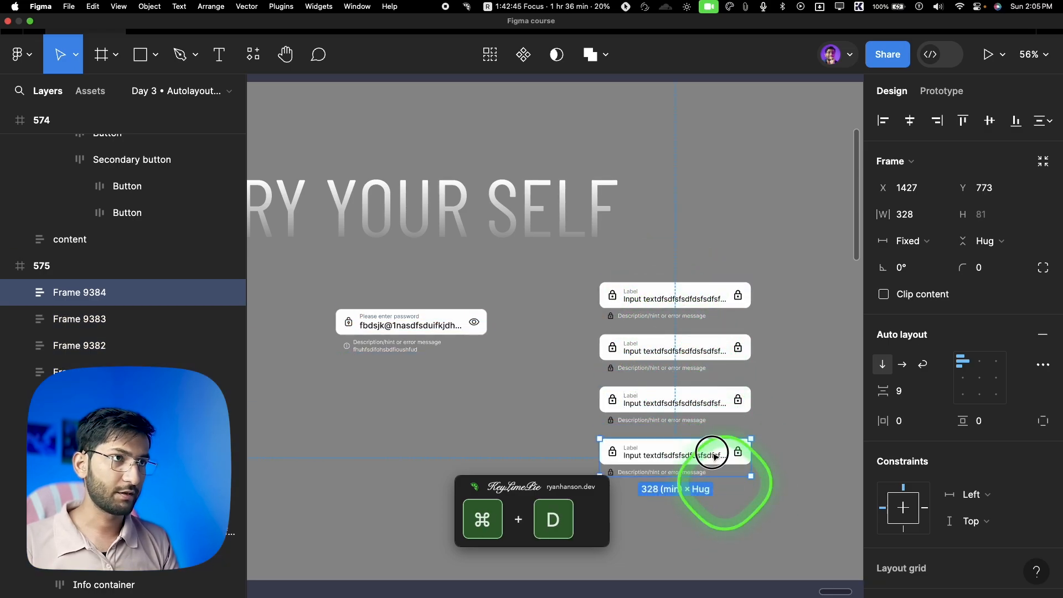
Wrap the four stacked fields in a vertical auto layout frame and set their horizontal resizing to Fill container
drag(723, 482, 685, 244)
key(shift+a)
scroll(681, 293, up, 2)
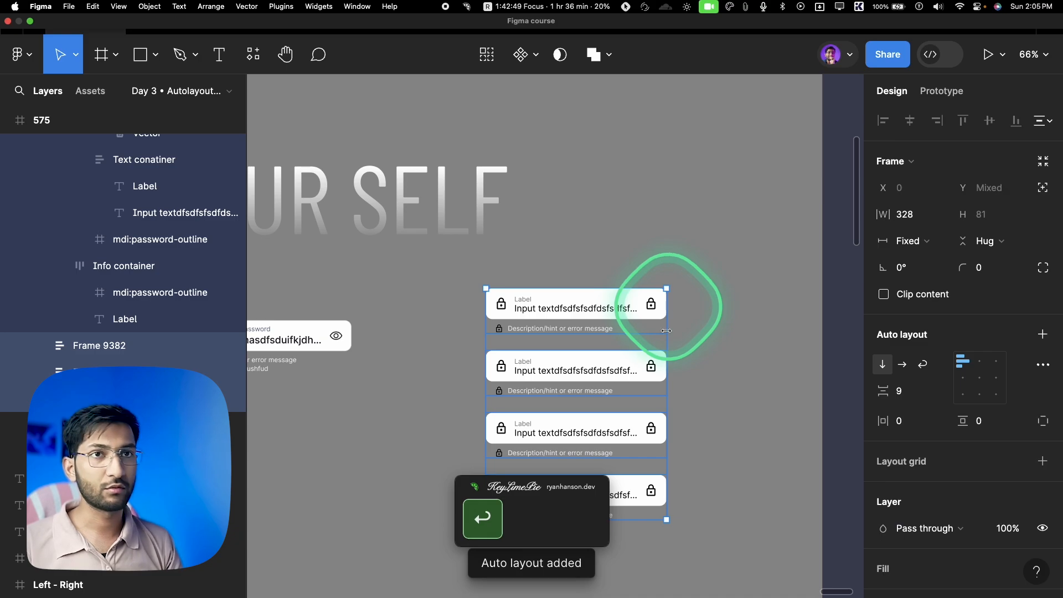
click(911, 241)
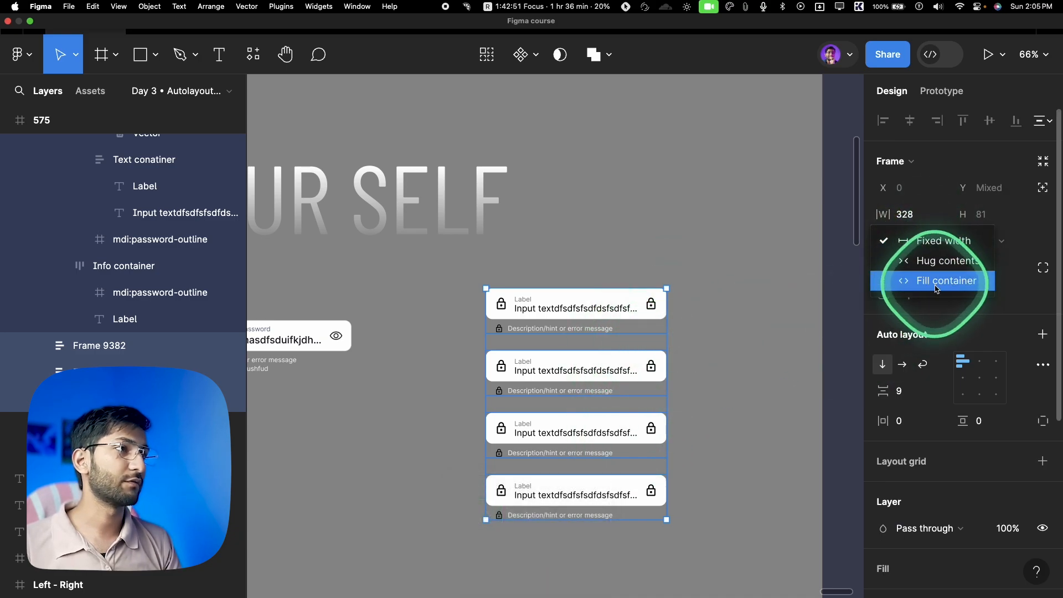
click(935, 288)
Widen the parent auto layout frame around the four fields to 397
click(761, 337)
click(660, 351)
drag(666, 336, 706, 341)
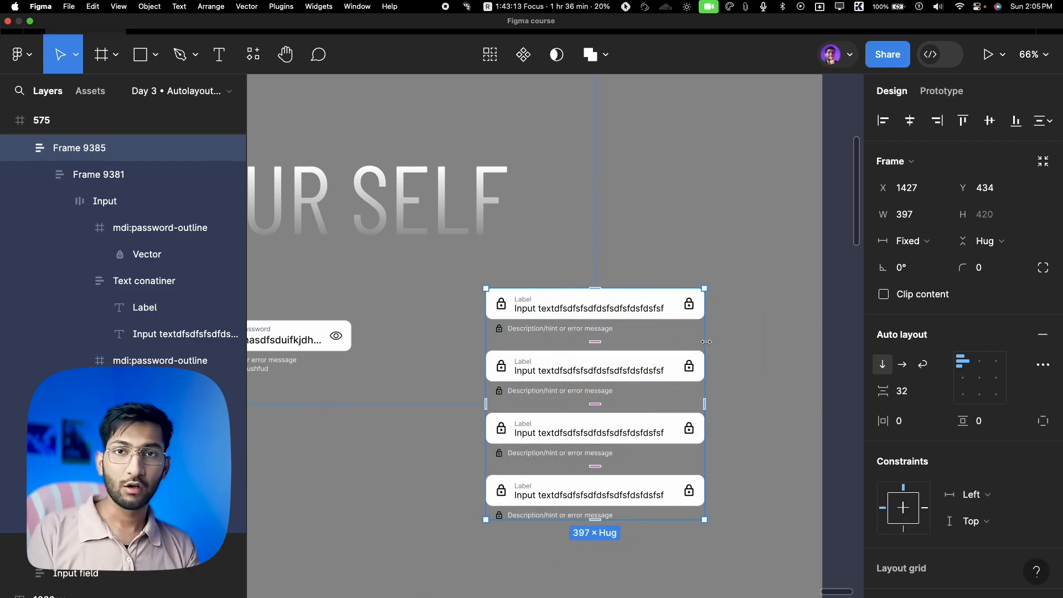